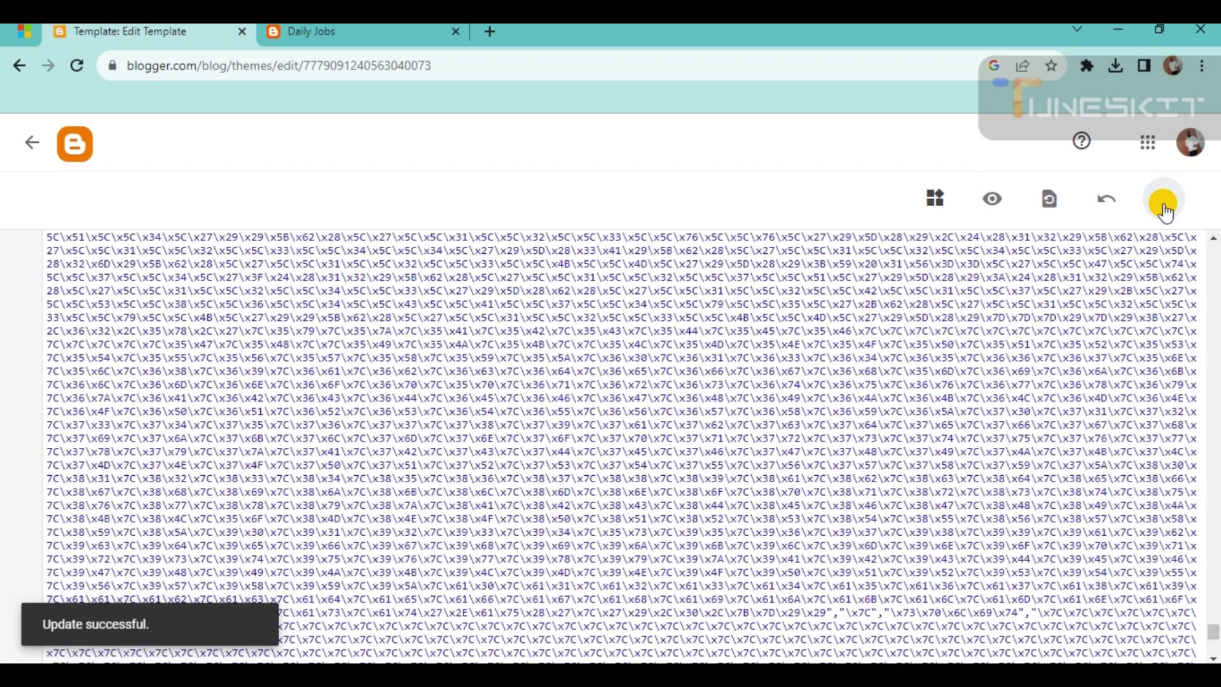
Step: Leave the template code editor, reload the live Daily Jobs blog, and examine its theme from header to footer
left_click(28, 145)
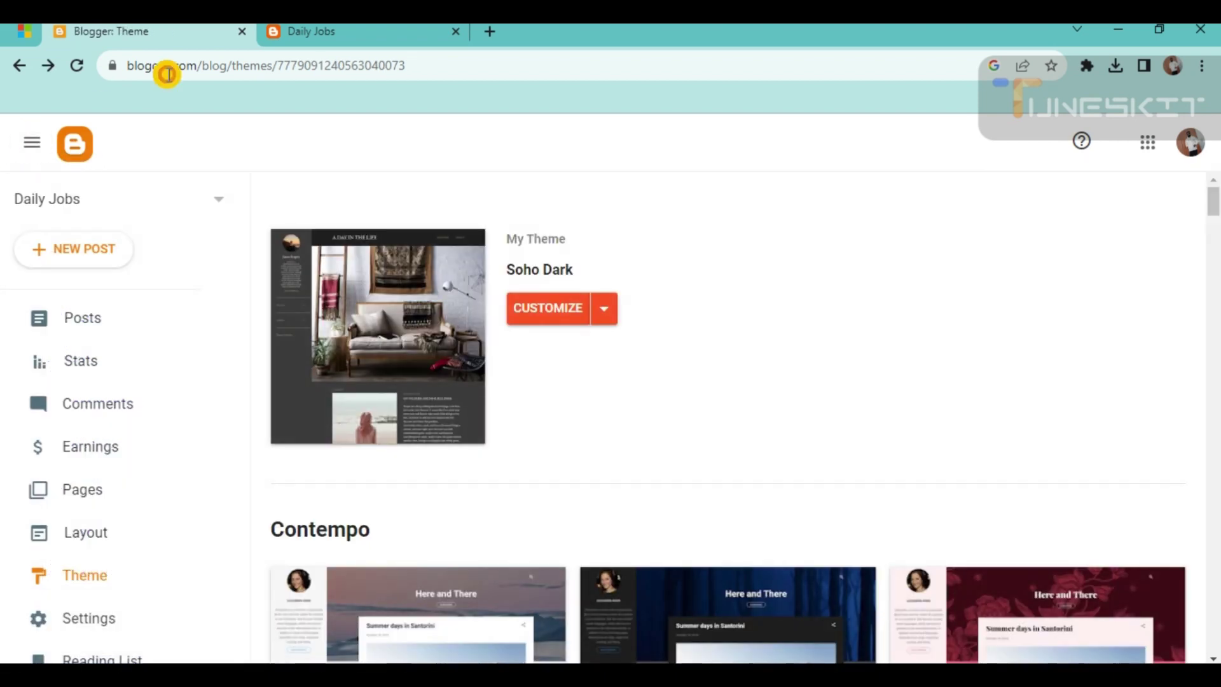
left_click(316, 31)
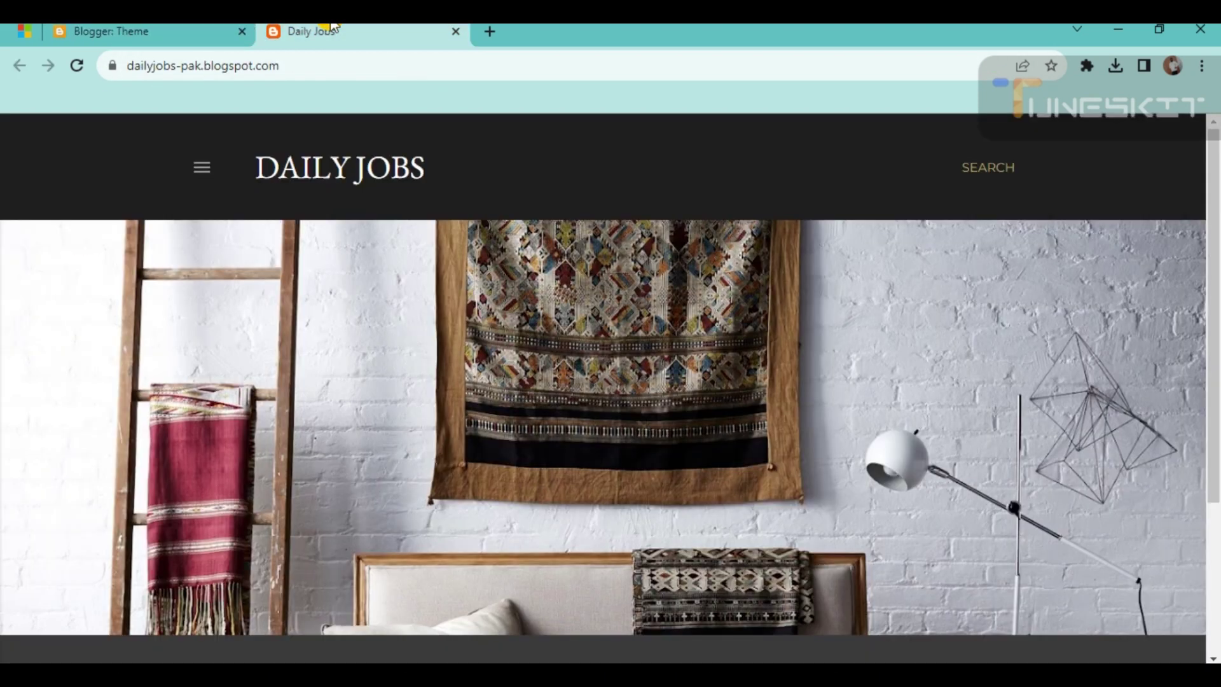
left_click(76, 69)
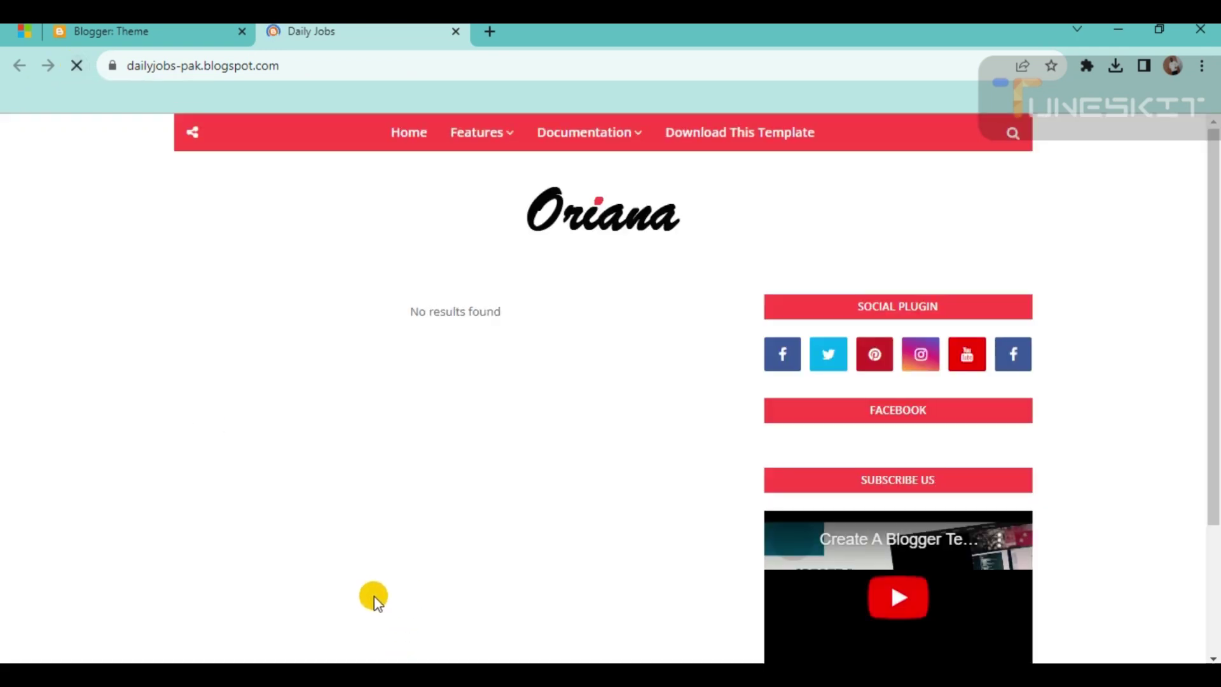
scroll(248, 287, "down", 3)
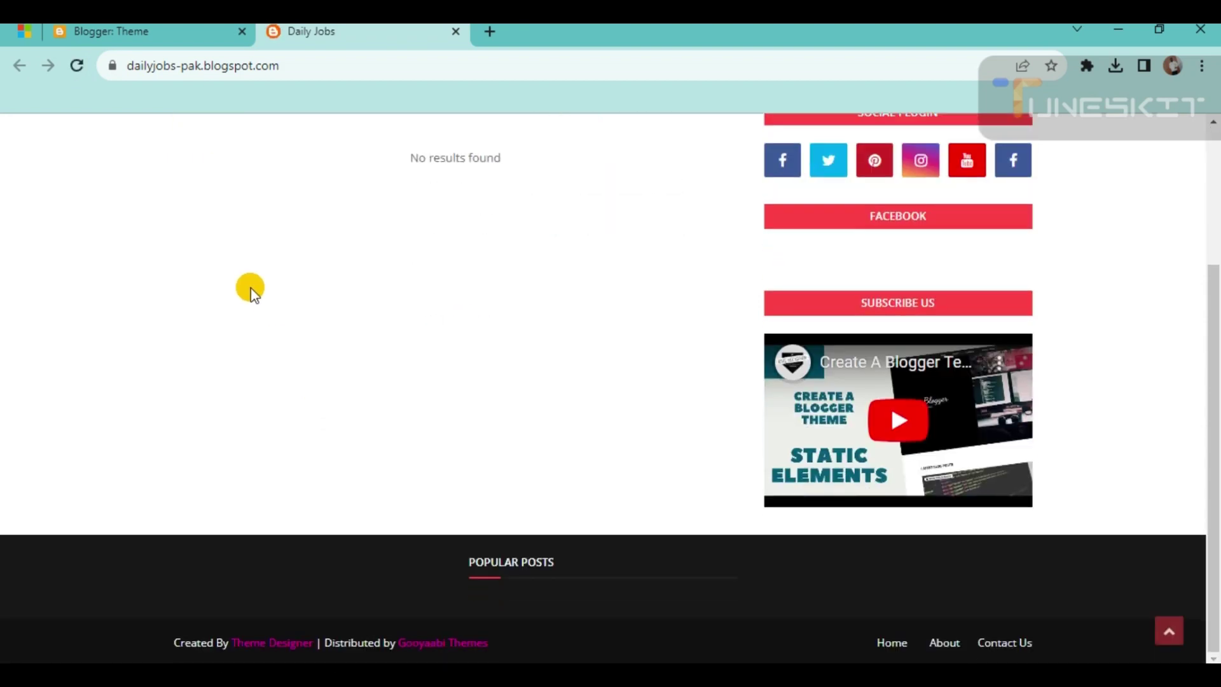
scroll(252, 292, "up", 3)
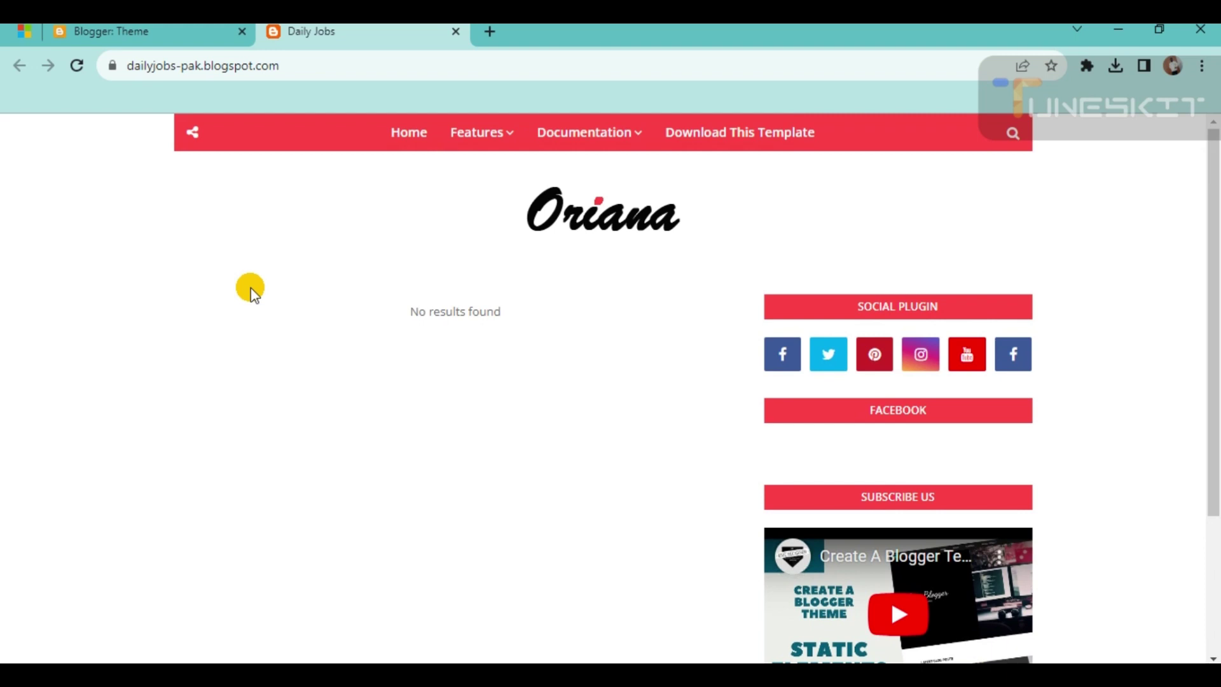
scroll(252, 291, "down", 3)
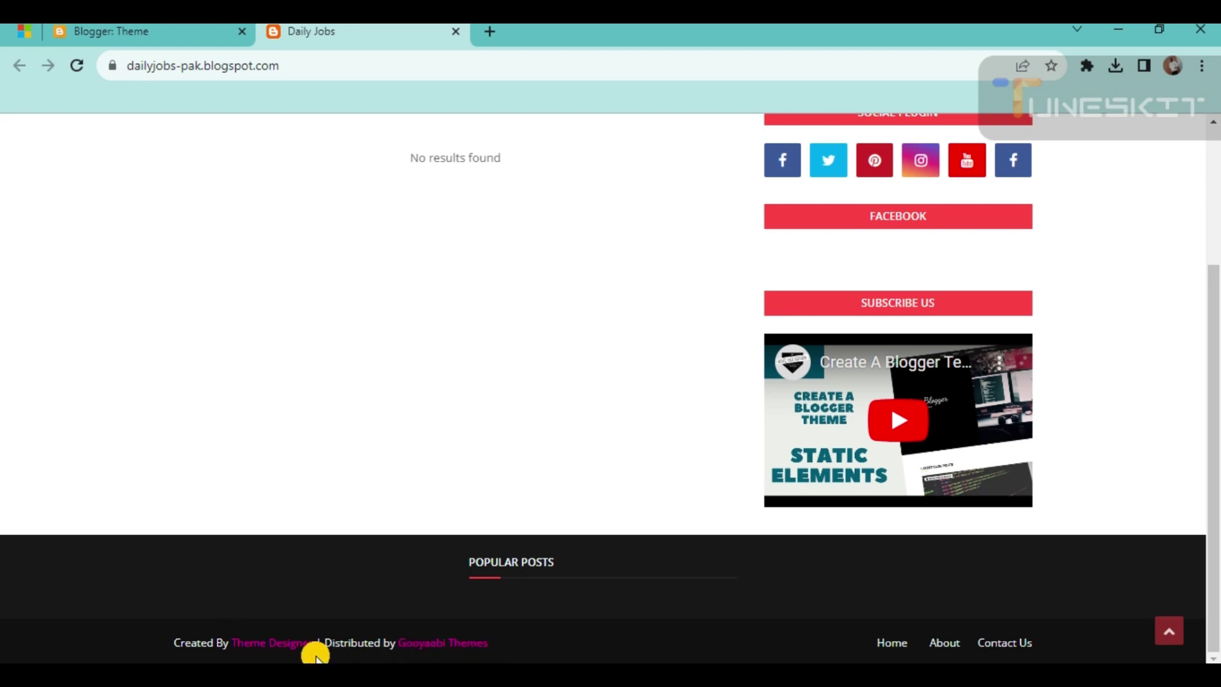
scroll(226, 406, "up", 3)
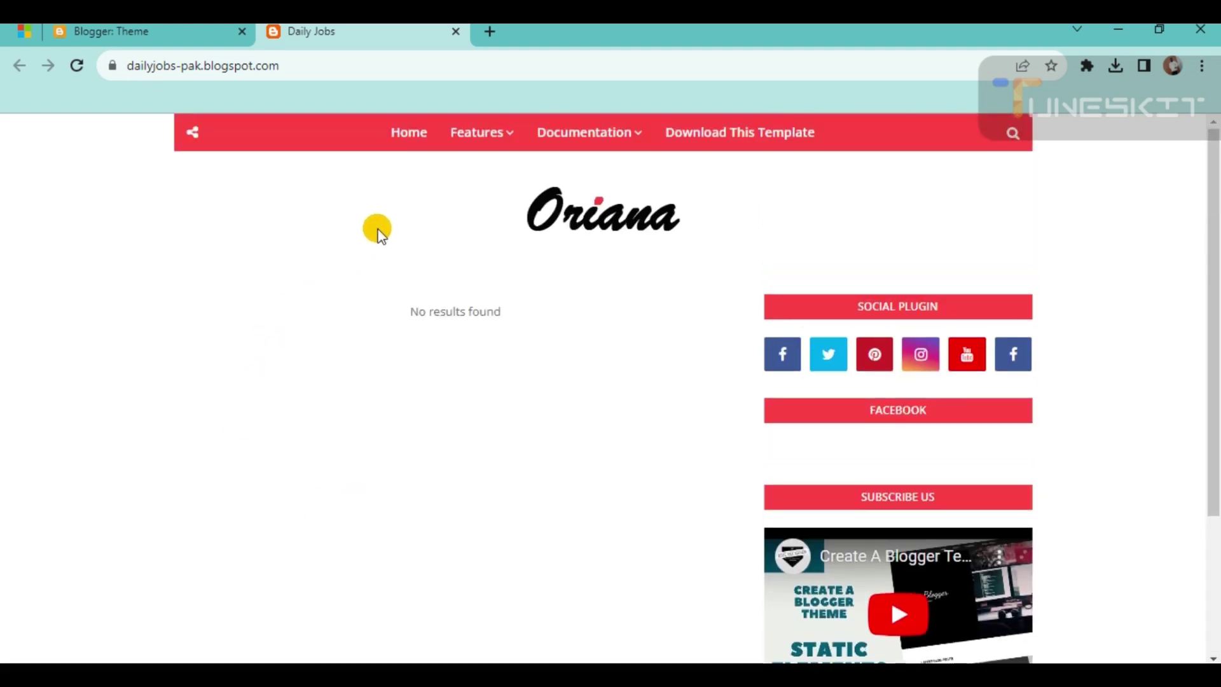
Step: Switch to File Explorer and open the Sora-Seo archive from the D: drive's Software > Office > bloging folder
left_click(127, 31)
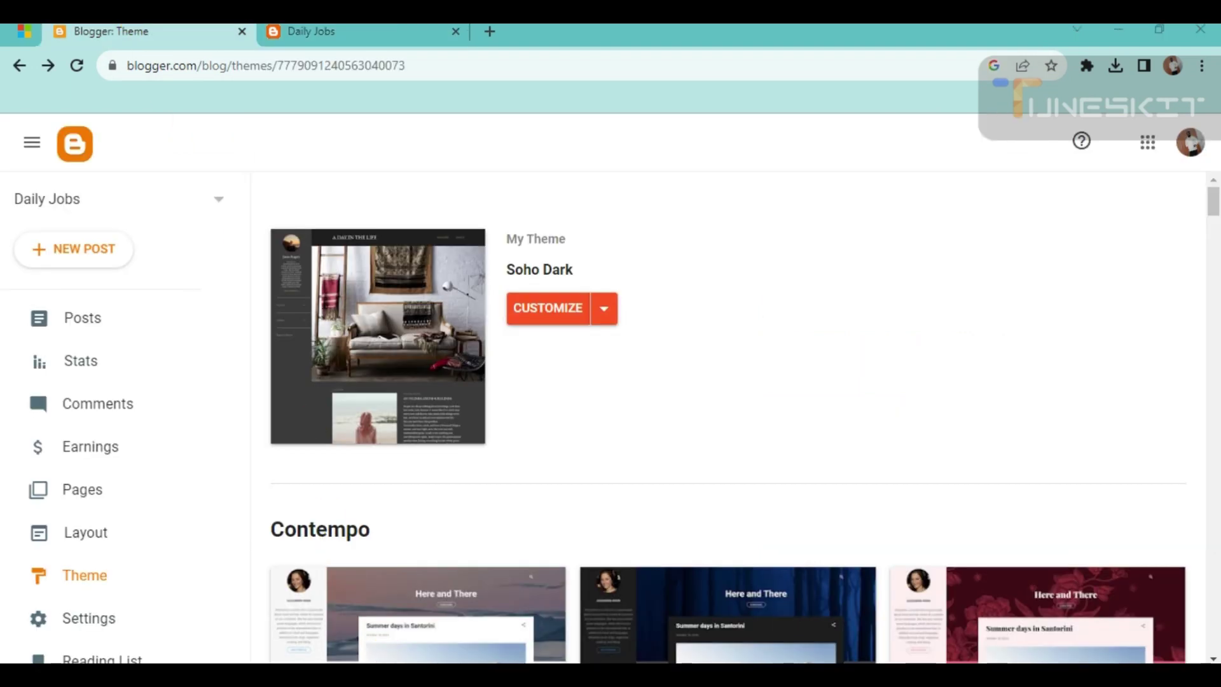
key("alt+Tab")
left_click(150, 74)
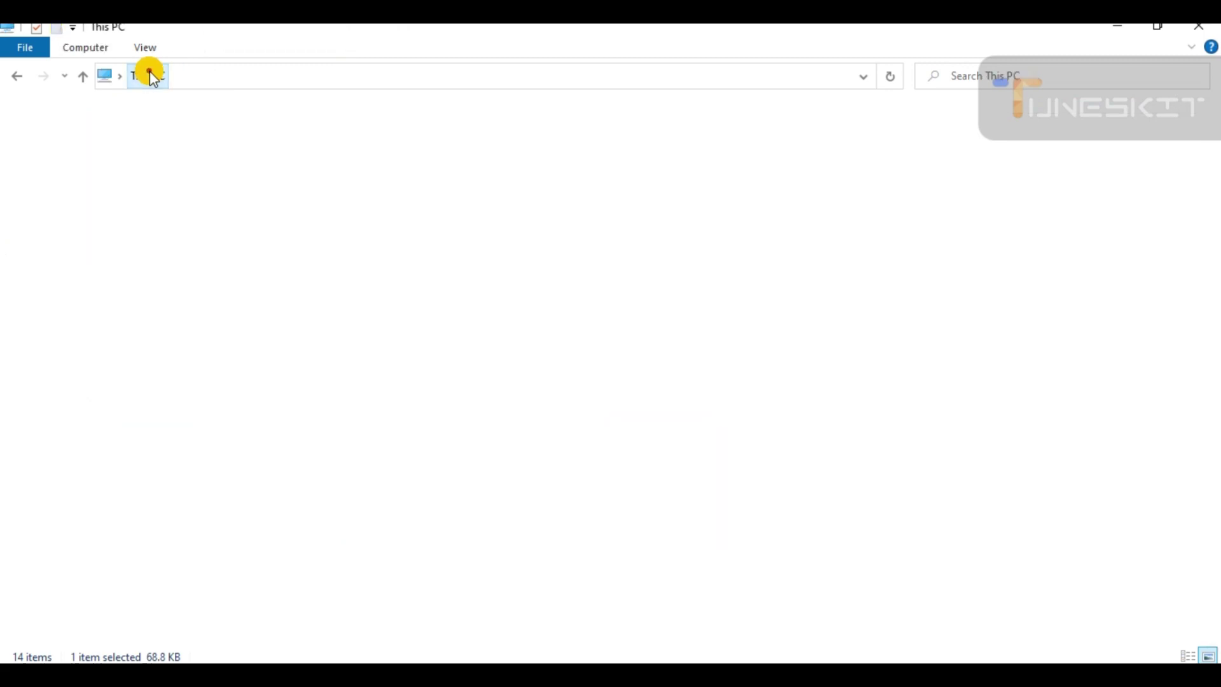
double_click(418, 284)
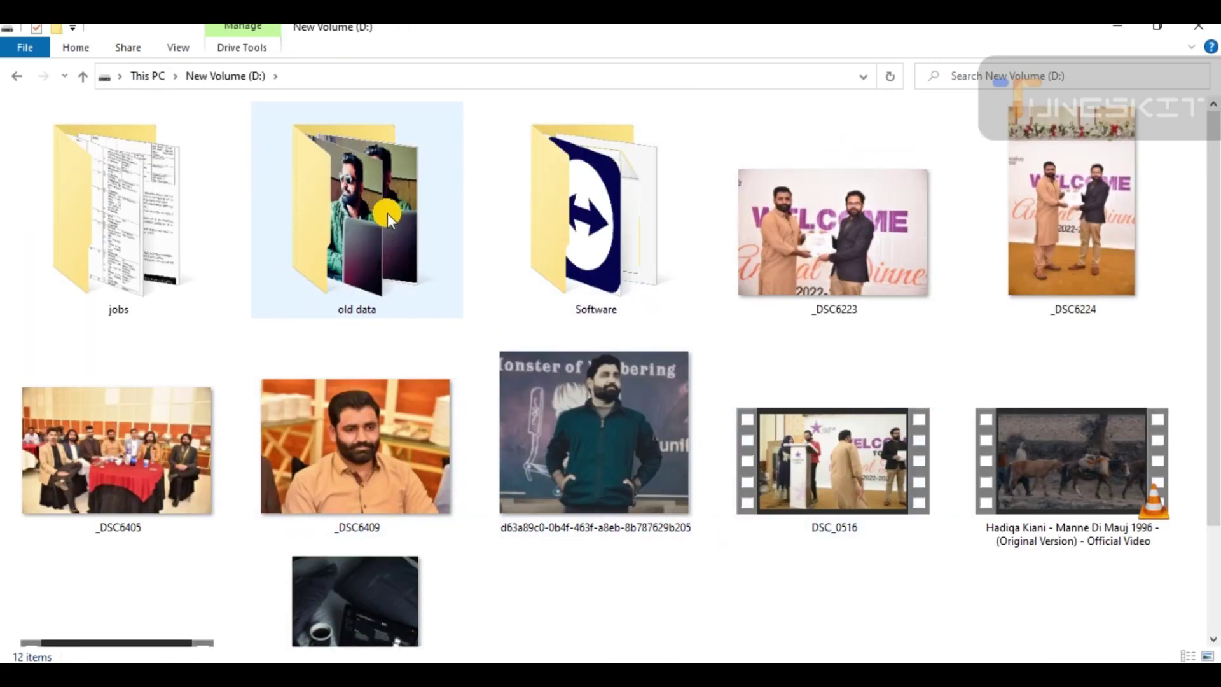
double_click(615, 232)
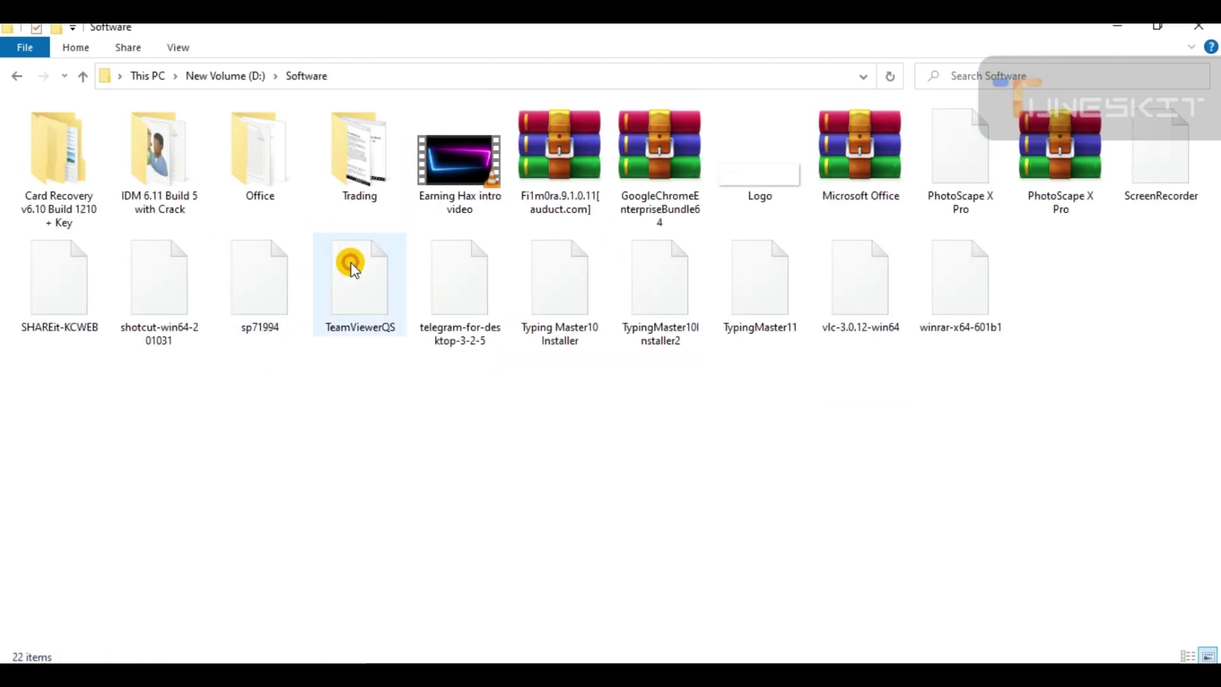
left_click(298, 186)
double_click(298, 186)
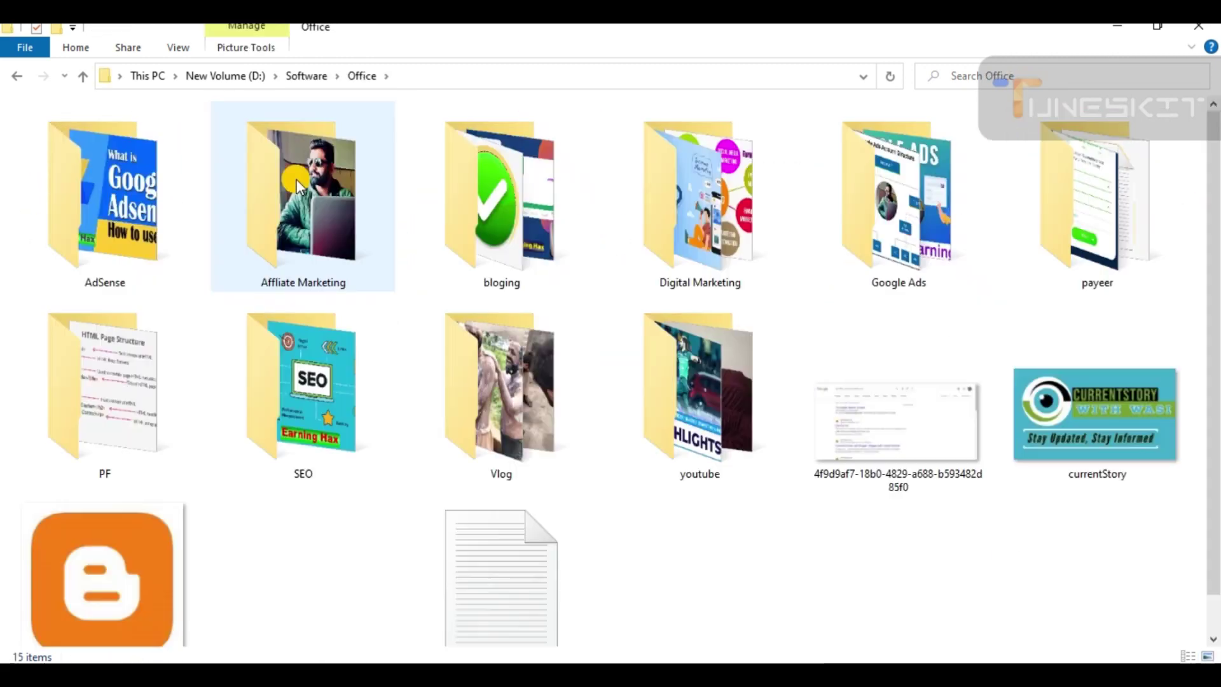
double_click(590, 233)
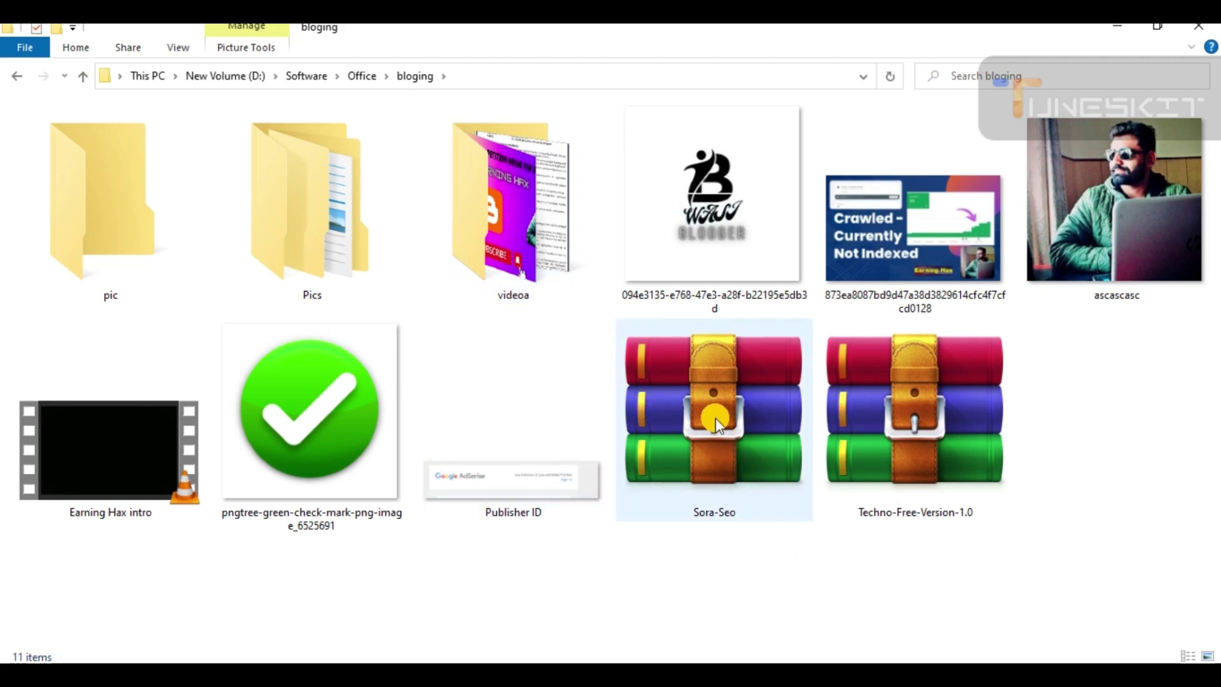
left_click(716, 418)
double_click(716, 418)
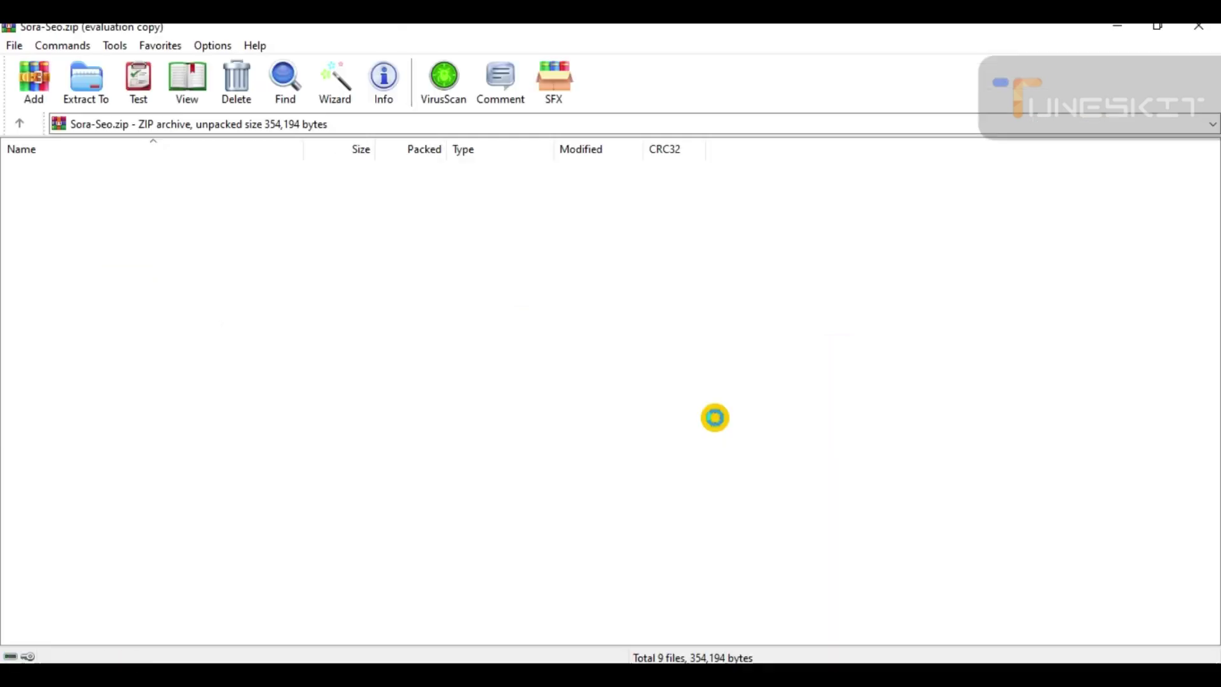
left_click(948, 55)
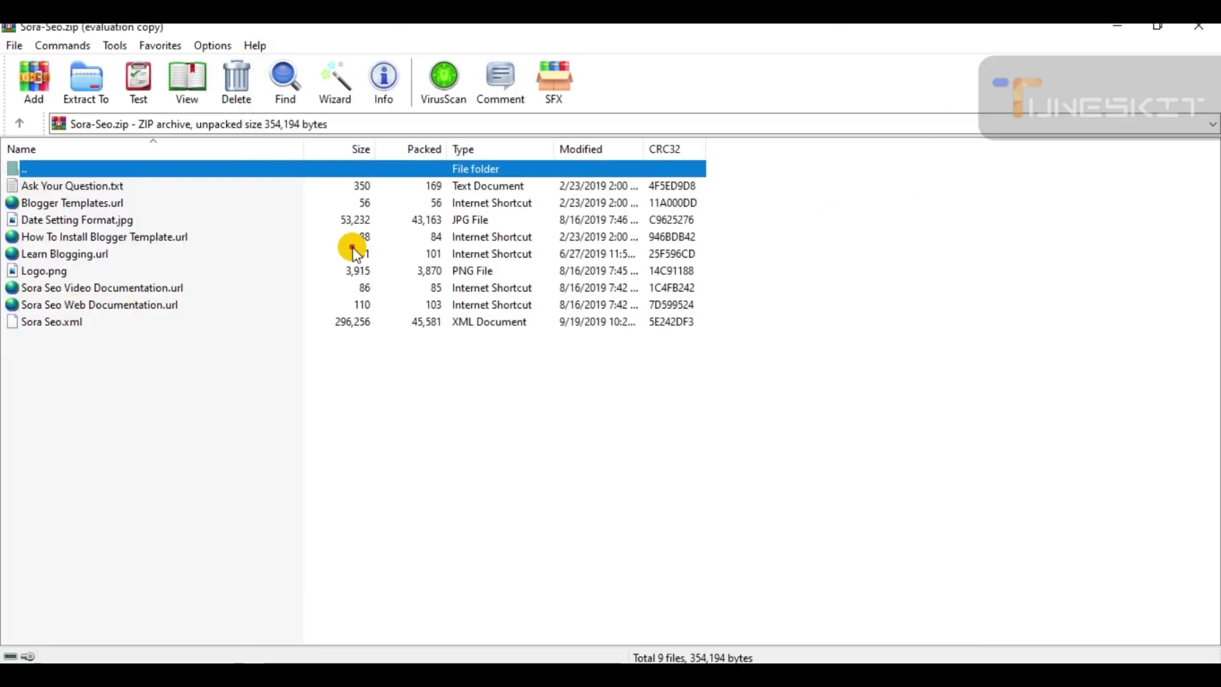
Step: Open Sora Seo.xml from the archive in Notepad, copy its entire code, and return to Blogger's theme page
double_click(61, 321)
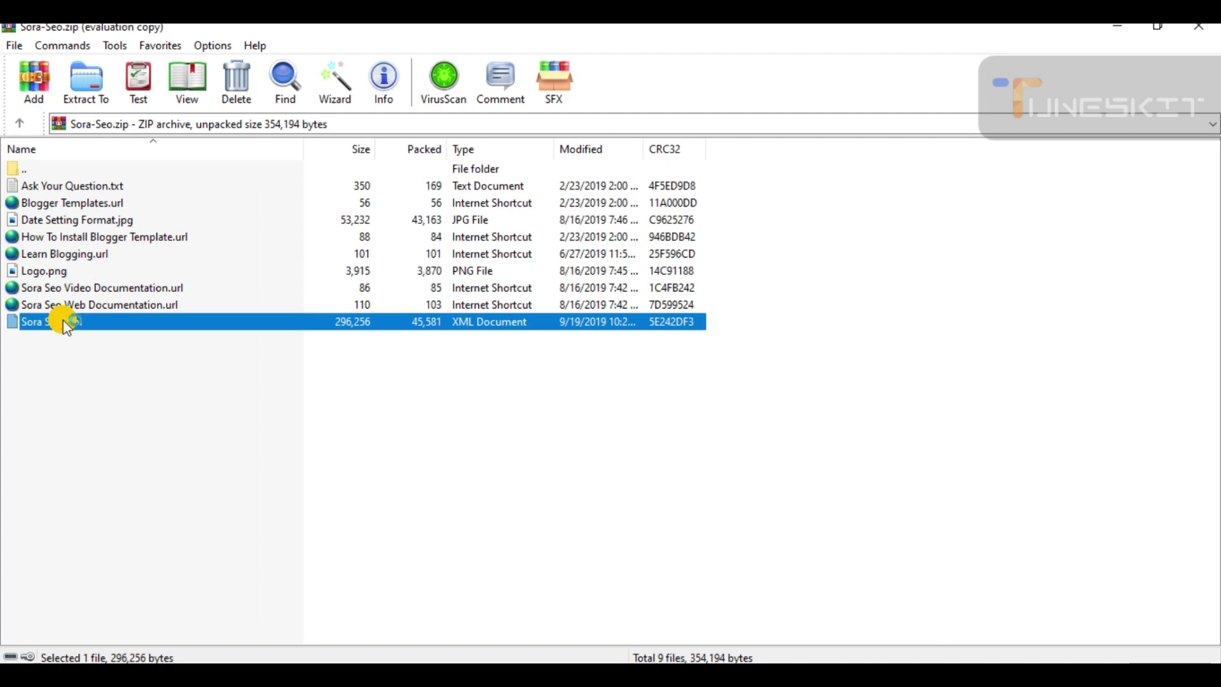
left_click(922, 100)
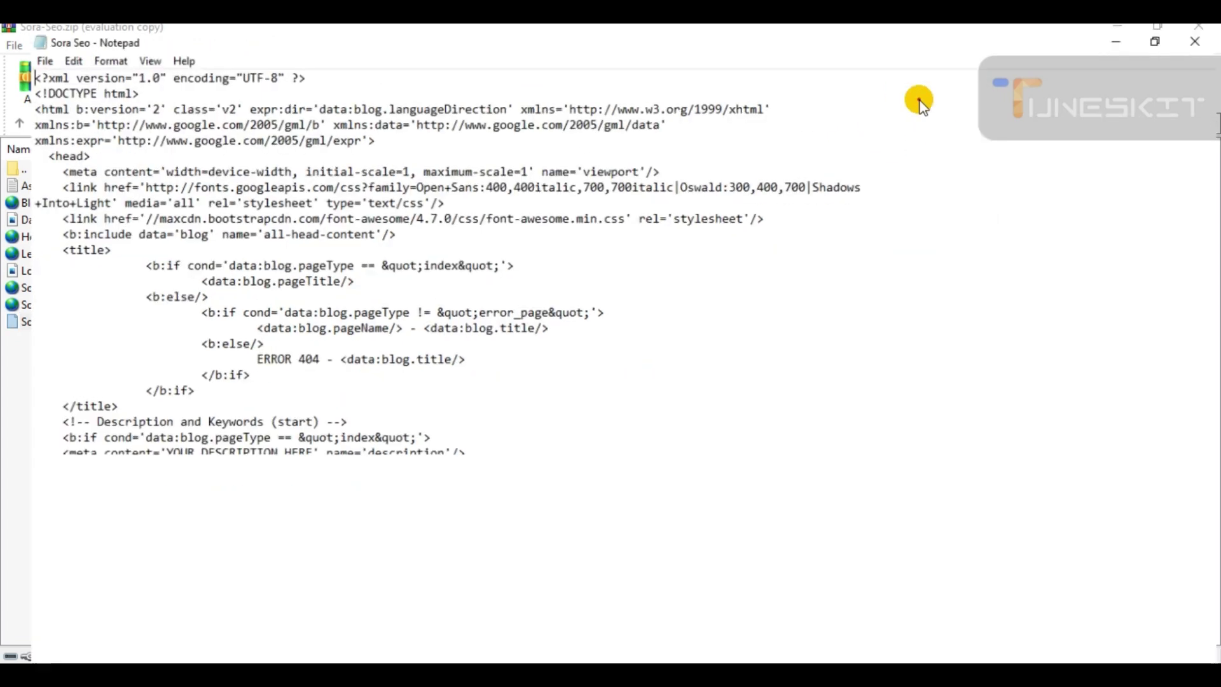
key("ctrl+a")
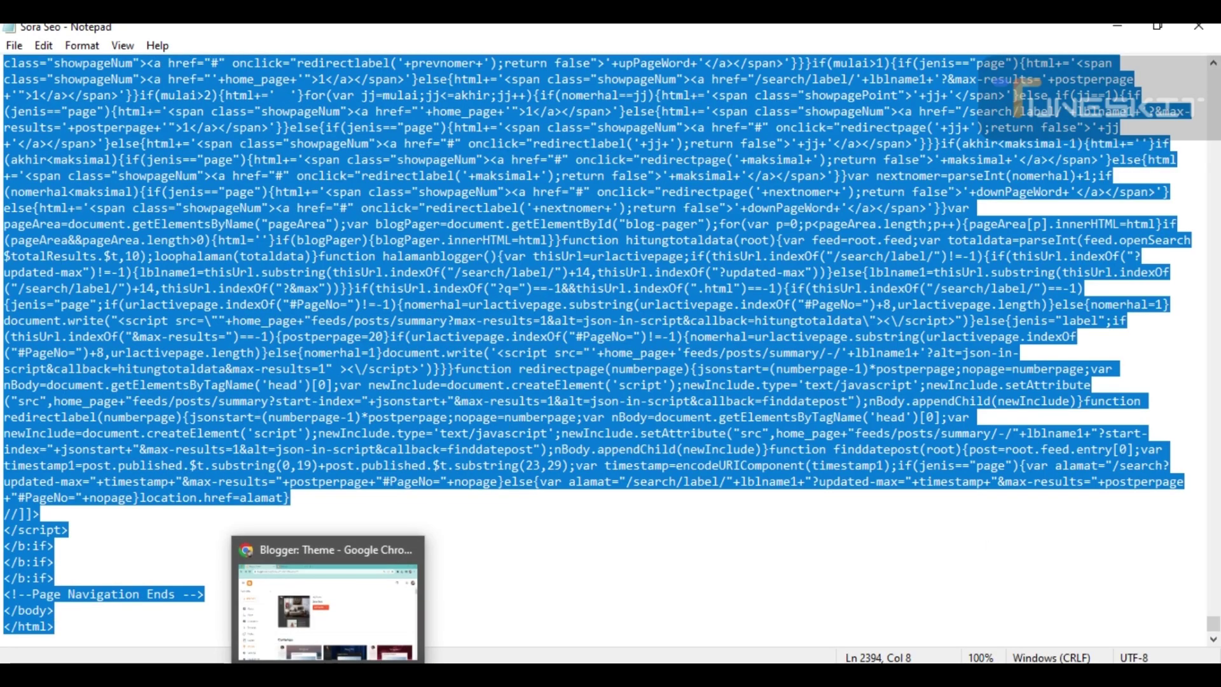
left_click(1199, 26)
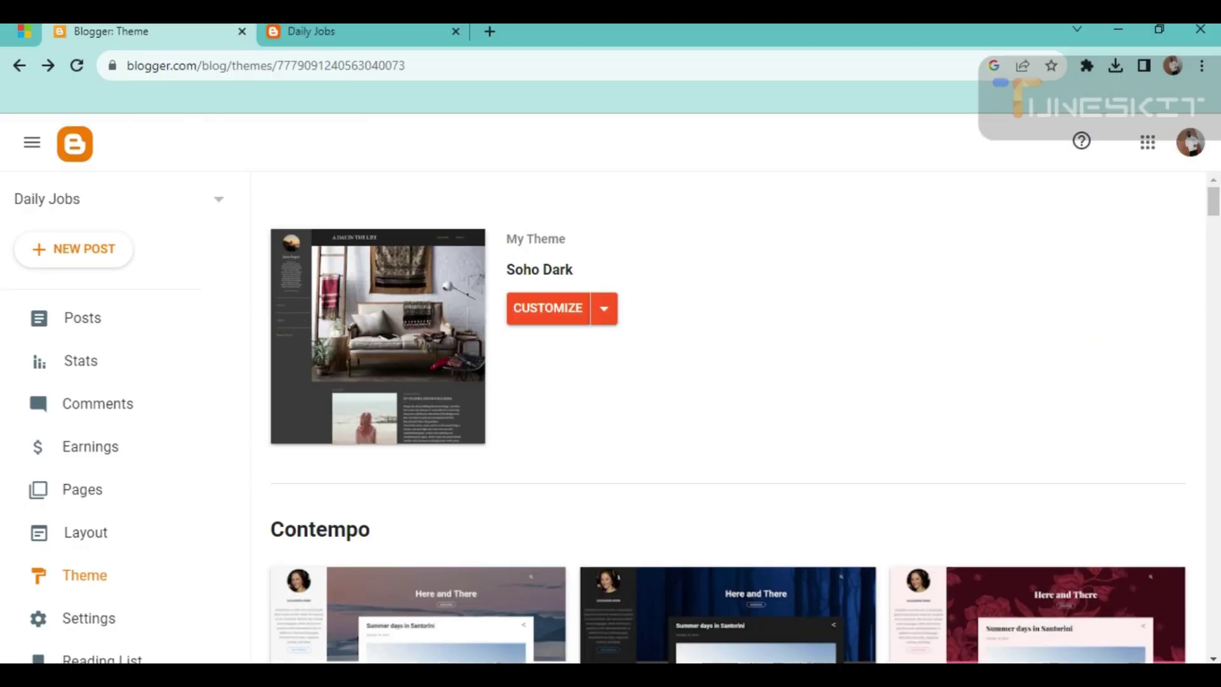
Step: Replace all of the Daily Jobs theme's HTML with the copied Sora Seo code and save the theme
left_click(601, 312)
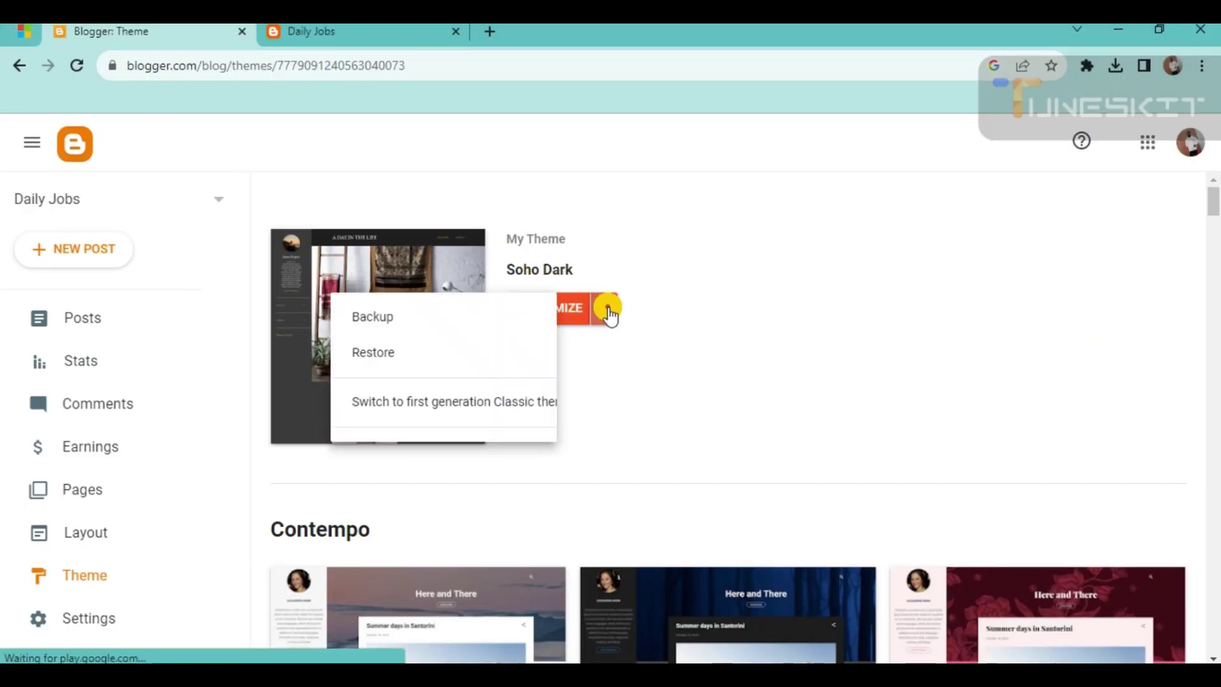
left_click(355, 444)
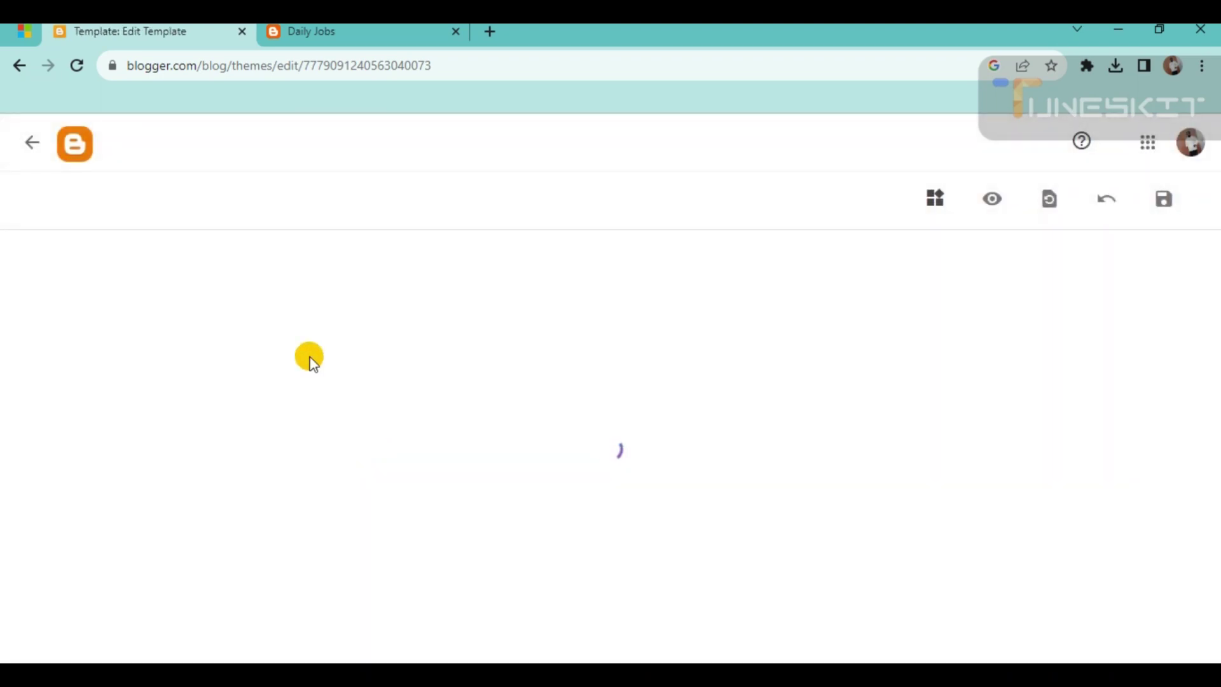
left_click(317, 358)
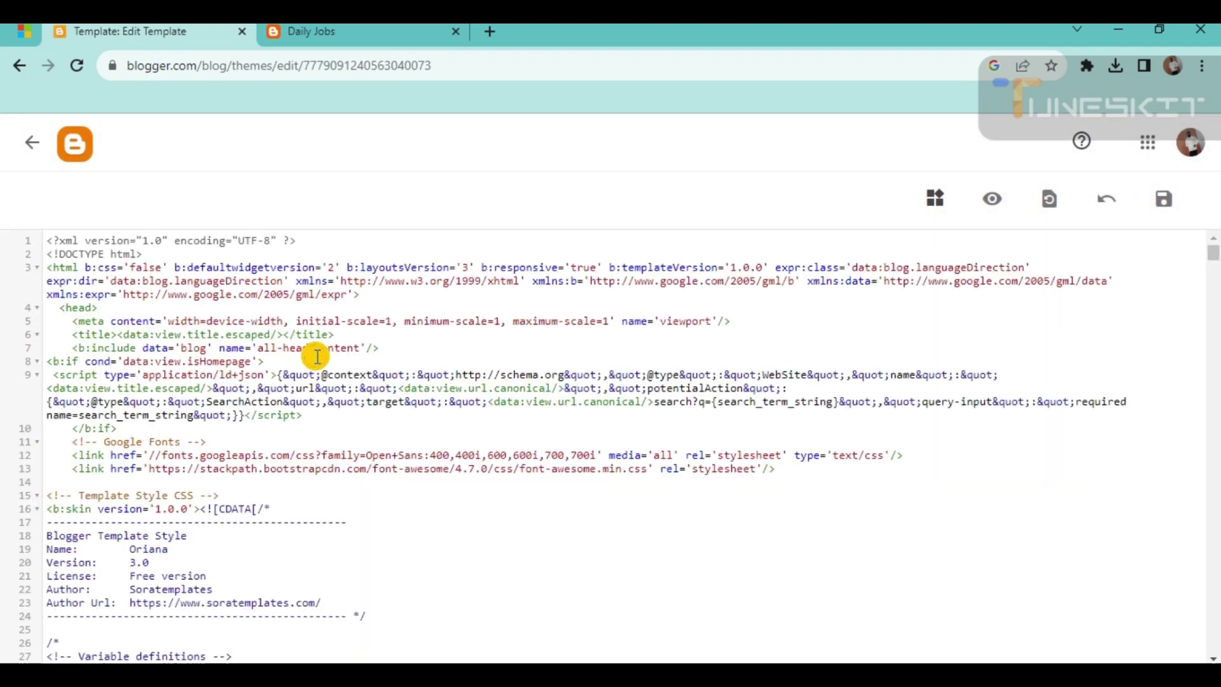
key("ctrl+a")
key("Delete")
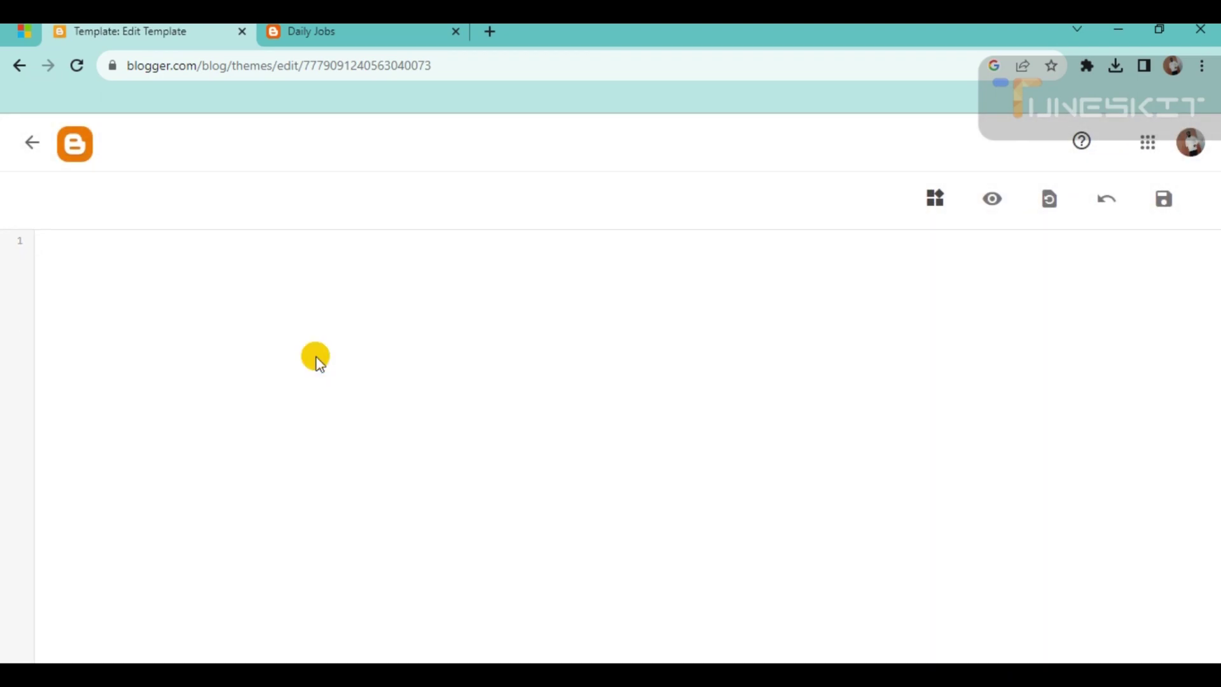
key("ctrl+v")
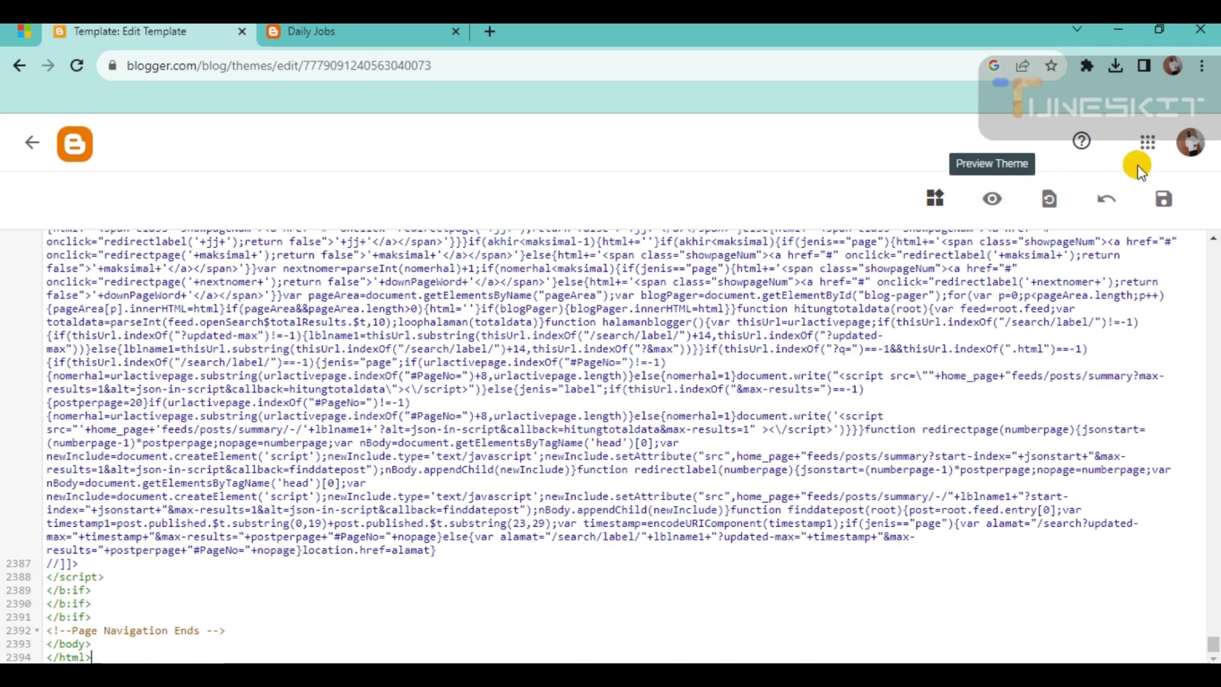
left_click(1167, 203)
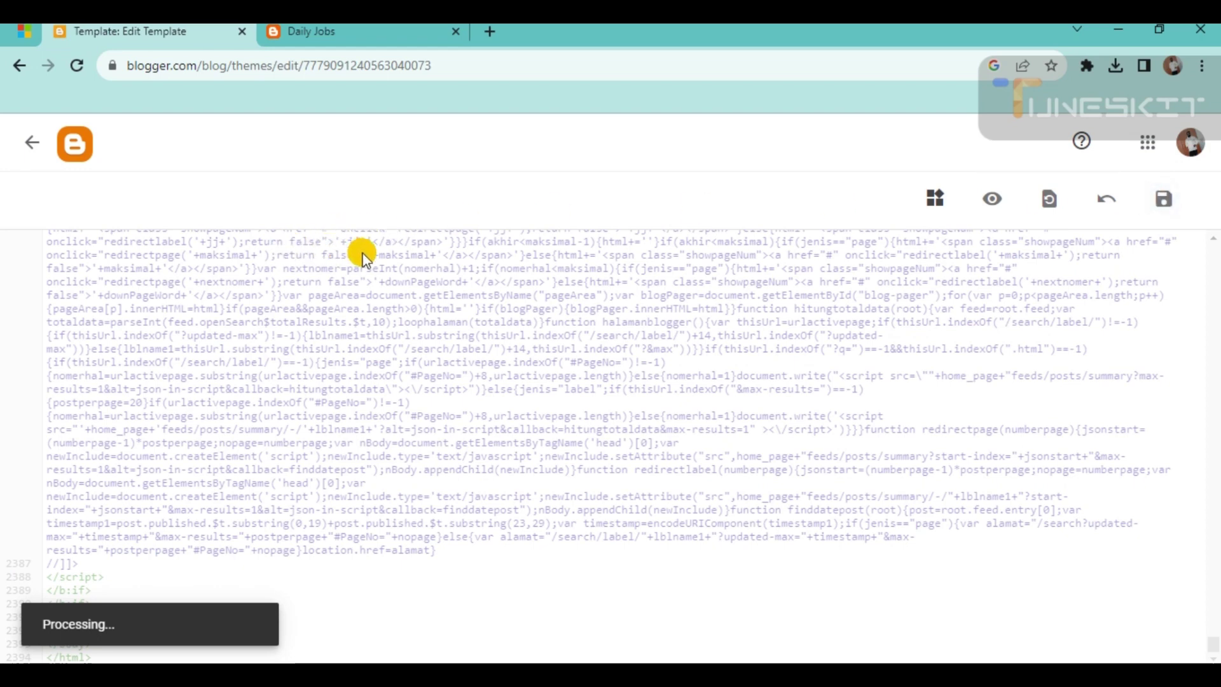
Step: Leave the template code editor, reload the live Daily Jobs blog, and examine the Sora Seo layout from header to footer
left_click(27, 141)
left_click(318, 30)
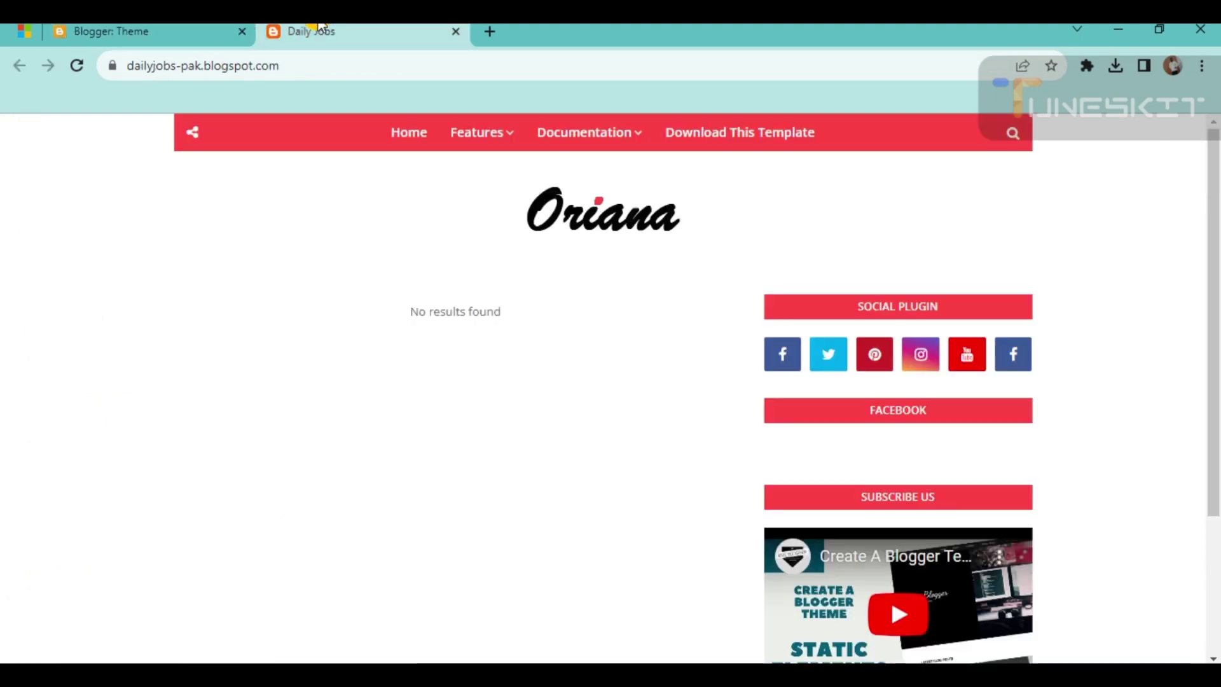
left_click(79, 67)
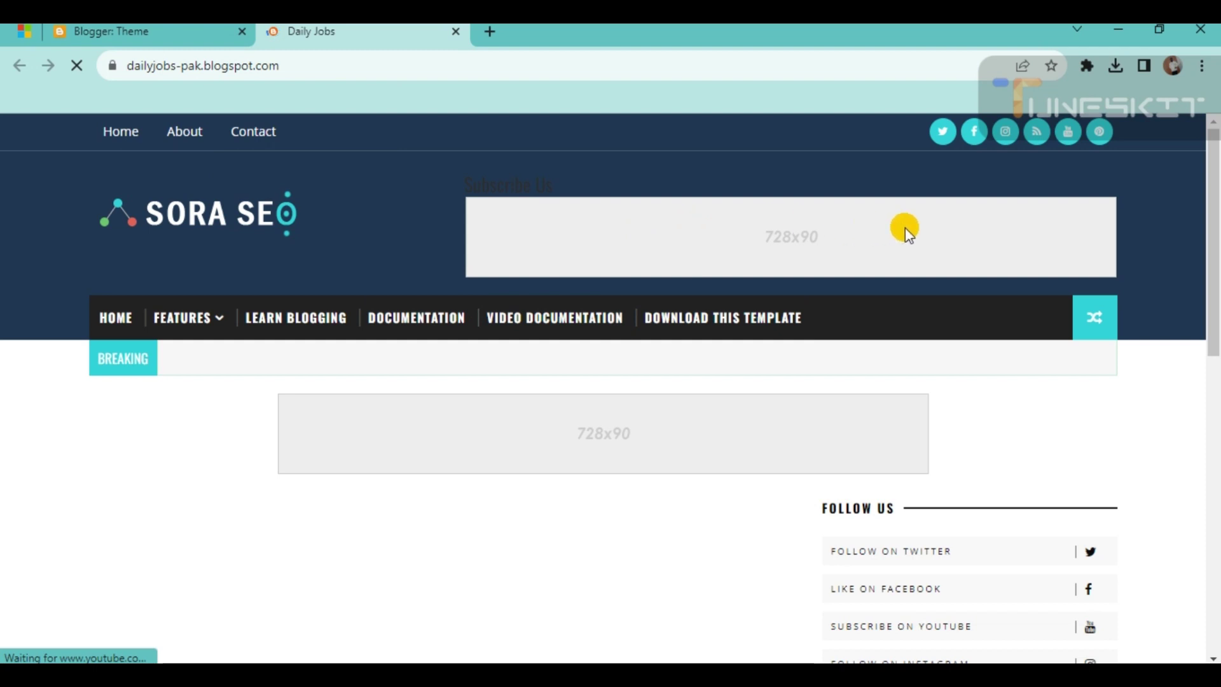
scroll(595, 255, "down", 1)
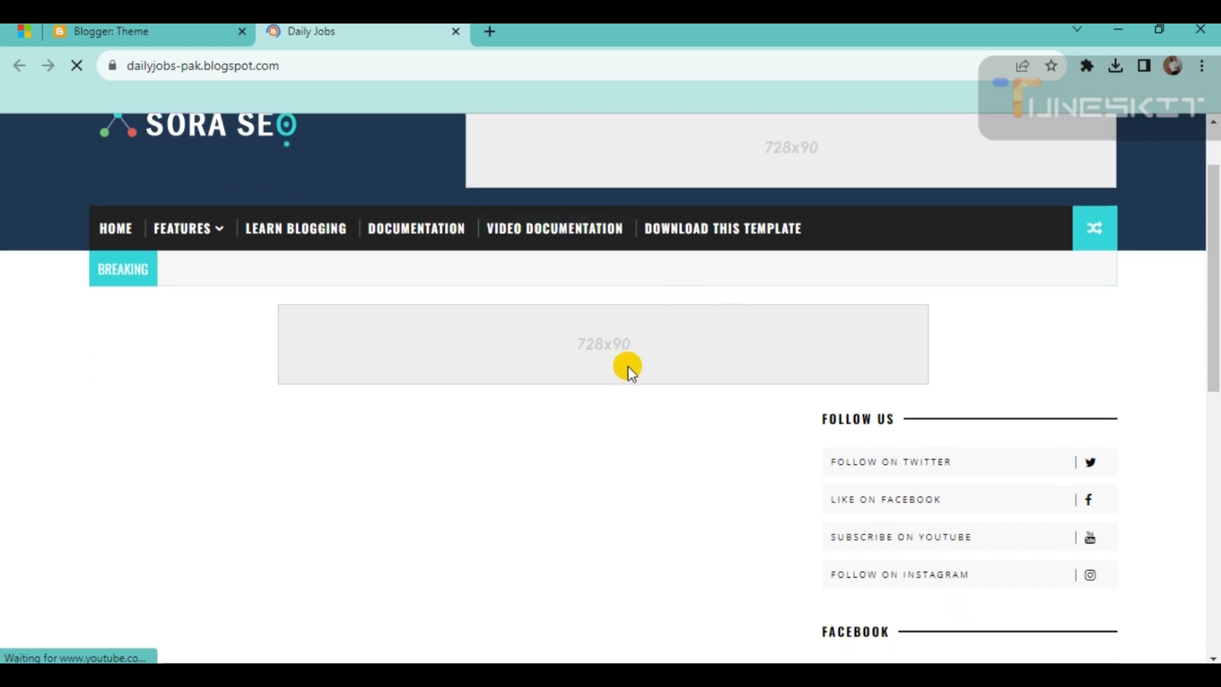
scroll(503, 375, "down", 5)
scroll(488, 384, "down", 3)
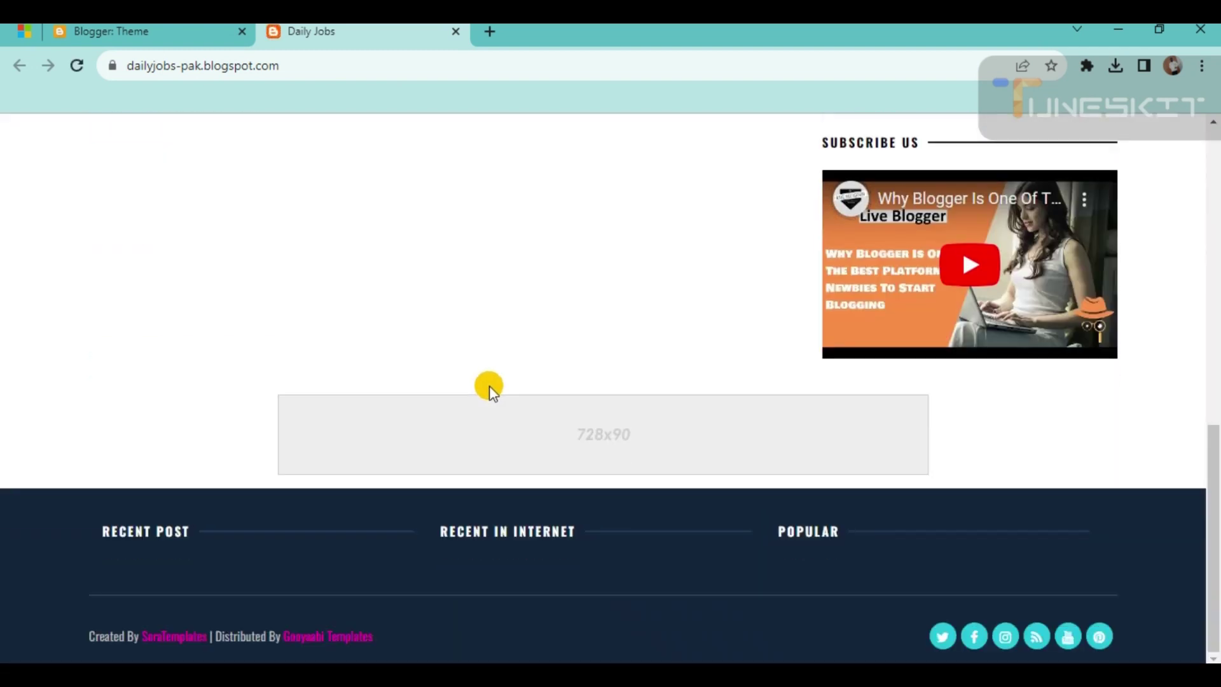
scroll(252, 432, "up", 10)
scroll(252, 433, "up", 1)
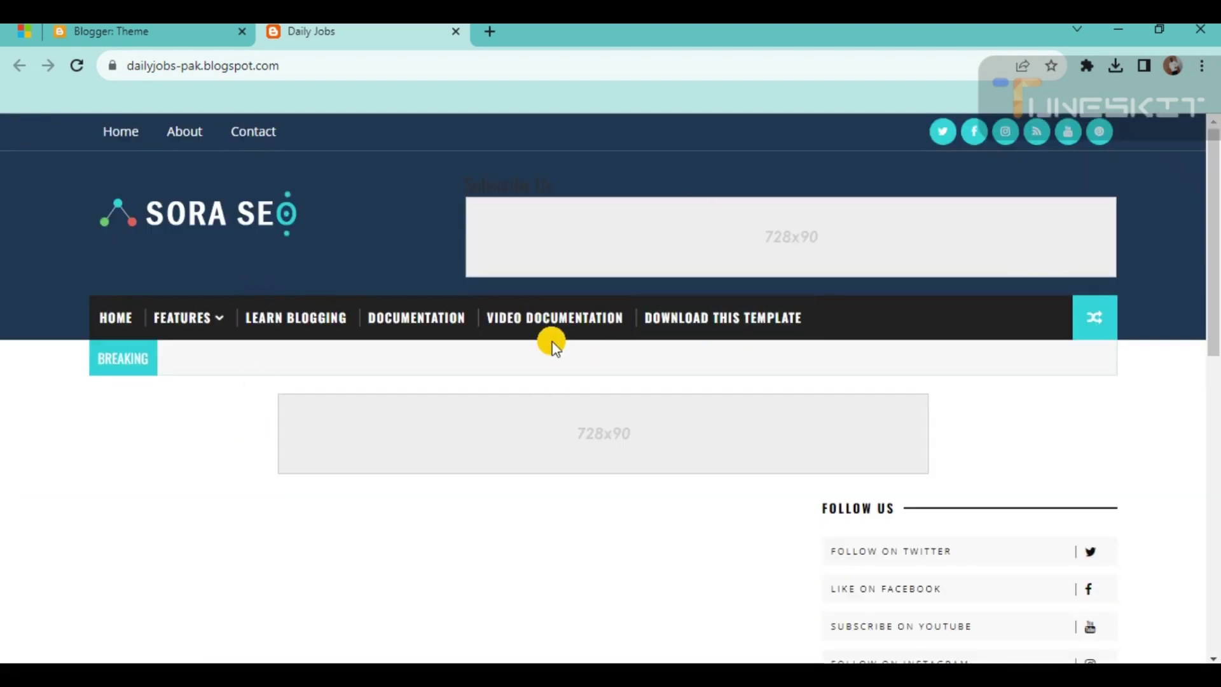
scroll(548, 343, "down", 10)
scroll(546, 348, "up", 10)
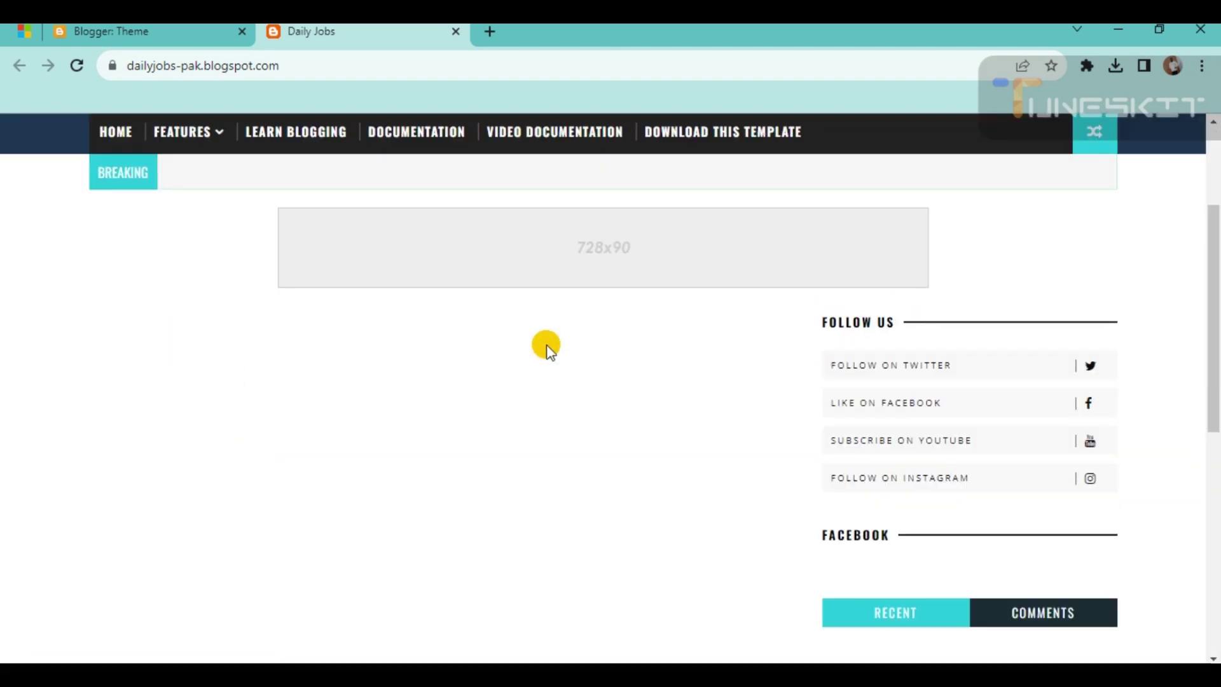
scroll(407, 372, "up", 3)
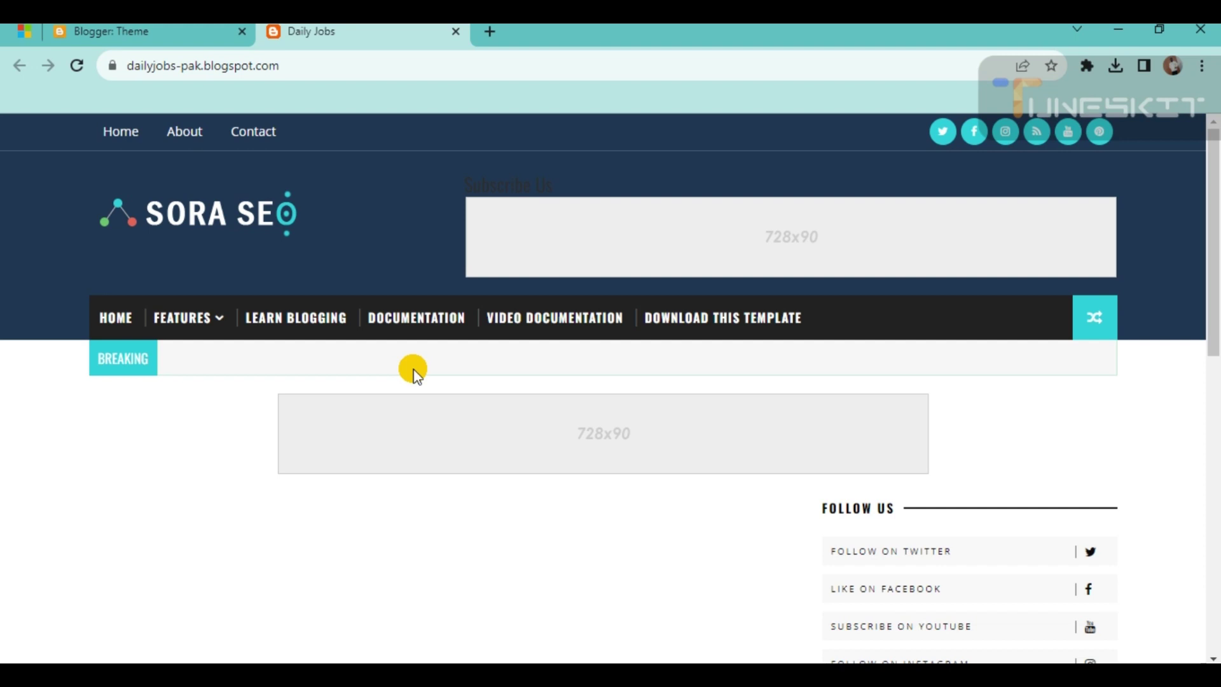
Step: Open the SoraTemplates credit link in the blog's footer in a new browser tab
scroll(414, 374, "down", 1)
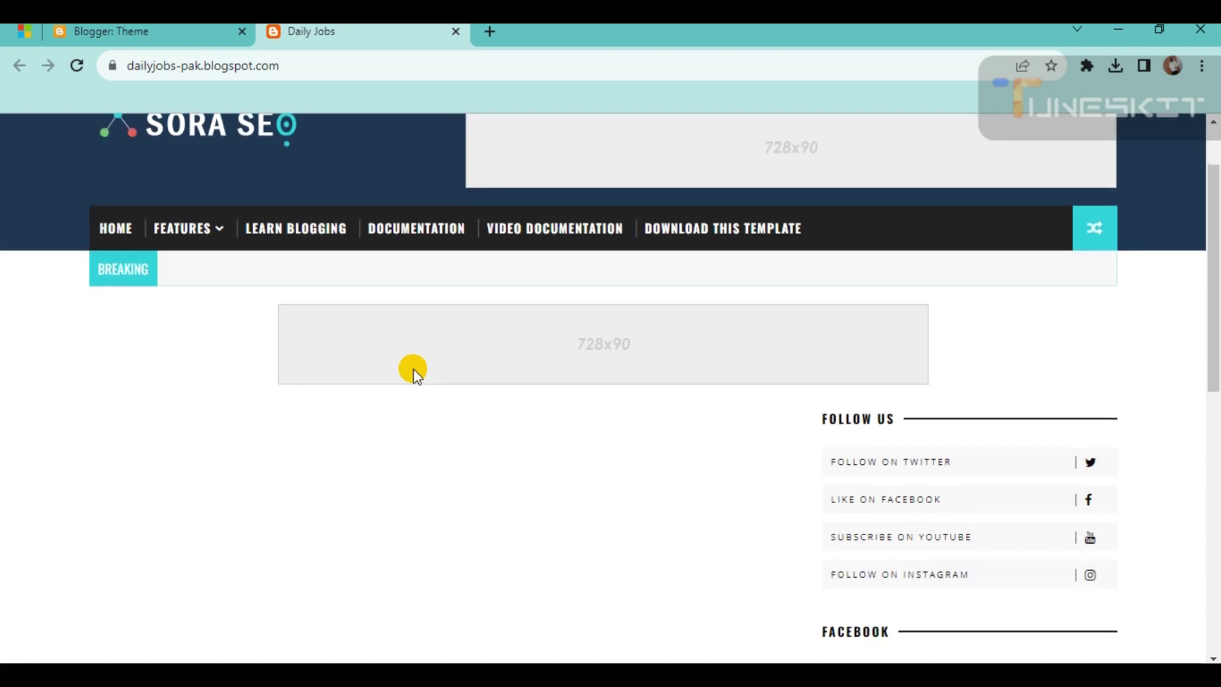
scroll(415, 374, "down", 7)
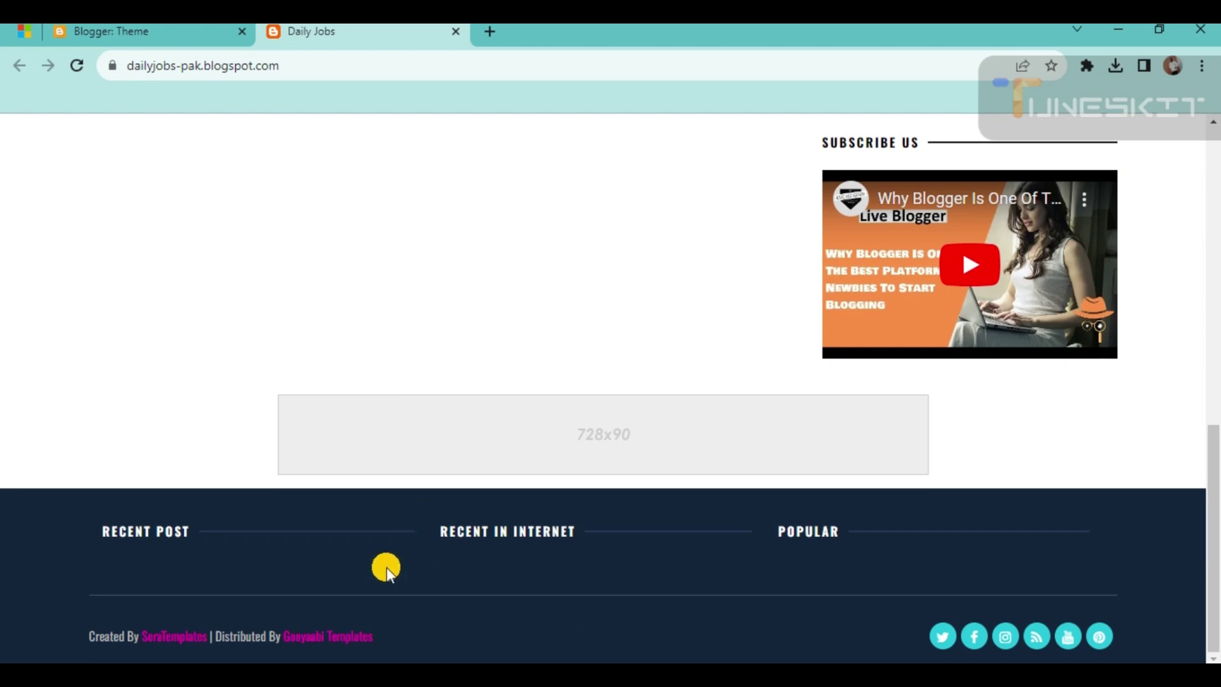
right_click(161, 634)
left_click(212, 476)
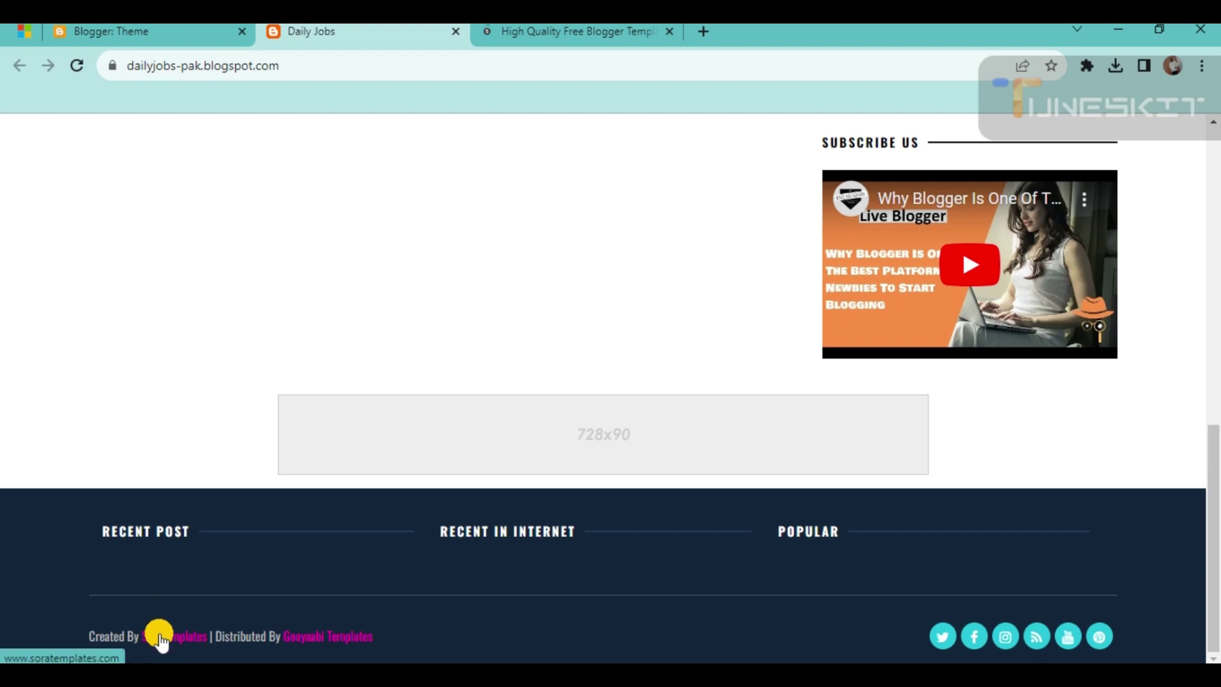
Step: View the SoraTemplates homepage opened from the footer credit and close its tab
left_click(534, 31)
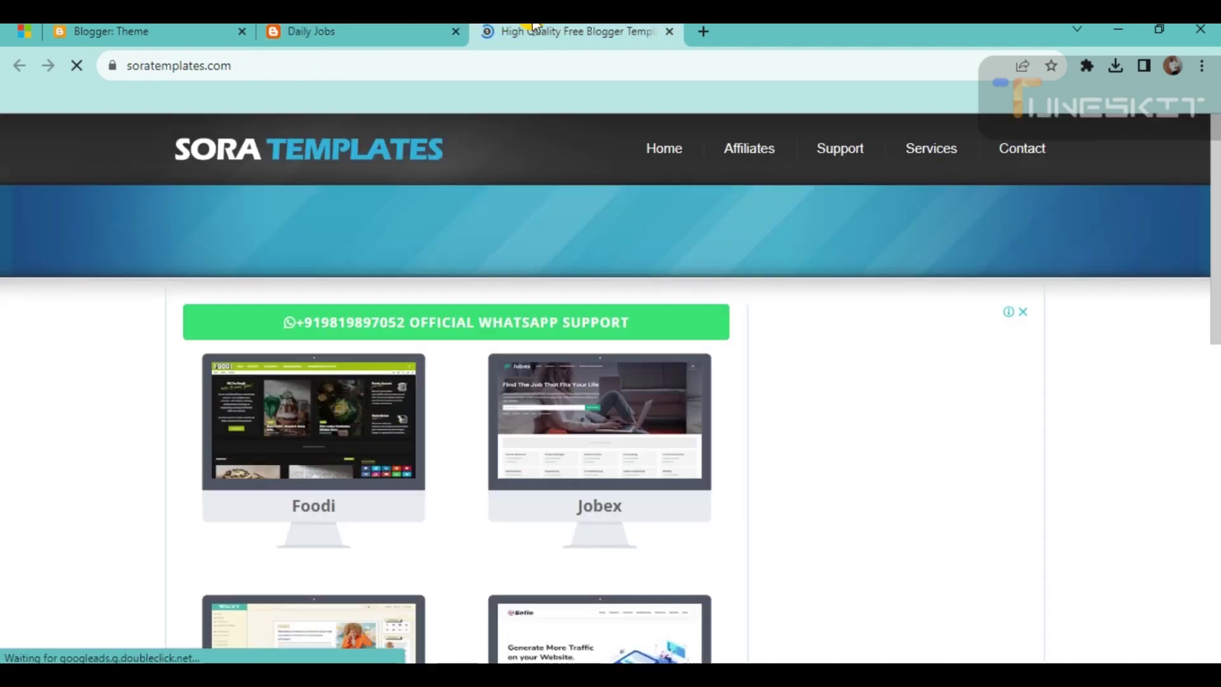
scroll(426, 300, "down", 4)
scroll(426, 301, "up", 4)
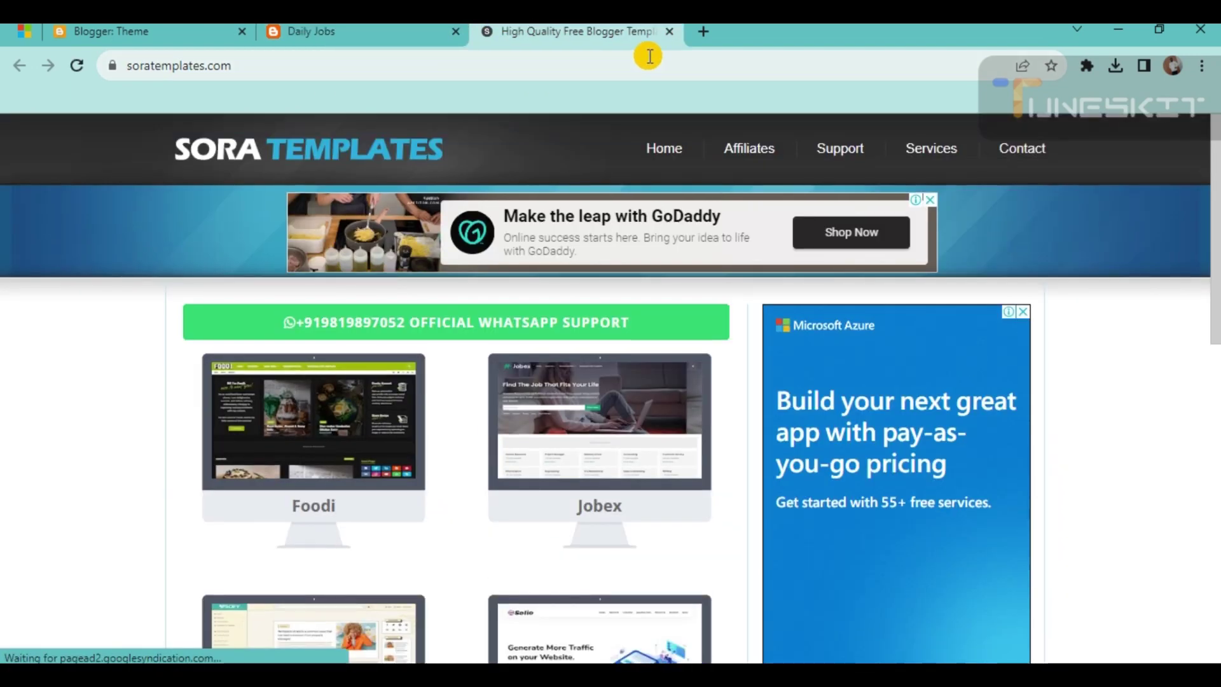
left_click(668, 32)
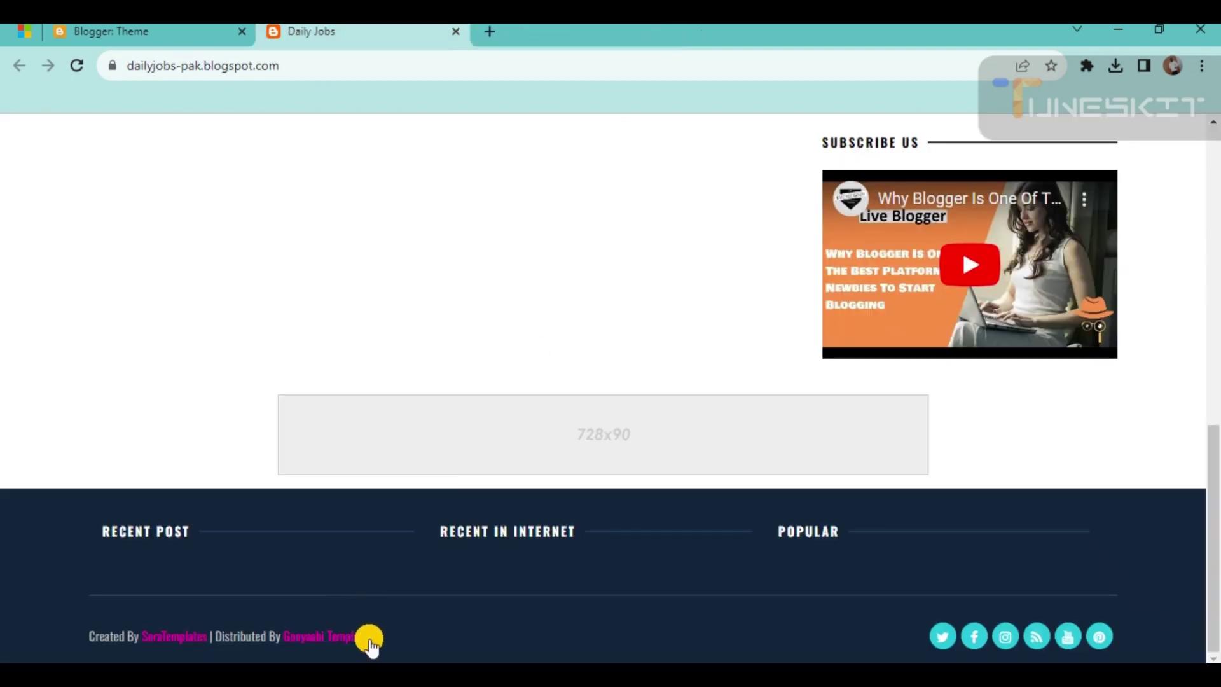
Step: Open the Daily Jobs theme's HTML code for editing and check the credit wording in the live blog's footer
left_click(117, 25)
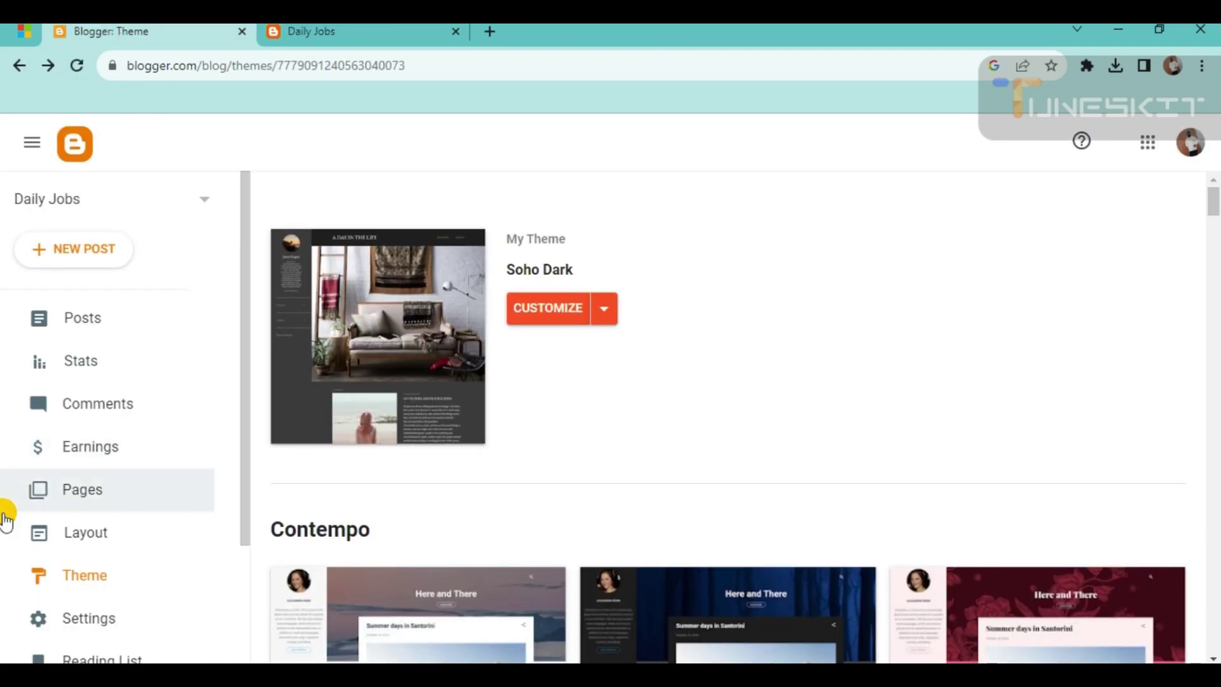
left_click(603, 310)
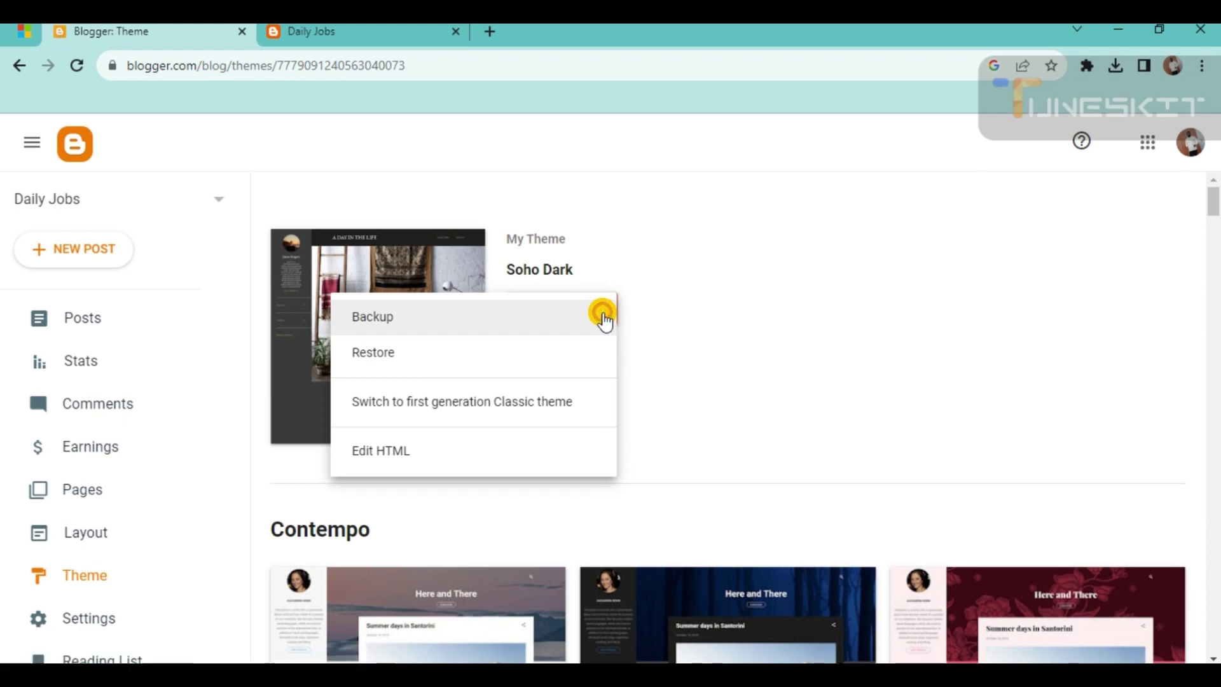
left_click(371, 460)
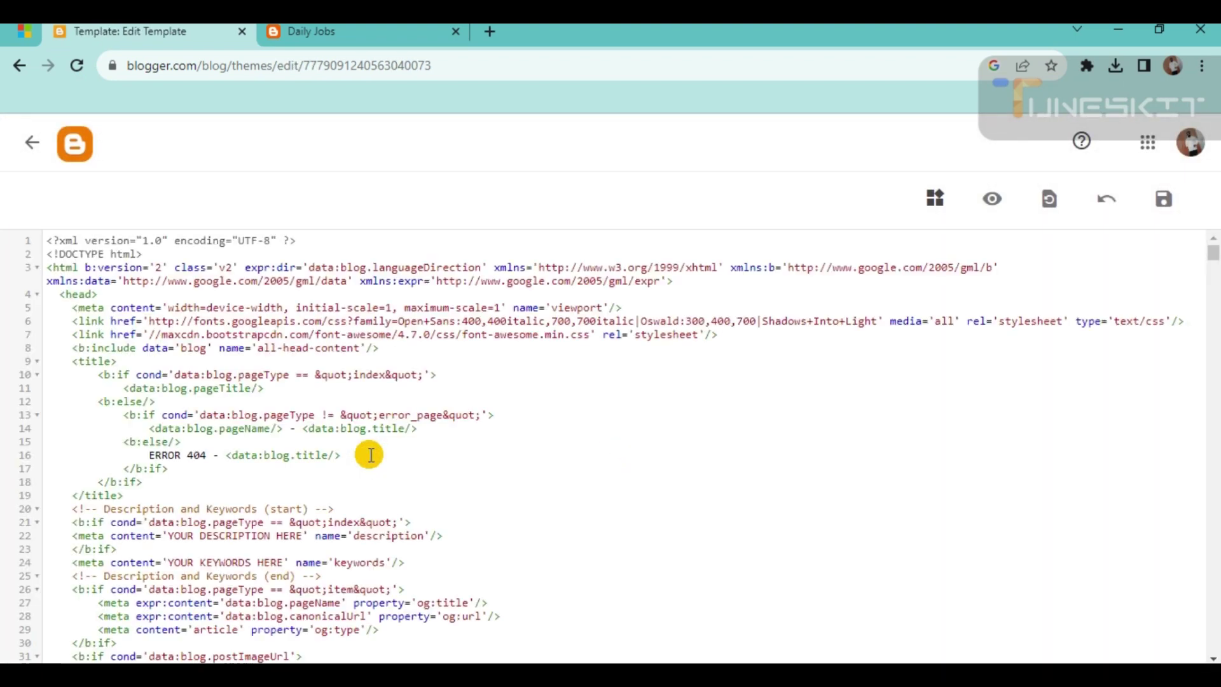
left_click(318, 30)
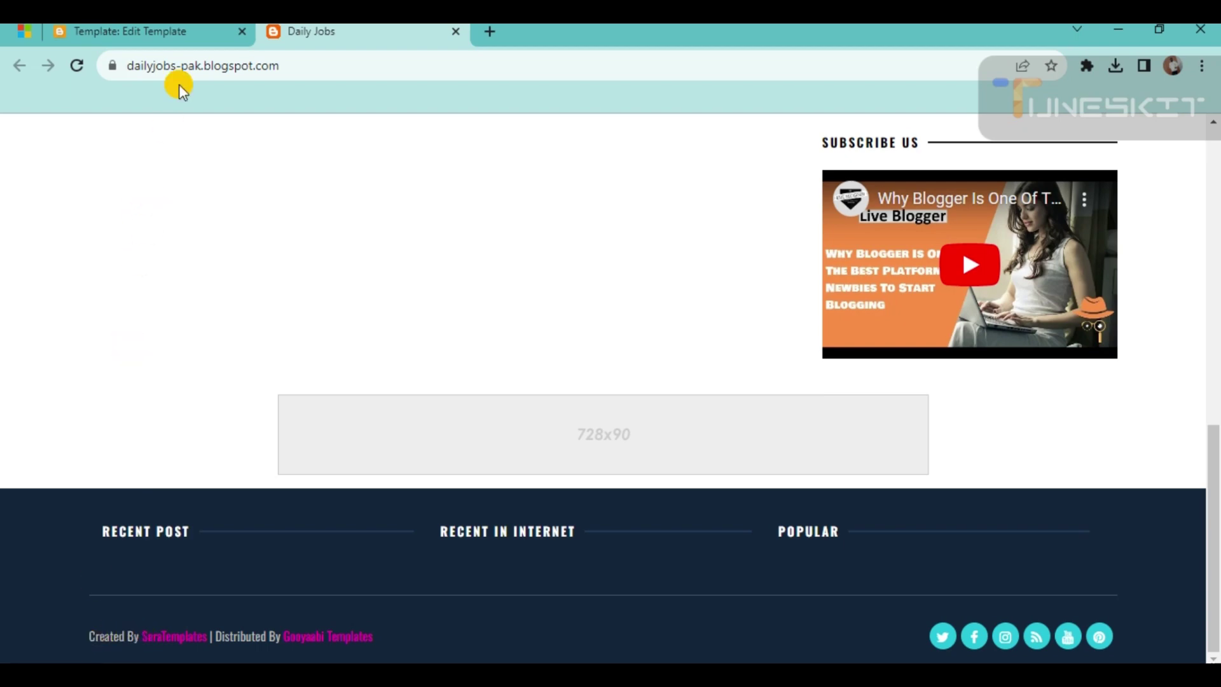
left_click(140, 31)
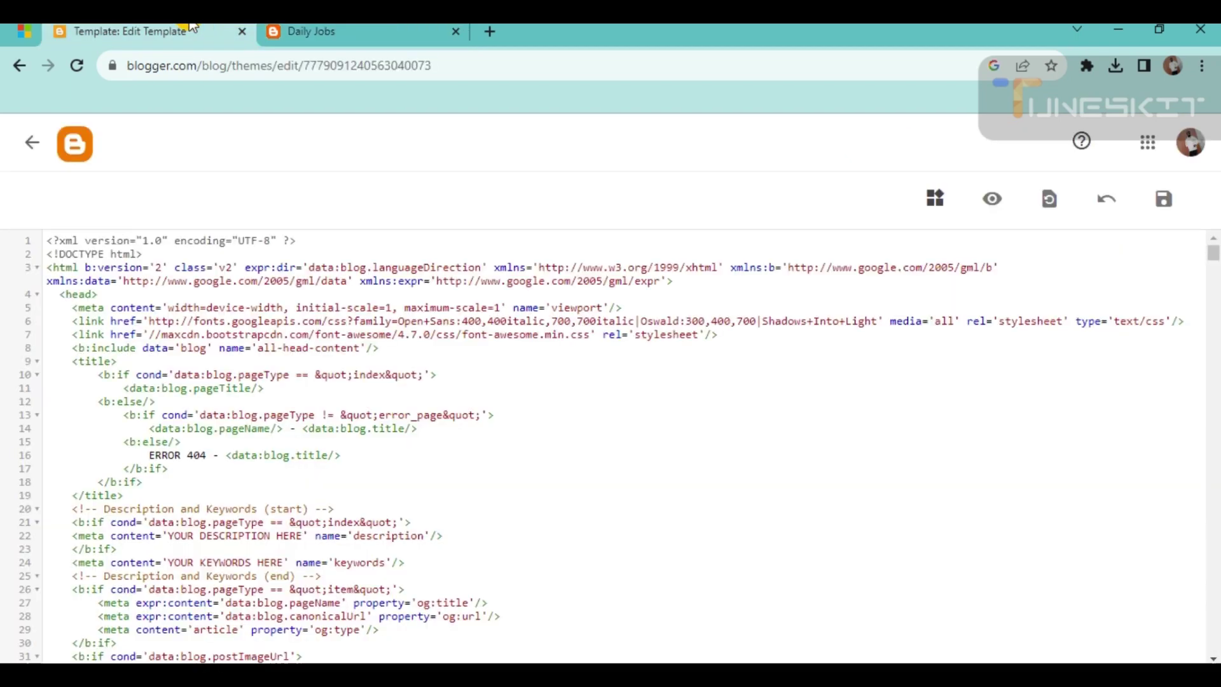
Step: Search the theme code for "created by" to locate the footer credit line
left_click(323, 244)
key("ctrl+f")
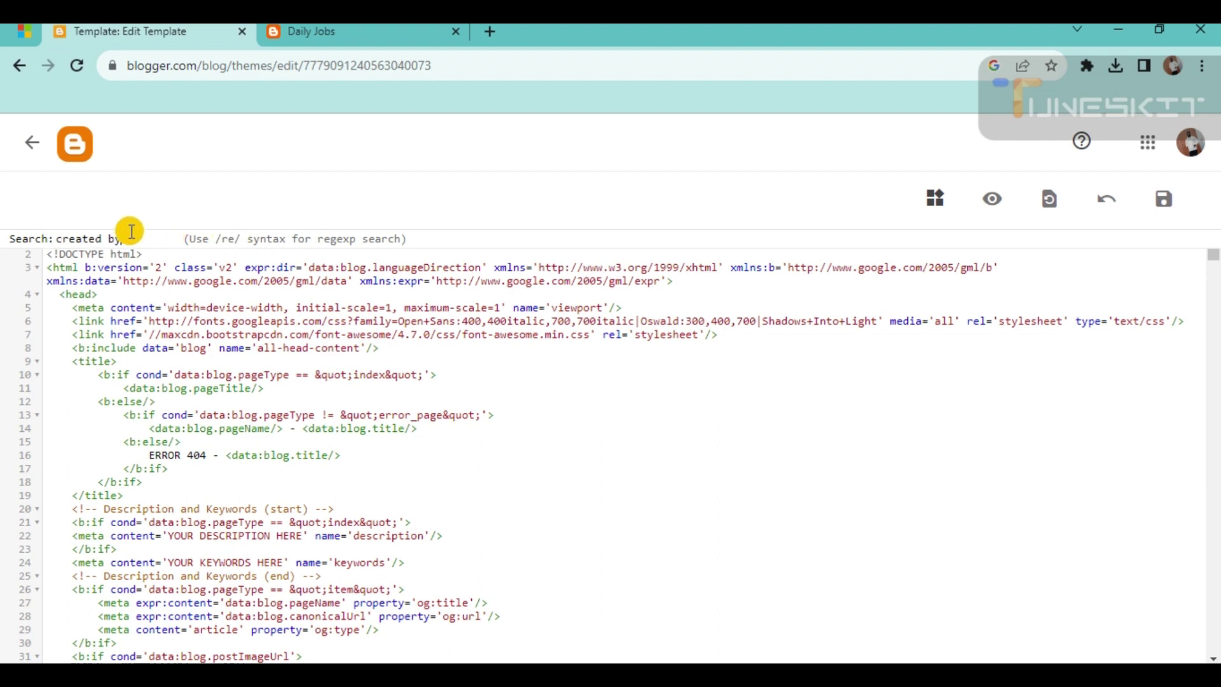
key("Return")
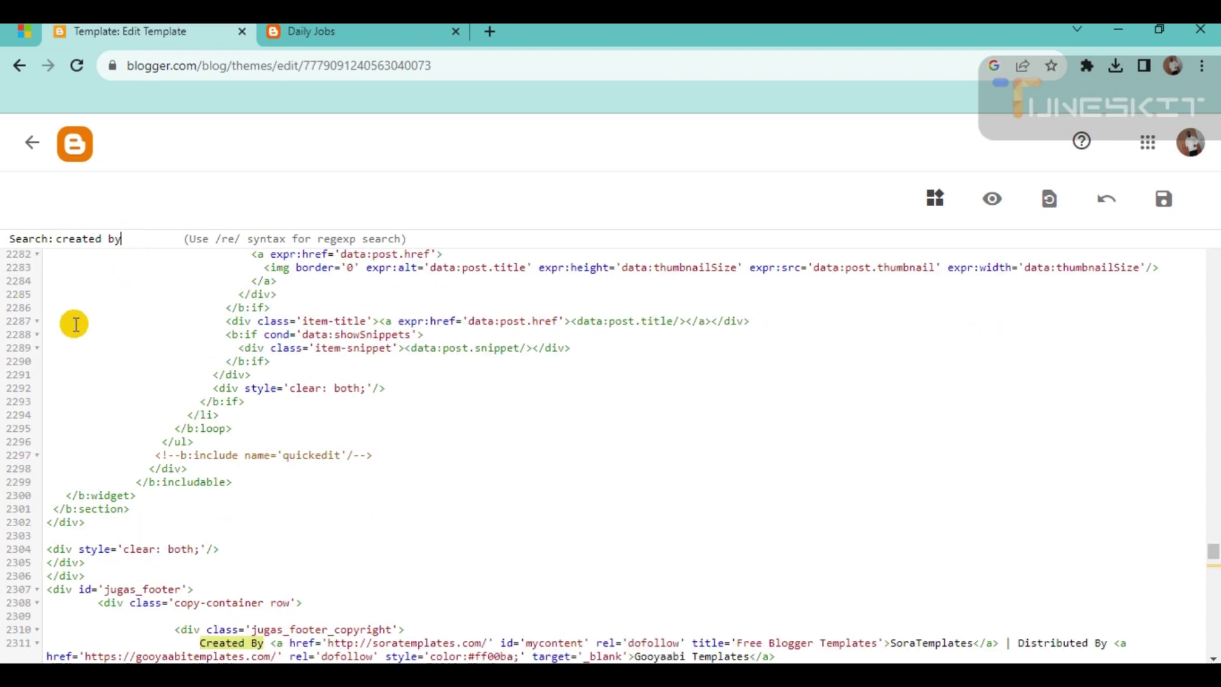
scroll(62, 306, "down", 1)
scroll(209, 405, "down", 2)
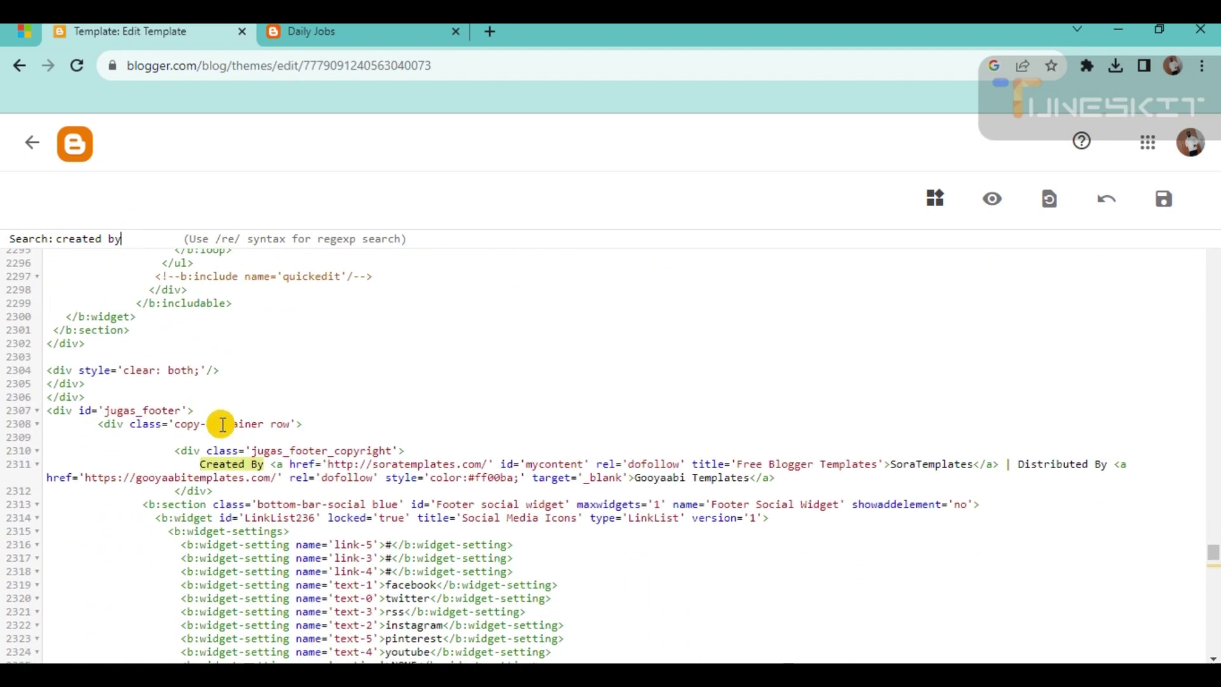
scroll(293, 421, "down", 2)
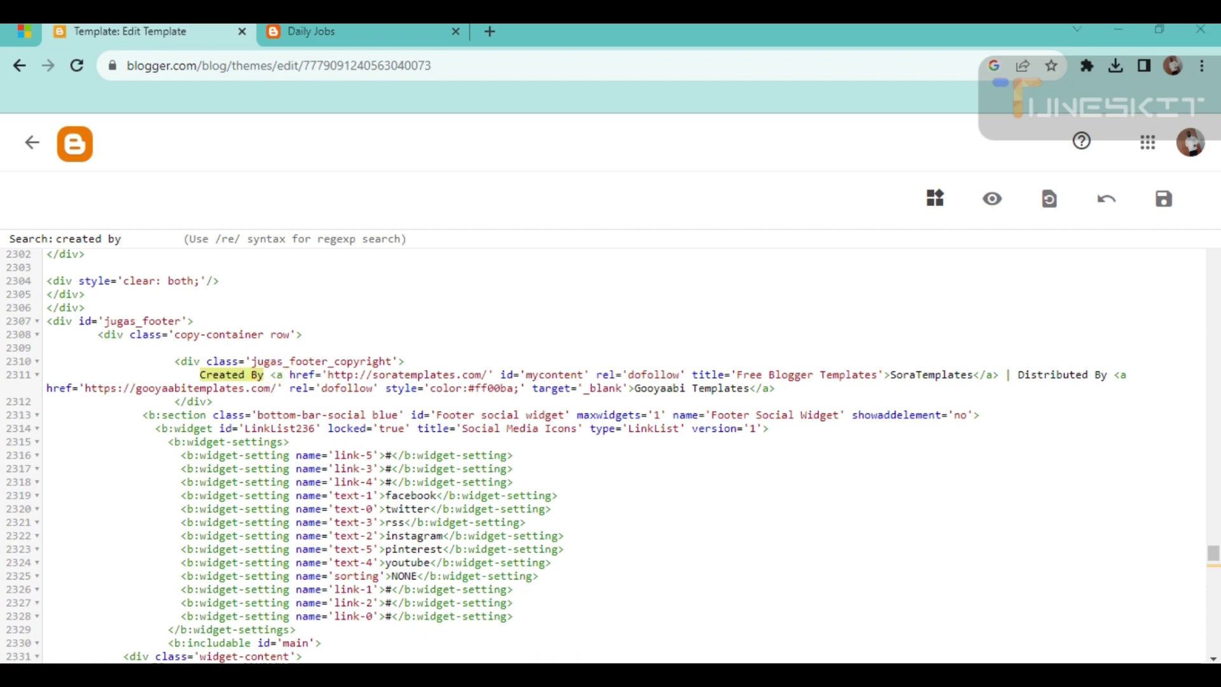
Step: Switch to the Notepad note holding the copyright snippet and set its copyright year to 2023
mouse_move(591, 677)
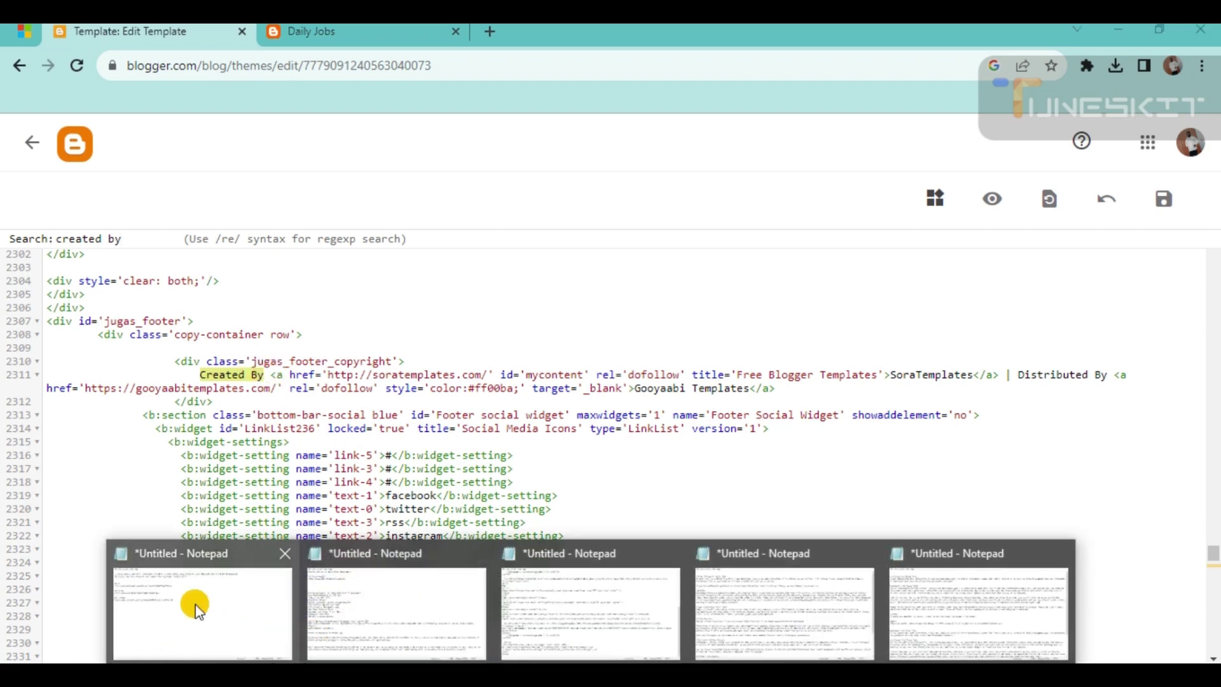
mouse_move(193, 604)
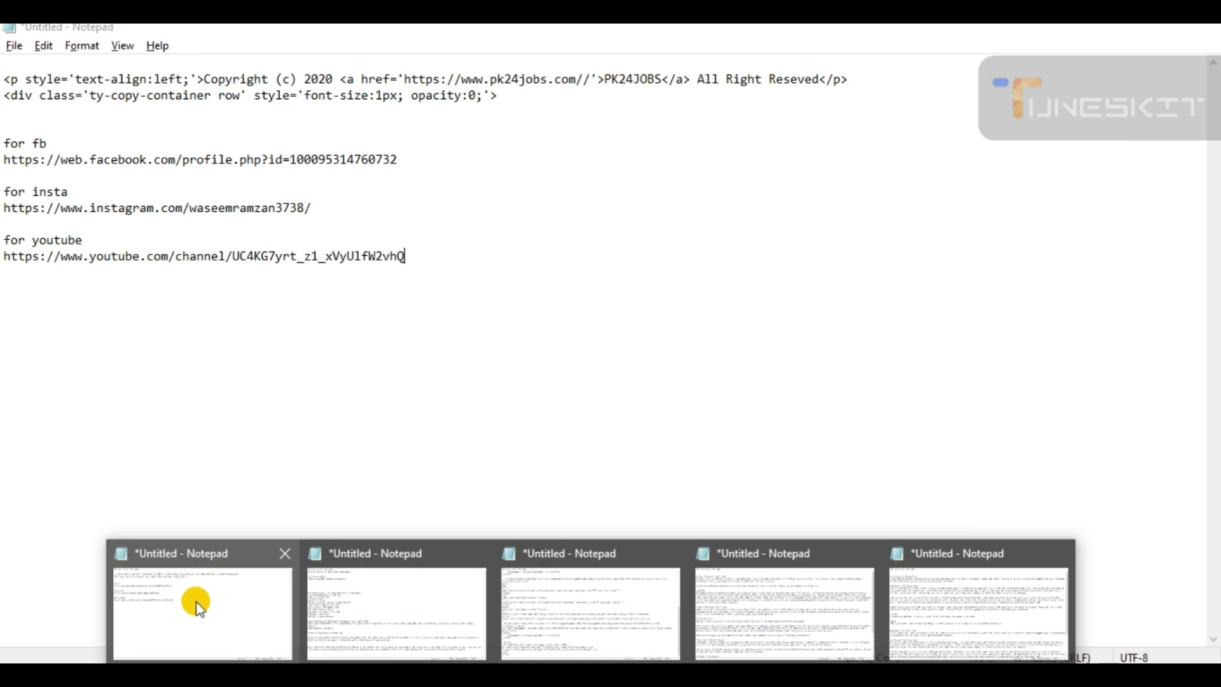
left_click(200, 609)
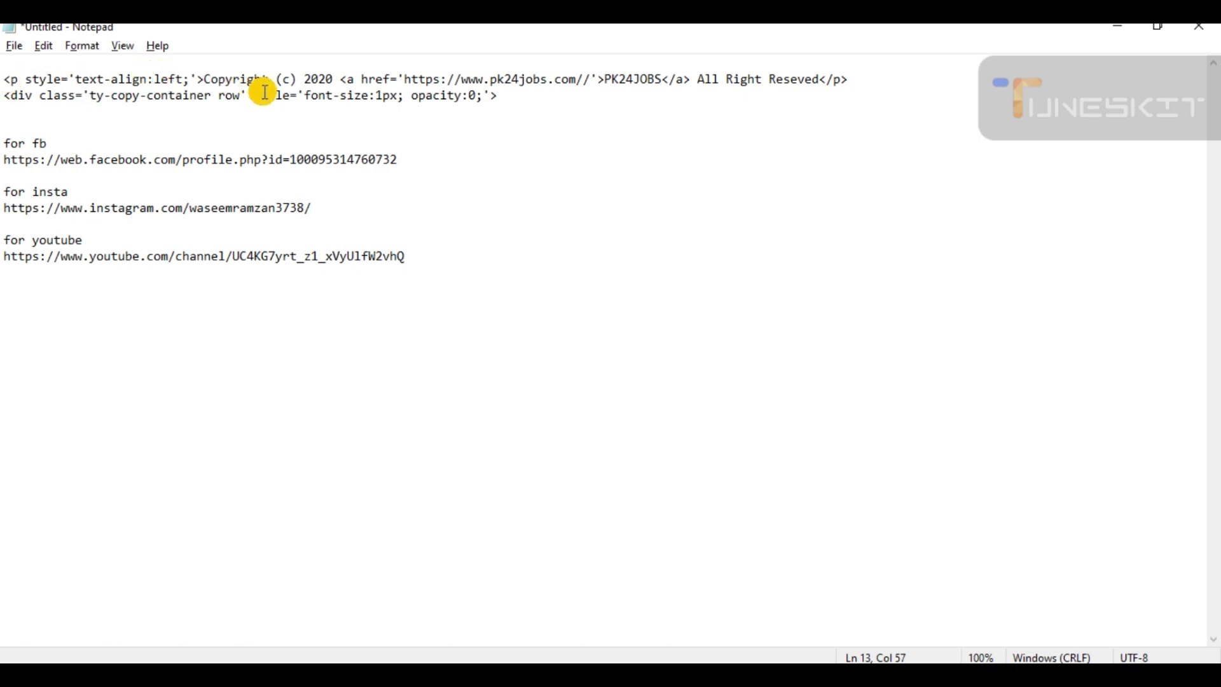
left_click(331, 71)
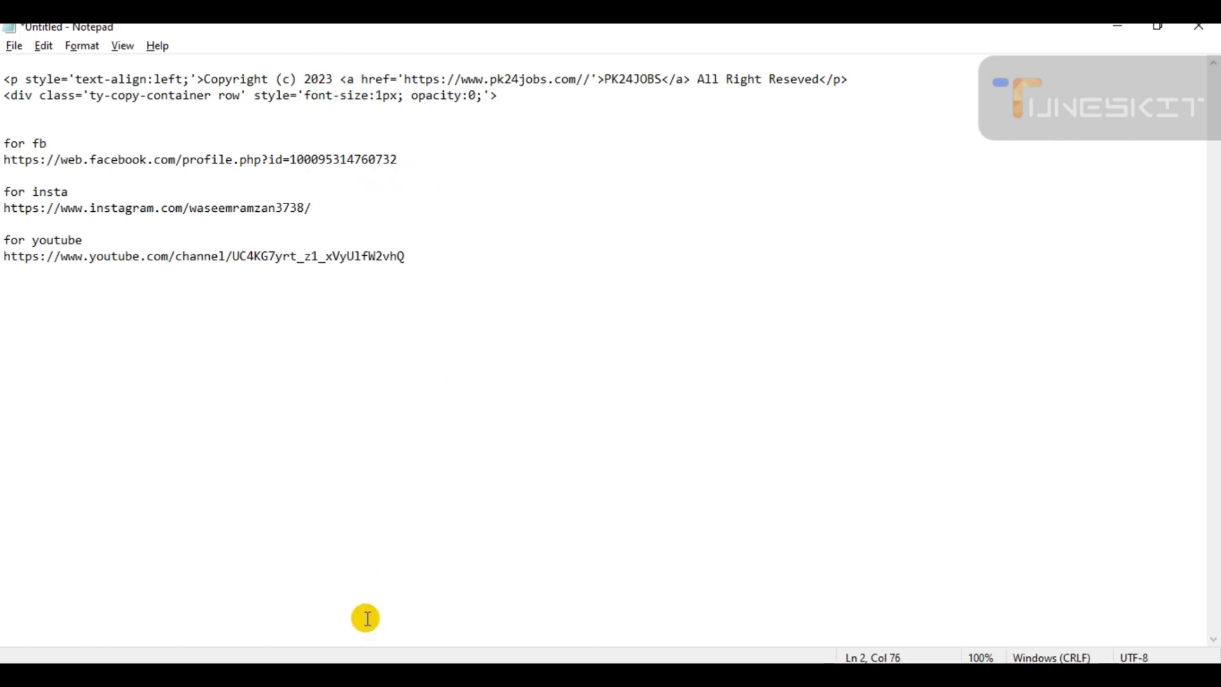
key("alt+Tab")
left_click(336, 45)
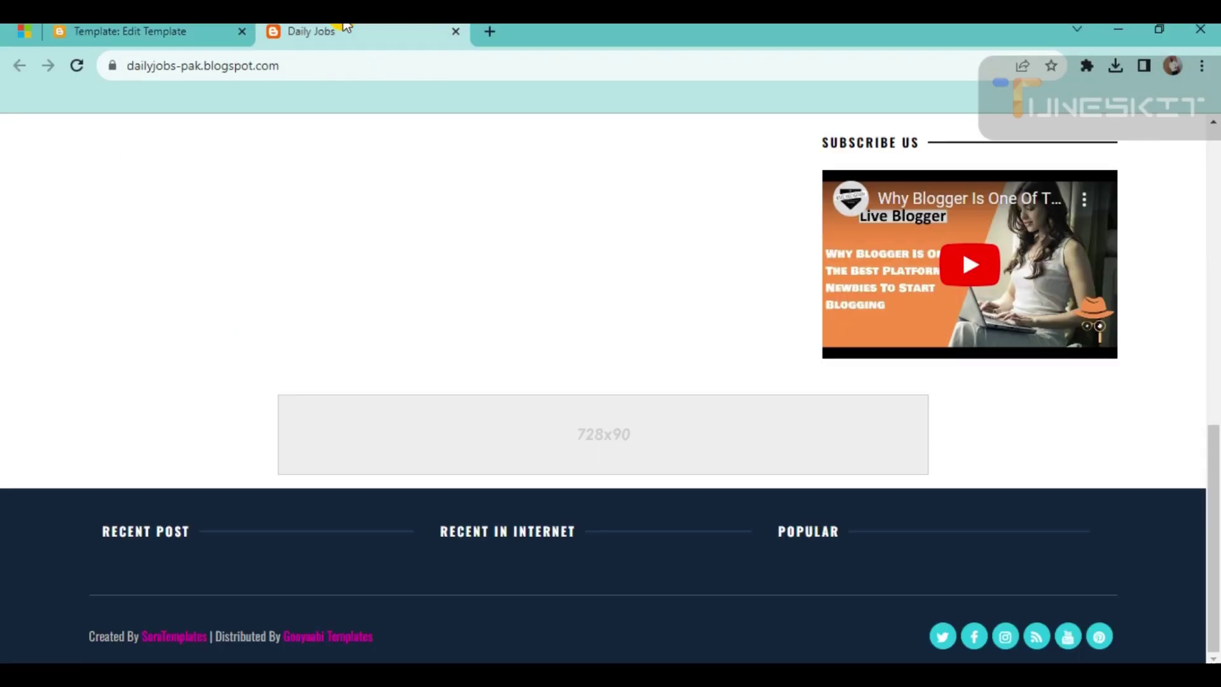
left_click(227, 67)
key("ctrl+c")
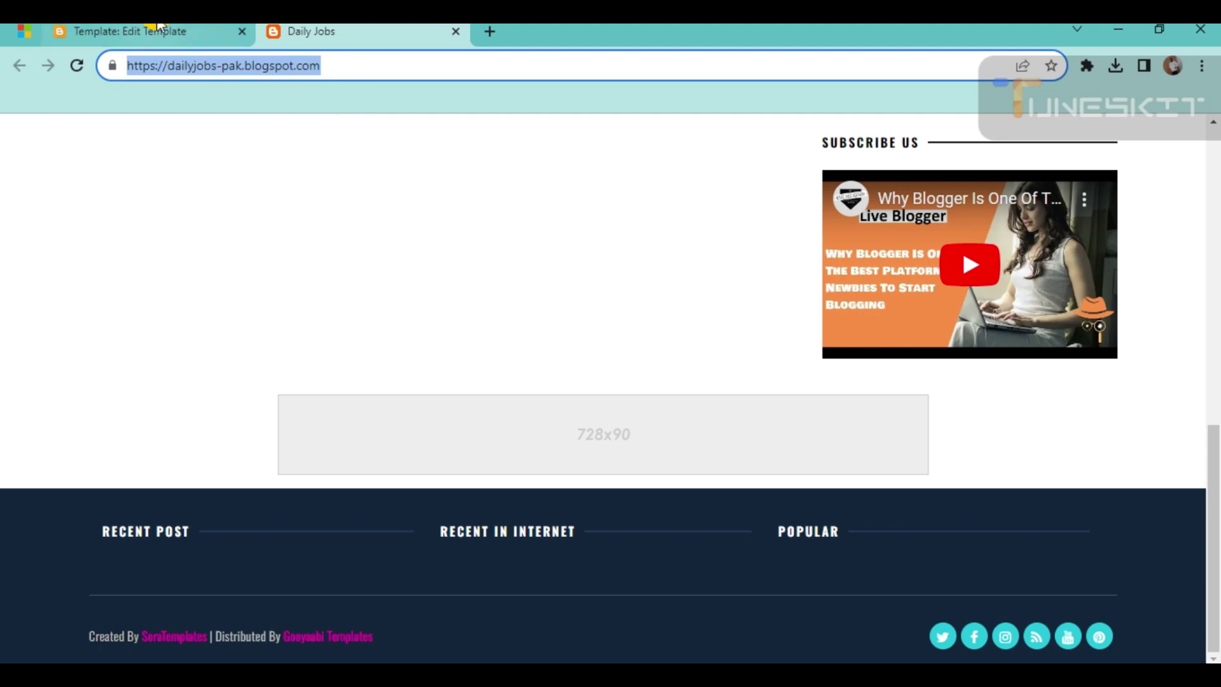
left_click(560, 654)
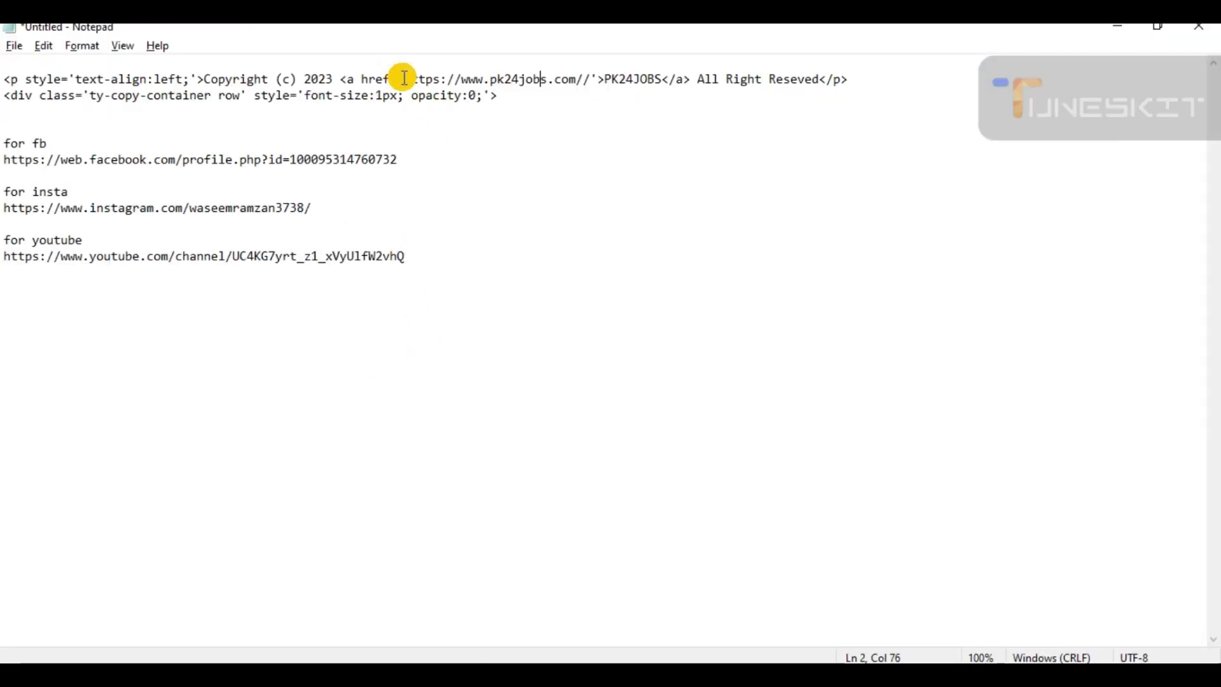
left_click_drag(405, 79, 583, 79)
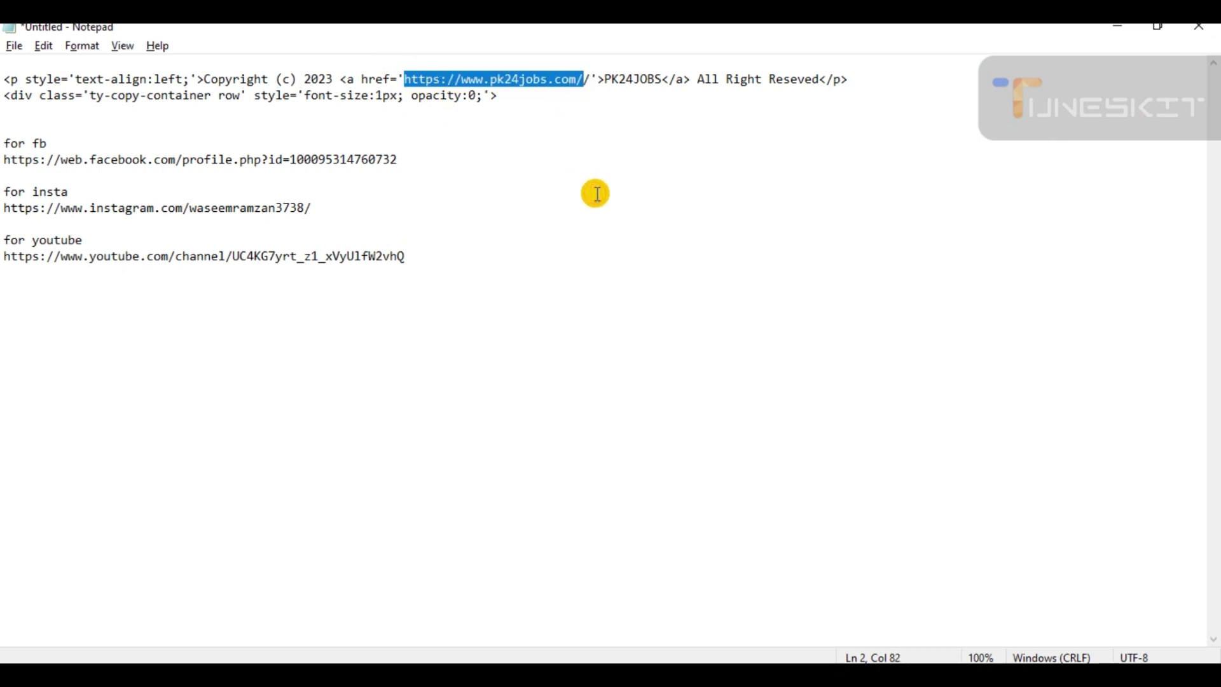
key("ctrl+v")
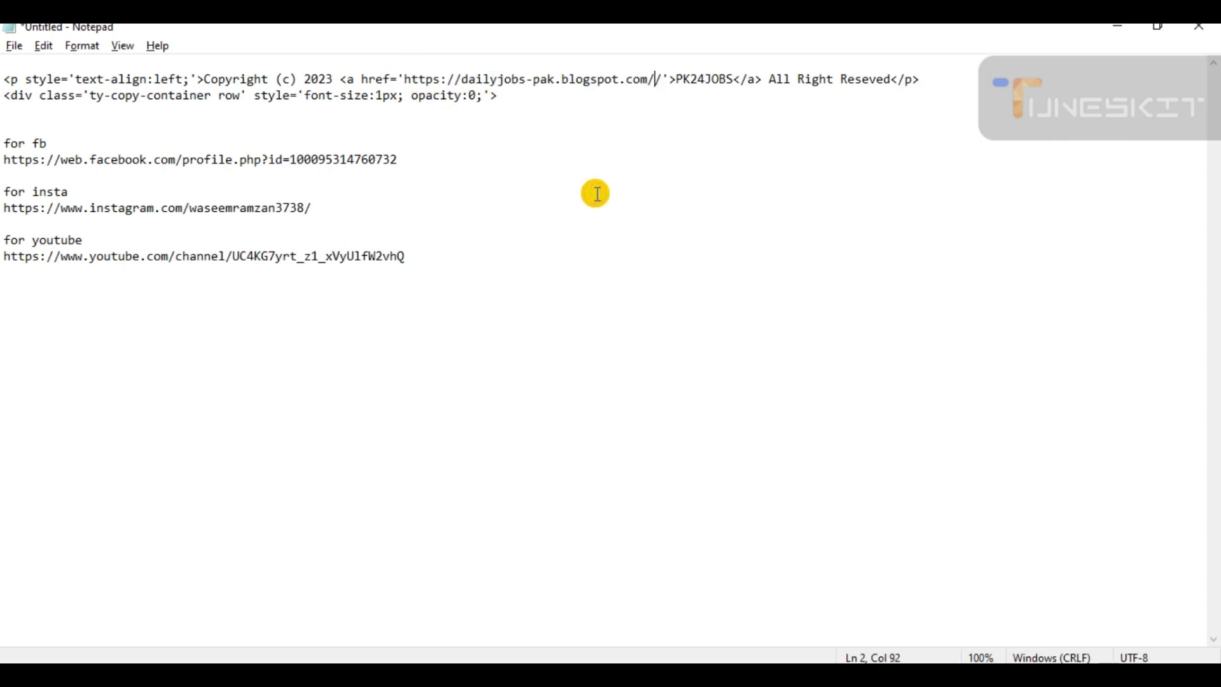
Step: Replace the link text PK24JOBS in the copyright snippet with "Daily Jobs"
left_click(736, 79)
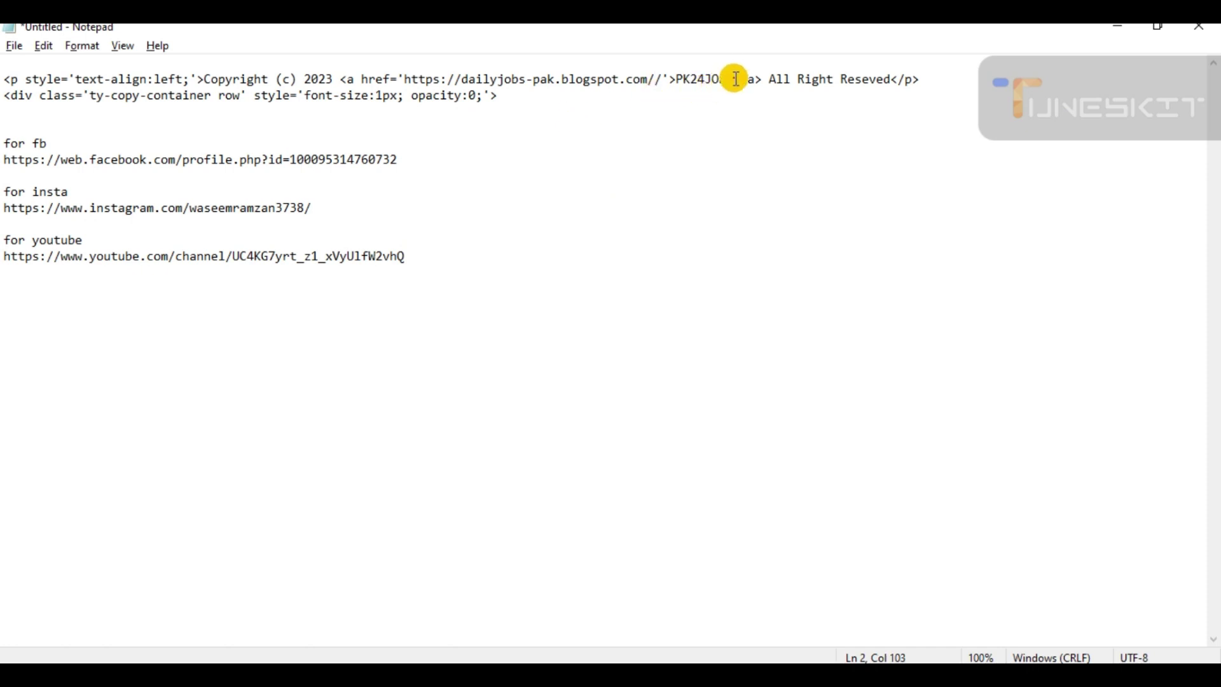
key("BackSpace")
key("BackSpace")
key("BackSpace")
key("BackSpace")
key("BackSpace")
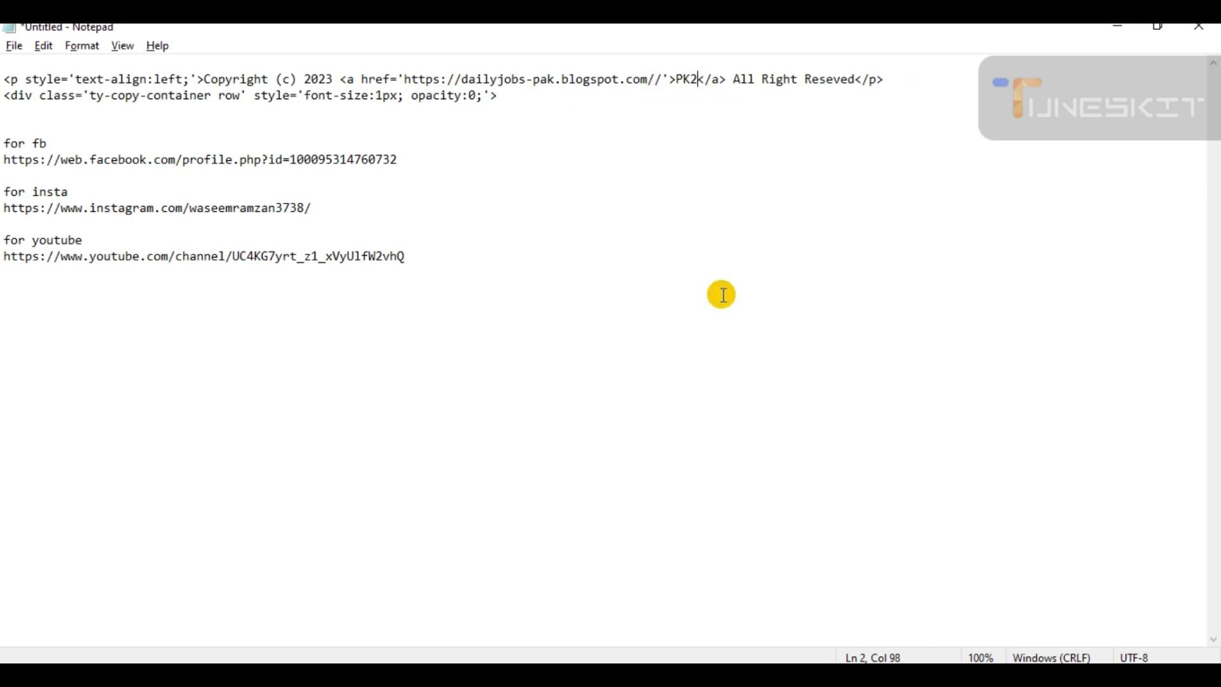
key("BackSpace")
key("BackSpace")
key("BackSpace")
type("Daily")
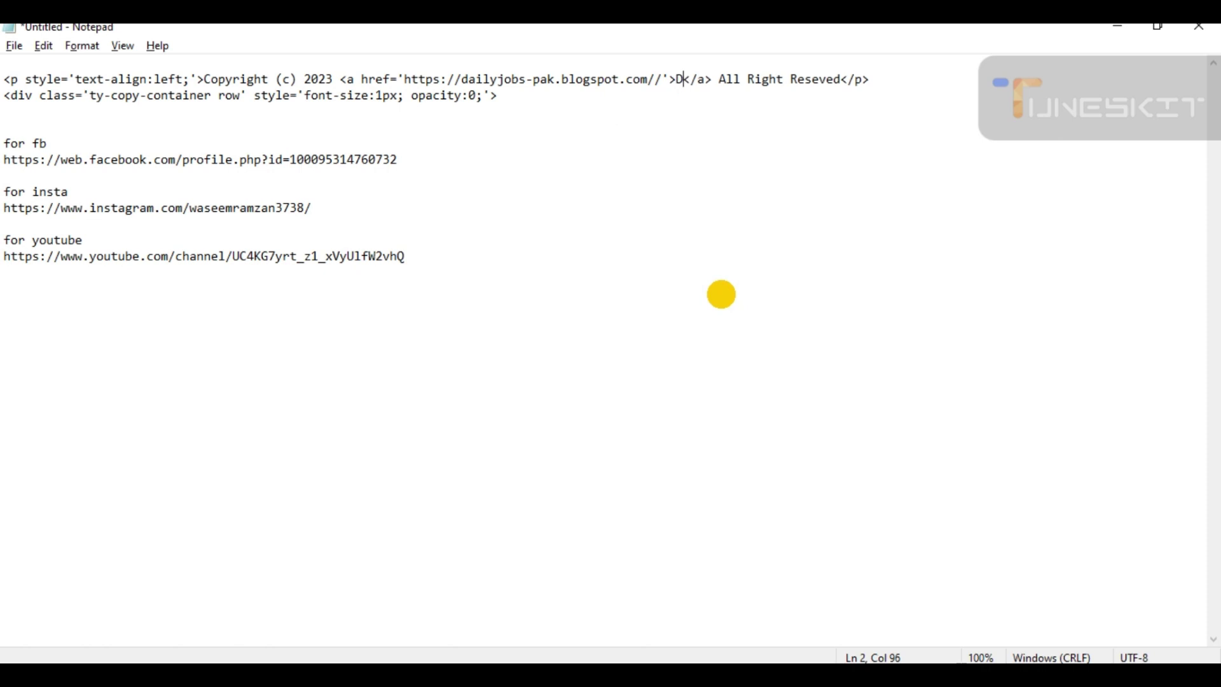
type(" Jobs")
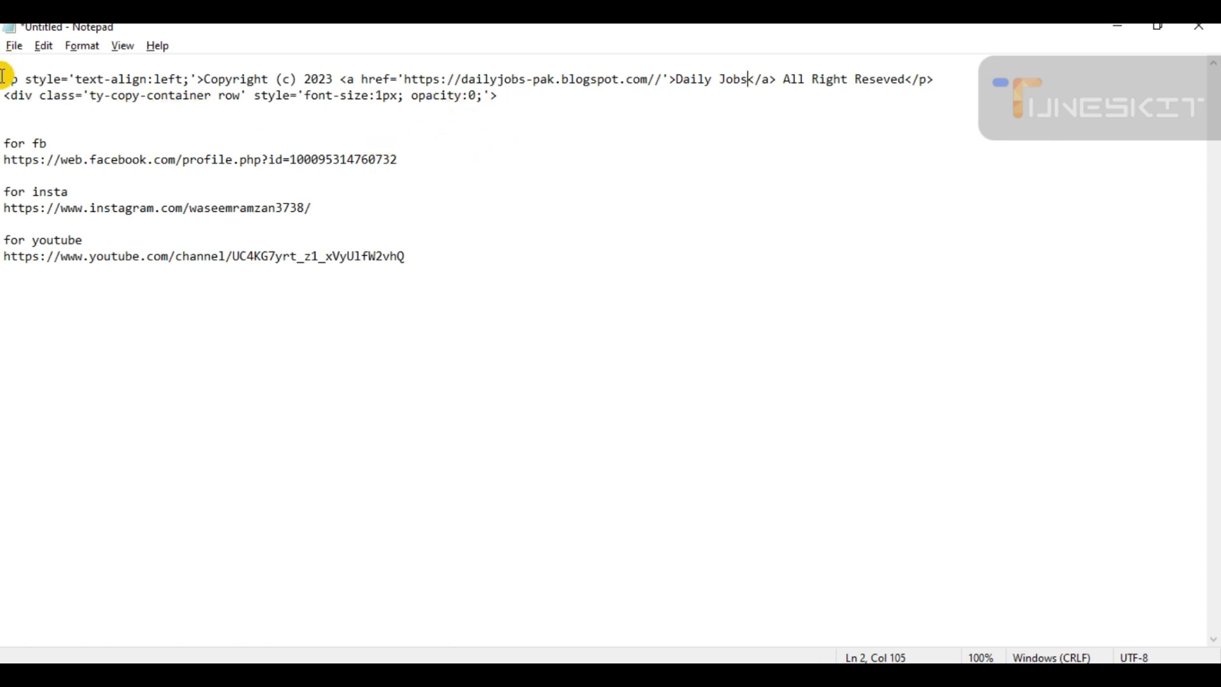
Step: Copy the two-line copyright snippet into Blogger's theme code, on the empty line above the jugas_footer_copyright div
left_click_drag(4, 79, 511, 104)
key("ctrl+c")
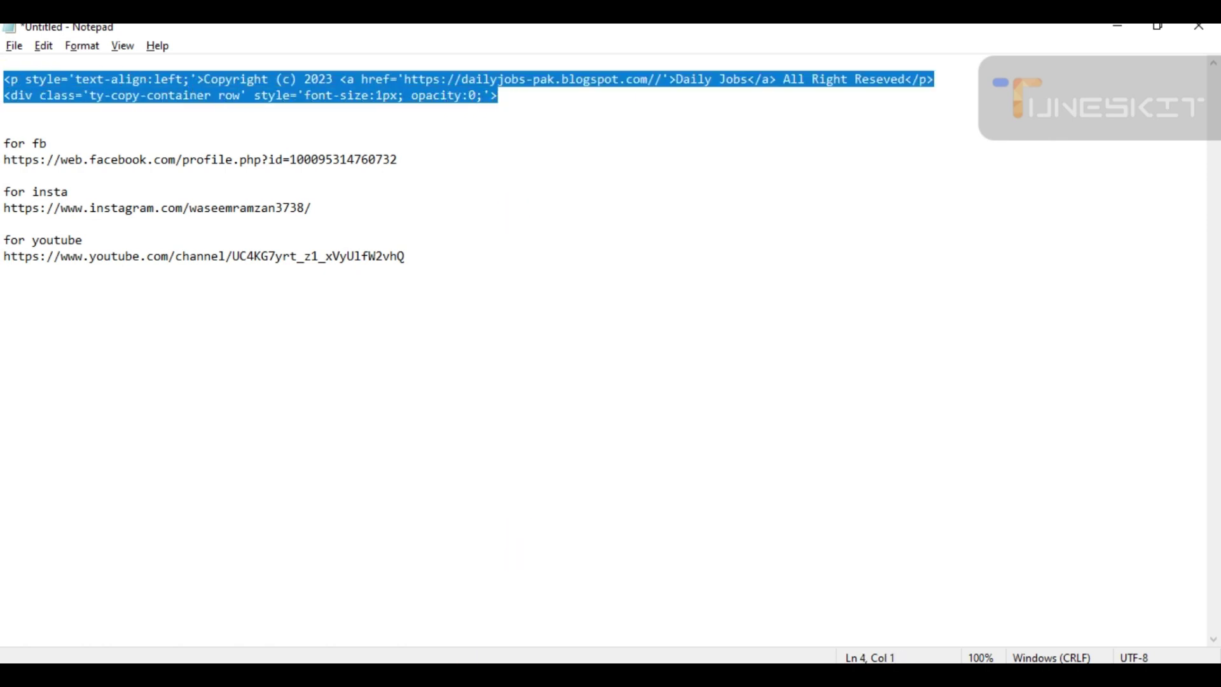
key("alt+Tab")
left_click(83, 28)
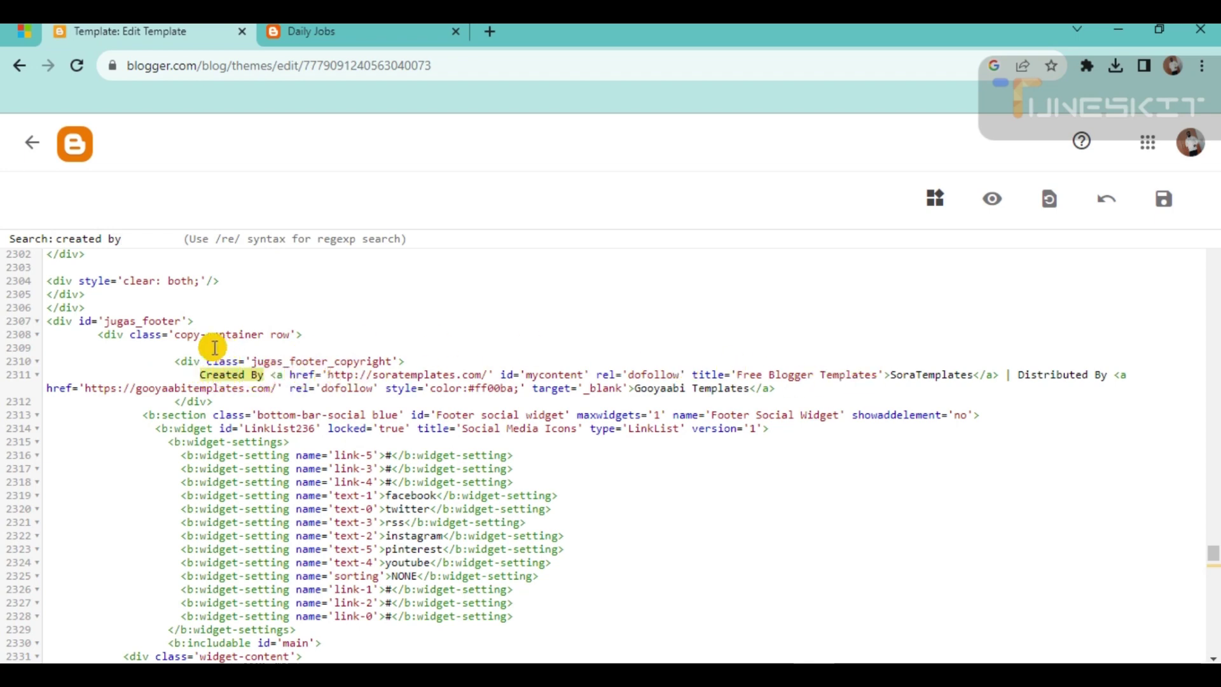
left_click(173, 345)
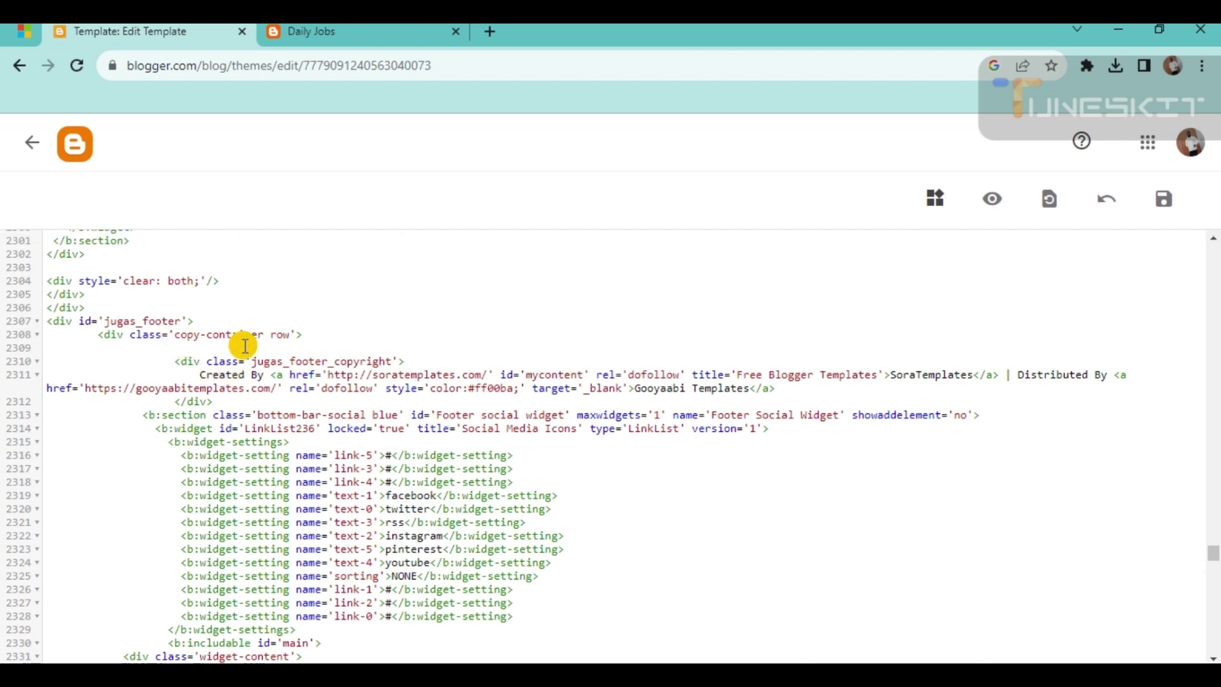
scroll(186, 355, "up", 4)
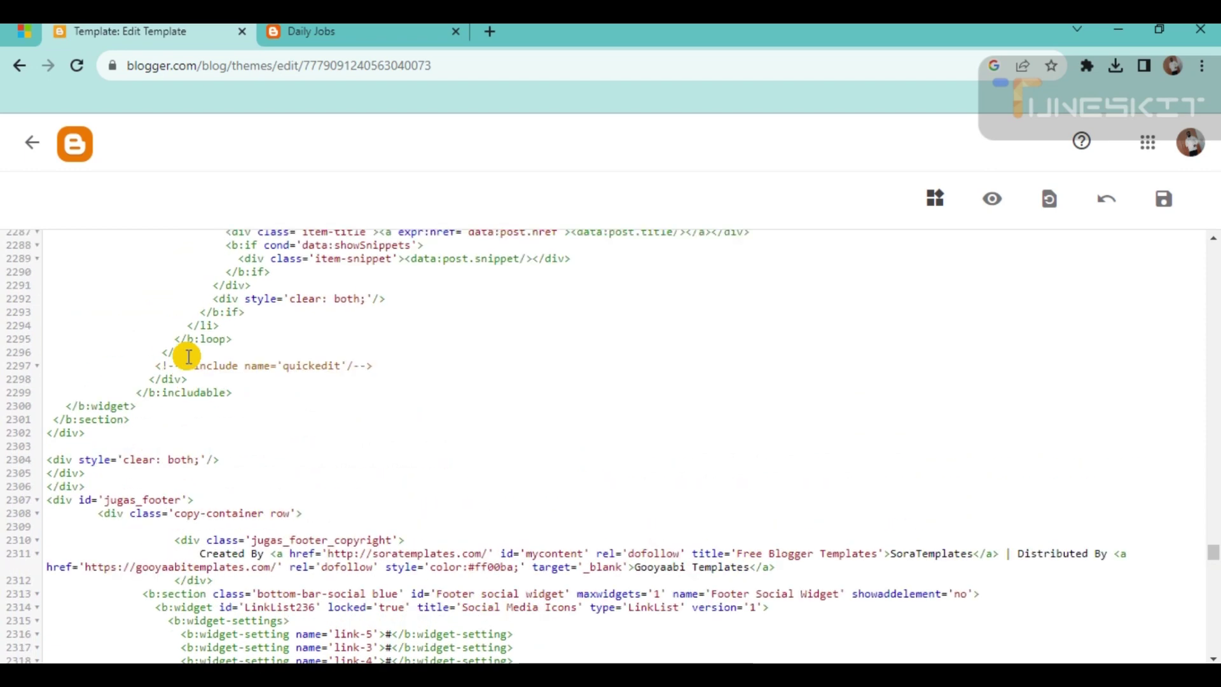
scroll(186, 355, "down", 4)
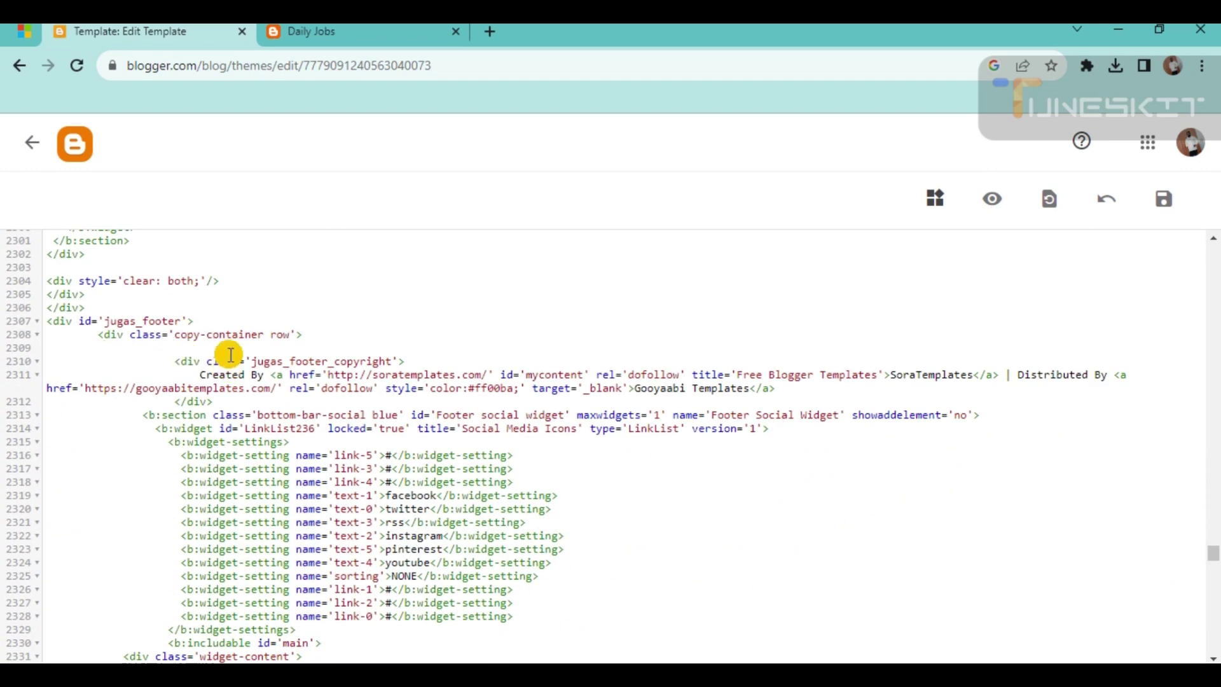
key("ctrl+v")
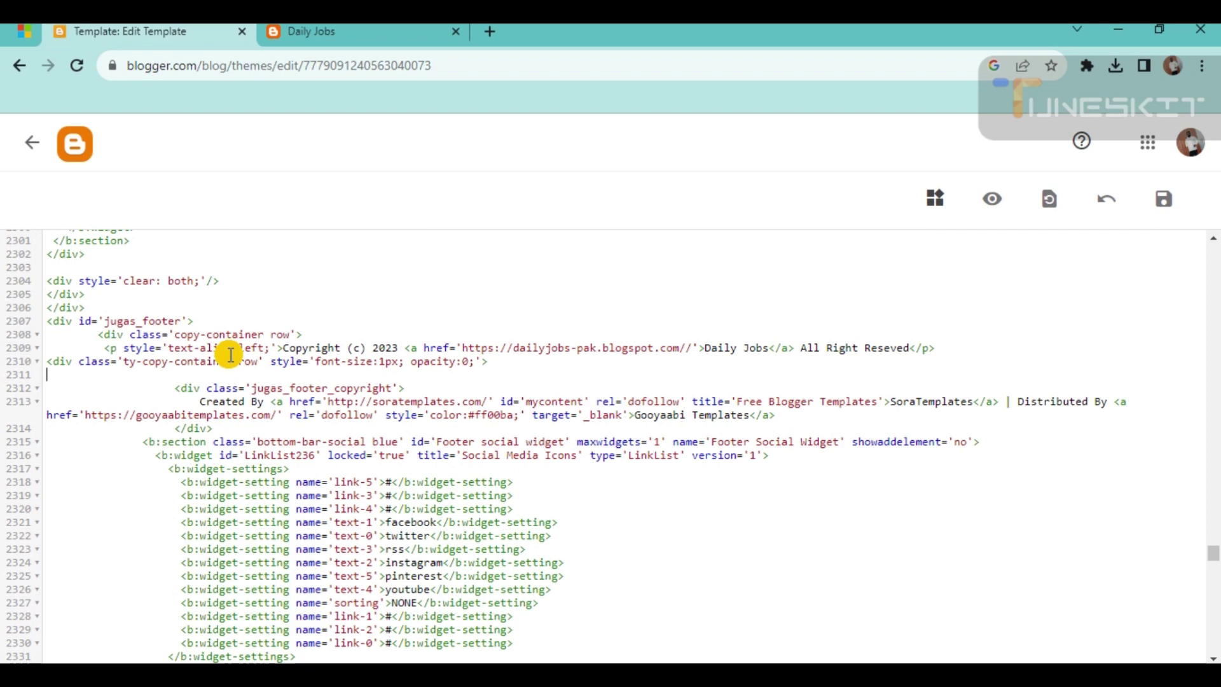
Step: Copy a closing </div> tag onto the empty line below the footer social section's </b:section> and save the theme code
scroll(230, 355, "down", 4)
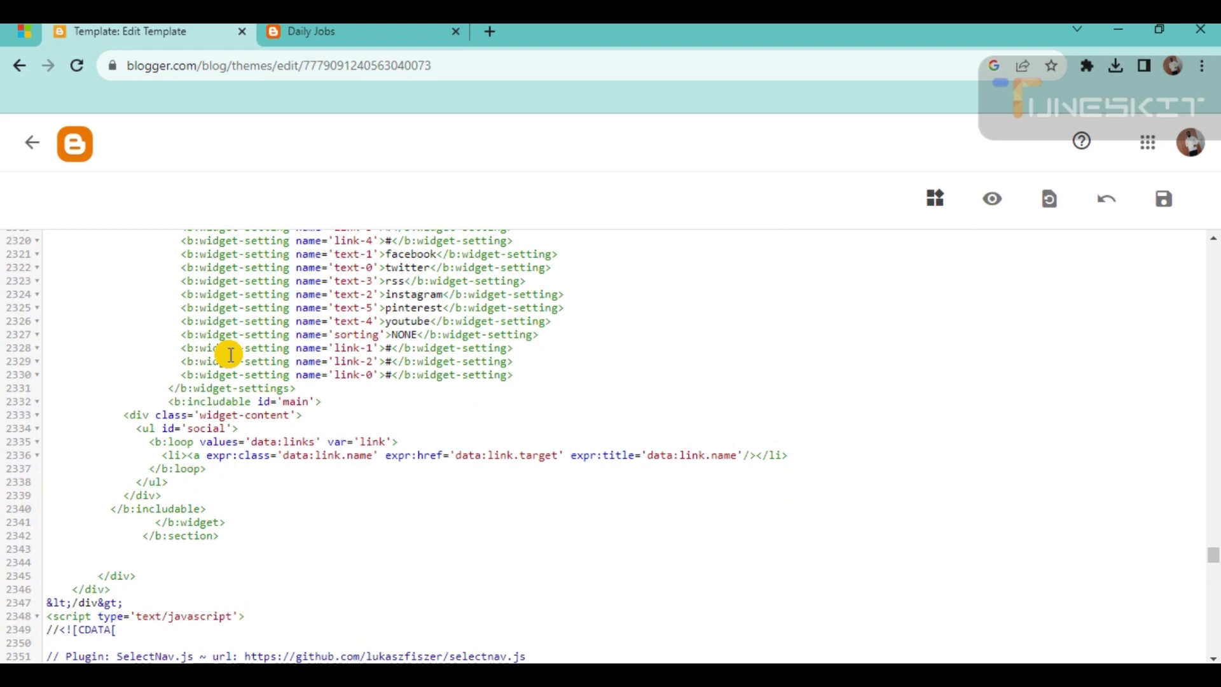
scroll(230, 355, "down", 2)
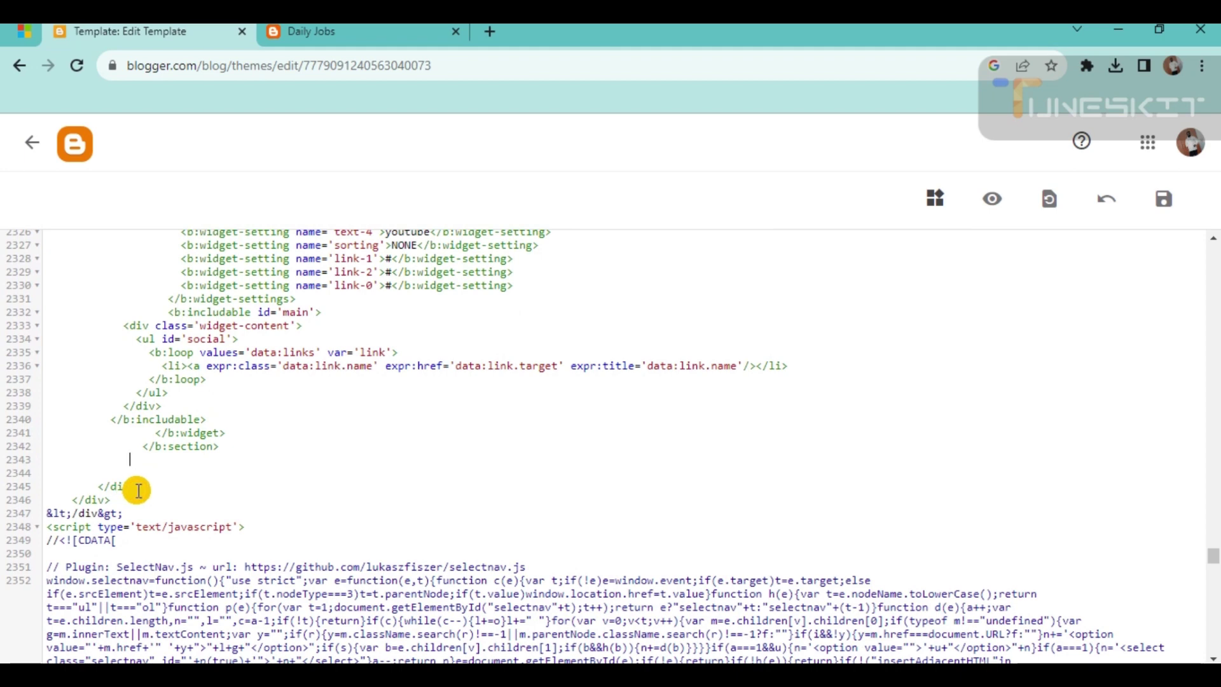
left_click_drag(136, 490, 97, 488)
key("ctrl+c")
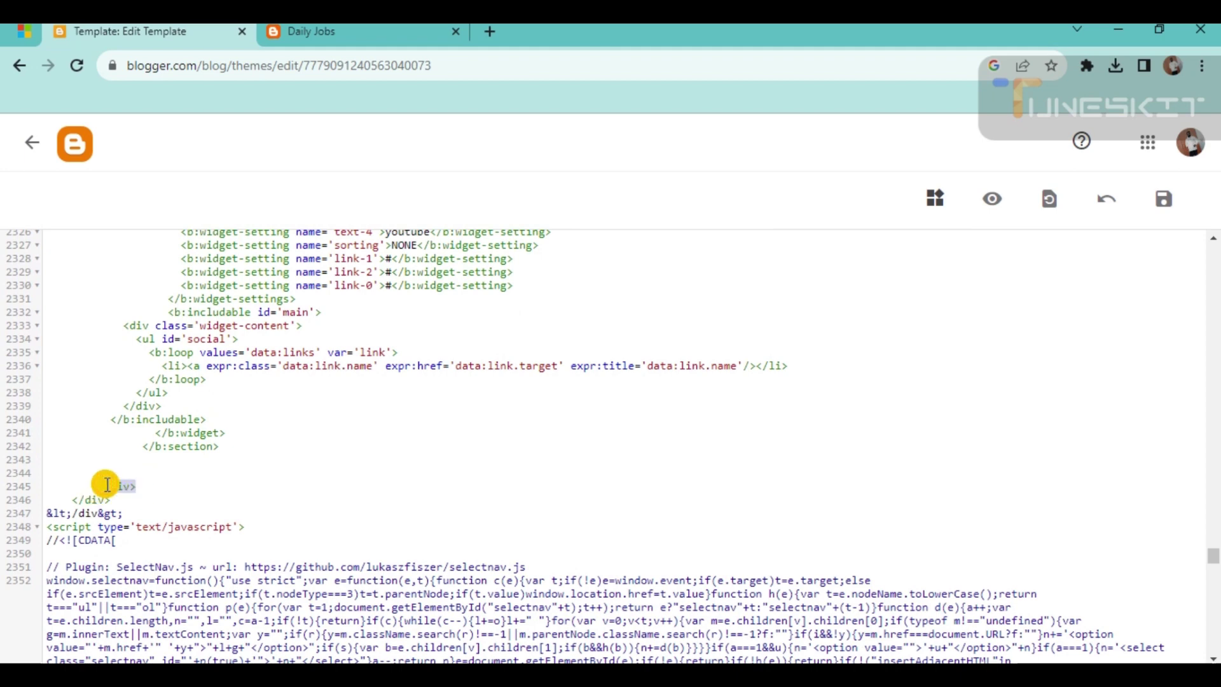
left_click(123, 459)
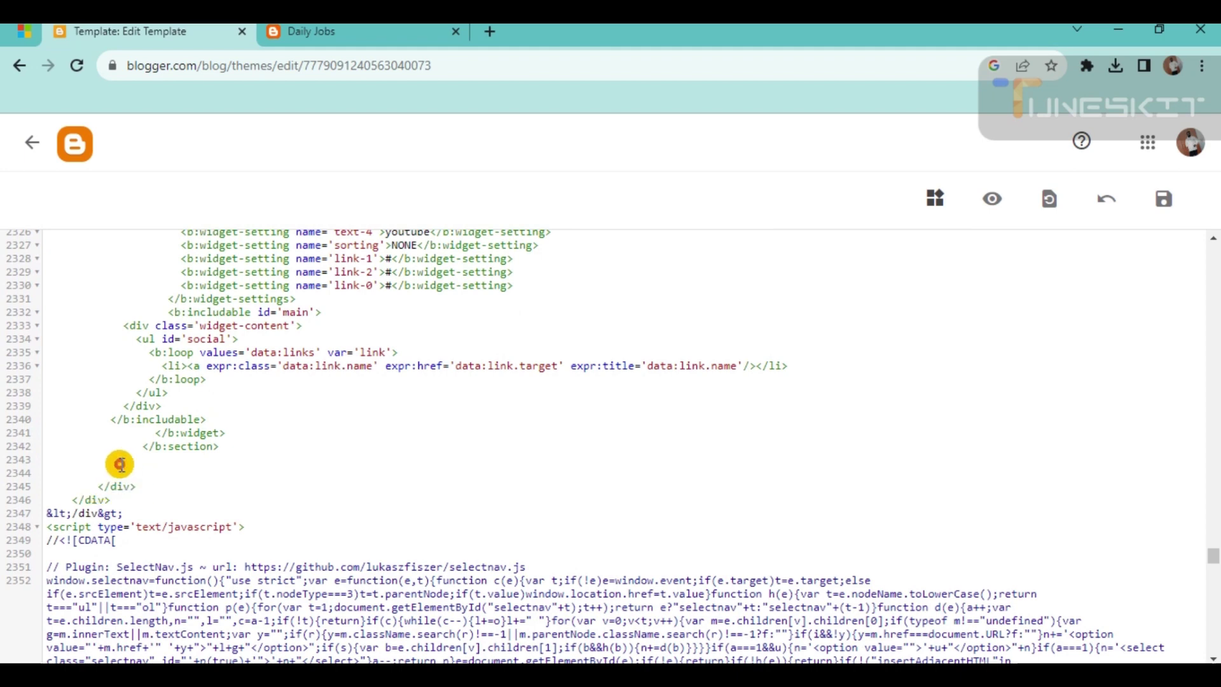
key("ctrl+v")
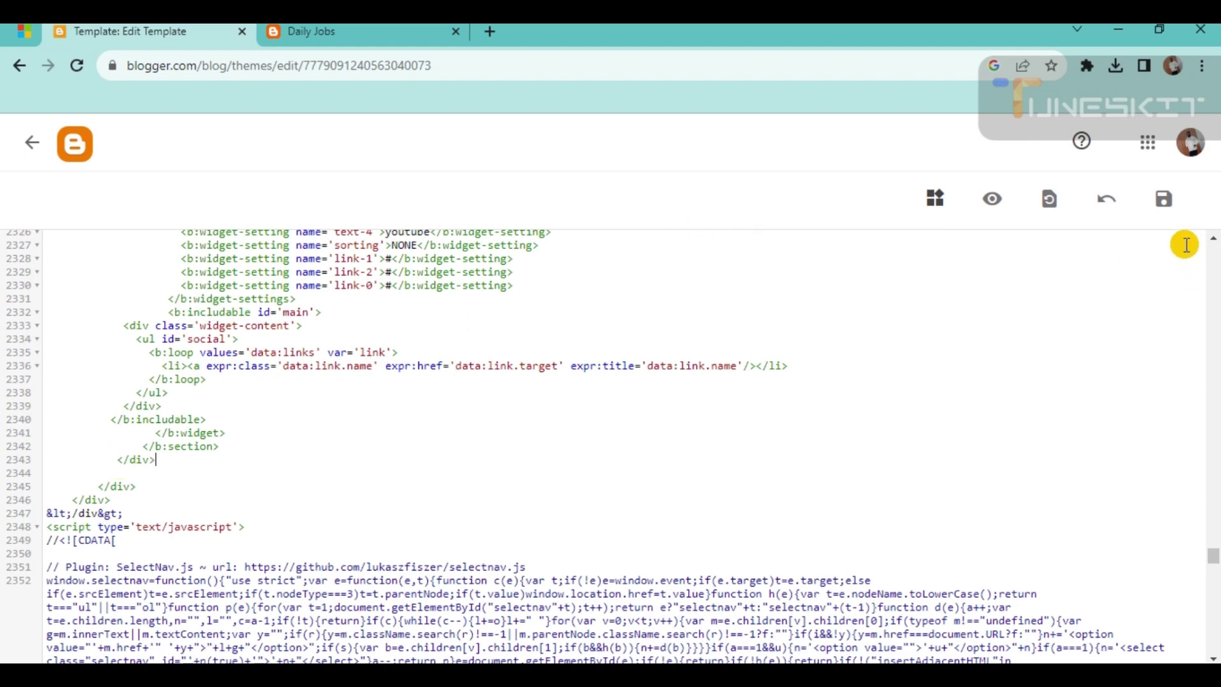
left_click(1166, 200)
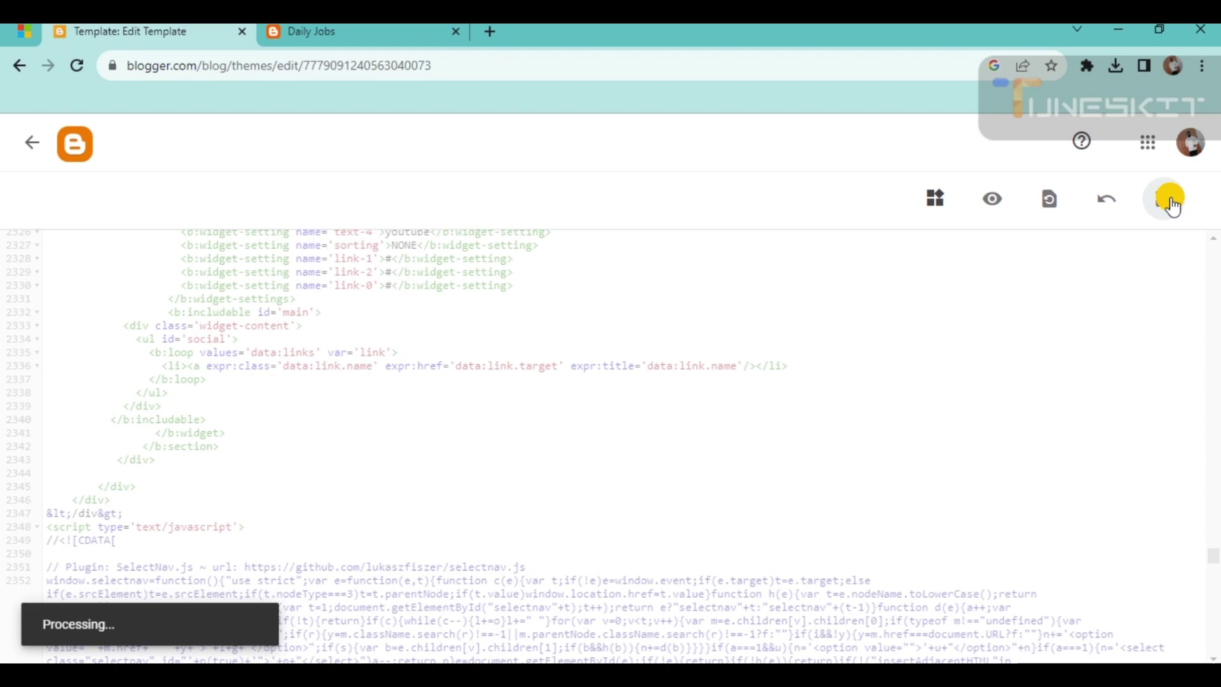
Step: Reload the live Daily Jobs blog and check the copyright line in its footer
left_click(334, 30)
left_click(118, 81)
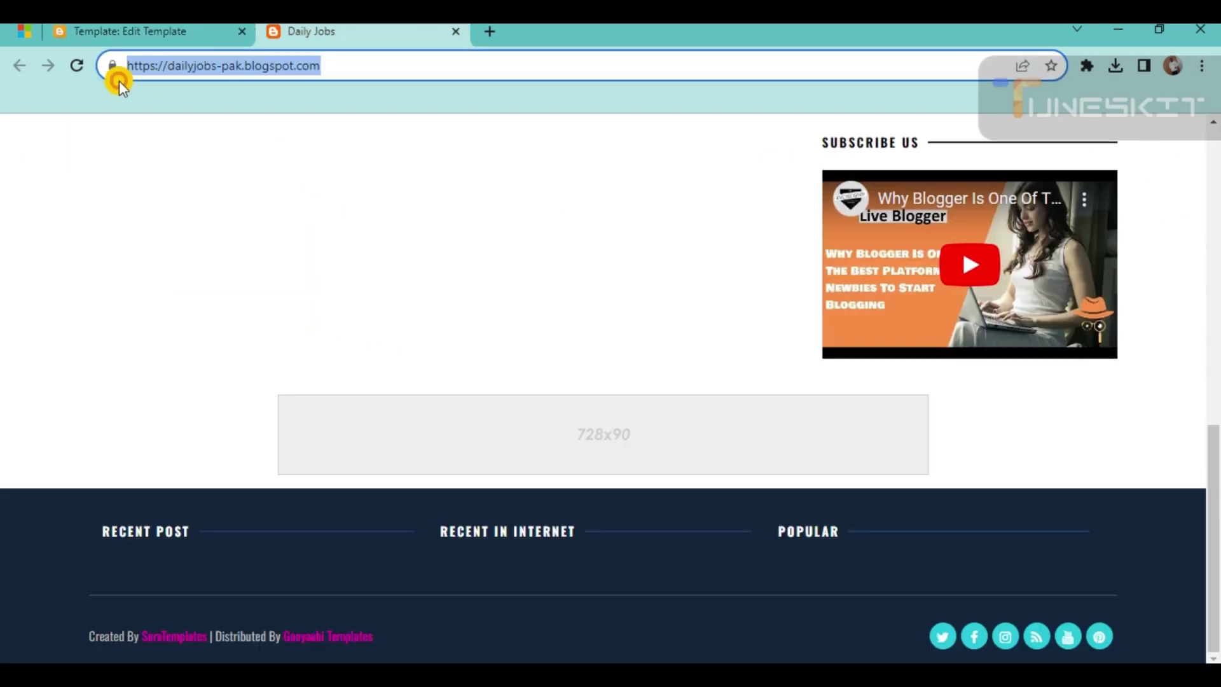
left_click(75, 65)
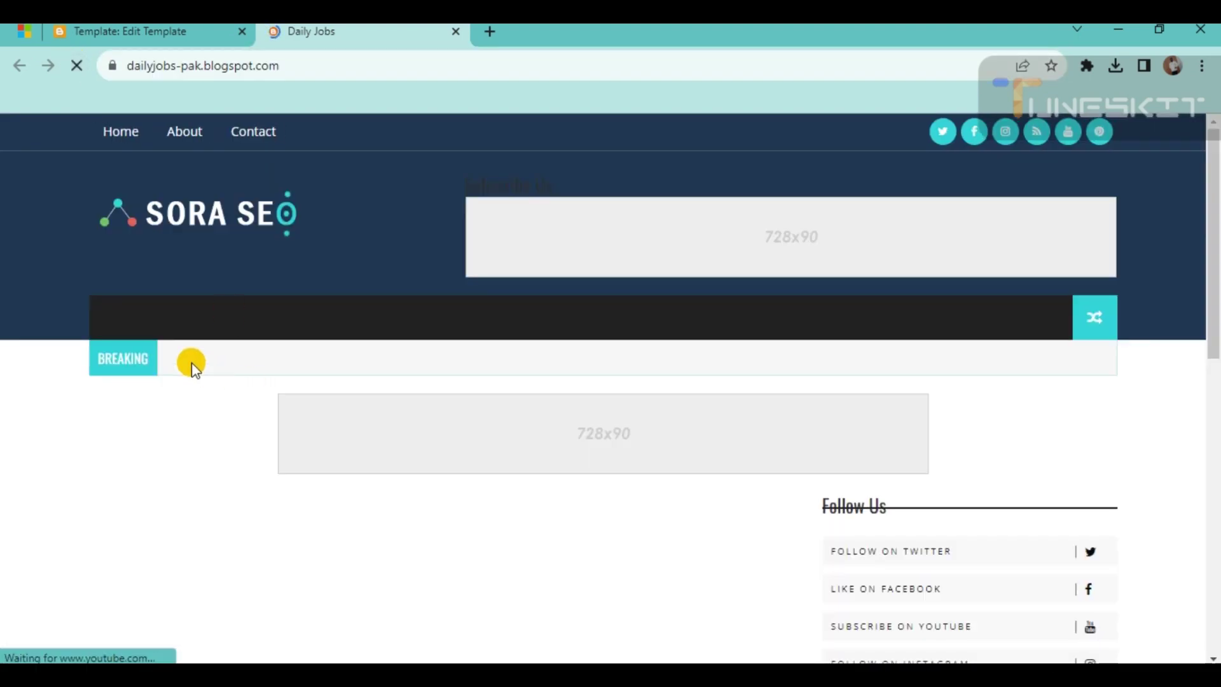
scroll(194, 367, "down", 10)
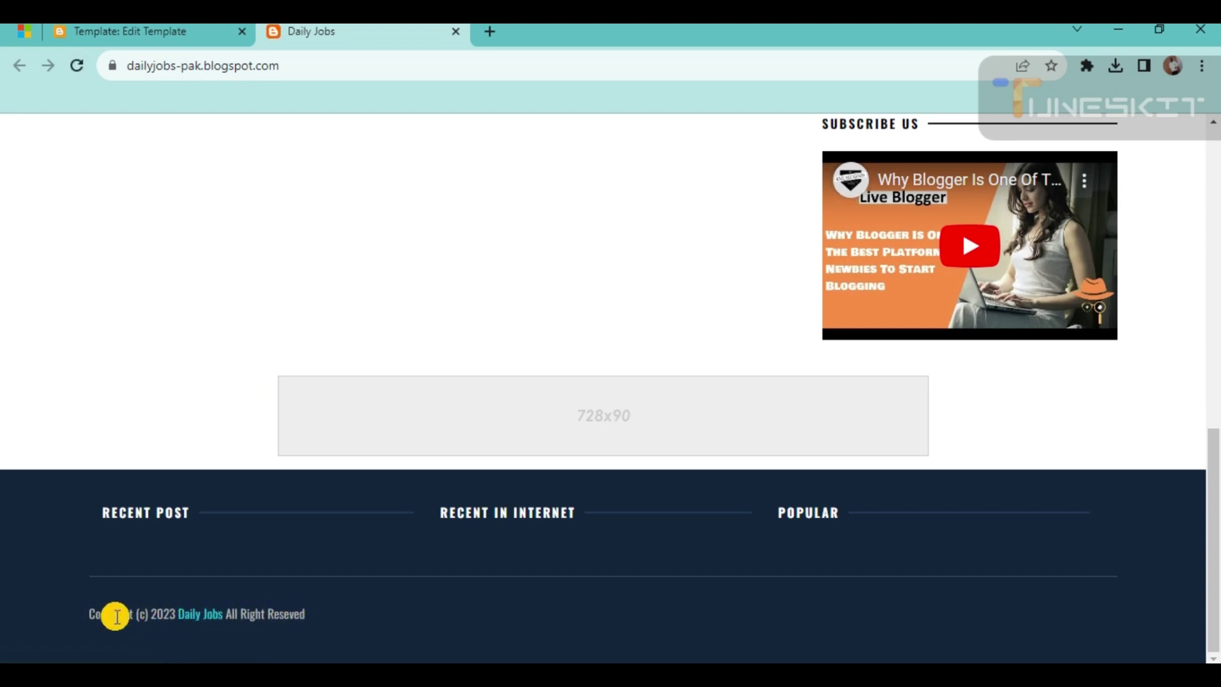
Step: Open the footer's Daily Jobs link in a new tab to check its target, close that tab and review the page header
right_click(201, 616)
left_click(255, 458)
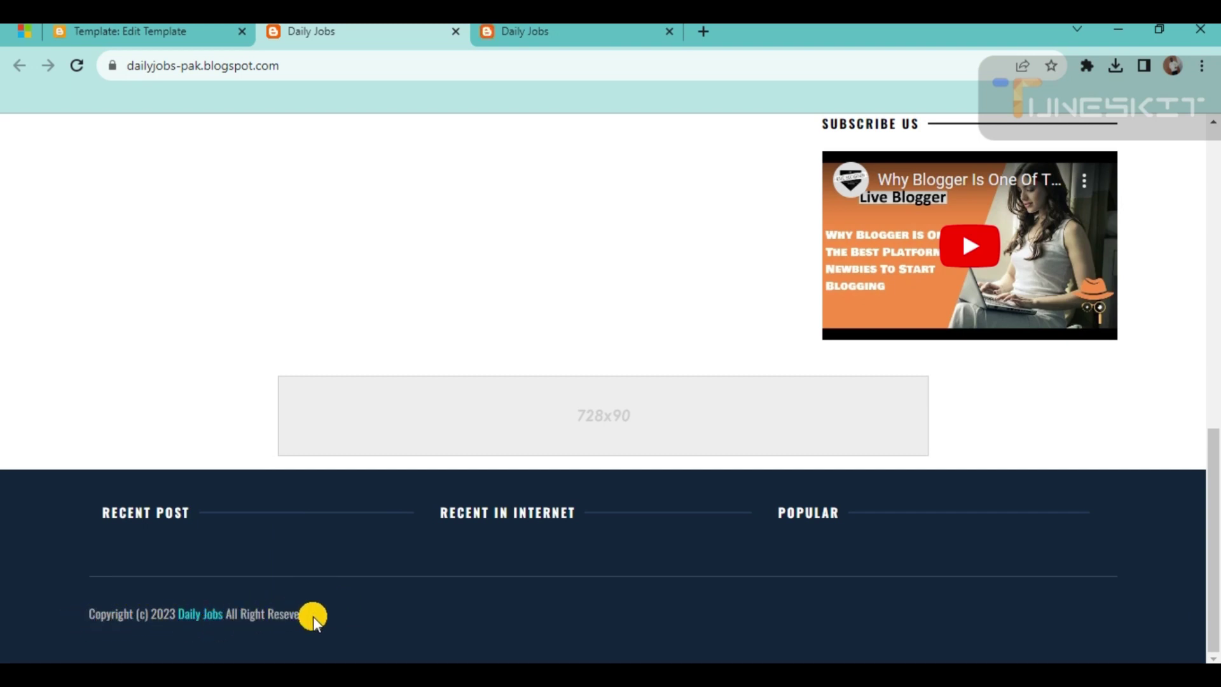
left_click(565, 30)
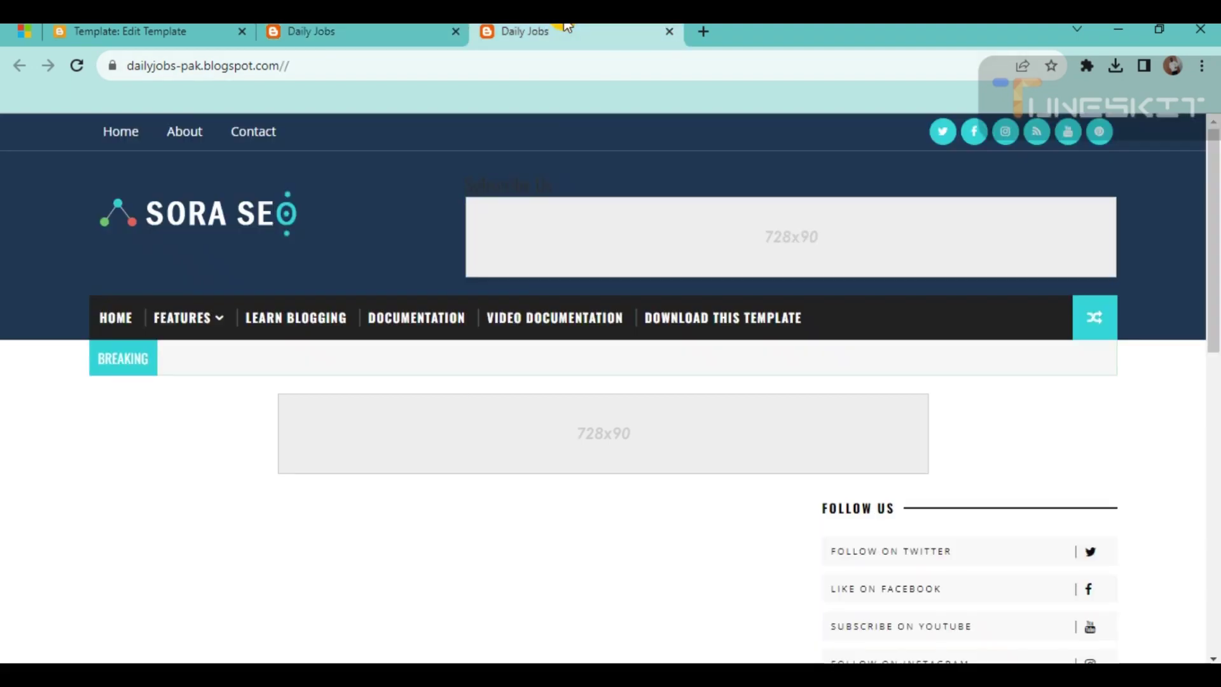
left_click(669, 33)
scroll(367, 557, "up", 10)
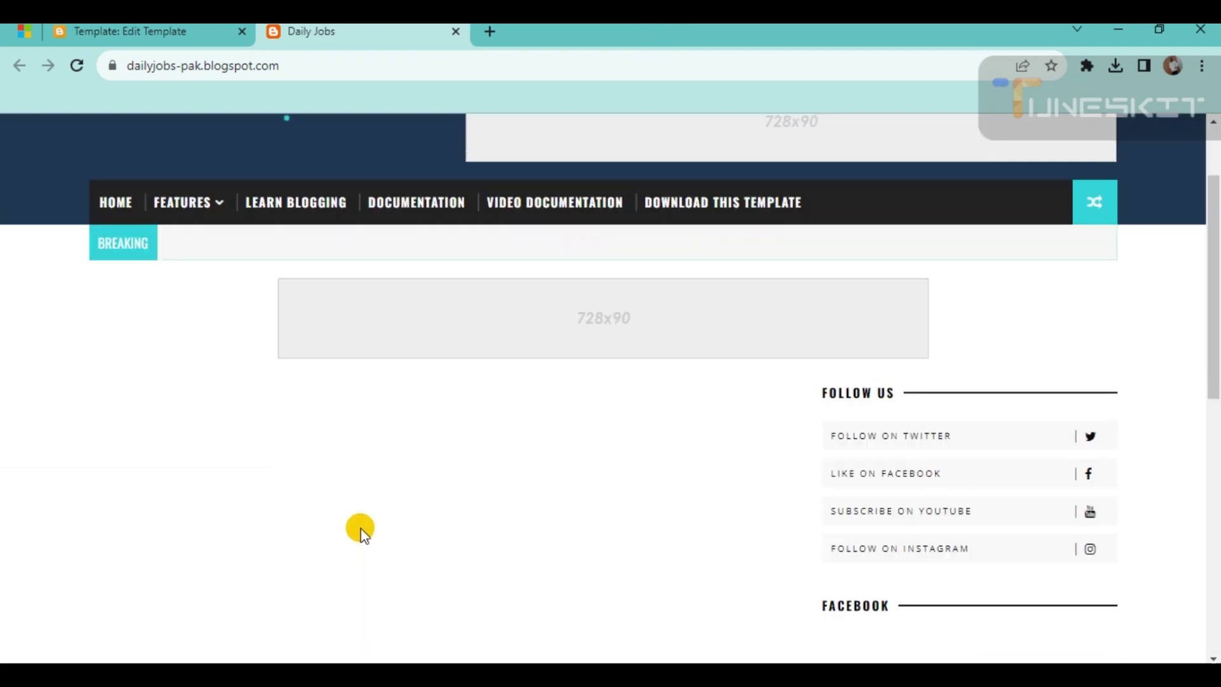
scroll(361, 531, "up", 2)
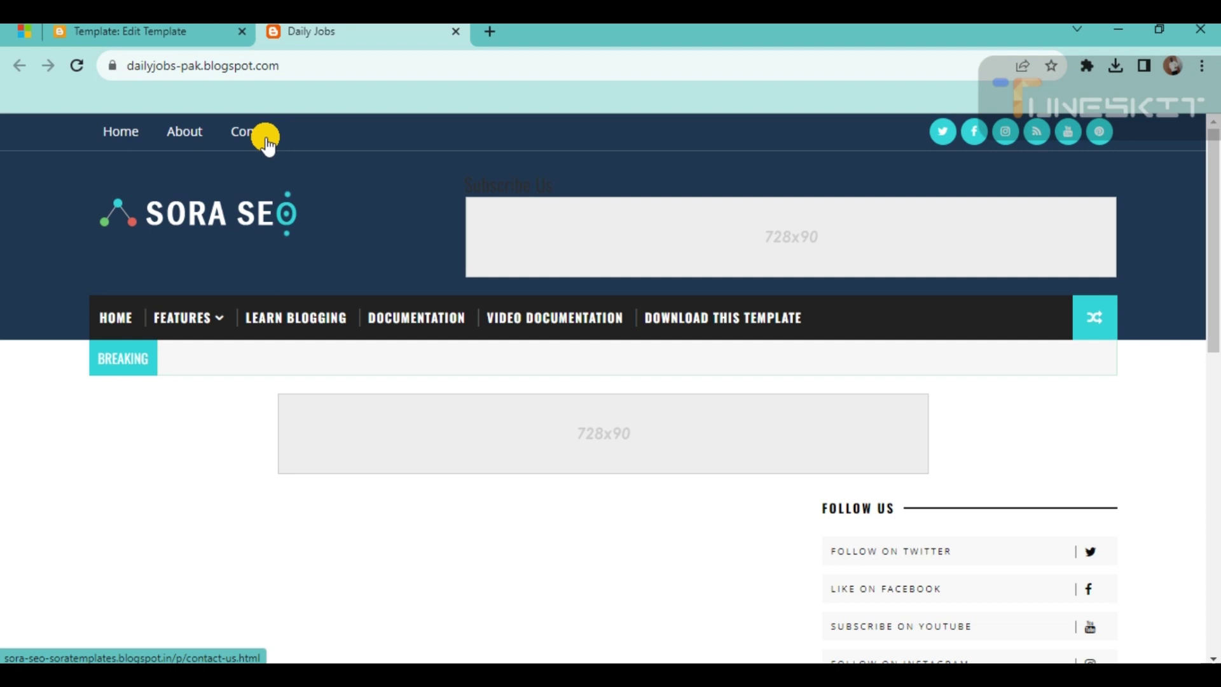
Step: Return to Blogger, go to the blog's Layout and open the Main Menu gadget in the Top-Menu section for editing
left_click(178, 28)
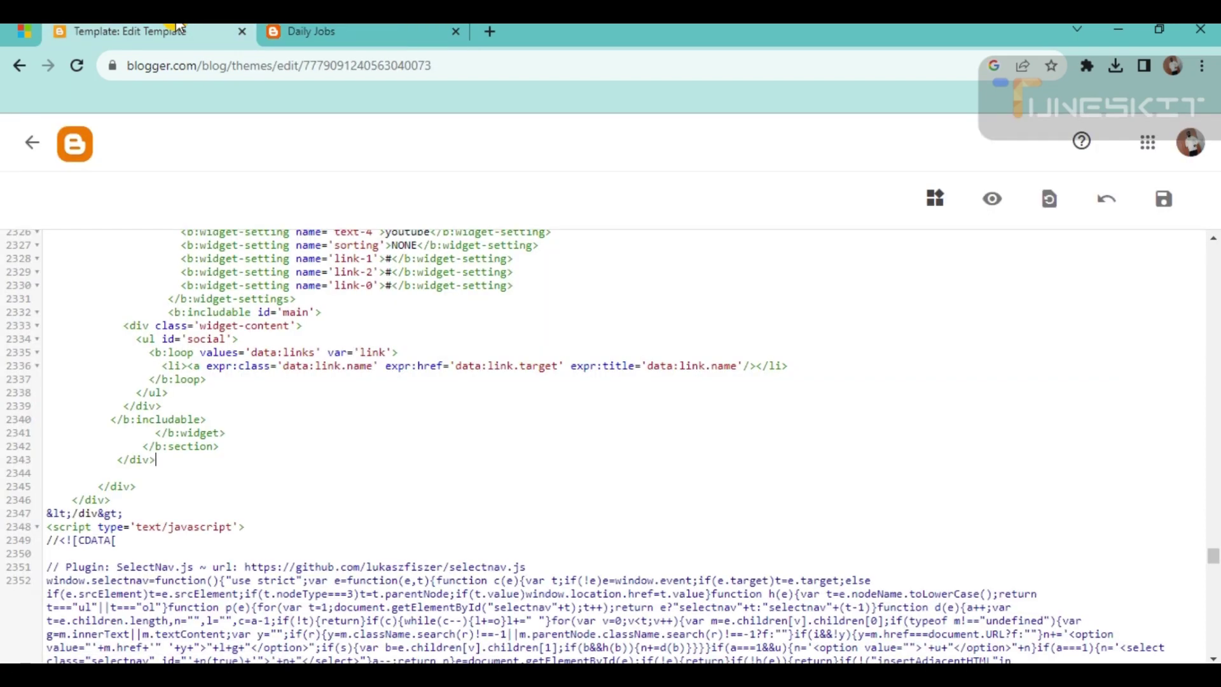
left_click(32, 143)
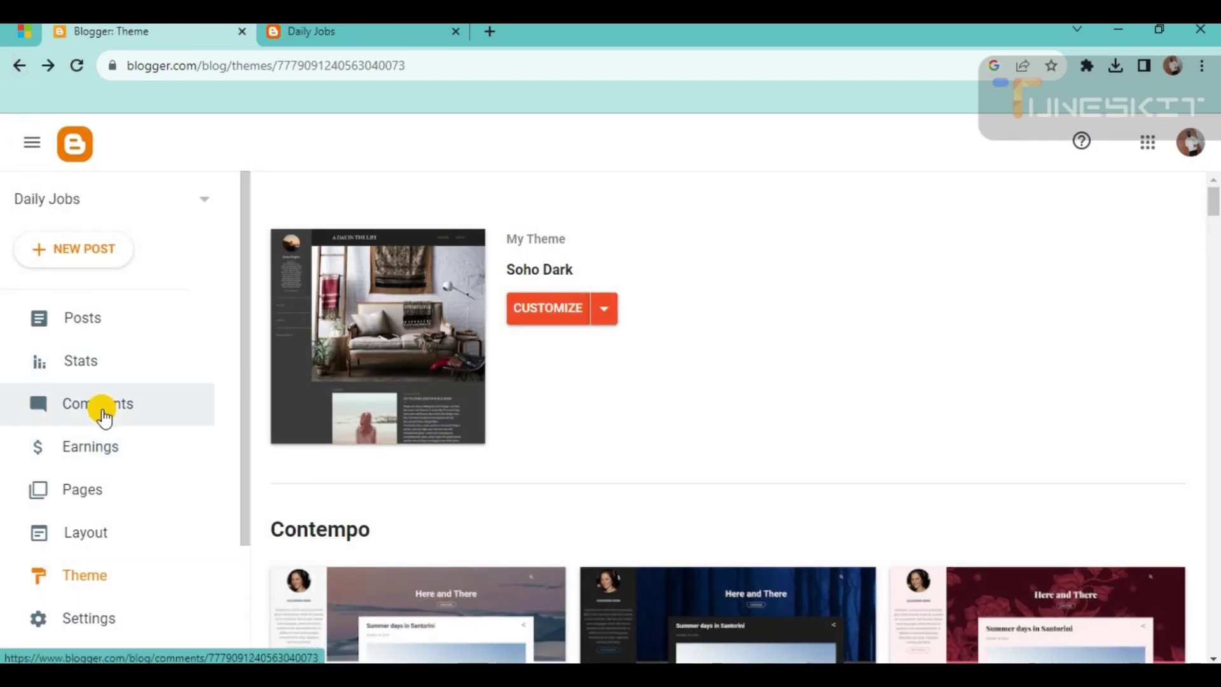
left_click(79, 535)
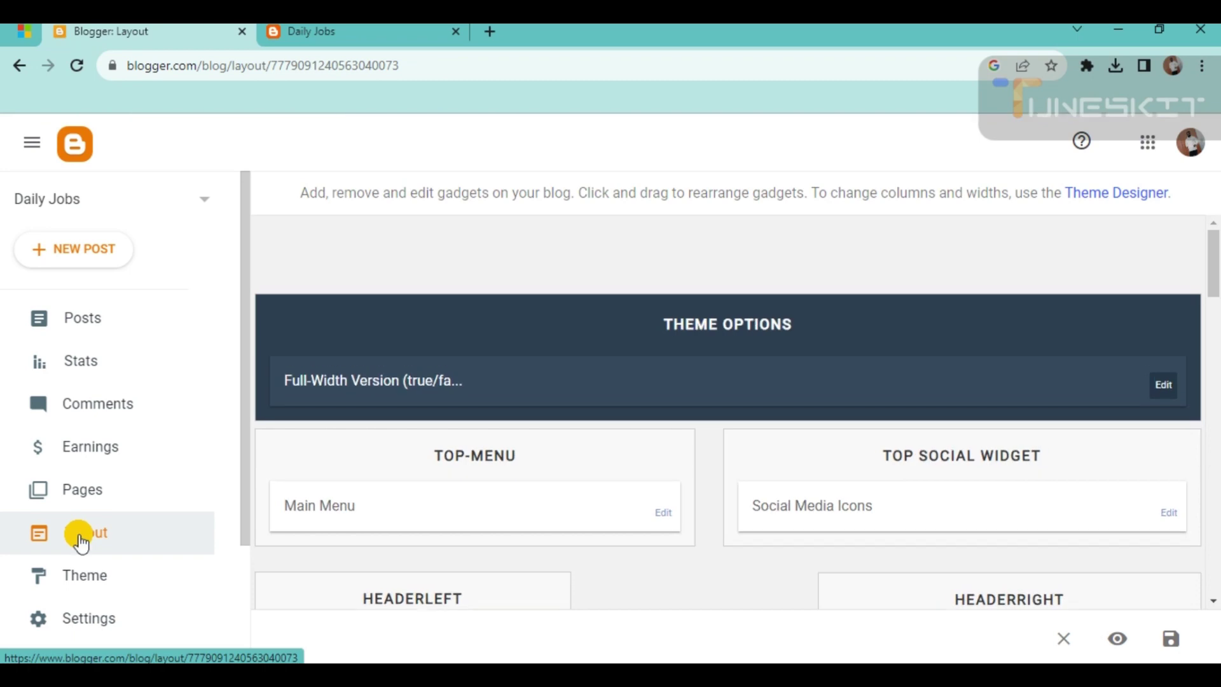
scroll(480, 350, "down", 3)
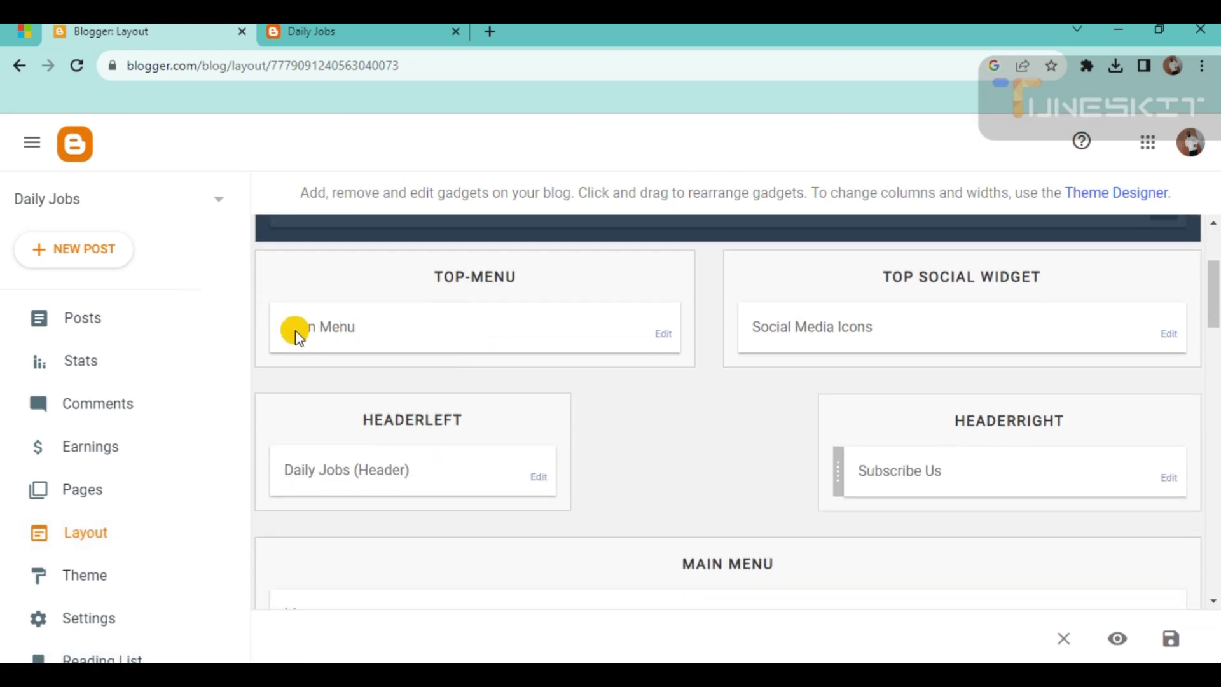
left_click(662, 333)
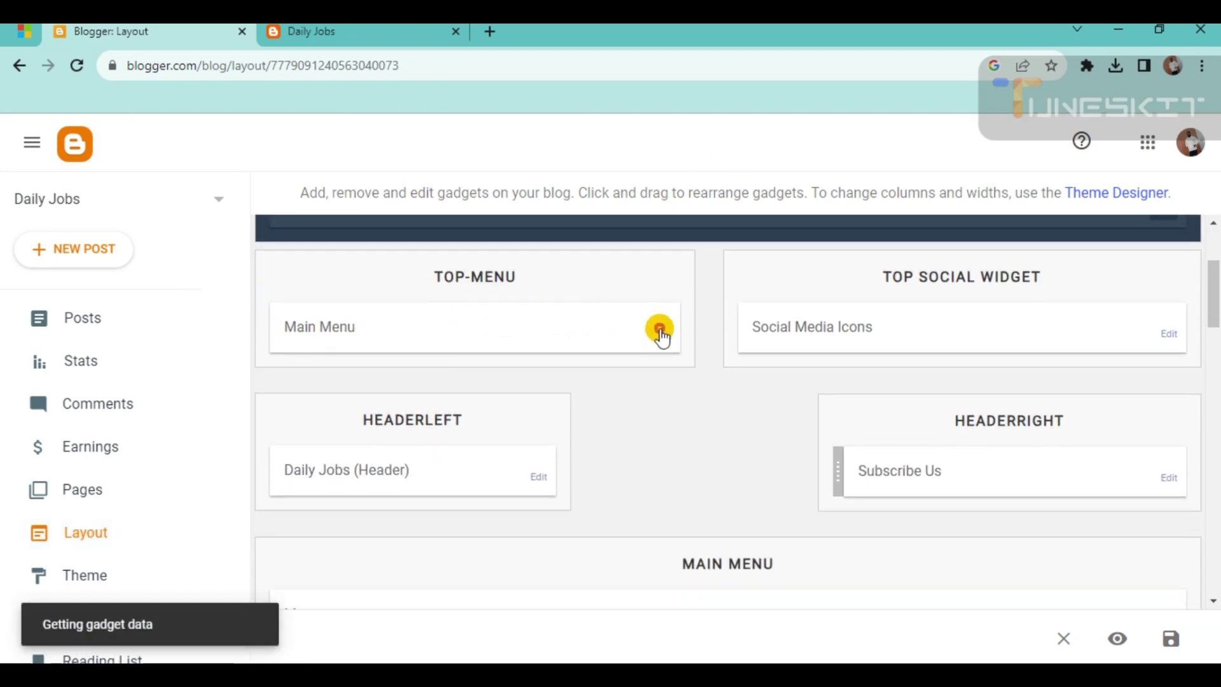
scroll(509, 356, "down", 3)
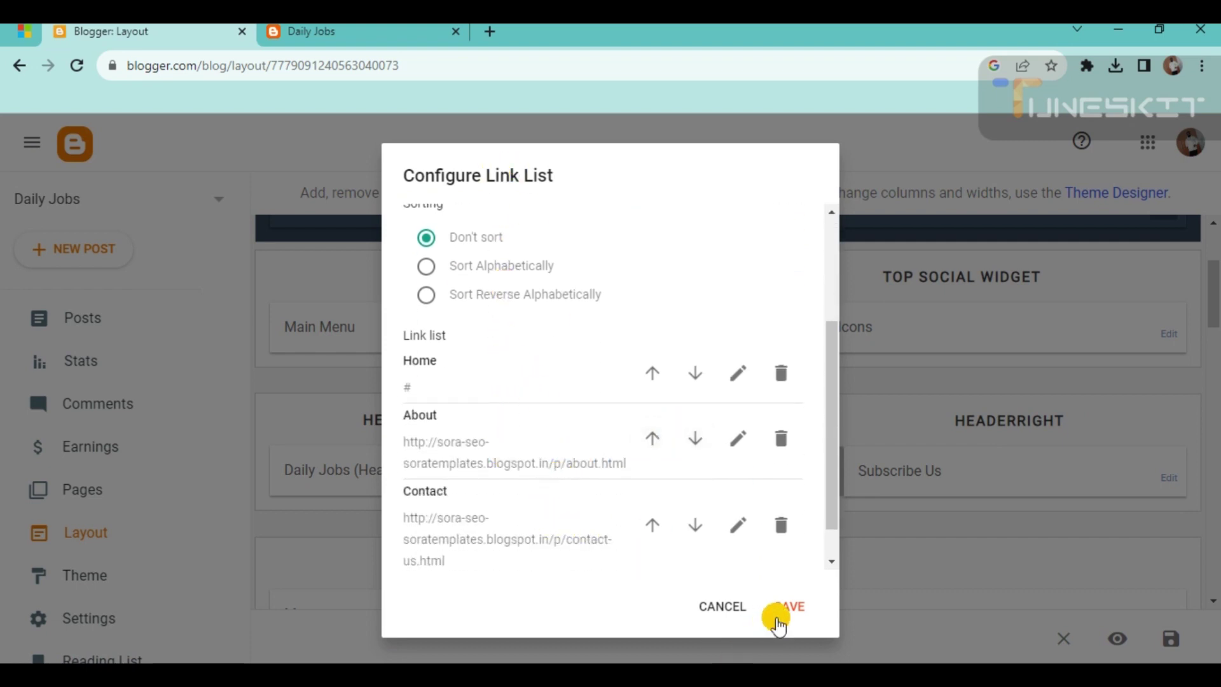
scroll(738, 558, "down", 1)
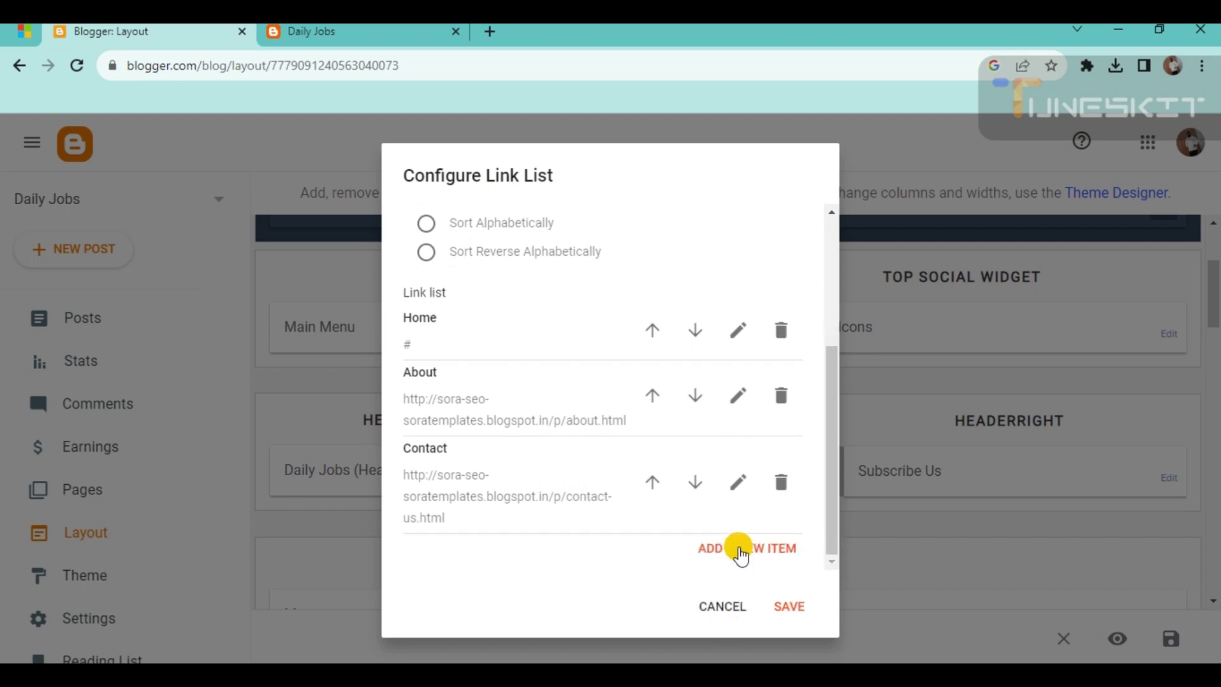
left_click(740, 555)
left_click(437, 397)
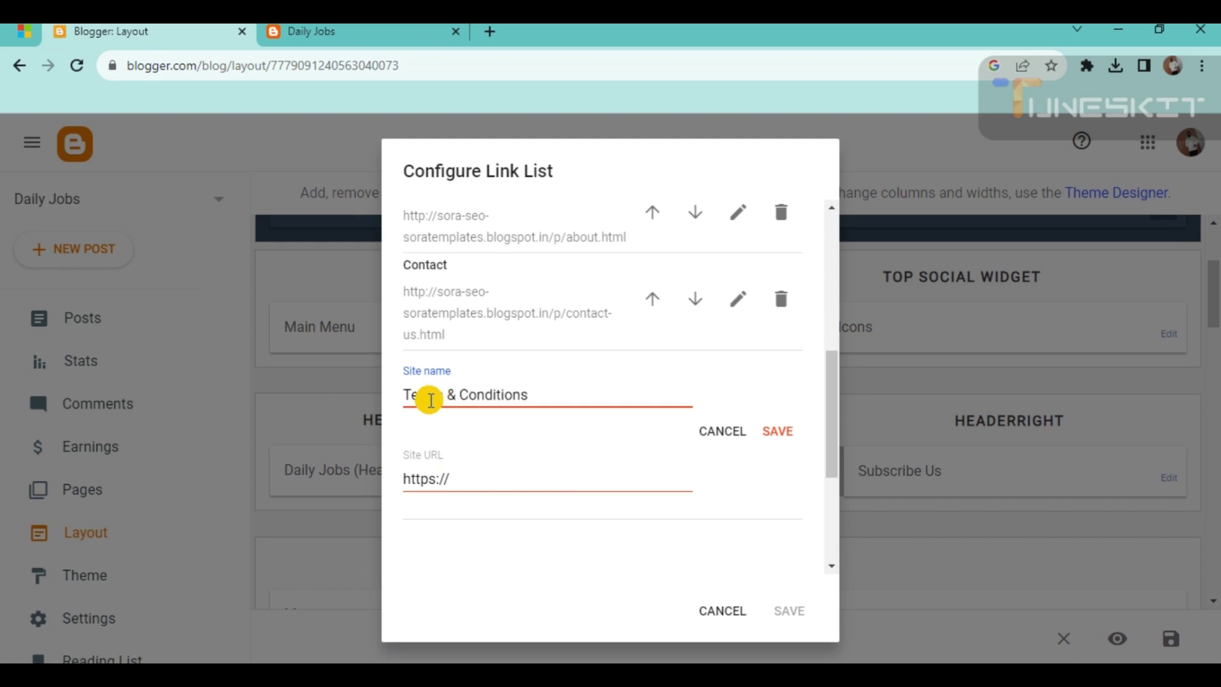
left_click(777, 432)
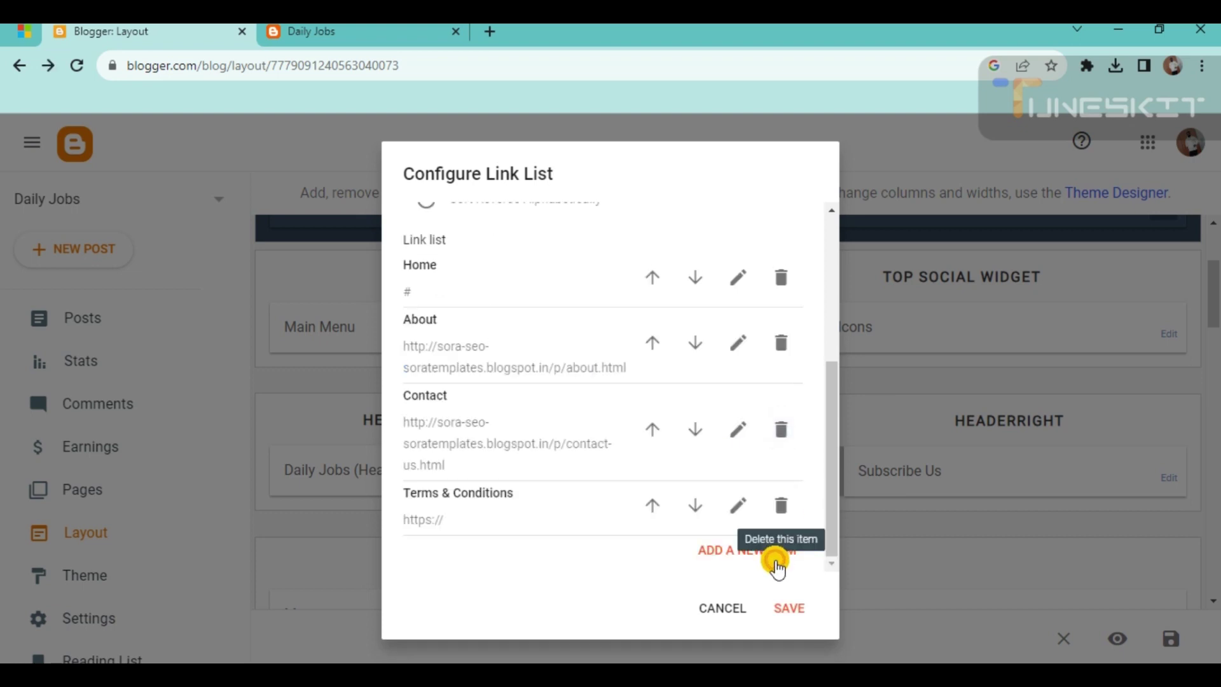
left_click(757, 550)
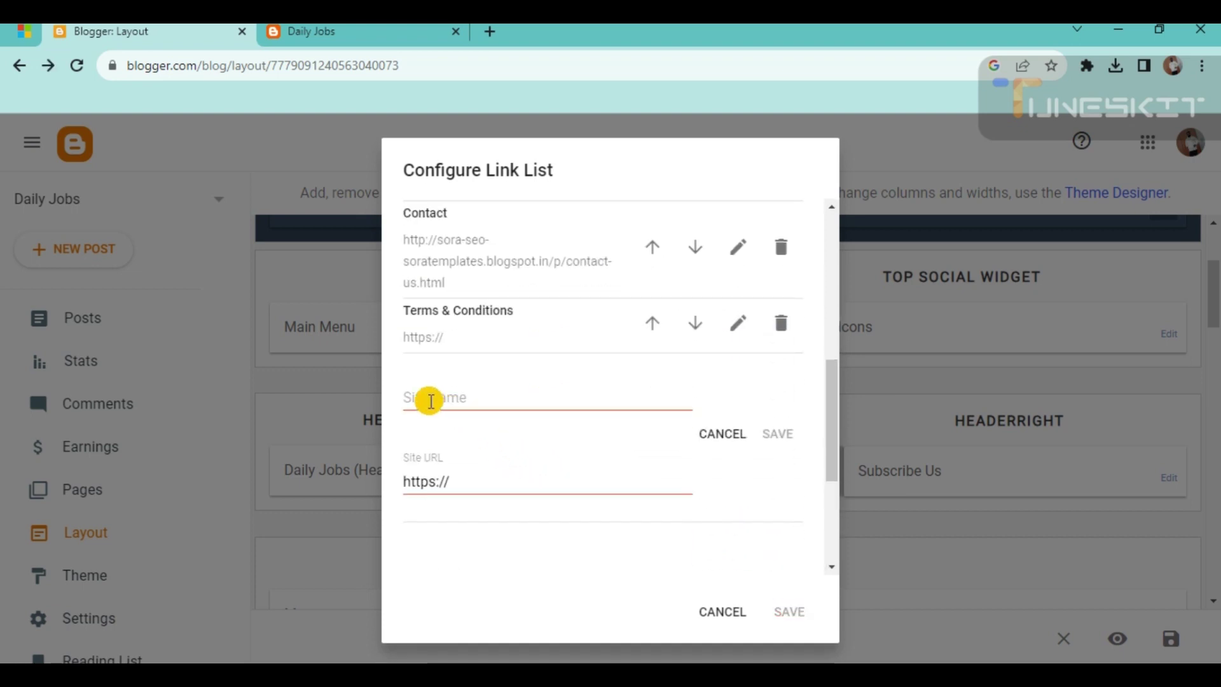
left_click(430, 401)
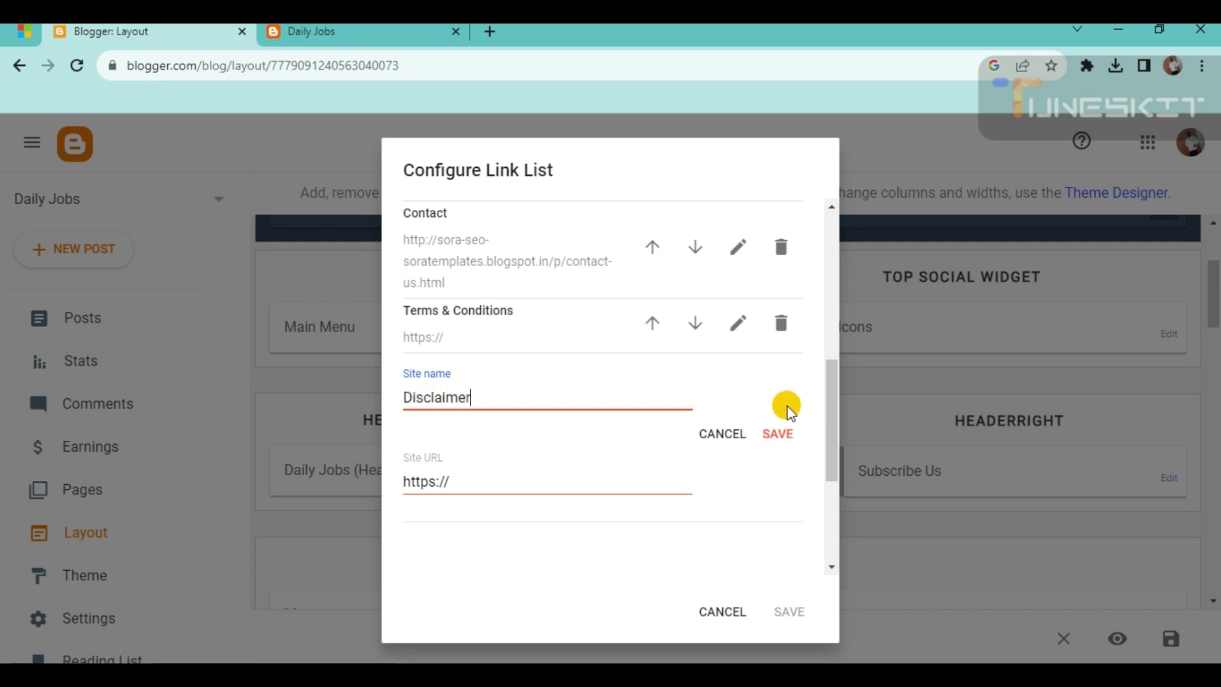
left_click(778, 433)
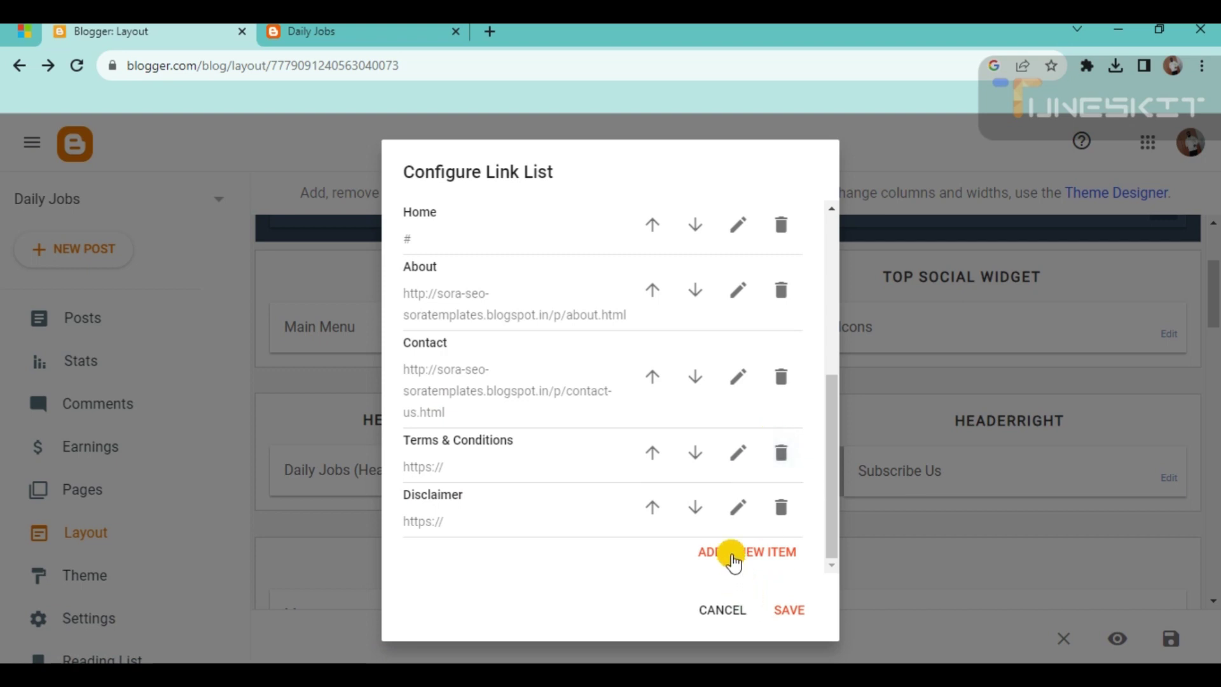
left_click(735, 552)
scroll(531, 455, "down", 2)
left_click(436, 485)
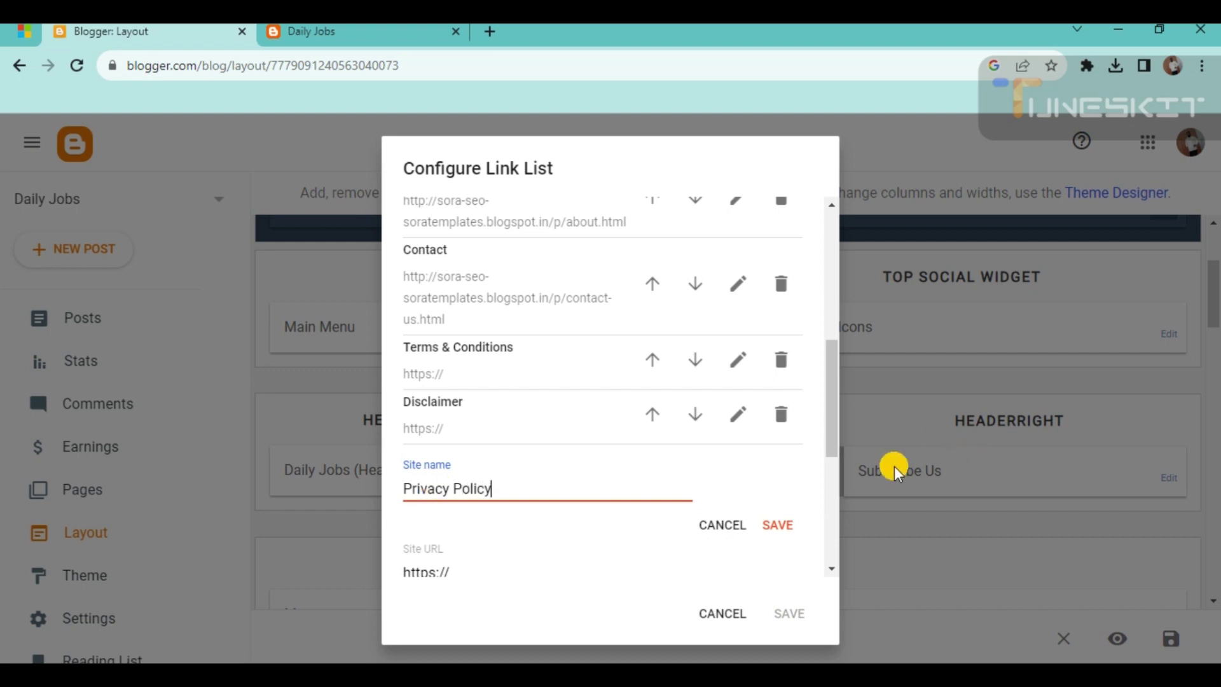
left_click(777, 525)
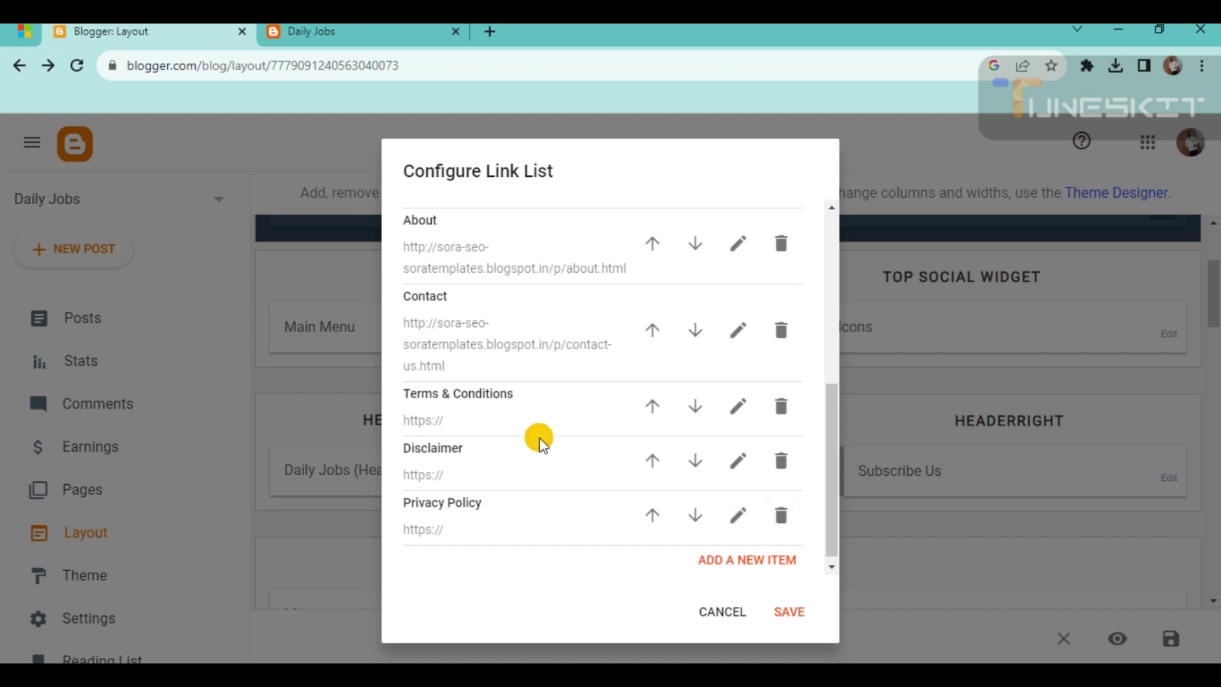
Step: Save the top menu's link list and reload the live blog to check the menu
scroll(534, 430, "up", 2)
scroll(610, 490, "down", 2)
left_click(812, 624)
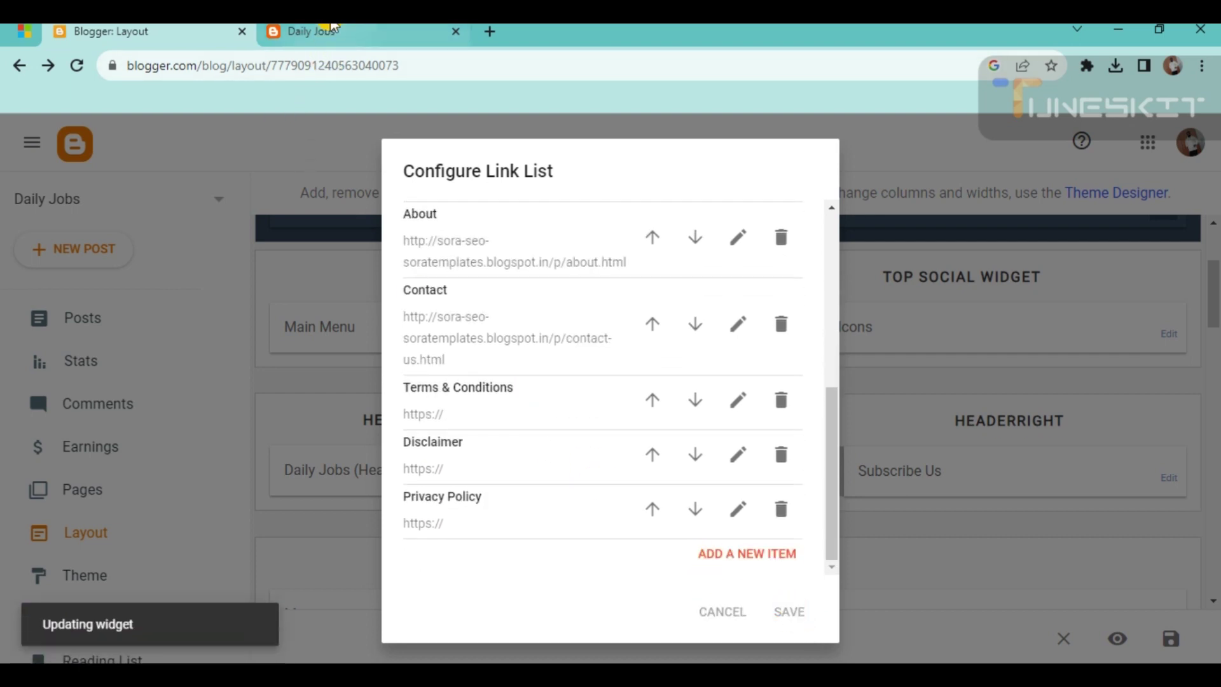
left_click(325, 31)
left_click(77, 65)
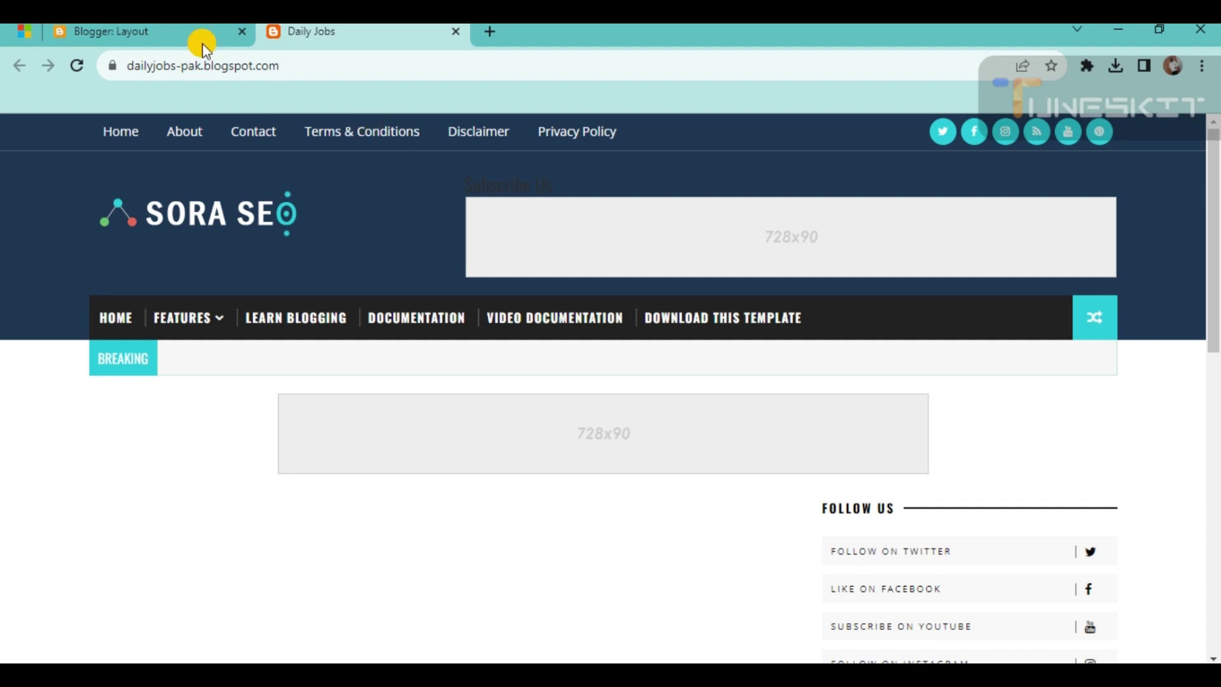
Step: Create a new page in the Daily Jobs blog's Blogger dashboard with the title "About Us"
left_click(140, 26)
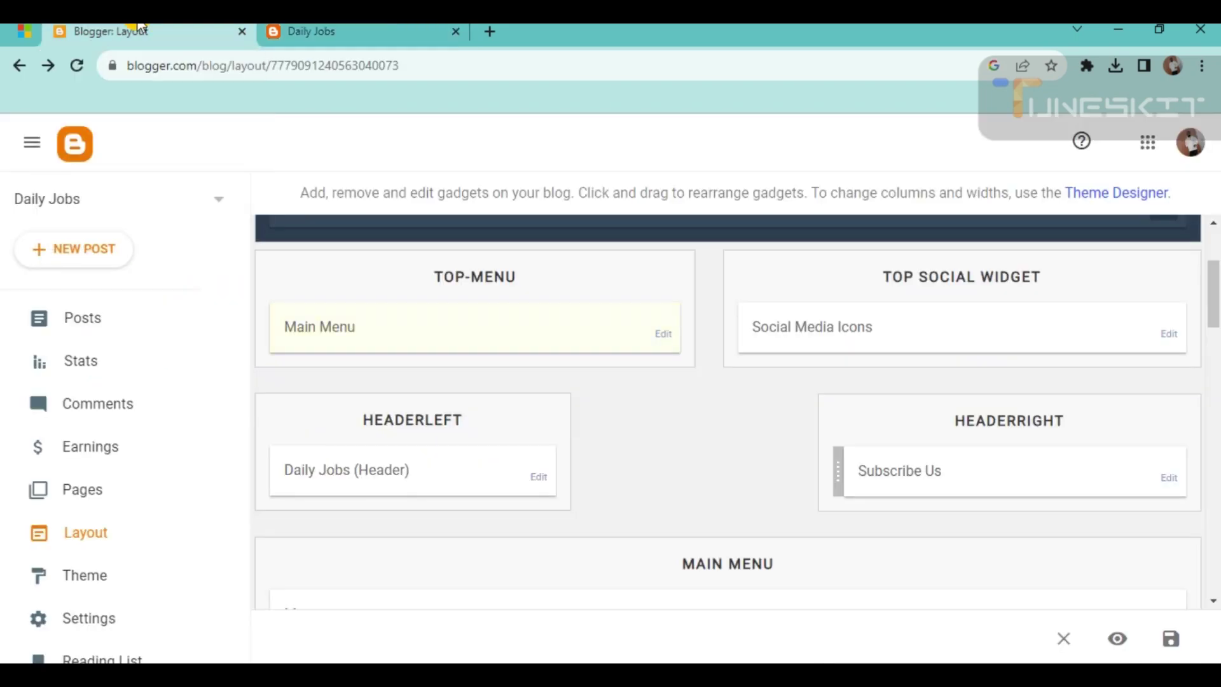
scroll(121, 347, "down", 1)
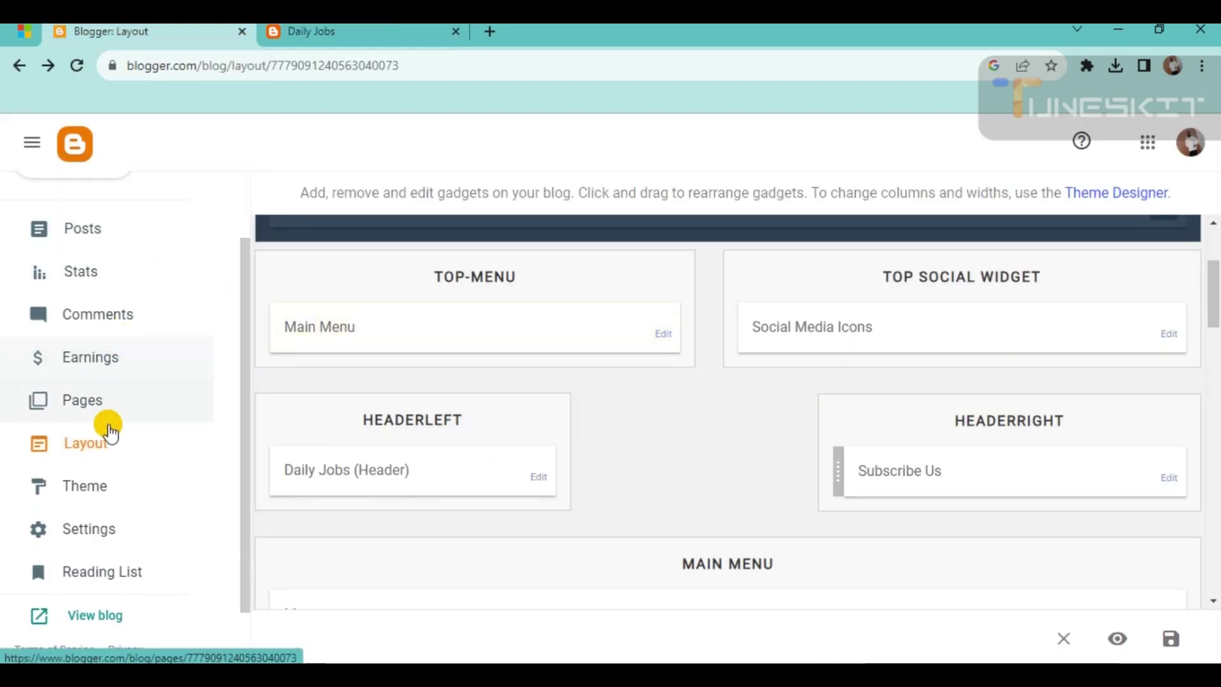
left_click(66, 412)
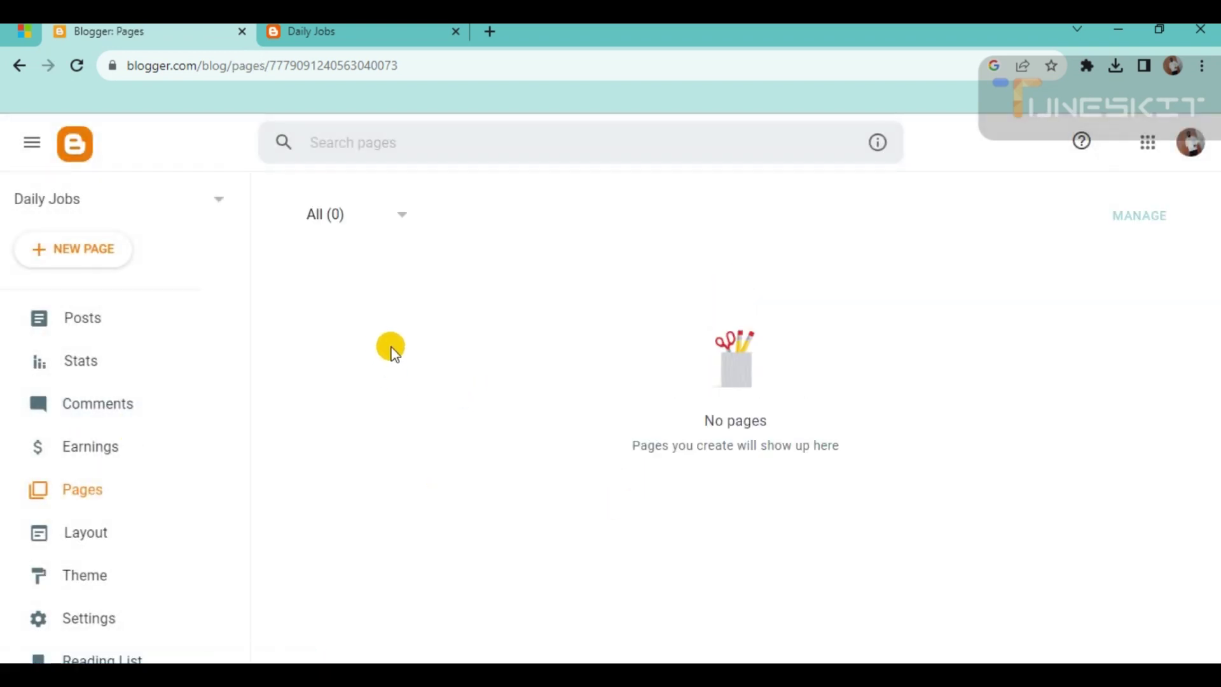
left_click(69, 260)
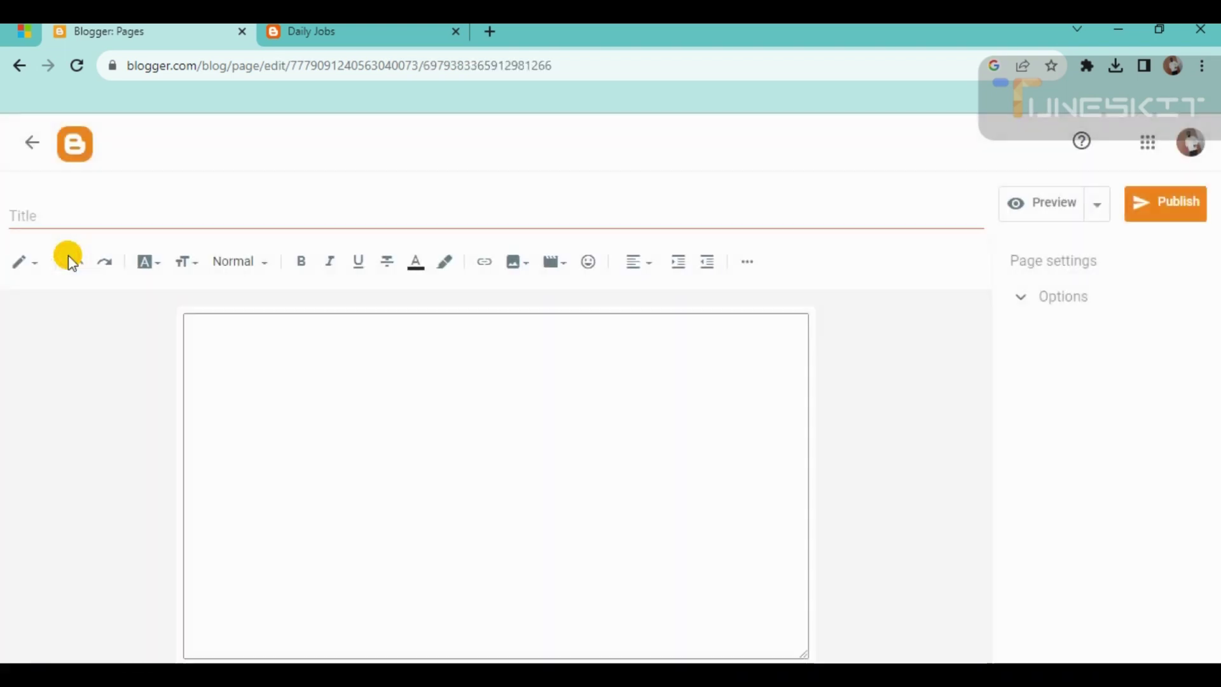
left_click(73, 221)
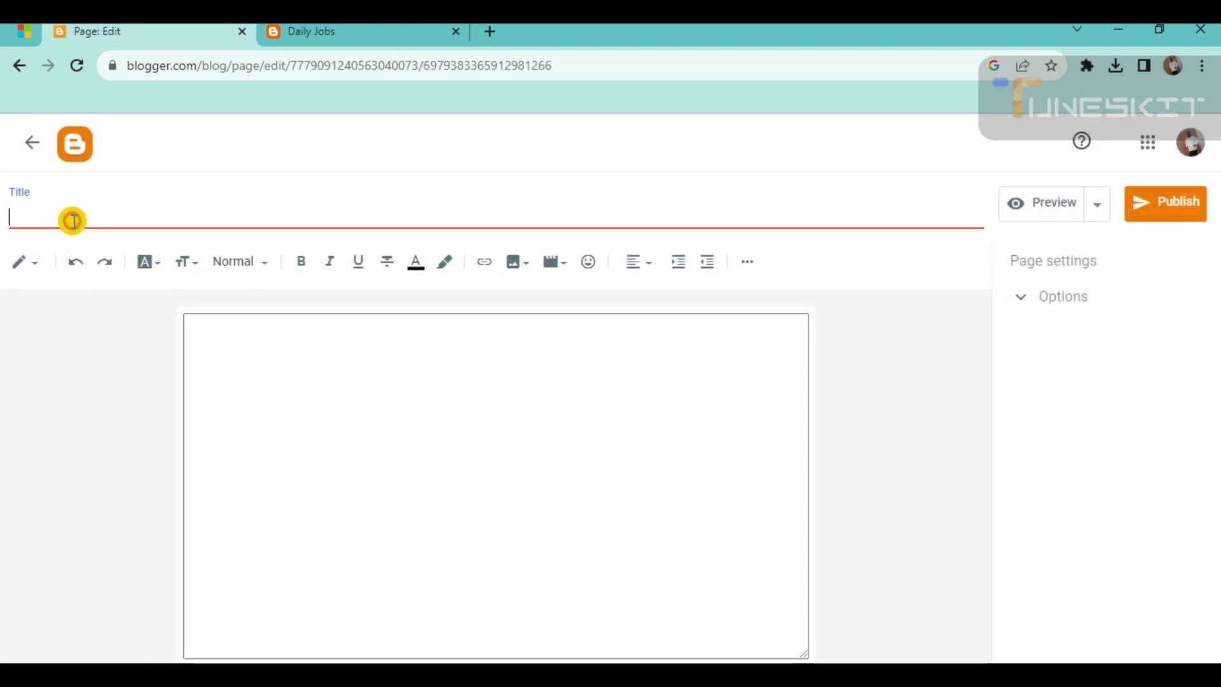
type("Abou")
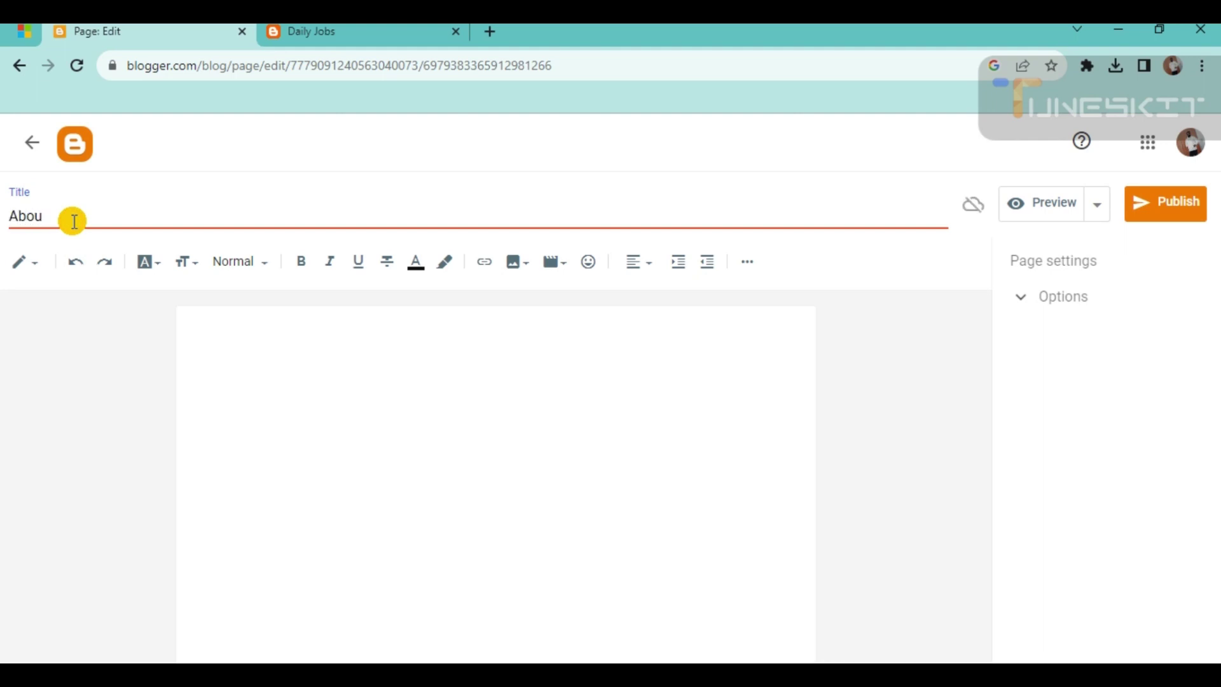
type("t Us")
left_click(197, 354)
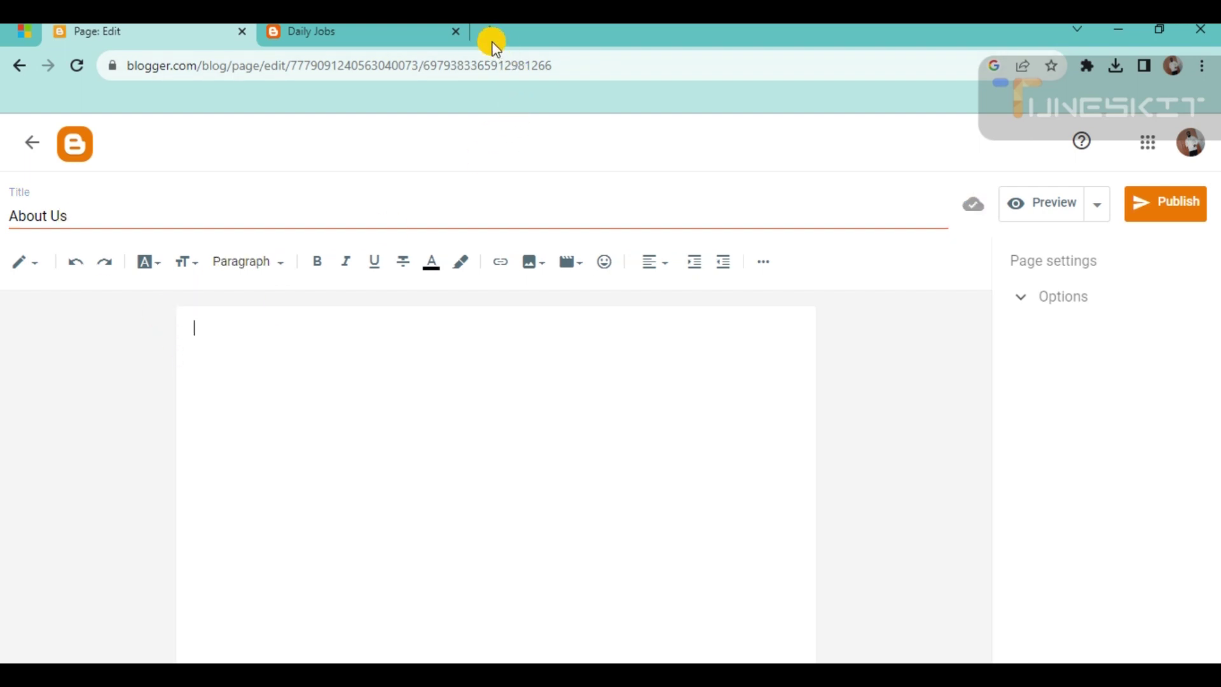
Step: Search Google for "generate about us page" in a separate browser tab and open BlogEarns' Free About Us Page Generator
left_click(491, 33)
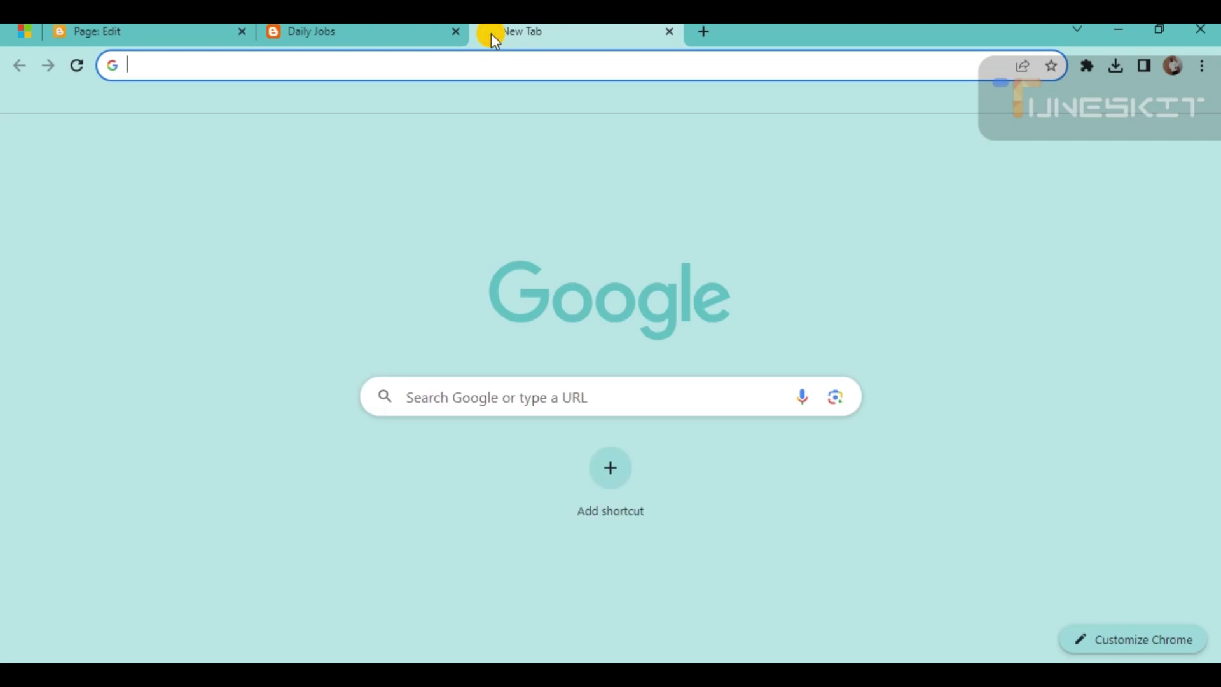
type("Gene")
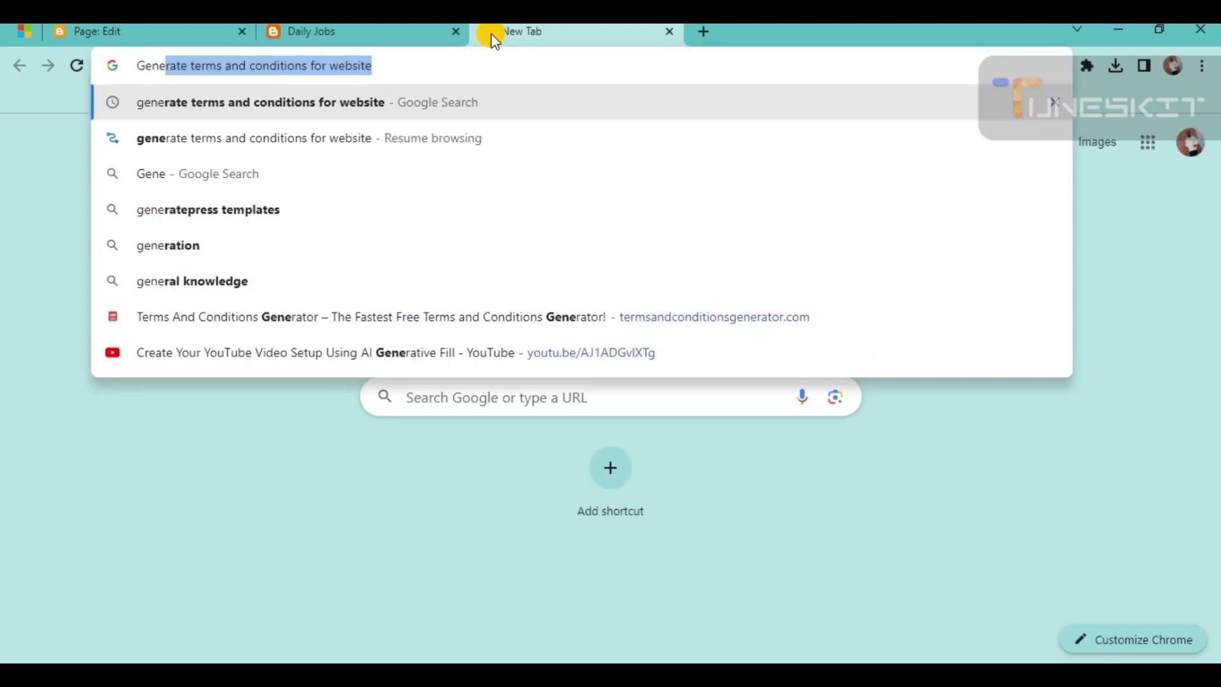
type("rate abp")
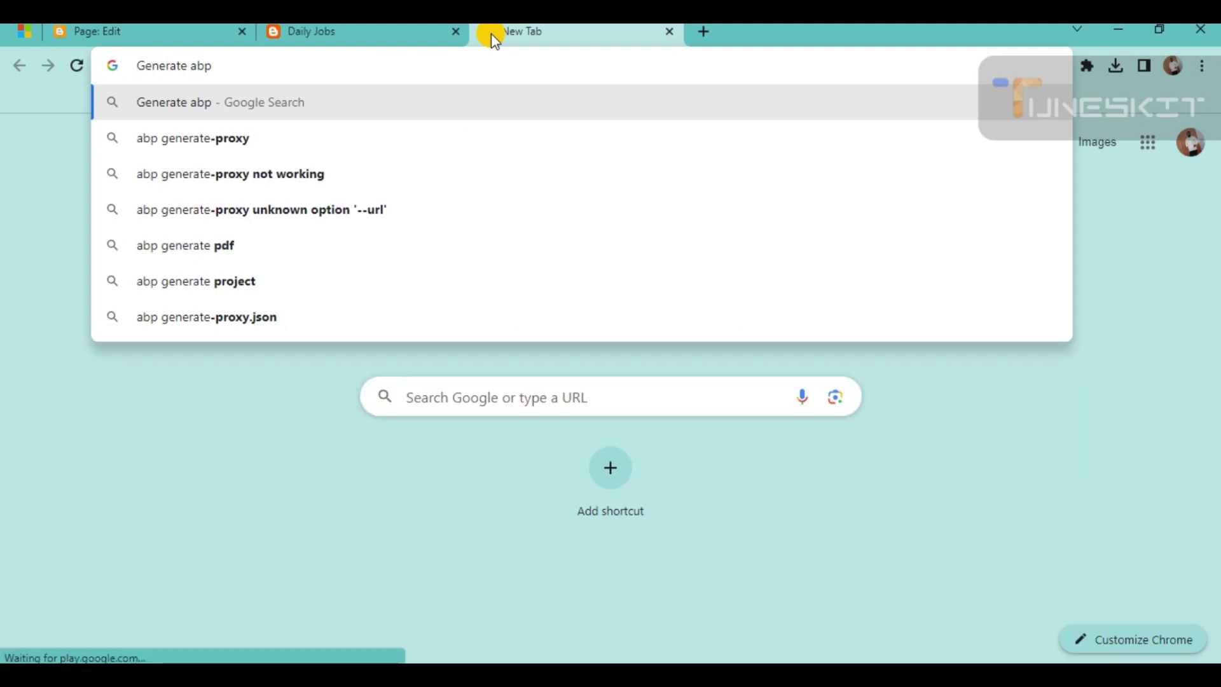
key("BackSpace")
type("out")
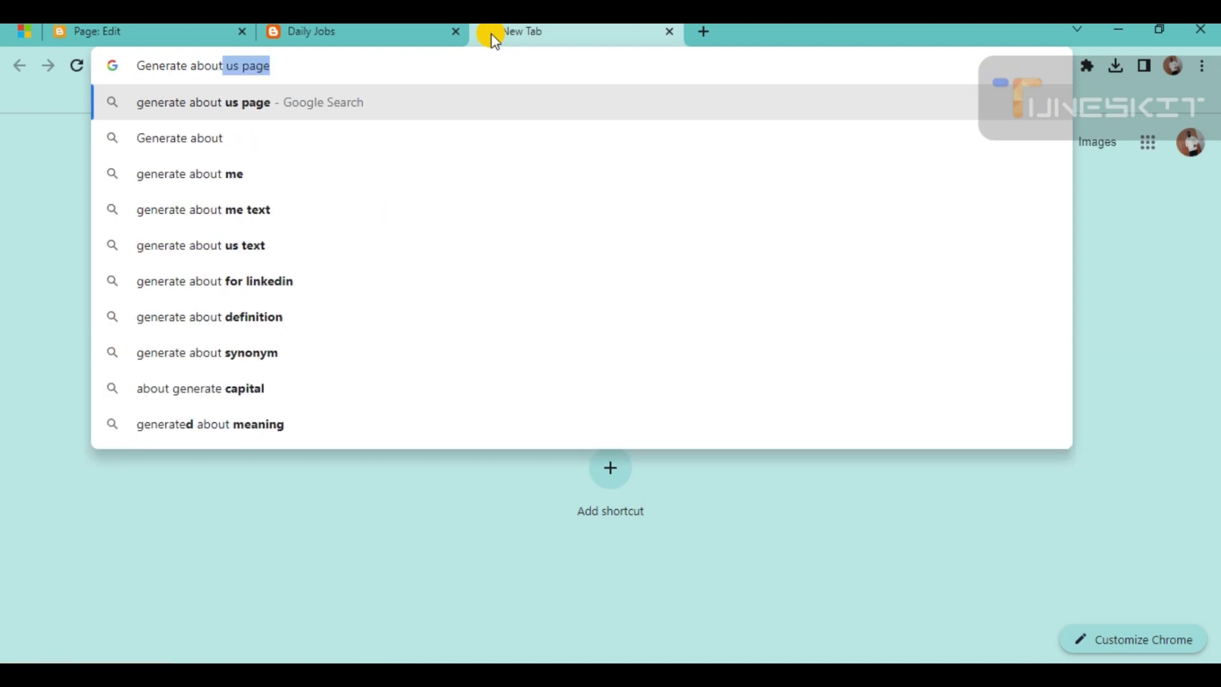
key("Return")
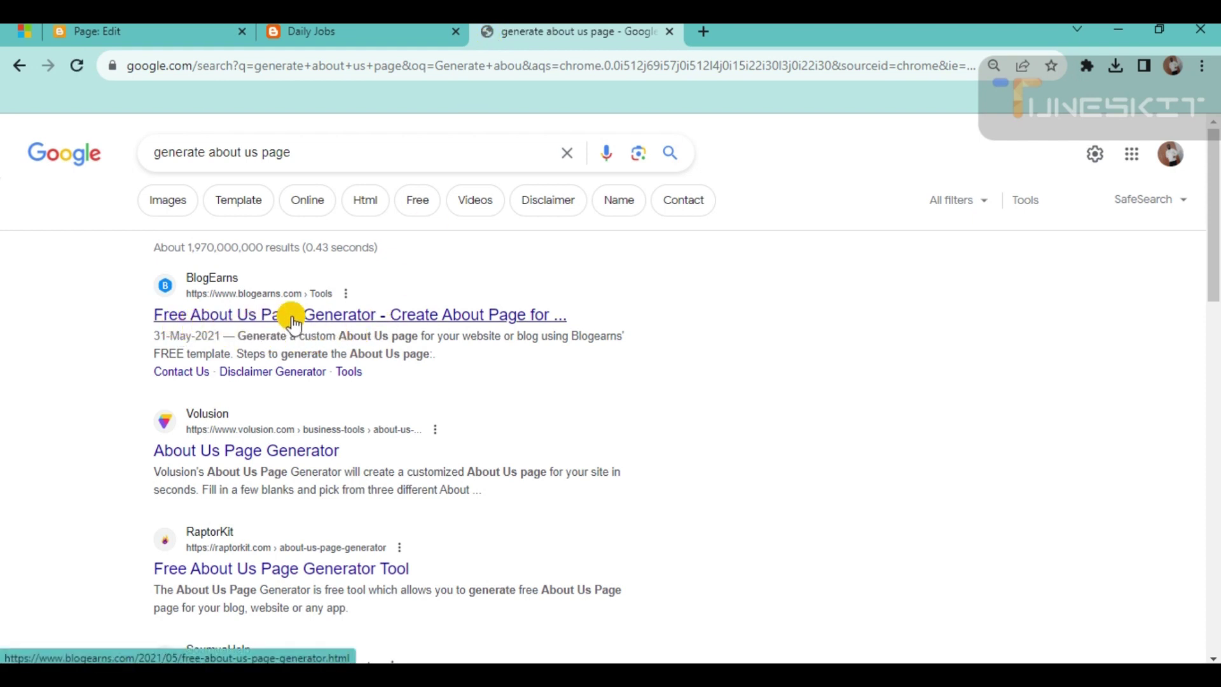
left_click(337, 317)
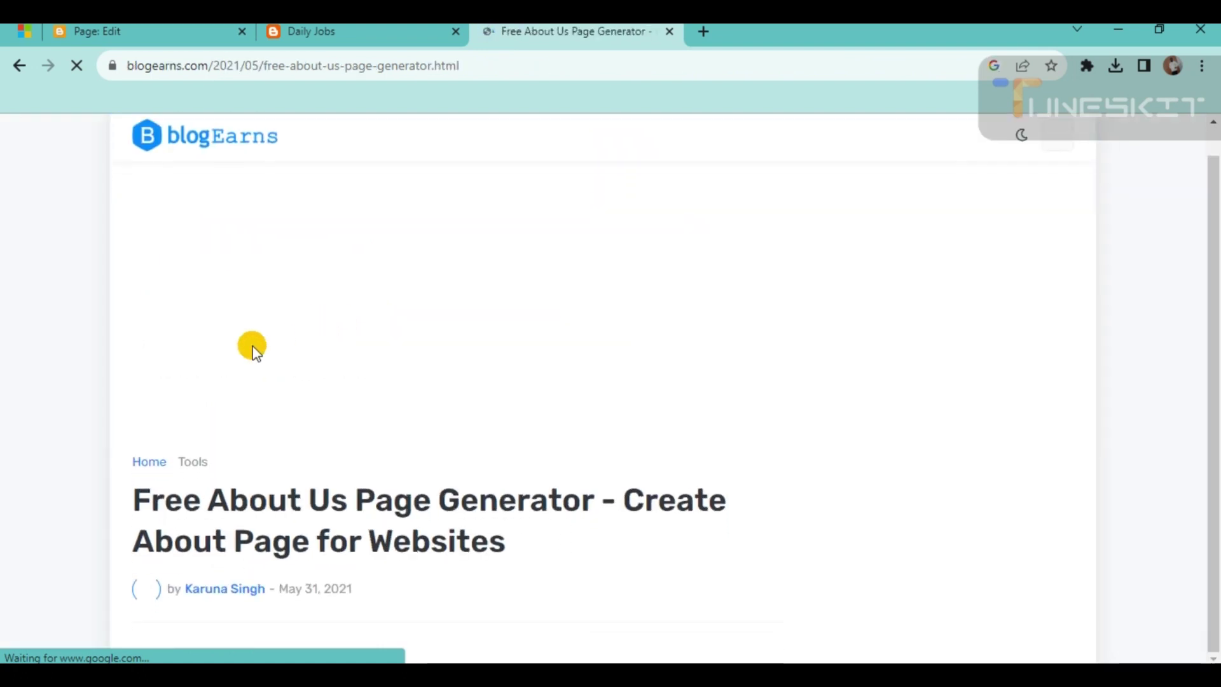
Step: Fill in the generator form with "Daily Jobs" as the website name and "Jobs" as the website type, dismissing the subscription popup
scroll(253, 345, "down", 2)
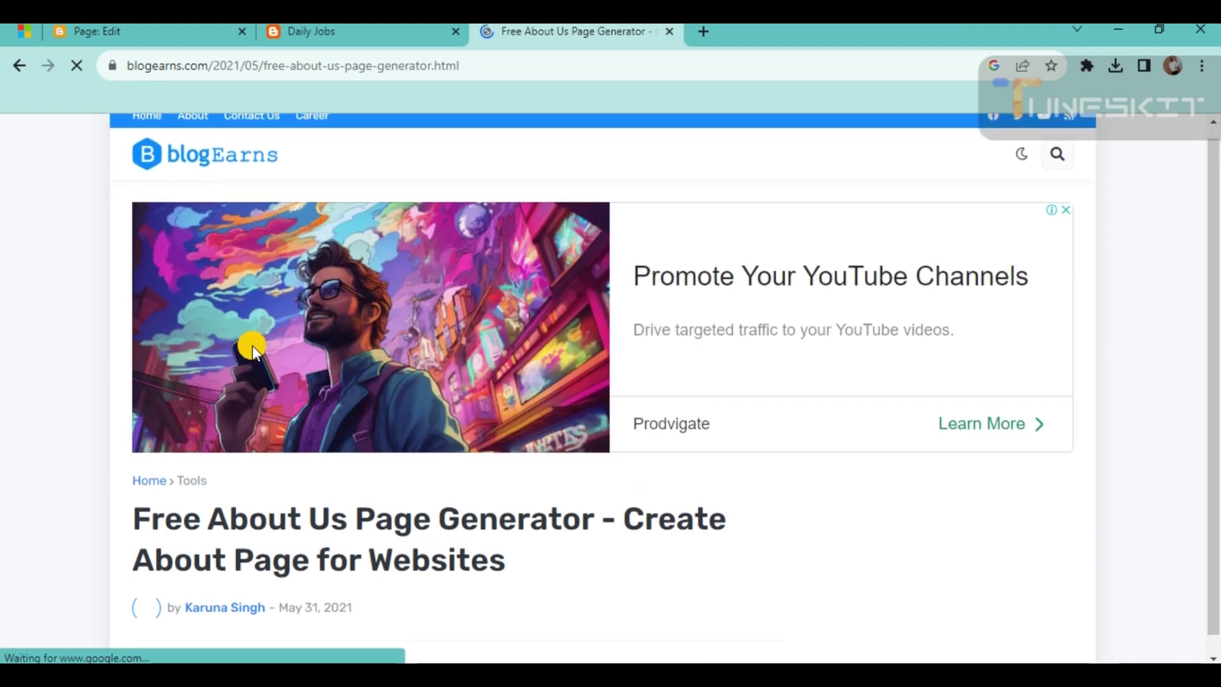
scroll(253, 345, "down", 8)
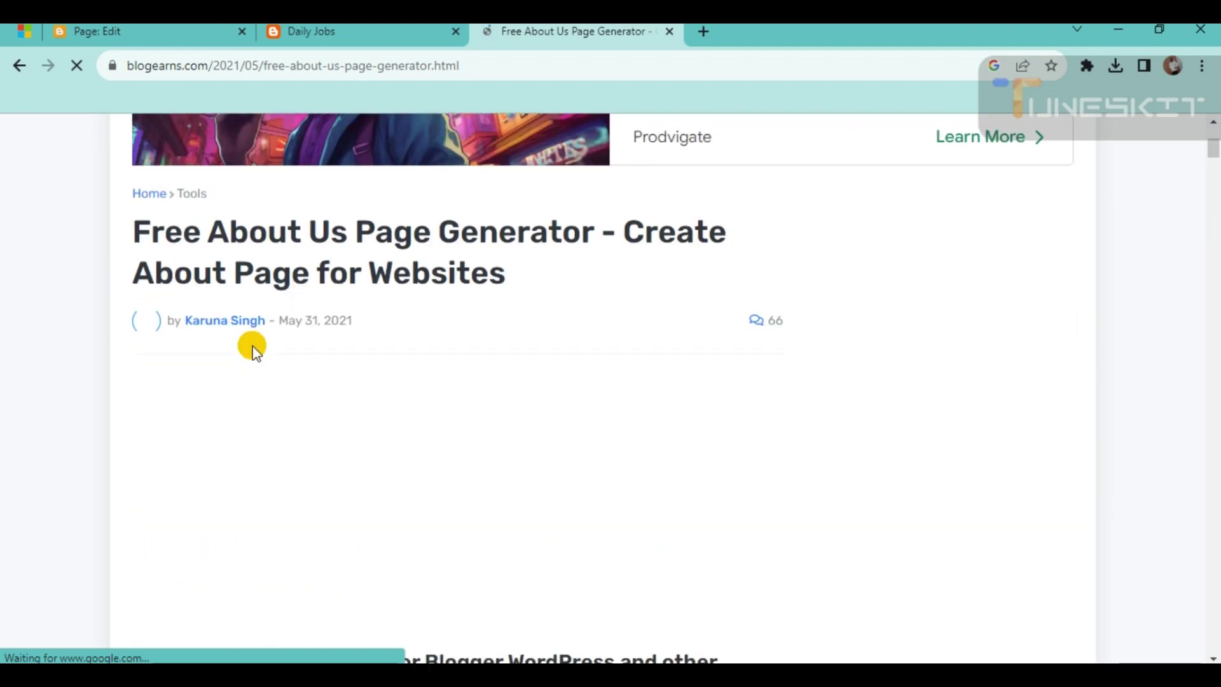
scroll(253, 350, "down", 2)
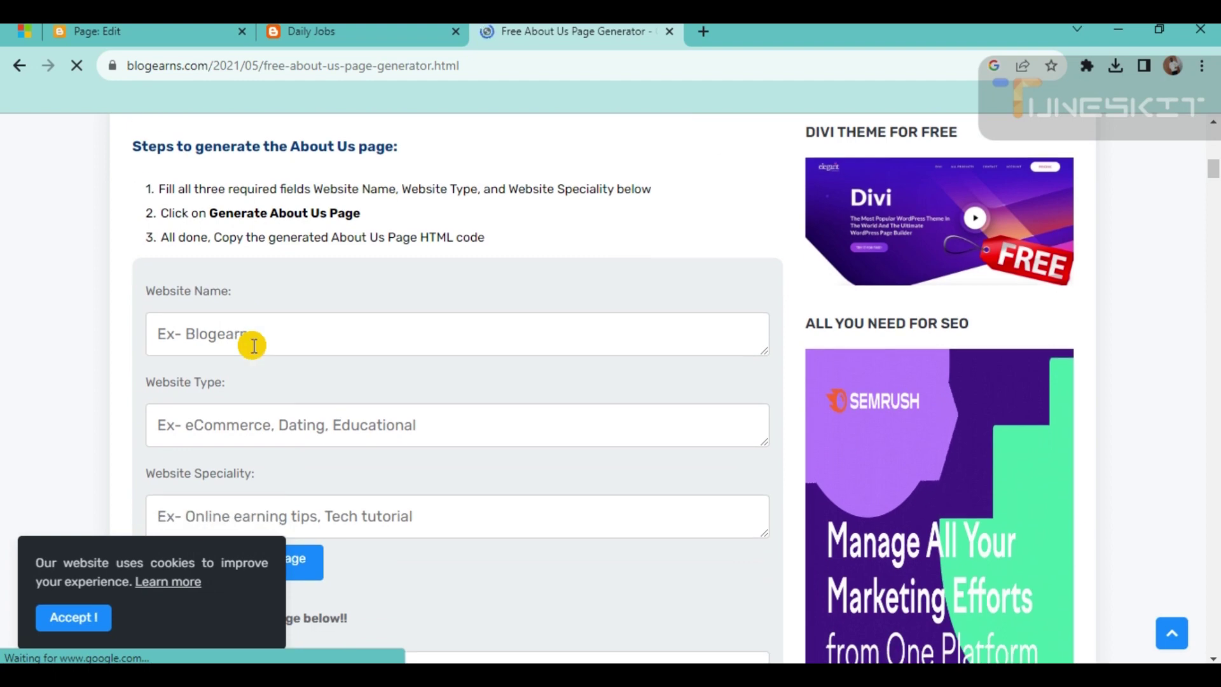
left_click(208, 247)
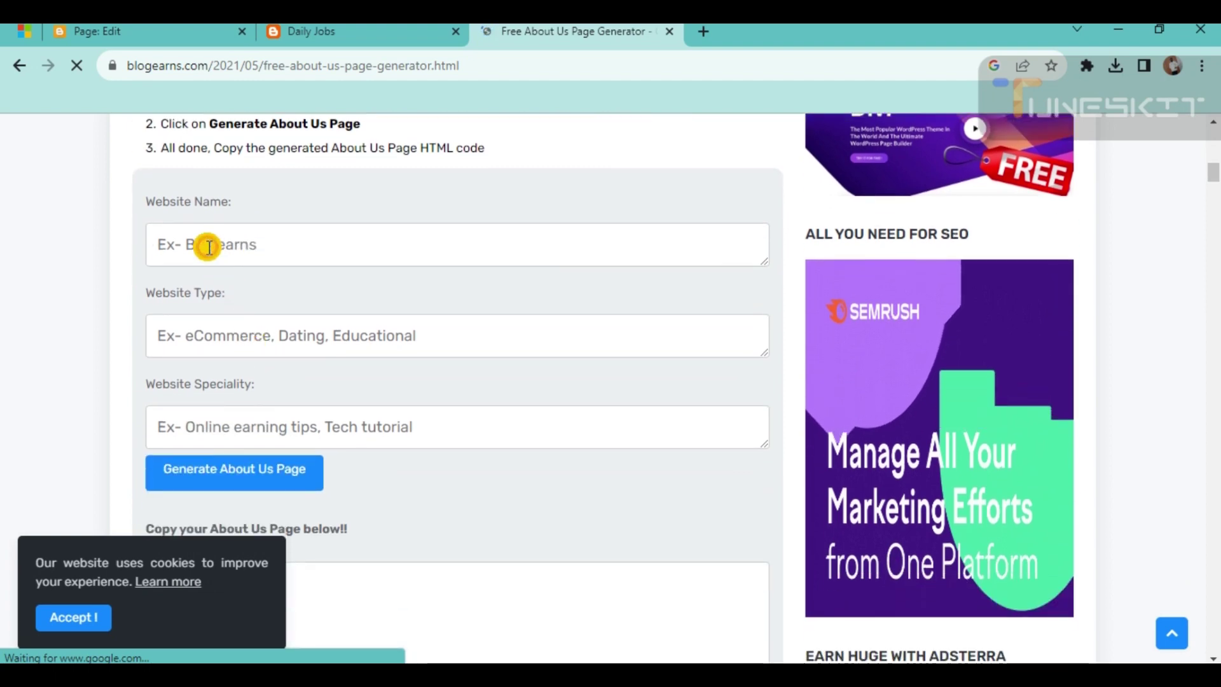
type("Daily Jobs")
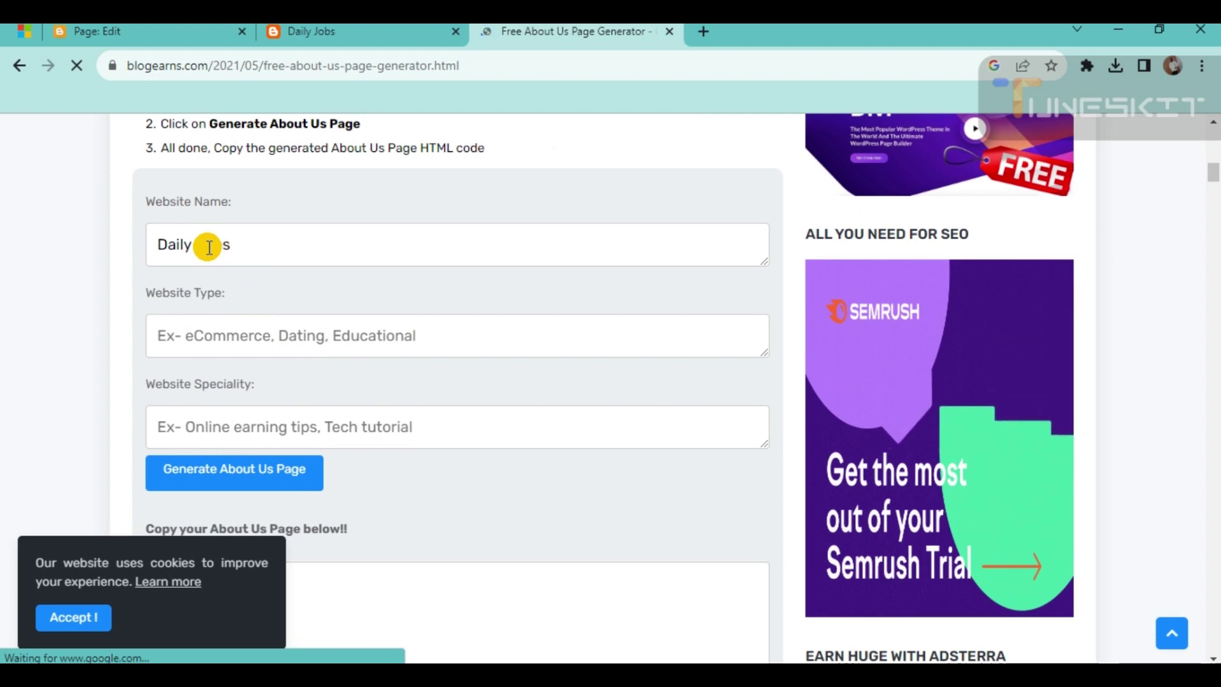
left_click(205, 344)
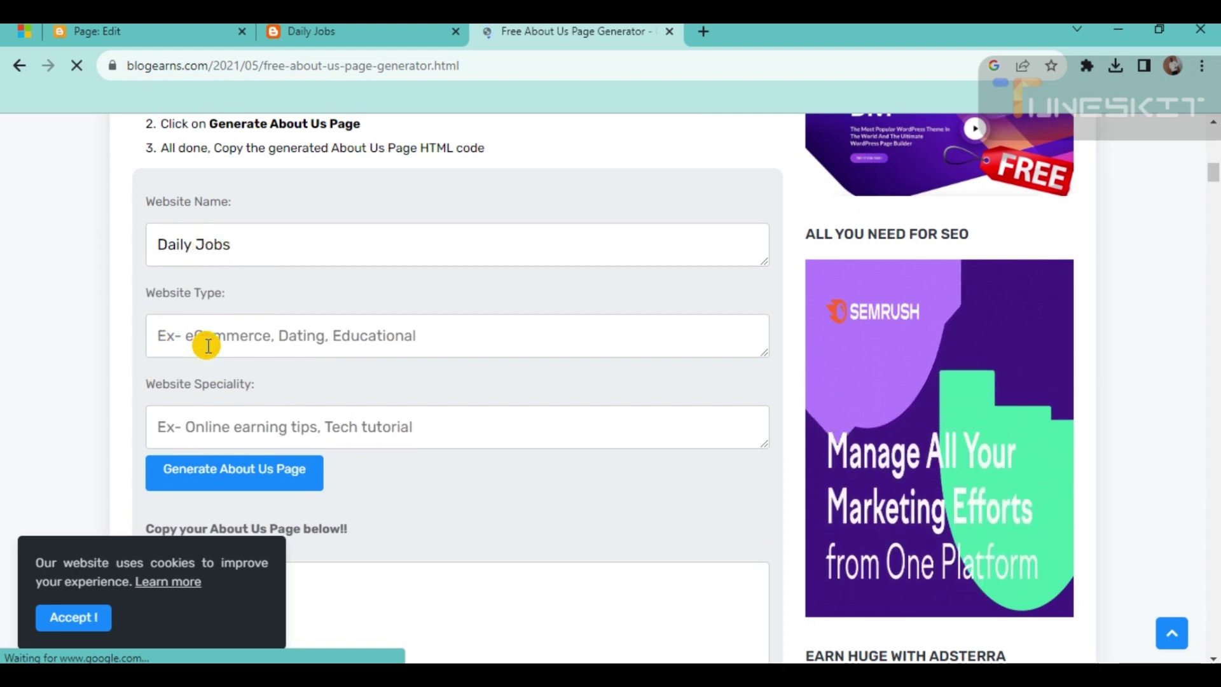
type("Job")
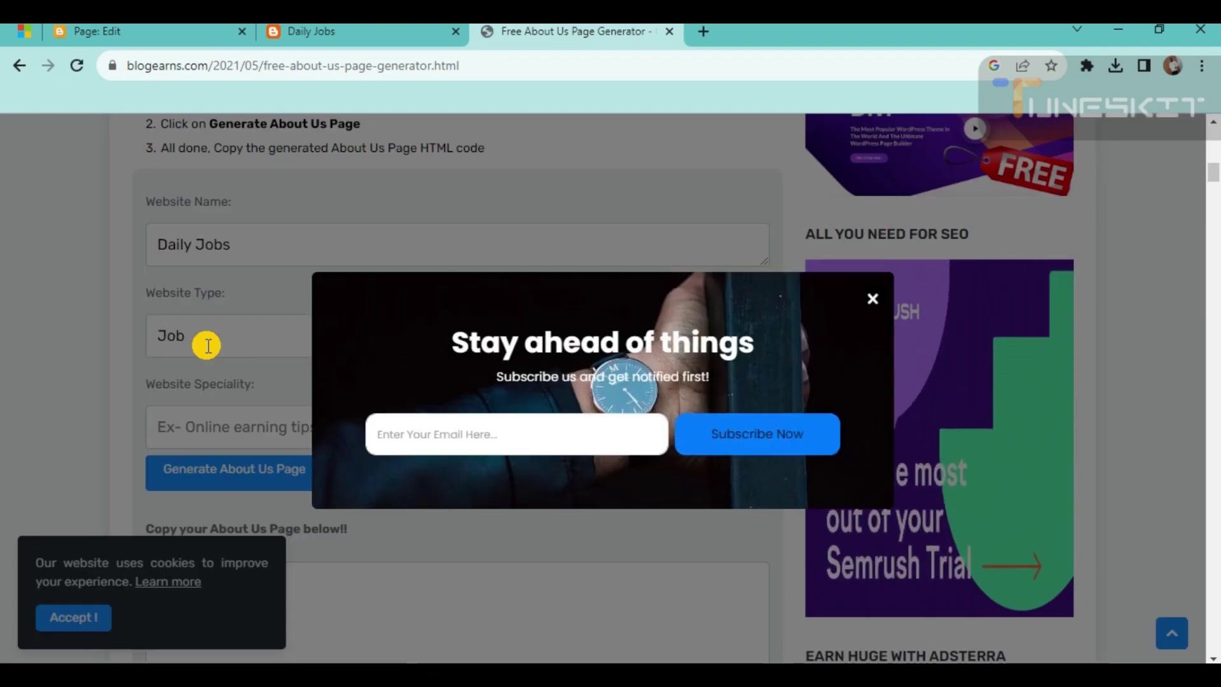
left_click(873, 299)
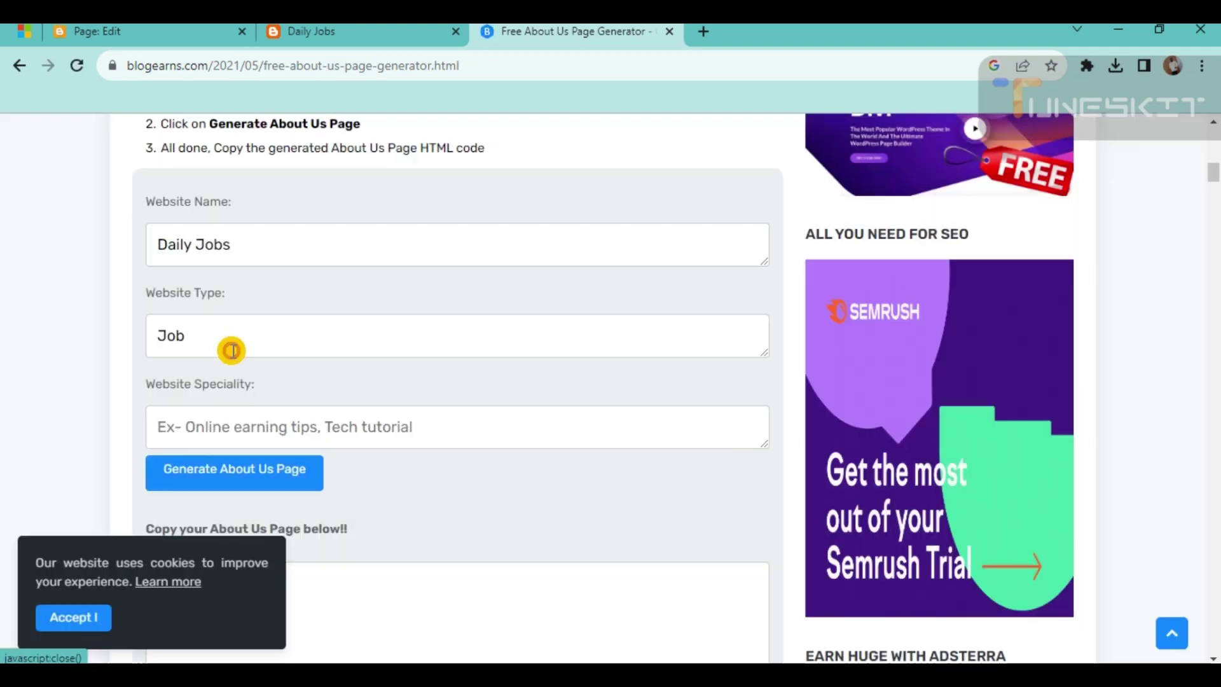
left_click(213, 332)
type("s")
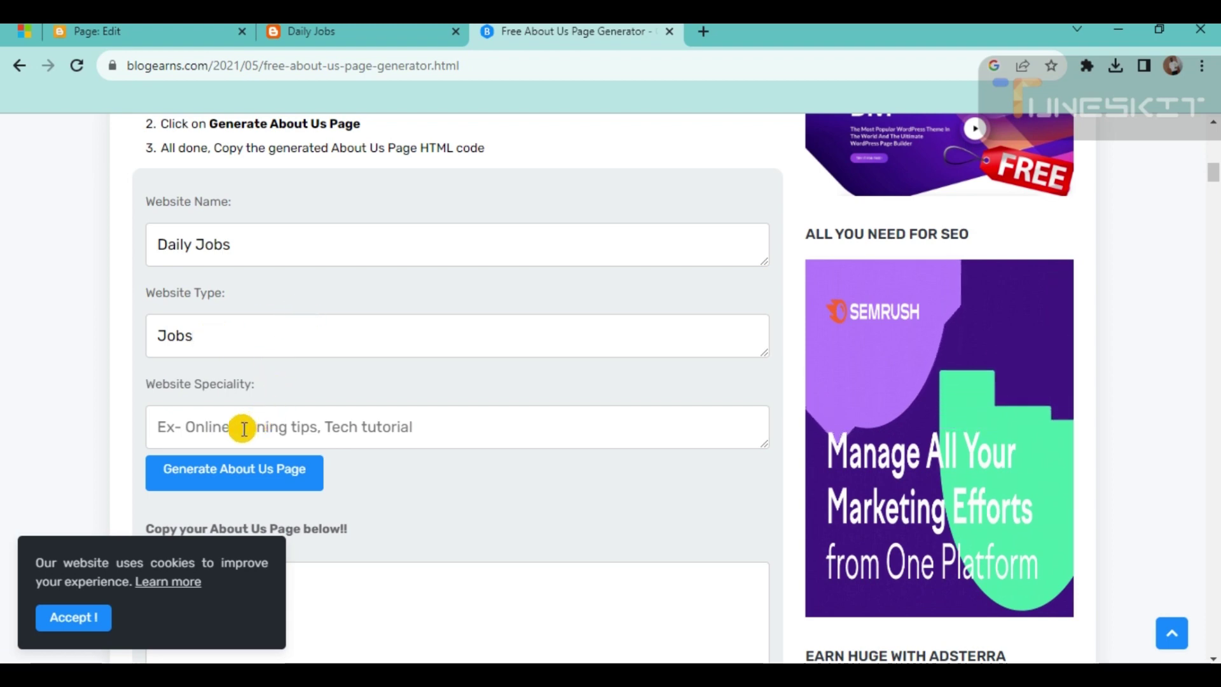
Step: Set the website speciality to "Jobs" and generate the About Us page, dismissing the site's alert
scroll(244, 428, "down", 1)
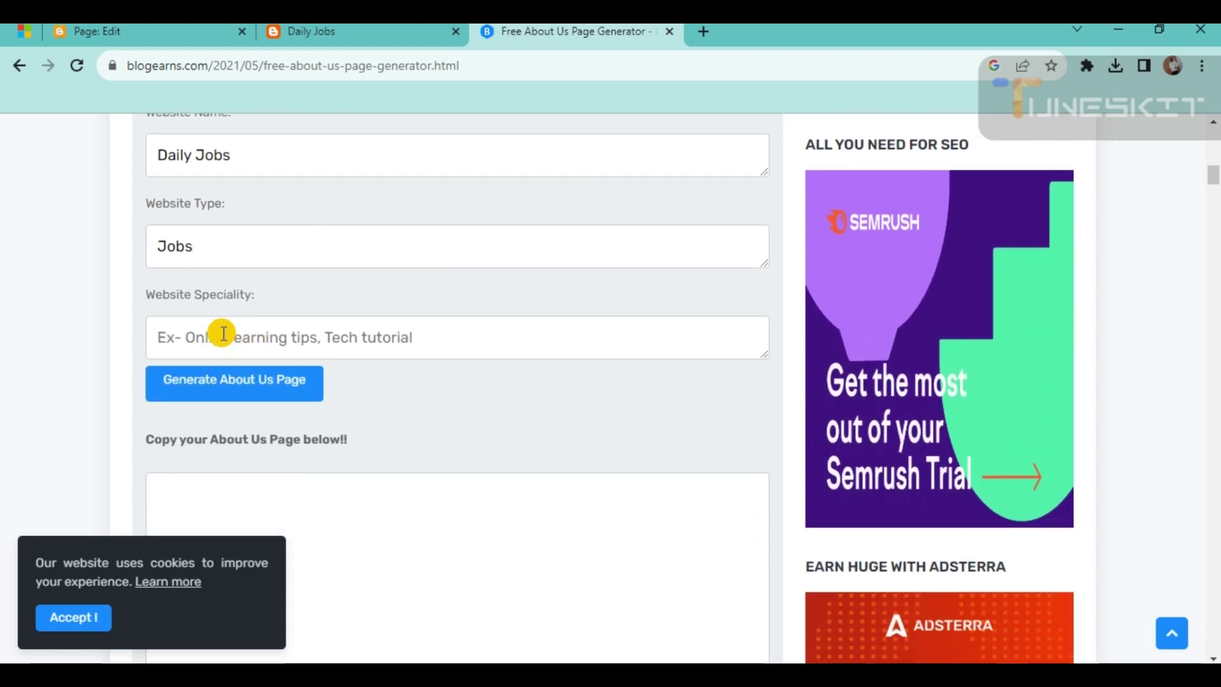
left_click(223, 334)
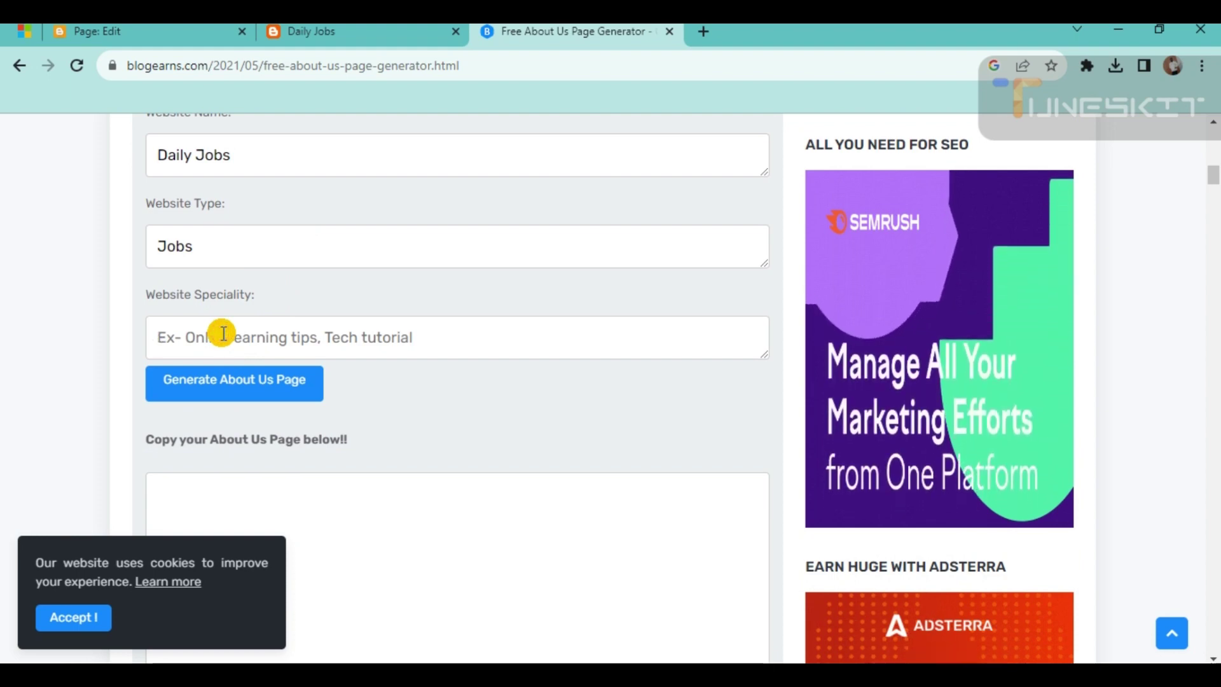
type("Jobs")
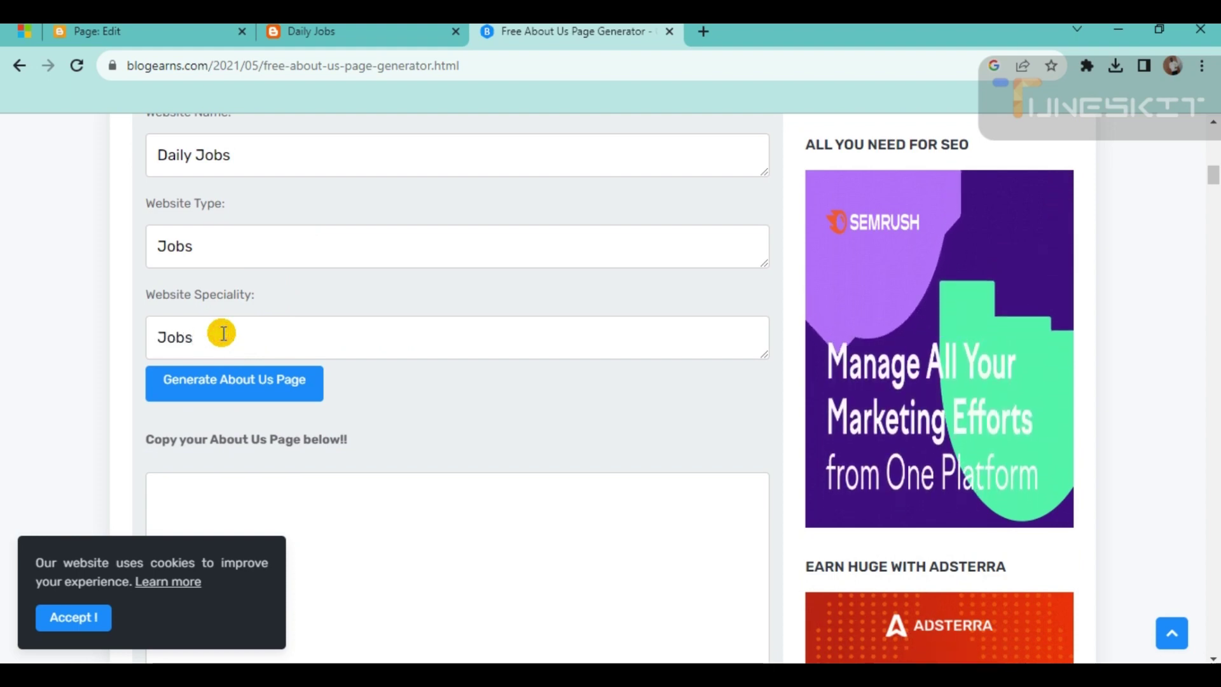
left_click(221, 385)
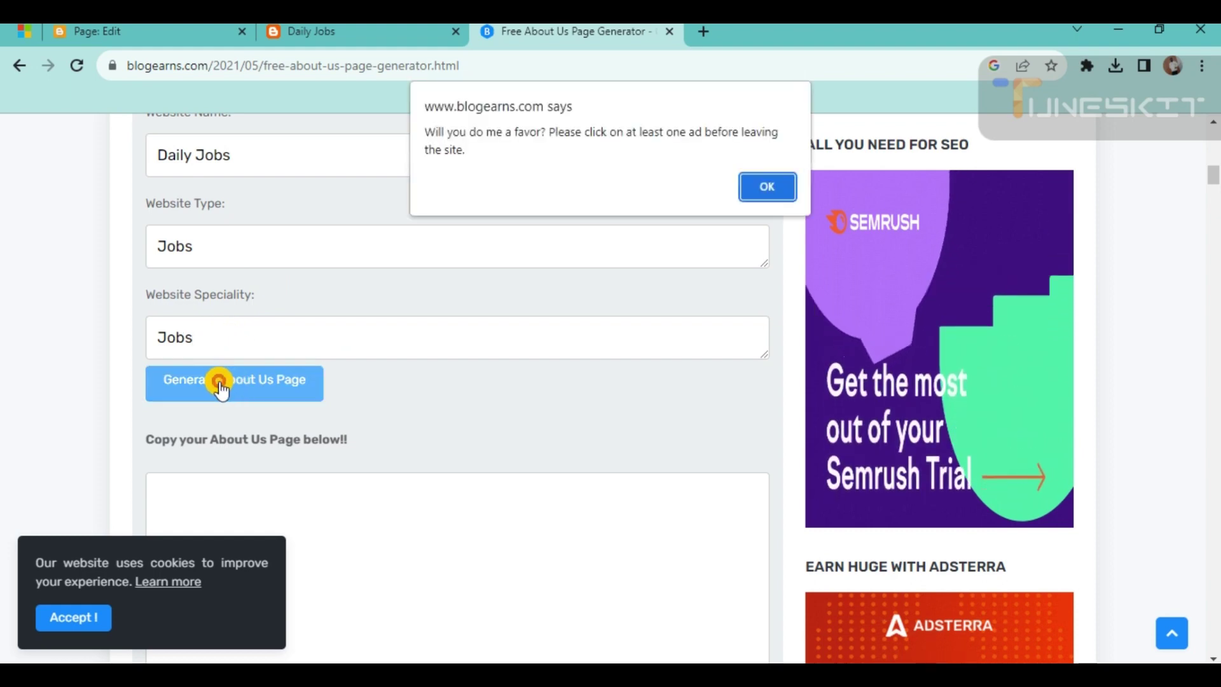
left_click(767, 188)
Step: Copy the formatted About Us sample text, from the "About Us!" heading through "Have a nice day!"
scroll(255, 350, "down", 3)
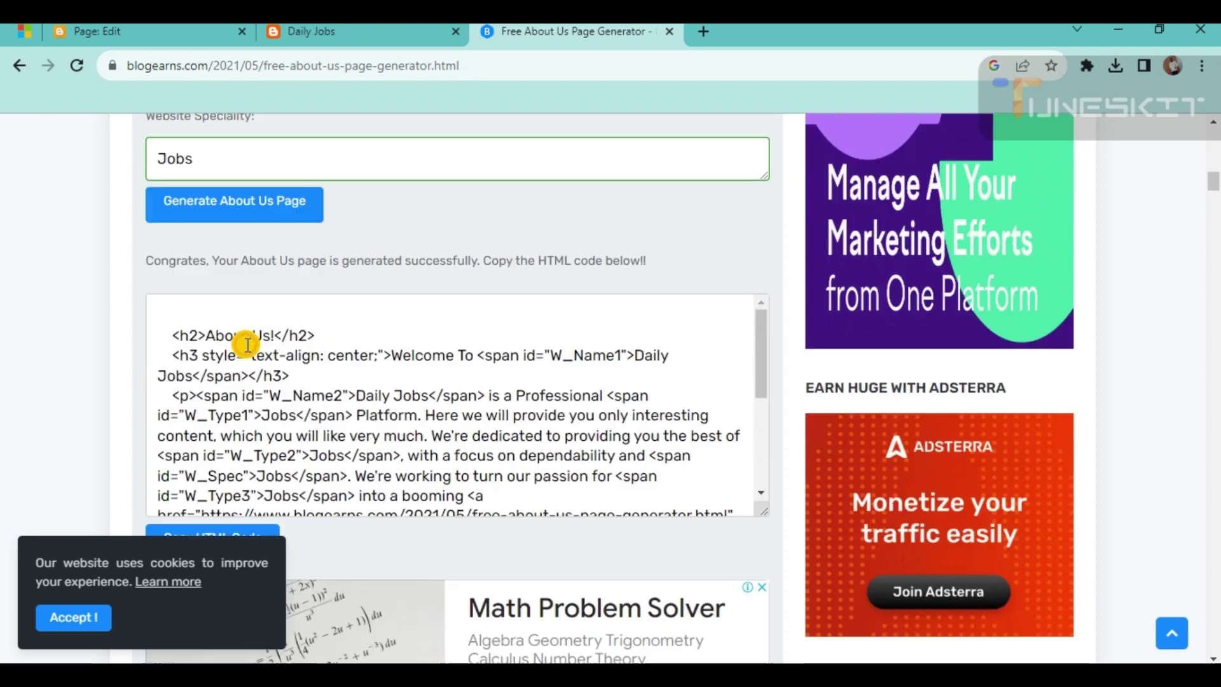
scroll(248, 345, "down", 10)
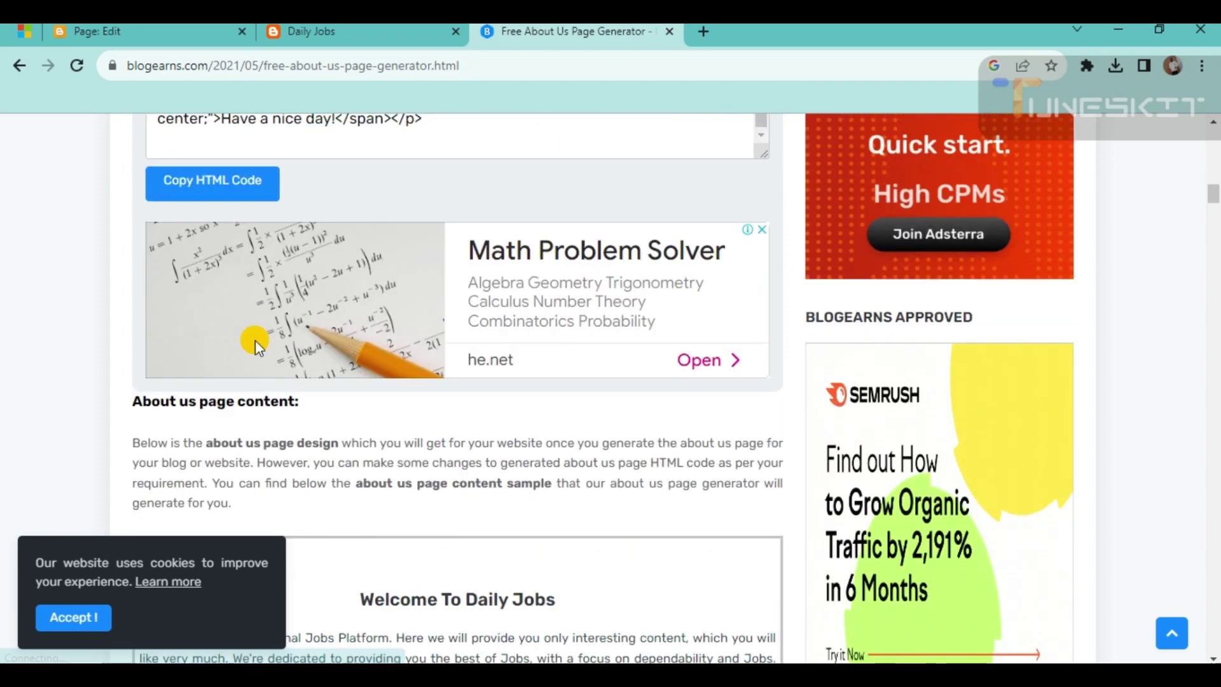
scroll(254, 340, "down", 5)
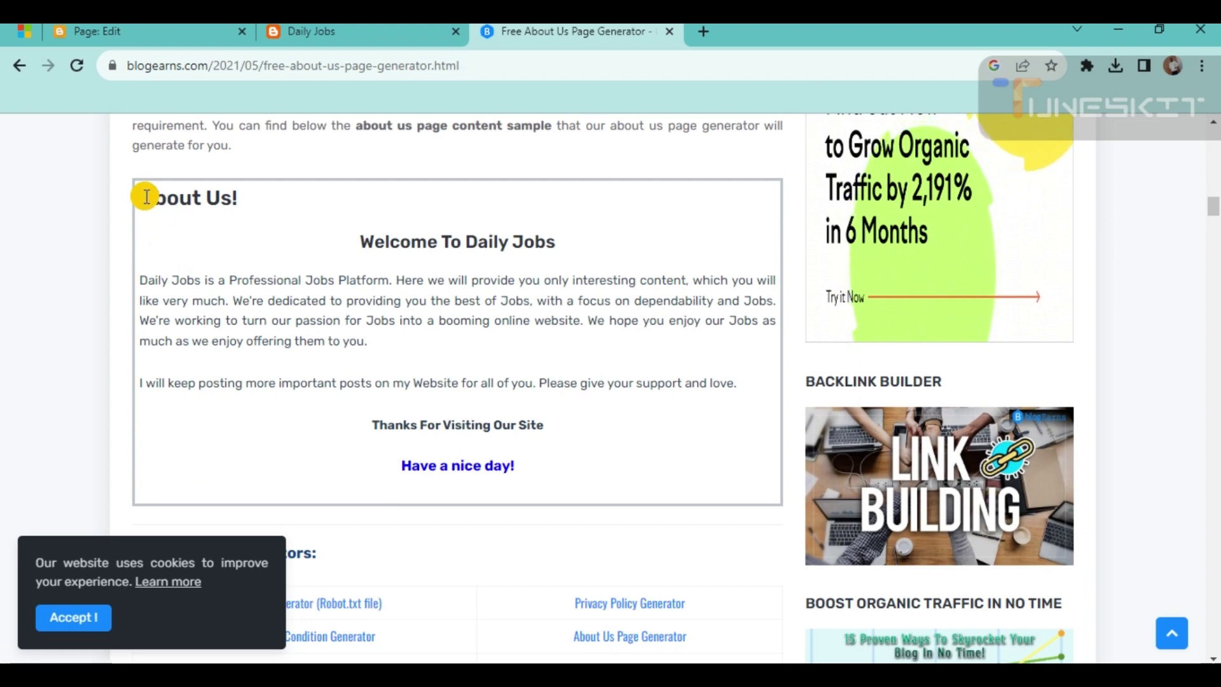
left_click_drag(140, 196, 611, 486)
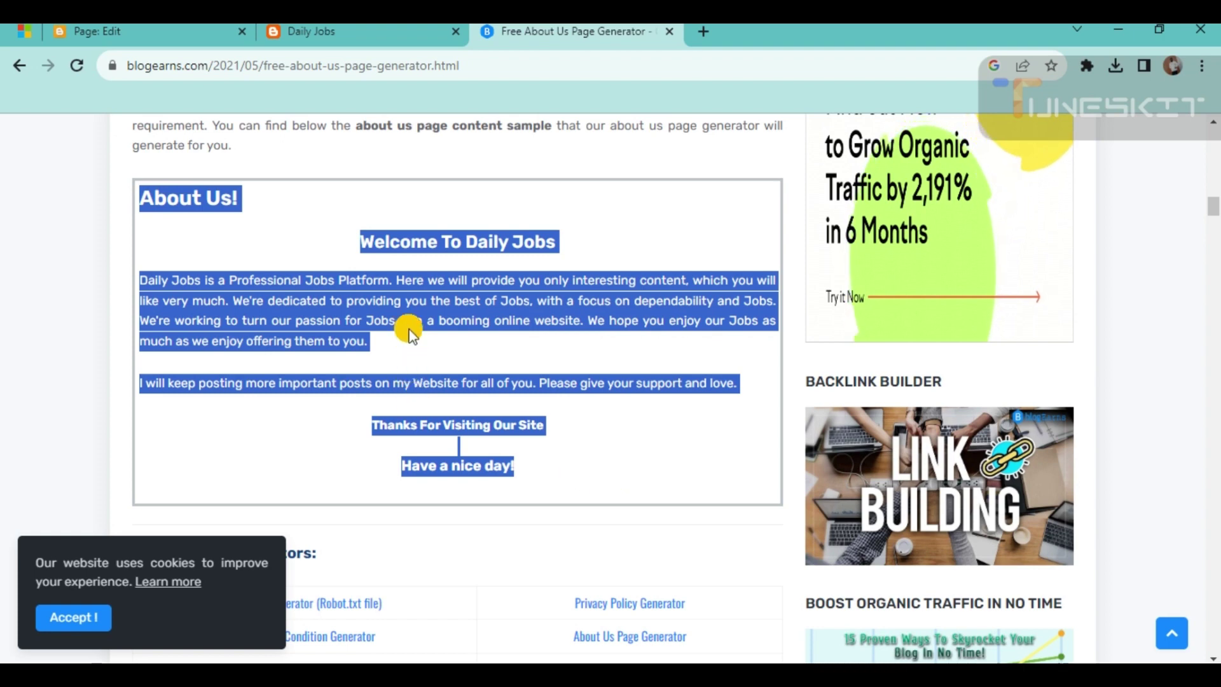
right_click(409, 307)
left_click(435, 320)
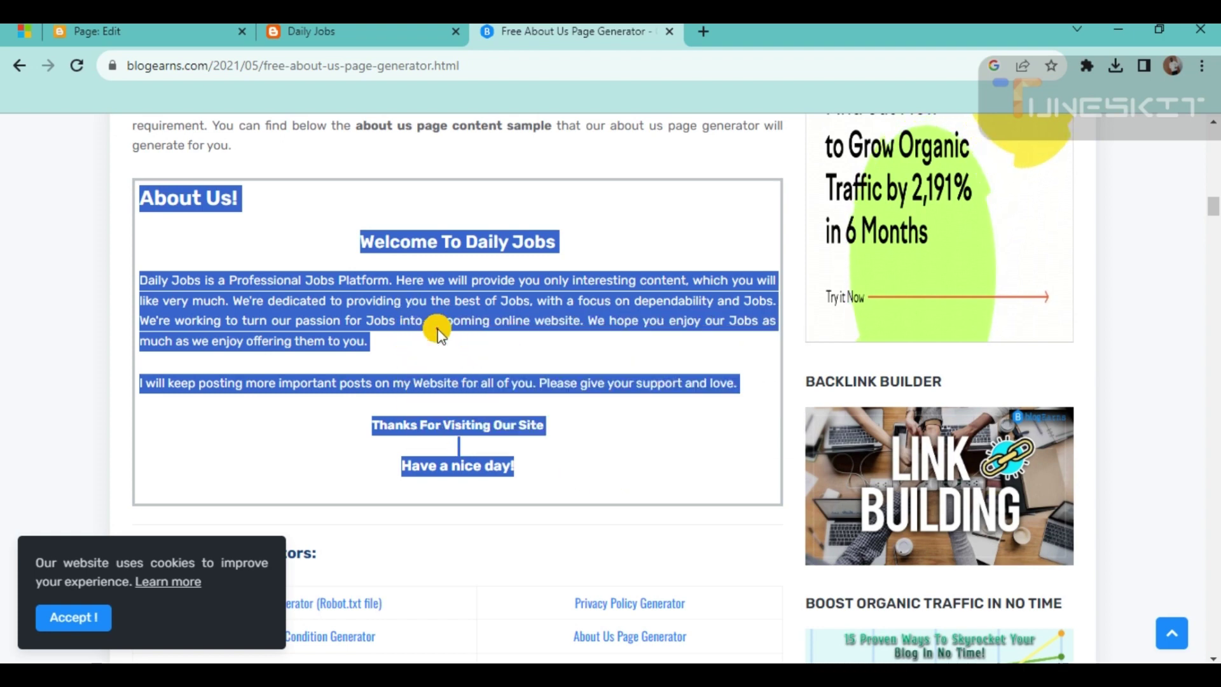
Step: Paste the copied text into the body of the blog's About Us page and publish the page
left_click(237, 29)
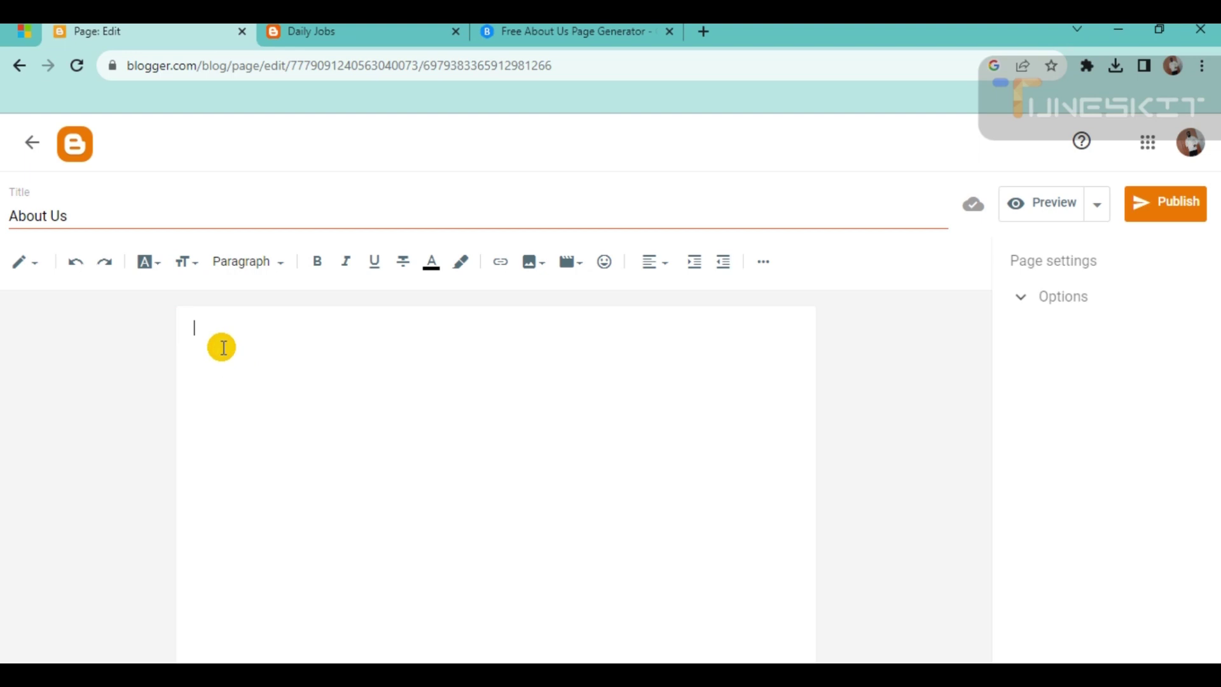
key("ctrl+v")
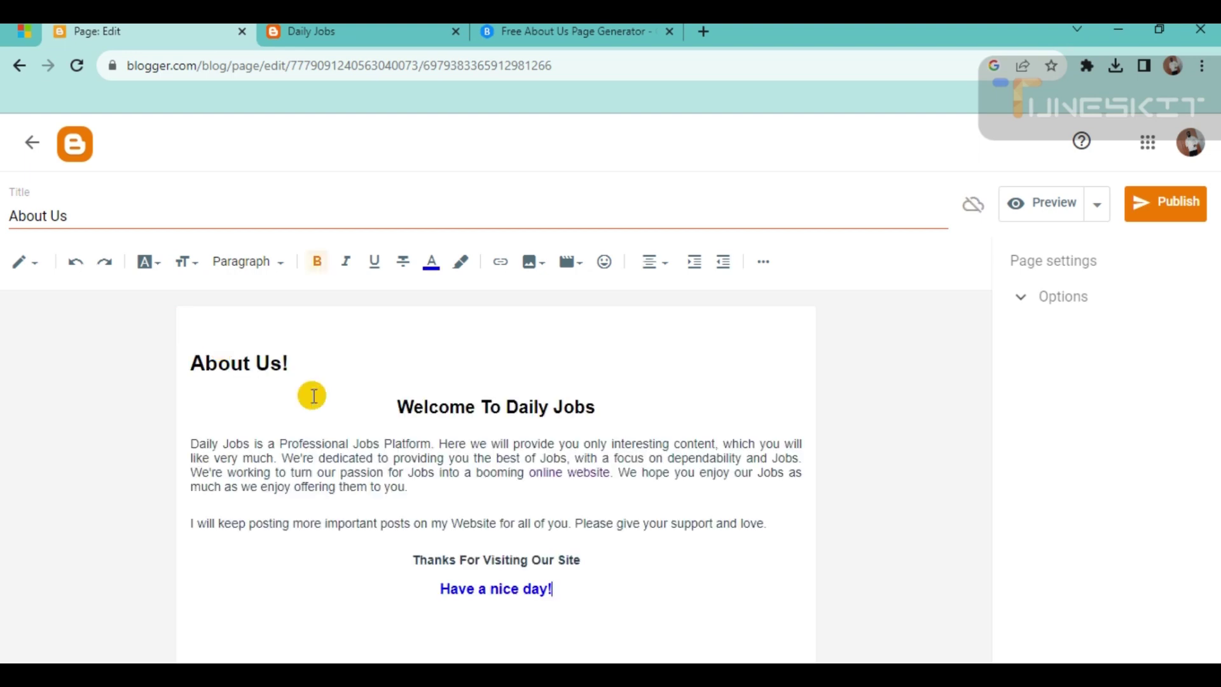
left_click(1169, 204)
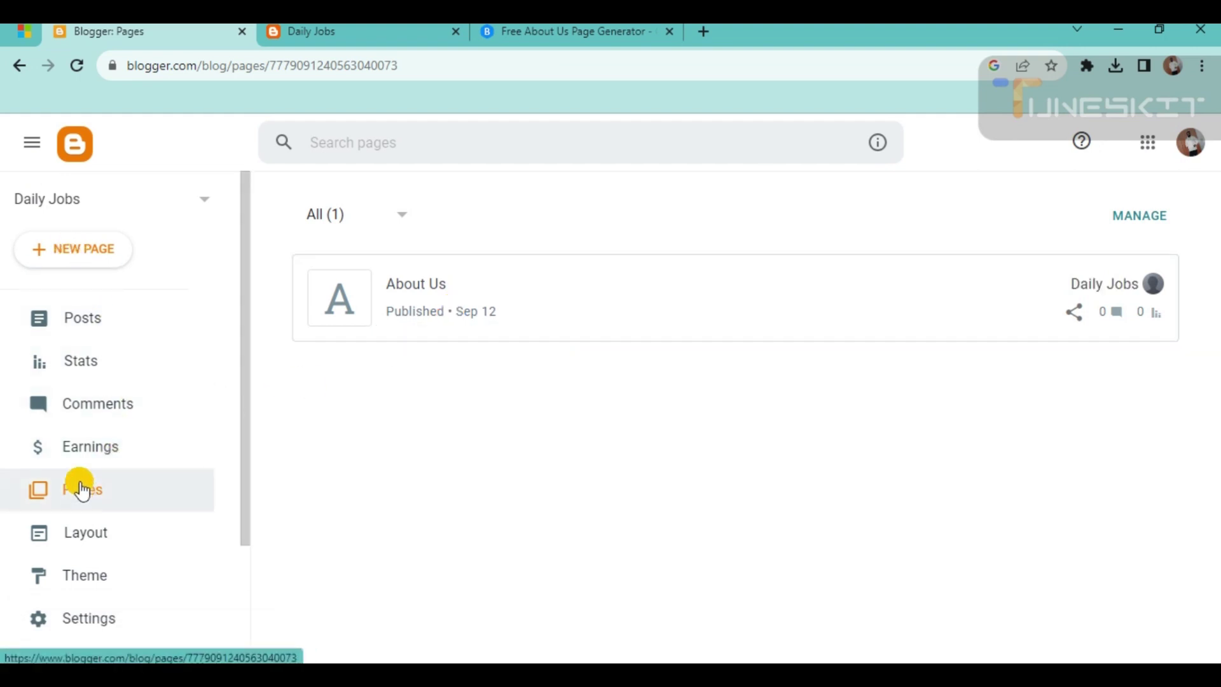
Step: Create a new blog page titled "Terms & Conditions" and place the cursor in its empty body
left_click(71, 253)
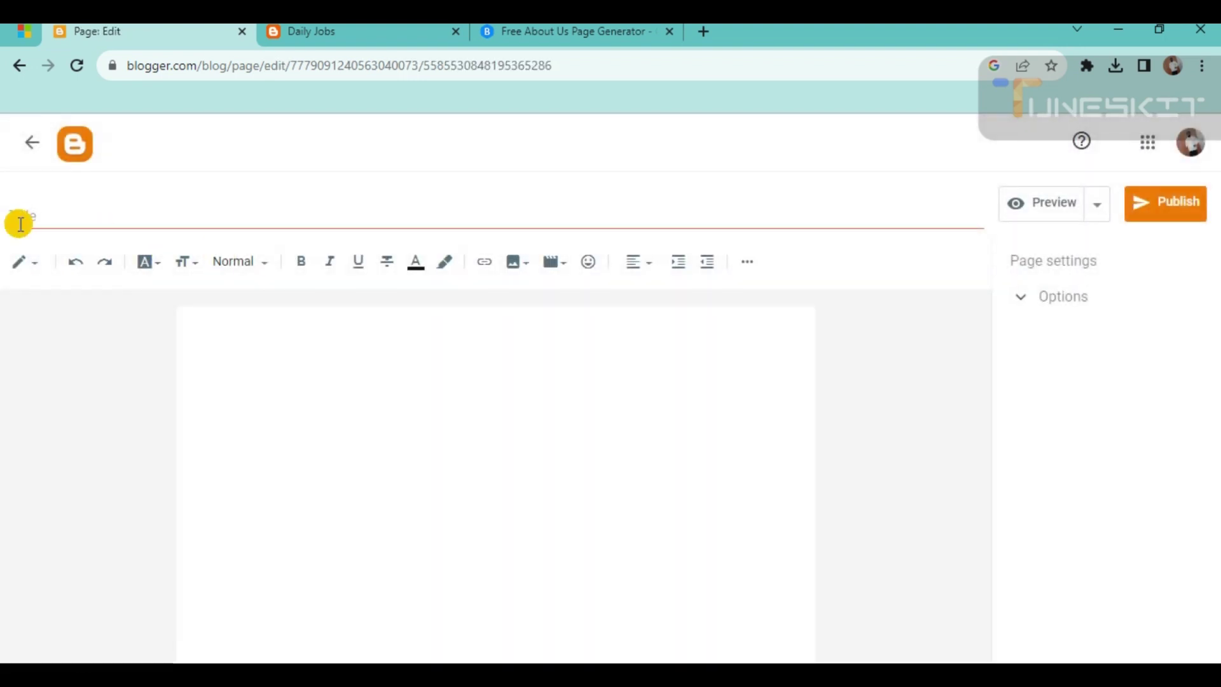
left_click(20, 222)
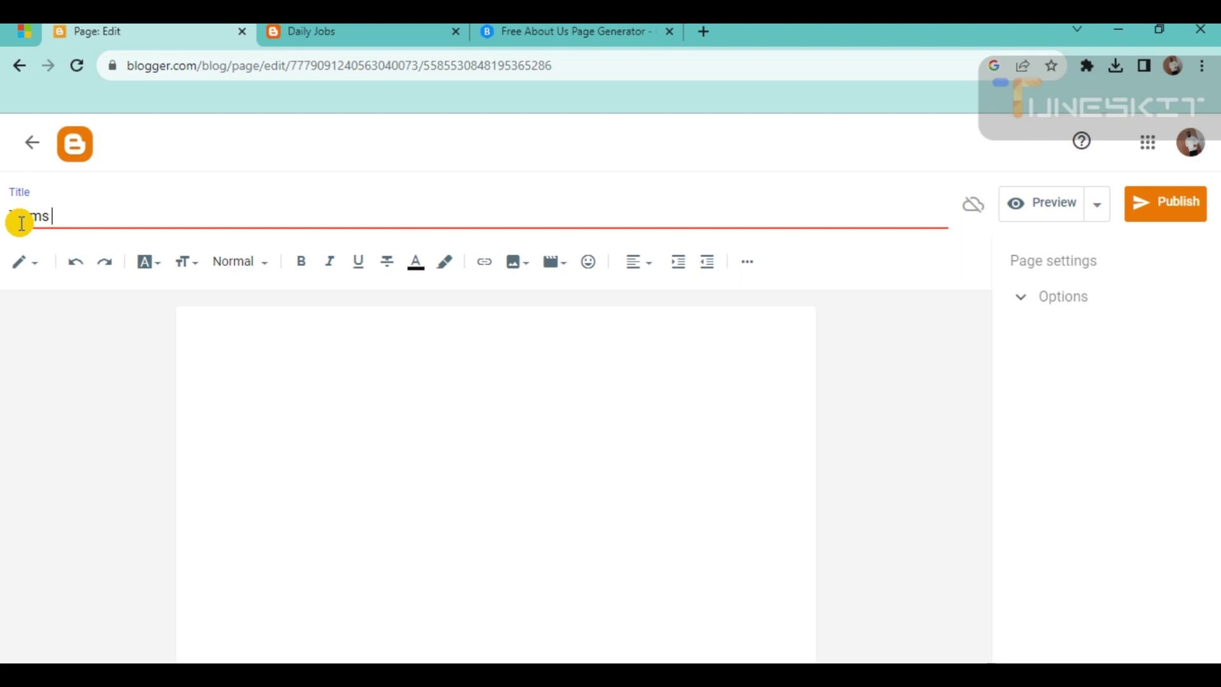
type("Terms & Conditions")
left_click(253, 345)
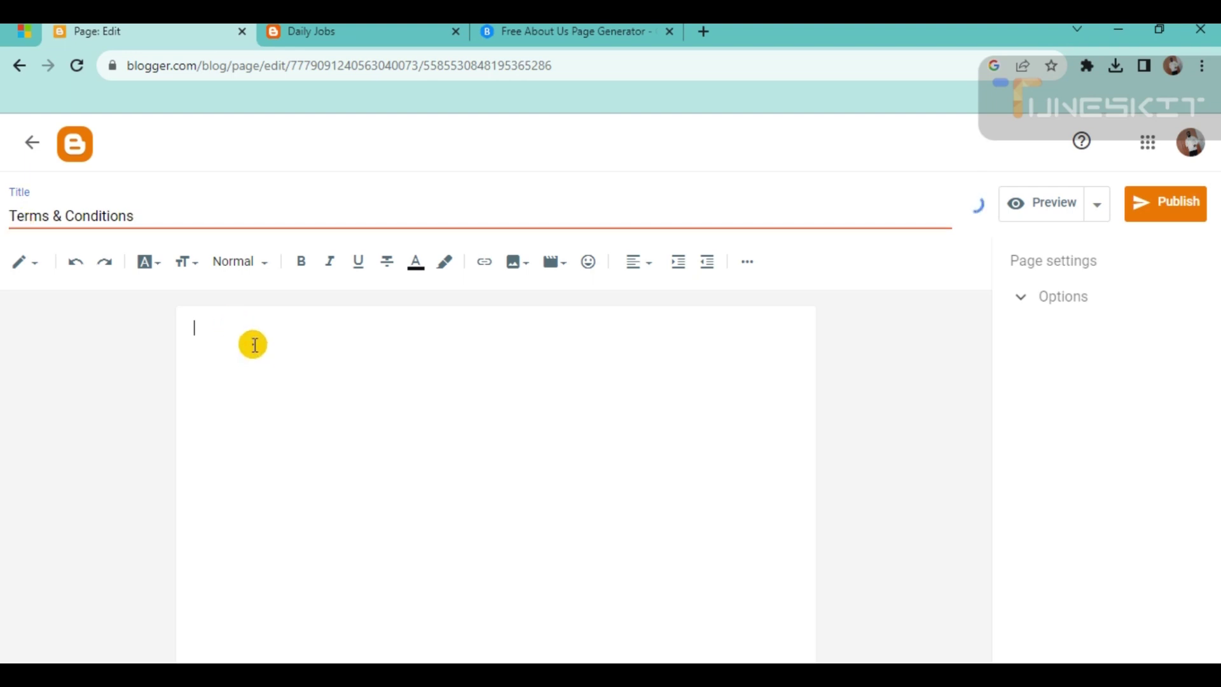
Step: Close the About Us generator, search Google for "terms and conditions page generator" and open the termsandconditionsgenerator.com result
left_click(538, 32)
left_click(669, 31)
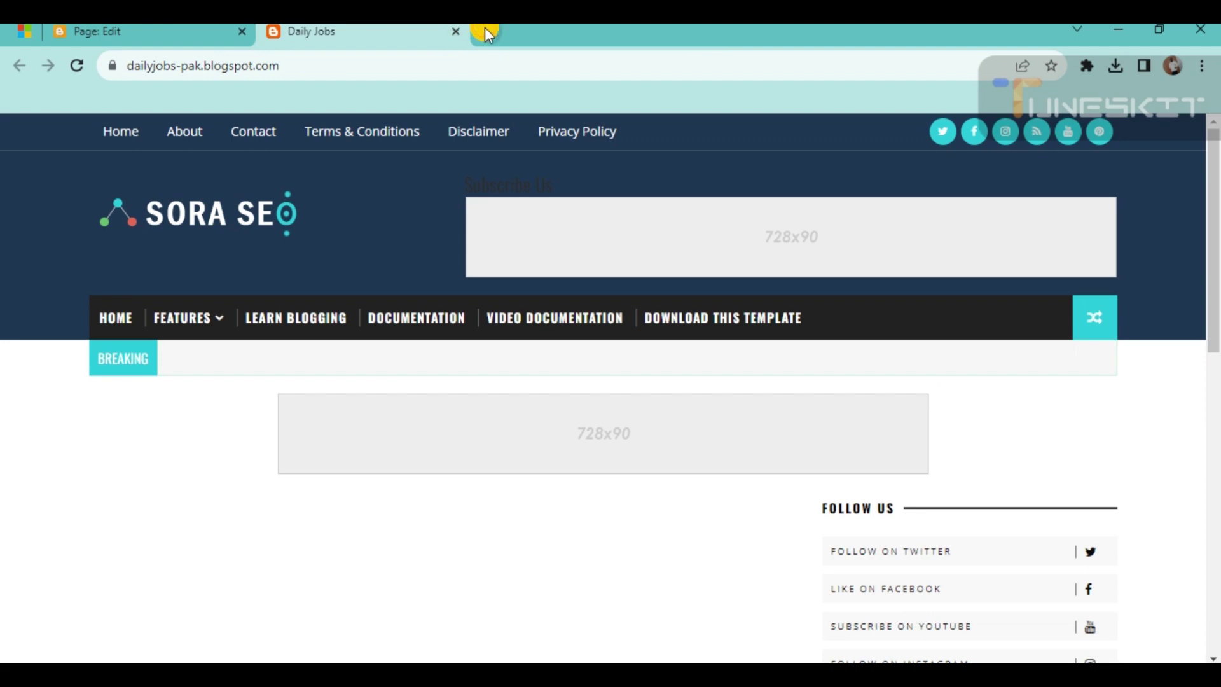
left_click(485, 32)
type("ter")
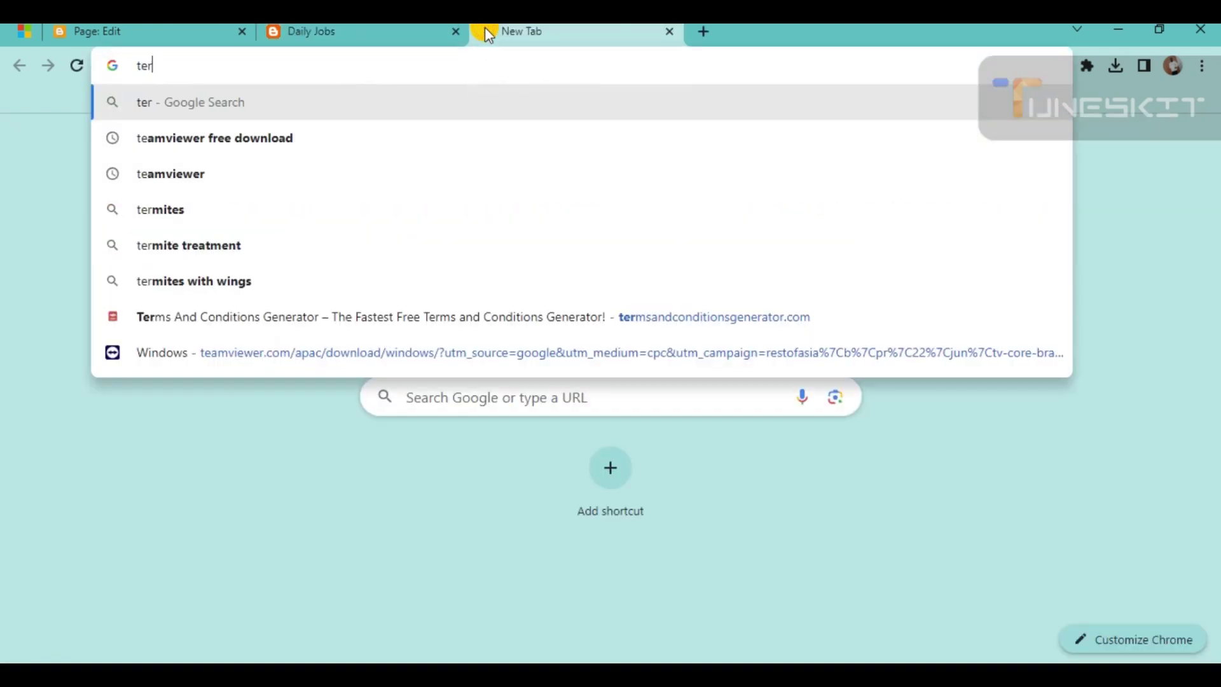
type("m")
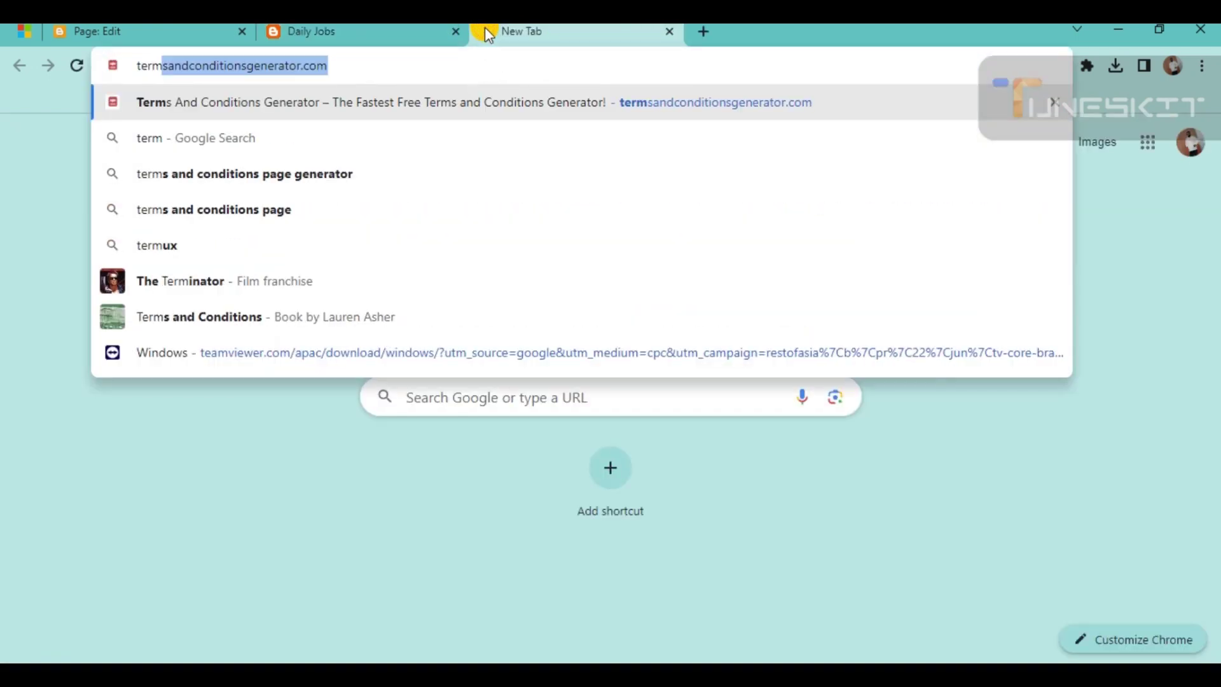
left_click(299, 177)
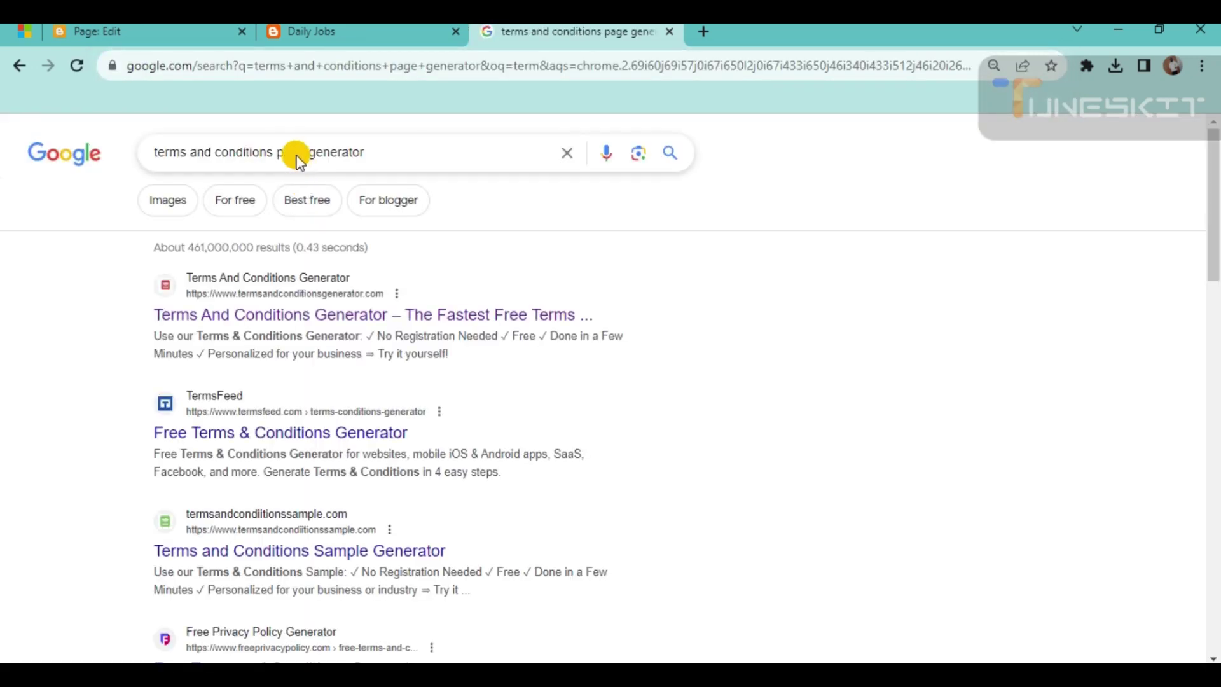
left_click(268, 318)
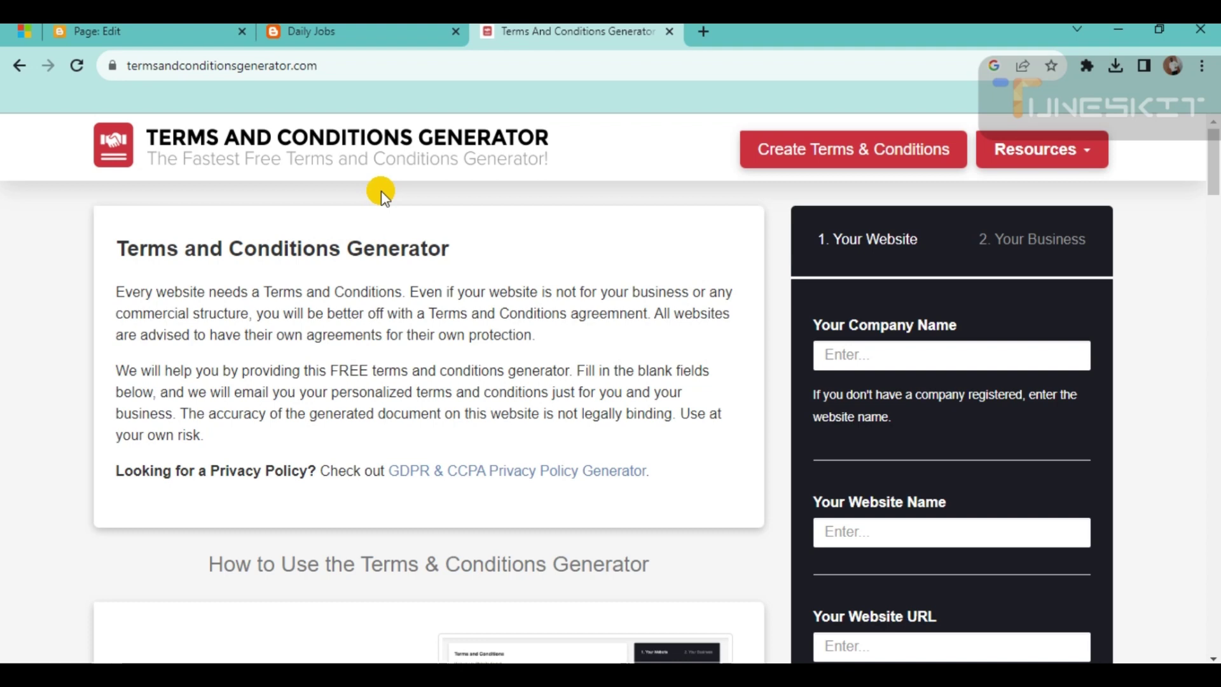
Step: Fill in "Daily Jobs" as both the company name and the website name in the terms generator form
scroll(898, 341, "down", 1)
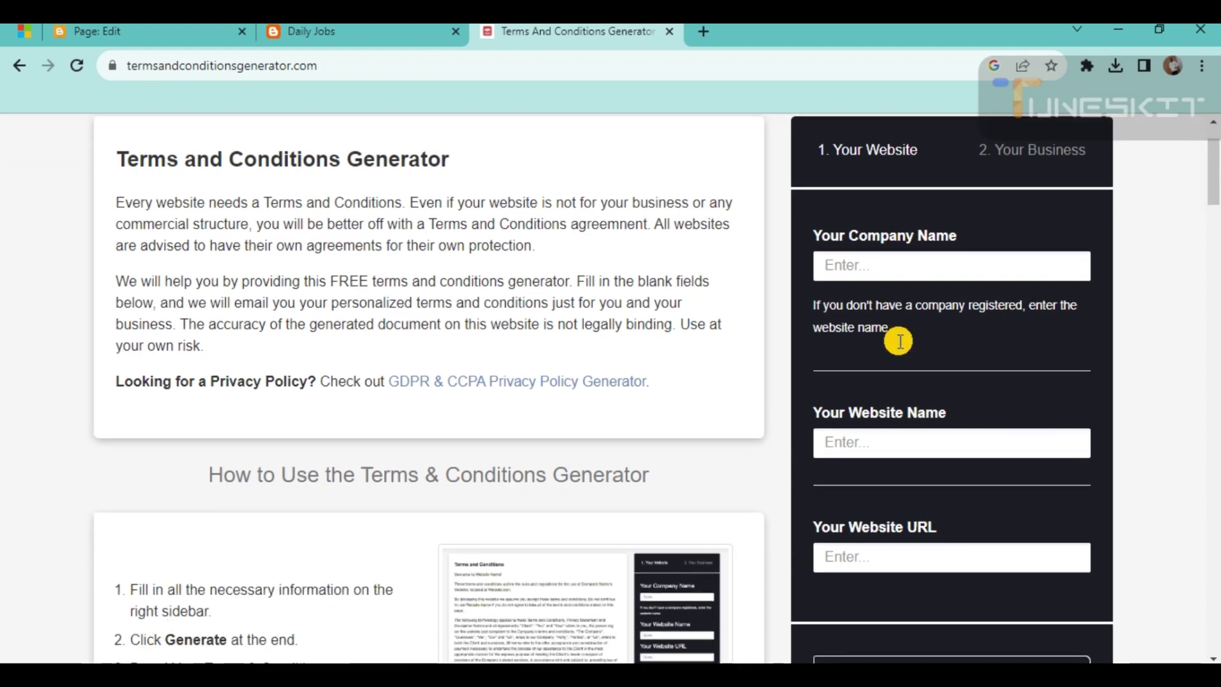
left_click(871, 270)
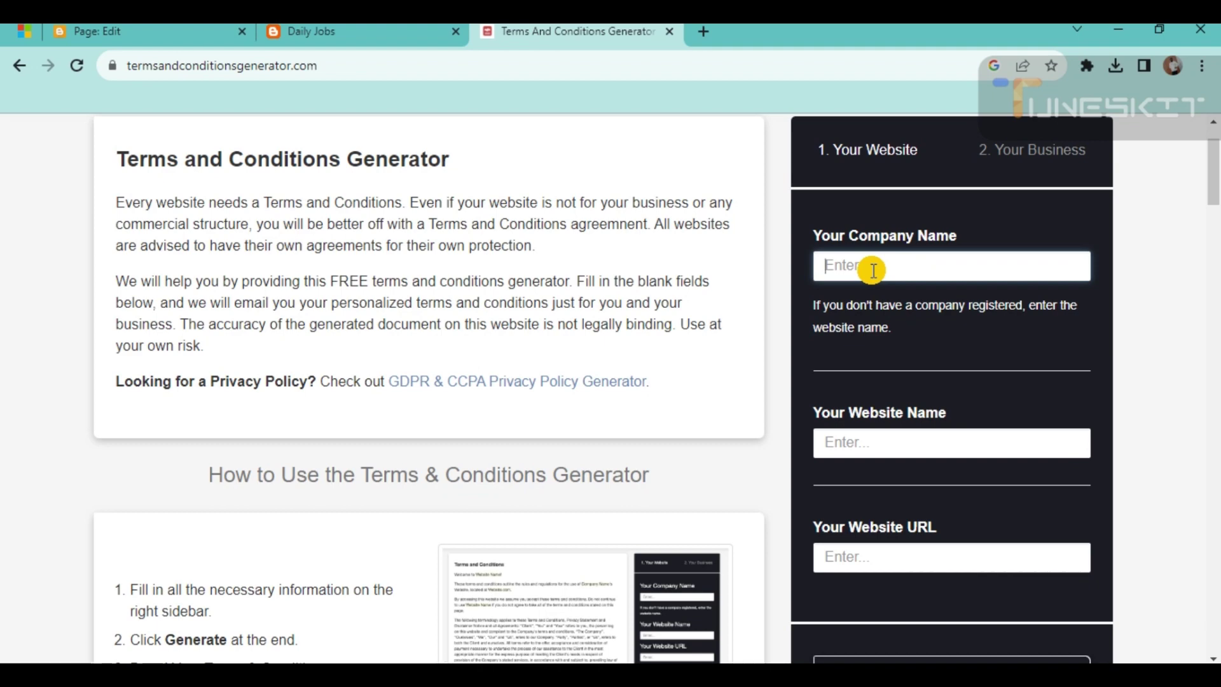
type("Daily Jobs")
left_click(863, 440)
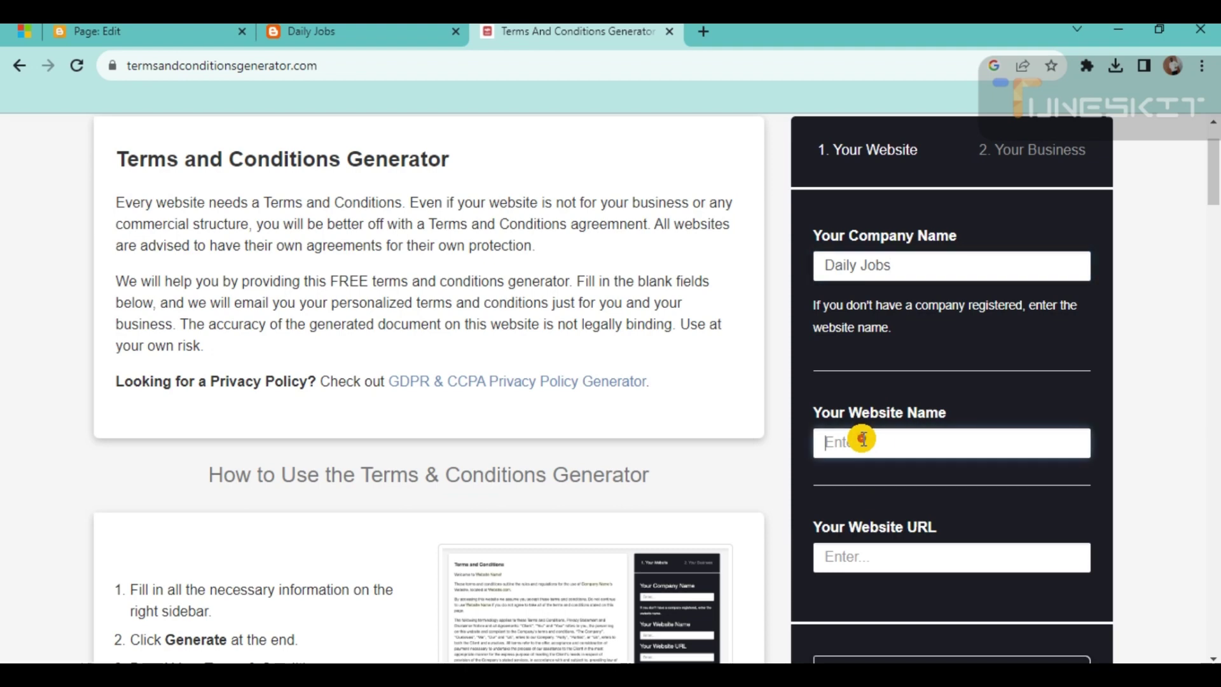
type("Daily Jobs")
scroll(864, 437, "down", 4)
scroll(887, 418, "up", 1)
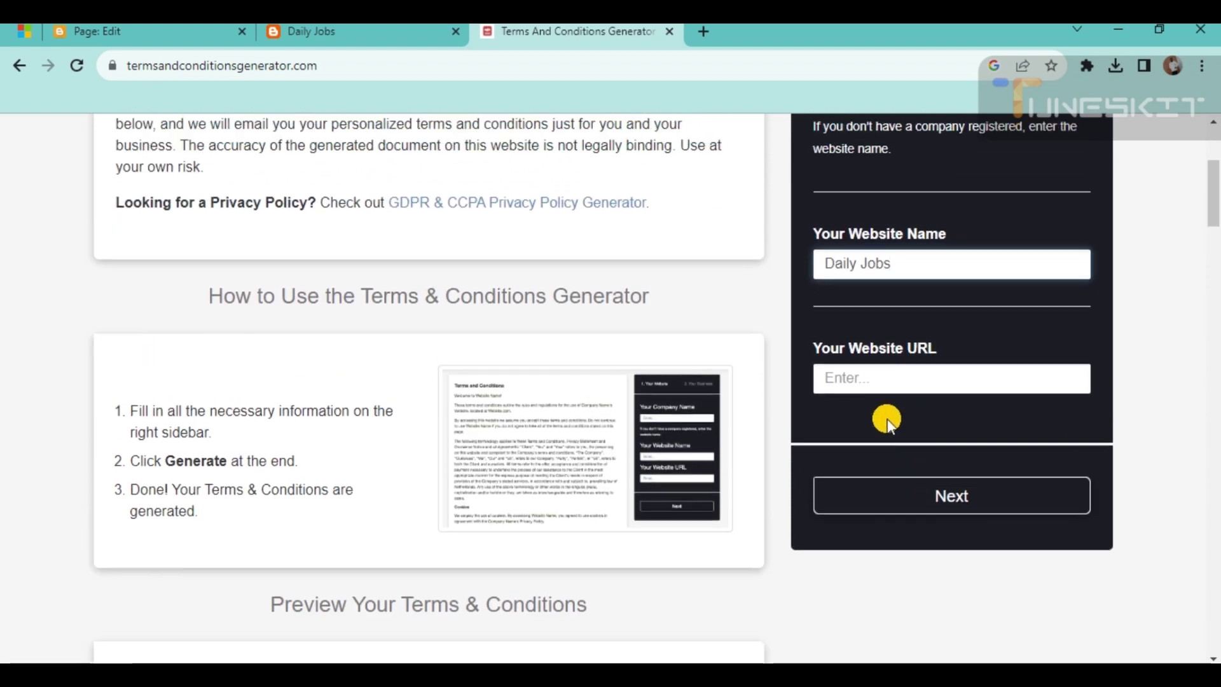
left_click(863, 384)
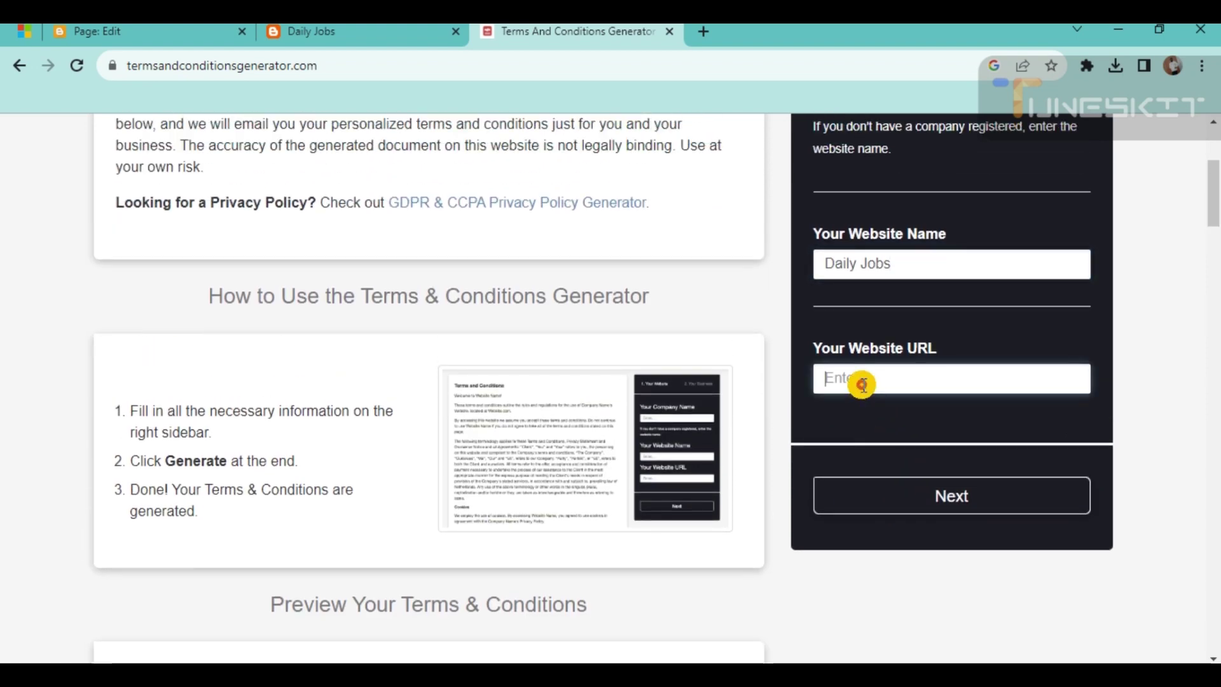
left_click(322, 27)
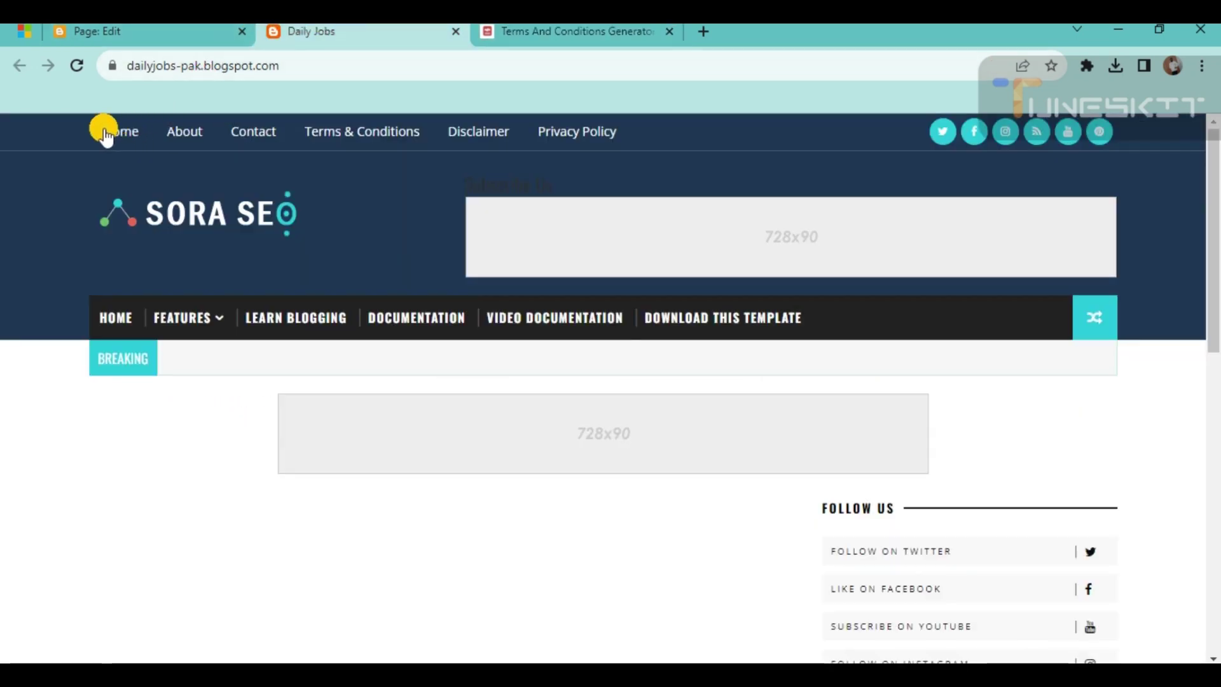
left_click(213, 68)
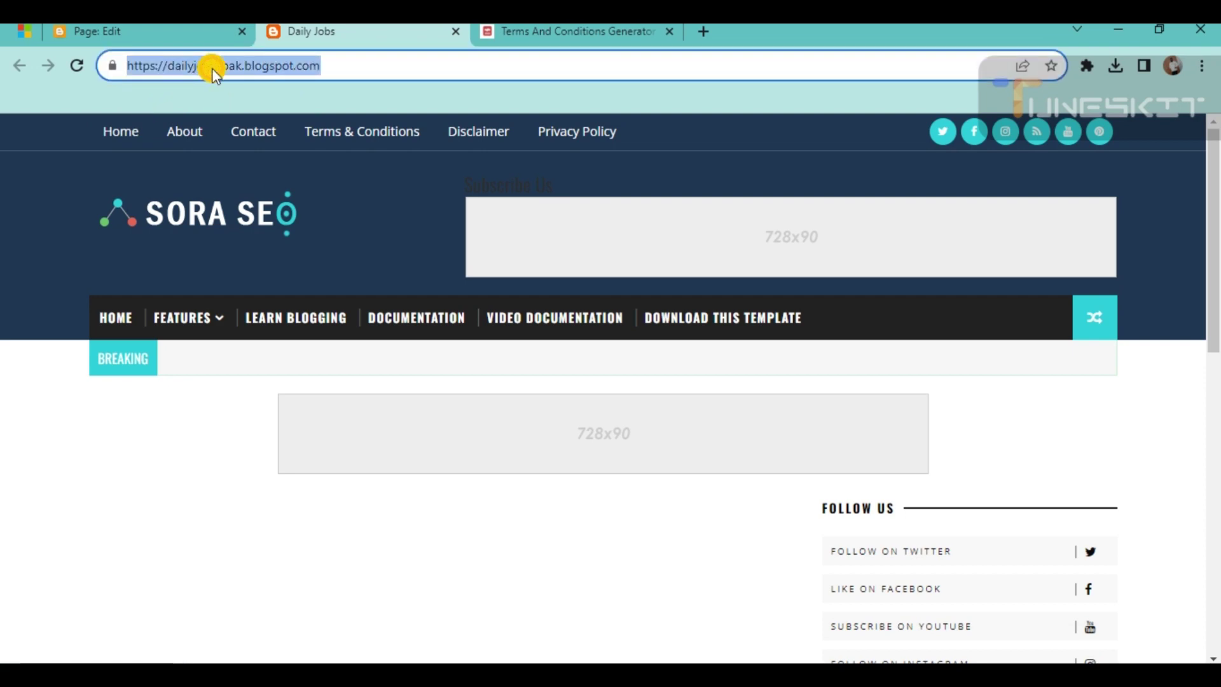
key("ctrl+c")
left_click(566, 31)
left_click(901, 381)
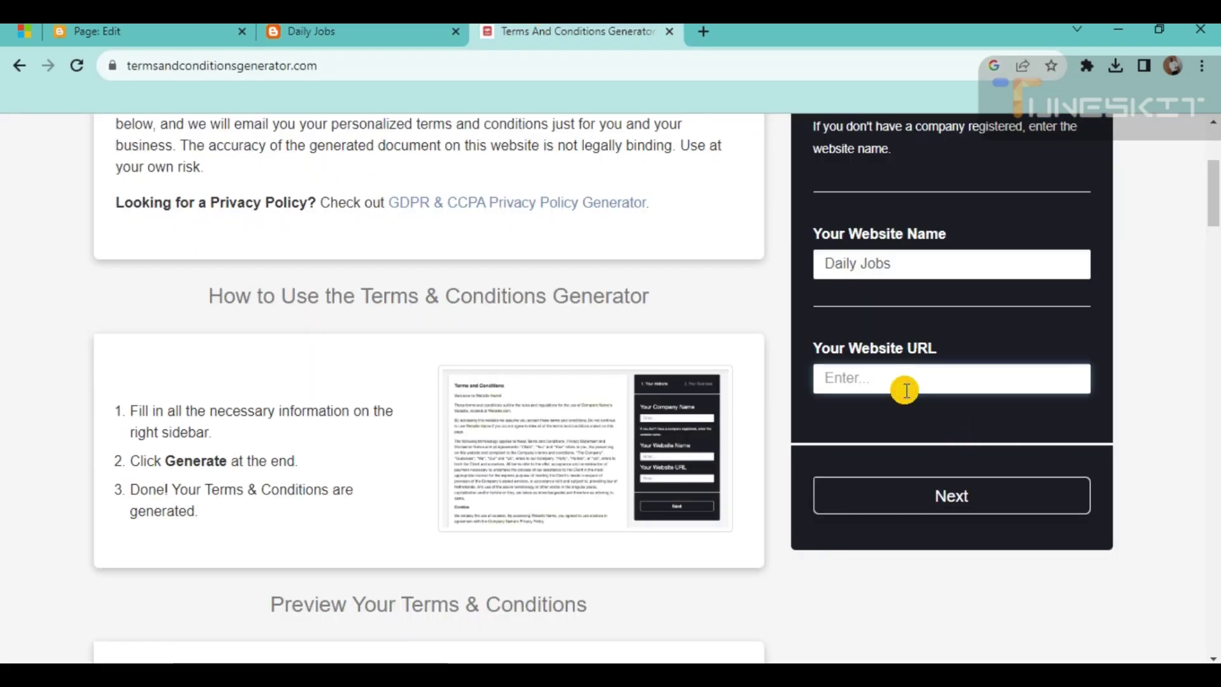
key("ctrl+v")
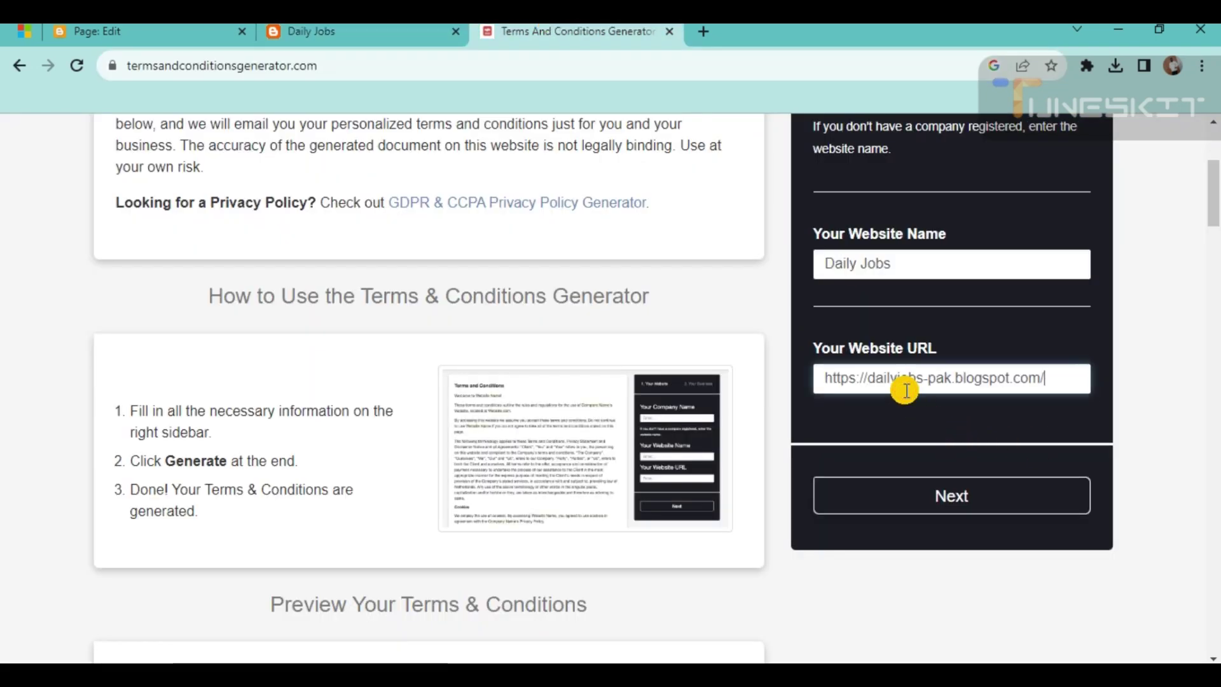
left_click(941, 502)
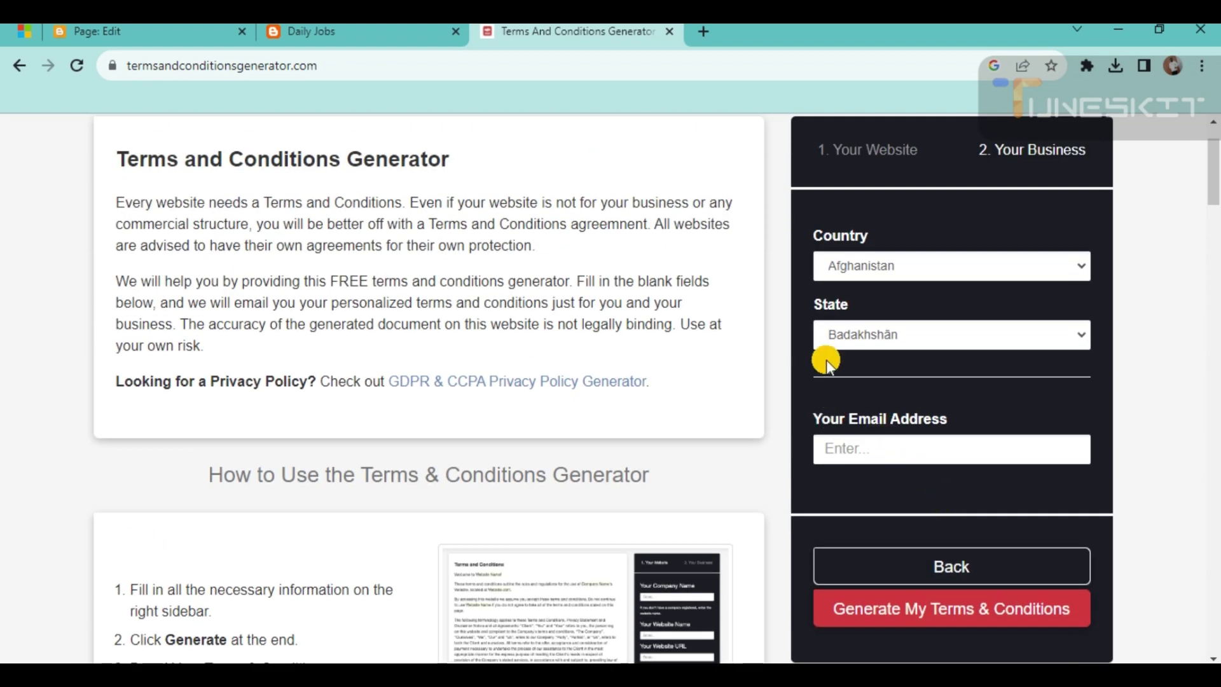
Step: Set the country to Pakistan and the state to Punjab, enter the contact e-mail address, and generate the terms and conditions
left_click(880, 272)
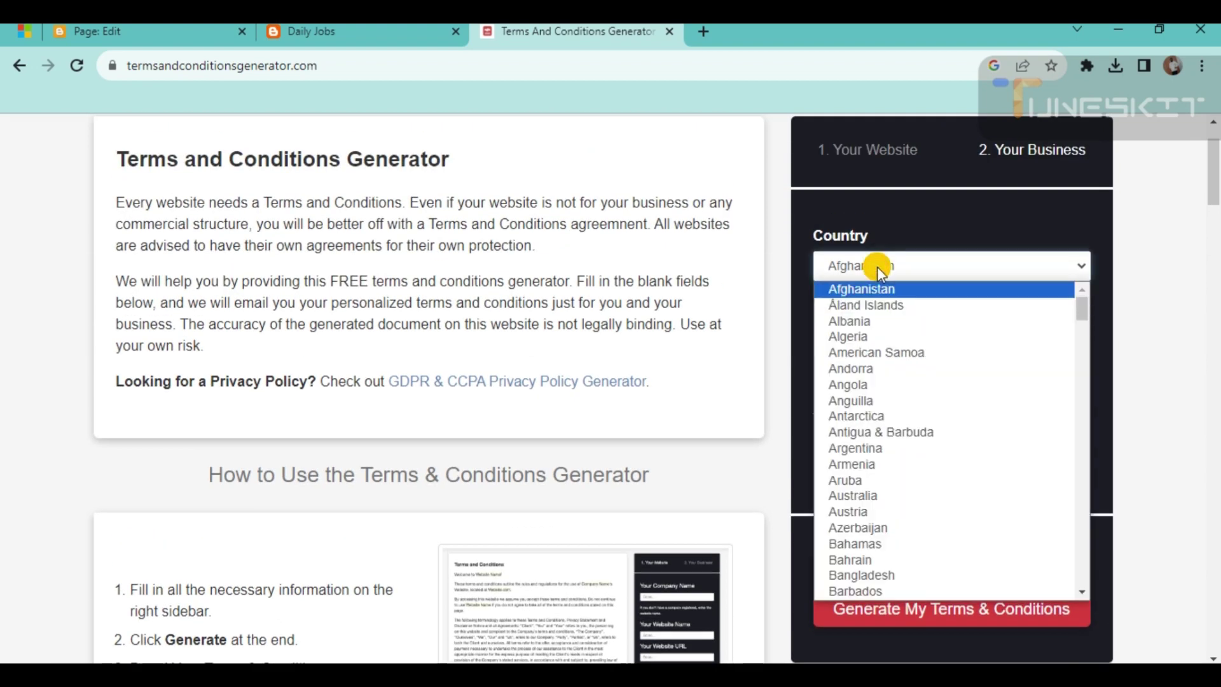
key("p")
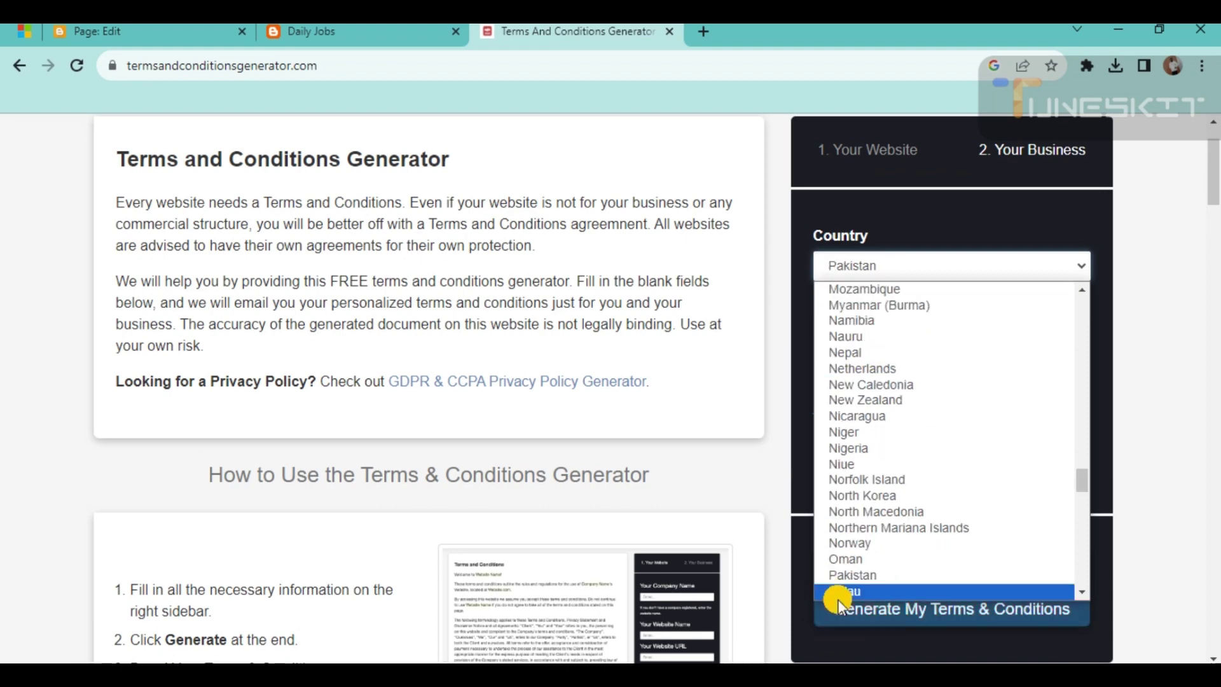
left_click(852, 588)
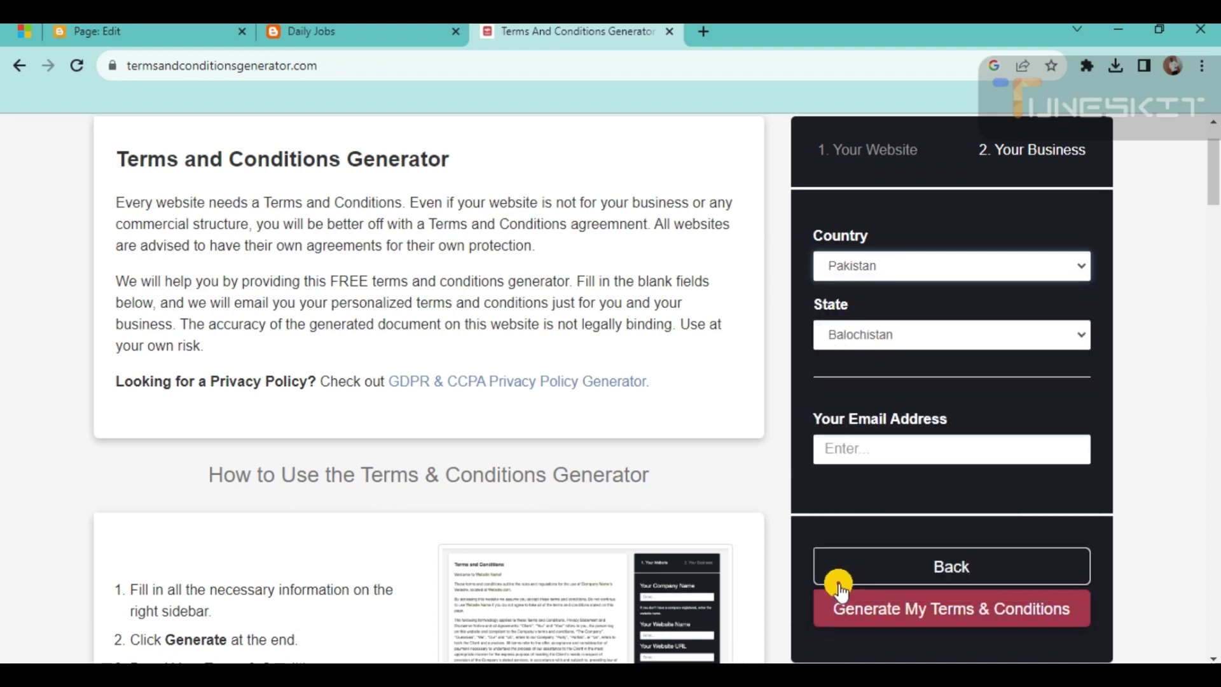
left_click(866, 335)
left_click(852, 405)
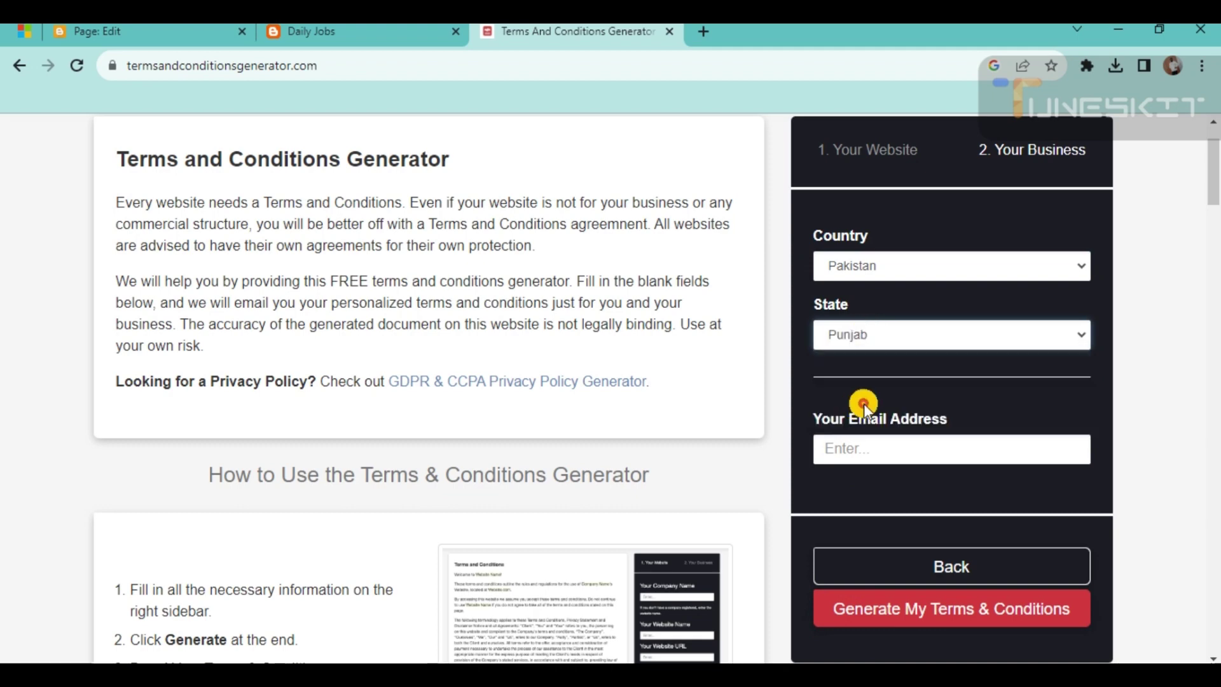
left_click(852, 454)
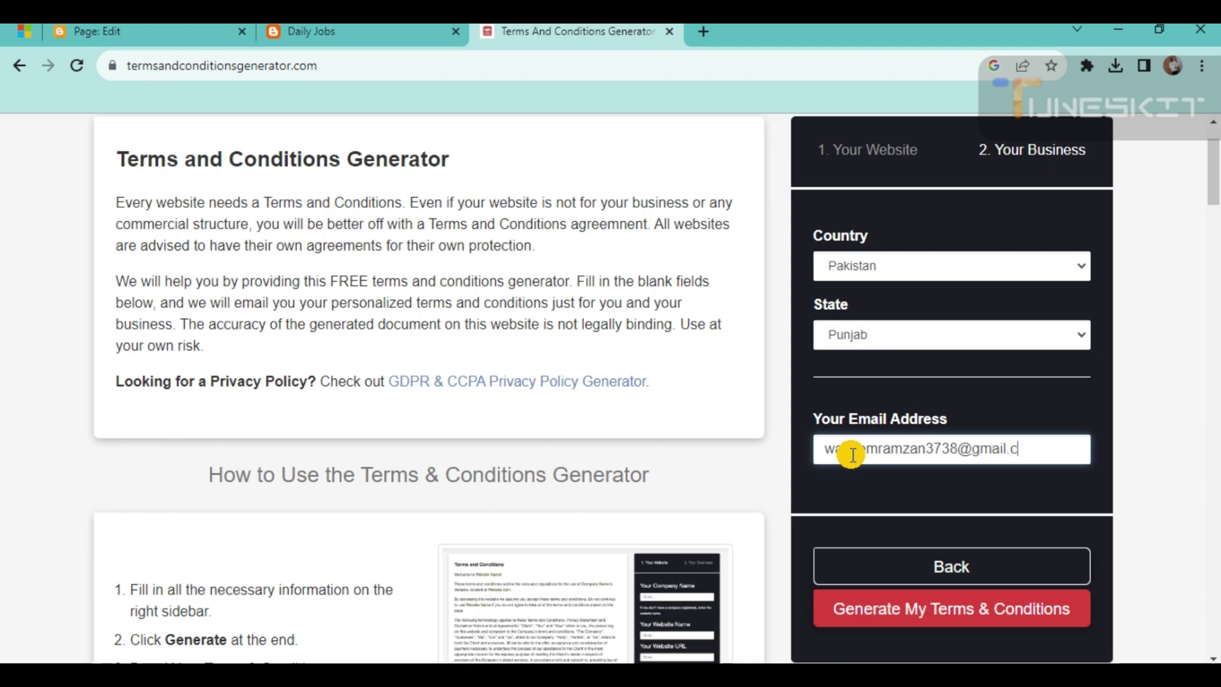
scroll(852, 454, "down", 1)
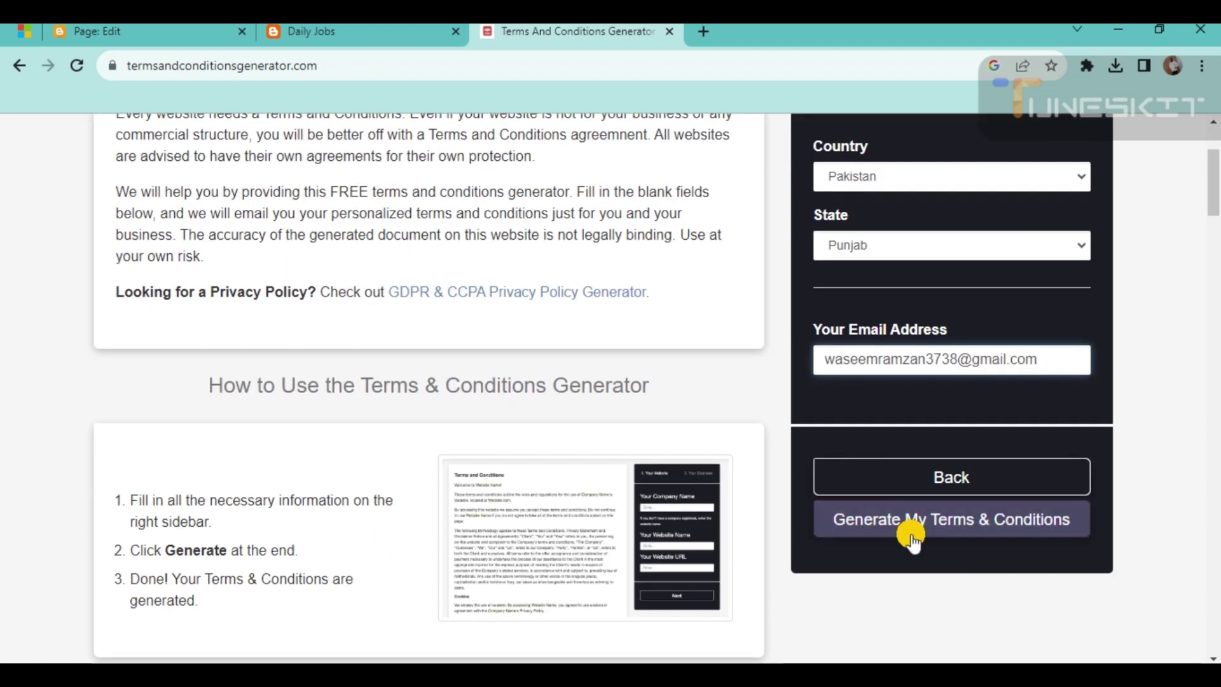
left_click(905, 531)
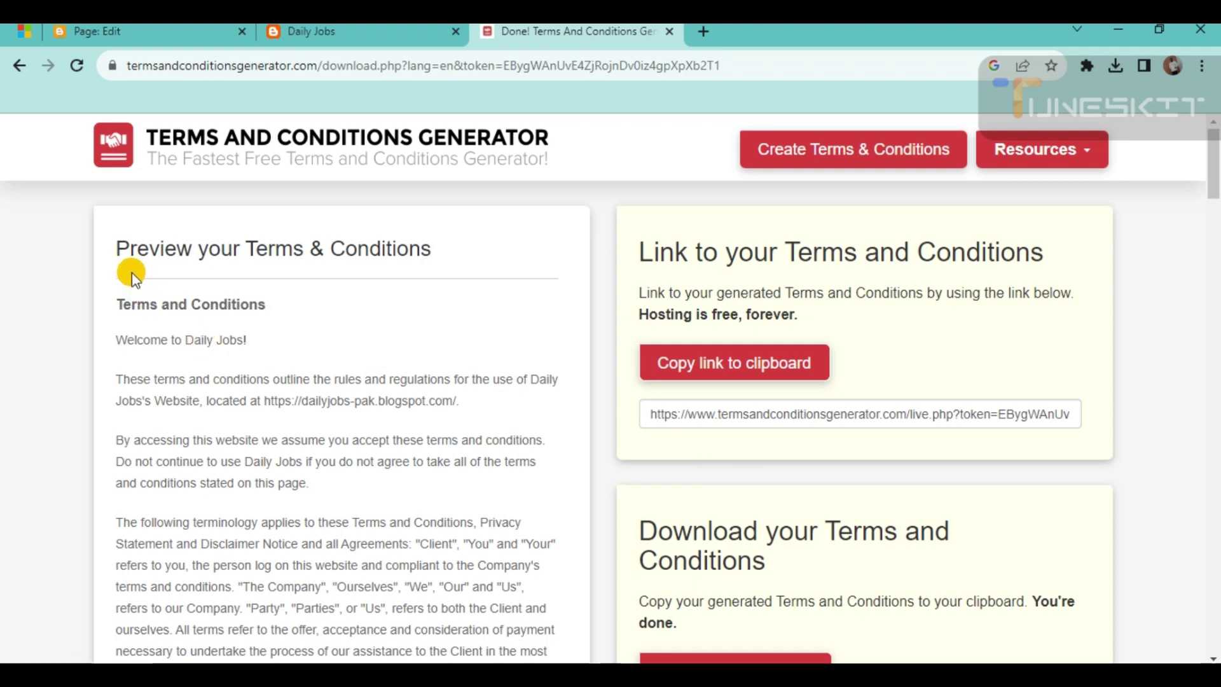
Step: Copy the whole generated text from the "Terms and Conditions" heading through the final disclaimer paragraph
scroll(130, 283, "down", 2)
left_click_drag(116, 216, 547, 675)
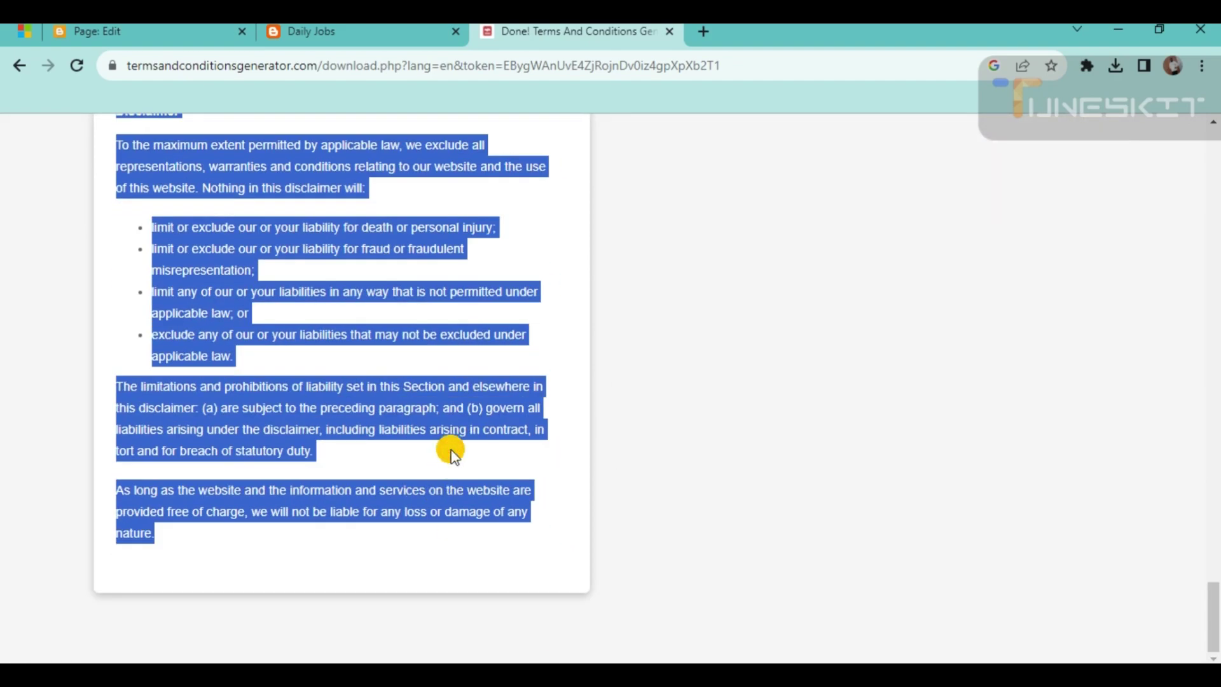
right_click(357, 384)
left_click(381, 395)
Step: Try to paste the copied terms into the body of the blog's Terms & Conditions page and check the pasted content
left_click(146, 31)
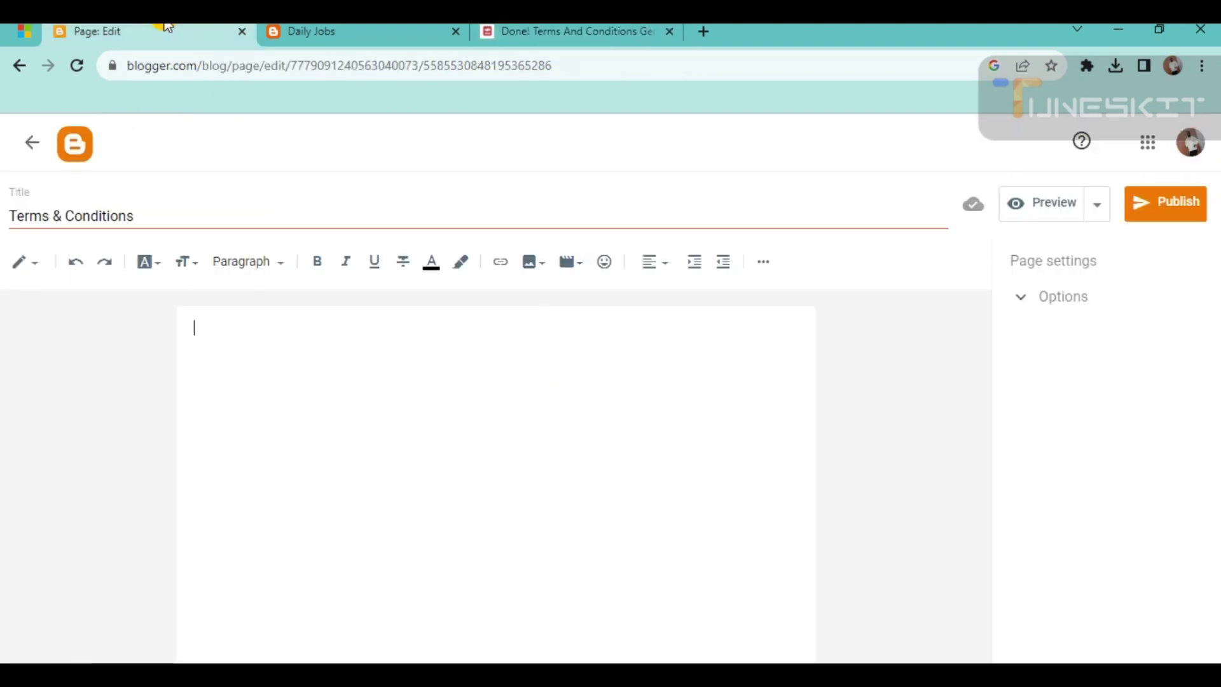
left_click(193, 334)
key("ctrl+v")
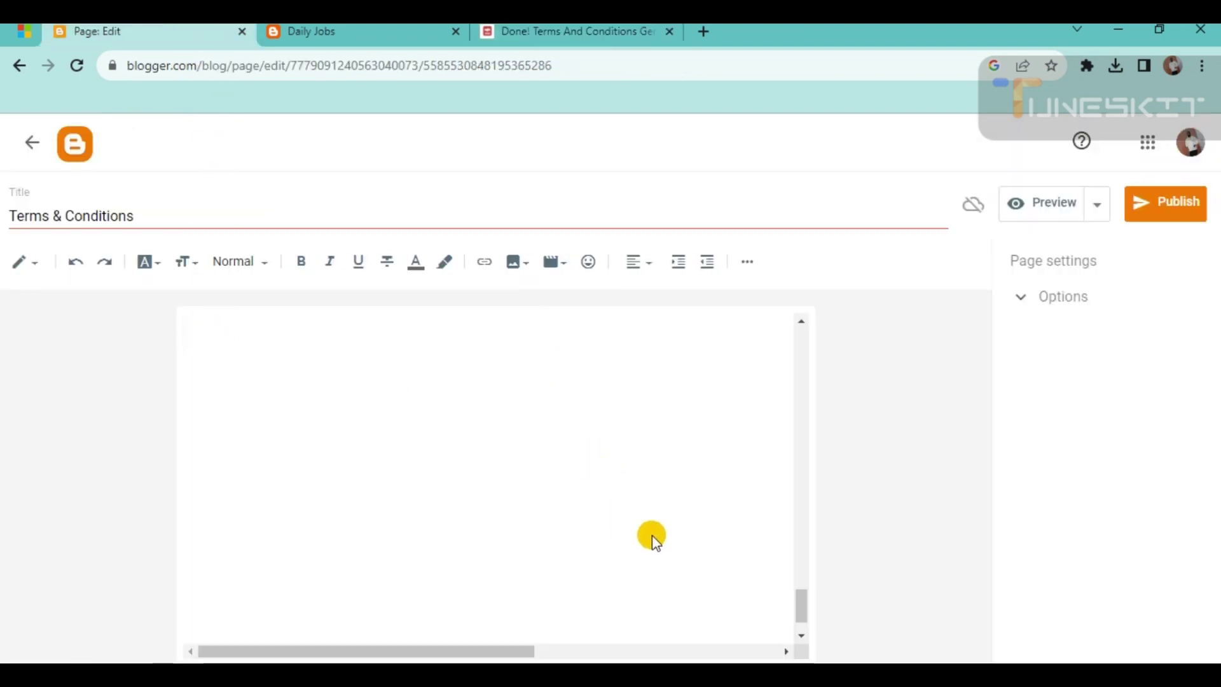
left_click_drag(802, 604, 807, 346)
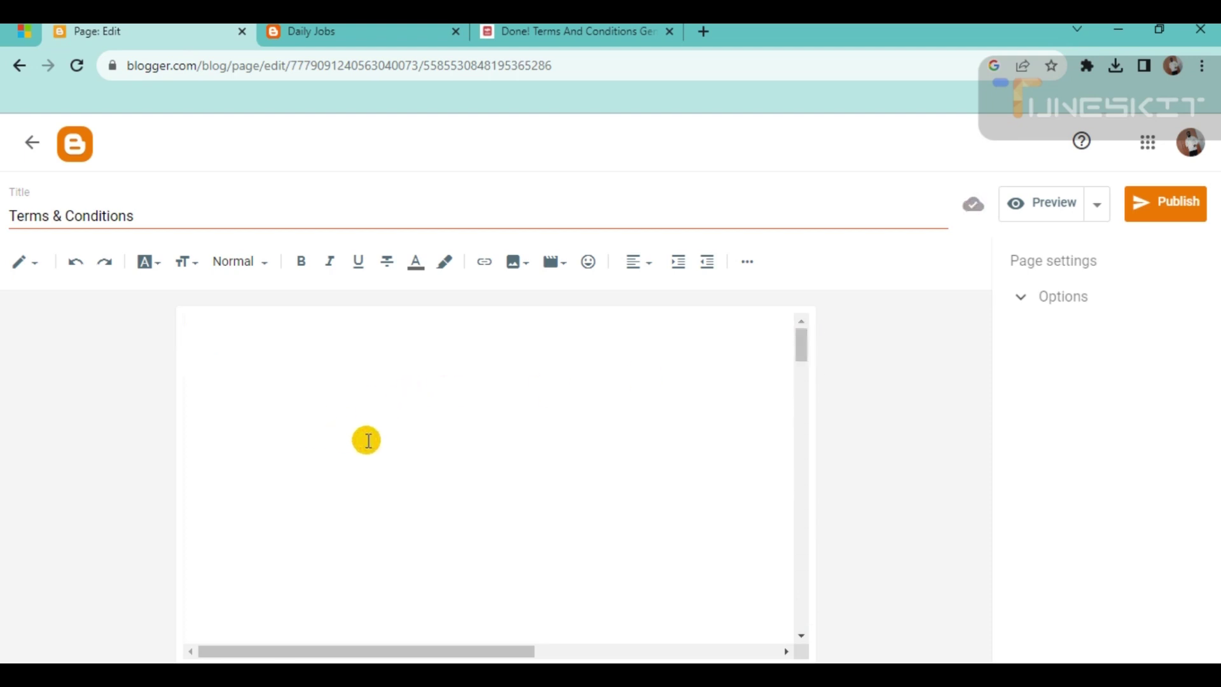
scroll(402, 470, "down", 10)
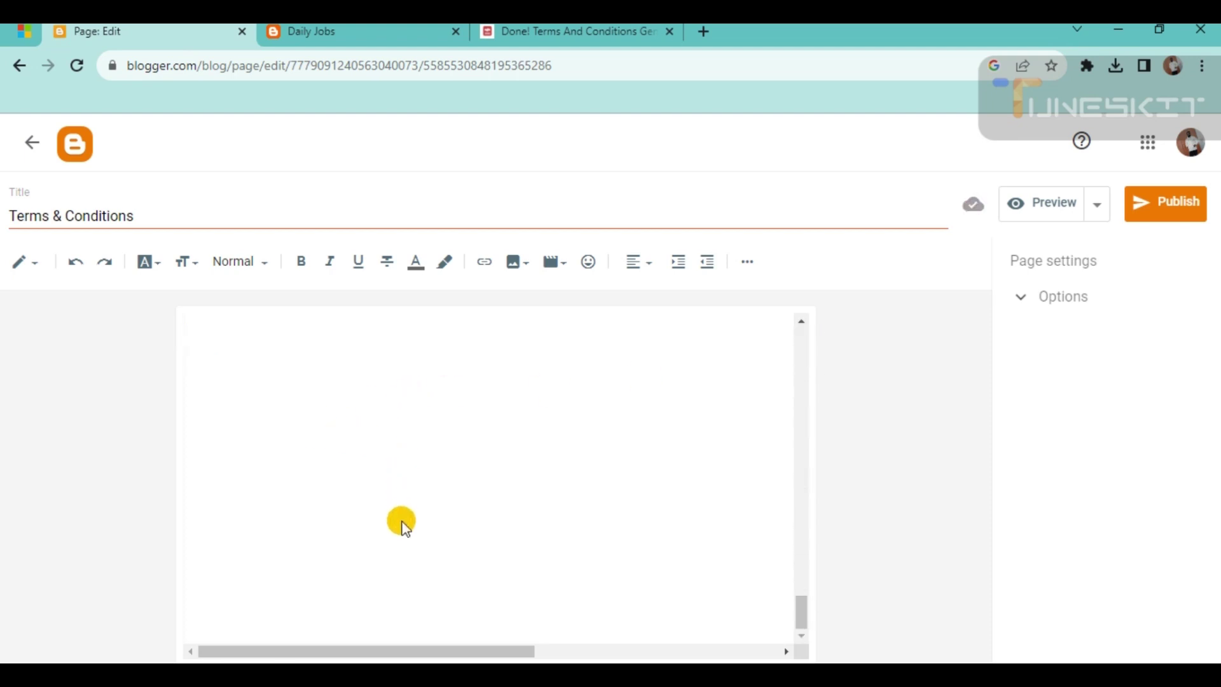
scroll(382, 509, "up", 10)
scroll(307, 496, "up", 2)
left_click(227, 346)
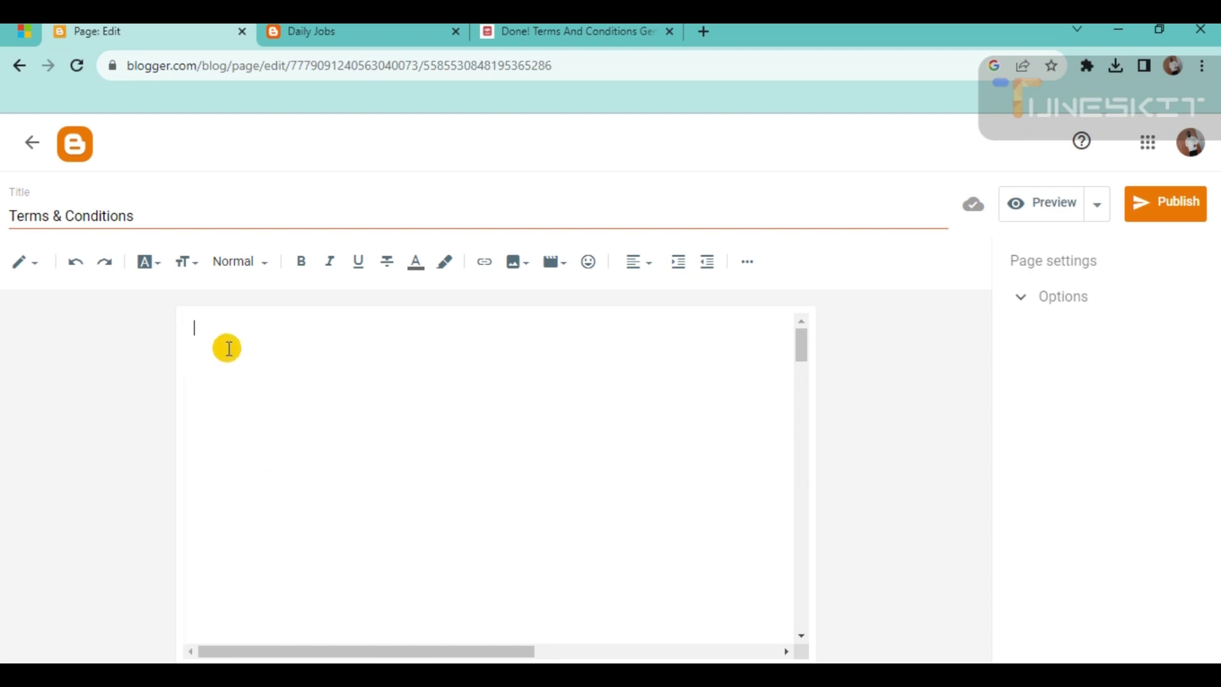
Step: Paste the copied terms again at the start of the page body and publish the Terms & Conditions page
right_click(203, 339)
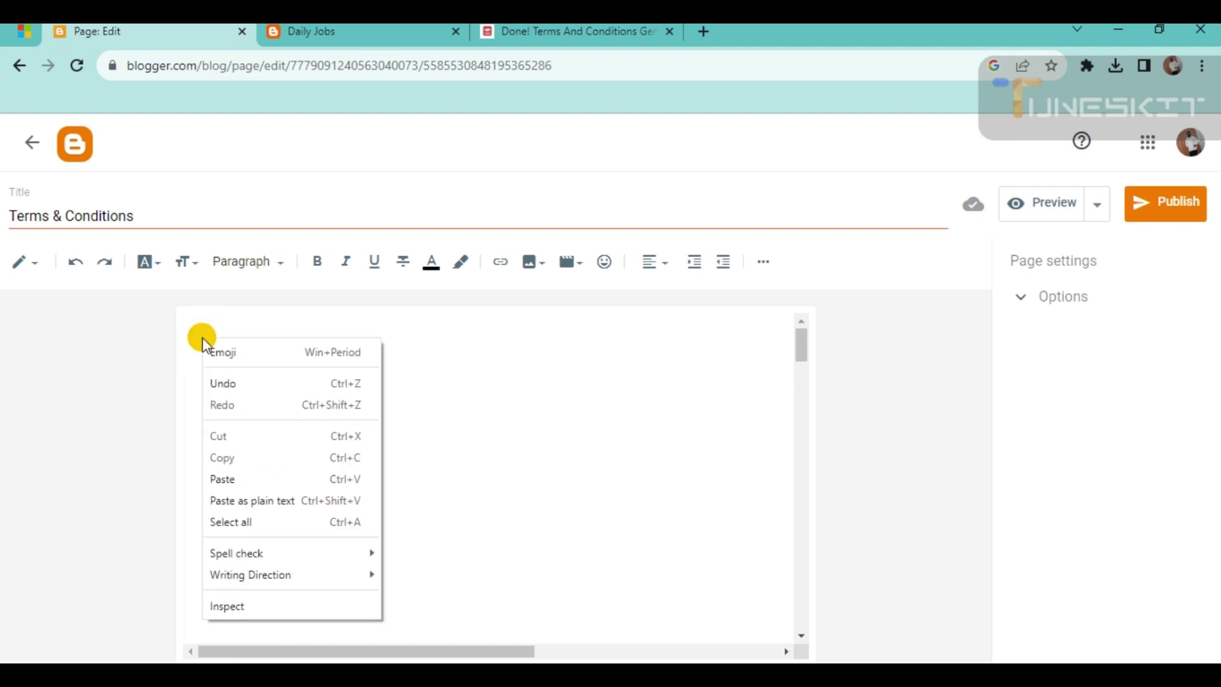
left_click(224, 478)
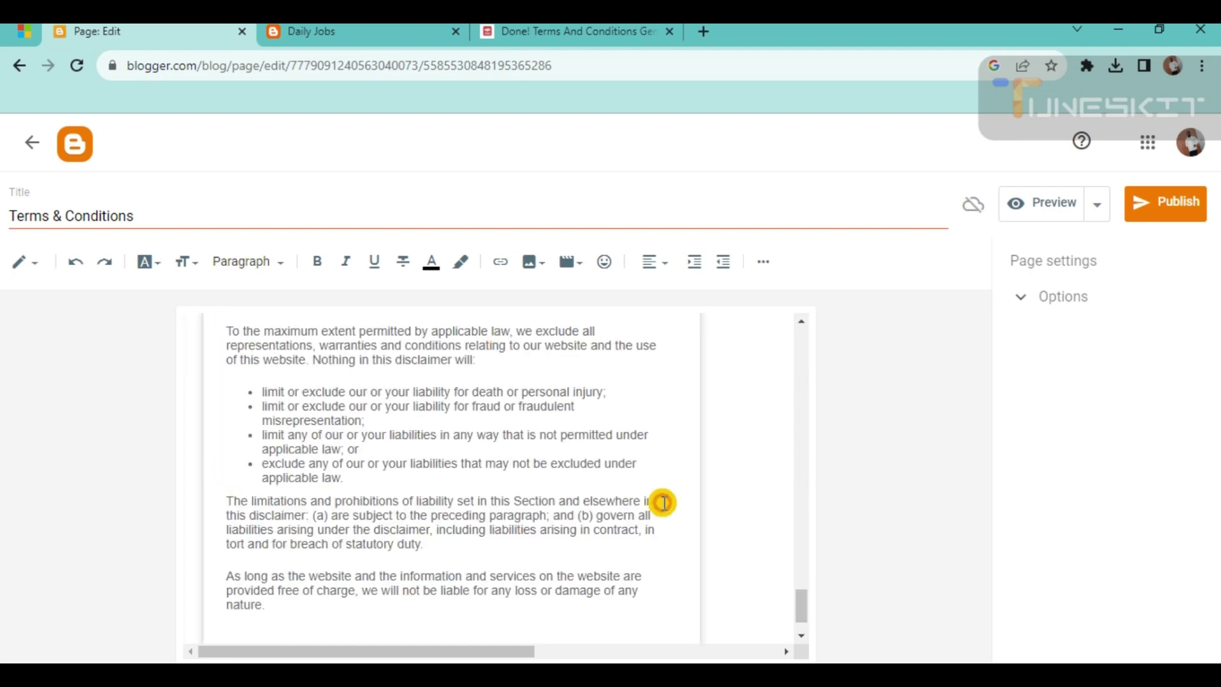
left_click_drag(804, 605, 823, 322)
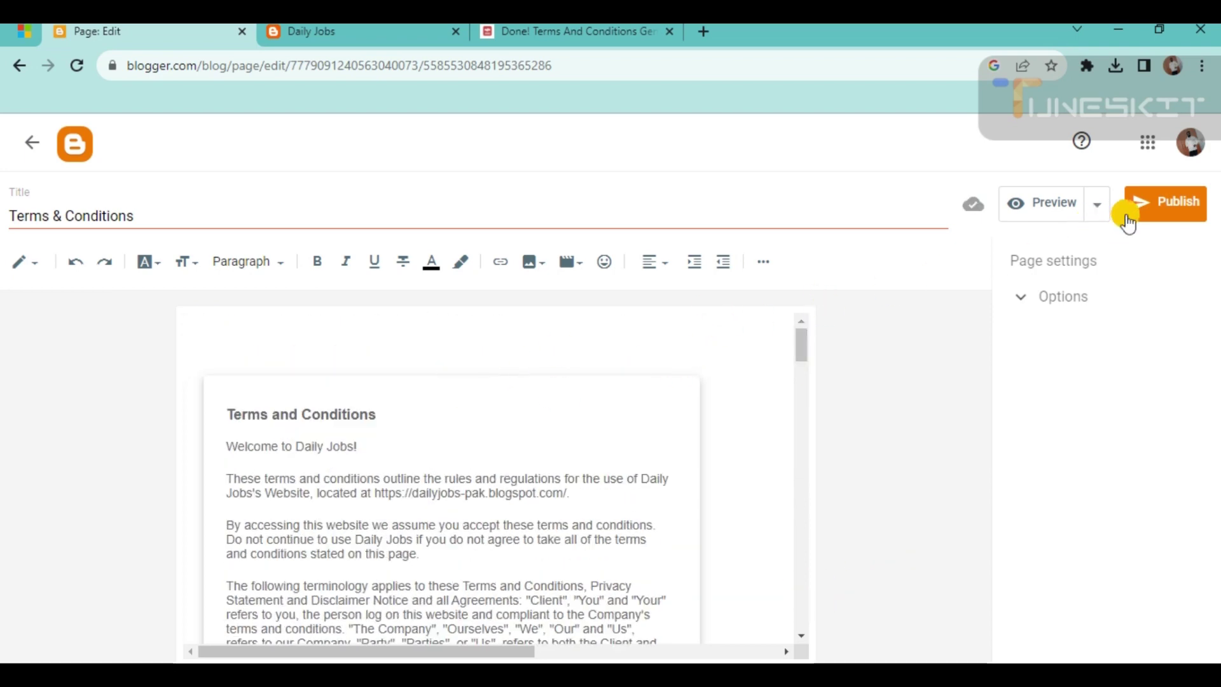
left_click(1164, 215)
left_click(689, 431)
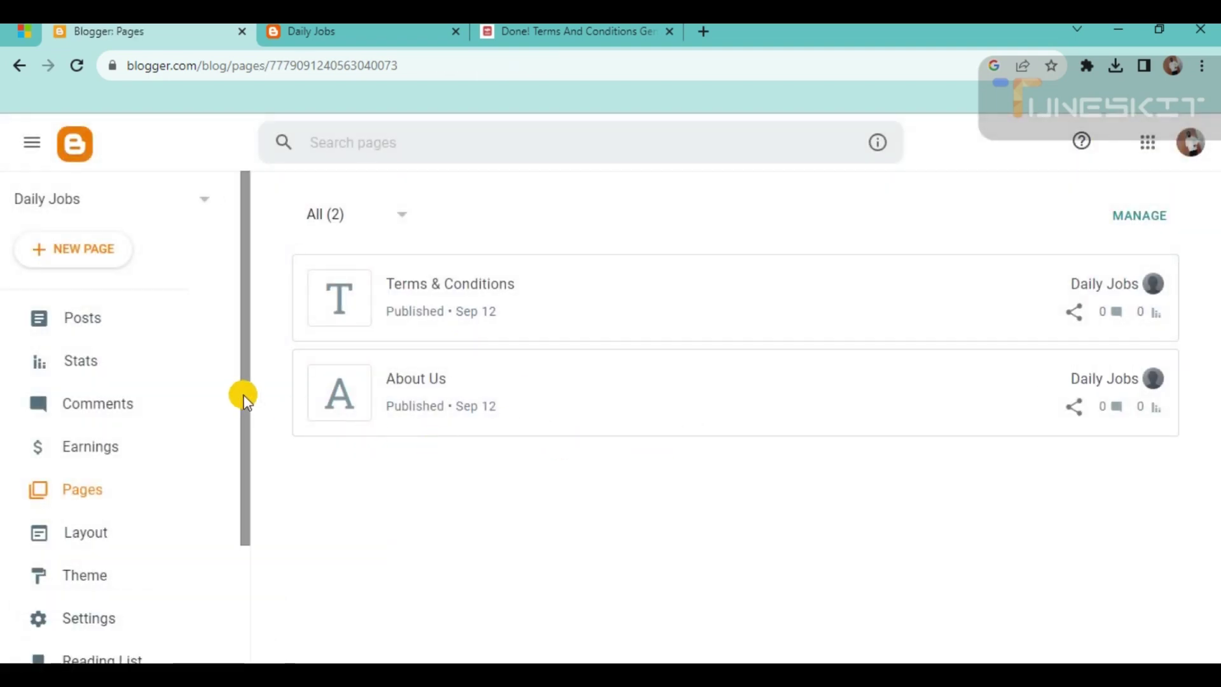
Step: Create a new page titled "Contact Us" with an empty body and publish it
left_click(72, 247)
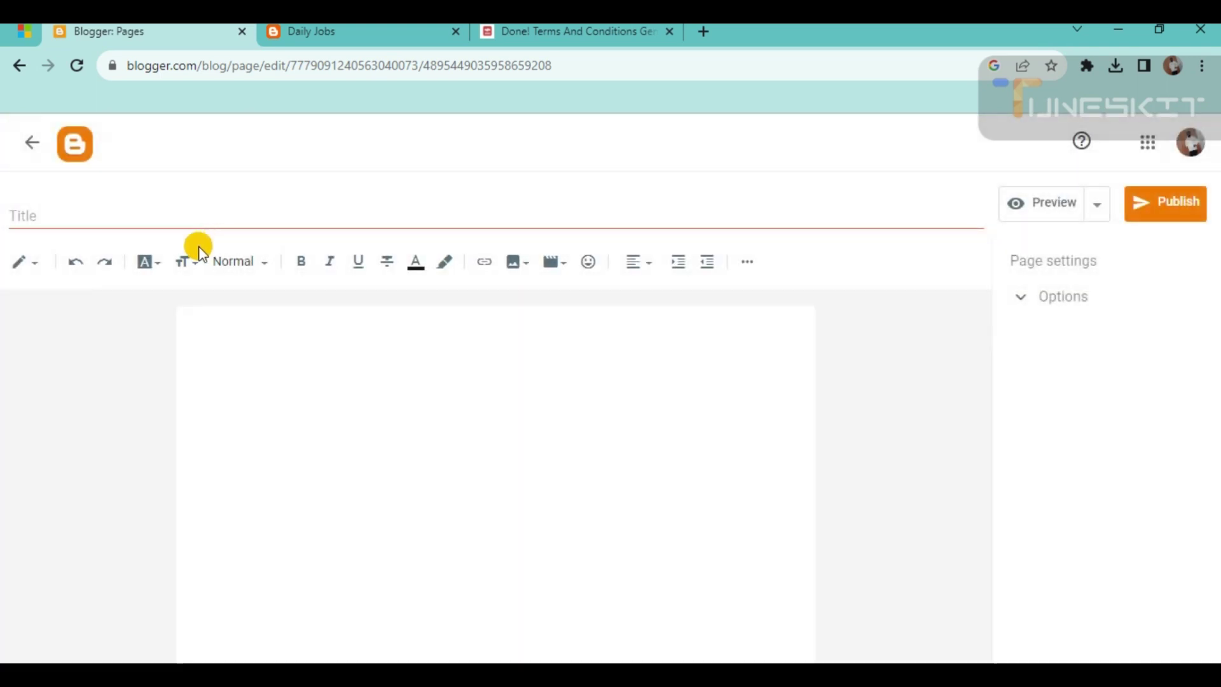
left_click(24, 216)
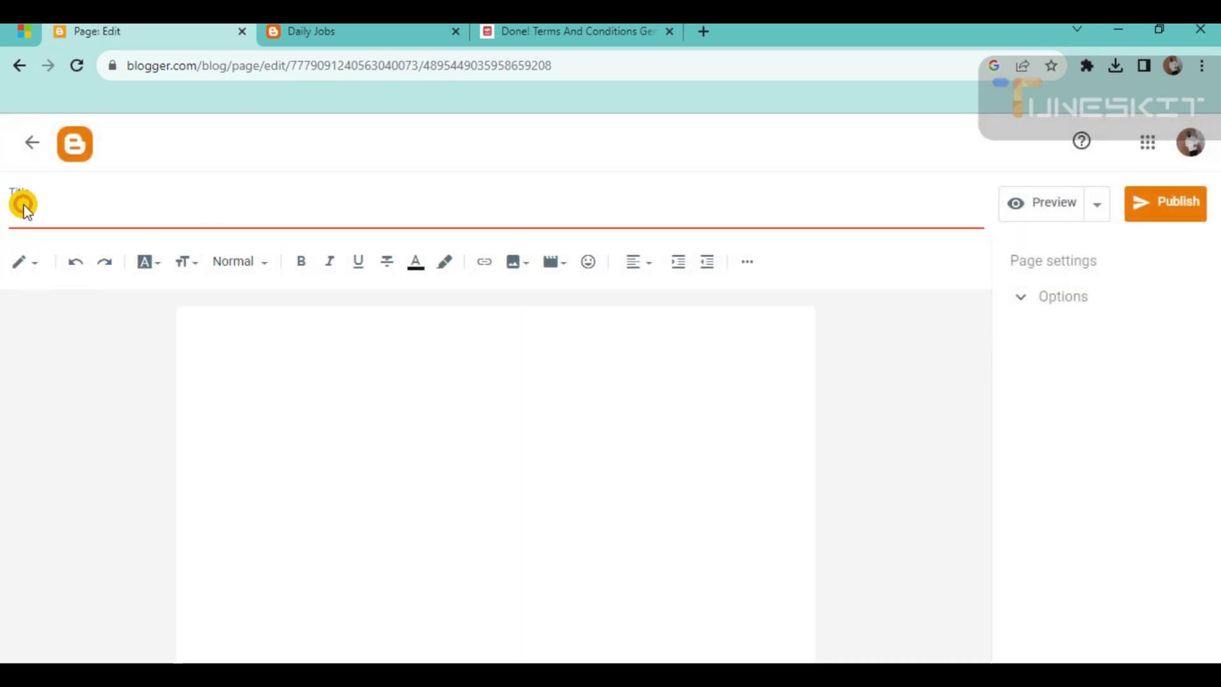
type("Contact Us")
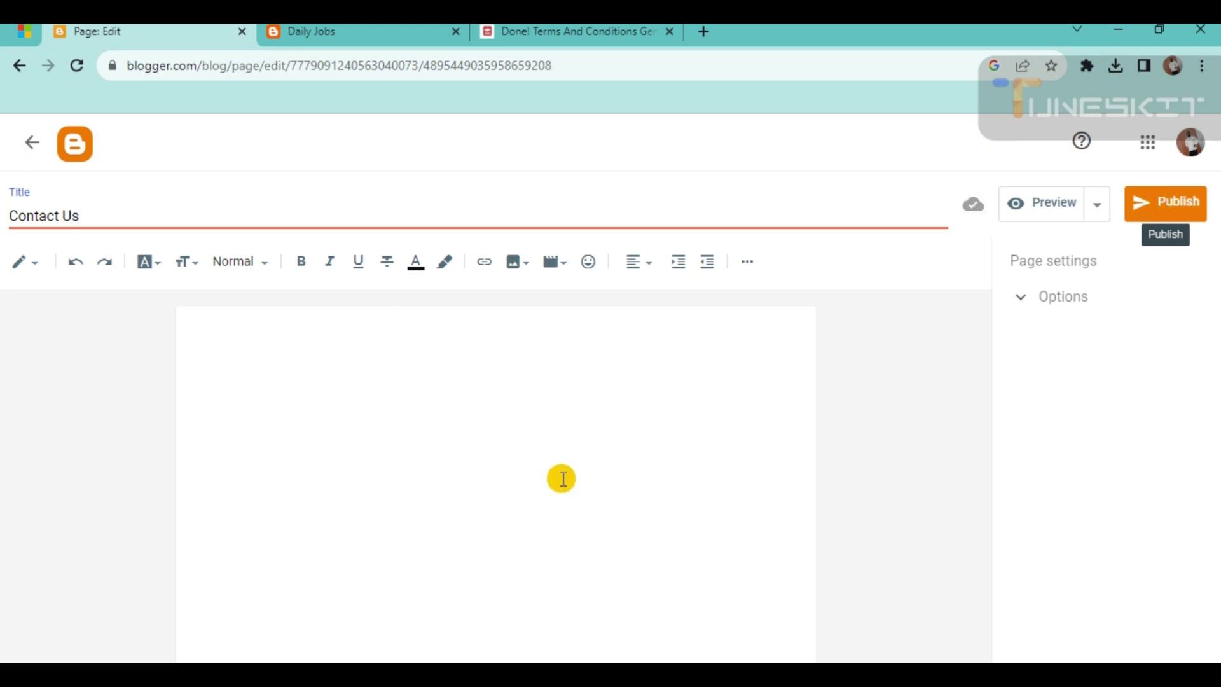
left_click(260, 388)
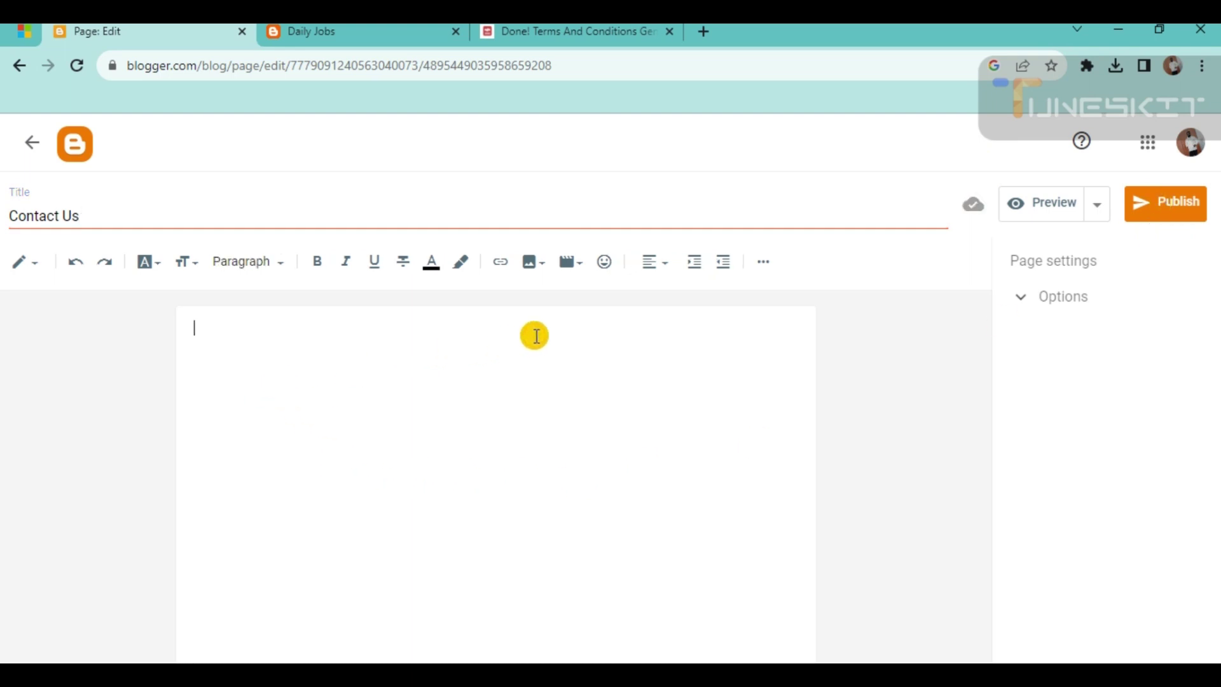
left_click(1178, 210)
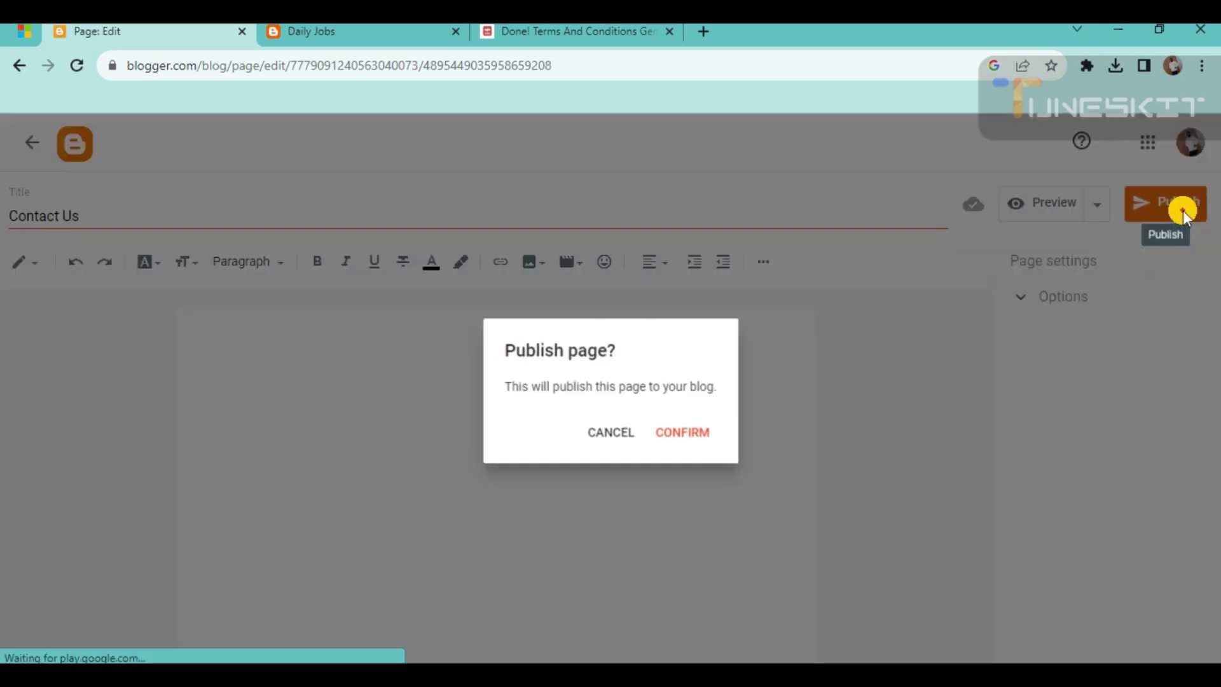
left_click(679, 432)
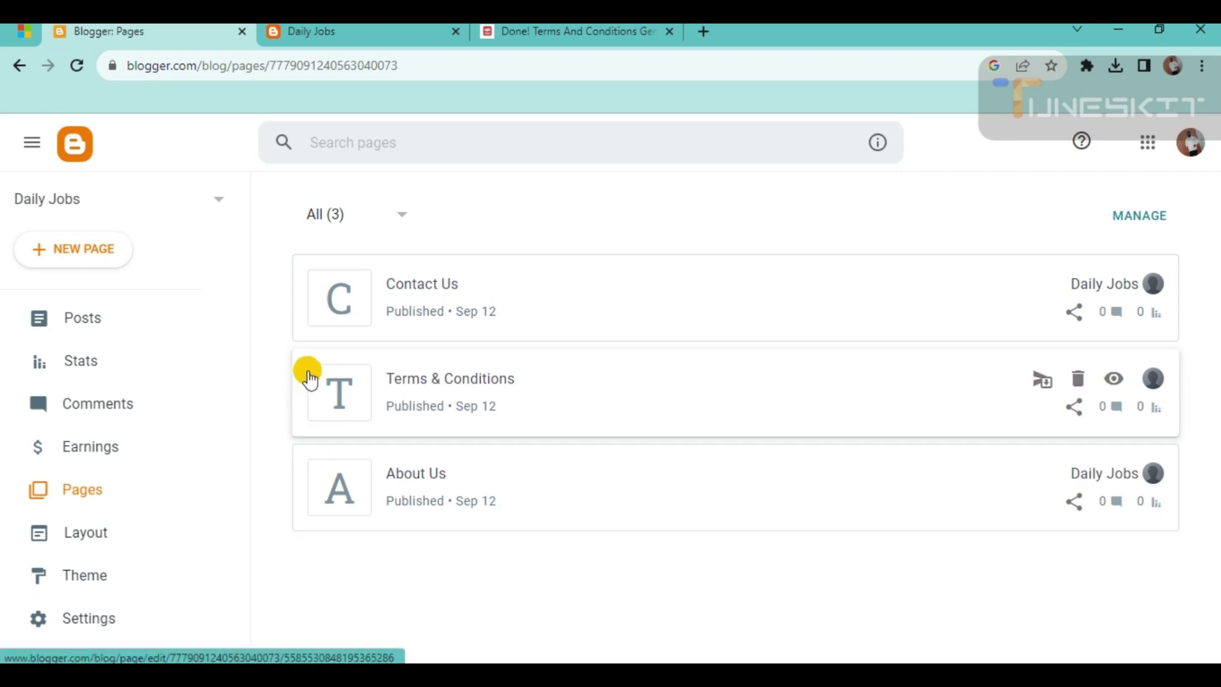
Step: Start another new page and title it "Privacy Policy"
left_click(64, 251)
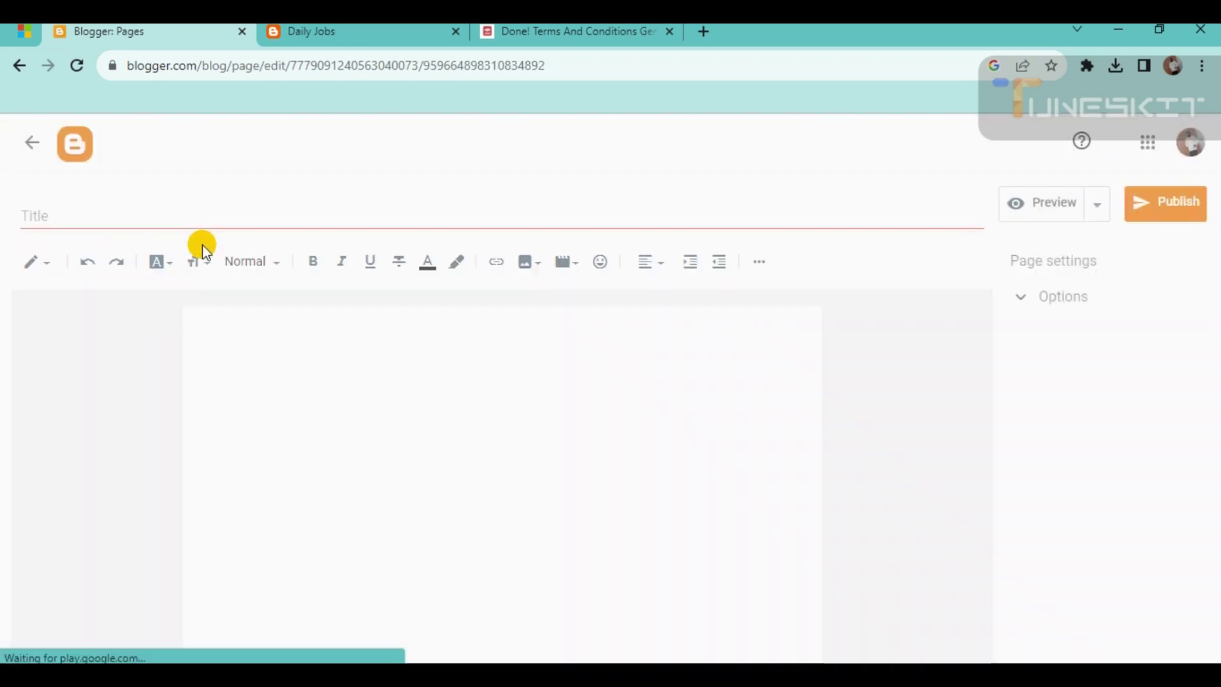
left_click(52, 222)
type("P")
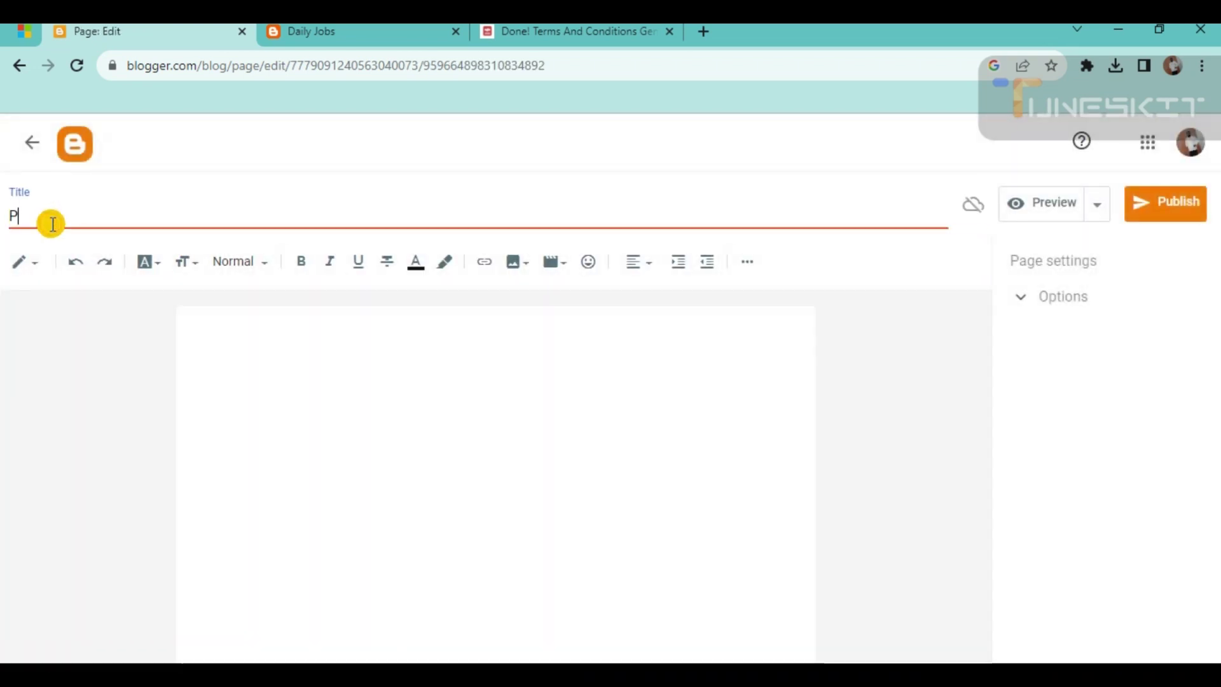
type("rivacy Policy")
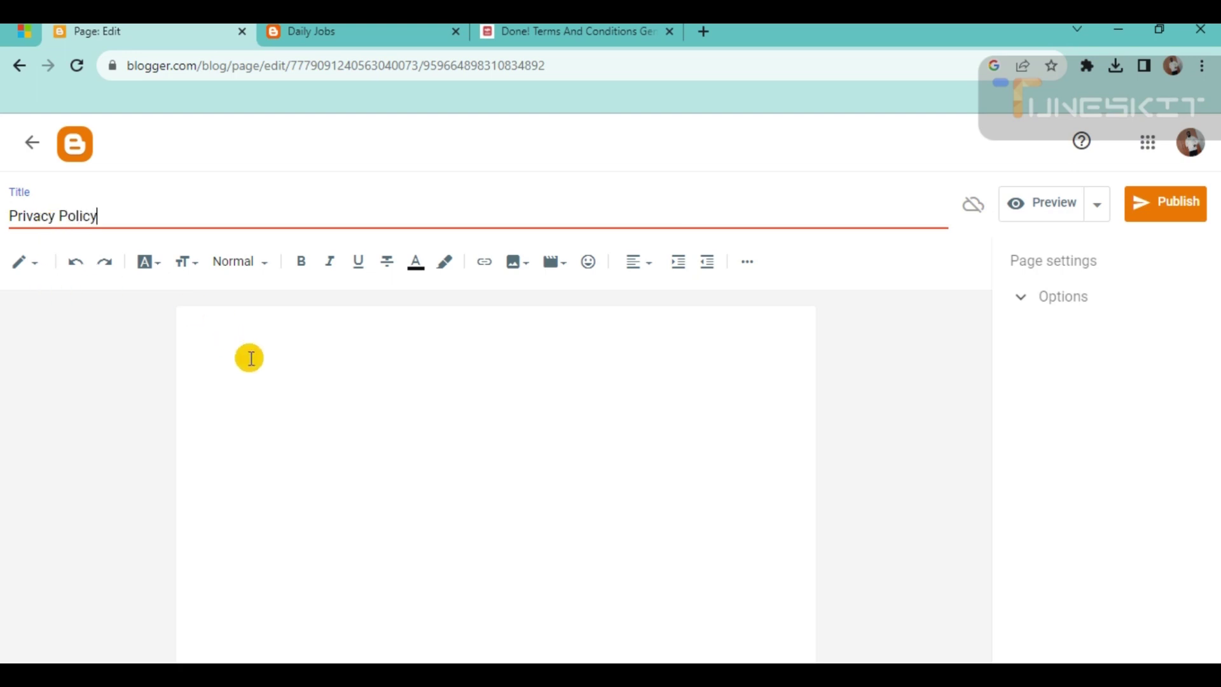
left_click(248, 357)
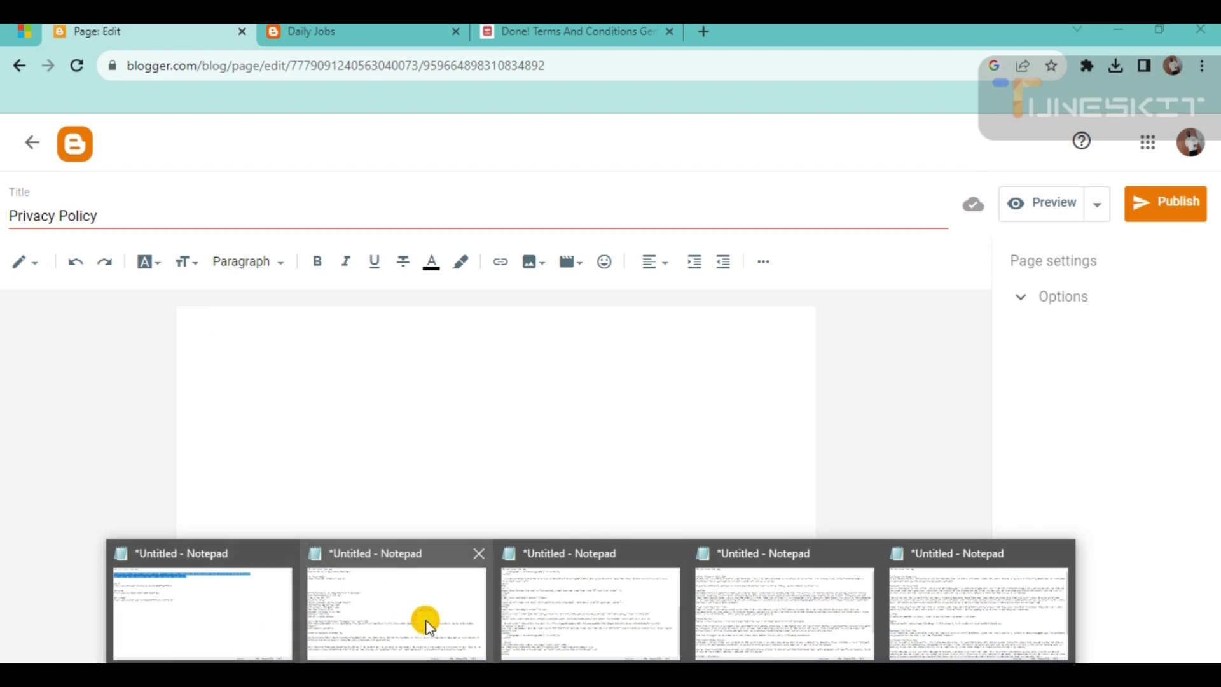
Step: Copy the whole "Privacy Policy for Daily Jobs" text from its Notepad window and close that note without saving
mouse_move(426, 627)
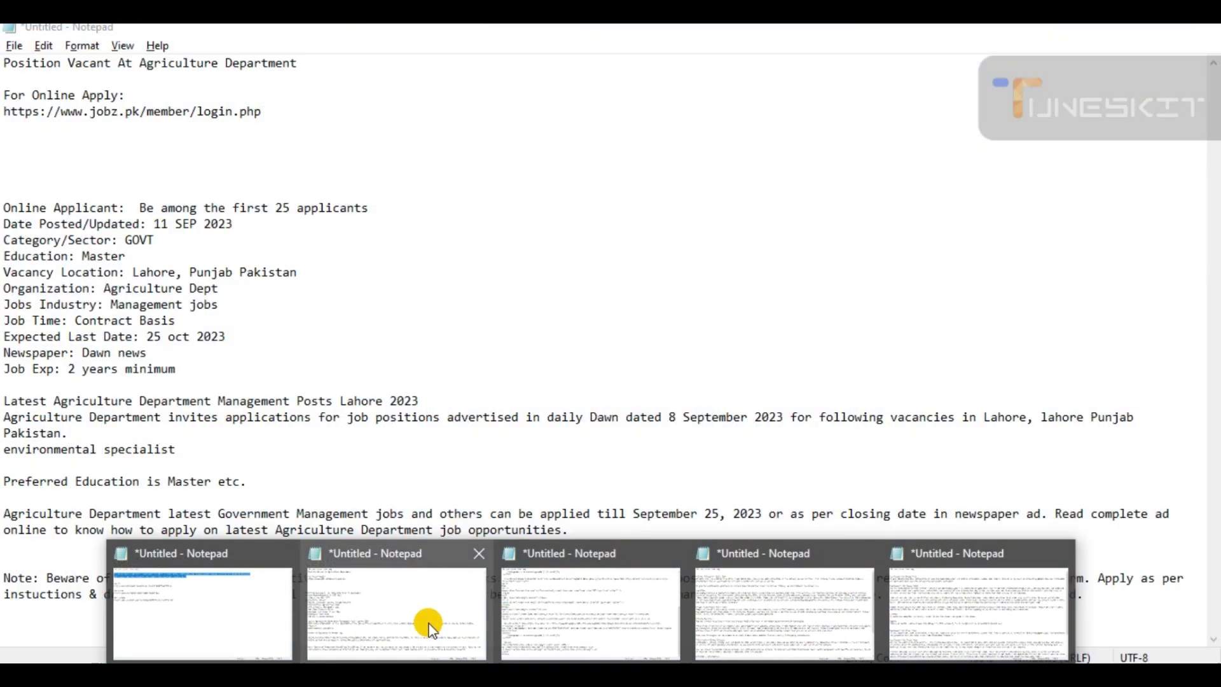
mouse_move(615, 588)
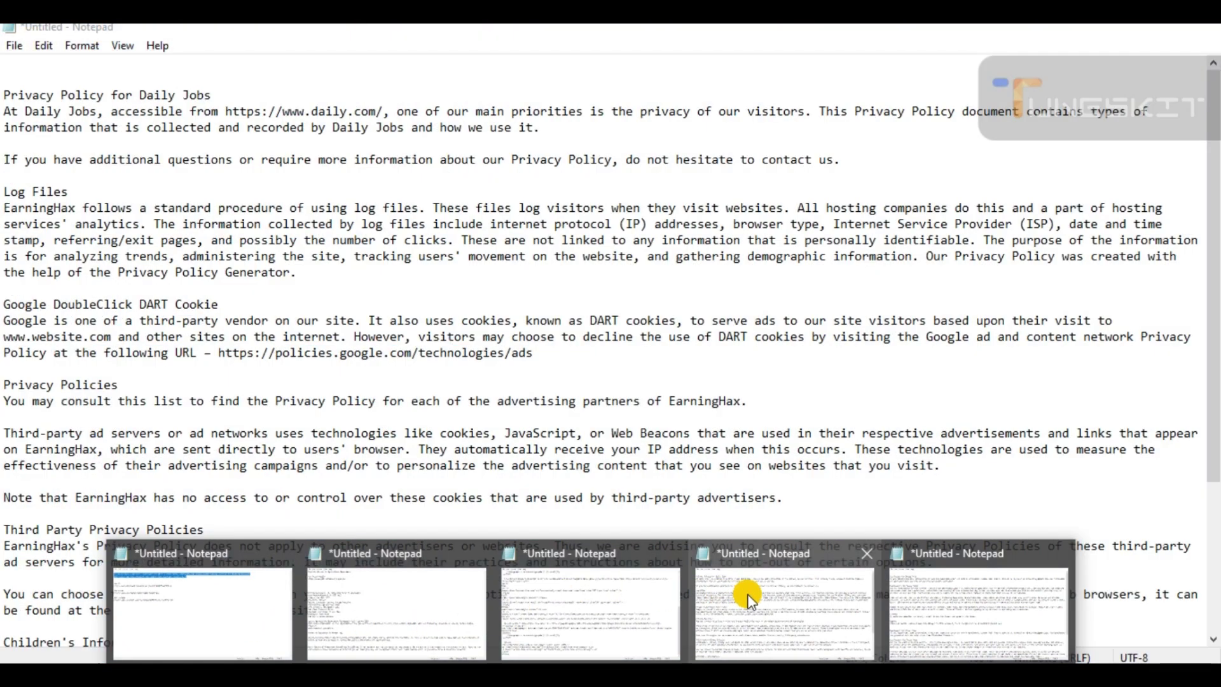
left_click(749, 596)
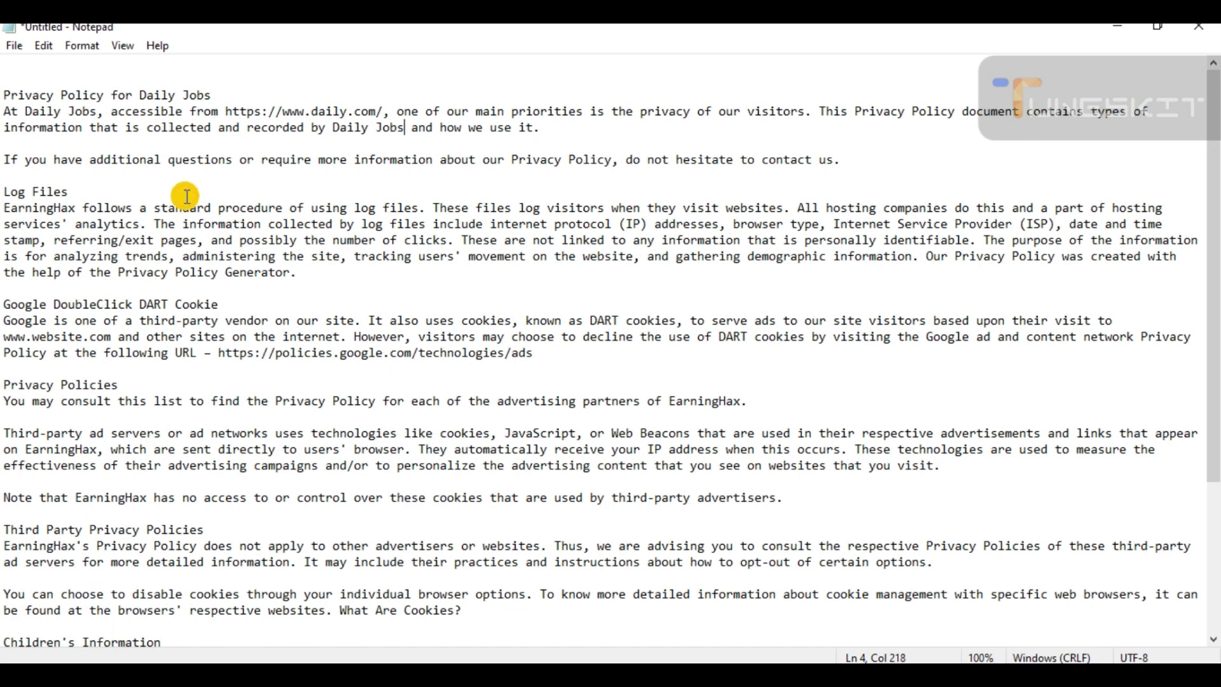
key("ctrl+a")
left_click(1199, 27)
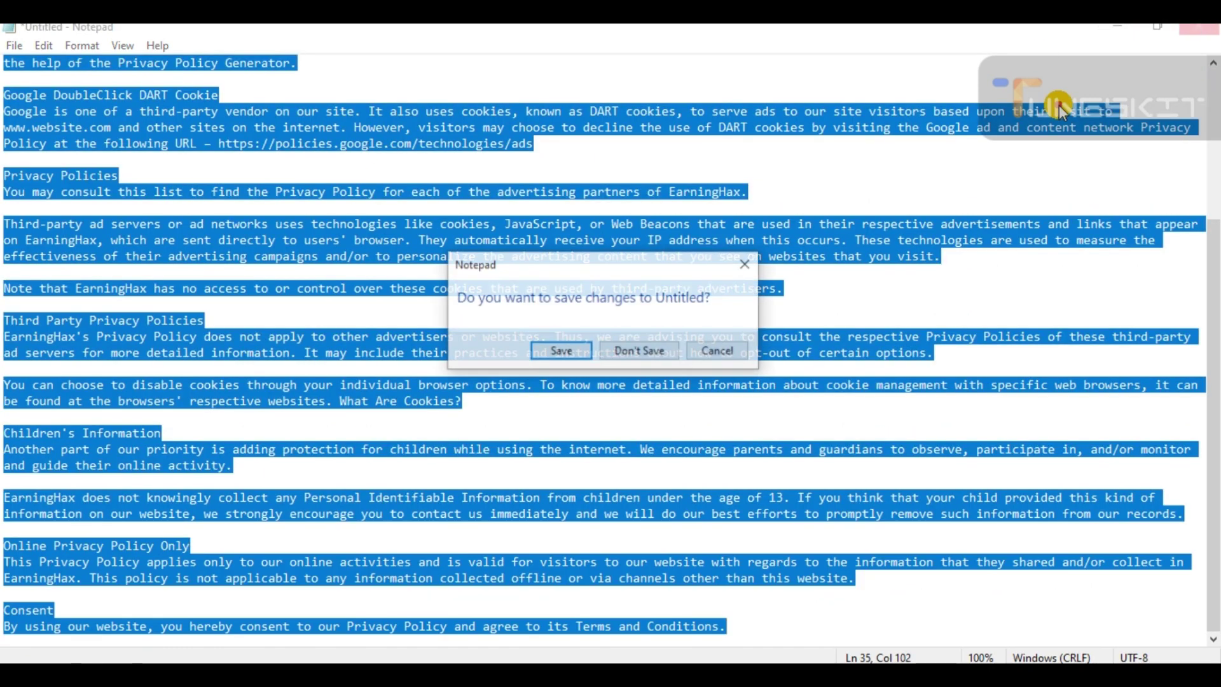
left_click(625, 351)
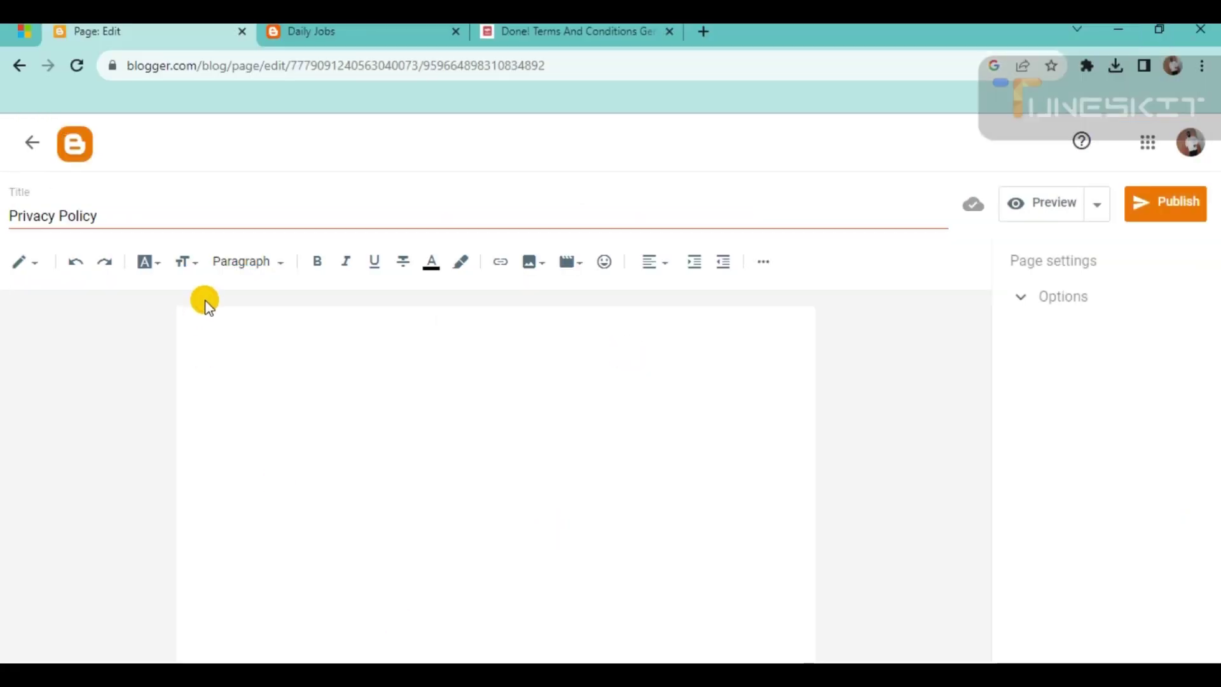
Step: Paste the privacy policy text into the page body, check it from the start, and publish the Privacy Policy page
left_click(208, 304)
key("ctrl+v")
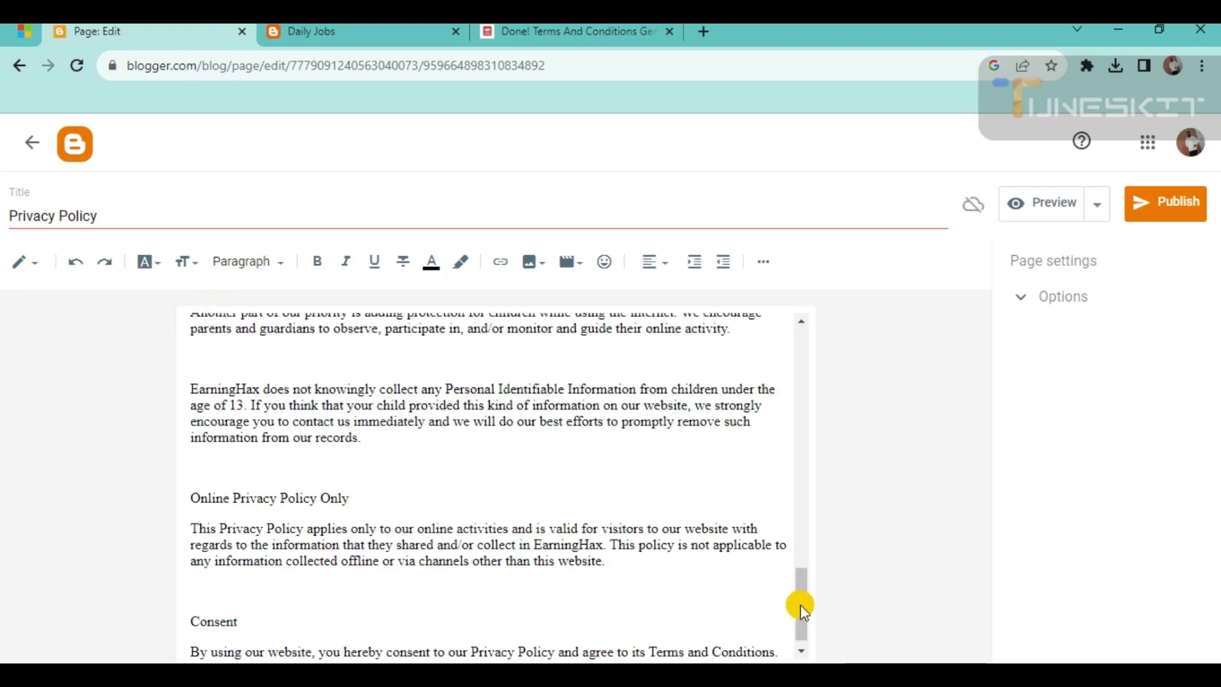
left_click_drag(802, 610, 818, 319)
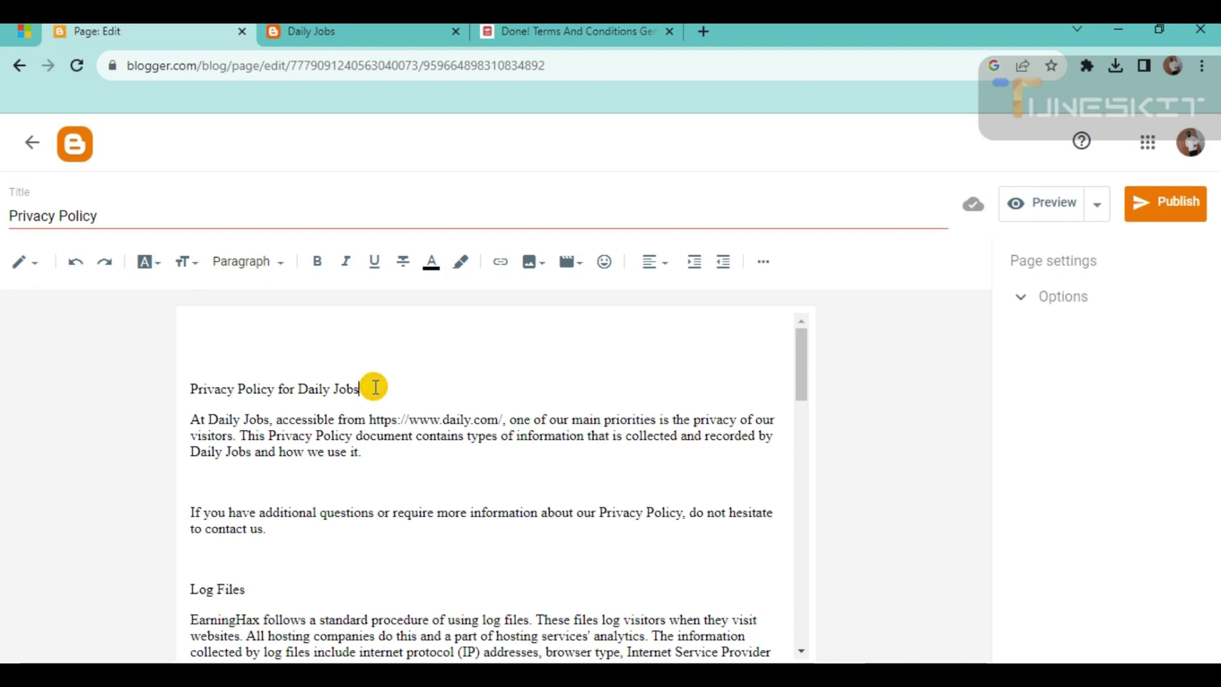
left_click(1175, 202)
left_click(677, 432)
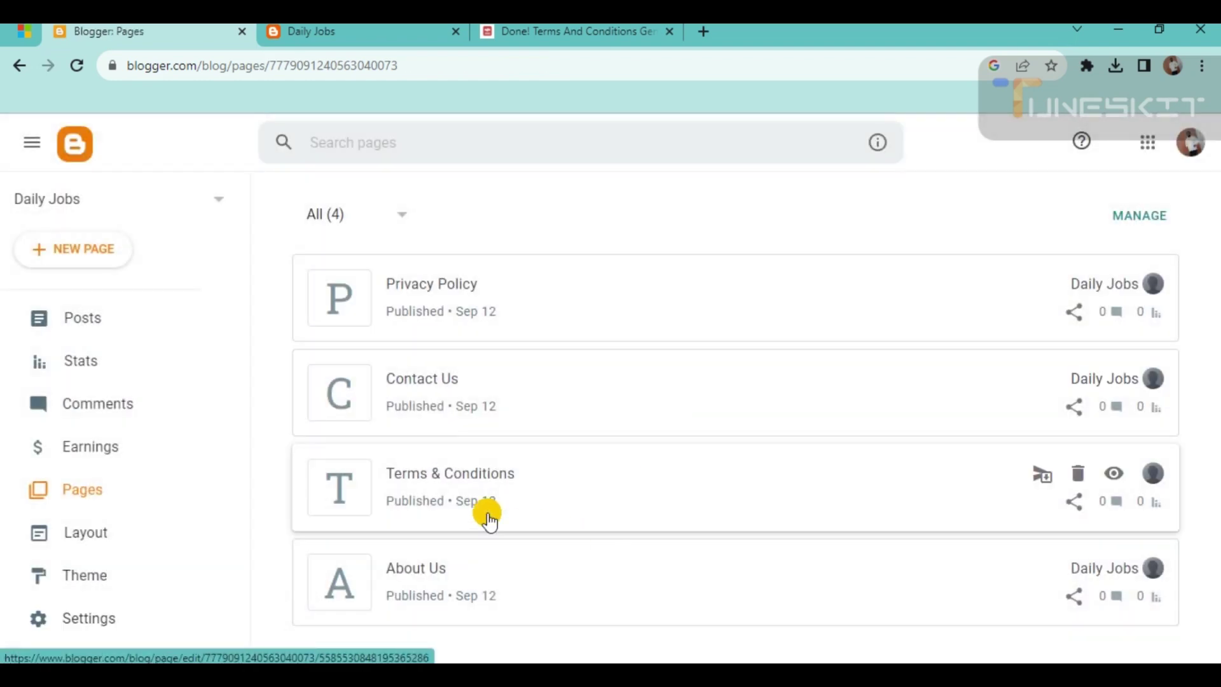
Step: Start another new page and title it "Disclaimer"
left_click(60, 253)
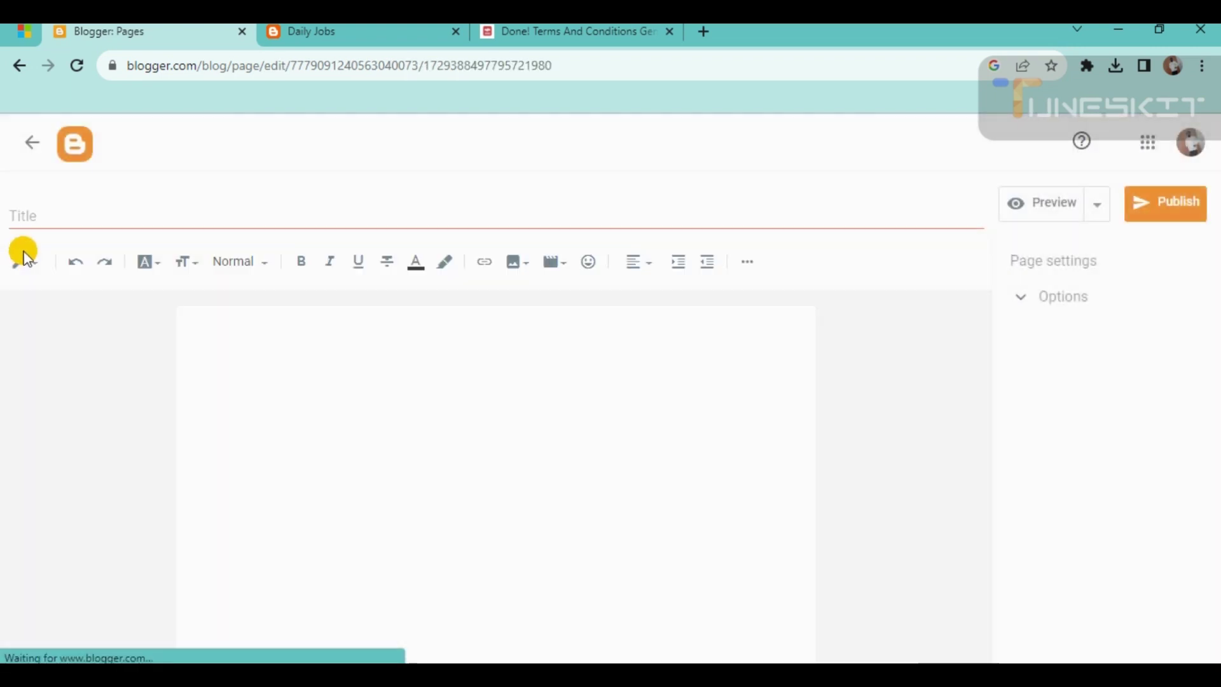
left_click(89, 216)
type("D")
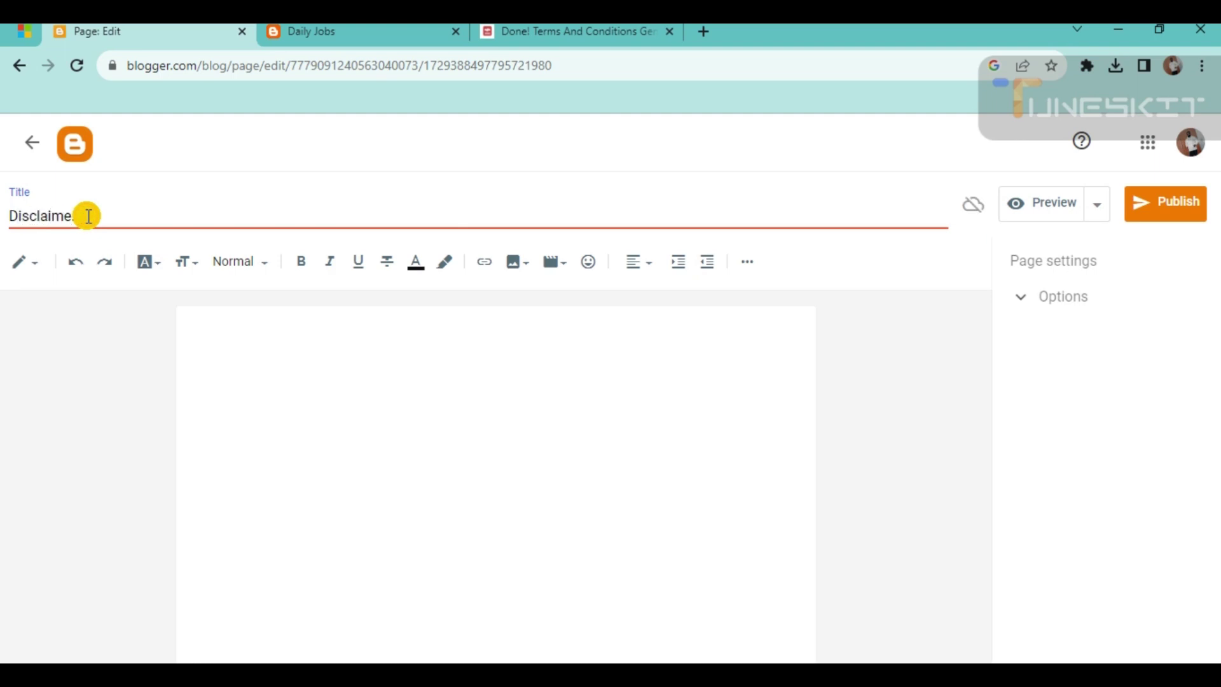
type("isclaimer")
left_click(233, 369)
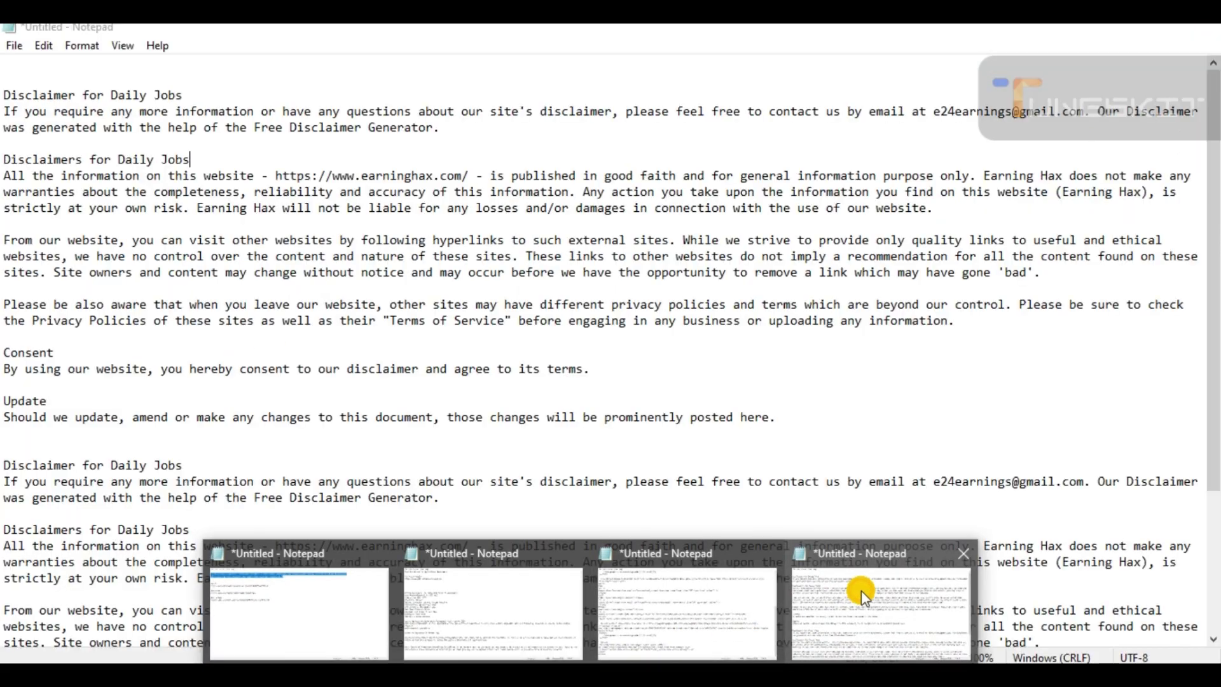
Step: Copy the whole "Disclaimer for Daily Jobs" text from its Notepad window, close that note without saving, and return to the page editor
left_click(862, 590)
key("ctrl+a")
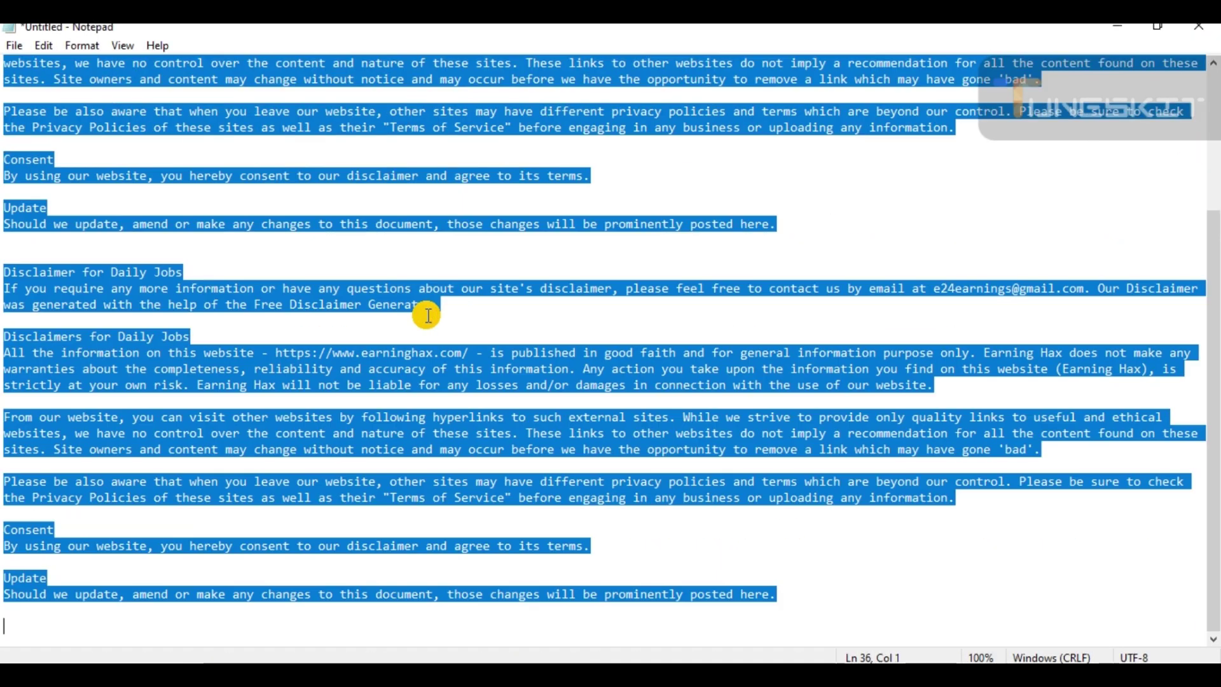
left_click(1199, 26)
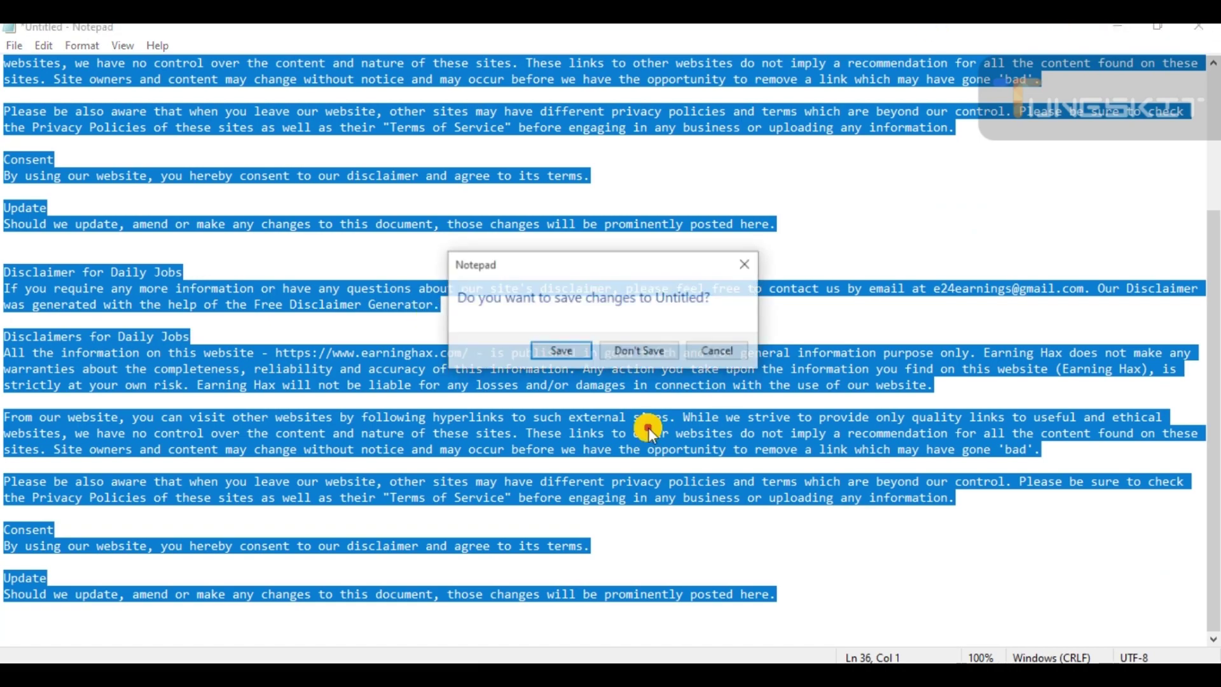
left_click(626, 349)
key("alt+Tab")
key("alt+Tab")
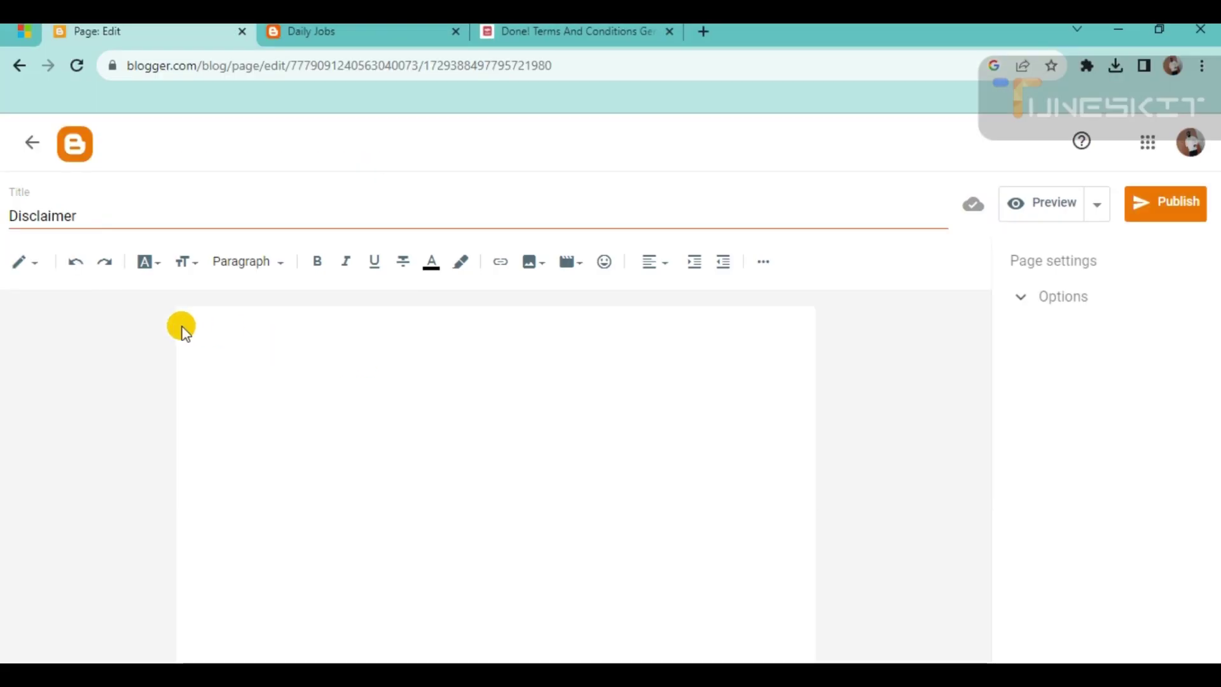
Step: Paste the disclaimer text into the page body, publish the Disclaimer page, and check the list of pages
key("ctrl+v")
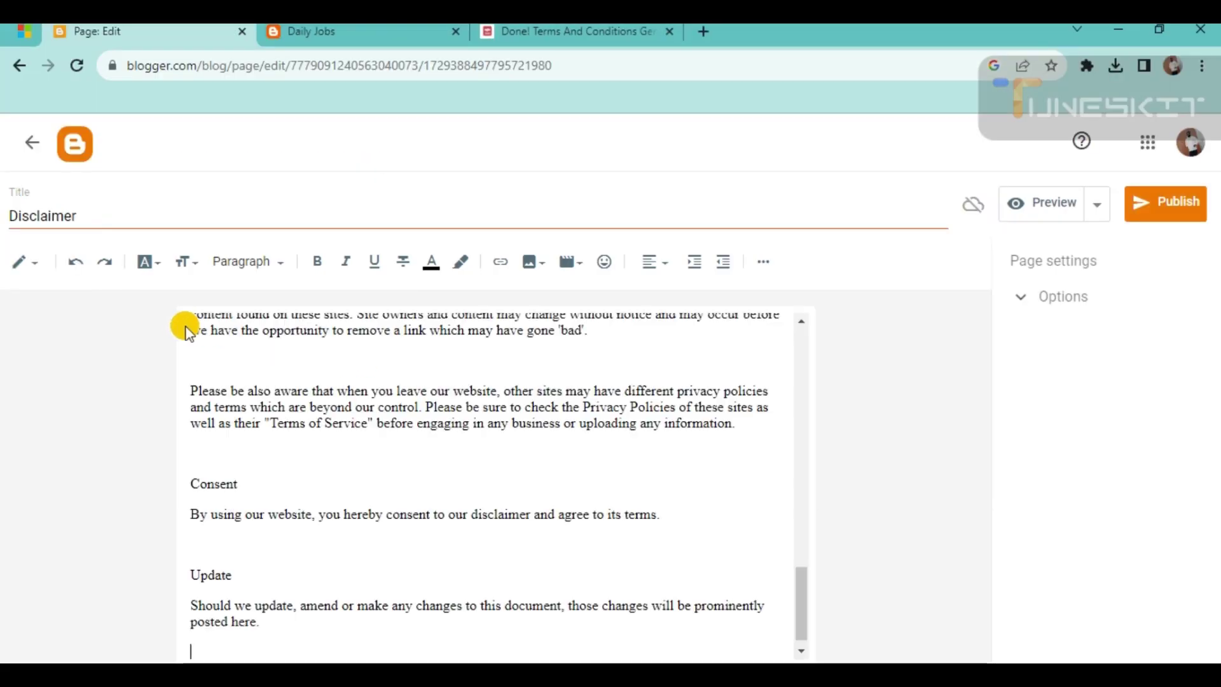
left_click(1164, 215)
left_click(675, 432)
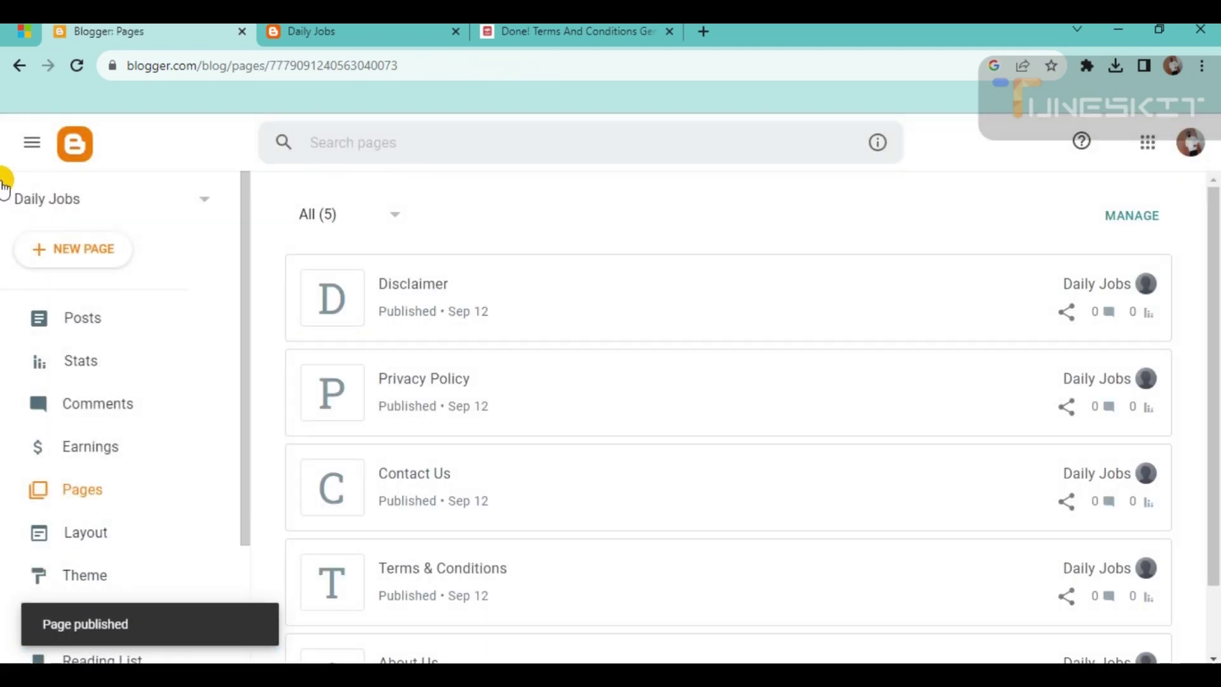
scroll(509, 439, "down", 2)
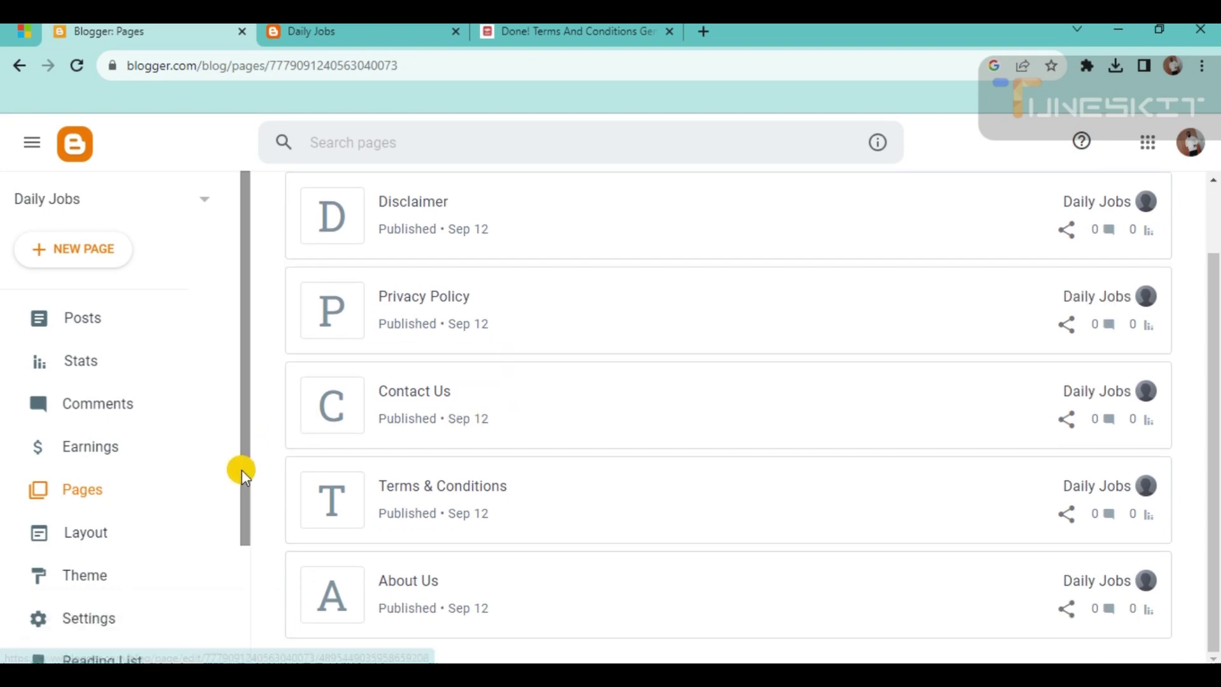
Step: Open the blog's layout and examine the live Daily Jobs site's header, sidebar widgets and footer sections
left_click(52, 542)
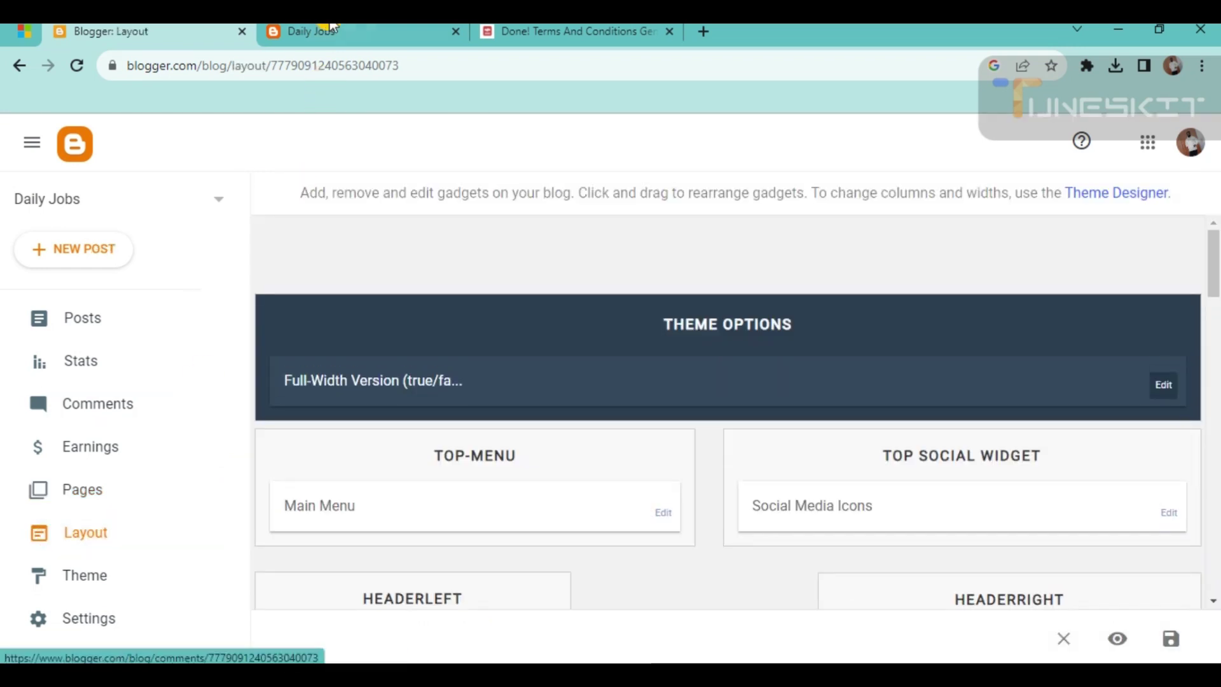
key("ctrl+Tab")
scroll(1025, 379, "down", 1)
scroll(980, 367, "down", 10)
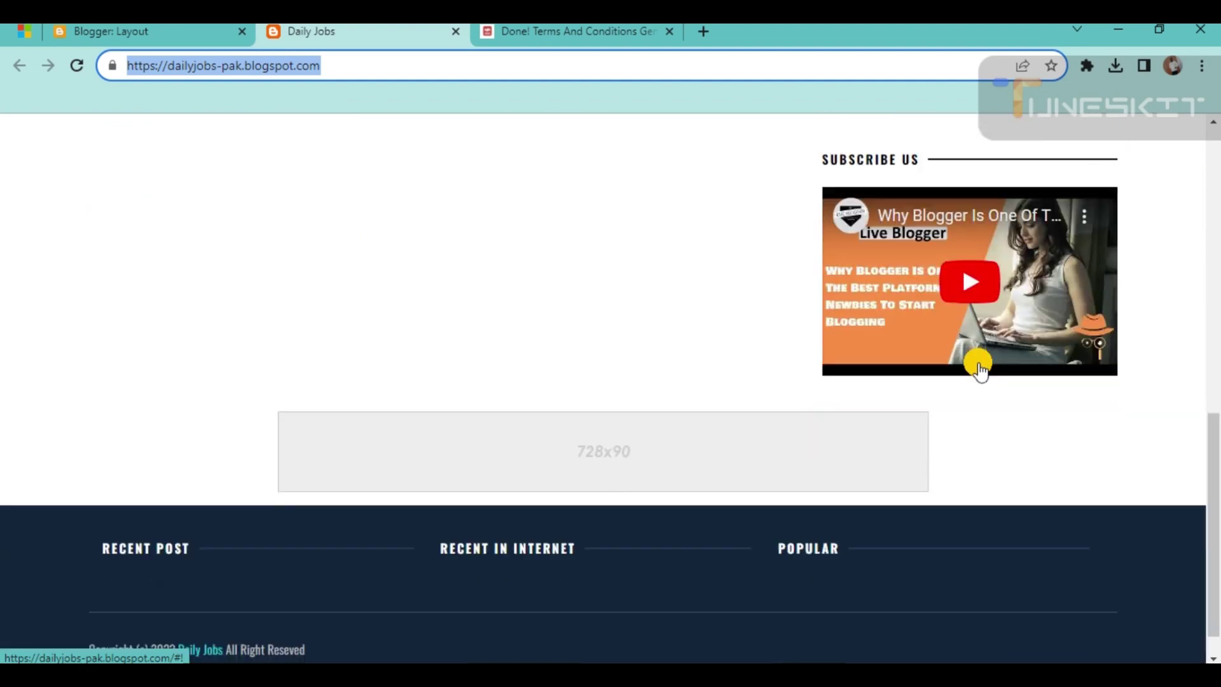
scroll(980, 369, "up", 11)
scroll(980, 368, "up", 1)
scroll(979, 369, "down", 9)
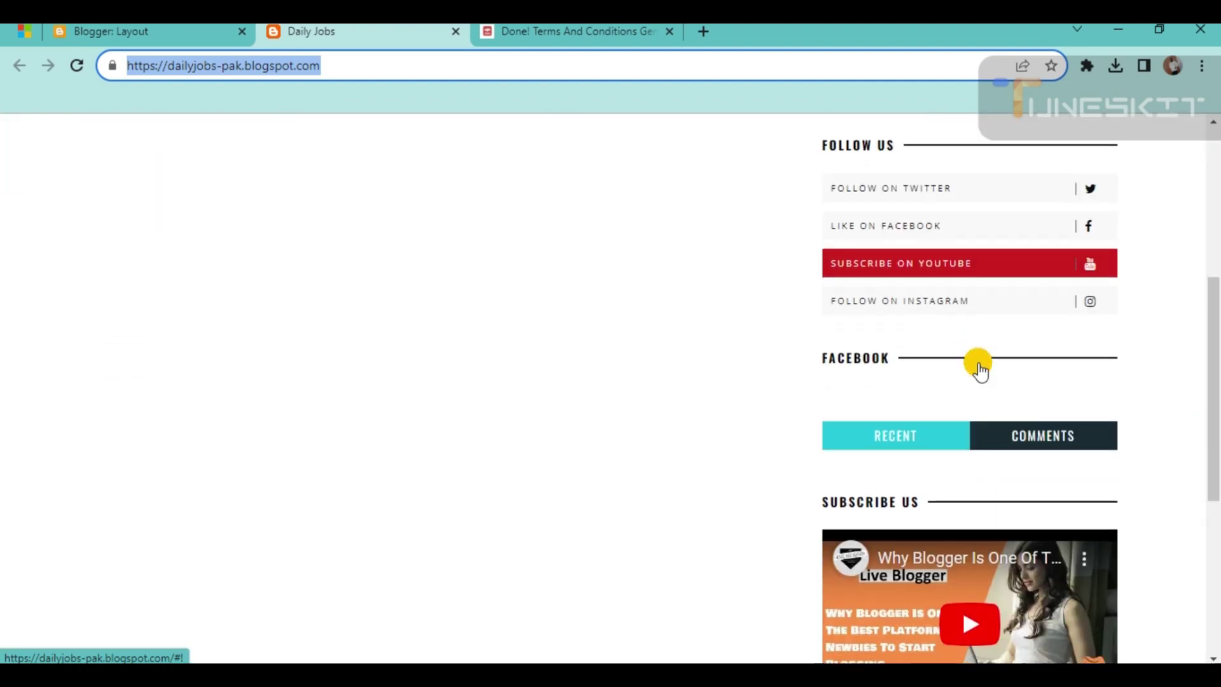
scroll(979, 369, "up", 5)
scroll(979, 369, "up", 4)
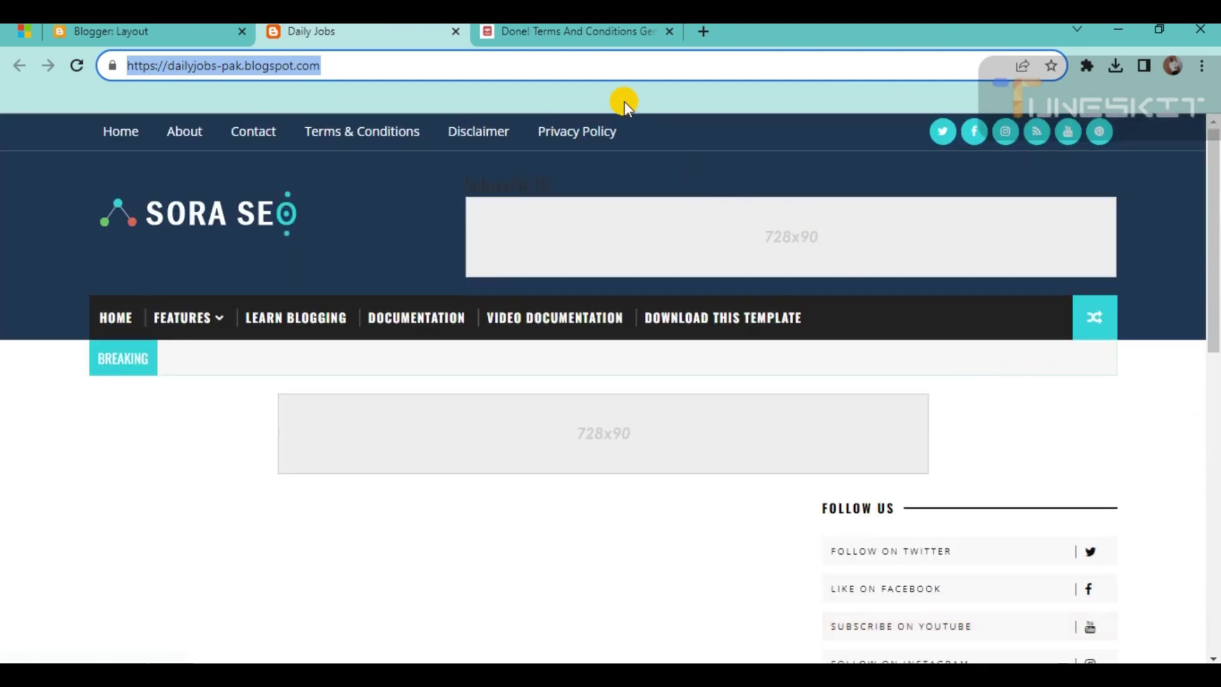
Step: Add a Contact Form gadget titled "Contact Us" to the Sidebar1 section of the blog layout
left_click(127, 31)
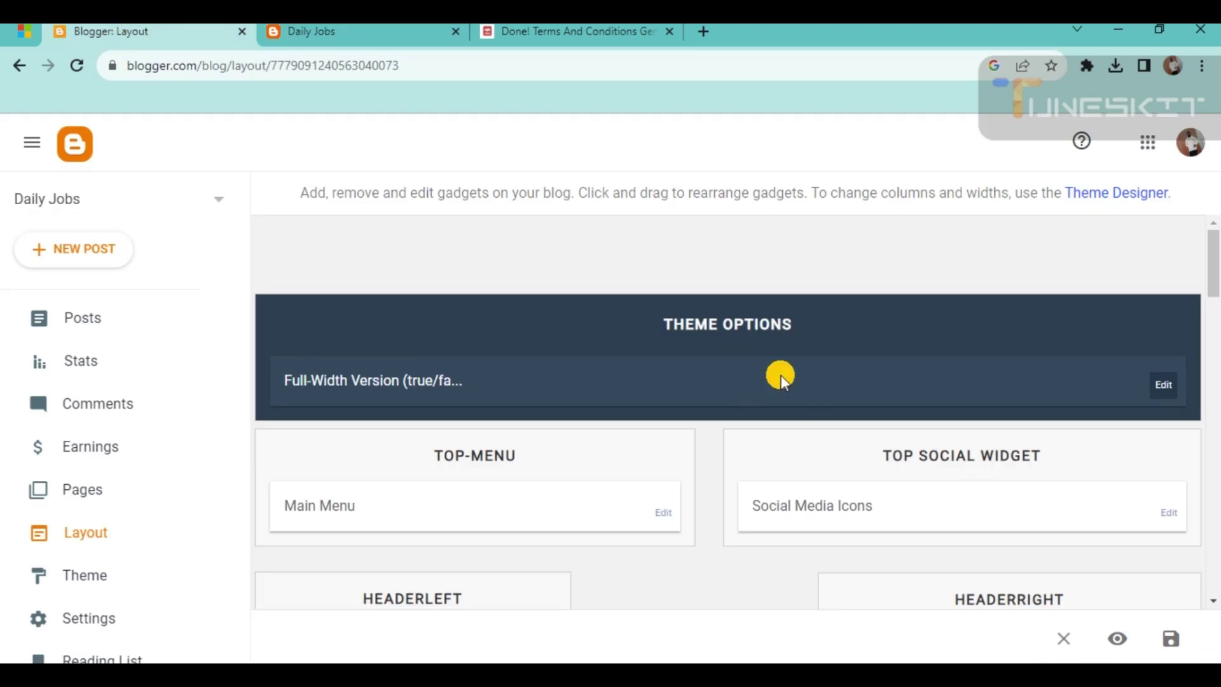
scroll(984, 365, "down", 6)
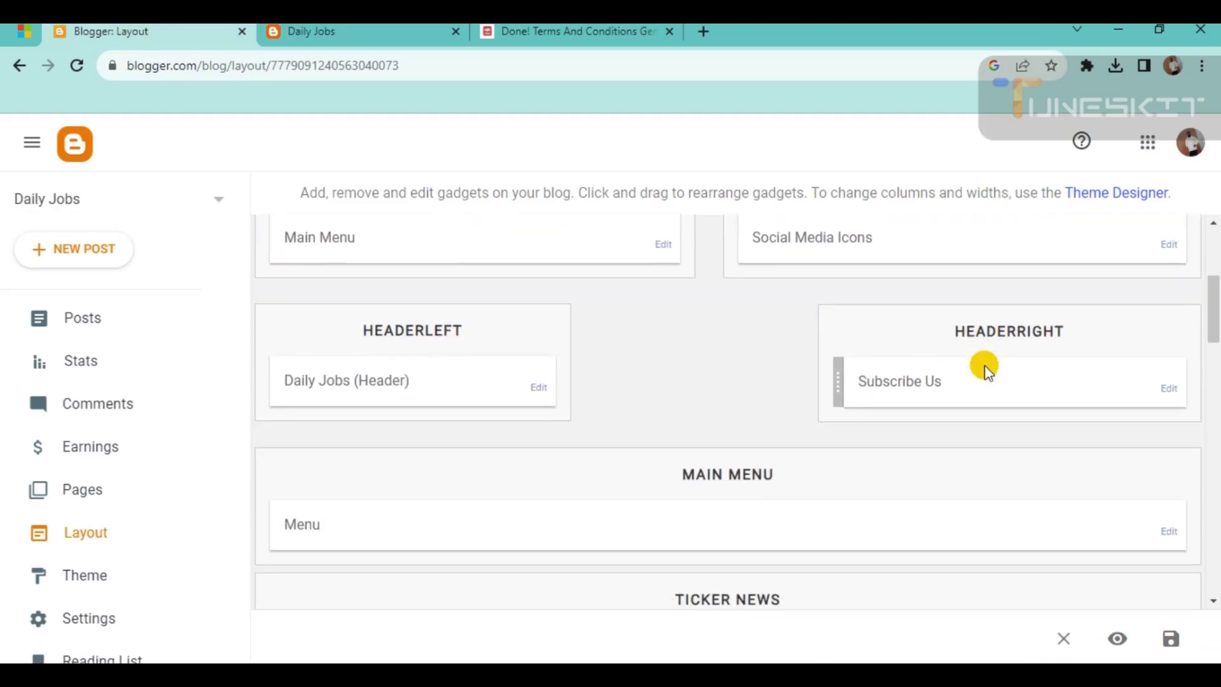
scroll(984, 365, "down", 8)
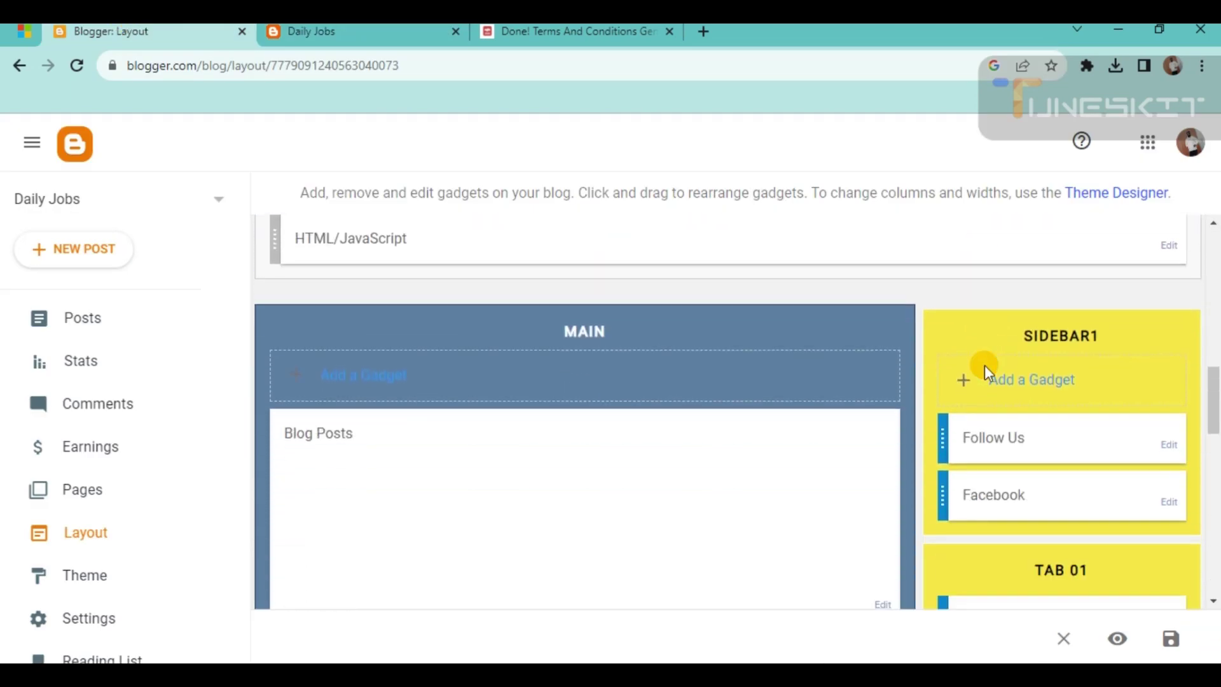
scroll(985, 365, "down", 2)
scroll(984, 365, "up", 3)
left_click(1011, 381)
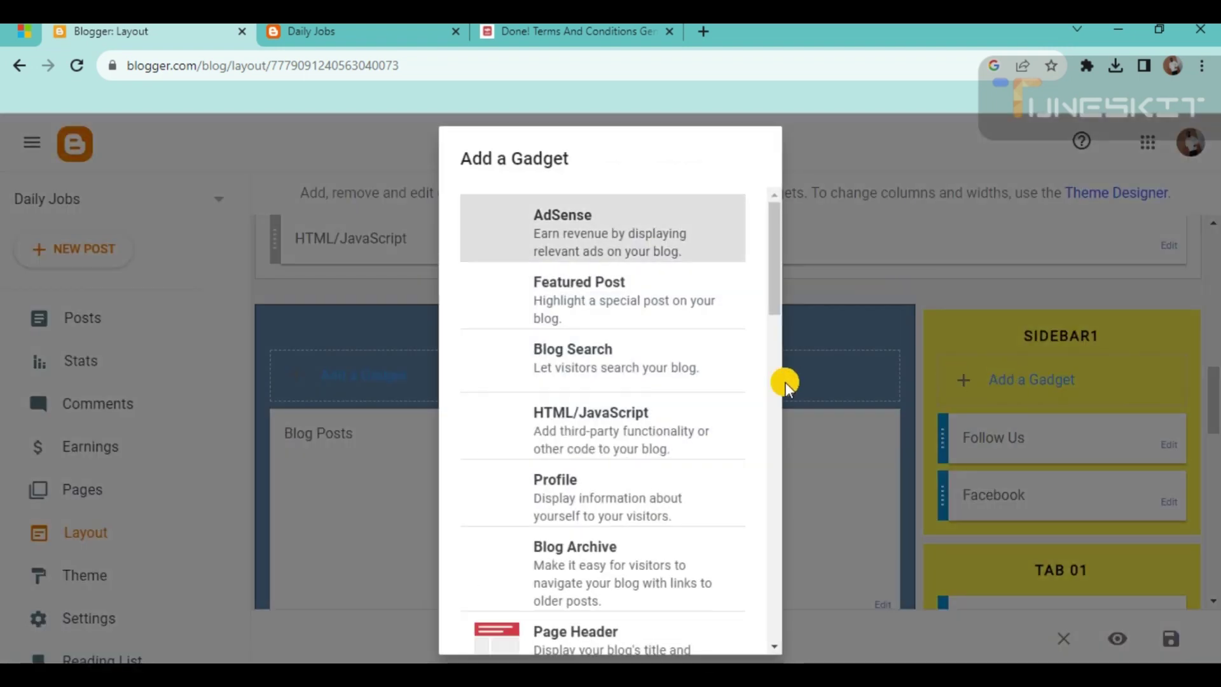
scroll(625, 394, "down", 5)
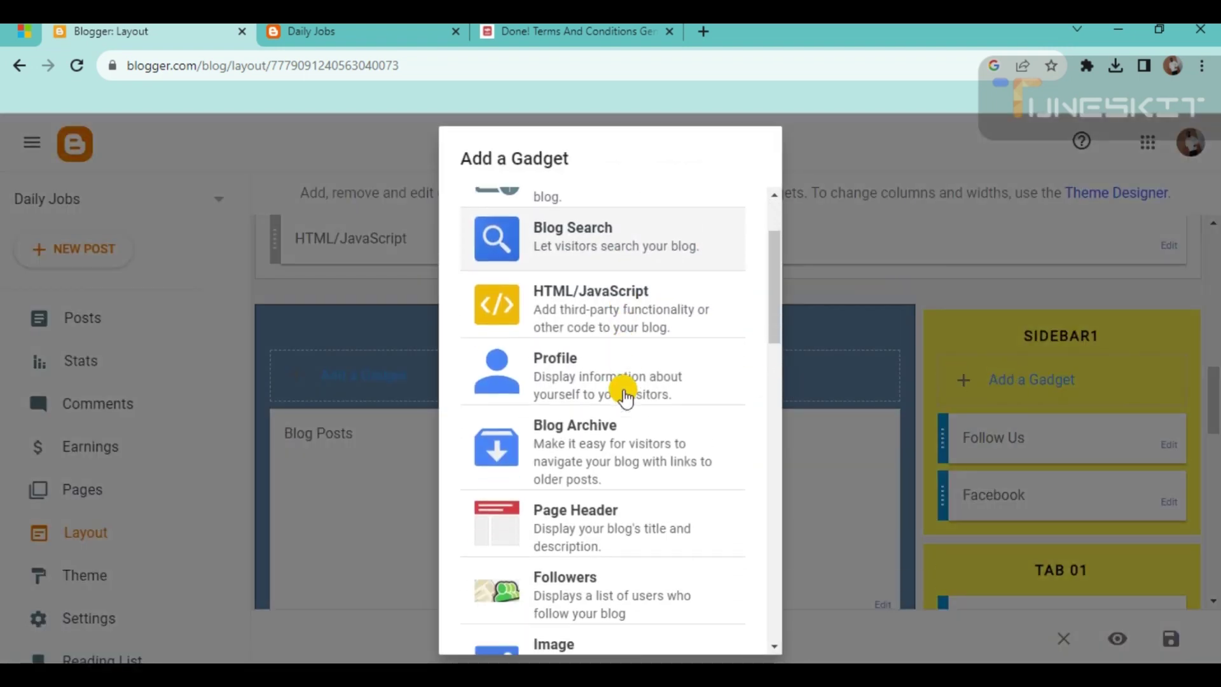
scroll(625, 394, "down", 5)
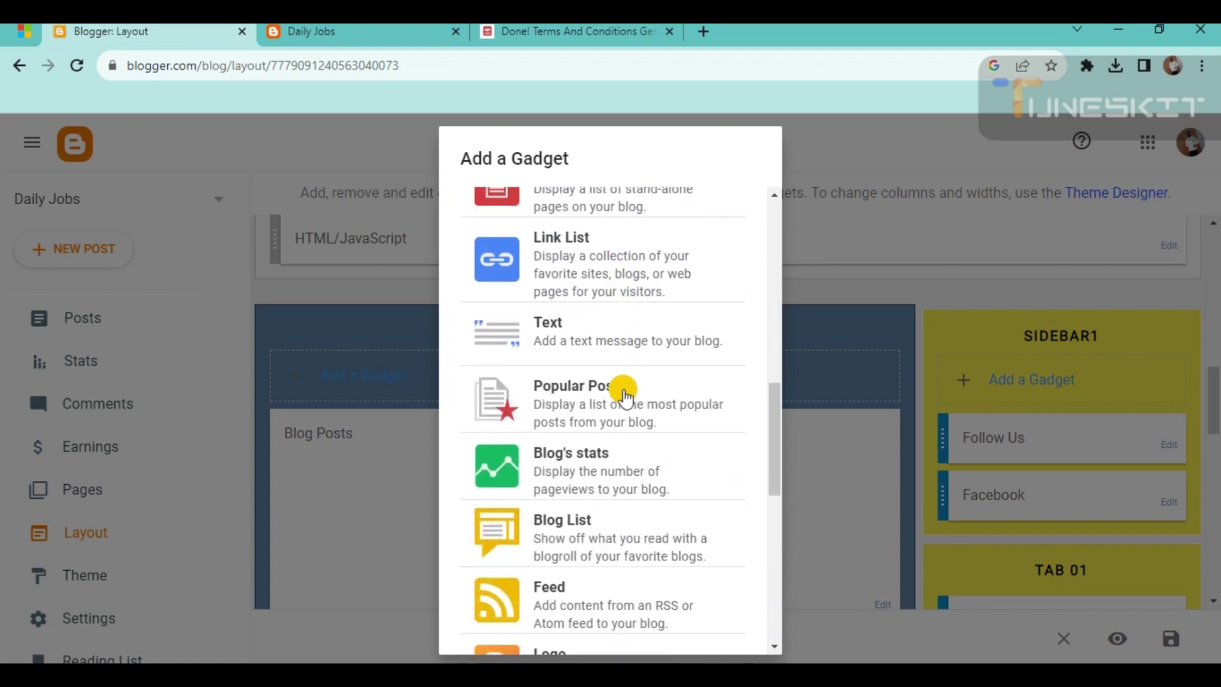
scroll(624, 396, "down", 7)
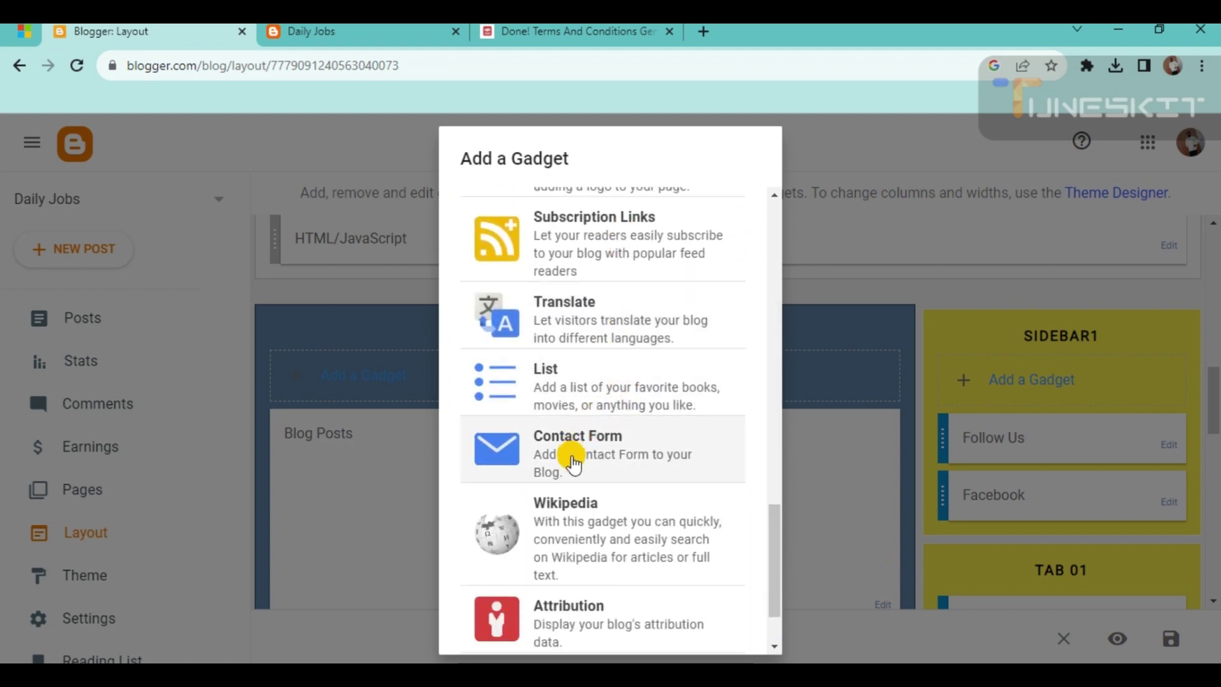
left_click(573, 461)
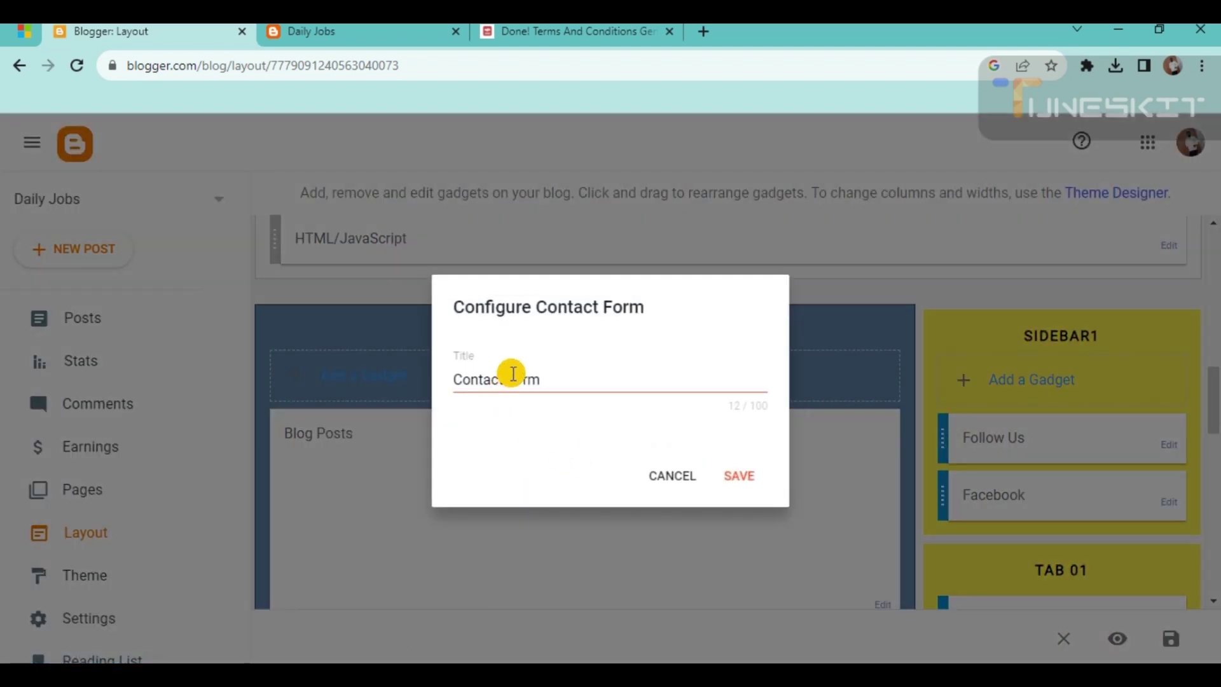
left_click(570, 384)
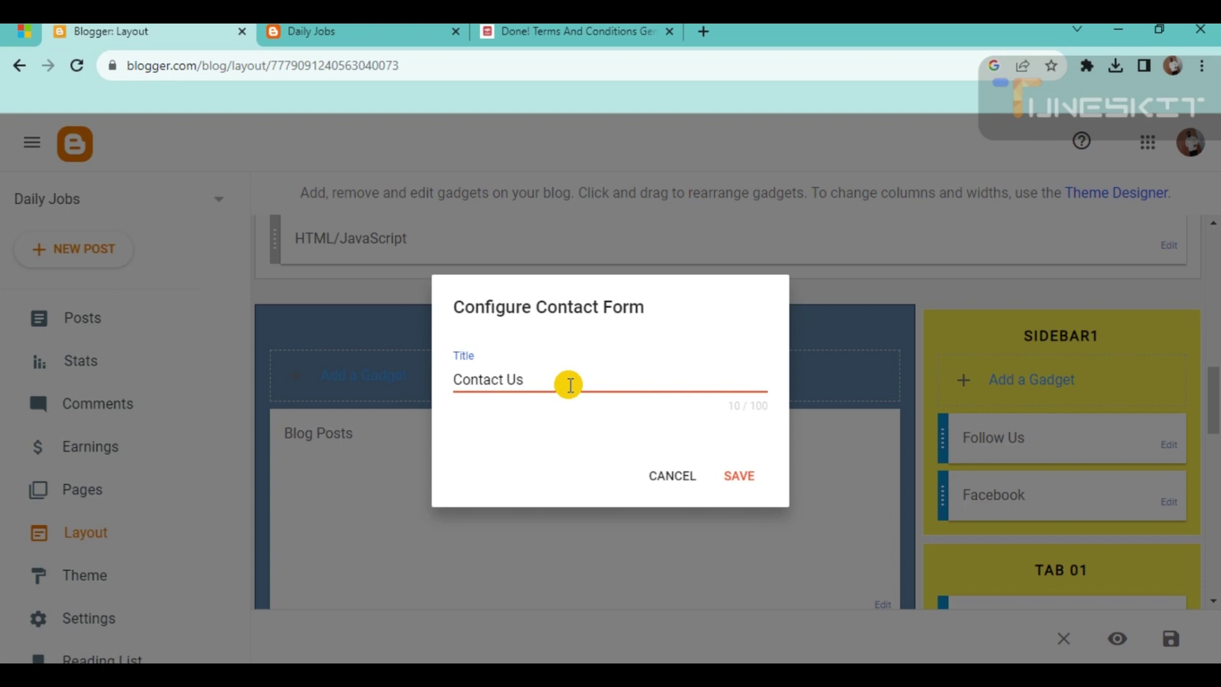
left_click(739, 475)
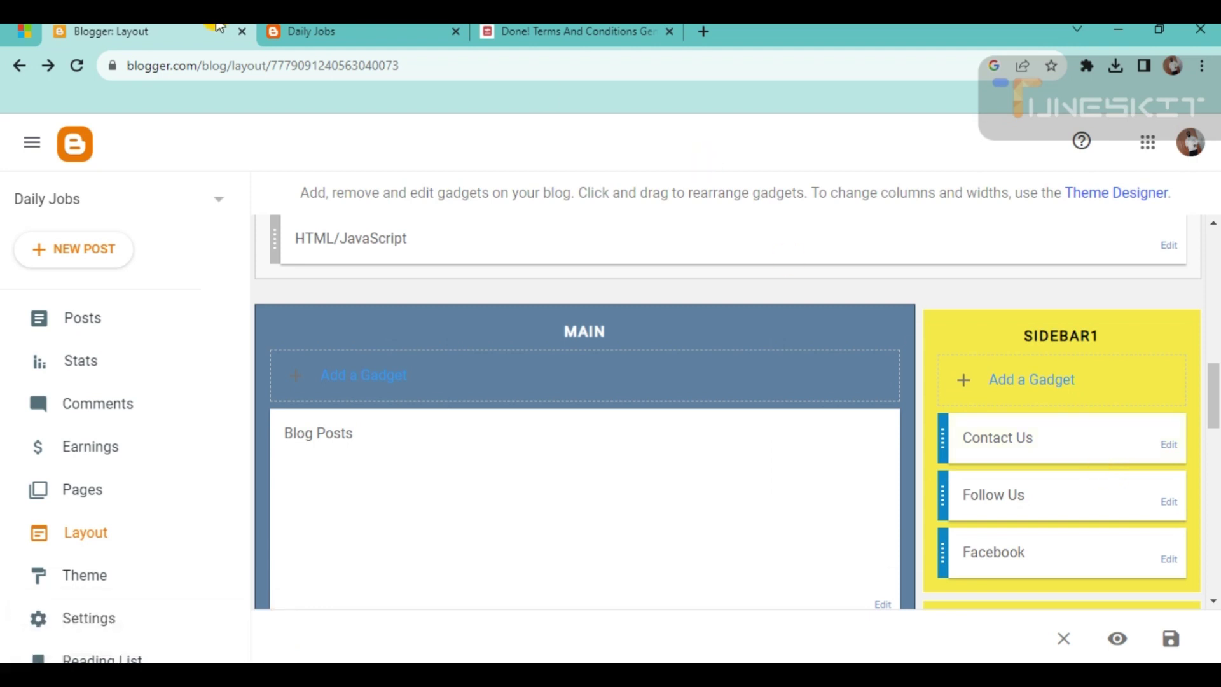
Step: Reload the live Daily Jobs site and check the Contact Us form's name, email and message fields in the sidebar
left_click(299, 31)
left_click(74, 67)
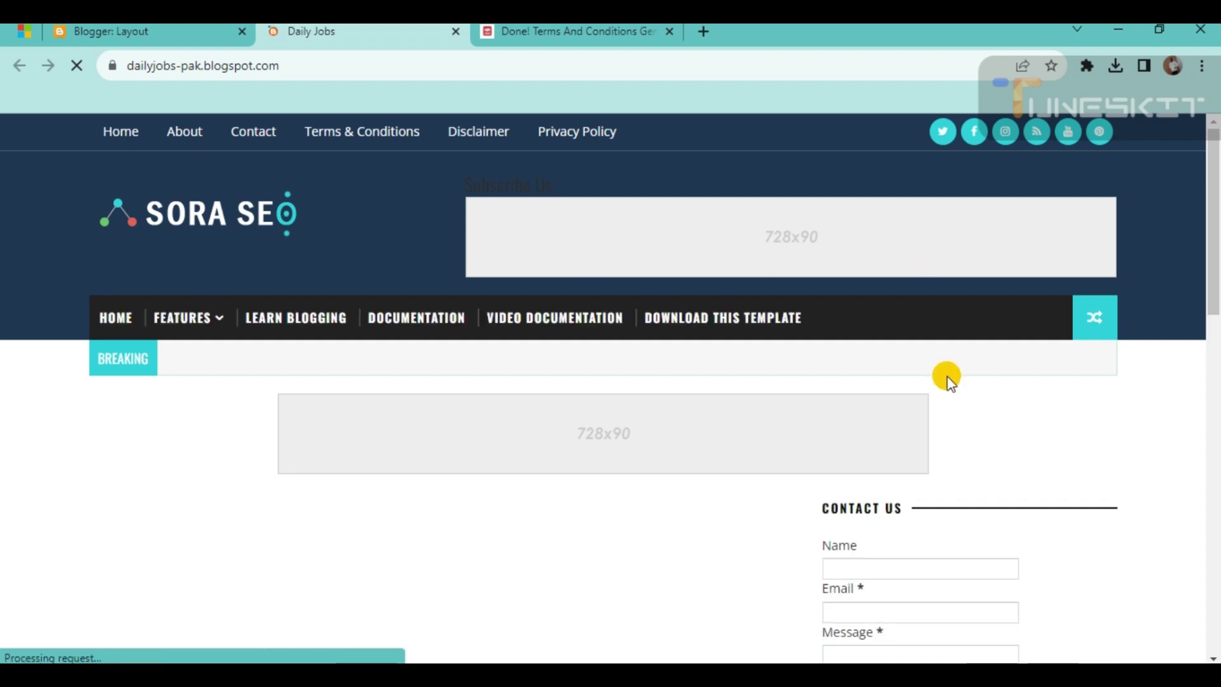
scroll(941, 369, "down", 3)
left_click(866, 388)
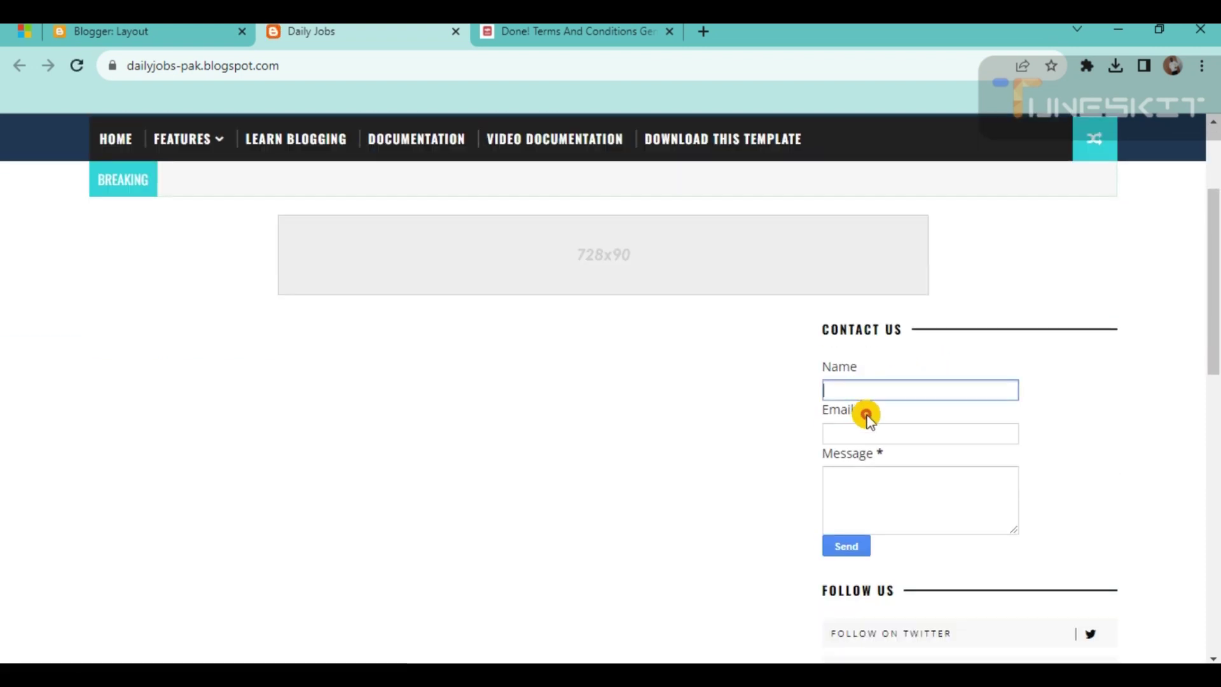
left_click(848, 433)
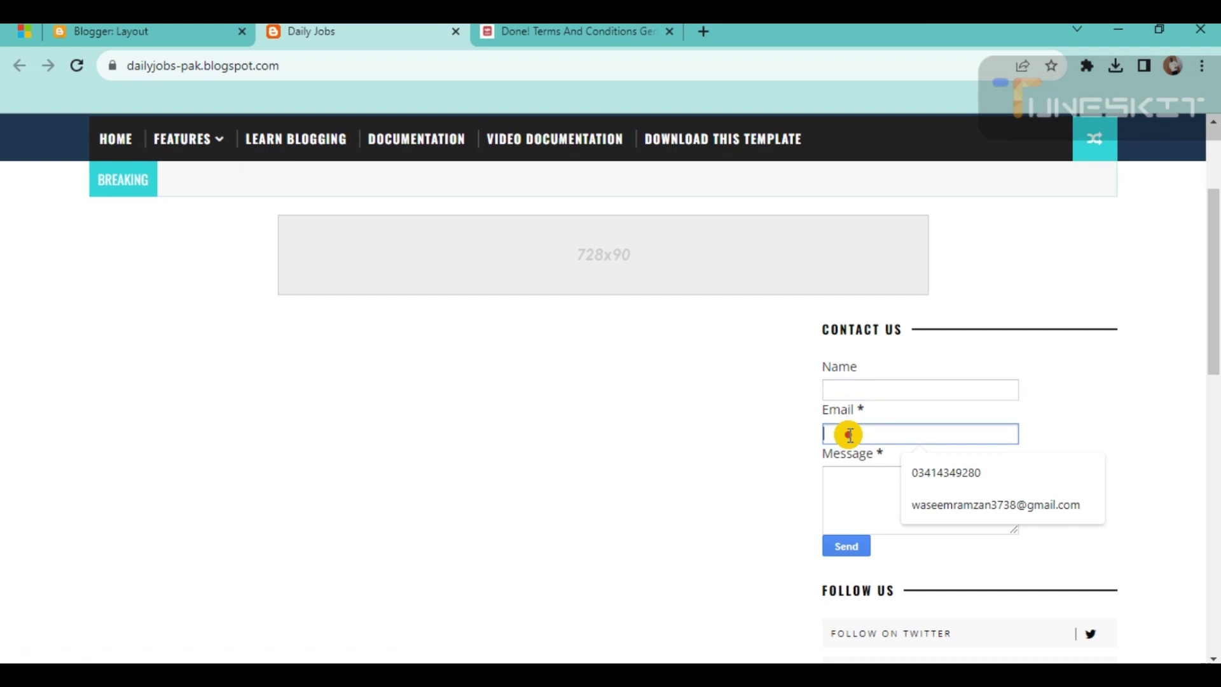
left_click(848, 475)
left_click(774, 385)
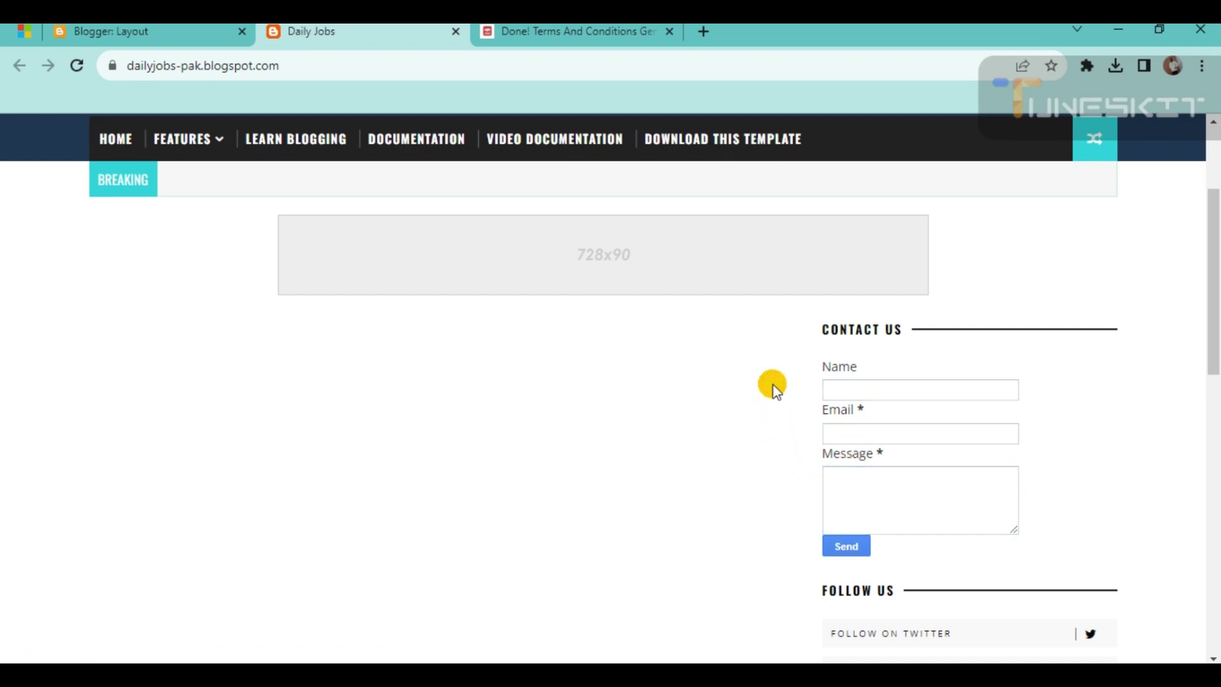
scroll(653, 389, "down", 1)
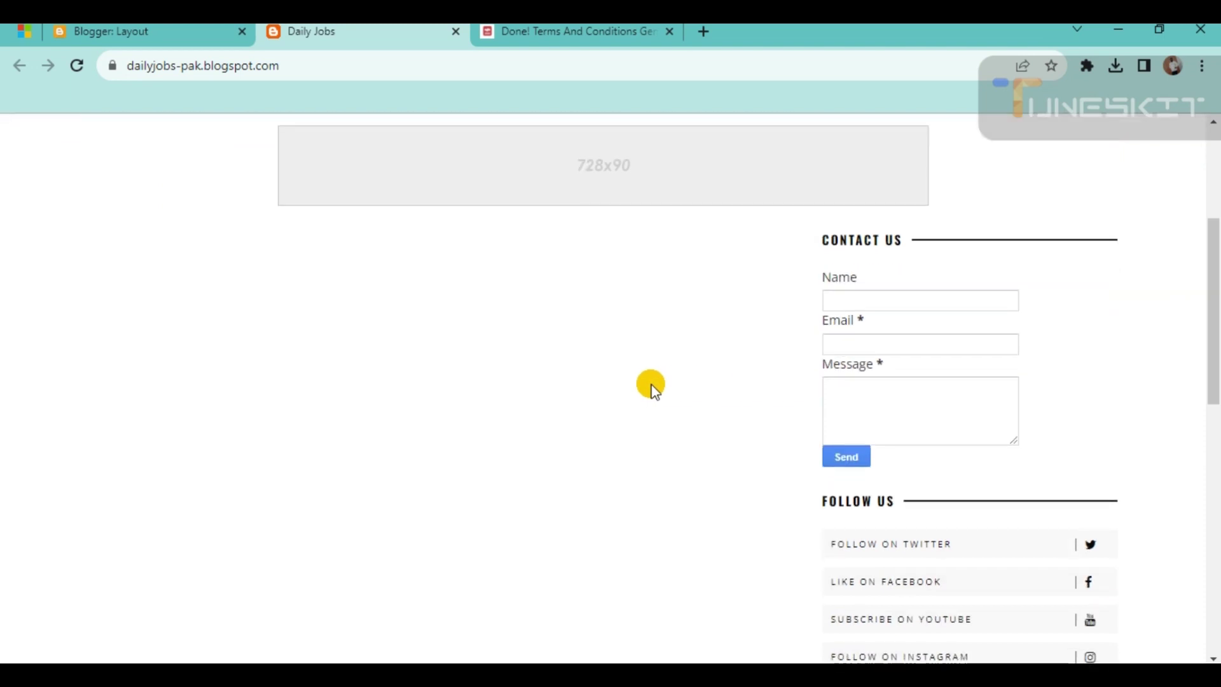
Step: Inspect the live page's code and pick the whole Contact Us form widget as the element
right_click(586, 384)
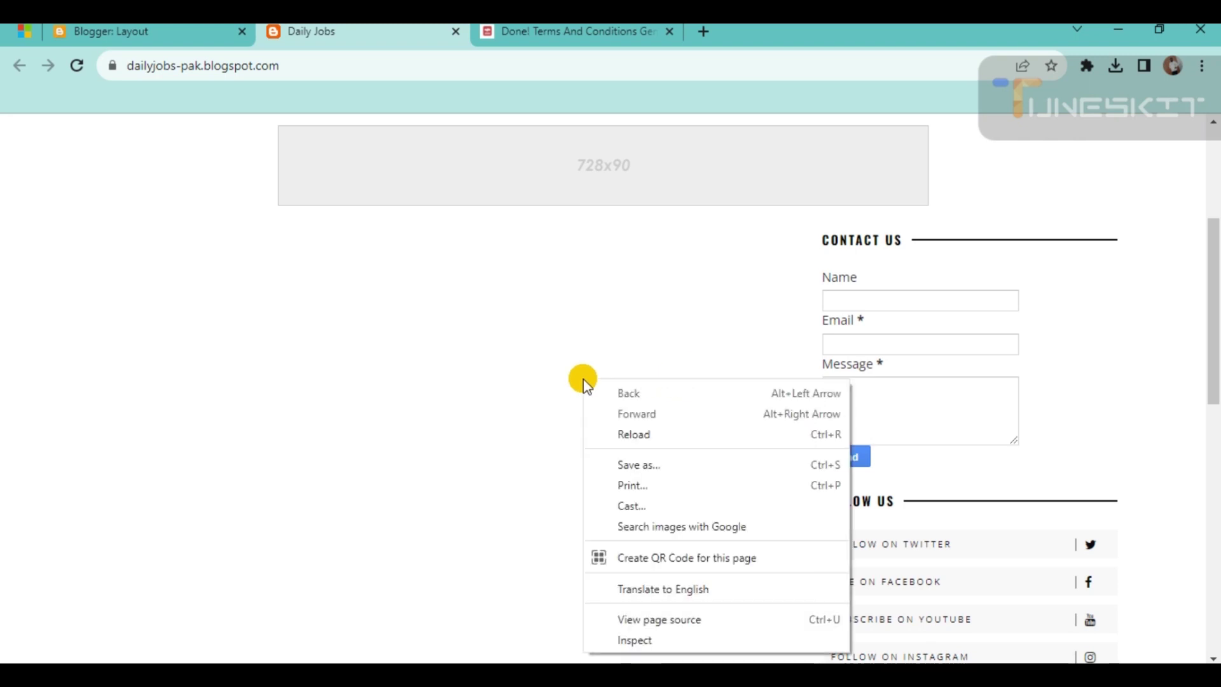
left_click(638, 642)
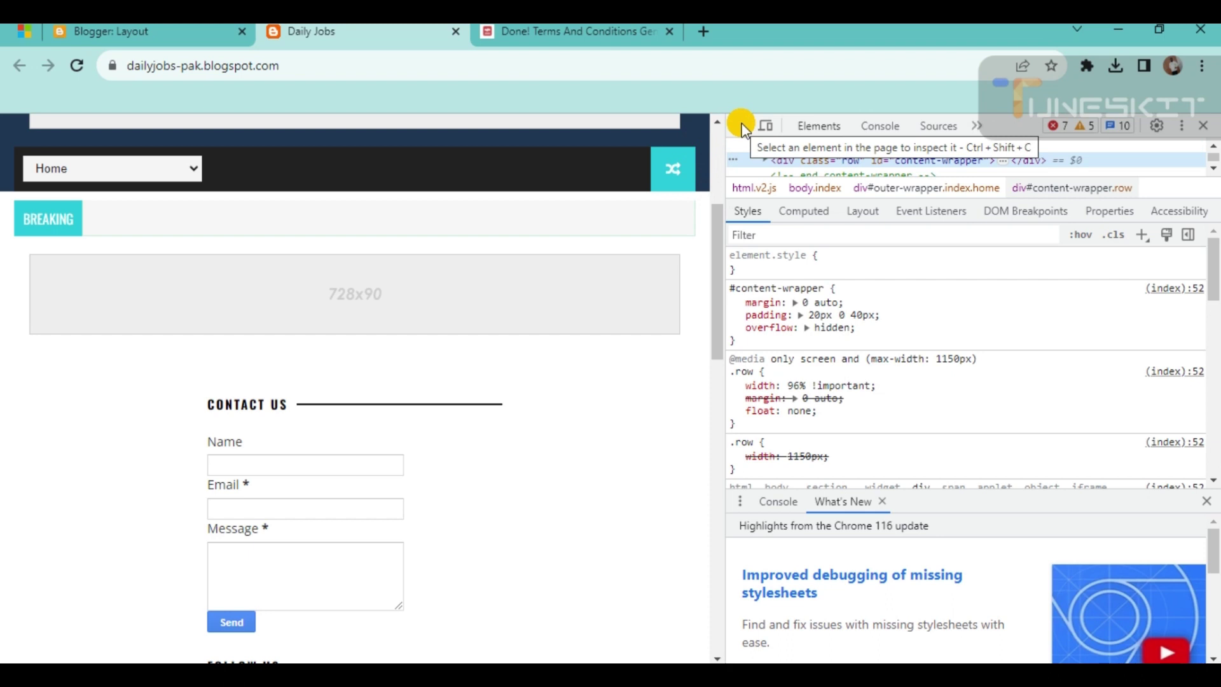
left_click(743, 125)
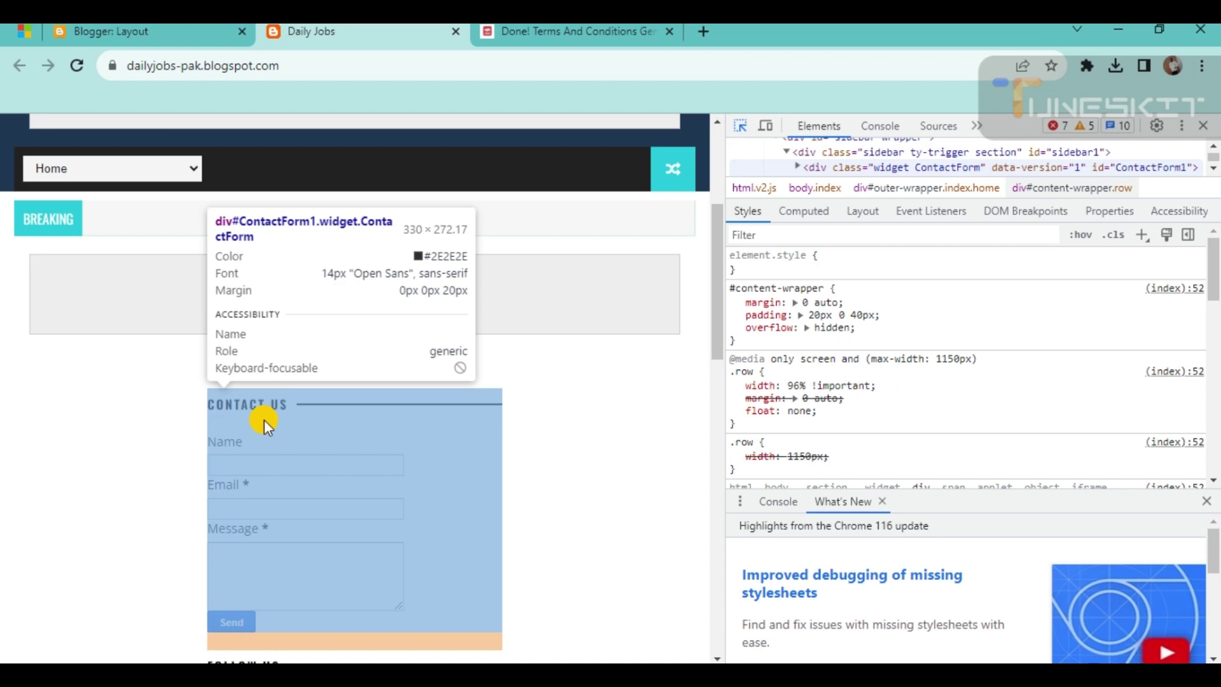
left_click(265, 420)
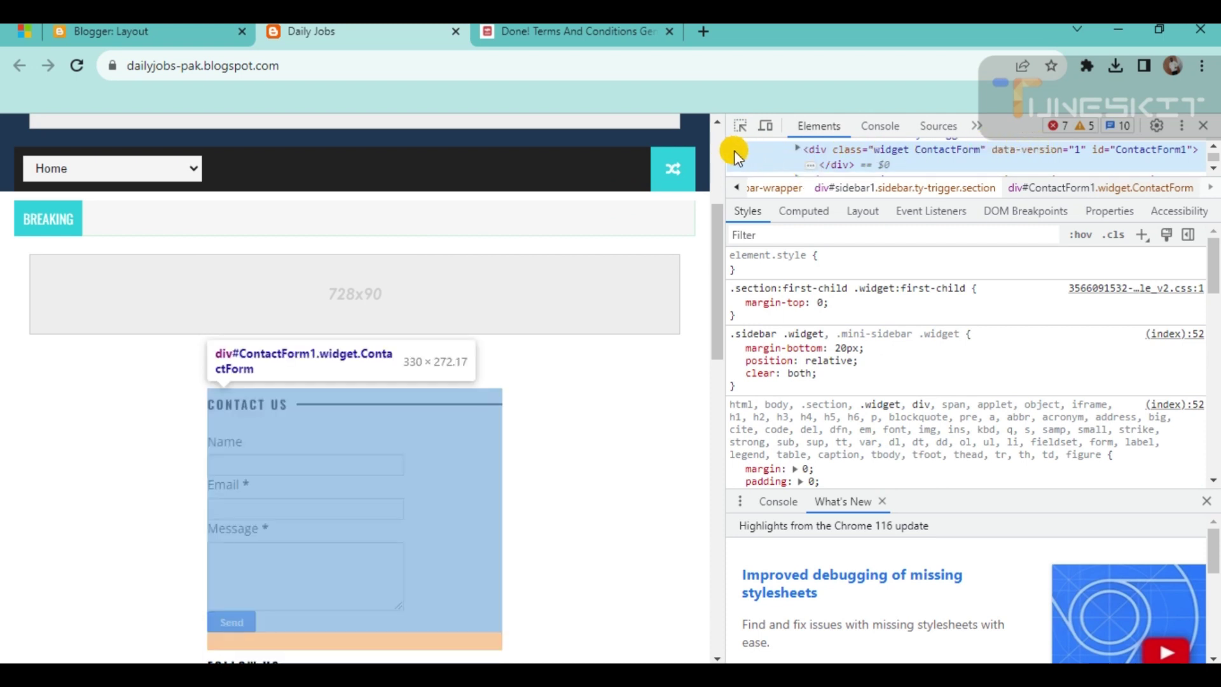
Step: Open the Contact Us widget element for editing as HTML and copy all of its code
right_click(736, 155)
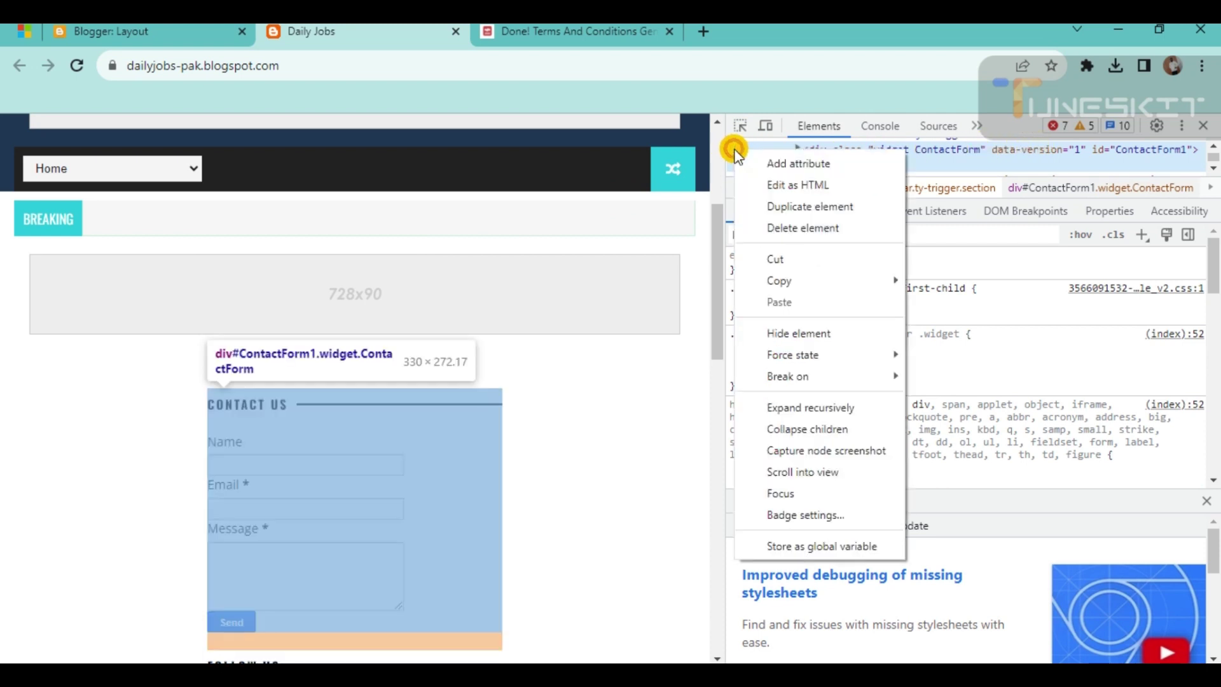
left_click(781, 186)
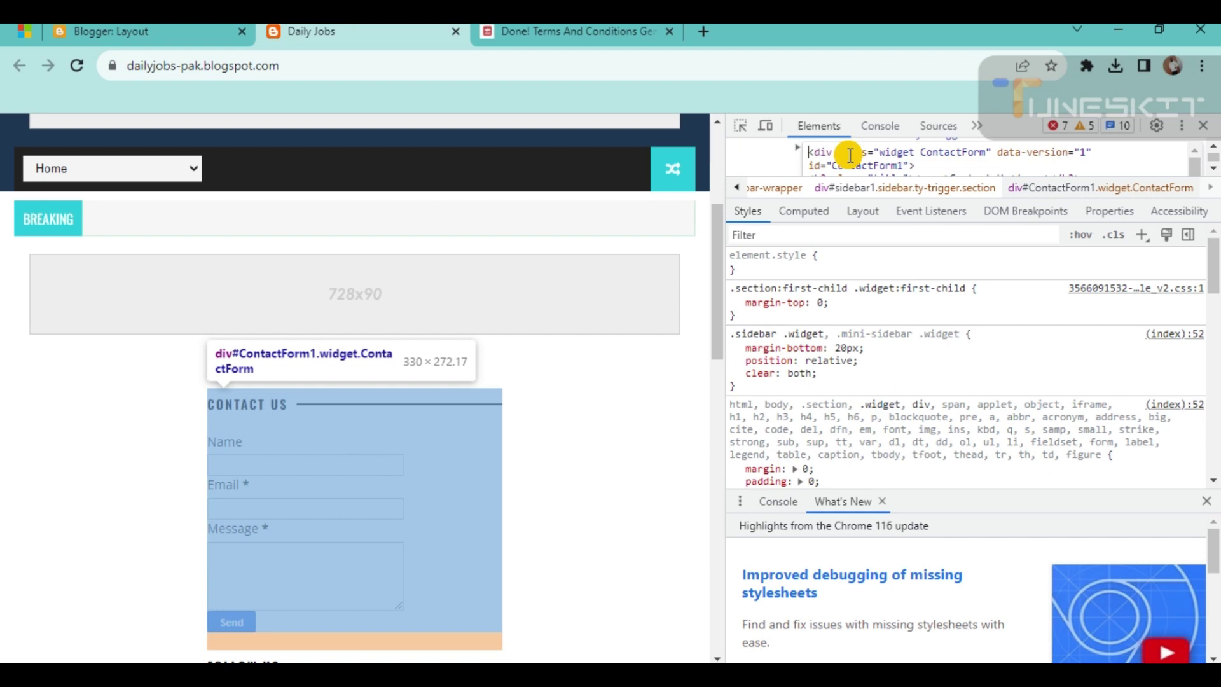
key("ctrl+a")
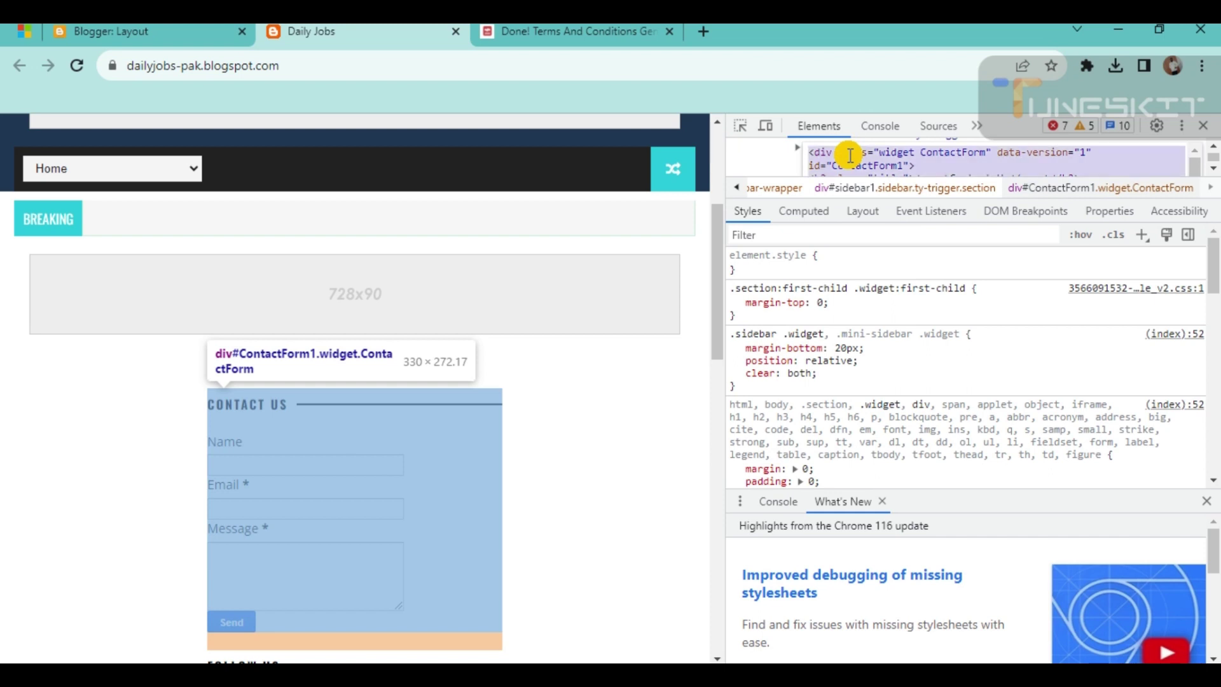
scroll(896, 156, "down", 5)
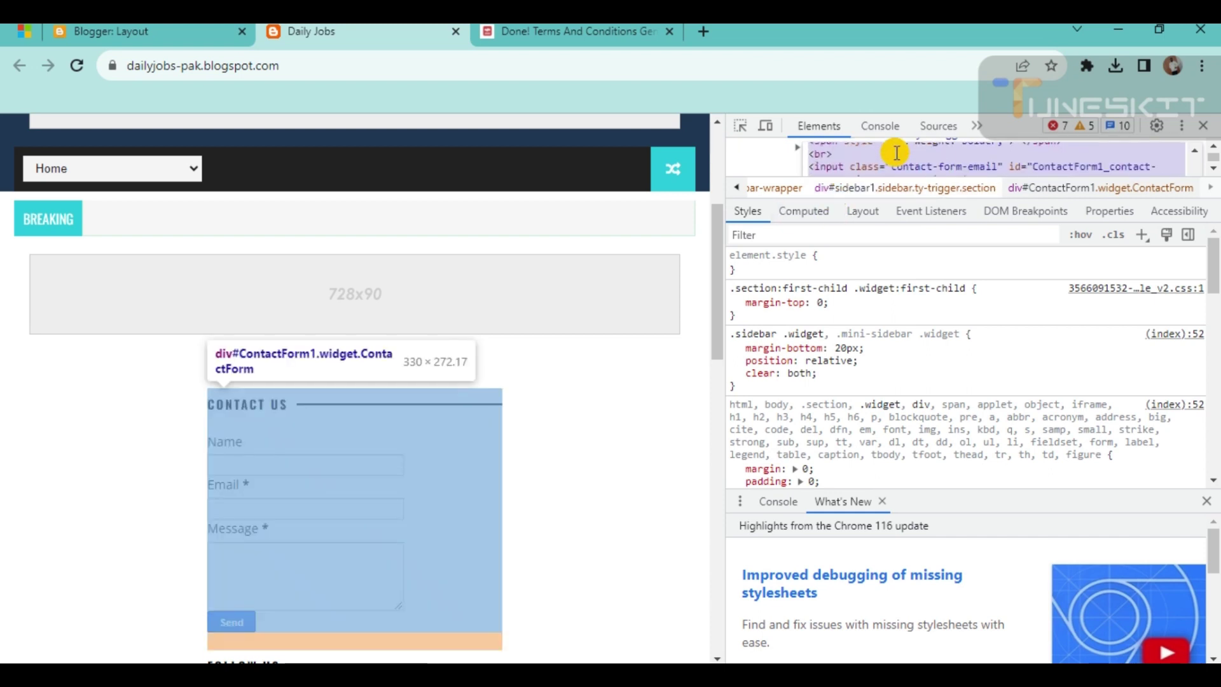
scroll(897, 156, "up", 5)
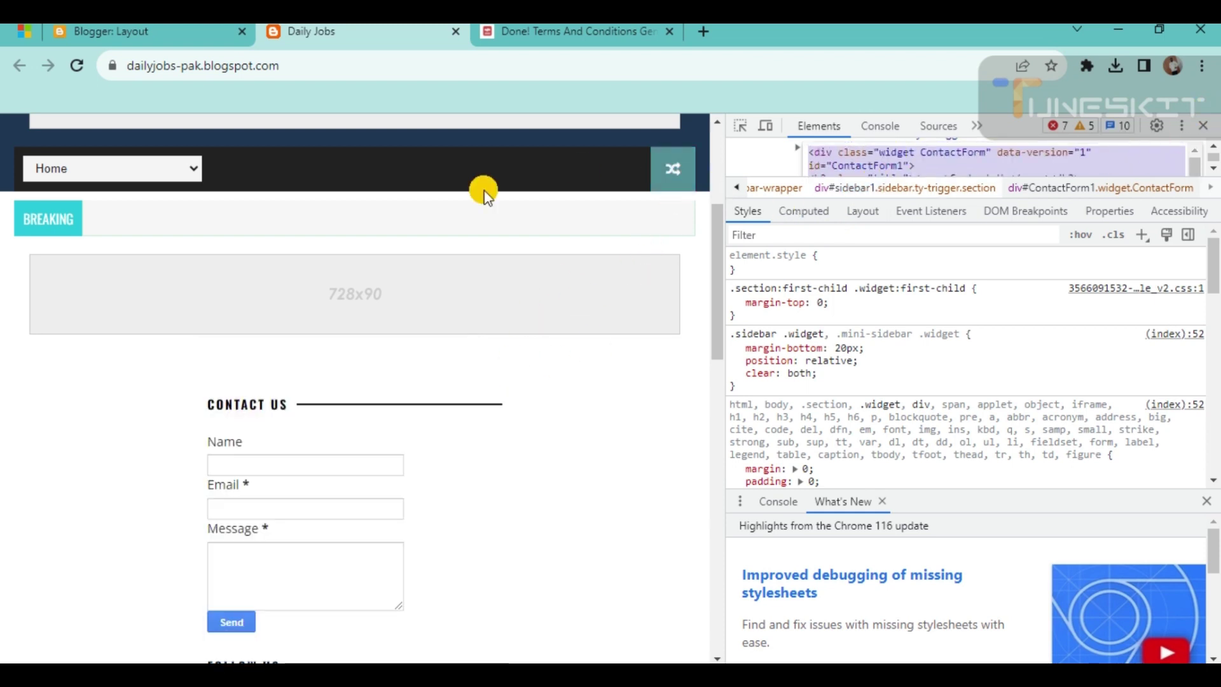
Step: Open the existing Contact Us page in Blogger, paste the copied widget code into its body, and look it over
left_click(84, 29)
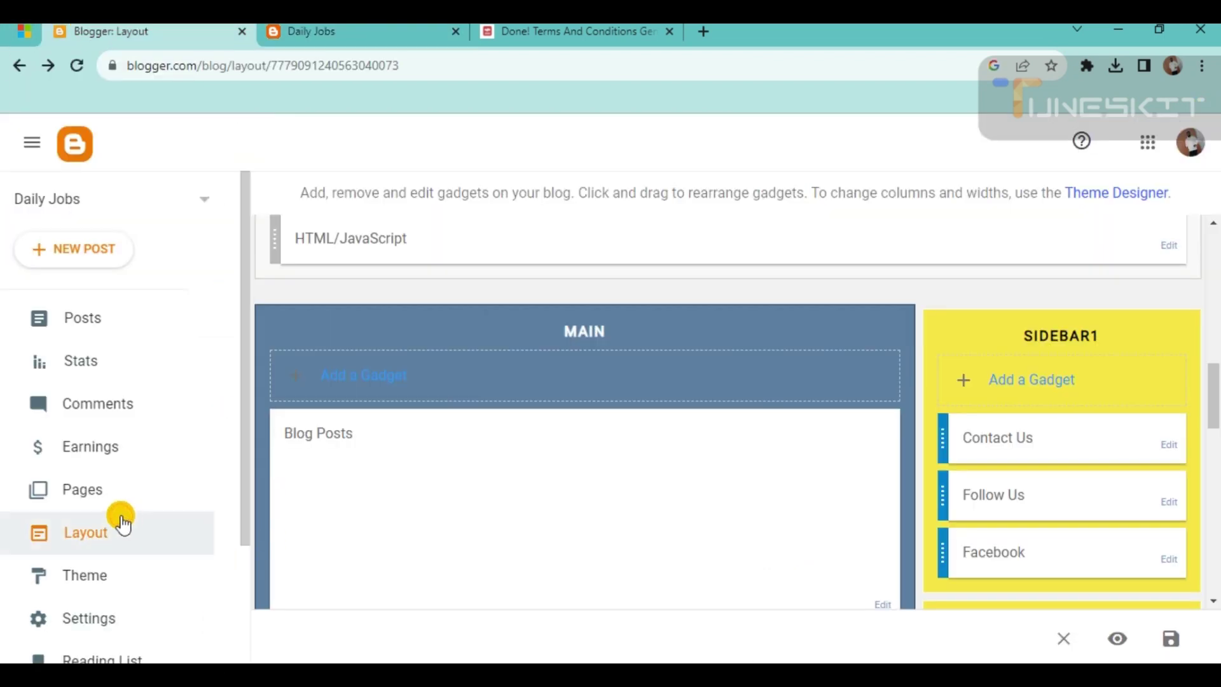
left_click(77, 491)
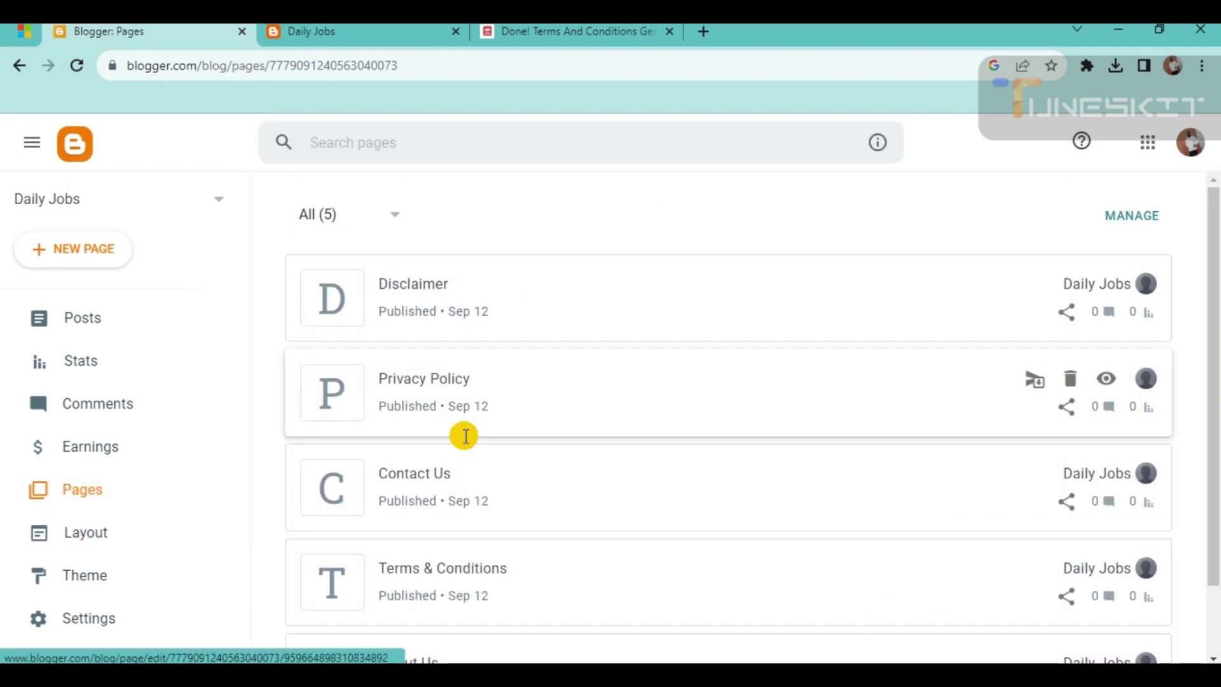
scroll(464, 438, "down", 2)
left_click(443, 409)
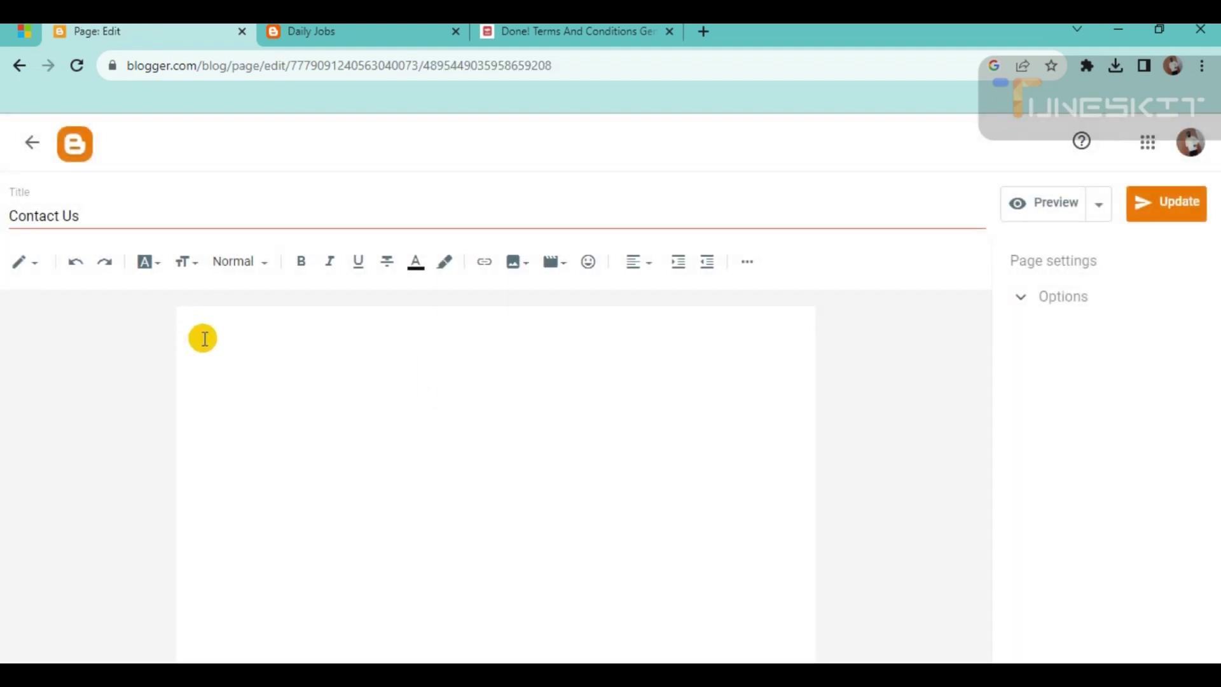
left_click(203, 338)
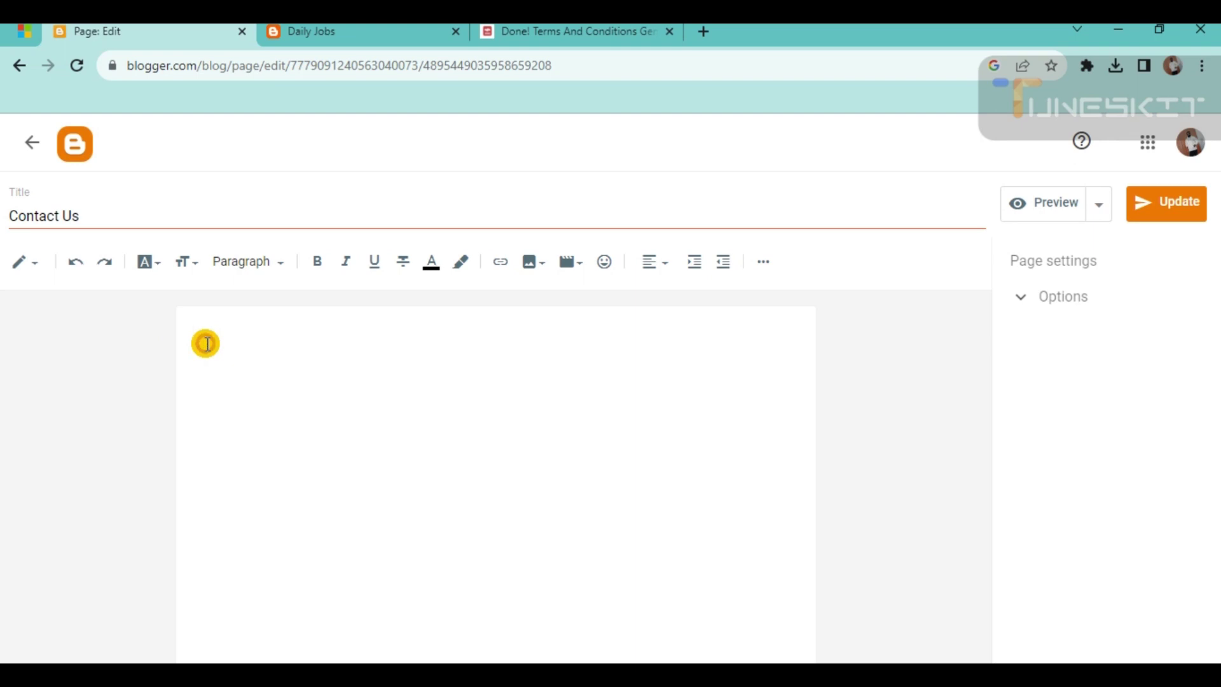
key("ctrl+v")
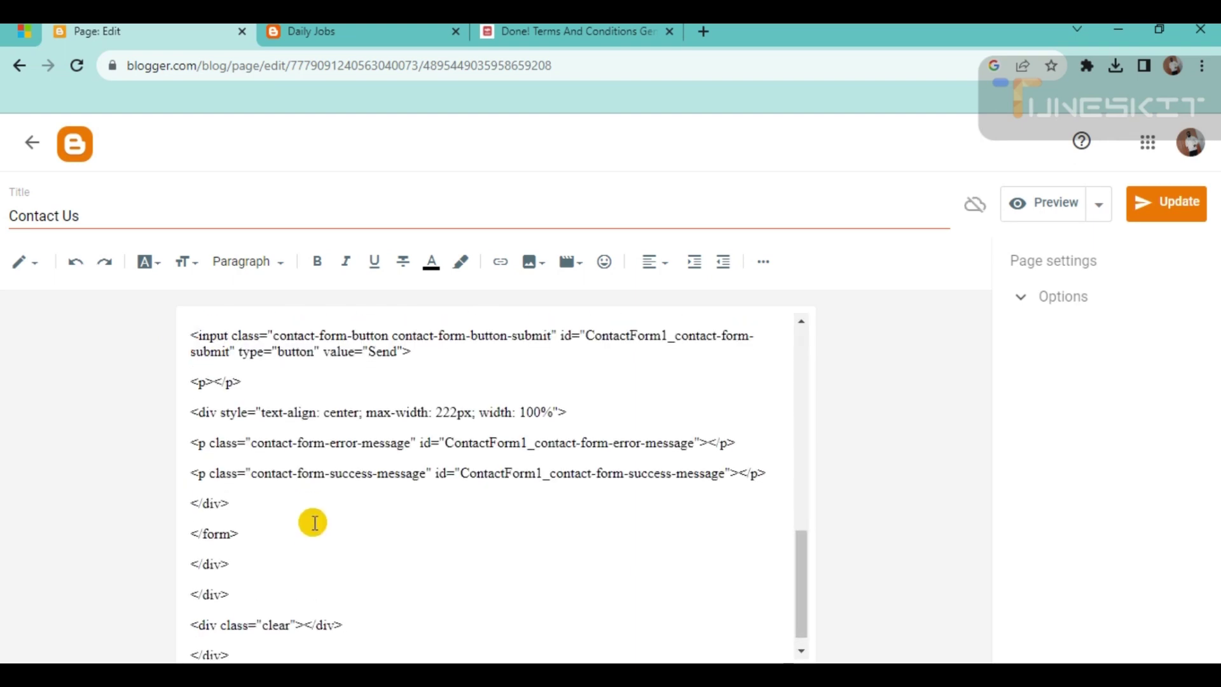
scroll(313, 521, "up", 10)
scroll(313, 522, "down", 10)
scroll(313, 521, "up", 10)
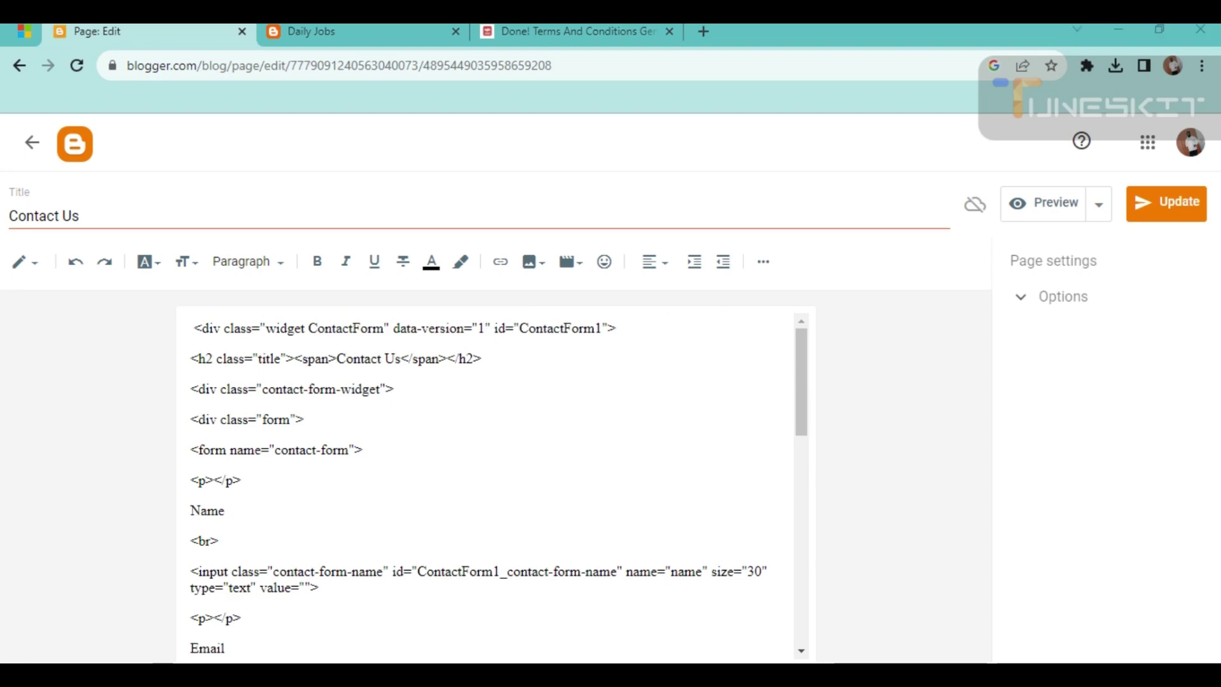
Step: Copy the whole contact form code from its Notepad window and close that note without saving
mouse_move(488, 648)
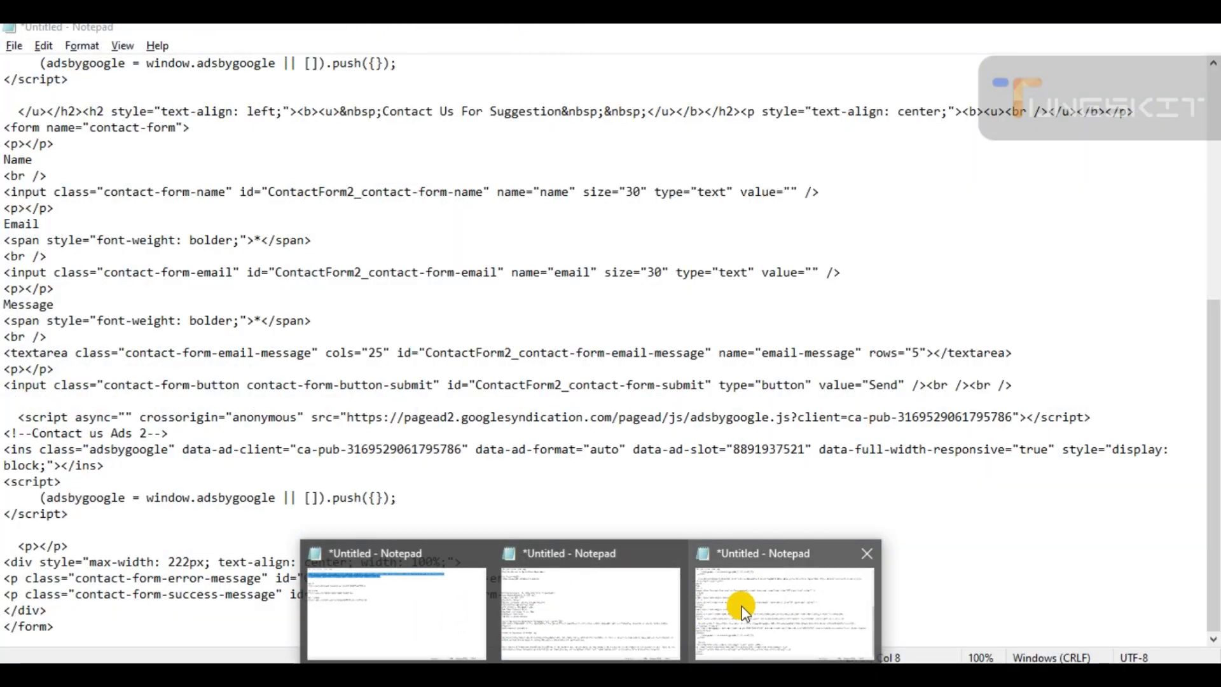
left_click(743, 610)
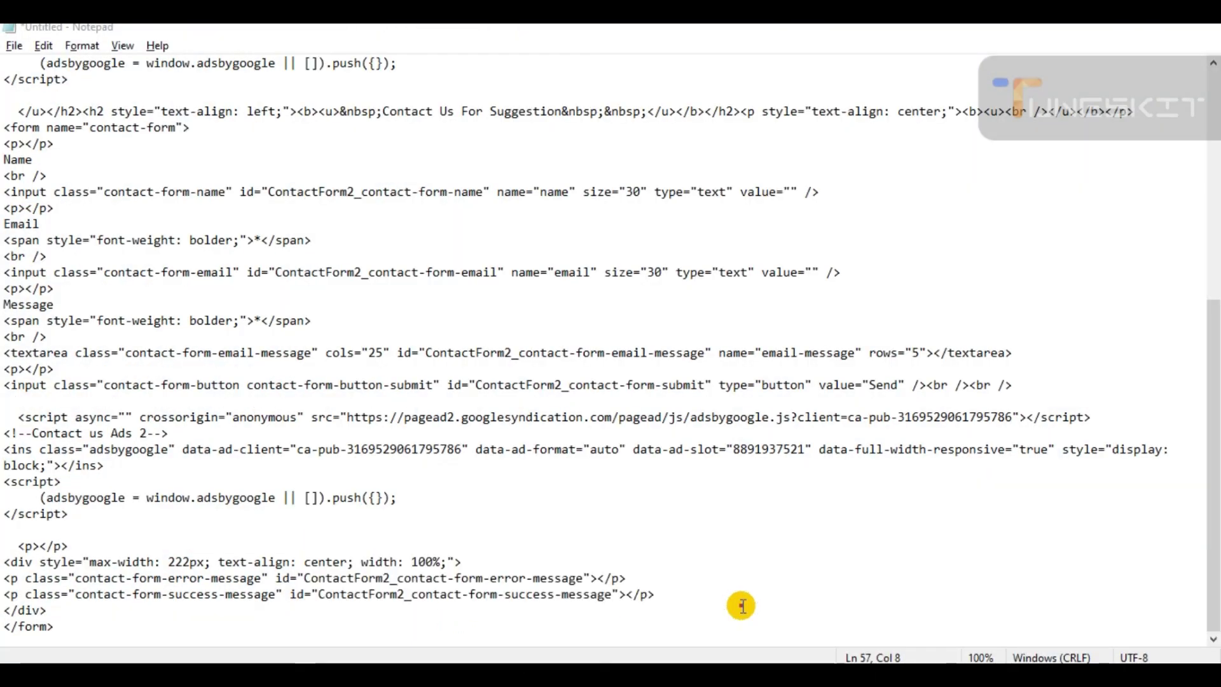
key("ctrl+a")
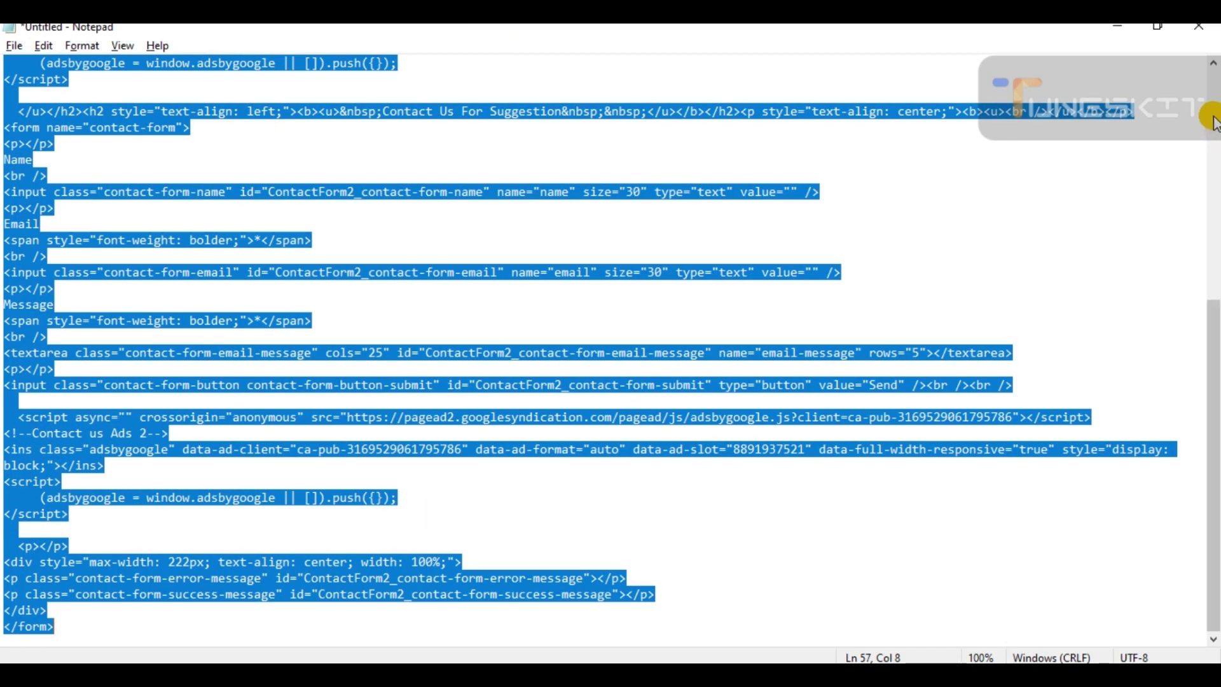
left_click(1198, 26)
left_click(629, 352)
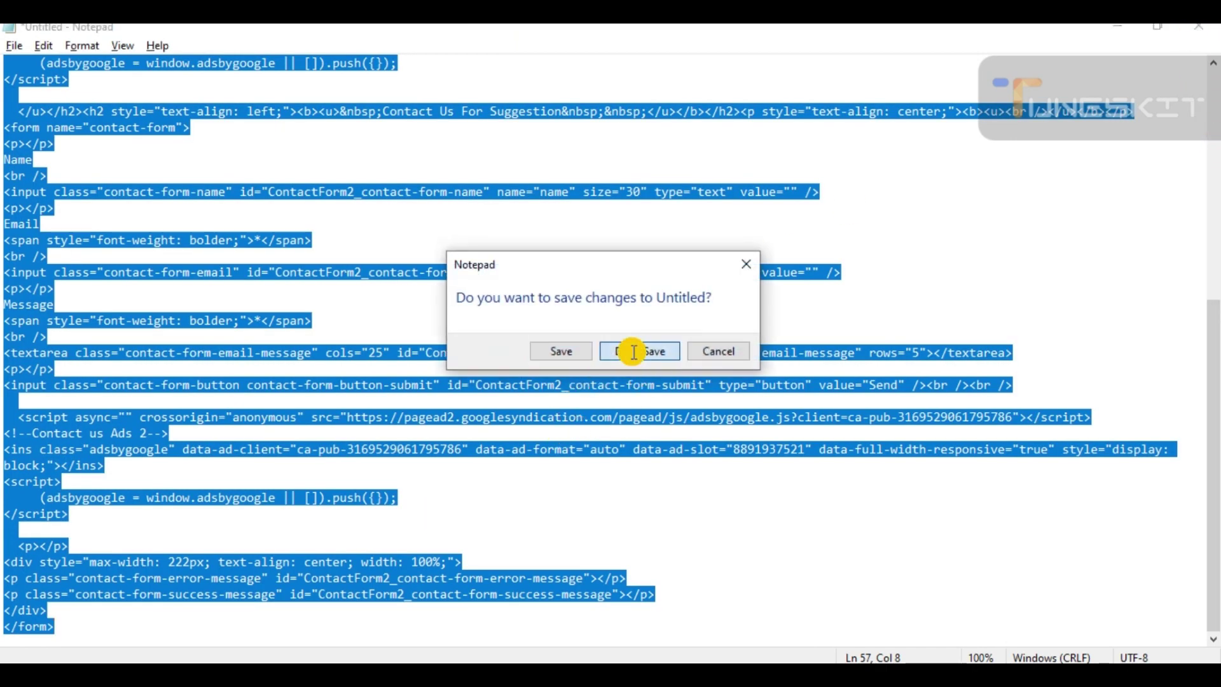
Step: Replace the Contact Us page's body with the copied contact form code, update the page and return to the pages list
key("ctrl+a")
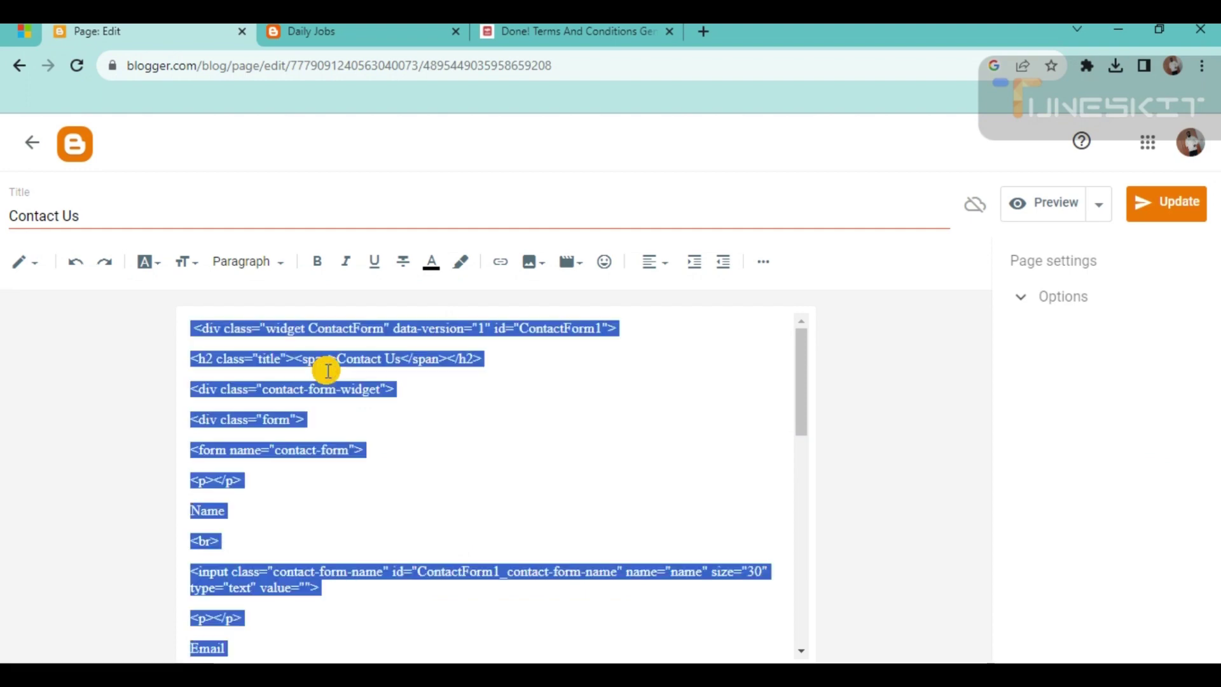
key("ctrl+v")
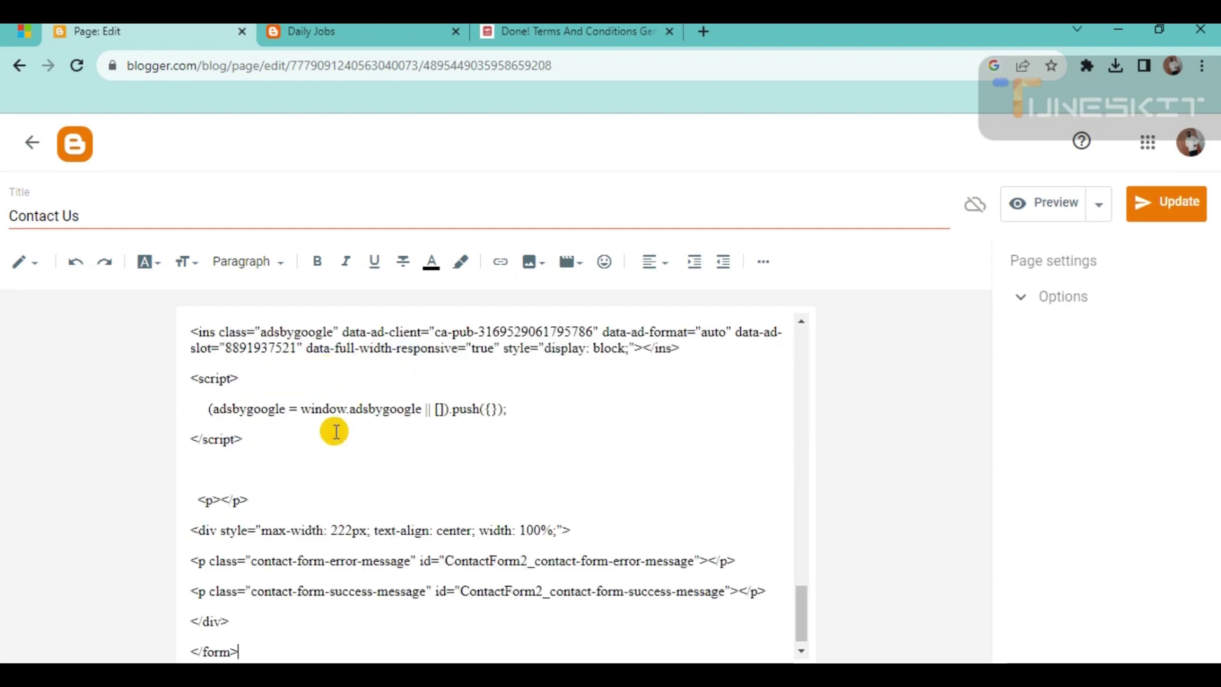
scroll(336, 432, "up", 20)
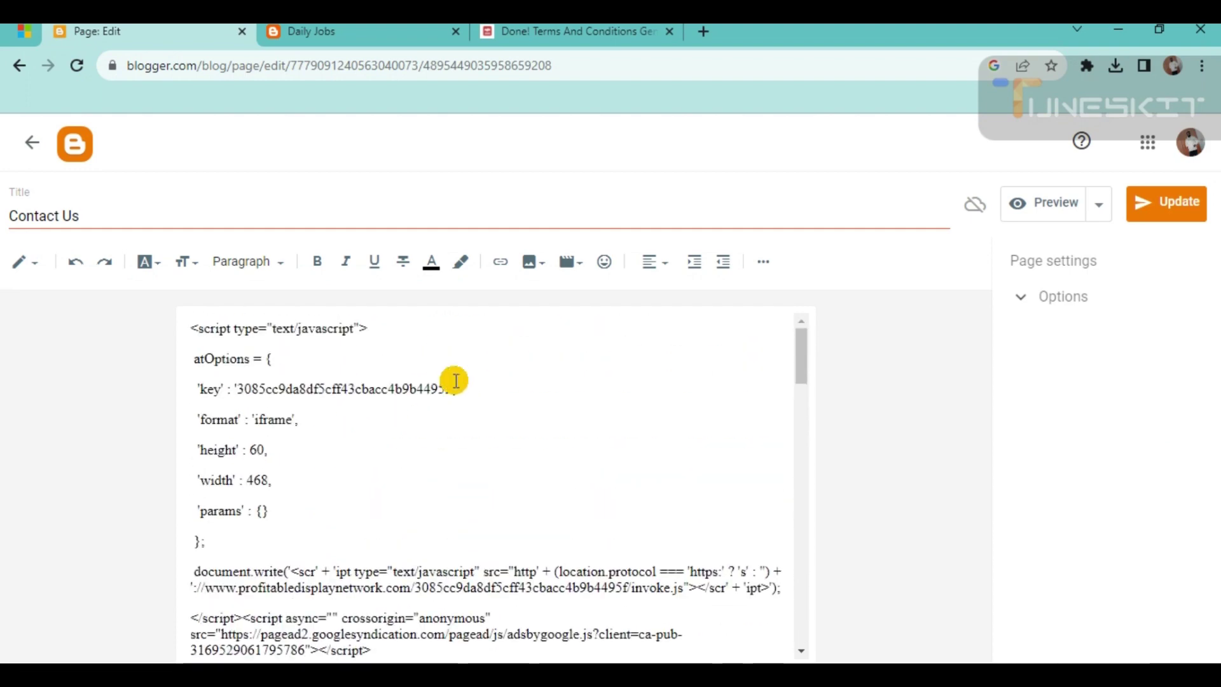
left_click(1159, 214)
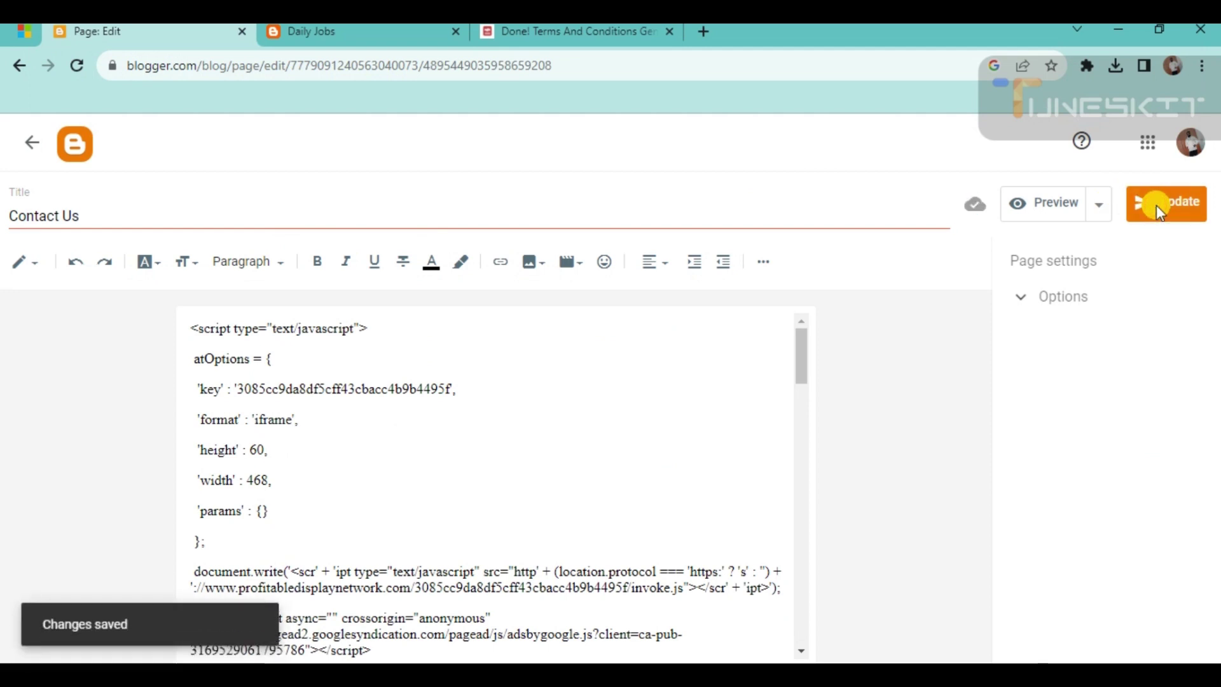
left_click(31, 143)
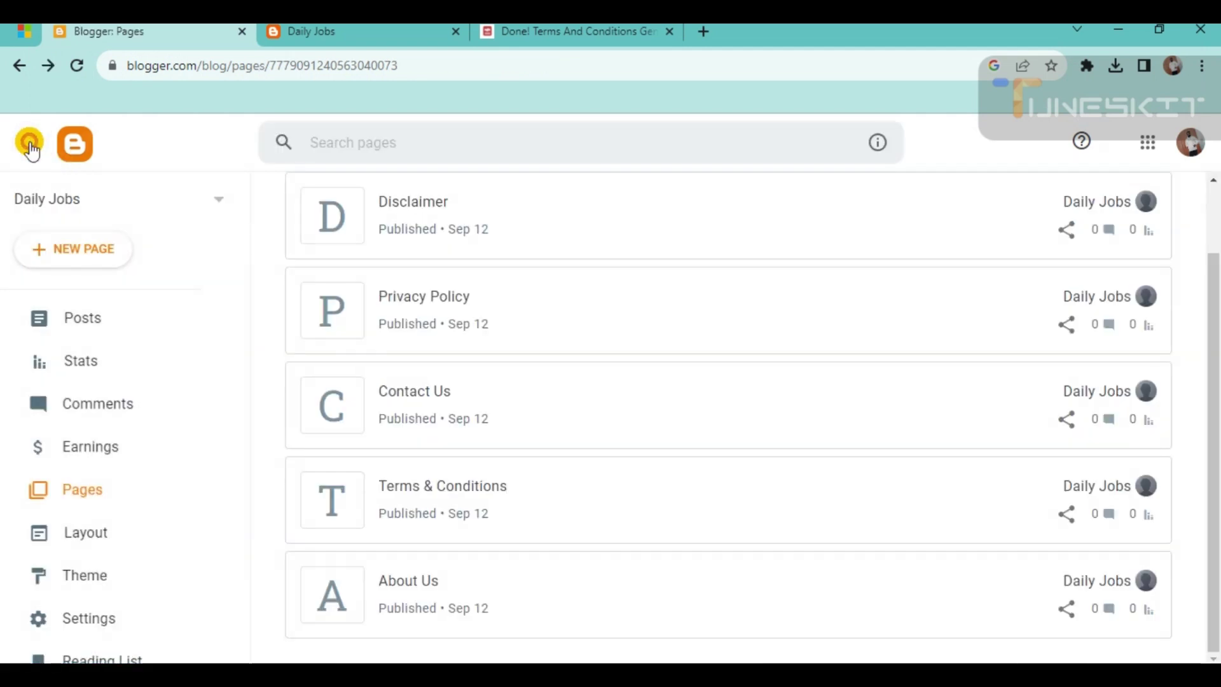
Step: Close the code inspector on the live Daily Jobs blog, look over its top menu links, and return to the Blogger pages list
left_click(295, 29)
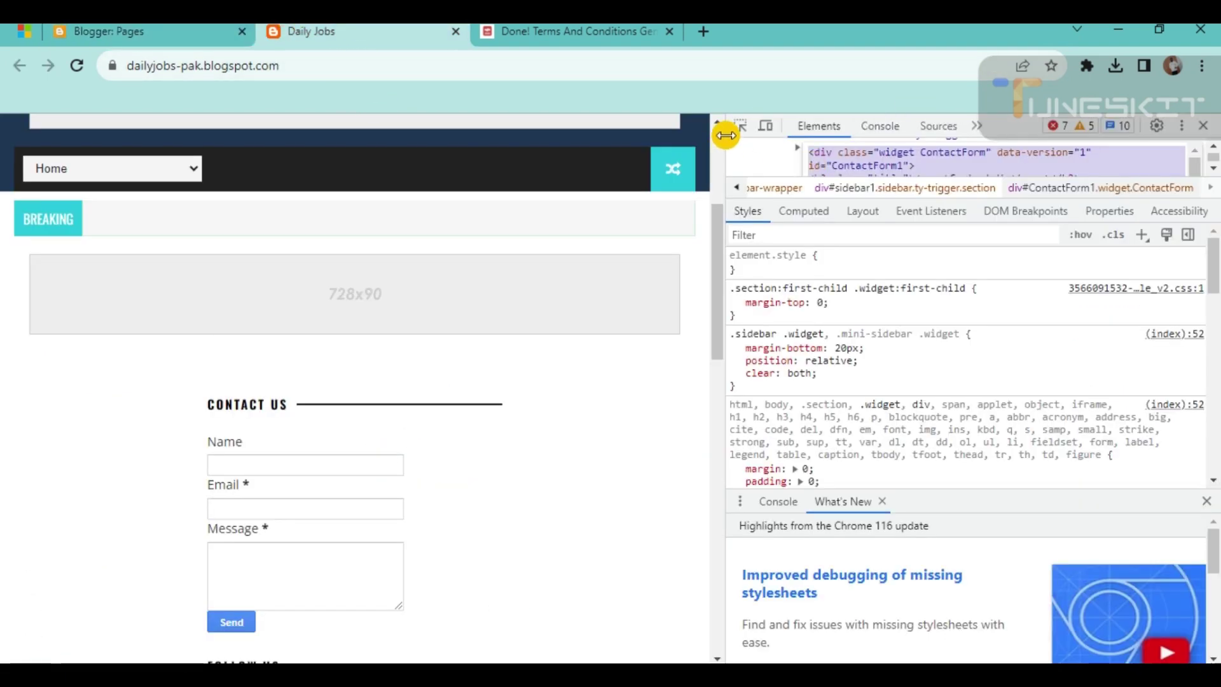
left_click(1204, 125)
scroll(375, 130, "down", 2)
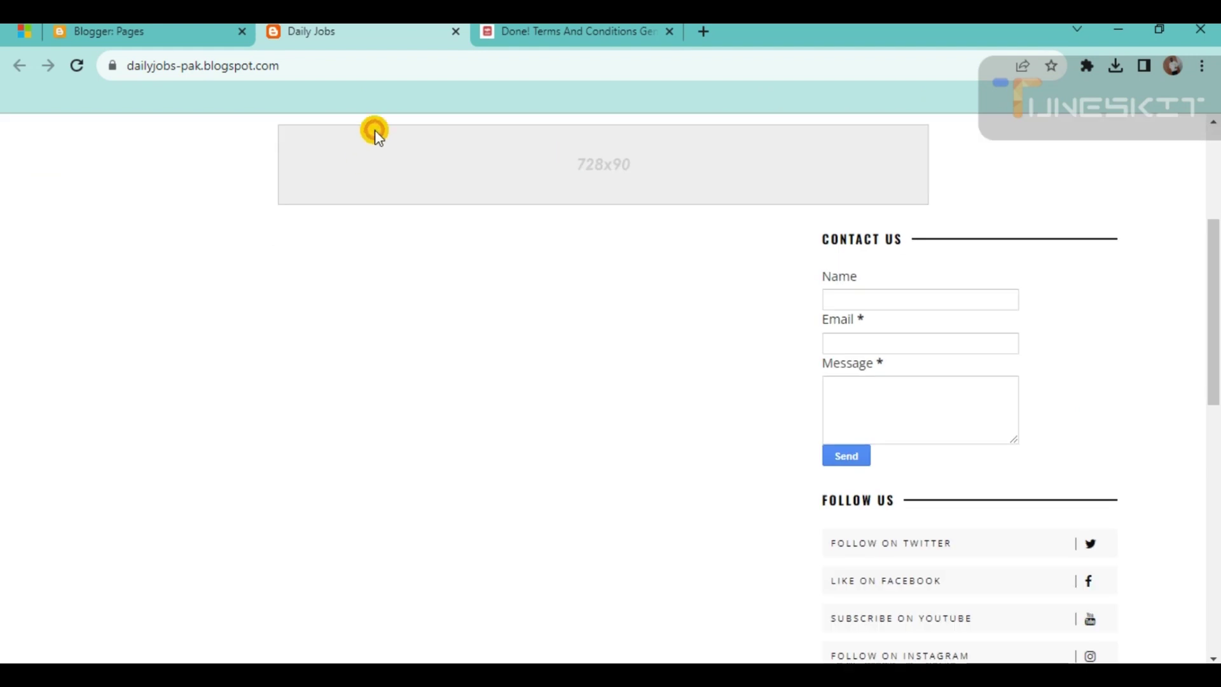
scroll(356, 127, "up", 5)
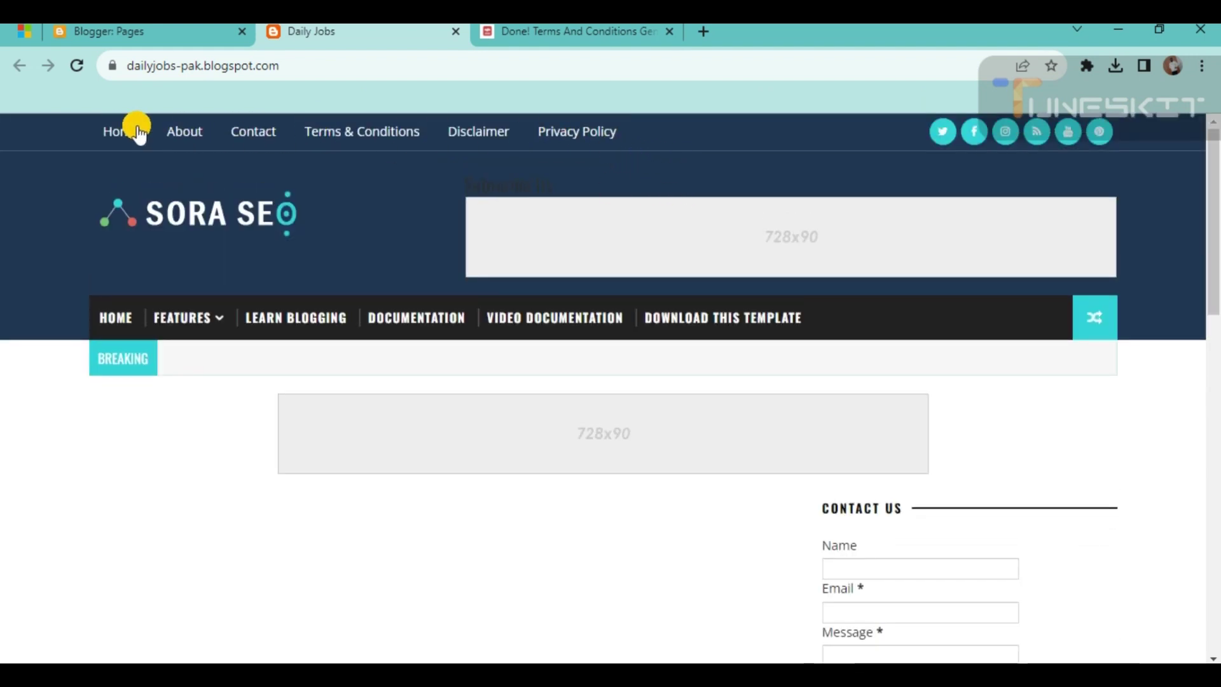
left_click(105, 29)
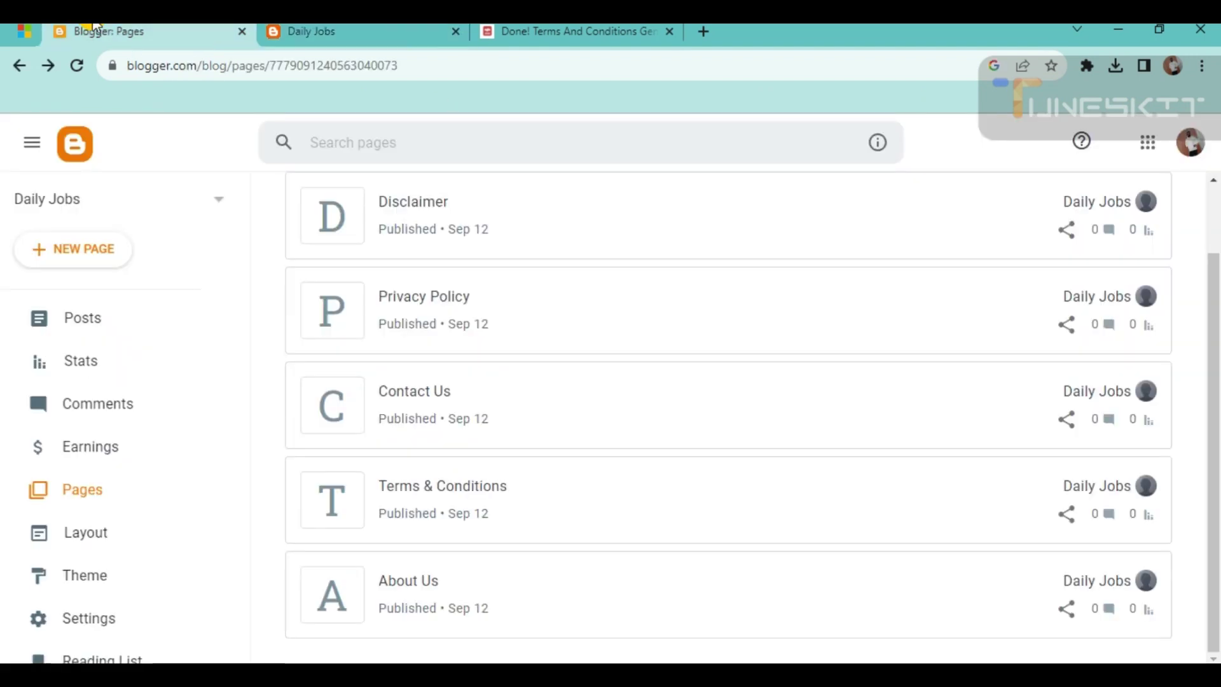
left_click(312, 31)
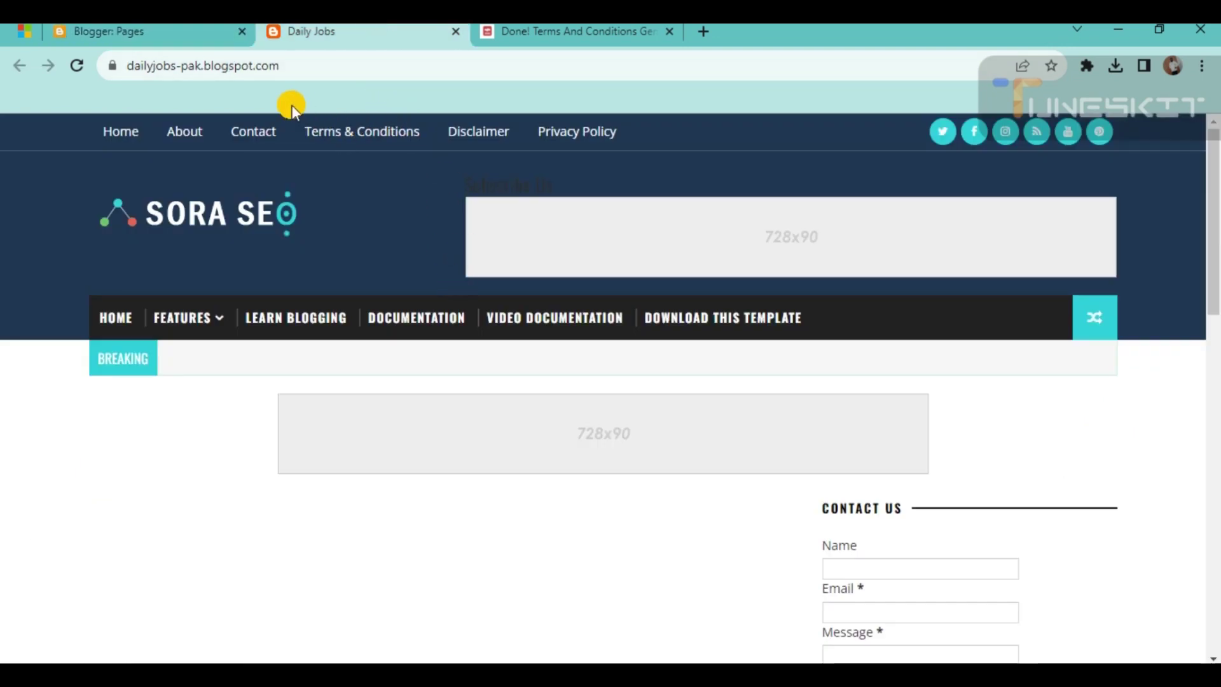
left_click(147, 31)
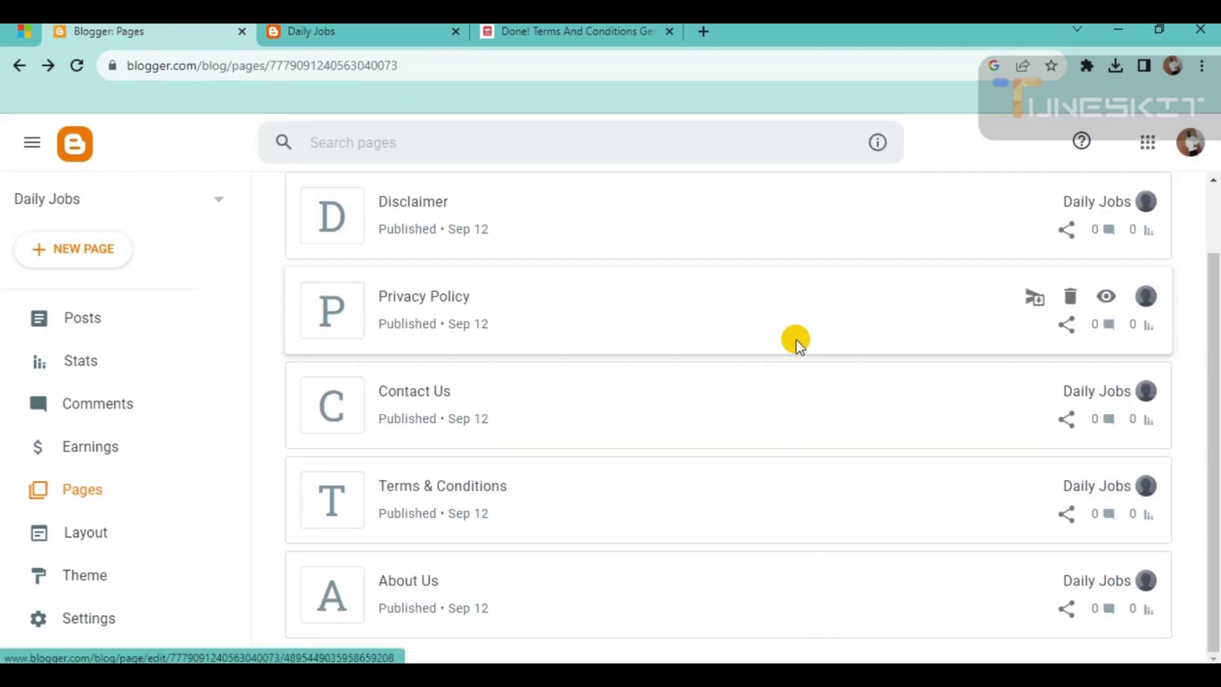
Step: Open the live Disclaimer, Privacy Policy, Contact Us, Terms & Conditions and About Us pages, each in its own new tab
scroll(797, 344, "up", 2)
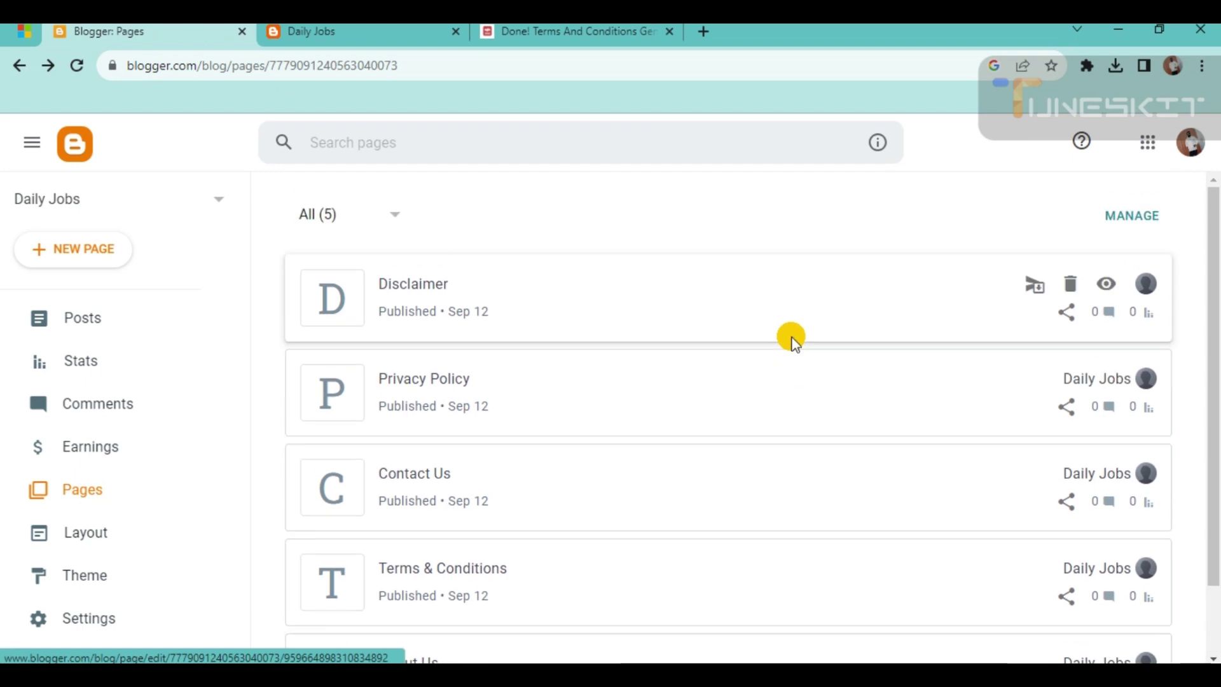
right_click(1108, 293)
left_click(1099, 303)
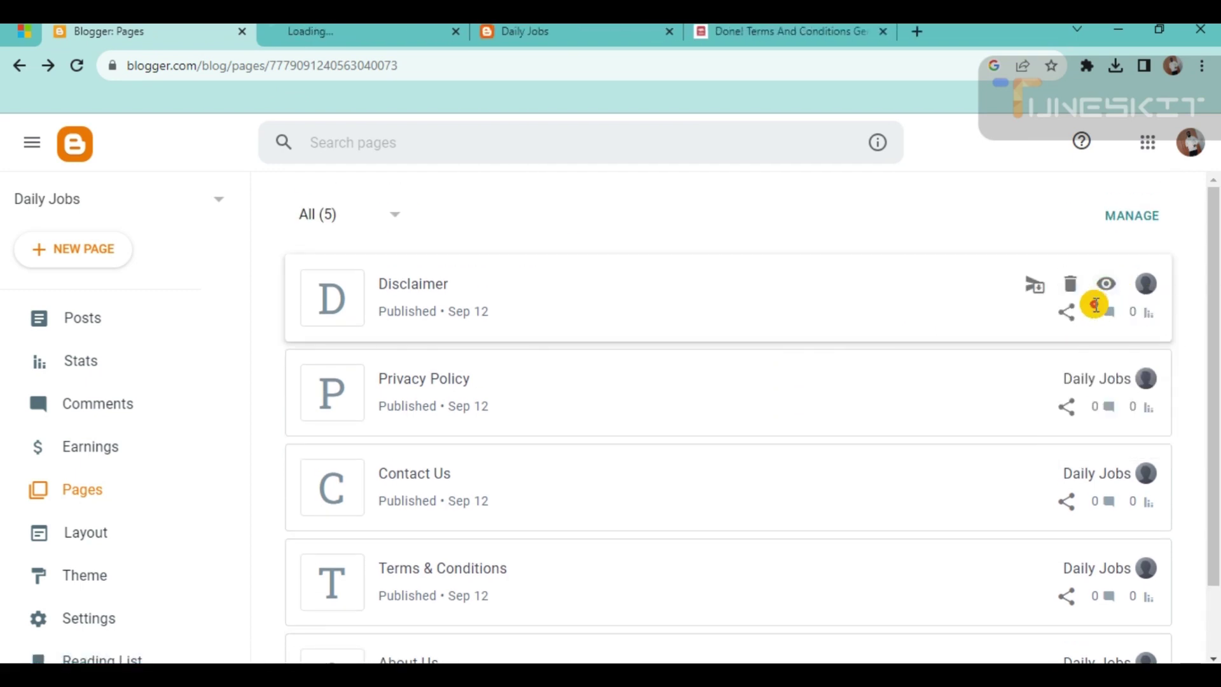
scroll(1095, 318, "down", 1)
right_click(1107, 297)
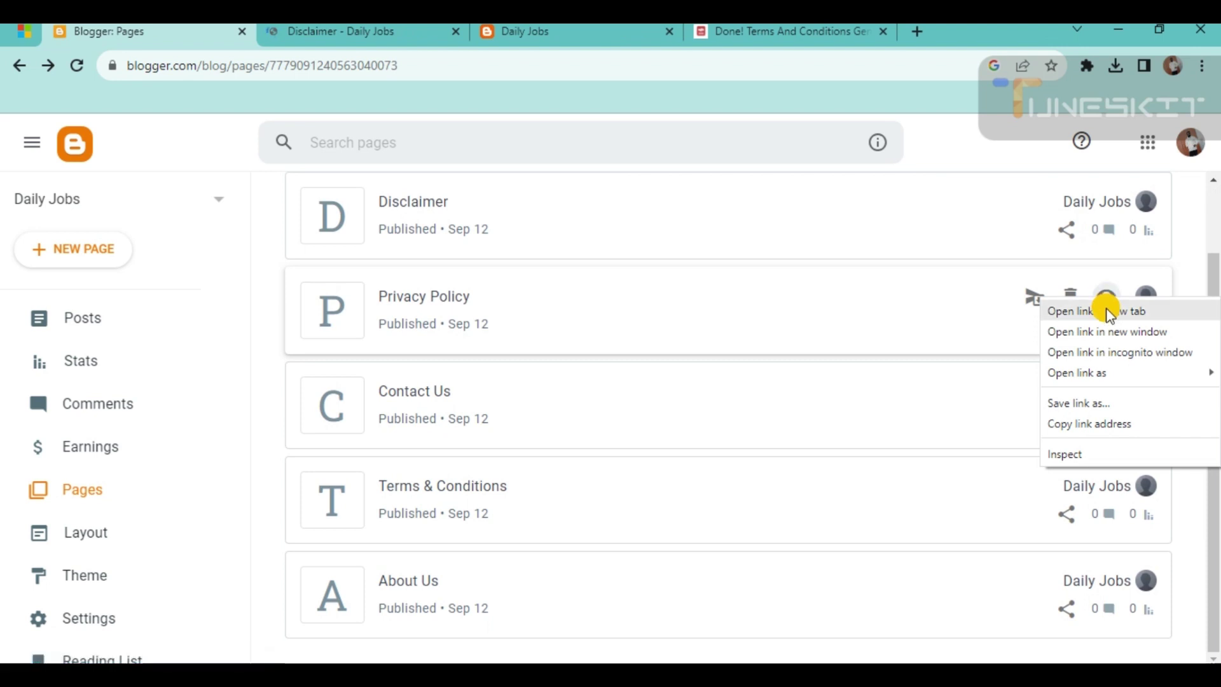
left_click(1110, 311)
right_click(1107, 392)
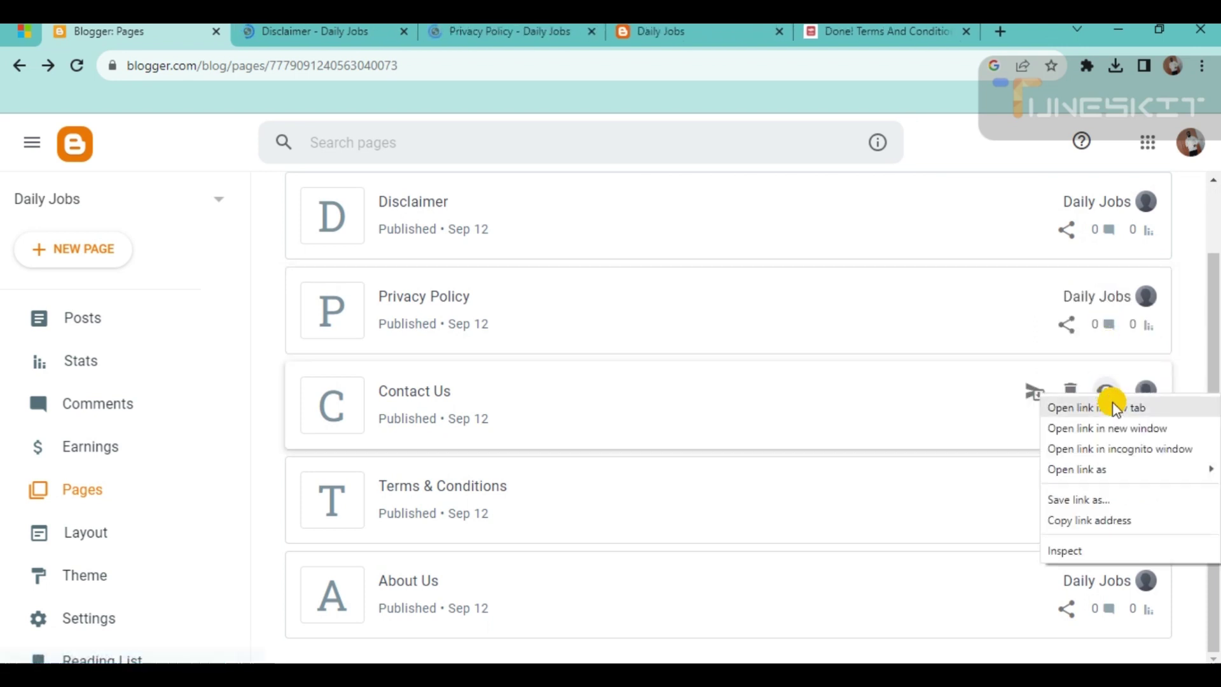
left_click(1116, 408)
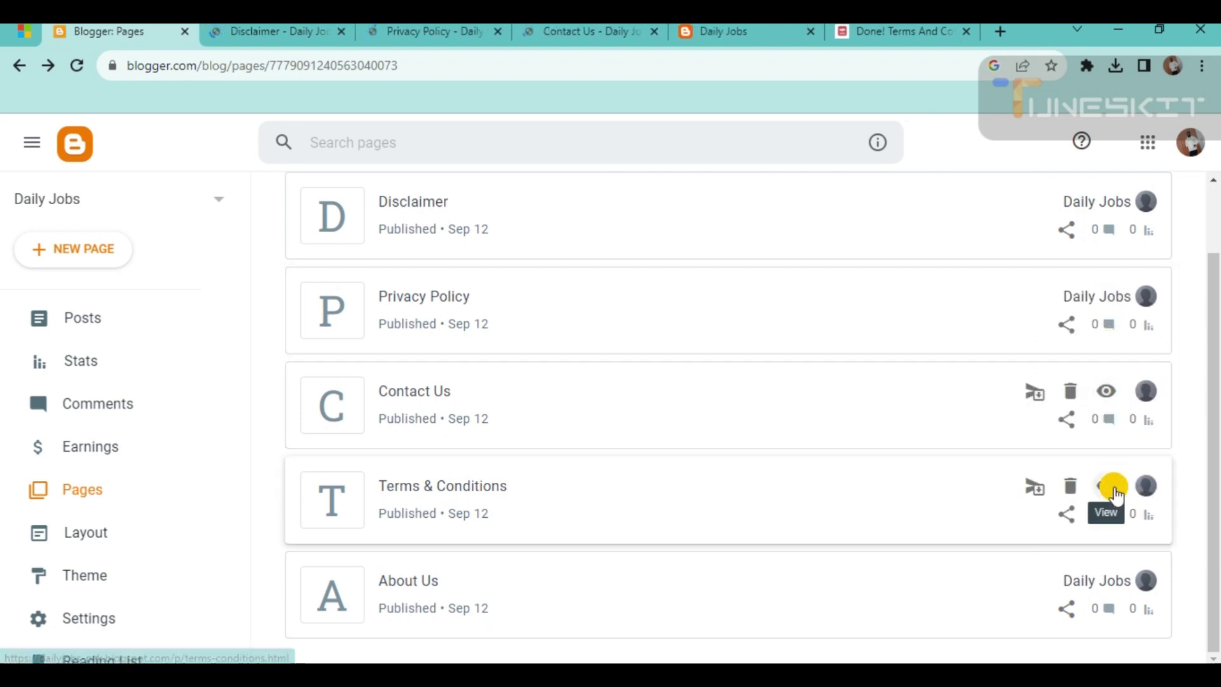
right_click(1107, 485)
left_click(1112, 498)
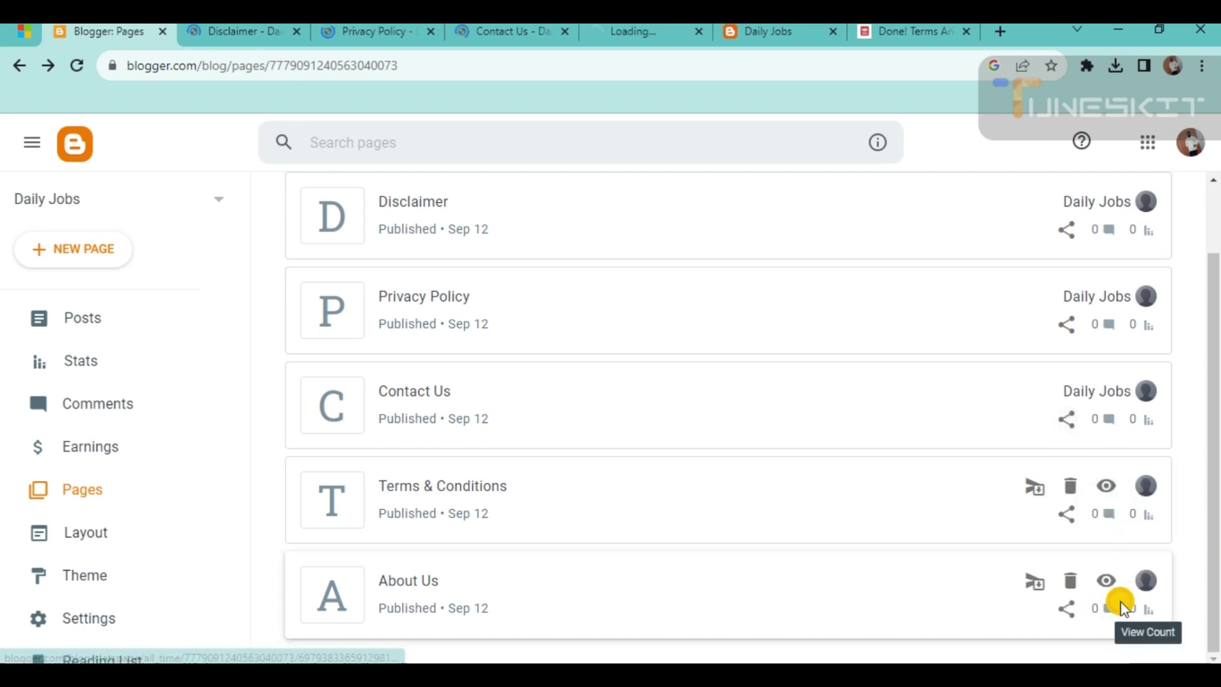
right_click(1107, 581)
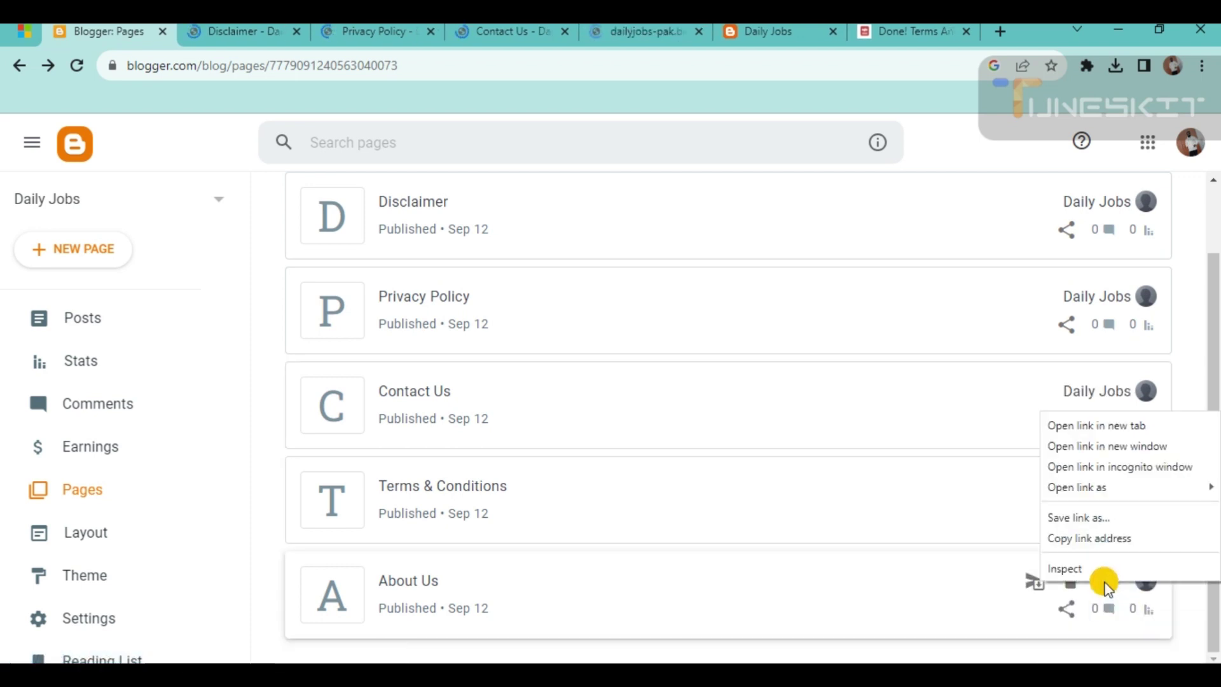
left_click(1100, 426)
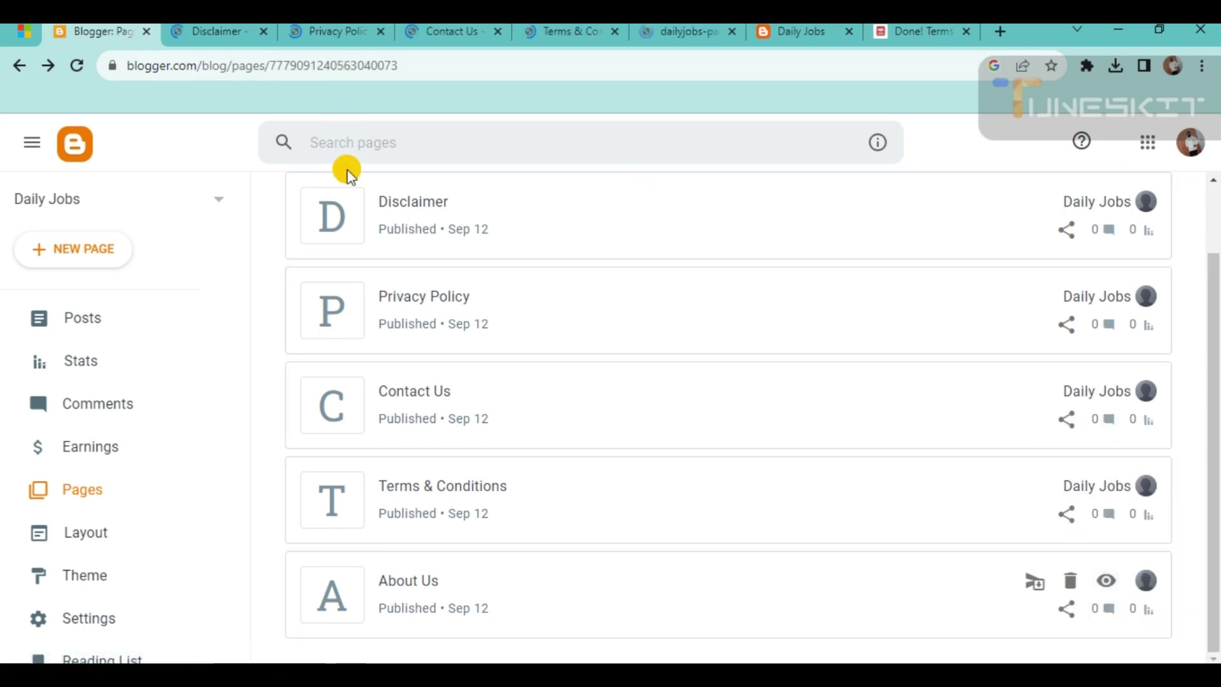
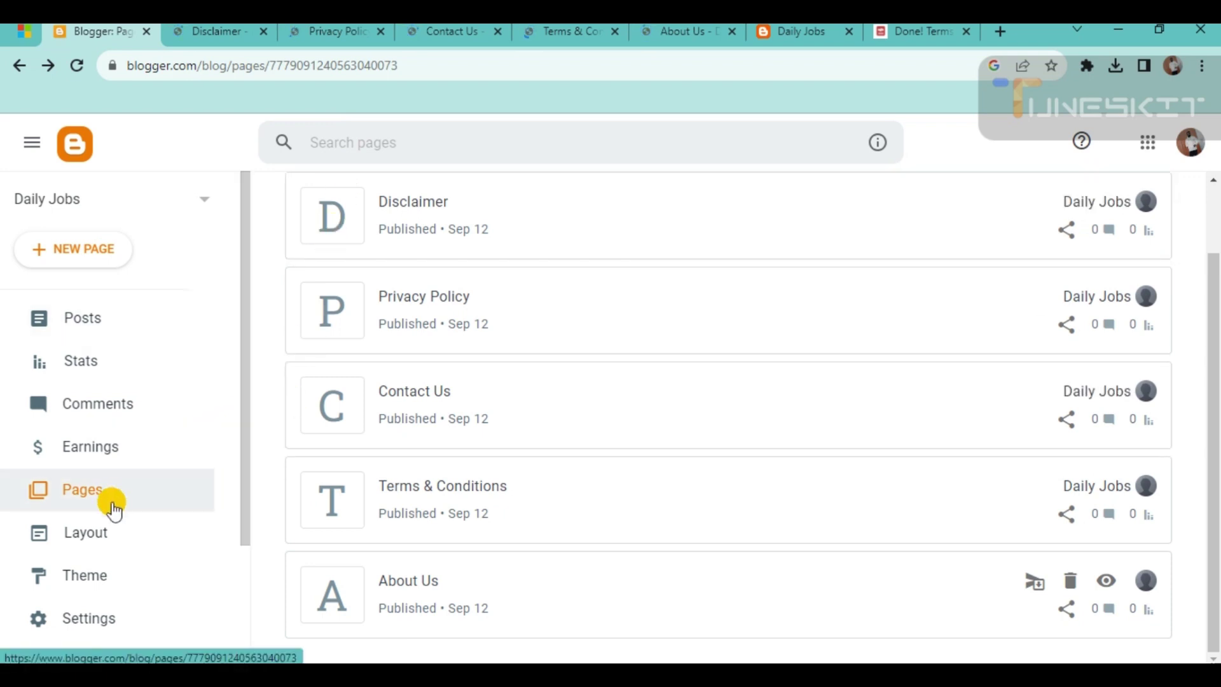
Step: Open the Main Menu gadget of the blog layout's Top-Menu section for editing and go to its link list
left_click(89, 542)
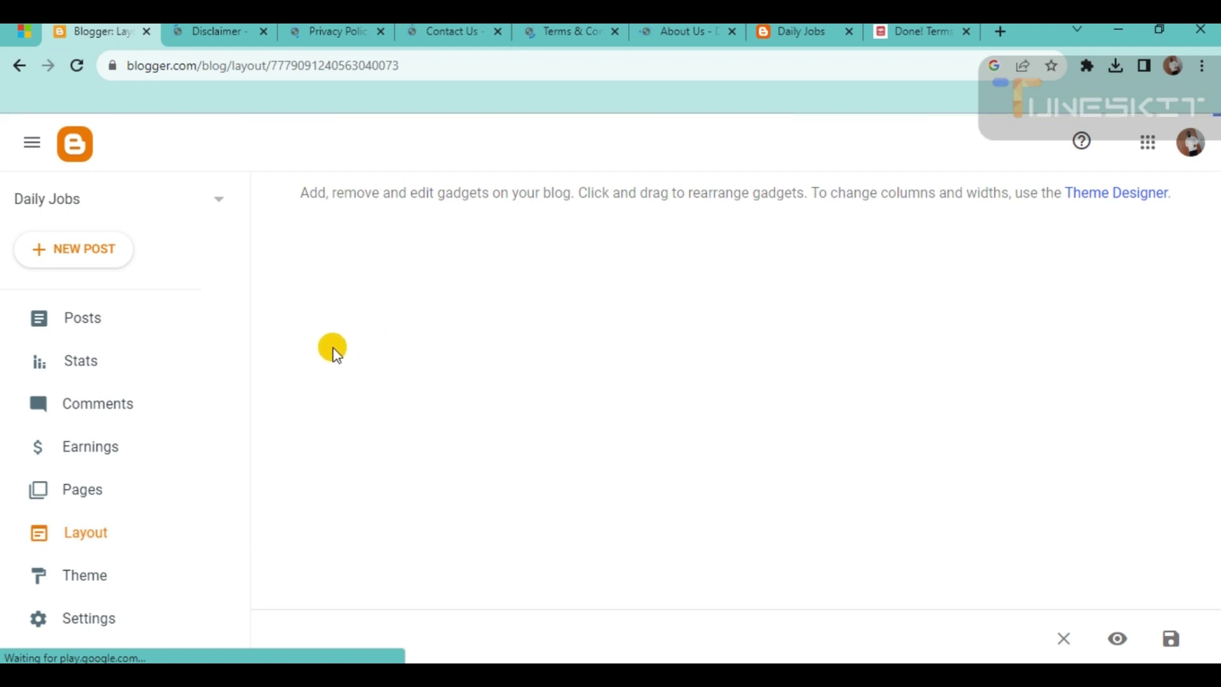
scroll(515, 442, "down", 3)
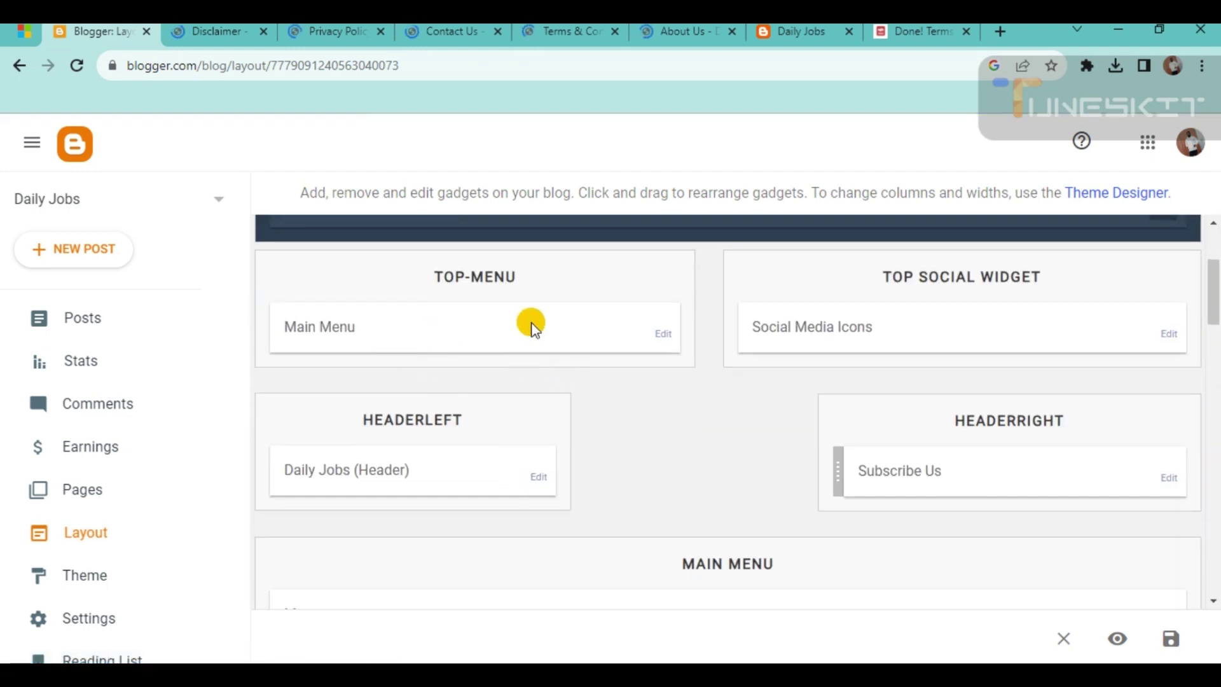
left_click(664, 335)
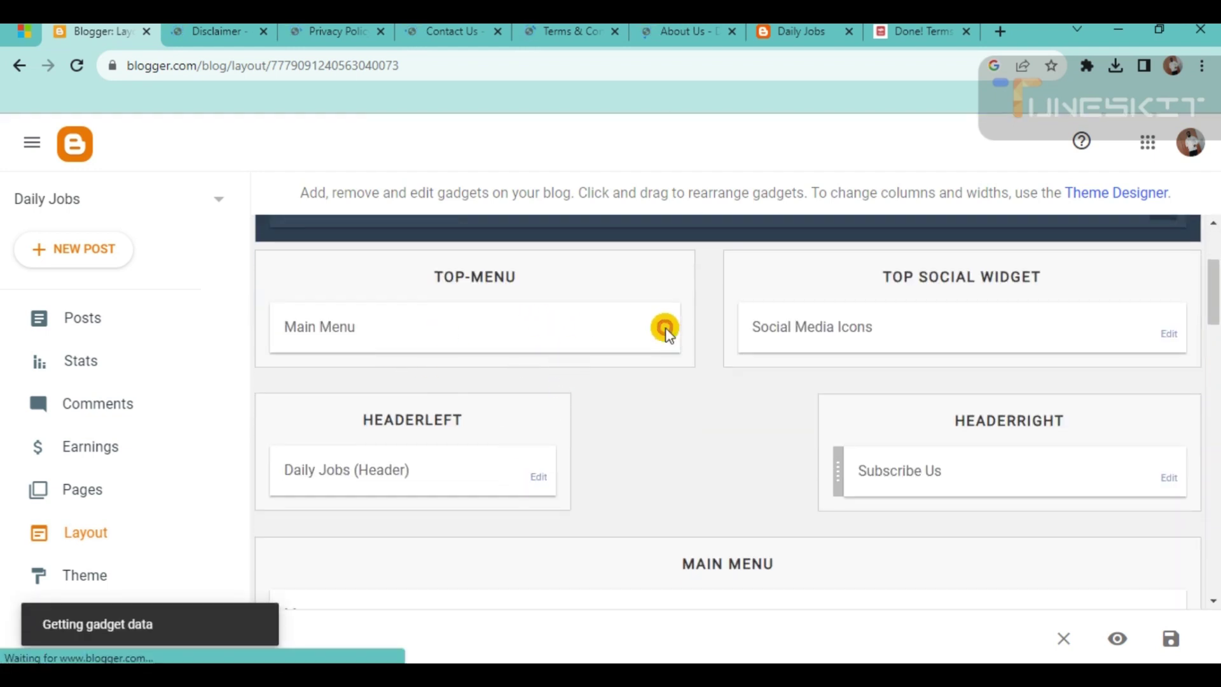
scroll(589, 338, "down", 3)
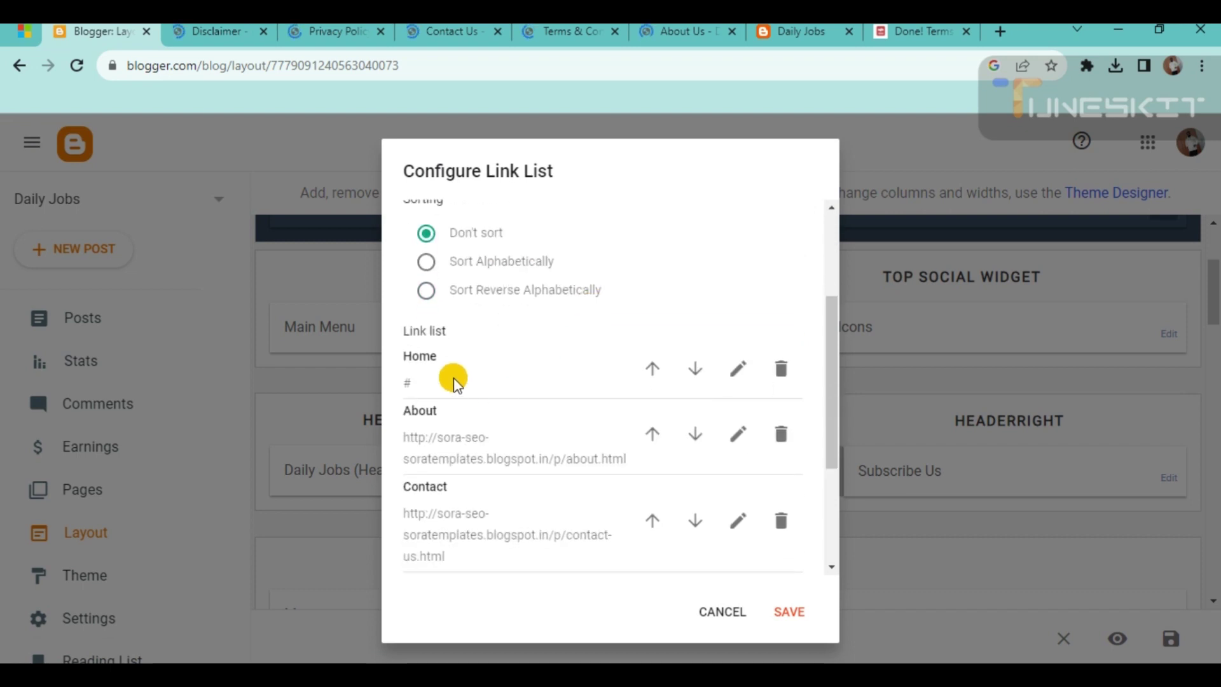
scroll(555, 351, "down", 1)
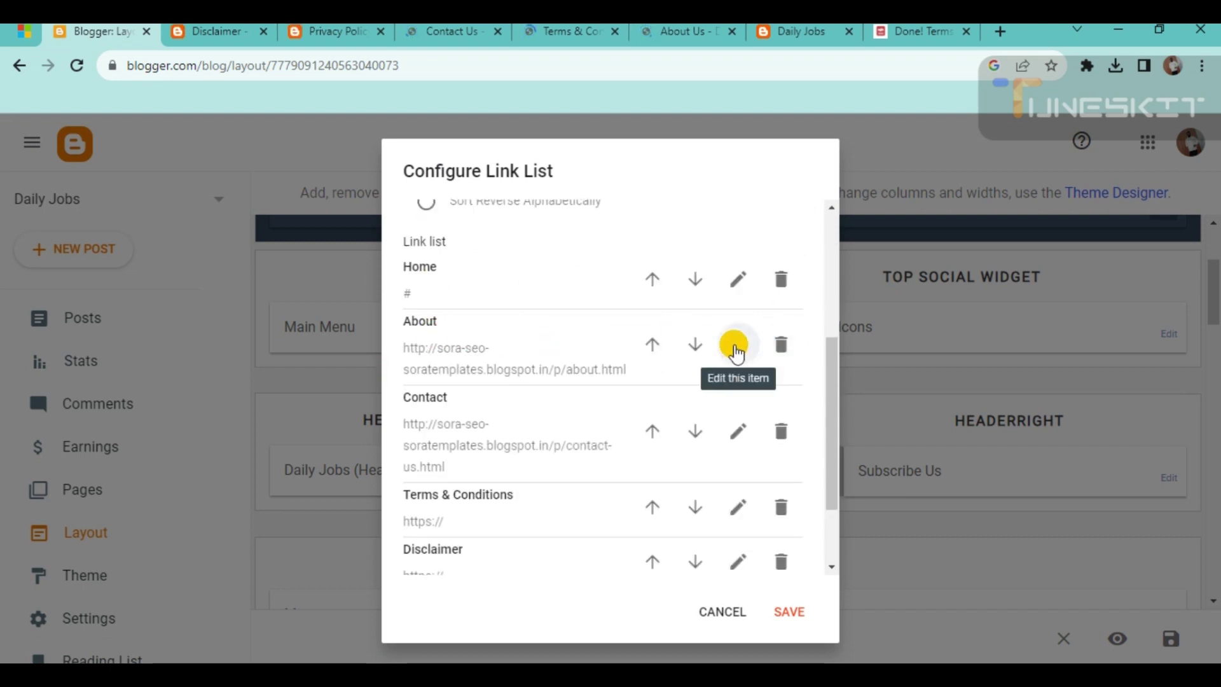
left_click(735, 349)
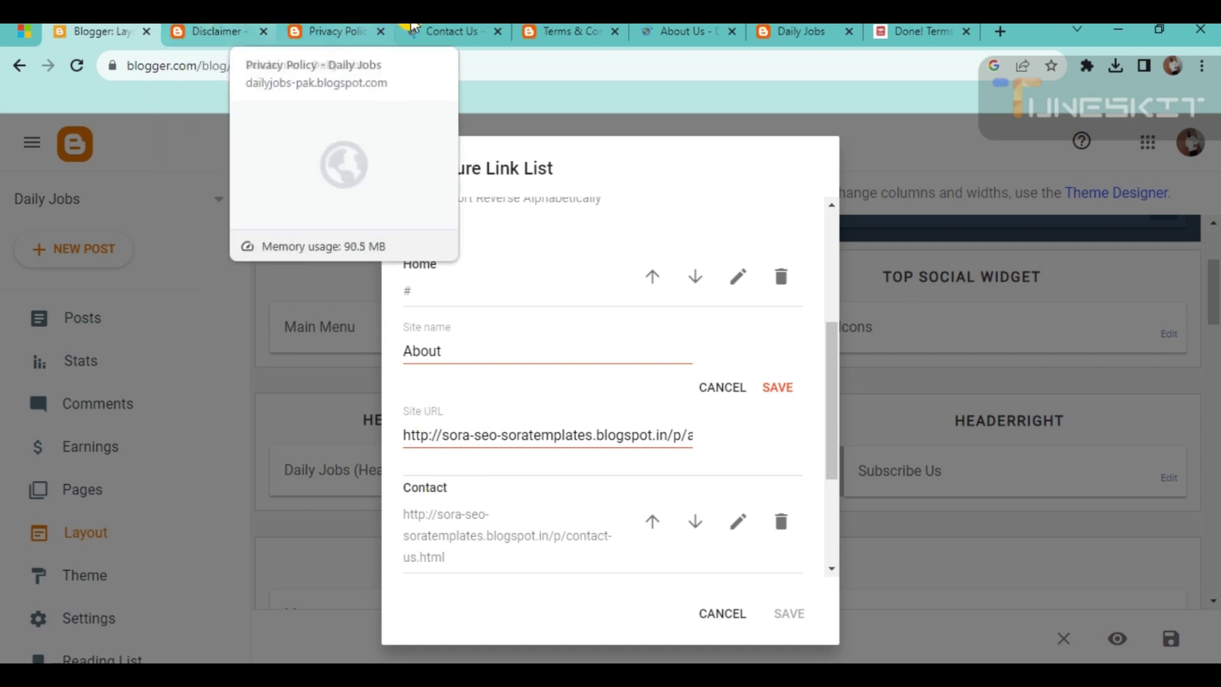
left_click(699, 27)
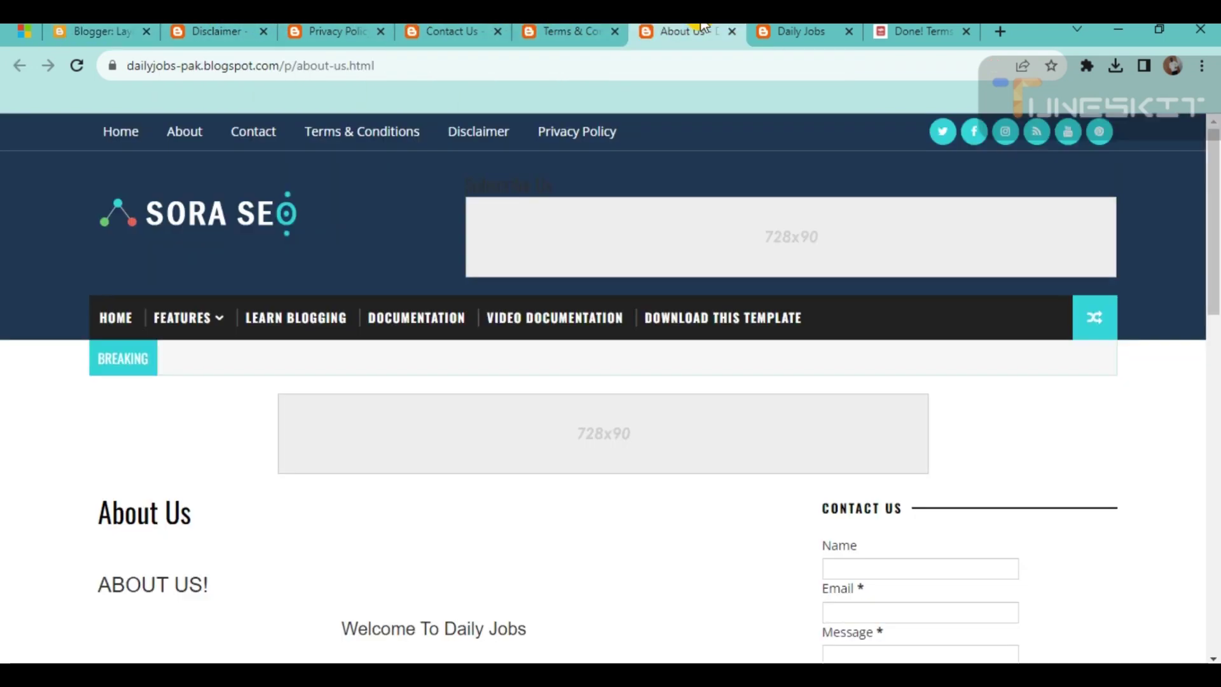
left_click(271, 67)
key("ctrl+c")
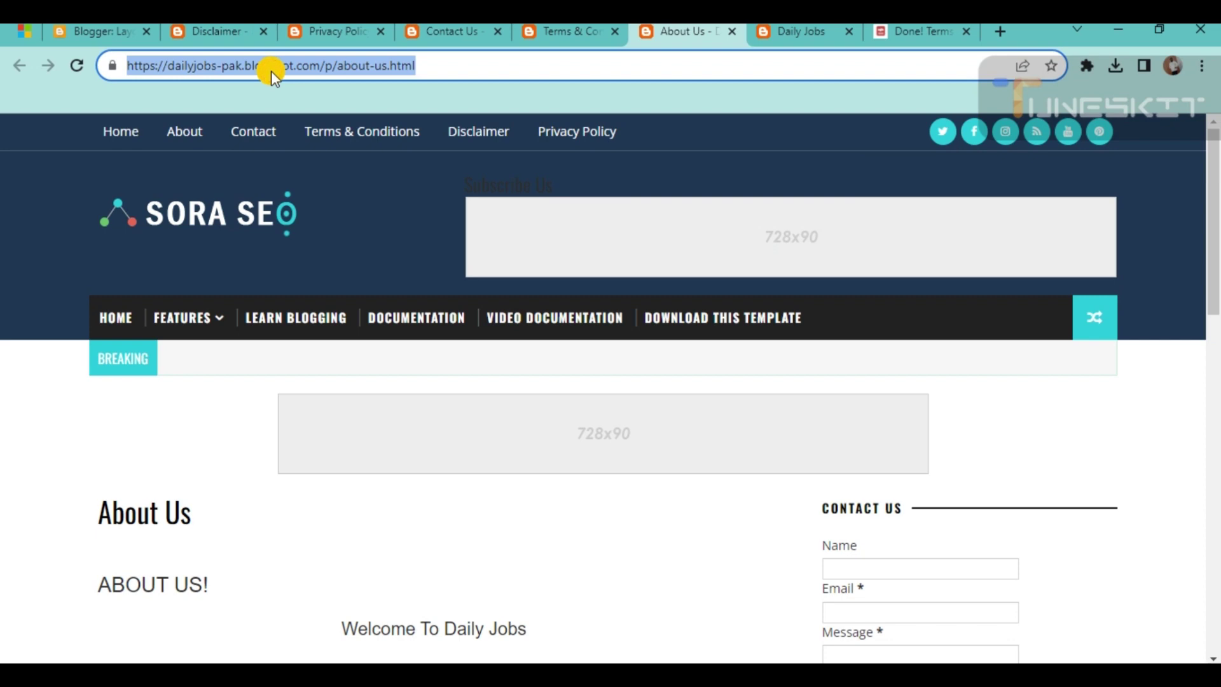
left_click(732, 31)
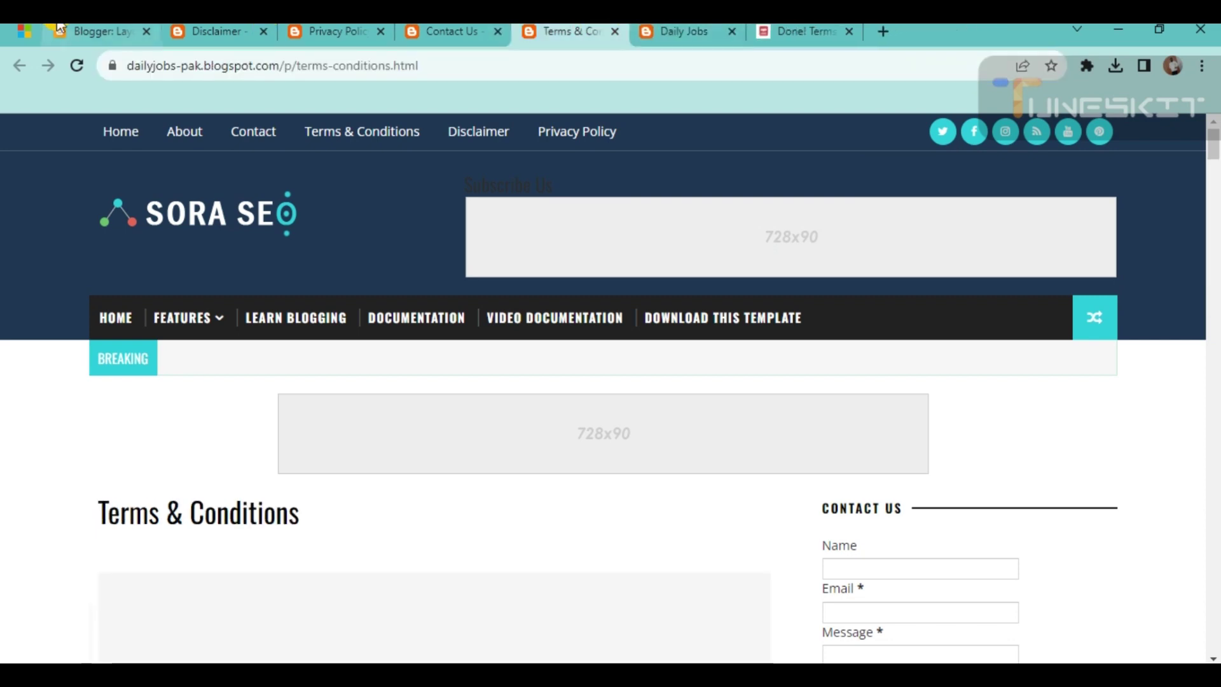
left_click(102, 29)
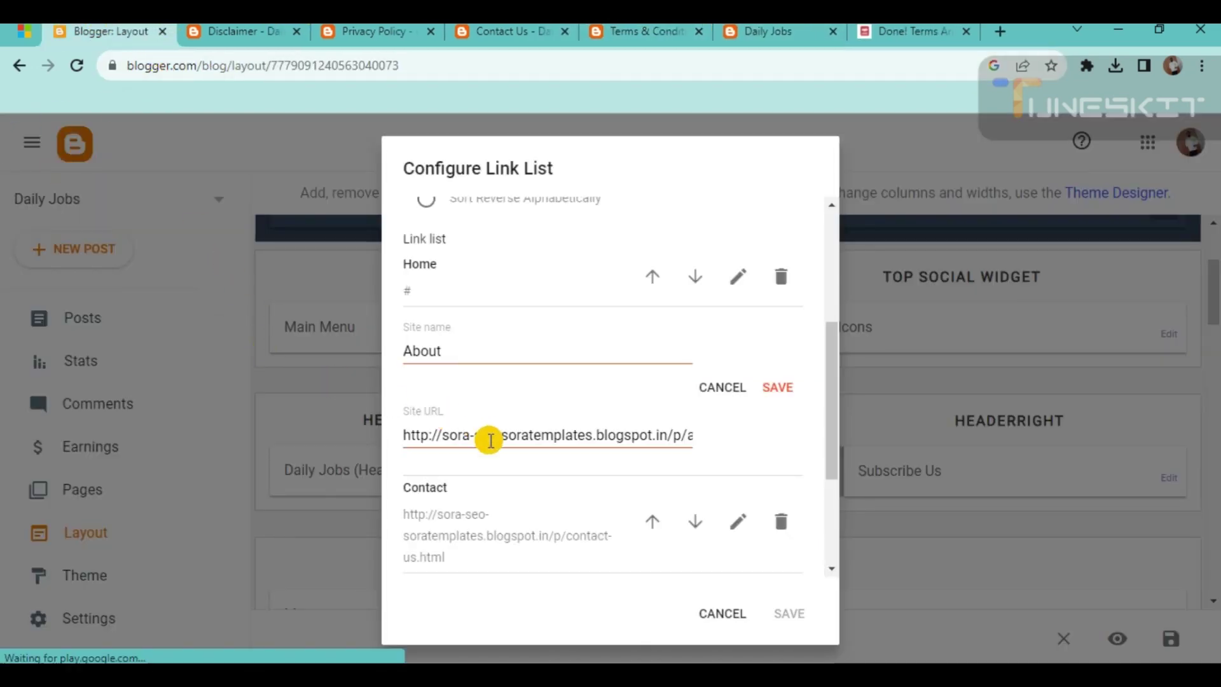
triple_click(490, 439)
key("ctrl+v")
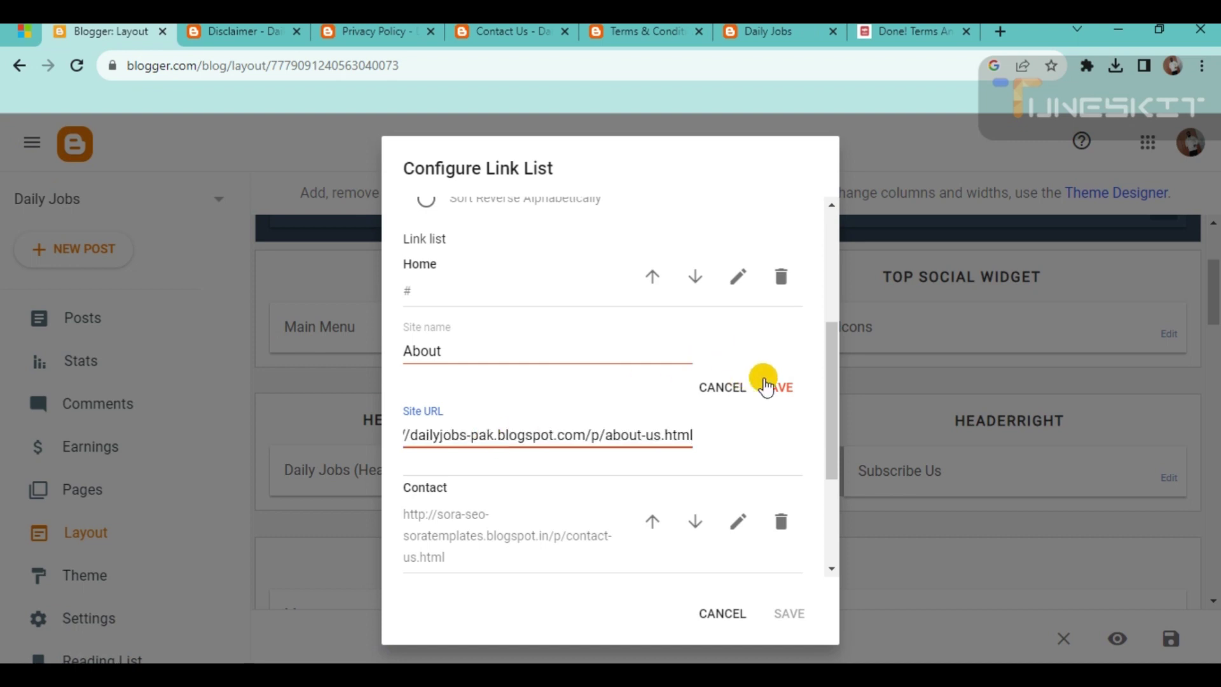
left_click(774, 387)
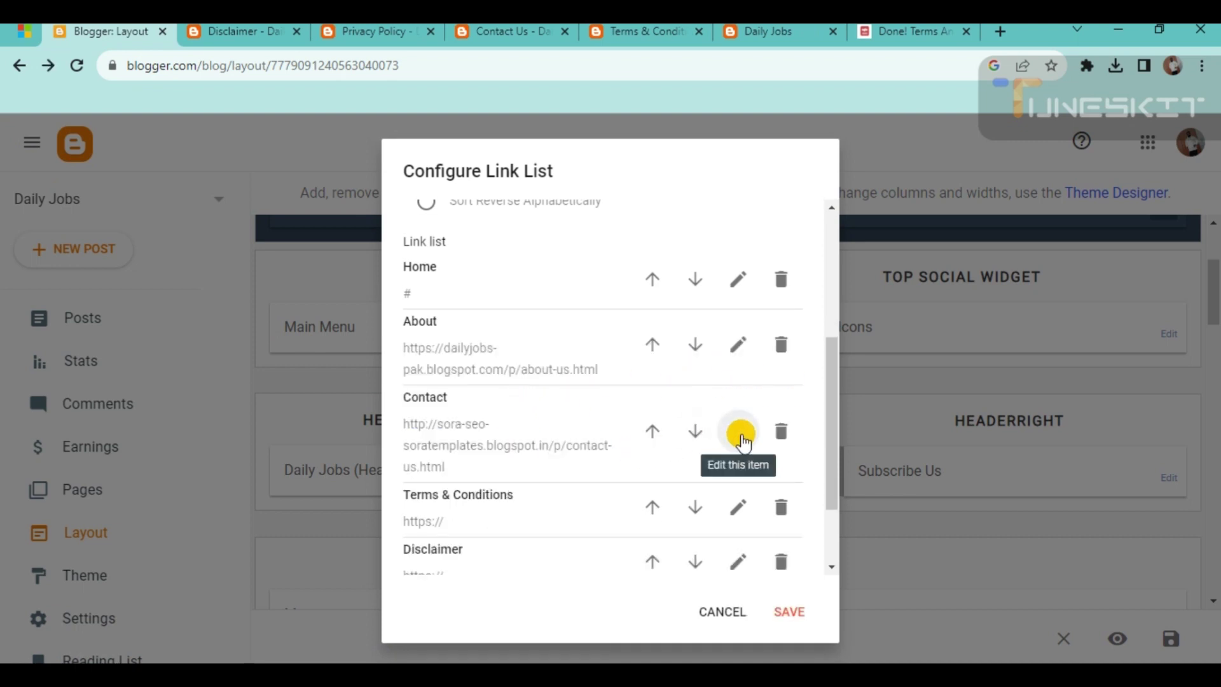
left_click(739, 433)
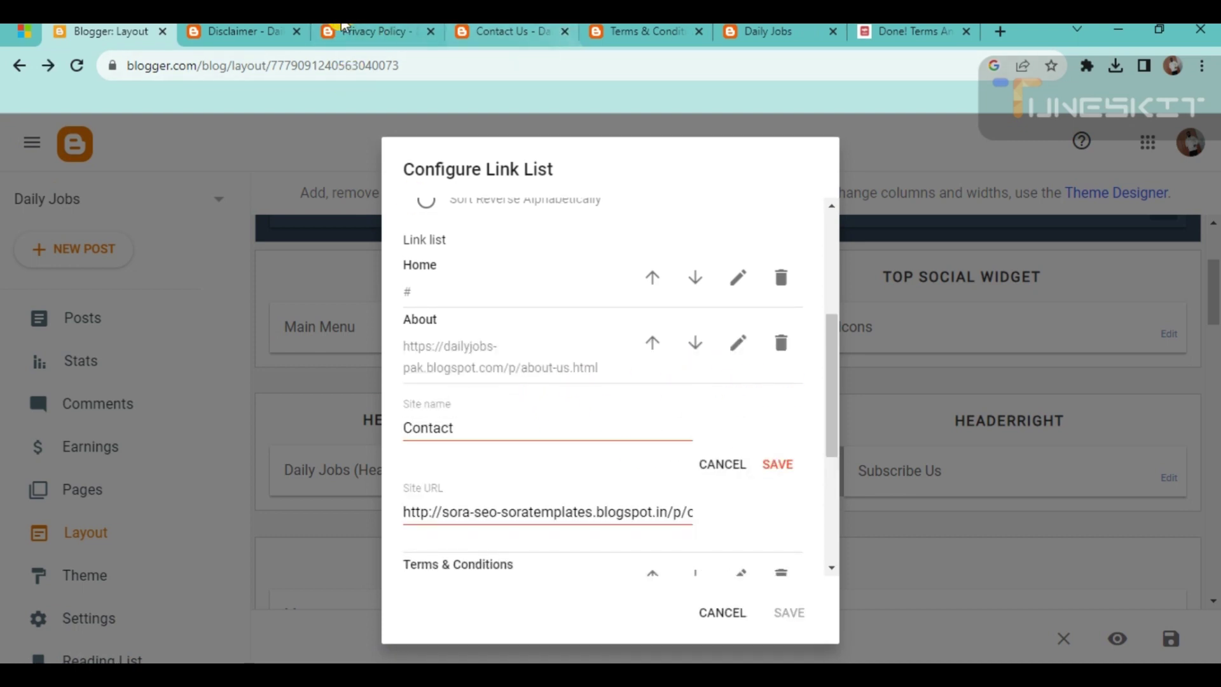
left_click(512, 31)
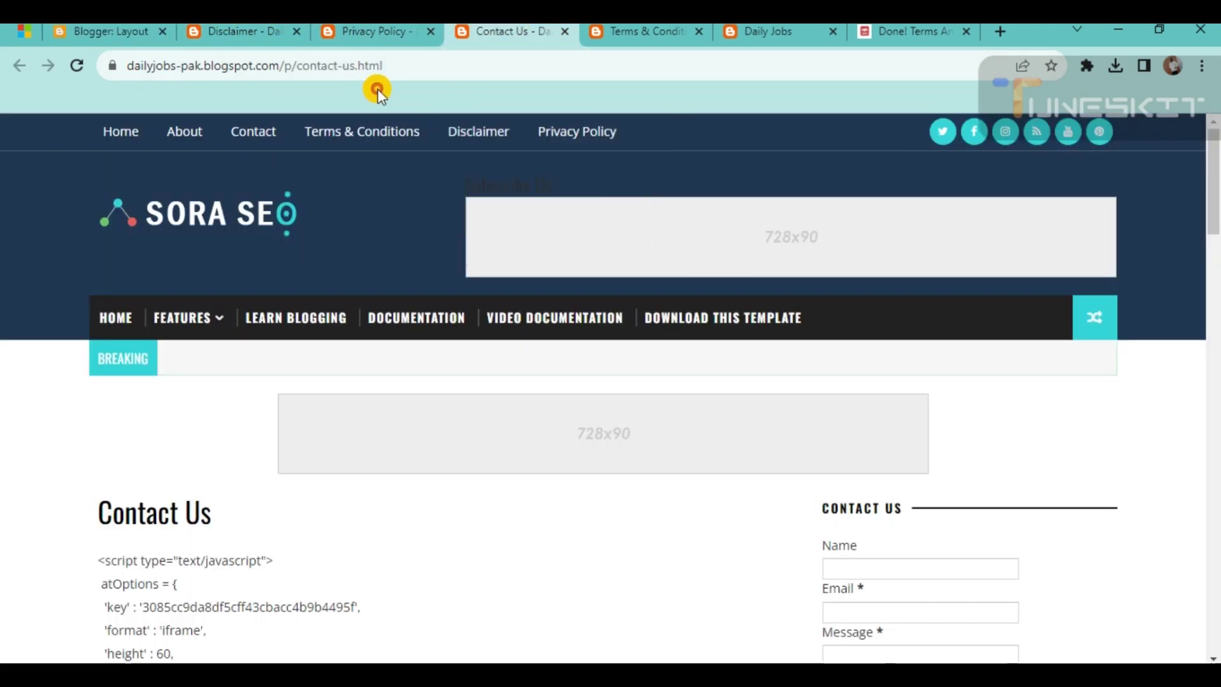
left_click(290, 57)
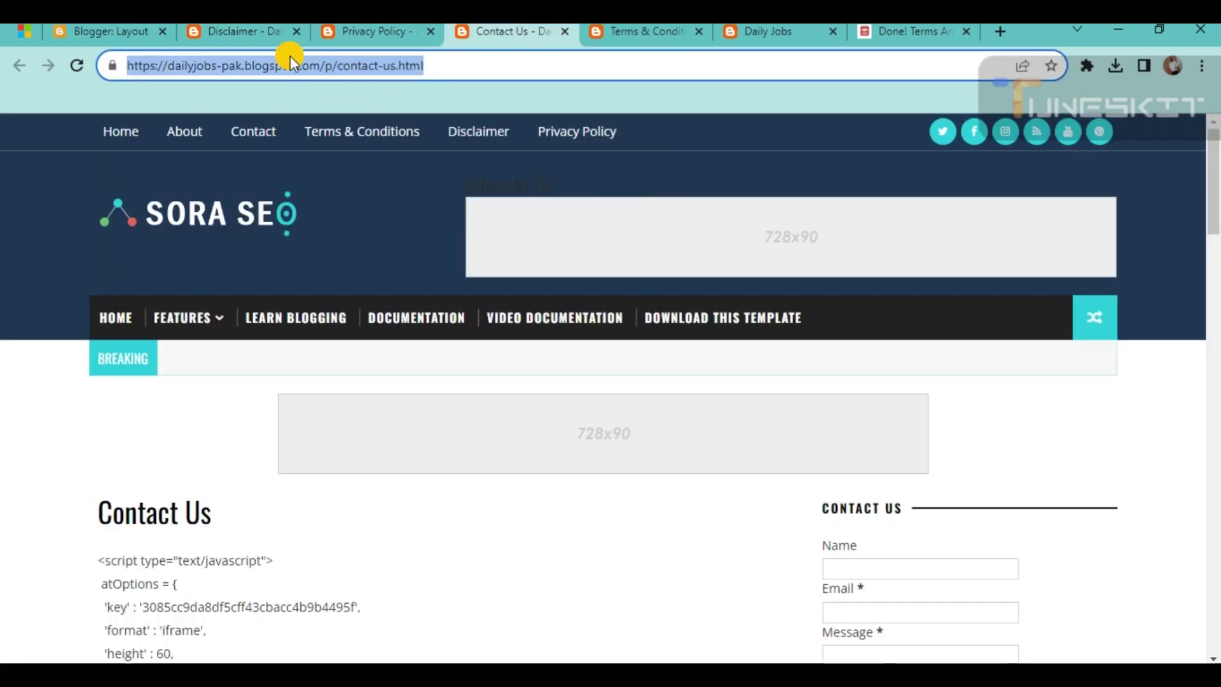
scroll(428, 330, "down", 15)
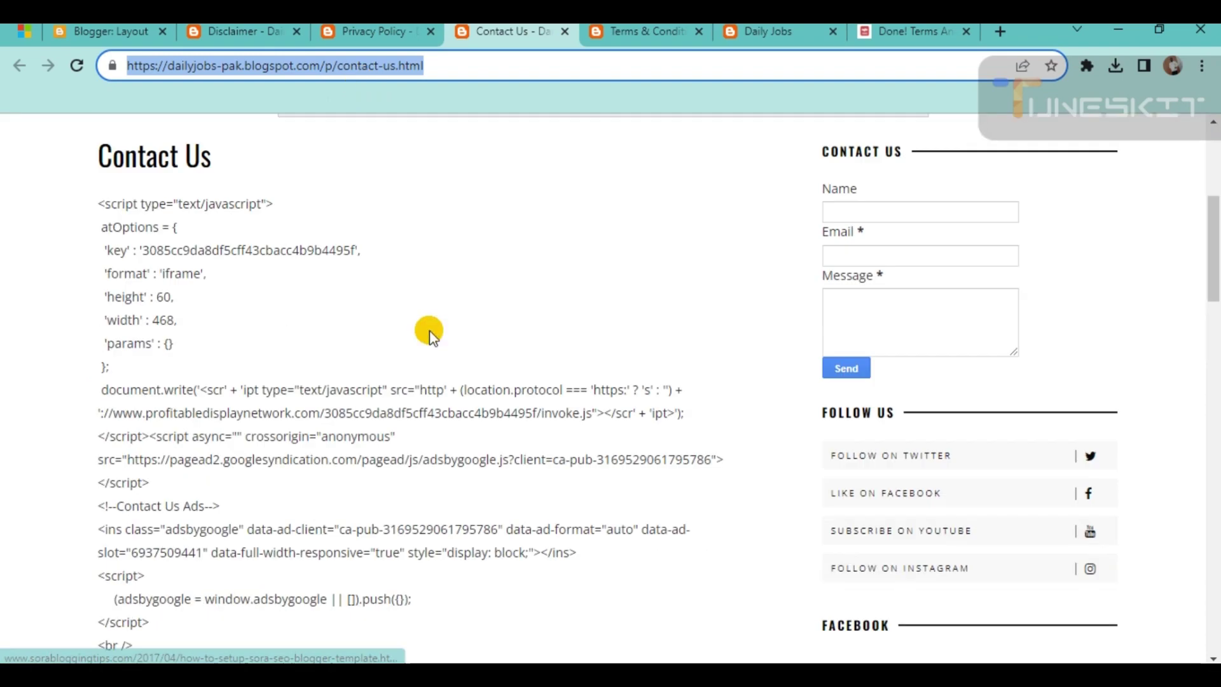
scroll(428, 331, "down", 10)
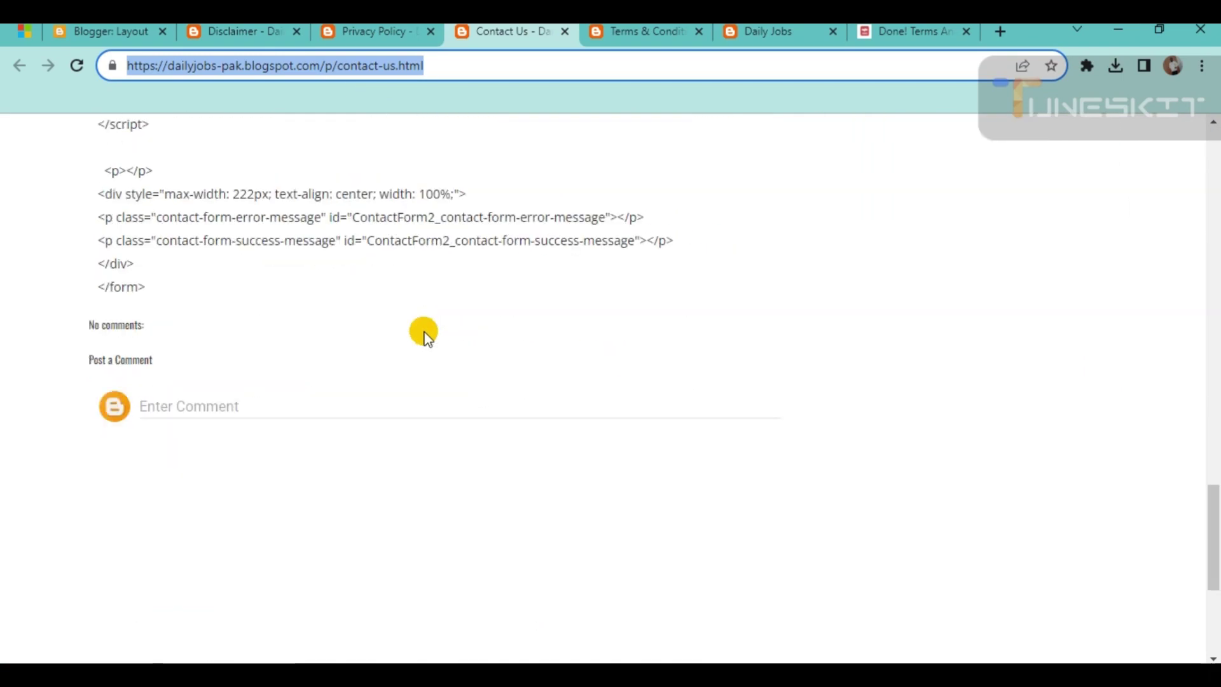
scroll(428, 331, "up", 20)
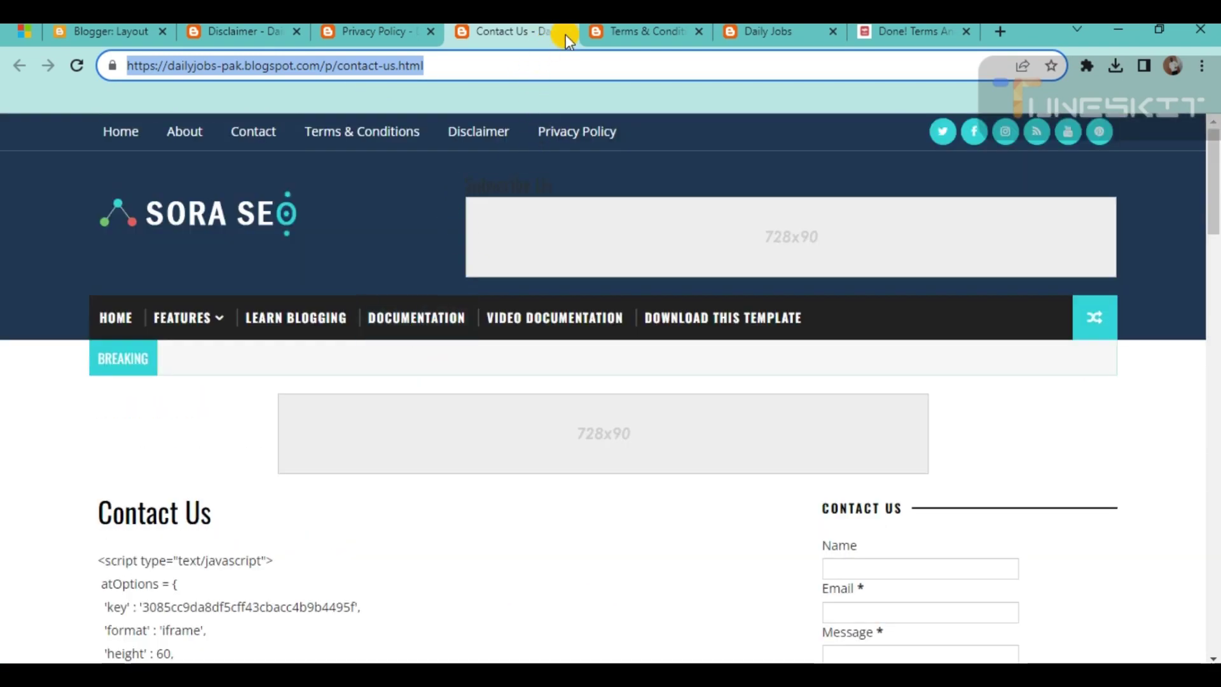
left_click(565, 32)
left_click(108, 32)
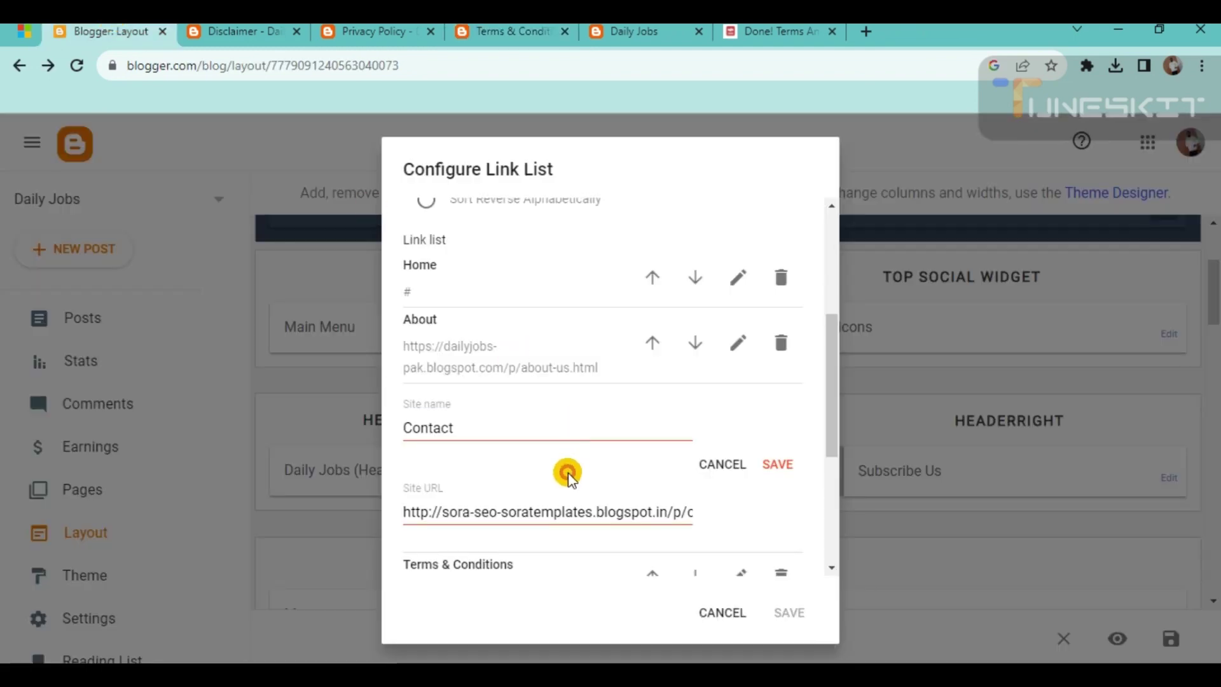
triple_click(500, 509)
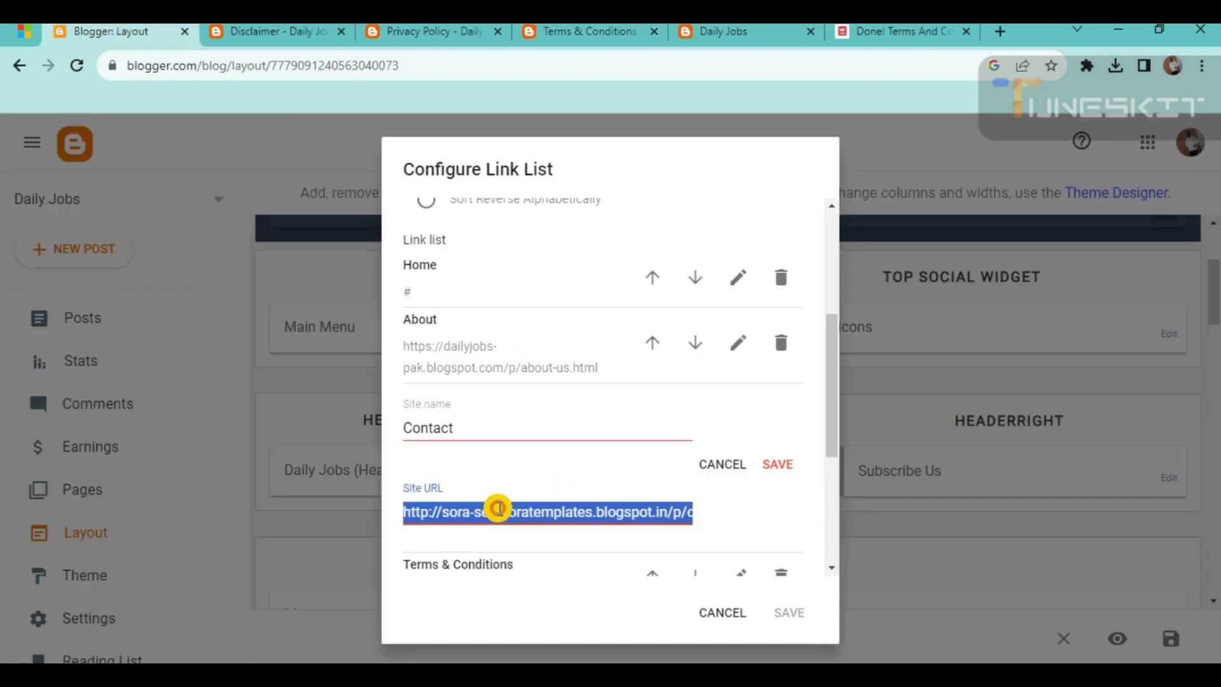
key("ctrl+v")
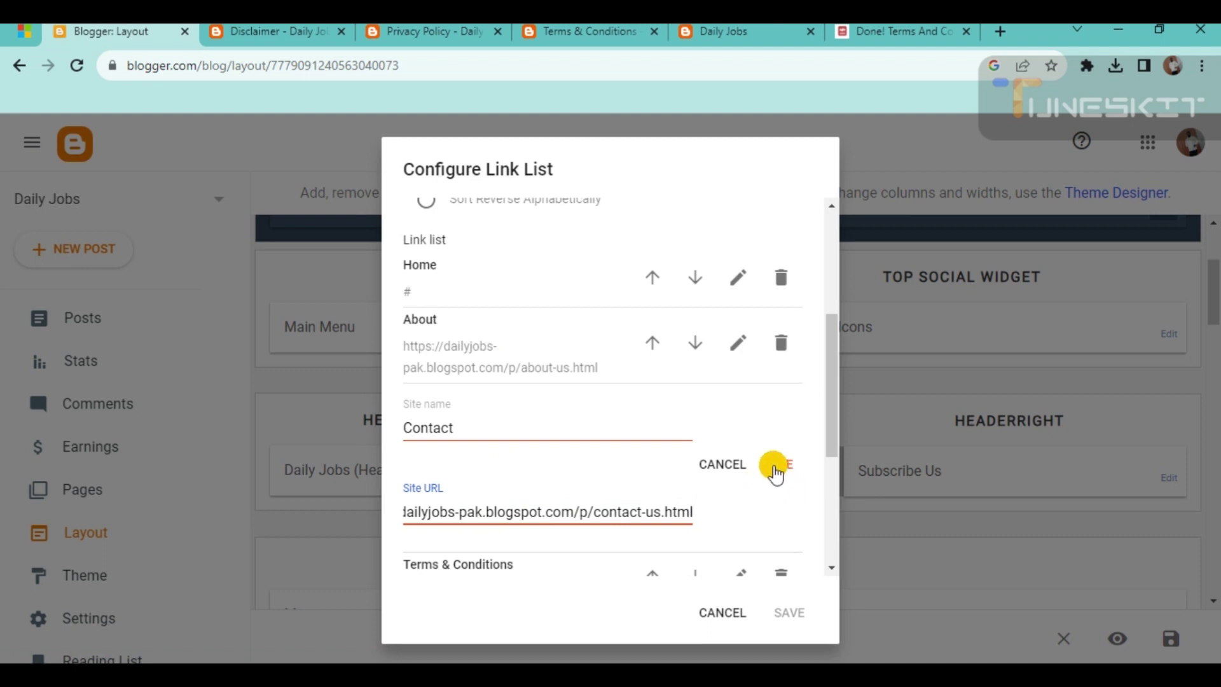
left_click(775, 473)
scroll(555, 432, "down", 1)
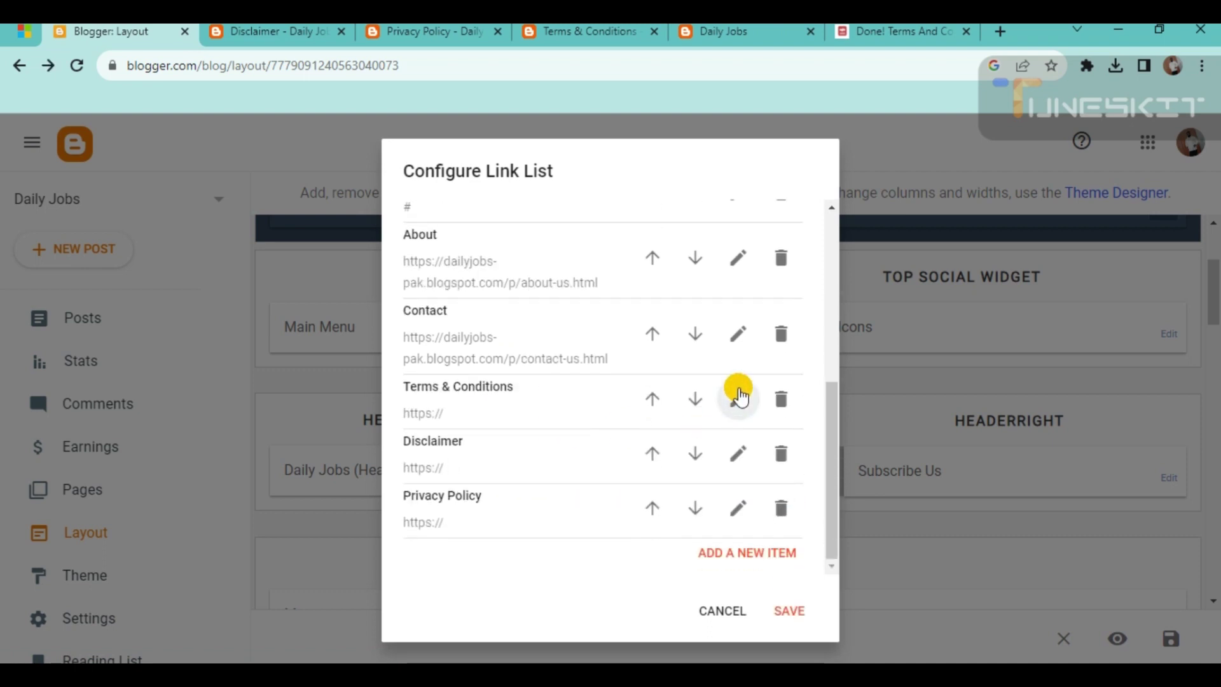
left_click(737, 398)
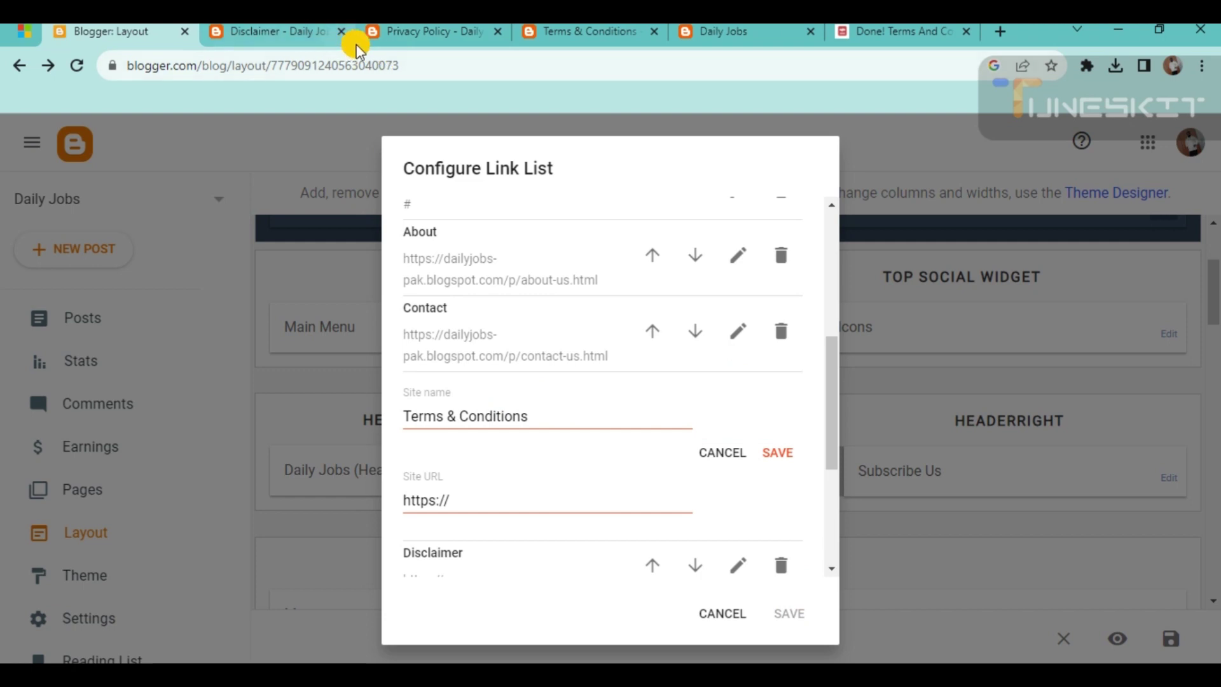
left_click(589, 32)
triple_click(354, 75)
key("ctrl+c")
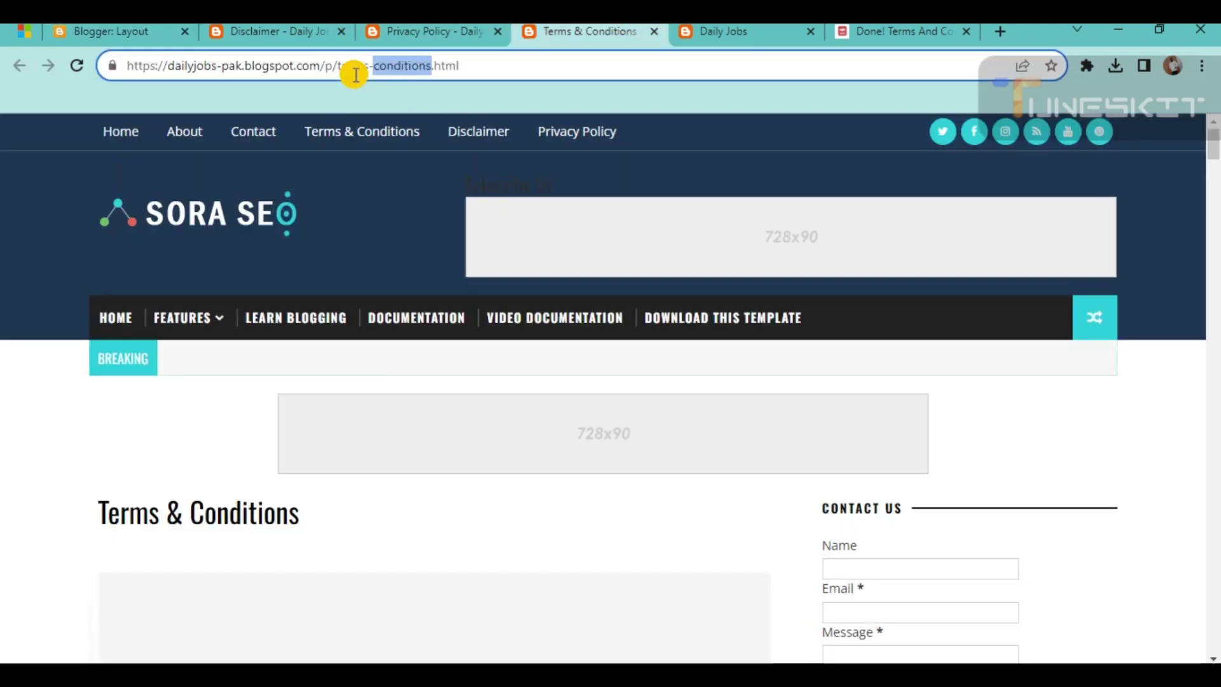
left_click(102, 31)
left_click(464, 494)
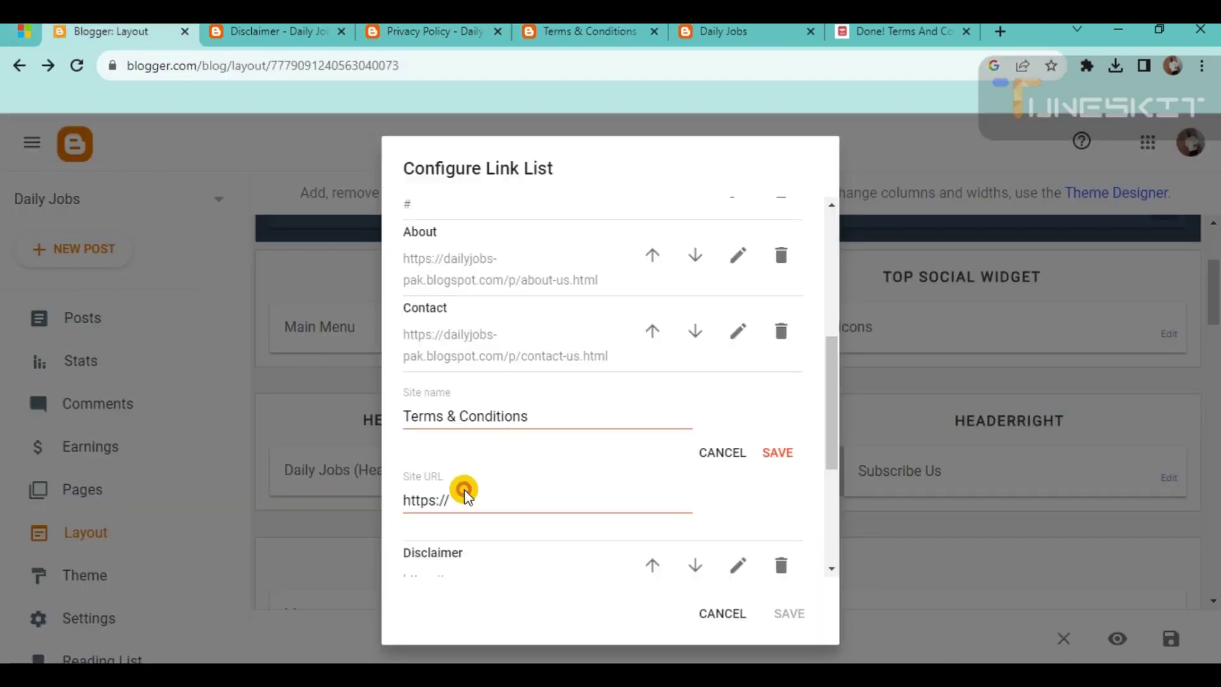
double_click(442, 501)
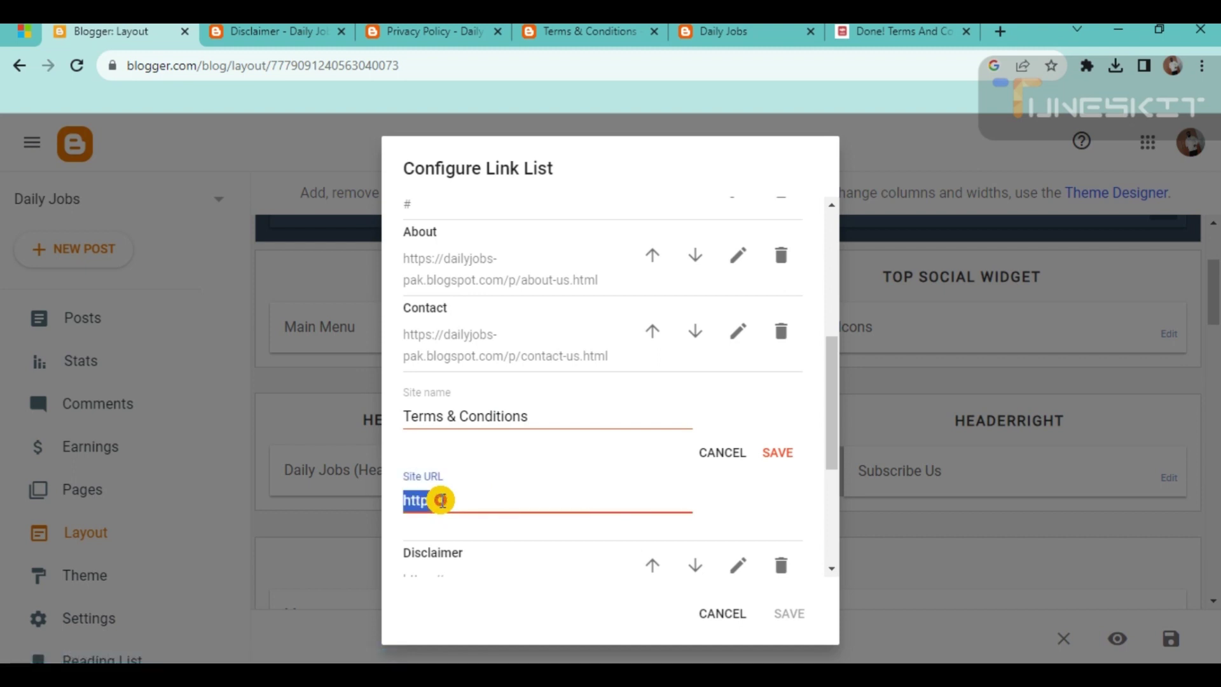
key("ctrl+v")
left_click(777, 452)
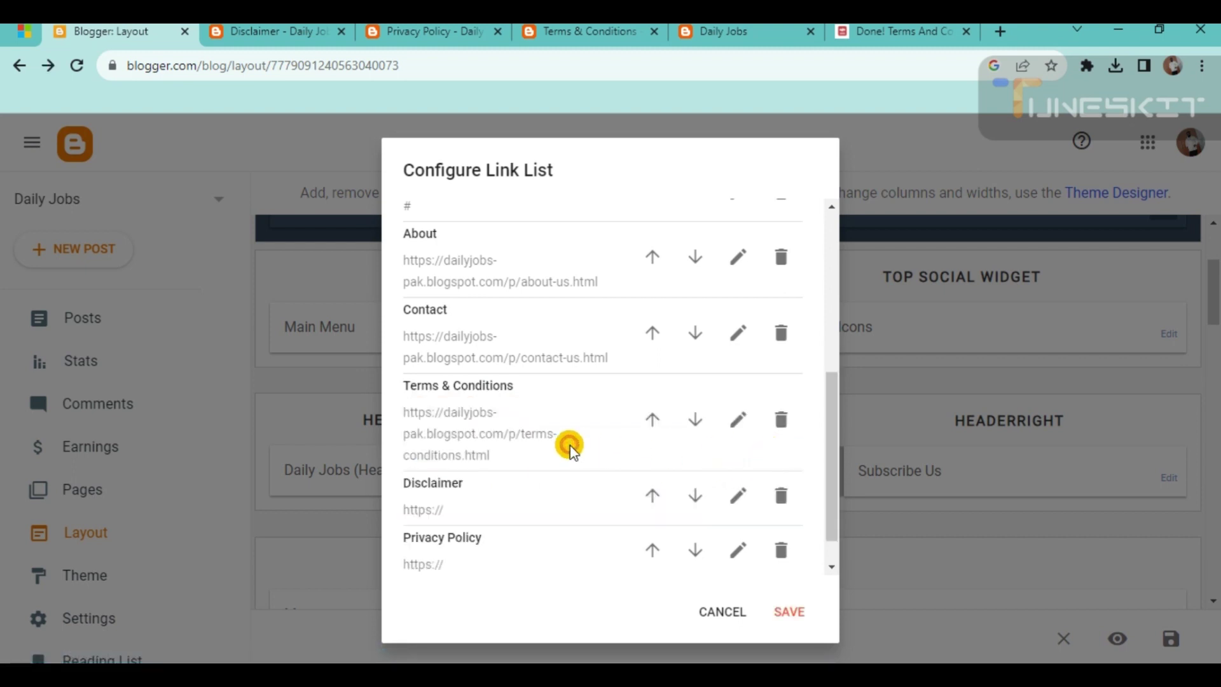
scroll(553, 422, "down", 1)
left_click(739, 454)
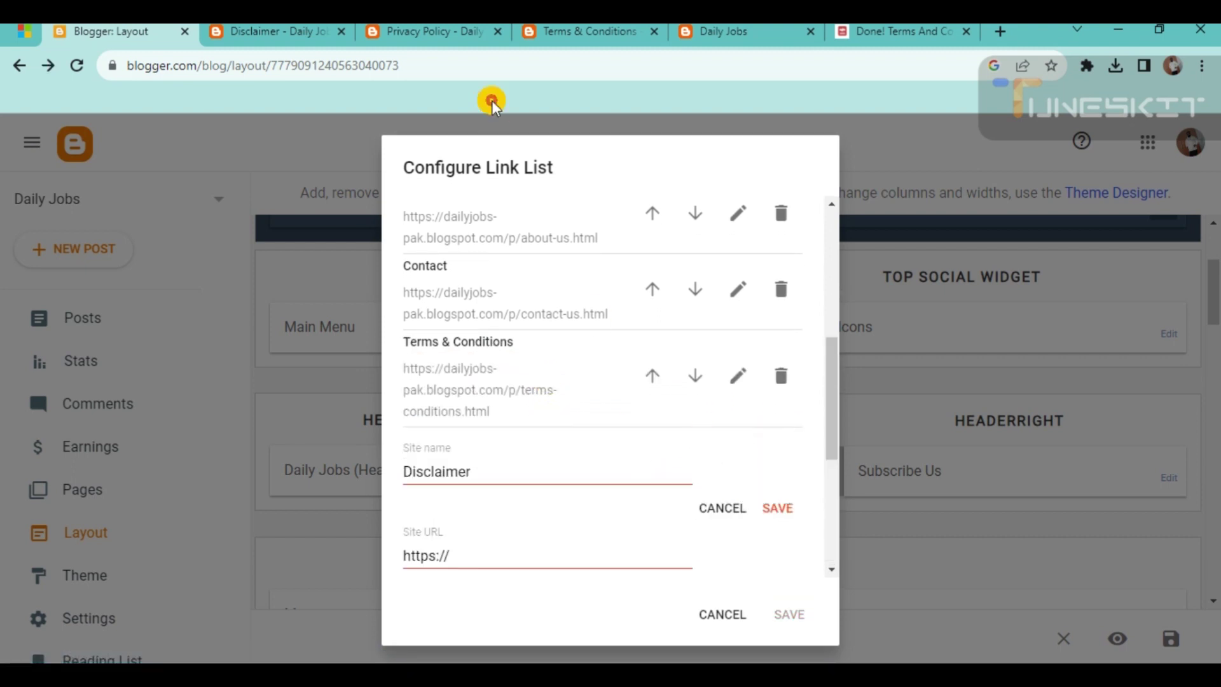
left_click(655, 31)
left_click(274, 32)
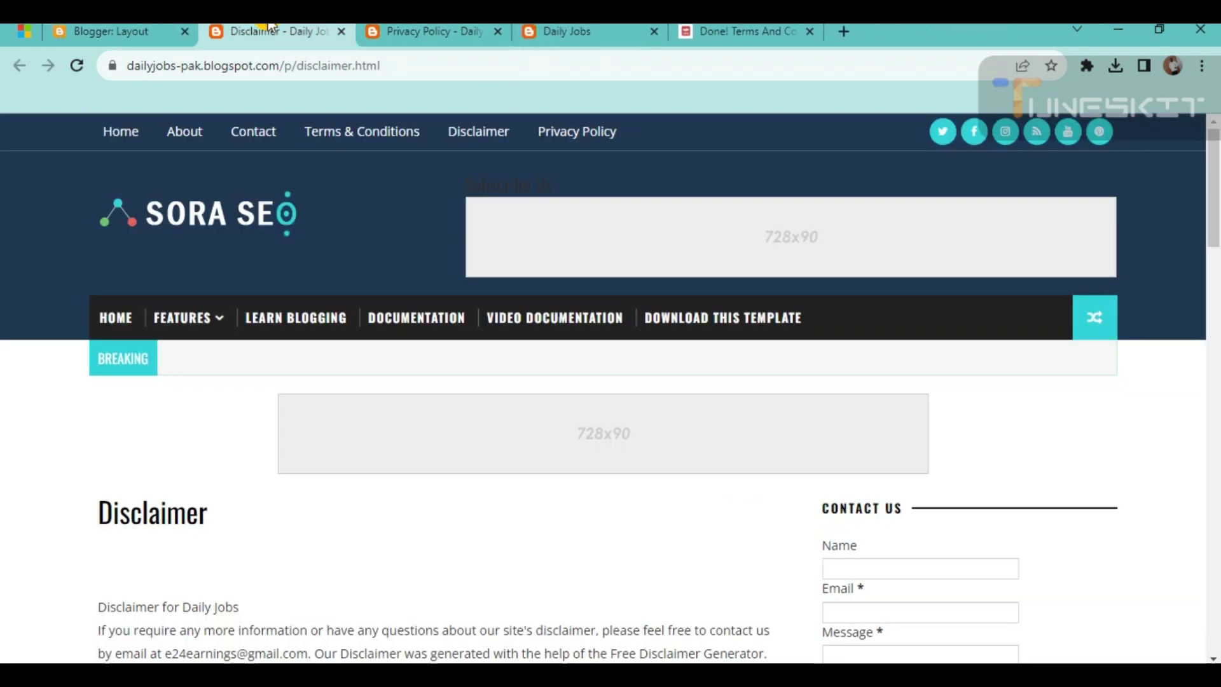
left_click(245, 67)
key("ctrl+c")
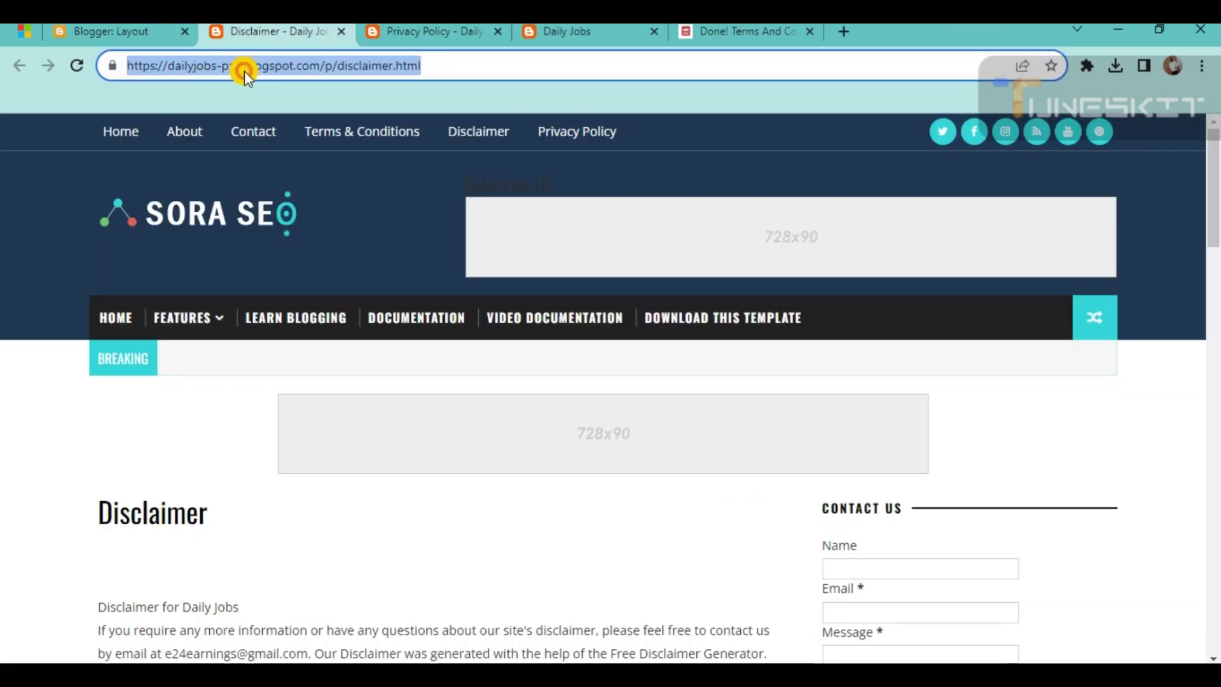
left_click(121, 31)
left_click(429, 552)
triple_click(428, 552)
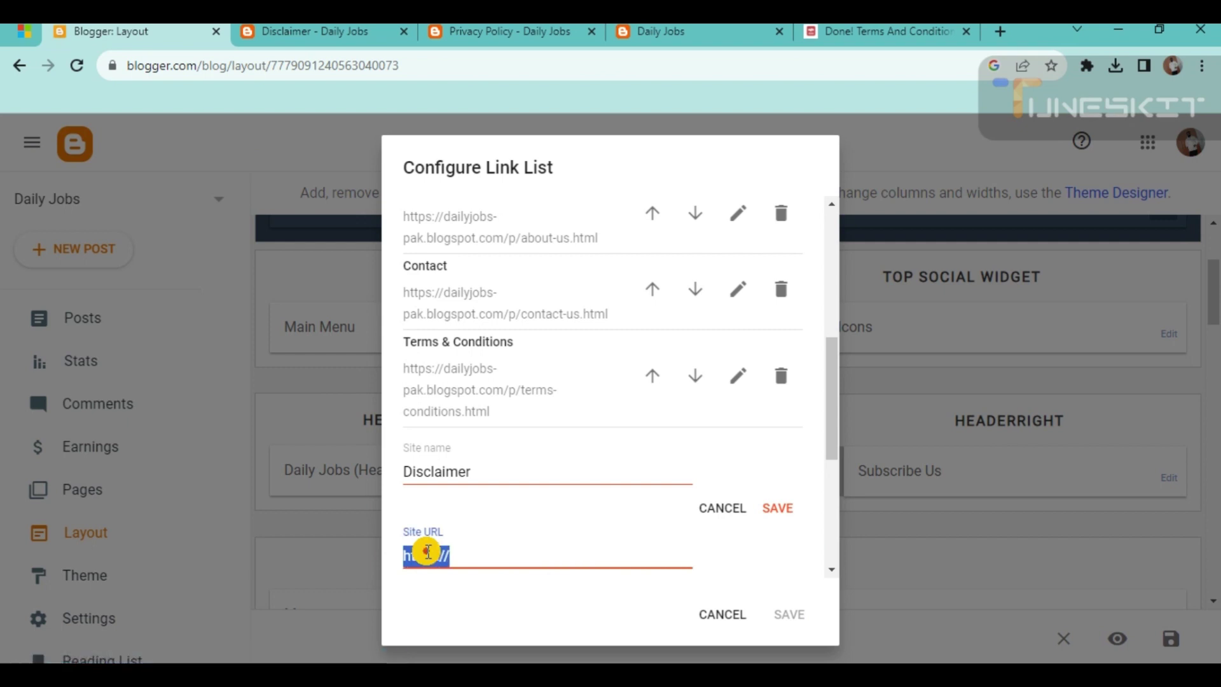
key("ctrl+v")
scroll(636, 458, "down", 3)
left_click(787, 331)
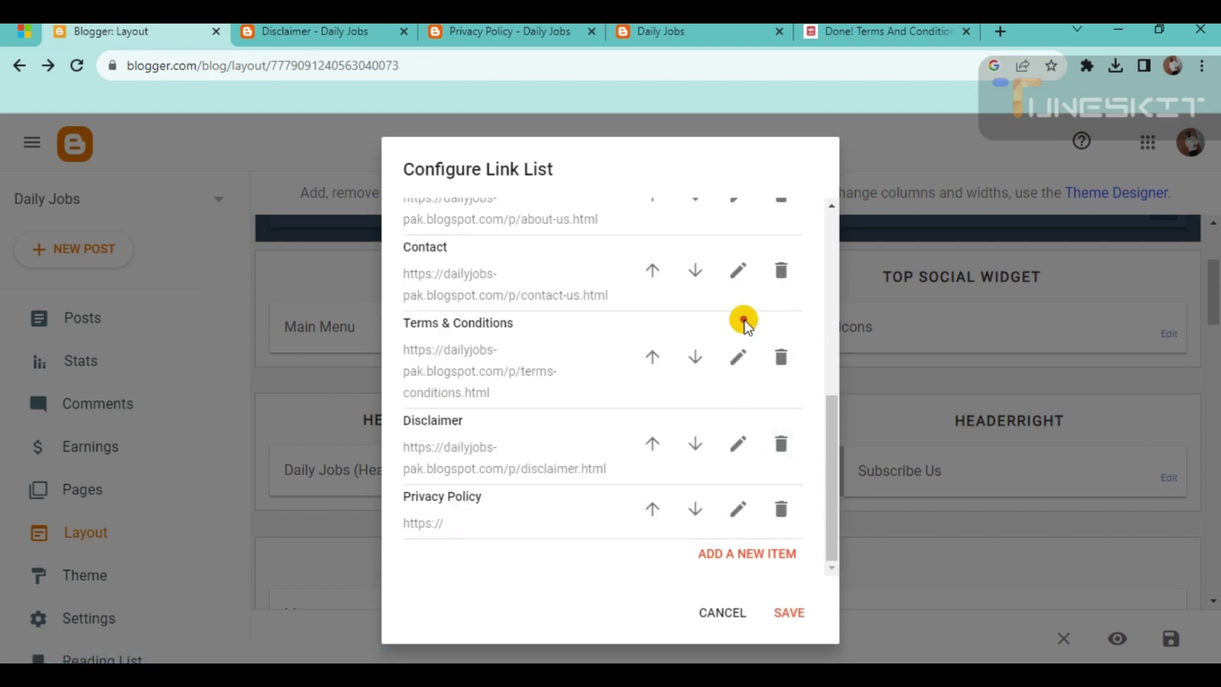
left_click(737, 517)
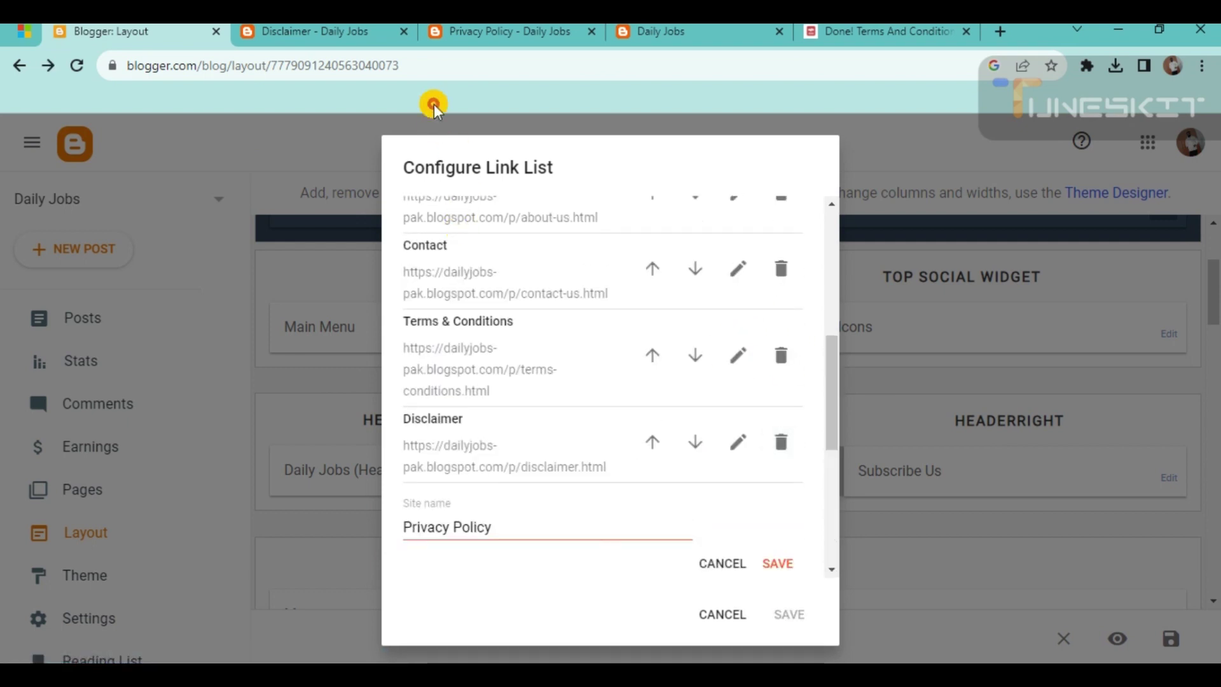
left_click(404, 32)
left_click(381, 33)
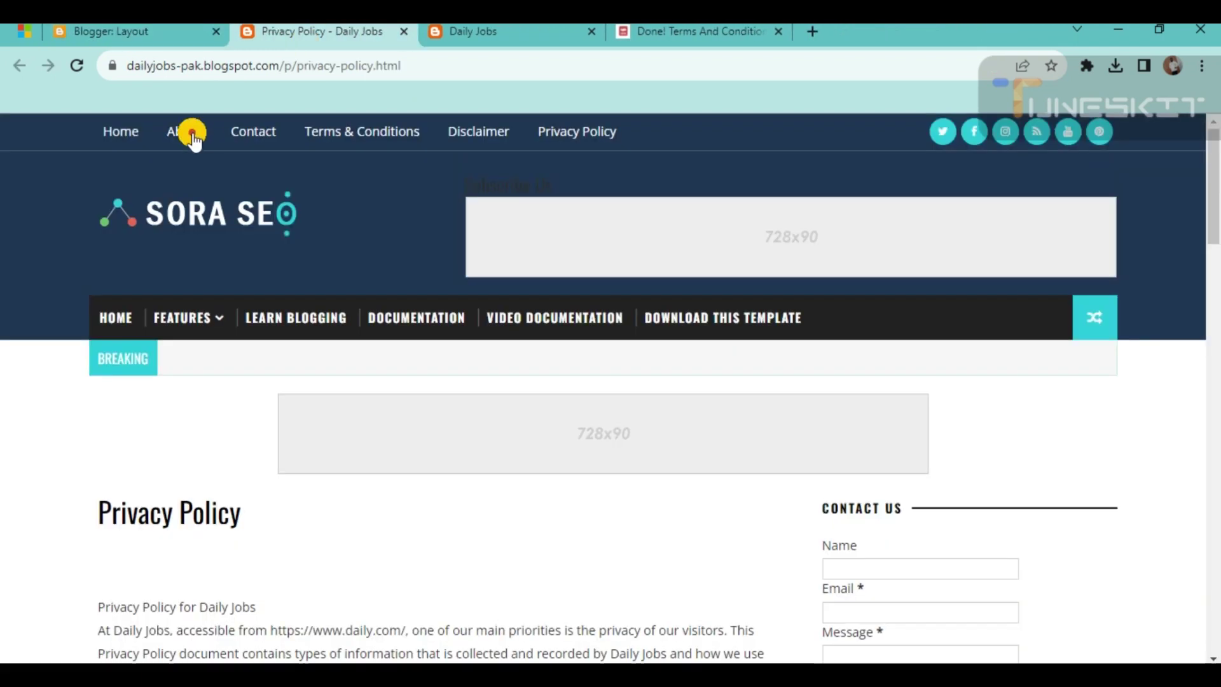
left_click(212, 70)
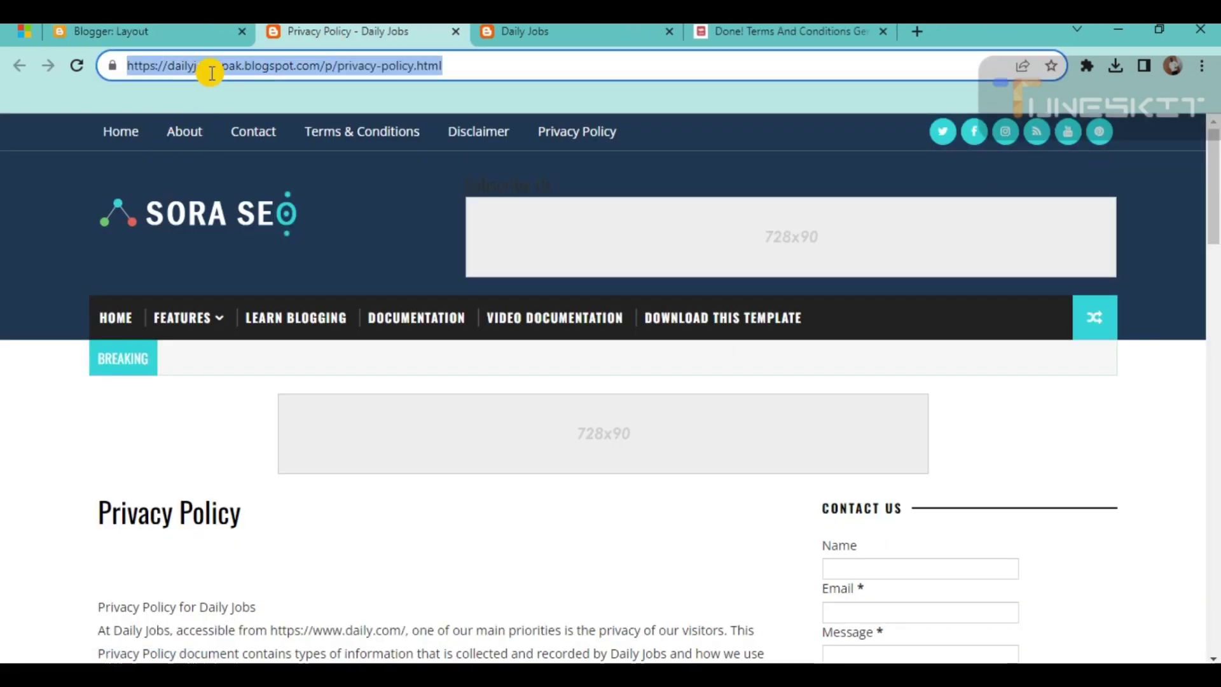
left_click(153, 31)
scroll(479, 521, "down", 4)
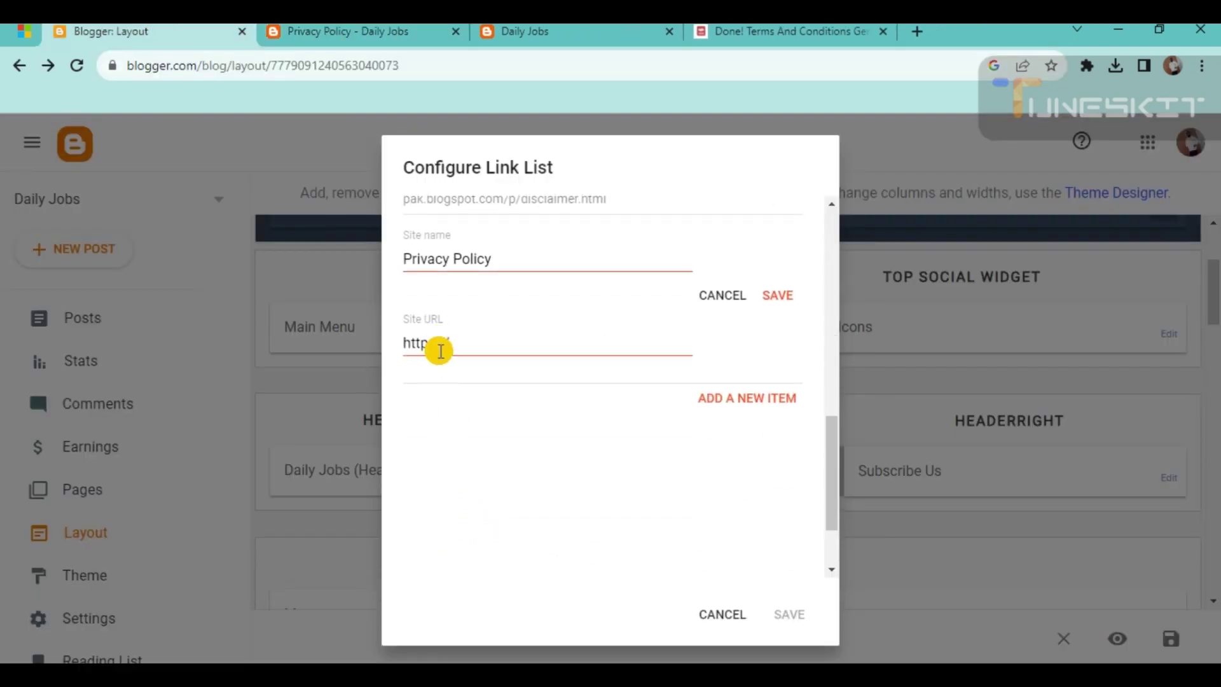
left_click(440, 351)
key("ctrl+a")
type("https://dailyjobspak.blogspot.com/p/privacy-policy.html")
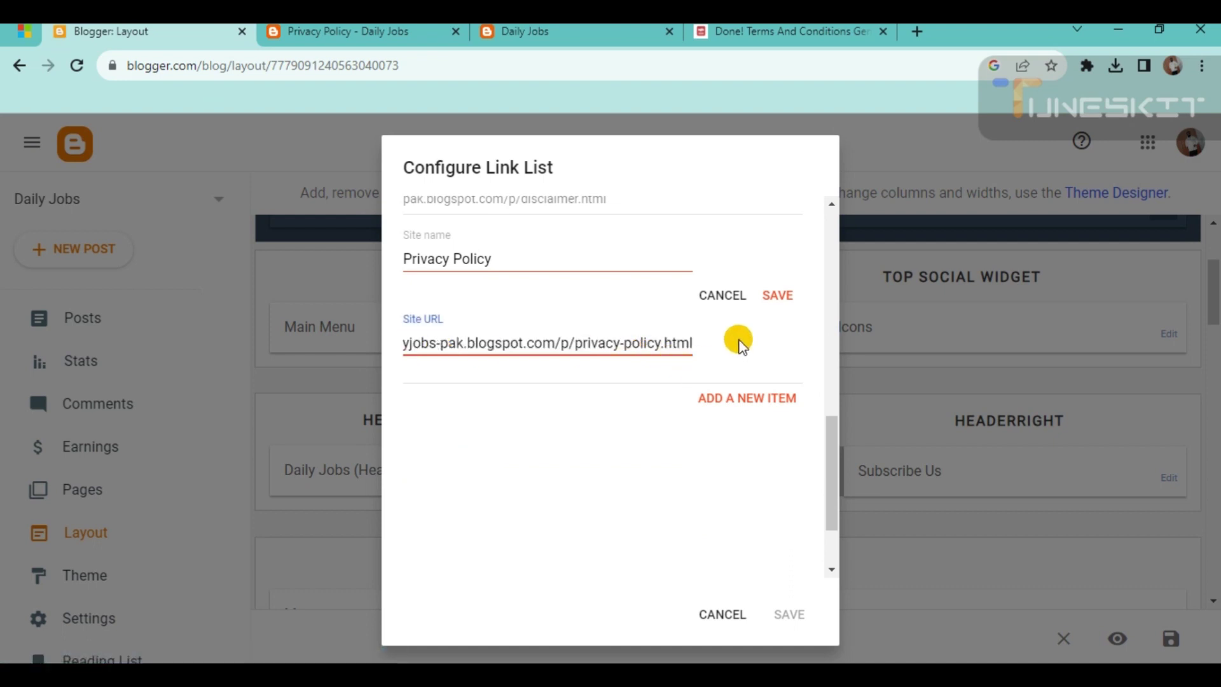
left_click(773, 298)
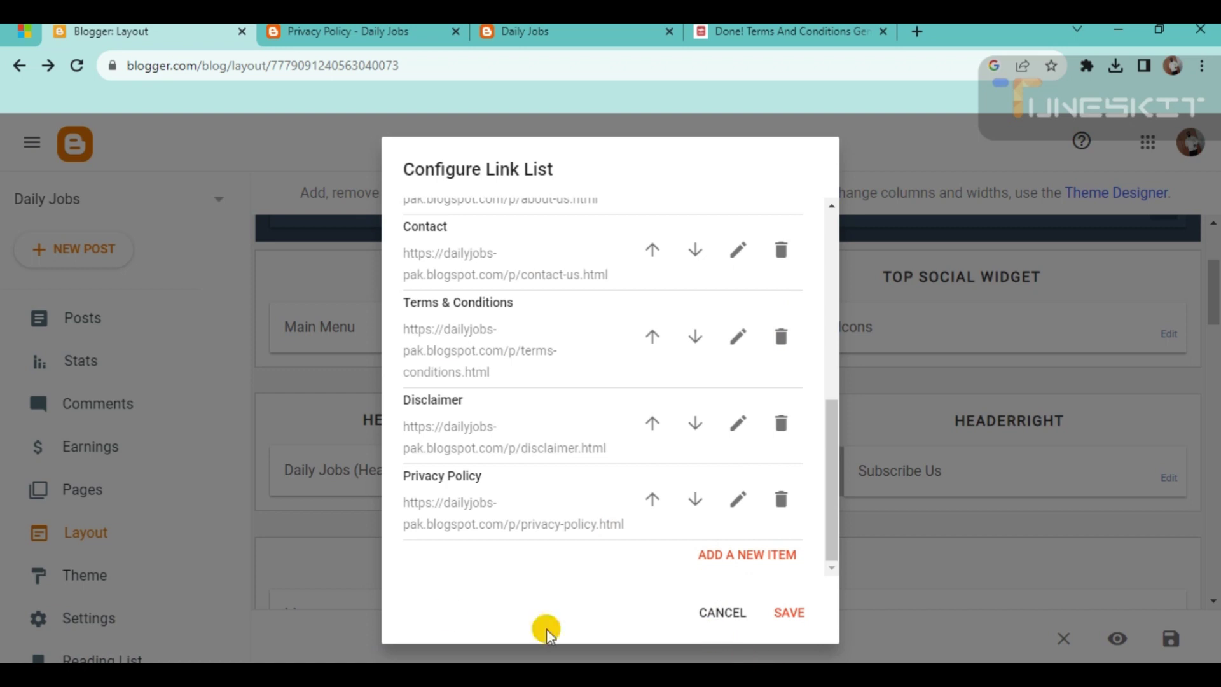
left_click(786, 616)
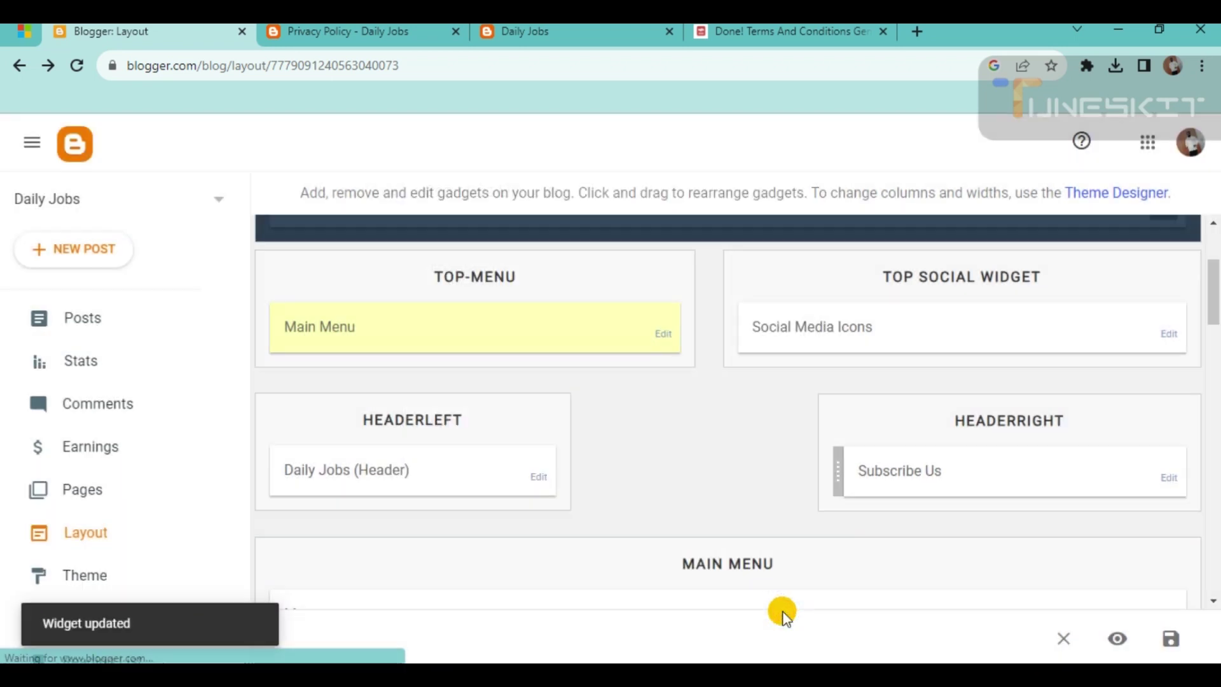
scroll(327, 322, "down", 6)
scroll(358, 392, "down", 4)
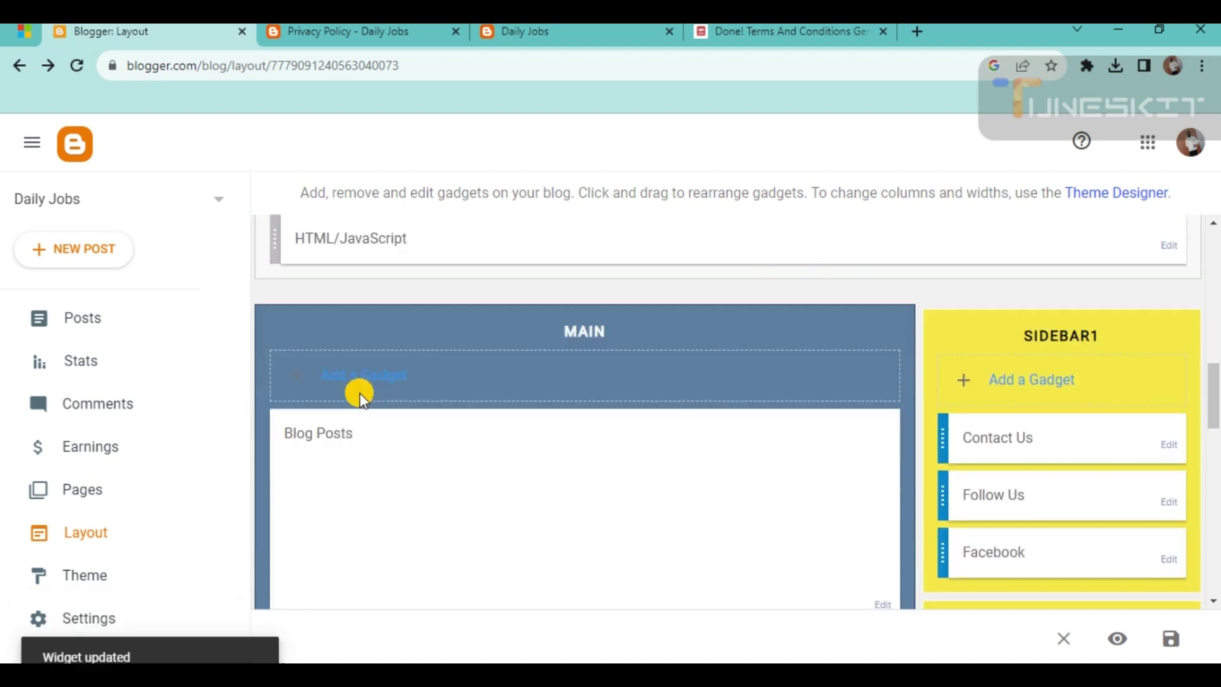
scroll(359, 392, "up", 15)
Step: Reload the live Privacy Policy page and check the top menu's About and Disclaimer links by opening each, looking over the About Us page
left_click(292, 31)
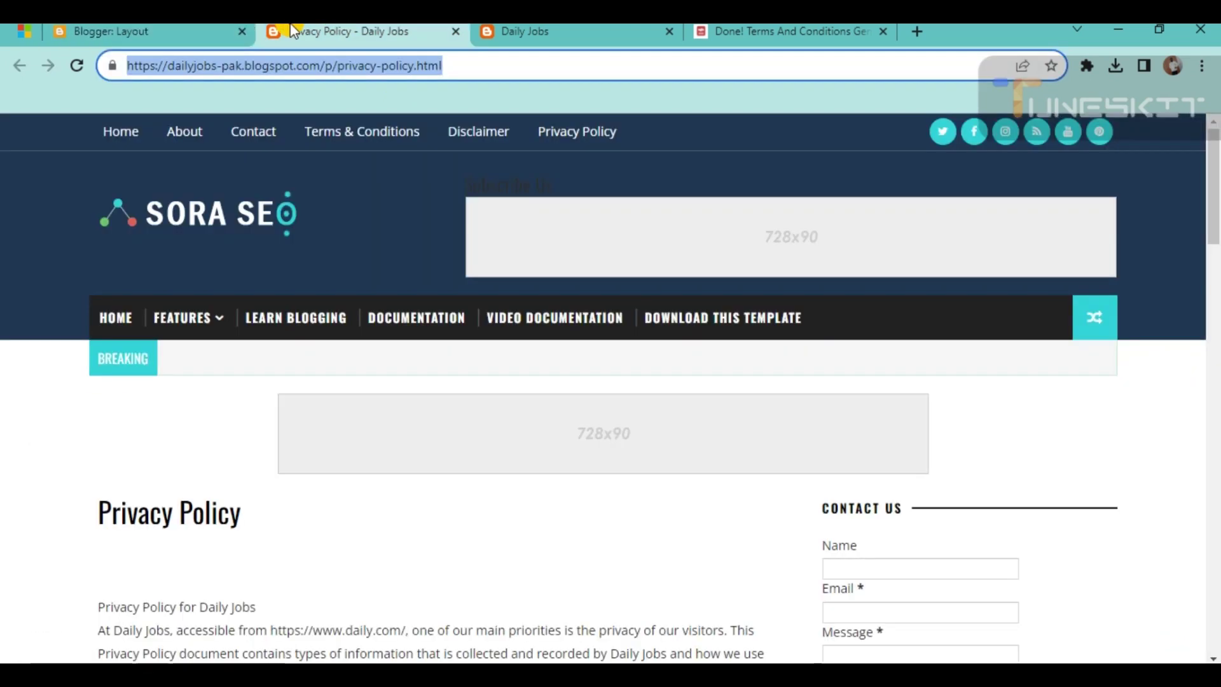
left_click(77, 70)
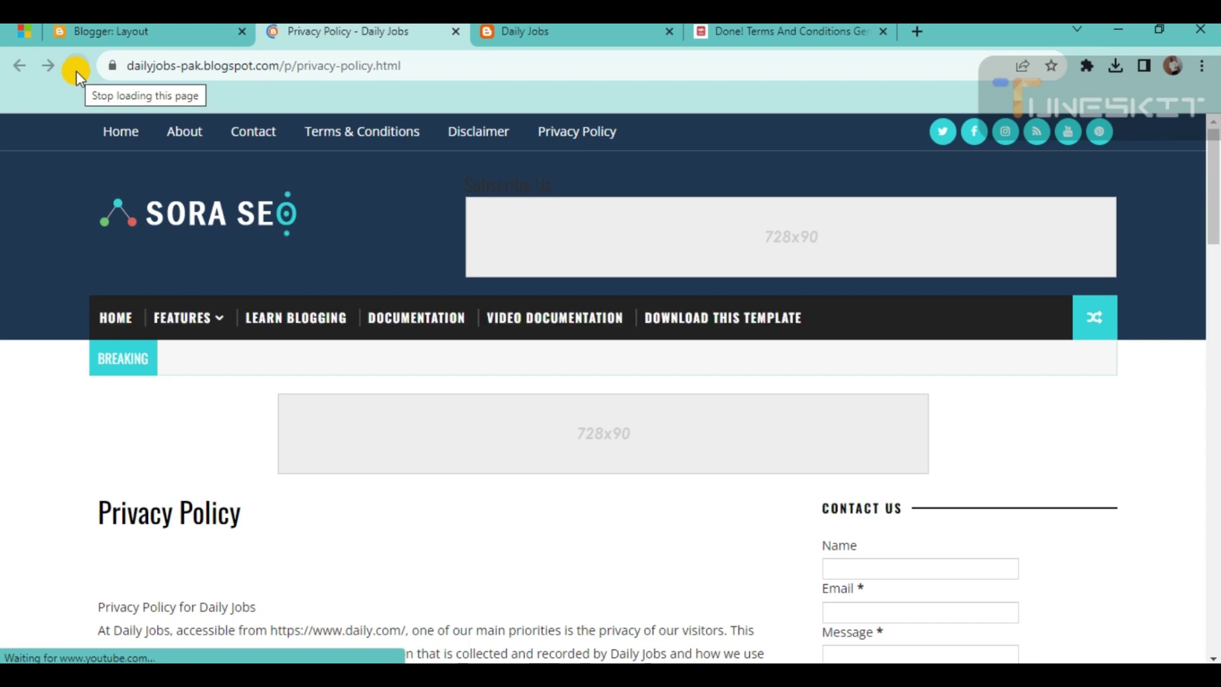
left_click(186, 136)
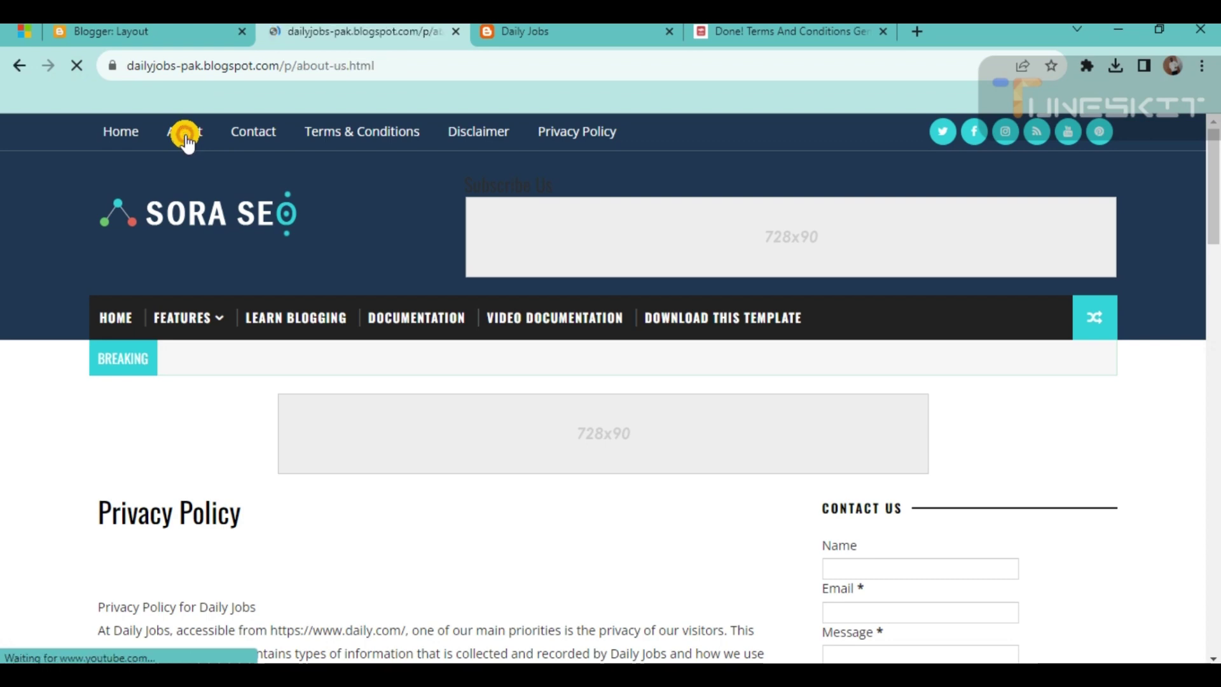
scroll(261, 379, "down", 1)
scroll(261, 379, "down", 8)
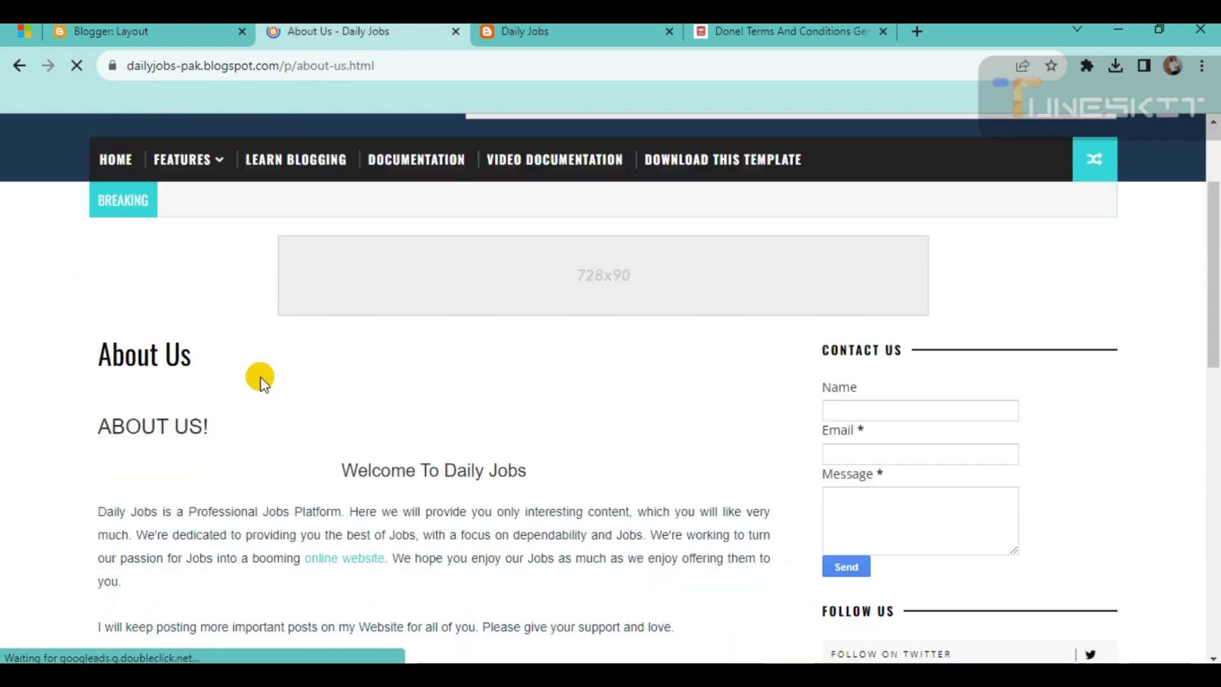
scroll(261, 381, "down", 3)
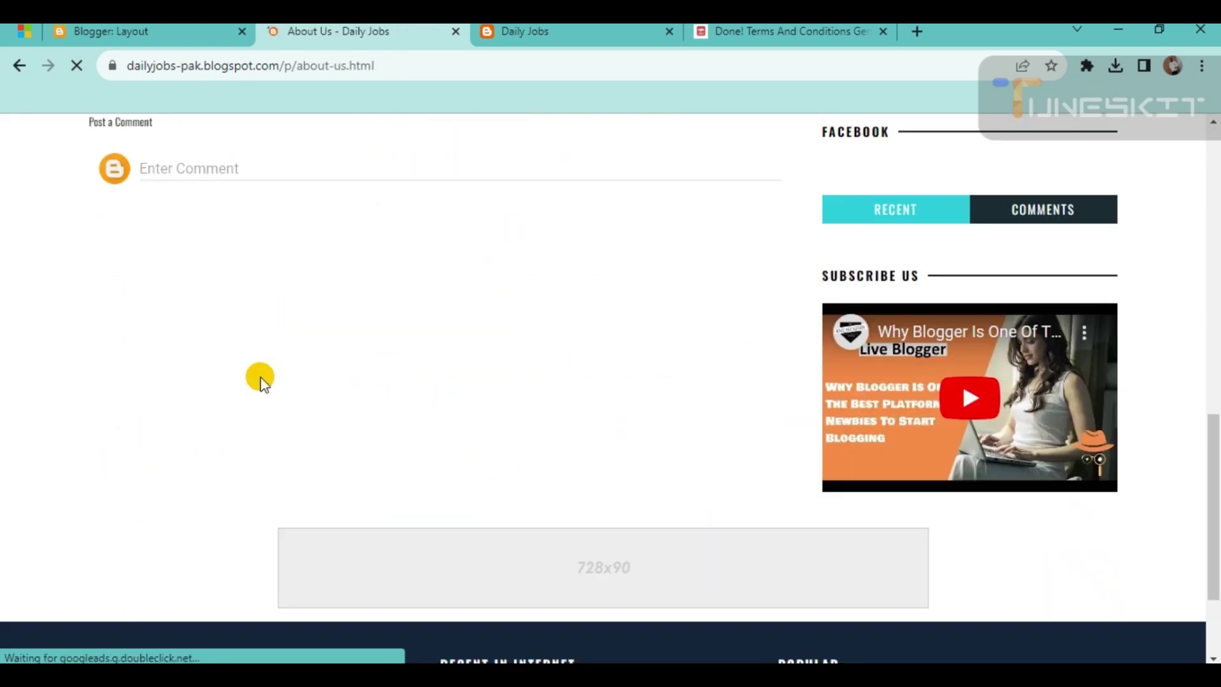
scroll(260, 377, "up", 13)
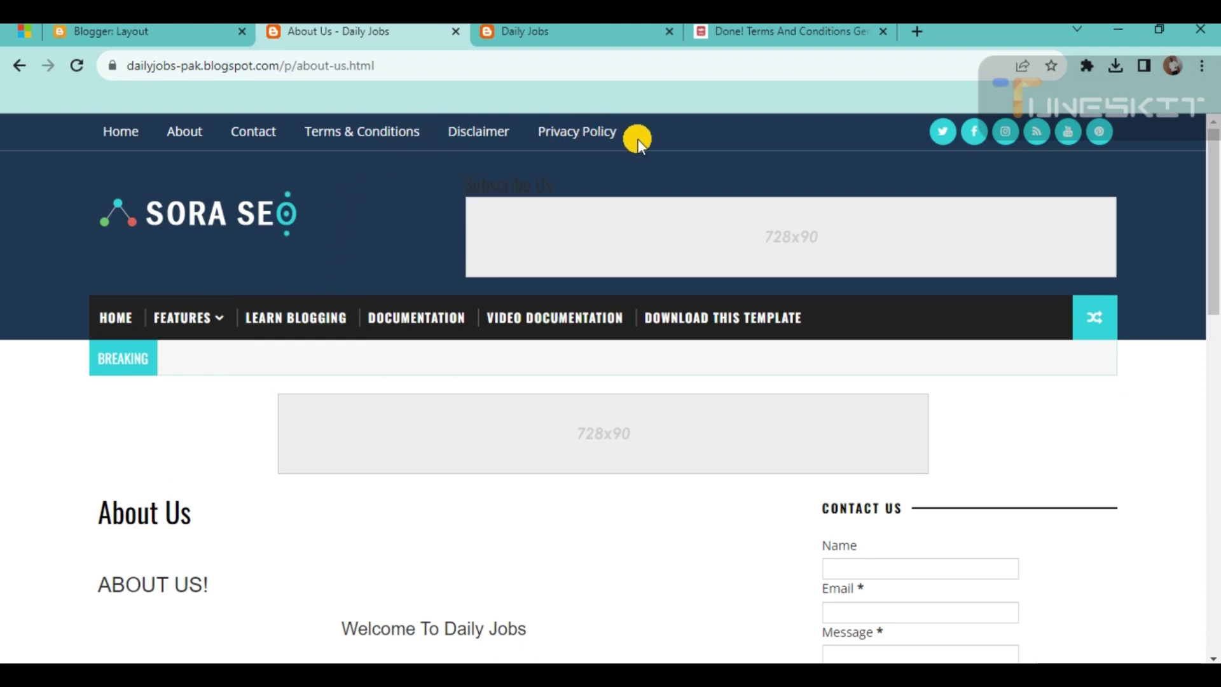
left_click(482, 133)
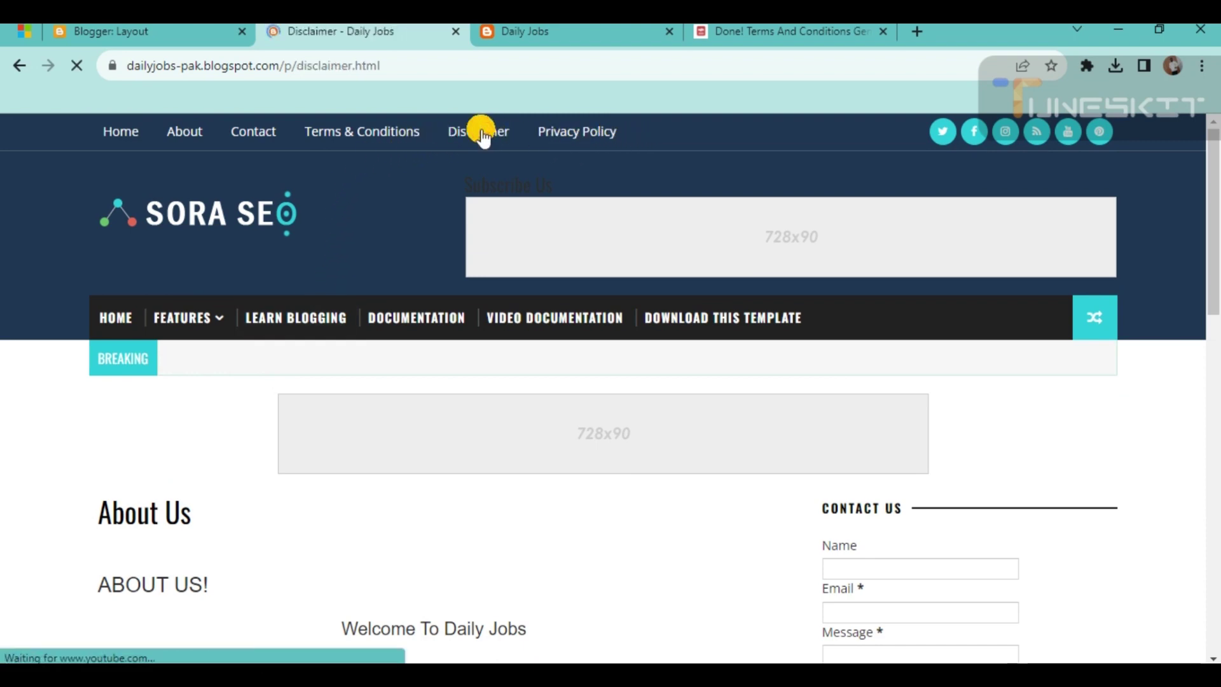
Step: Look over the live Disclaimer page, and open the Terms & Conditions page from the top menu to check it too
scroll(323, 350, "down", 9)
scroll(324, 349, "down", 4)
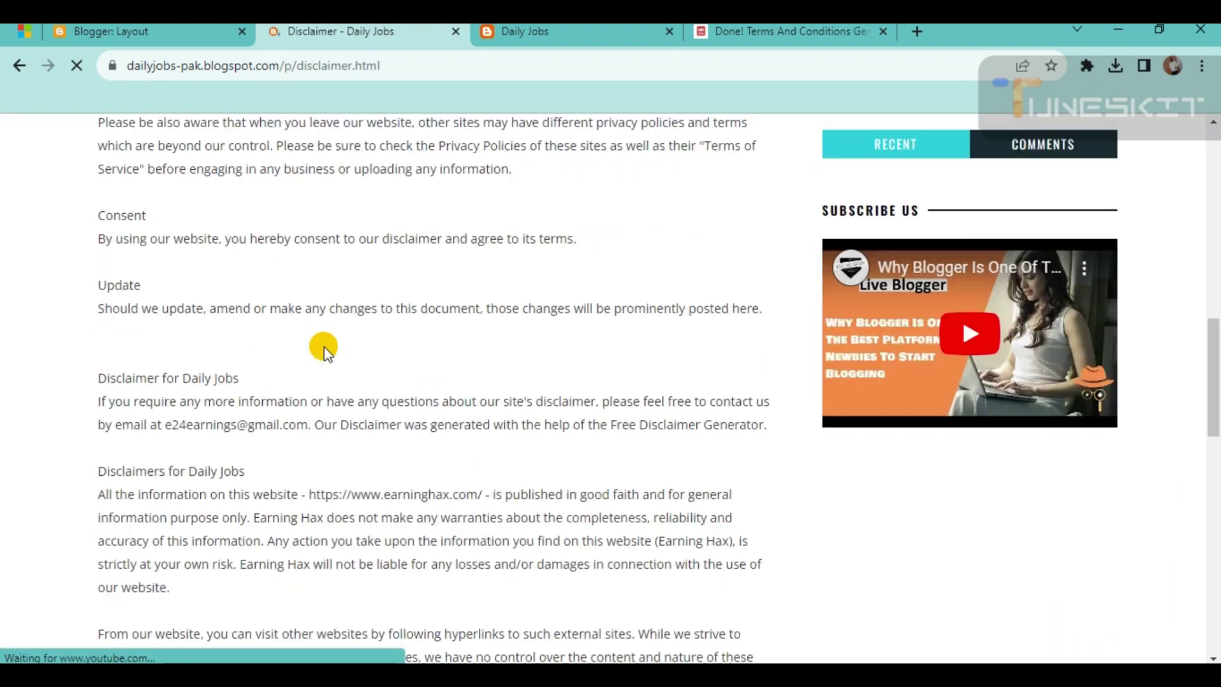
scroll(324, 348, "up", 14)
scroll(324, 346, "up", 1)
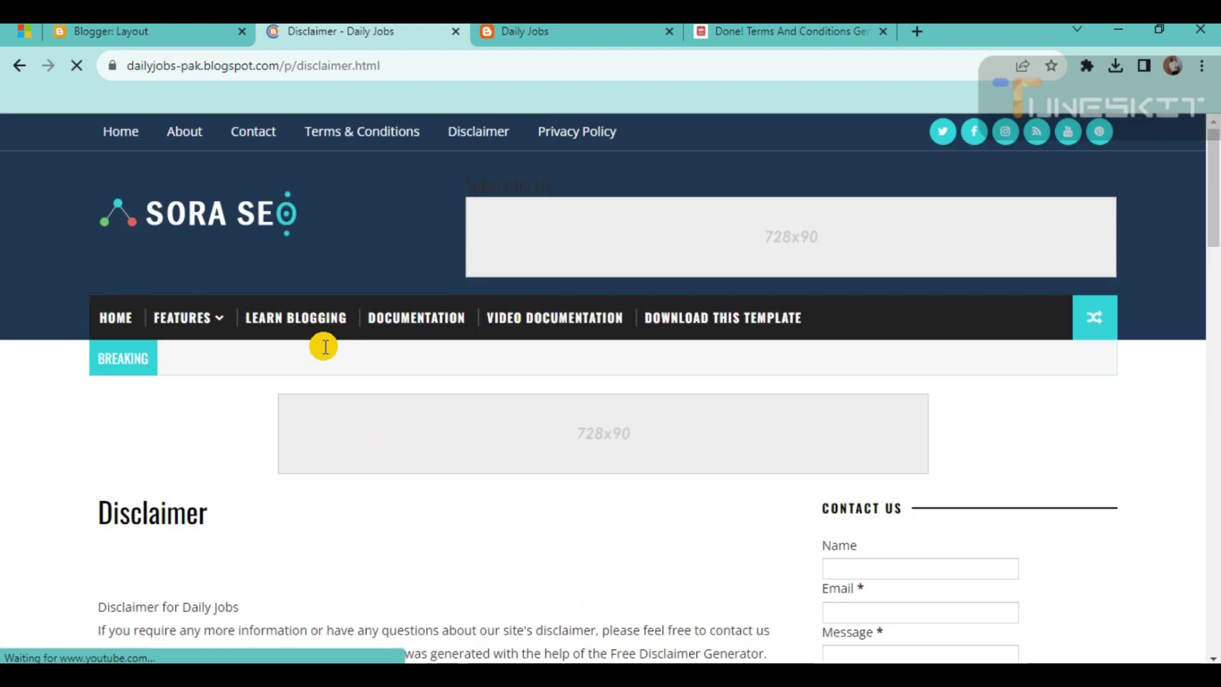
left_click(360, 131)
scroll(374, 523, "down", 4)
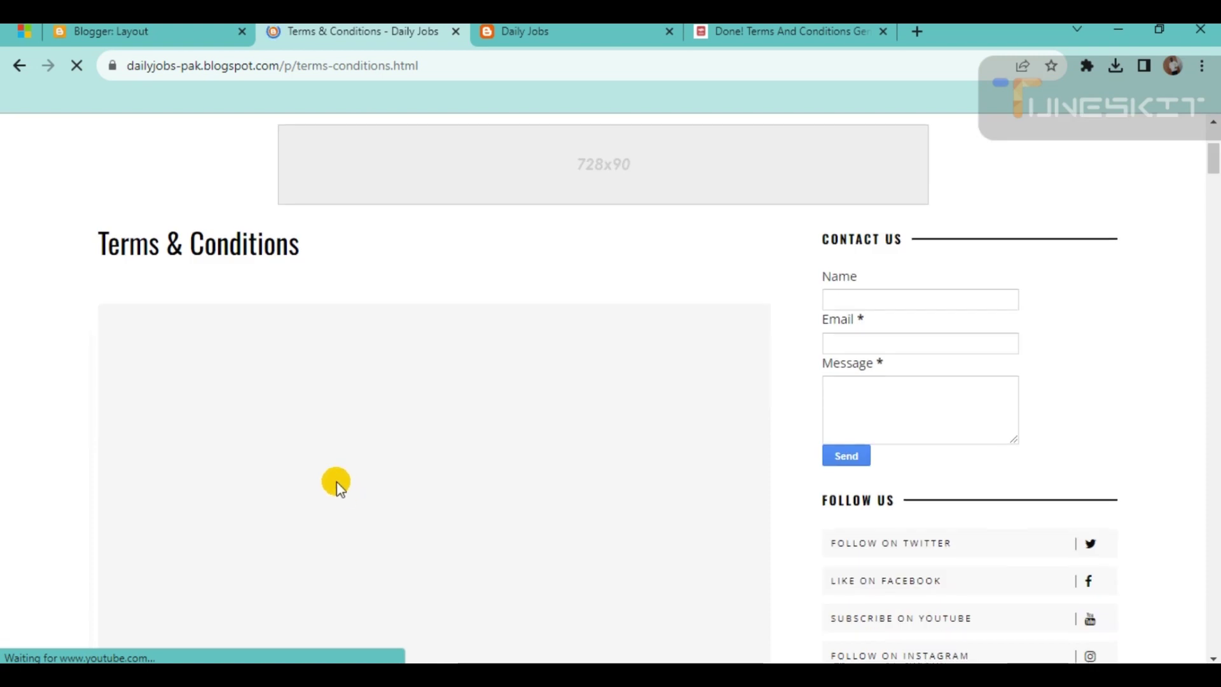
scroll(337, 487, "down", 5)
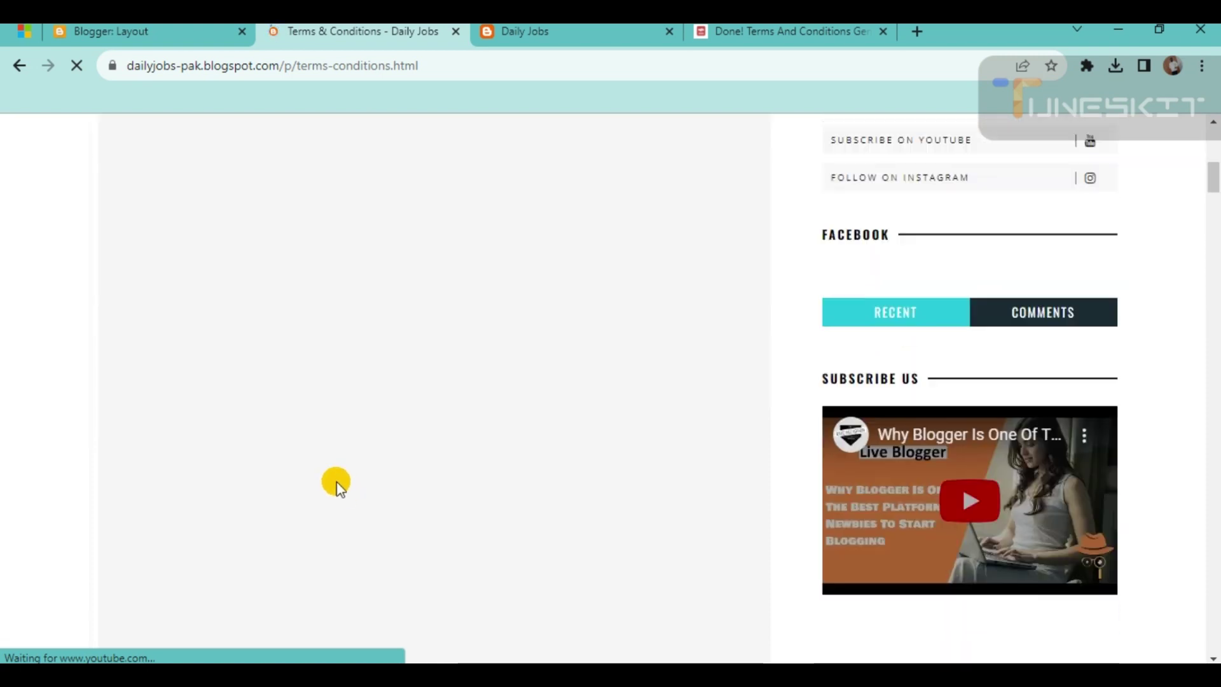
scroll(337, 487, "up", 8)
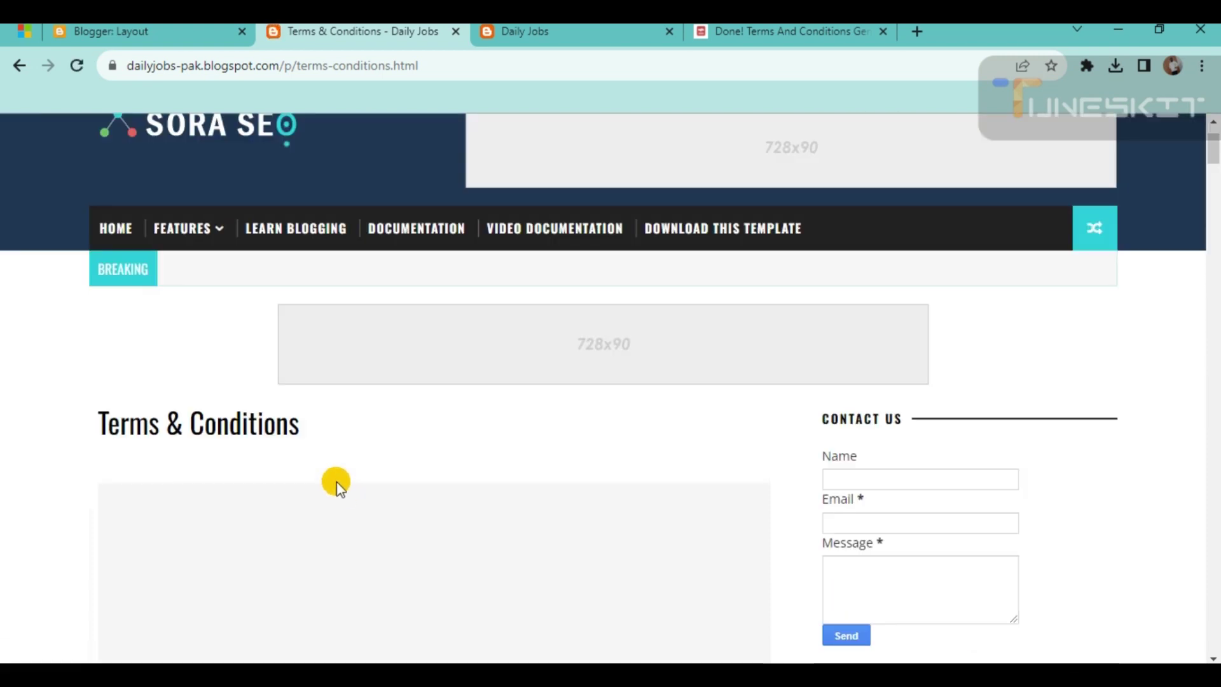
scroll(337, 489, "up", 2)
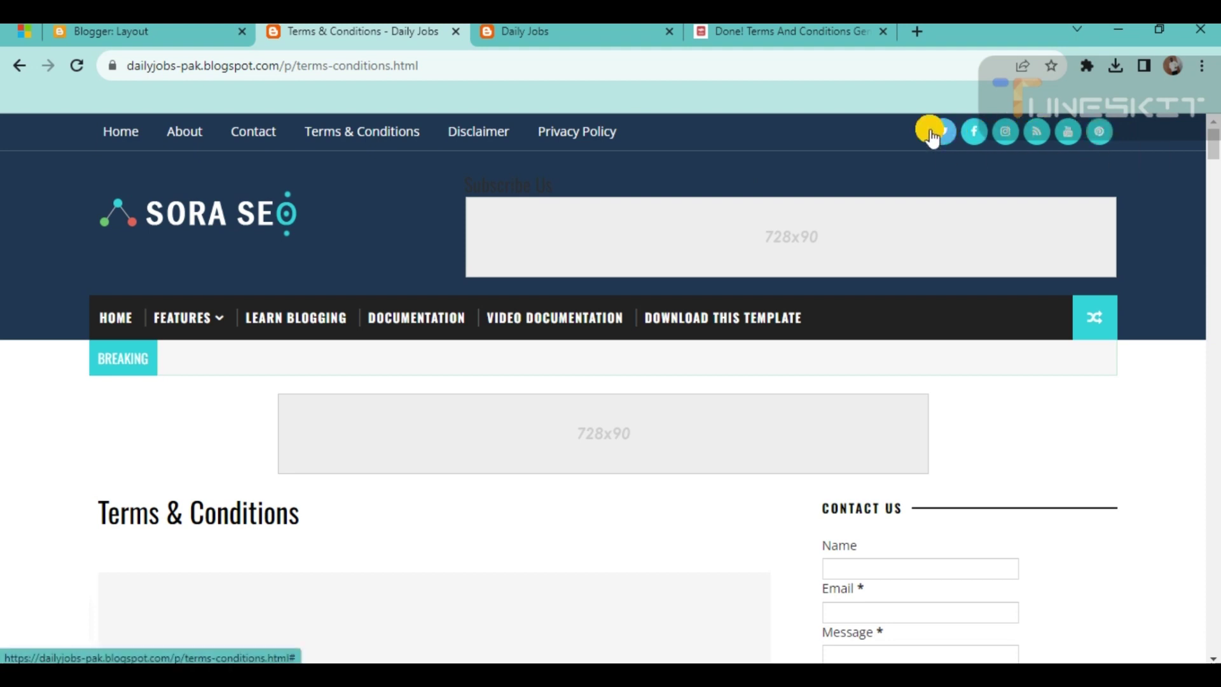
Step: Check where the header's Facebook icon leads by opening its link in a new tab, and close that tab
right_click(973, 135)
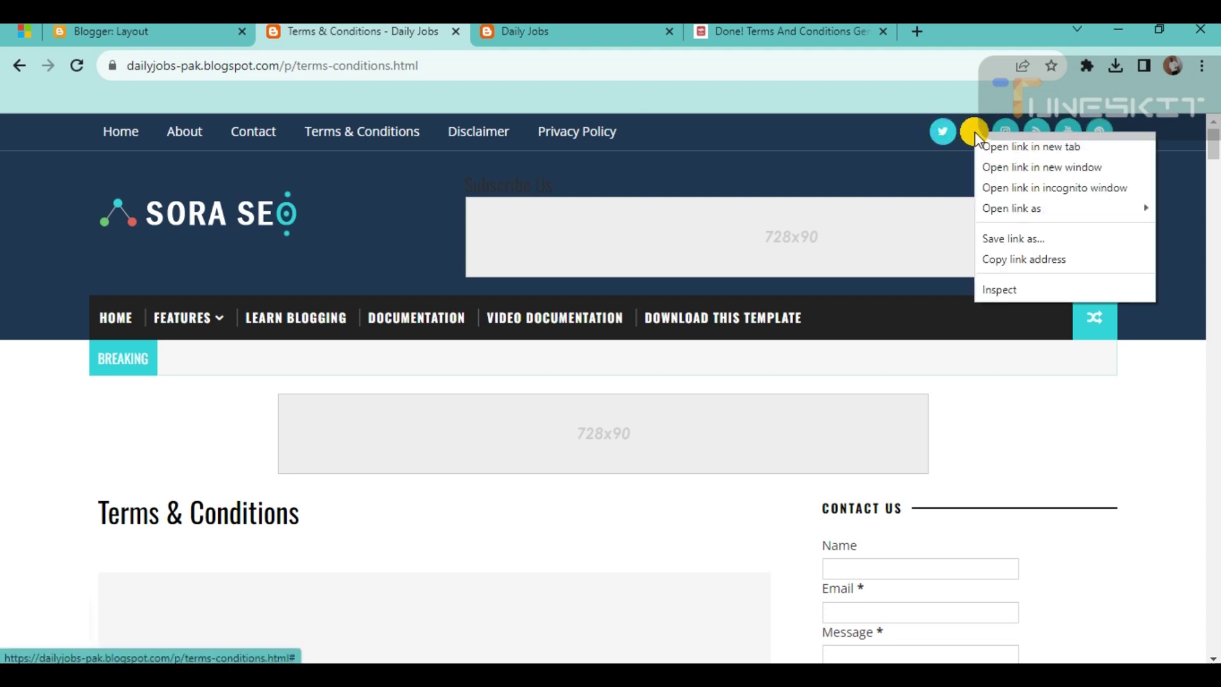
left_click(983, 146)
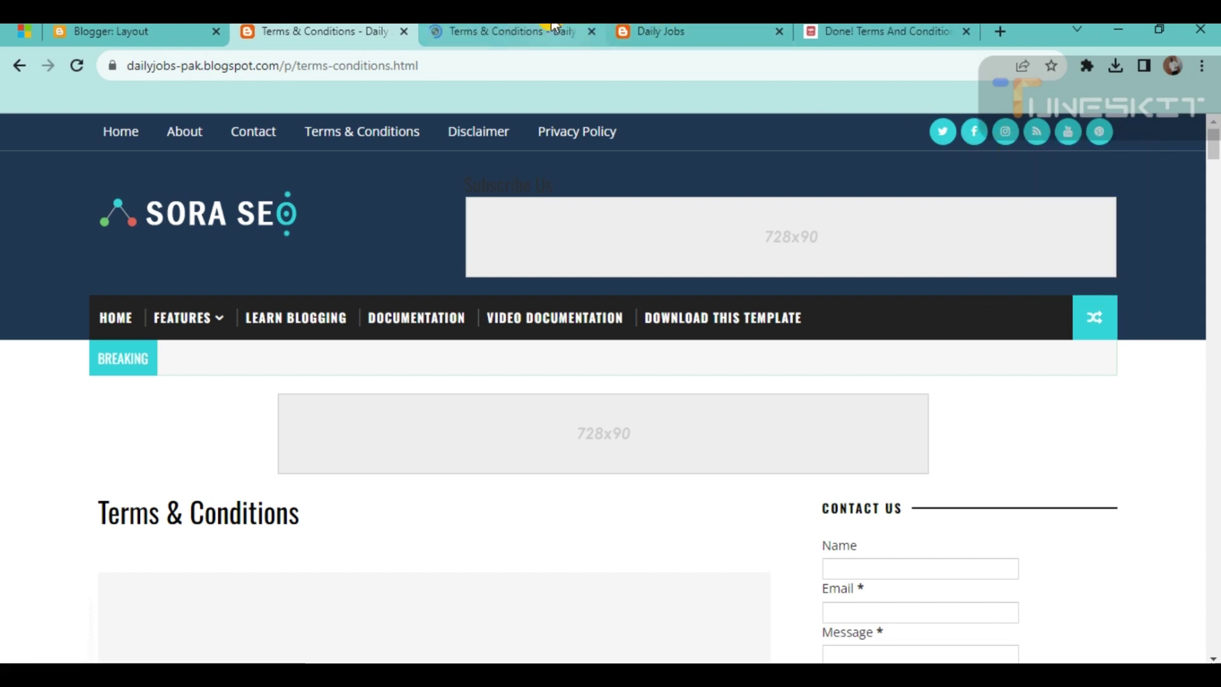
left_click(564, 37)
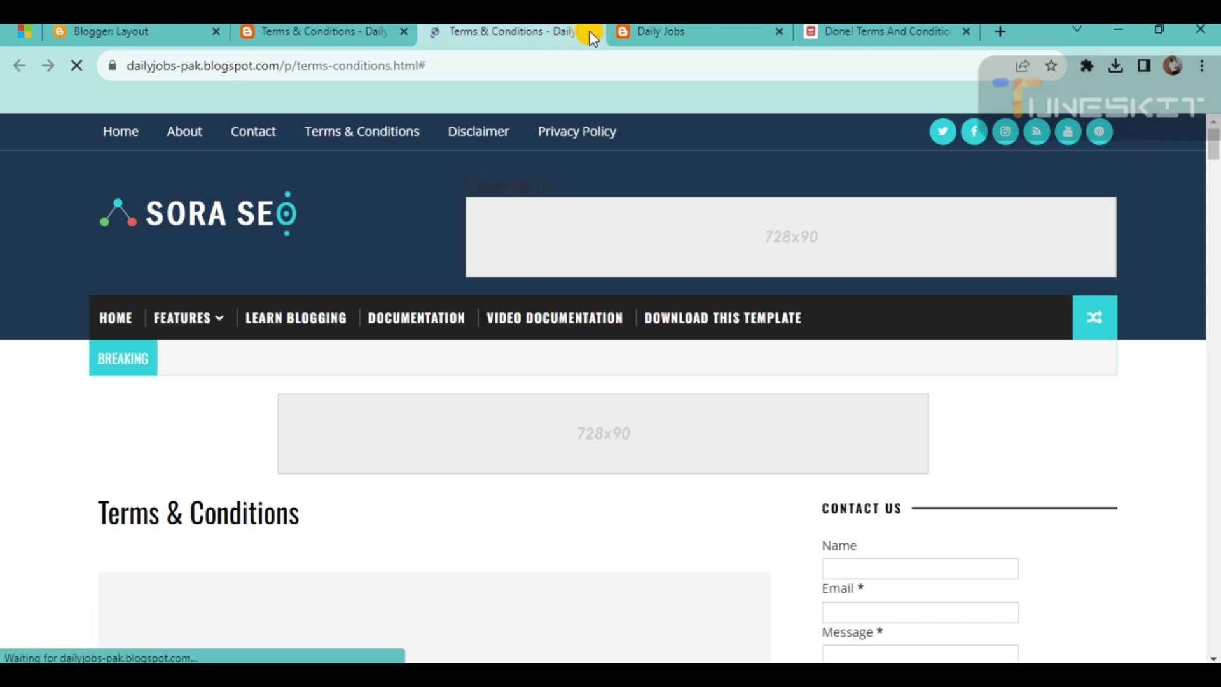
left_click(590, 33)
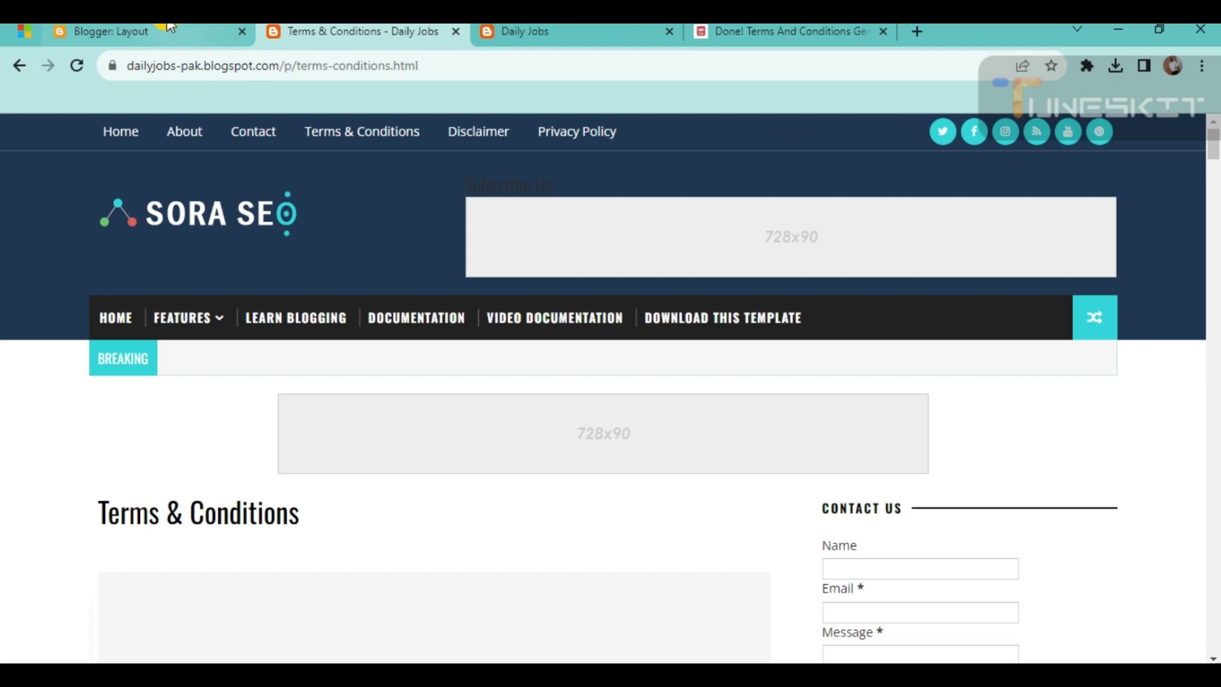
Step: In the Blogger layout, open the Social Media Icons gadget for editing and delete its twitter, rss and pinterest links
left_click(170, 28)
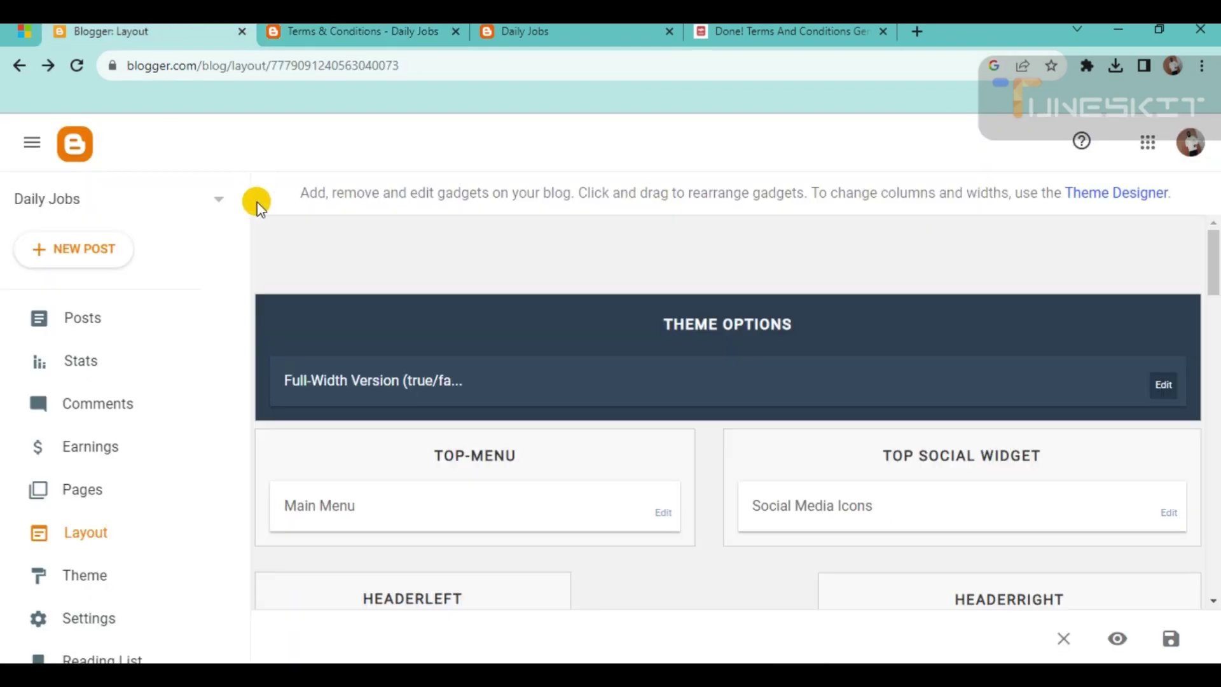
scroll(765, 360, "down", 1)
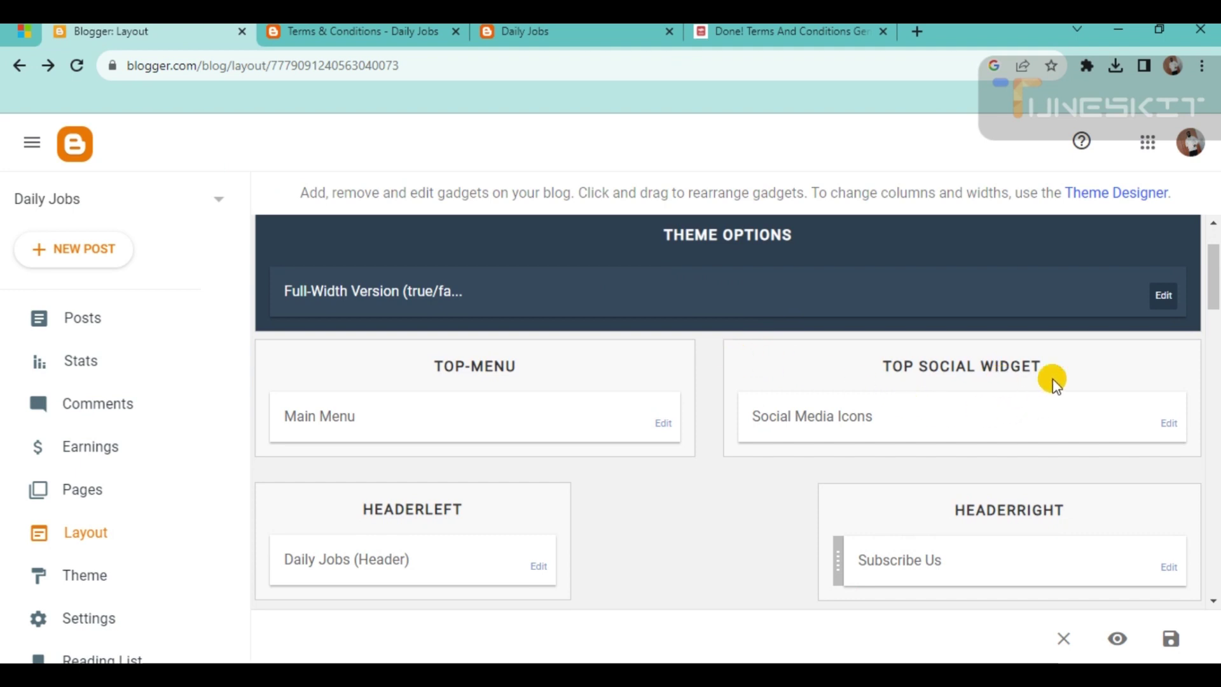
left_click(1169, 423)
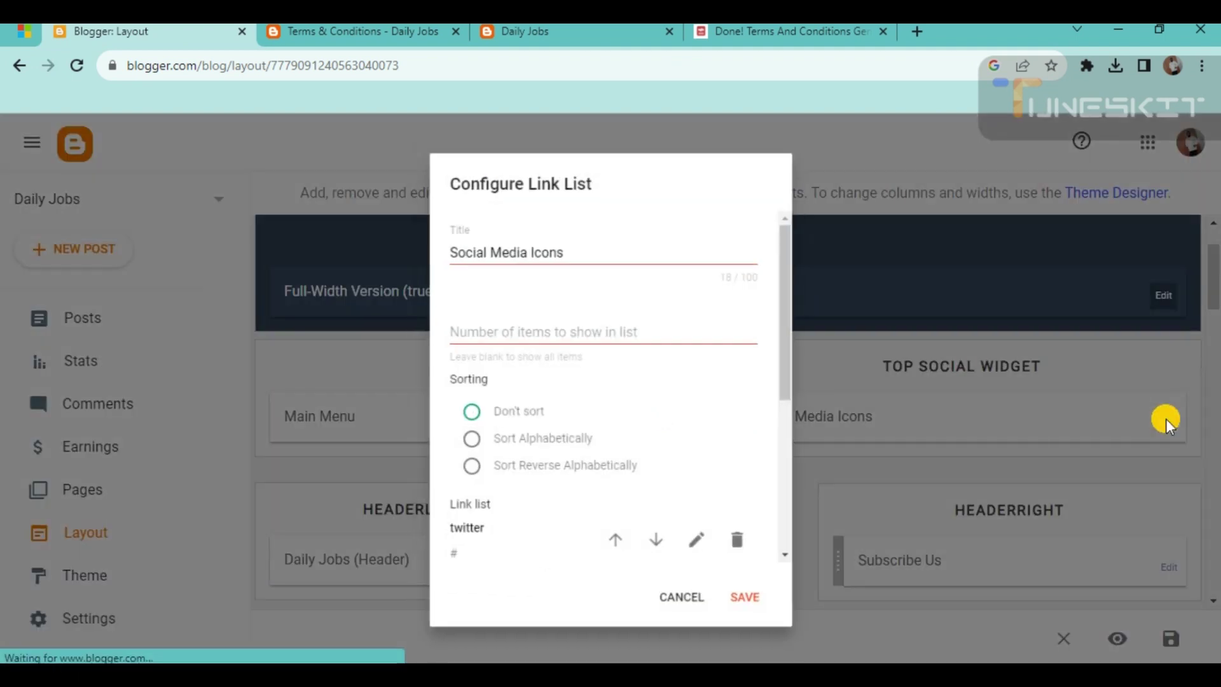
scroll(621, 409, "down", 2)
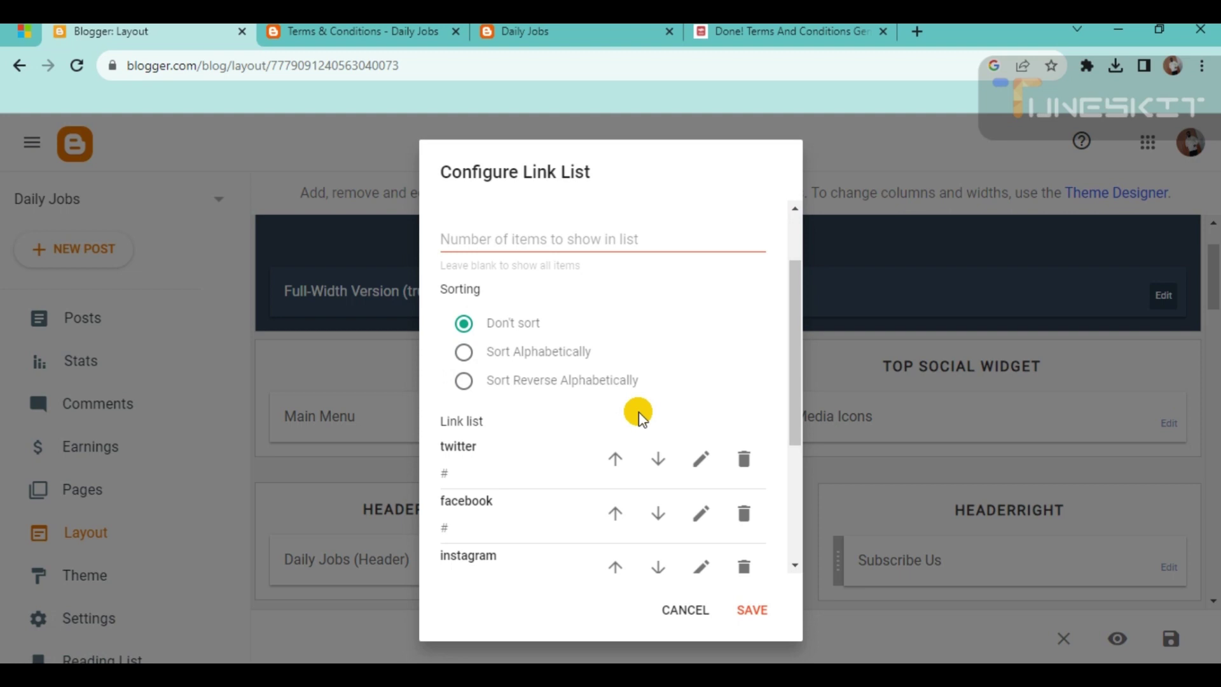
scroll(640, 418, "down", 1)
scroll(639, 417, "down", 1)
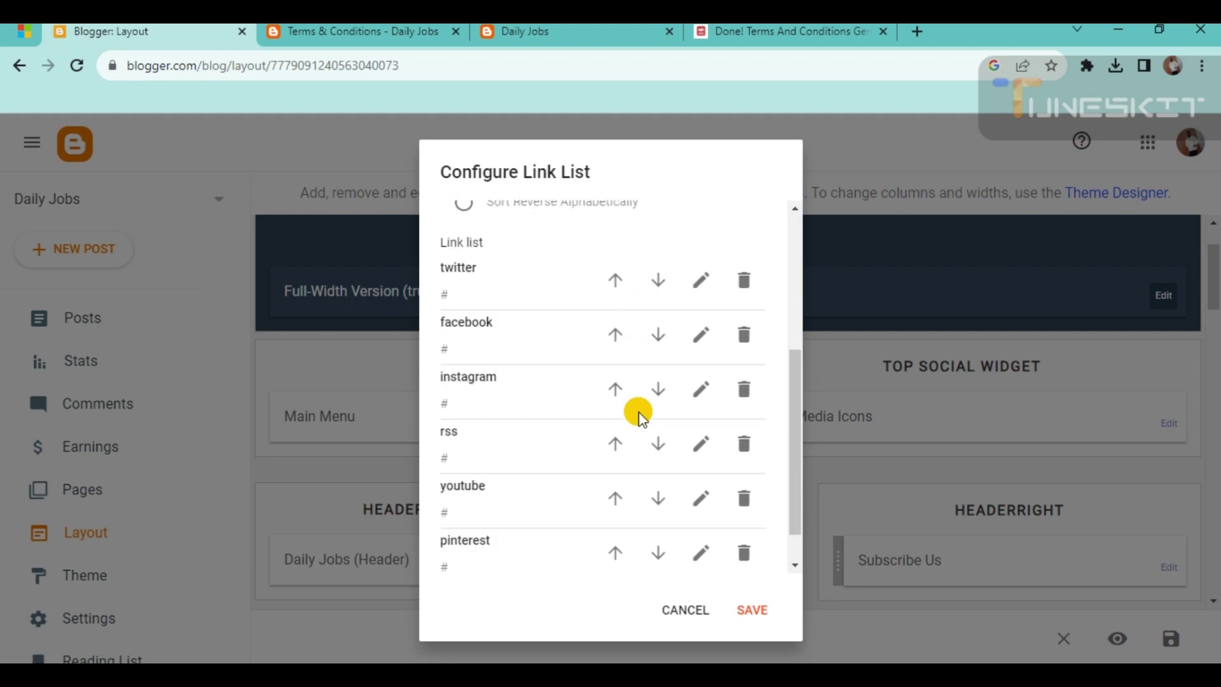
scroll(640, 417, "down", 1)
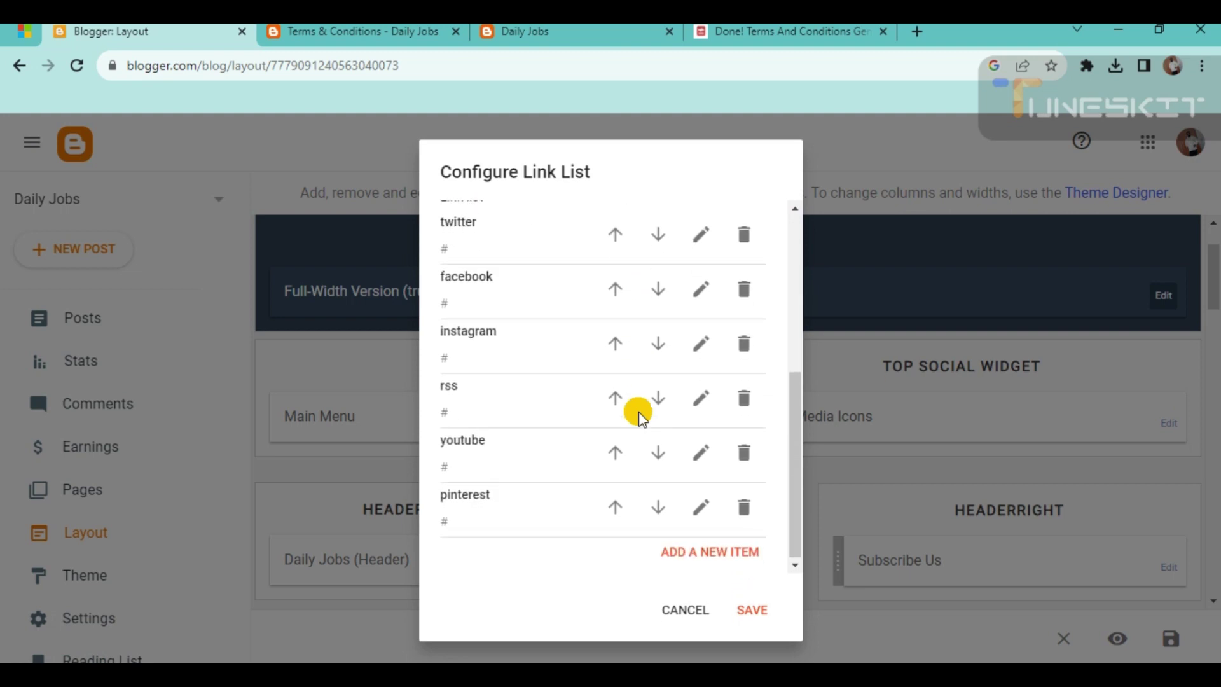
scroll(640, 417, "up", 2)
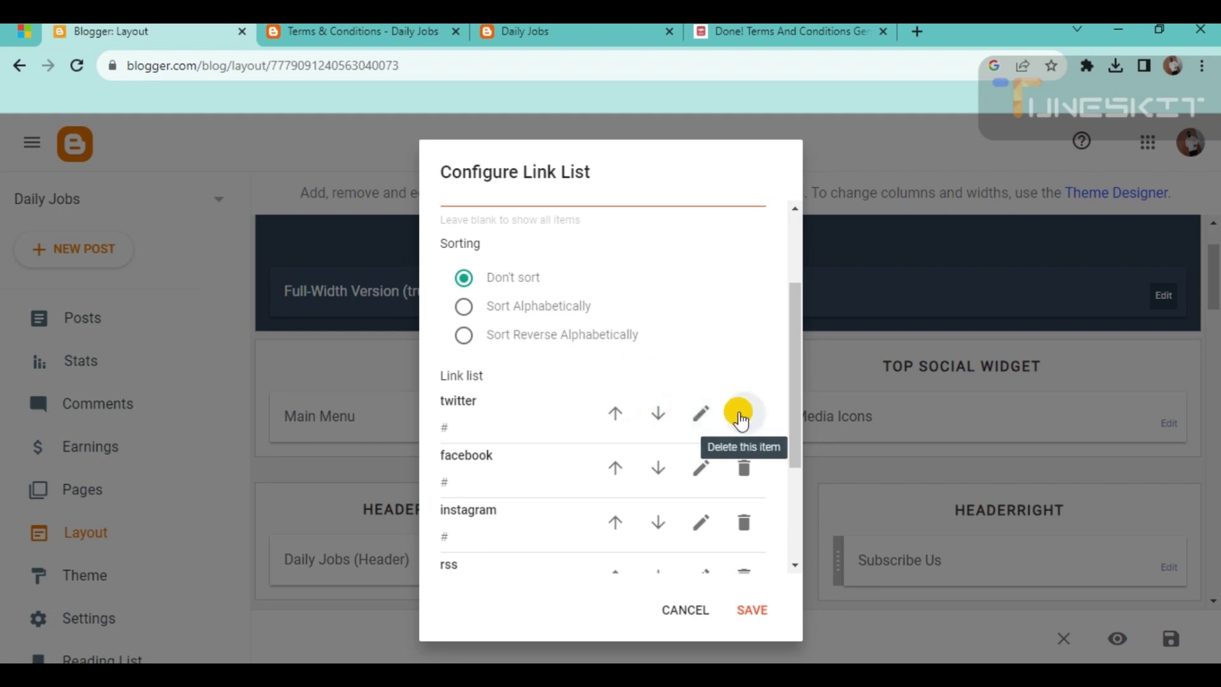
left_click(740, 414)
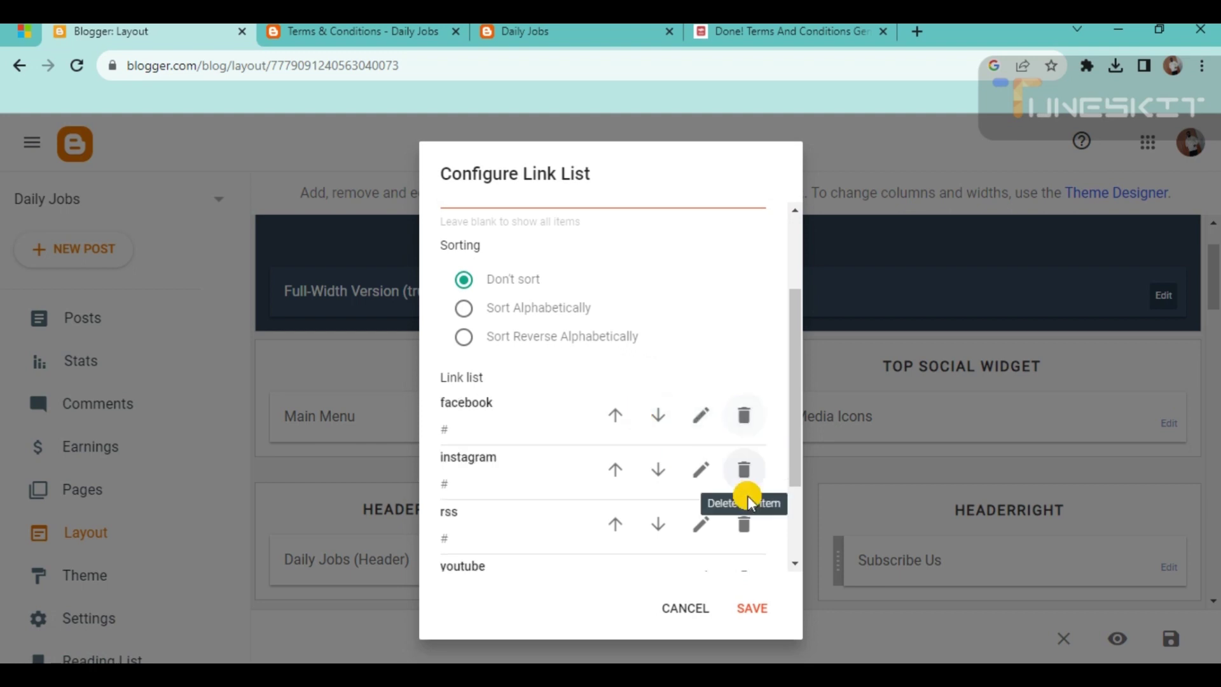
left_click(743, 524)
scroll(738, 515, "down", 1)
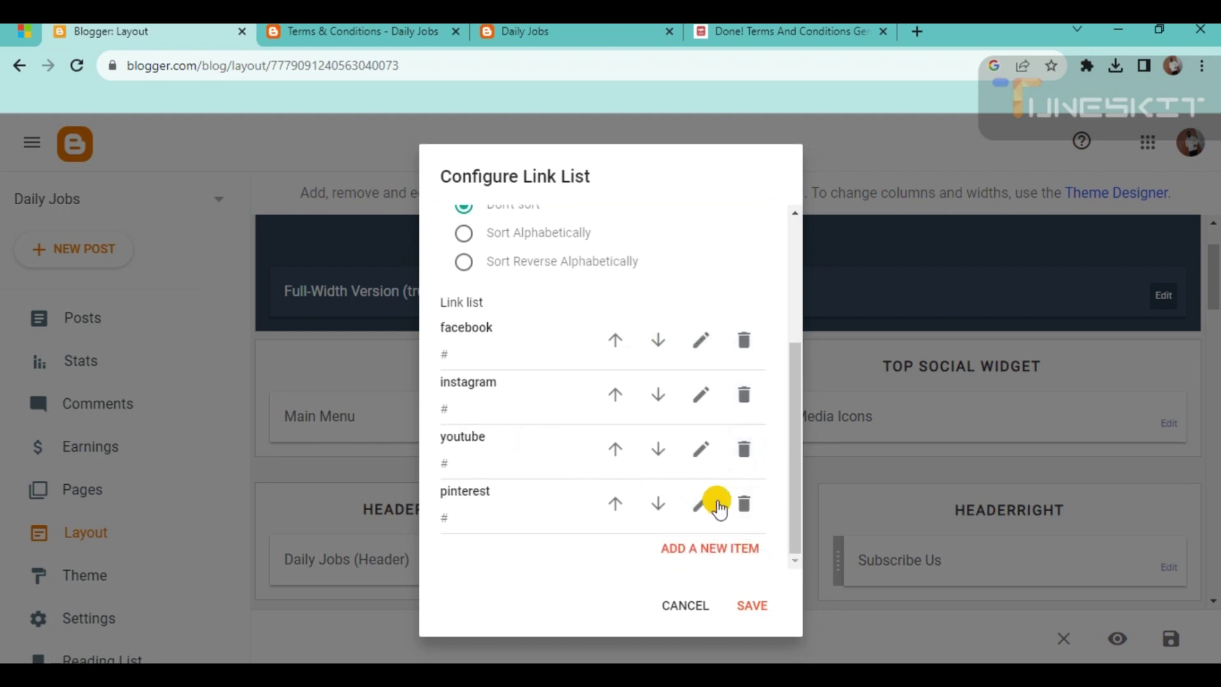
left_click(742, 505)
scroll(570, 450, "up", 2)
scroll(522, 425, "down", 2)
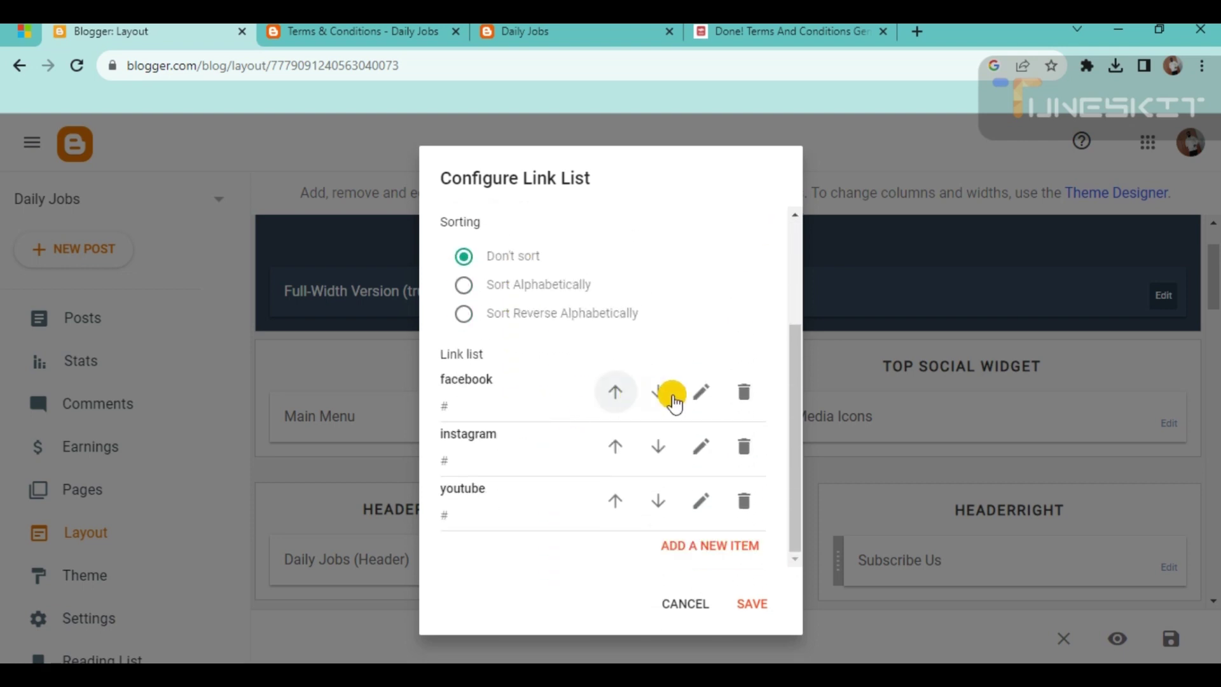
Step: Set the facebook link's URL to the Facebook profile address copied from the Notepad notes and save the link
left_click(700, 391)
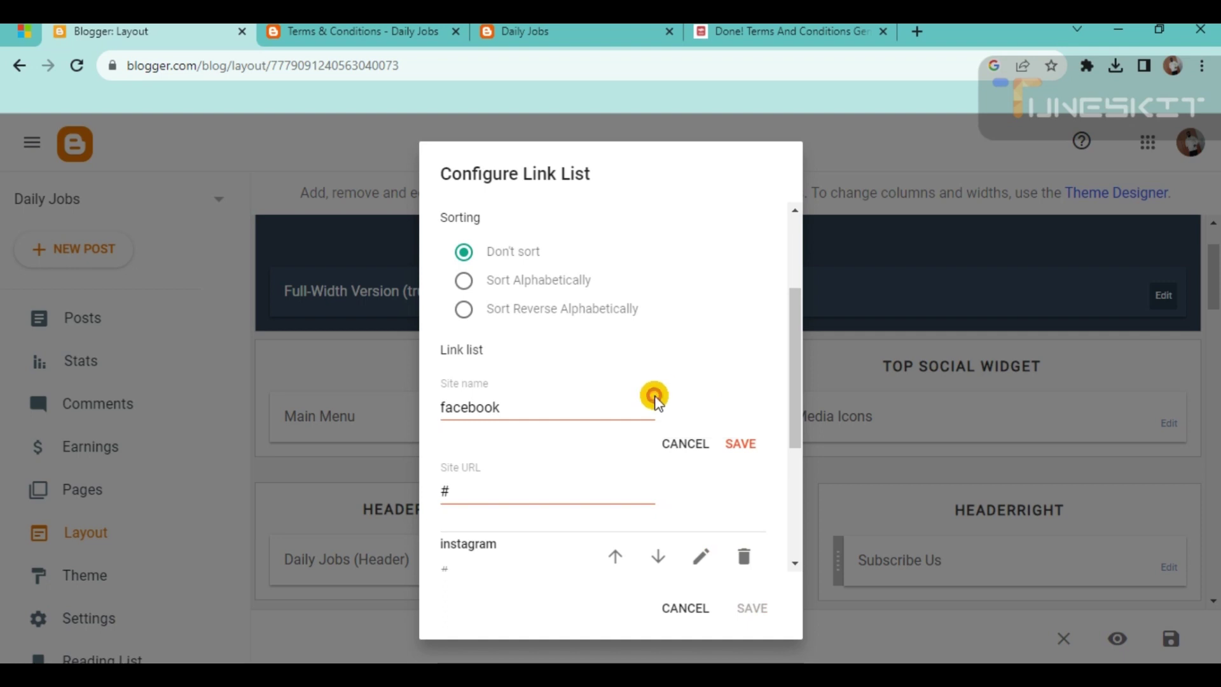
scroll(636, 395, "down", 1)
left_click(443, 404)
key("BackSpace")
type("#")
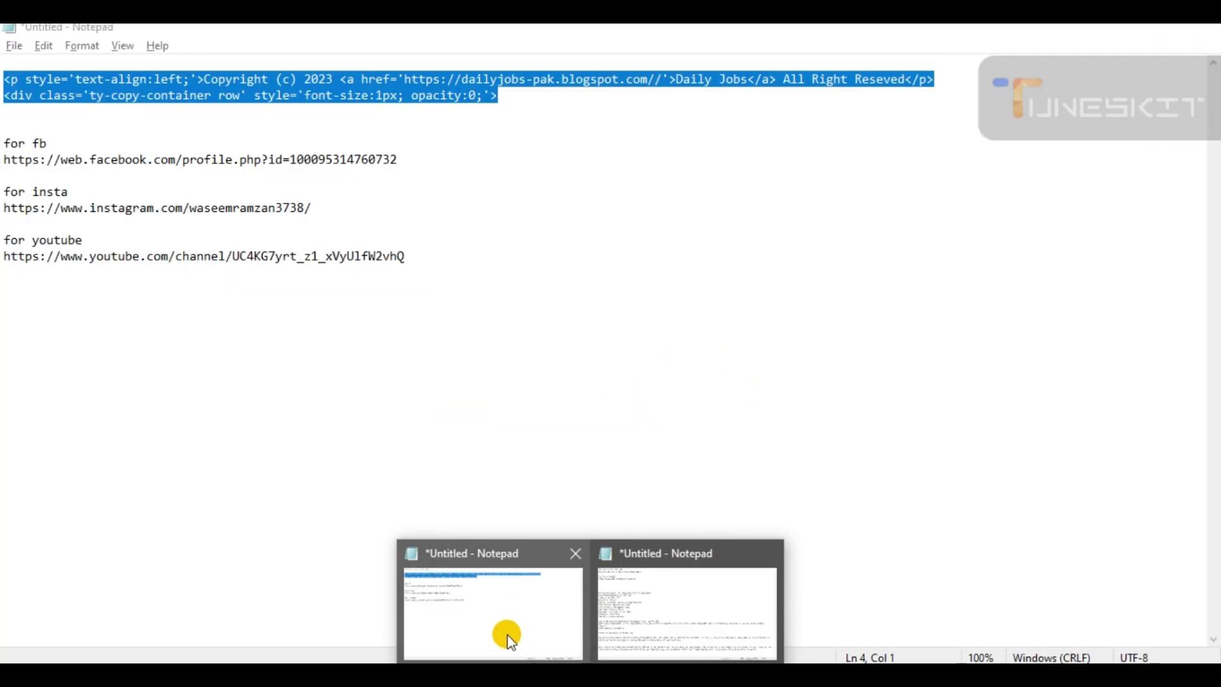
left_click(509, 639)
left_click_drag(407, 159, 3, 167)
key("ctrl+c")
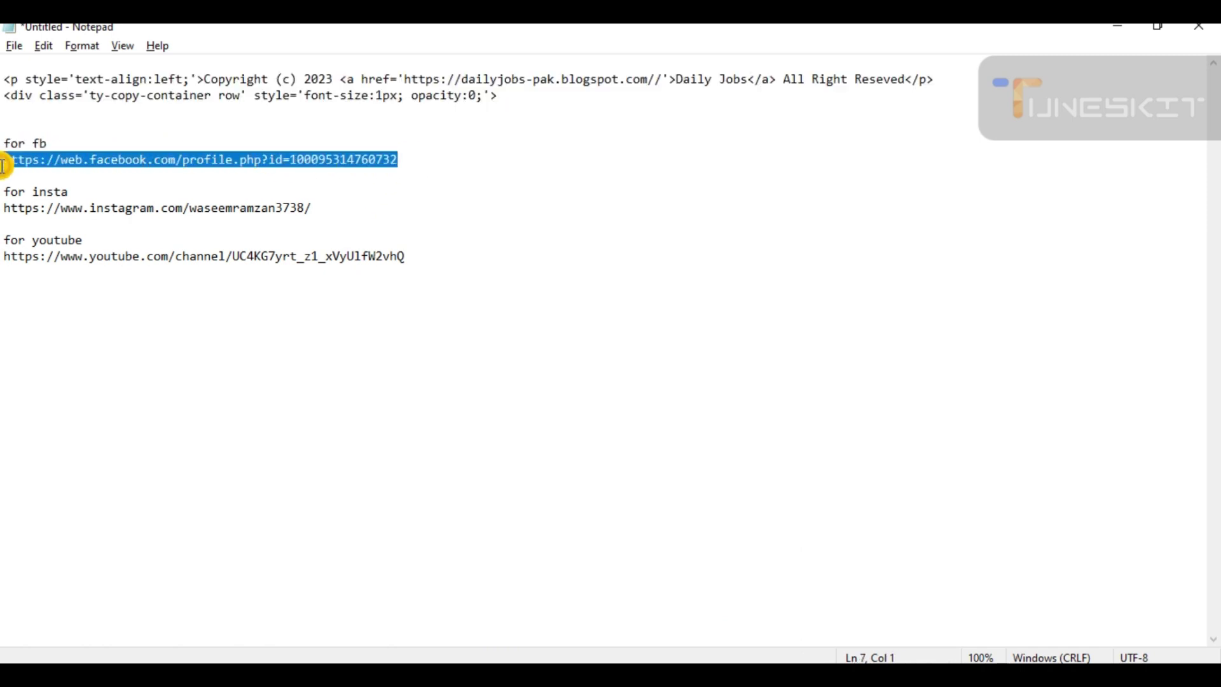
key("alt+Tab")
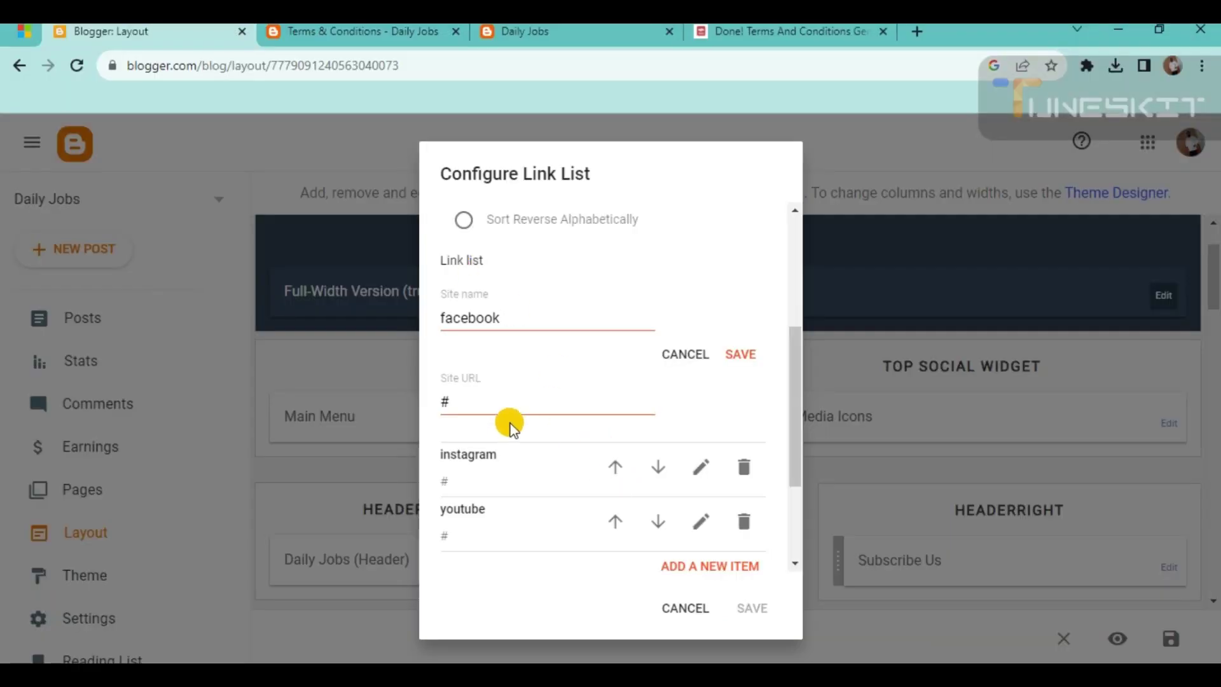
double_click(478, 406)
key("ctrl+v")
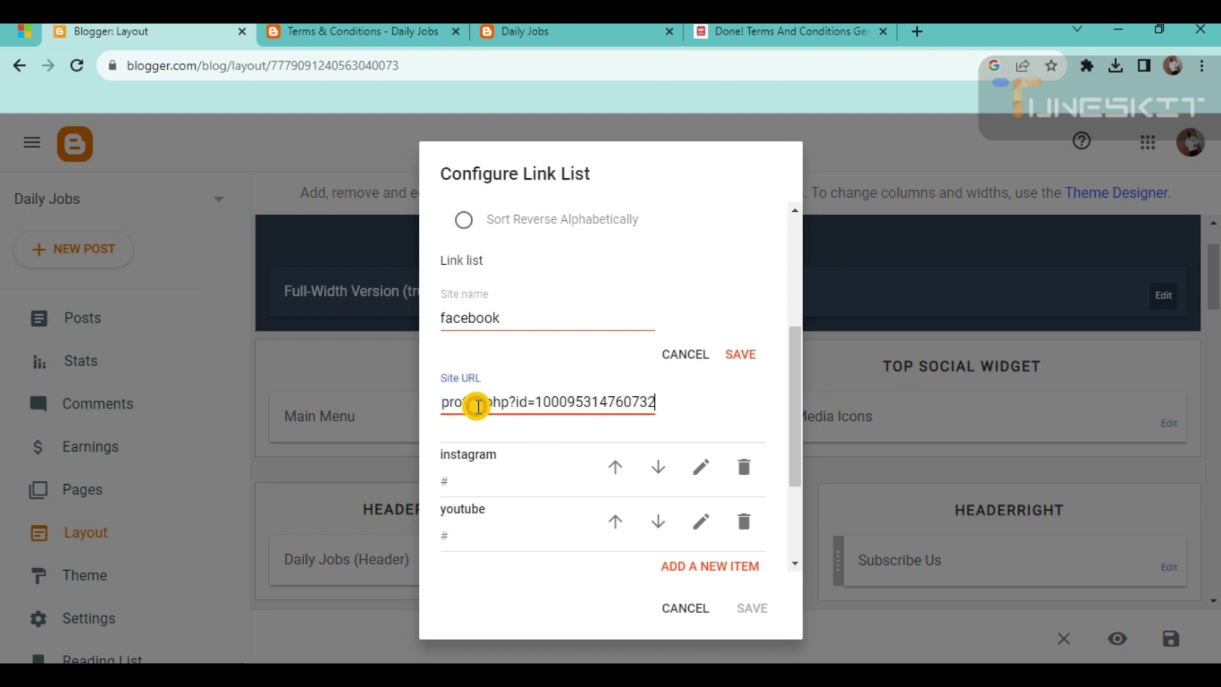
left_click(741, 354)
Step: Set the instagram link's URL to the Instagram profile address copied from the Notepad notes and save the link
left_click(738, 447)
scroll(518, 409, "down", 2)
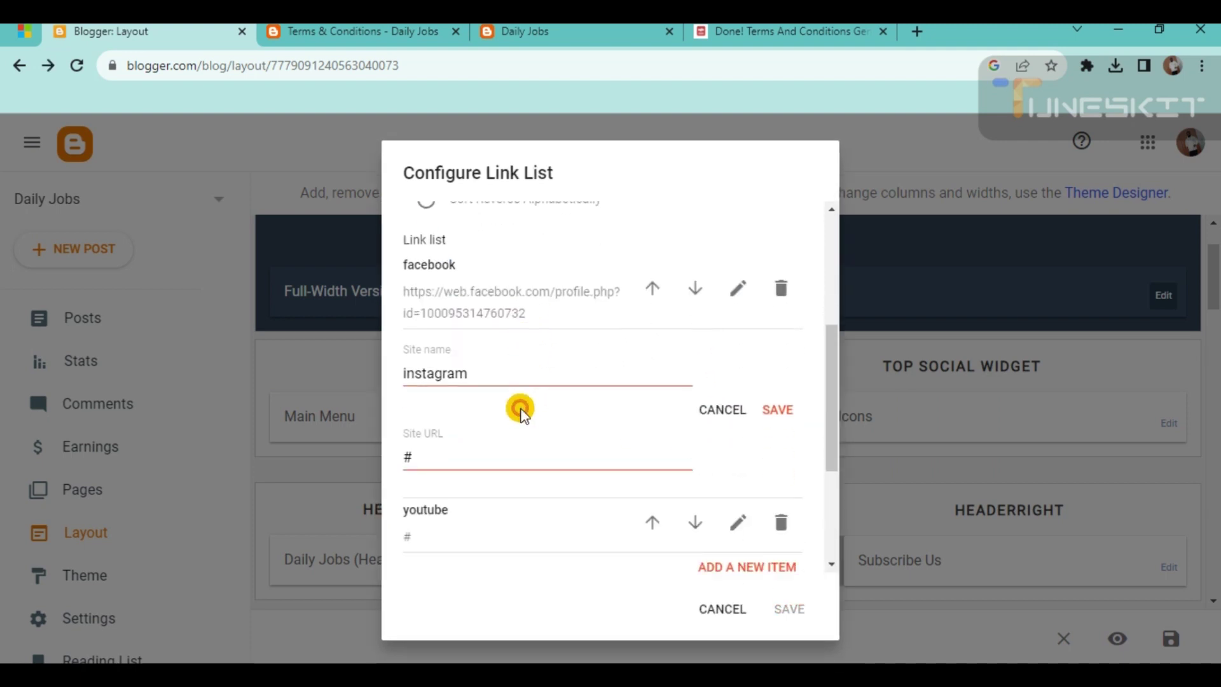
key("alt+Tab")
left_click(316, 206)
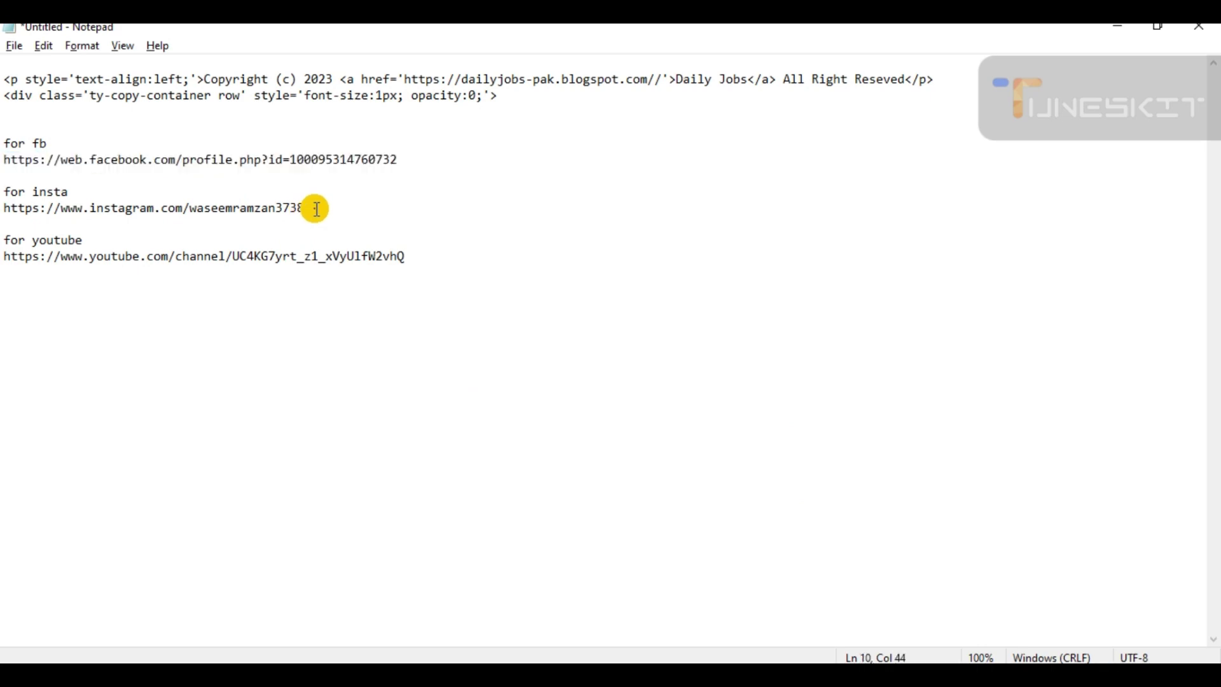
left_click_drag(311, 208, 5, 208)
key("ctrl+c")
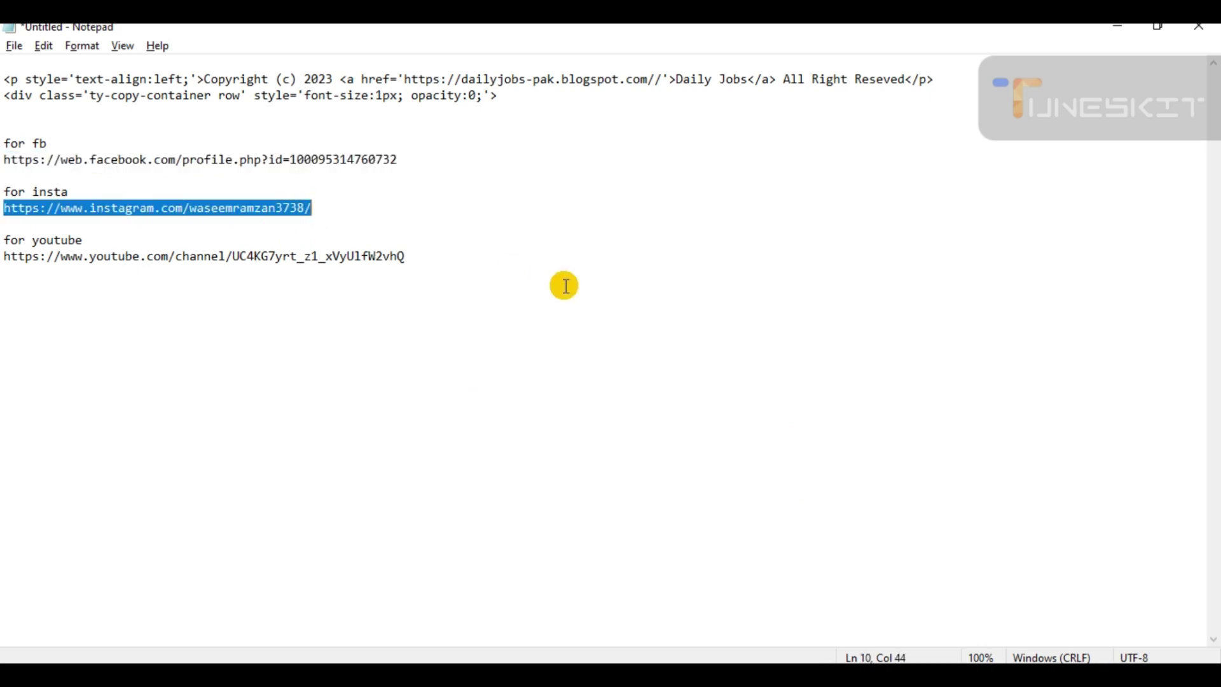
key("alt+Tab")
double_click(440, 453)
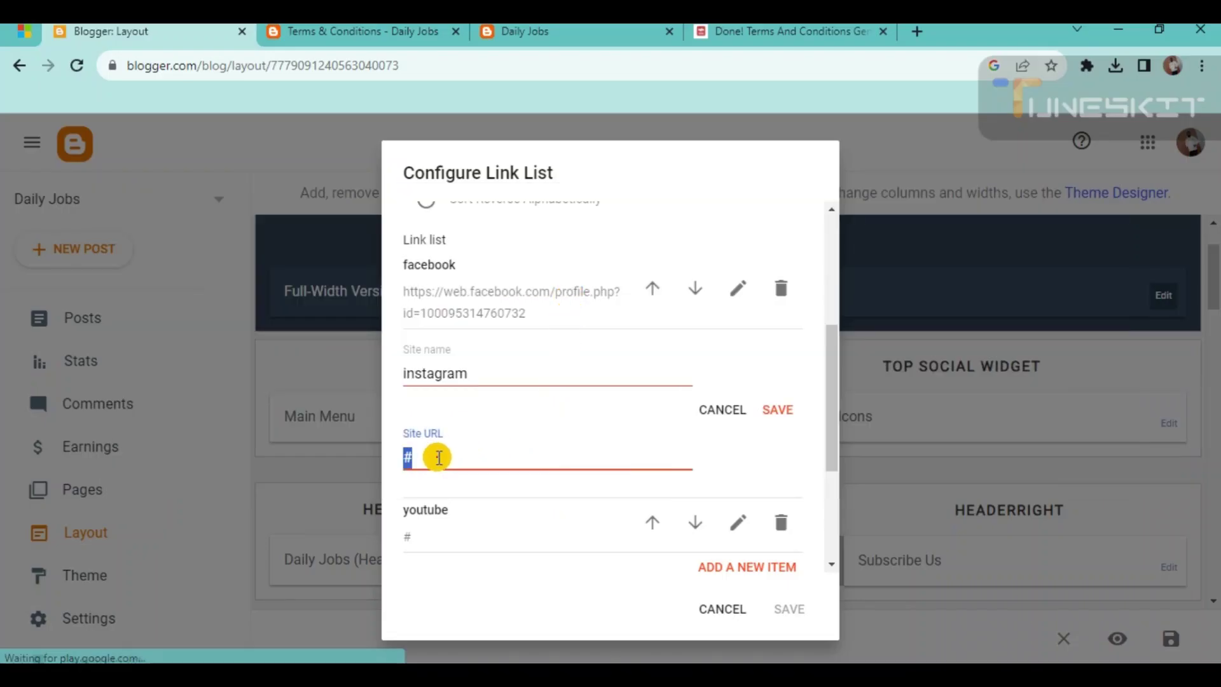
key("ctrl+v")
left_click(776, 410)
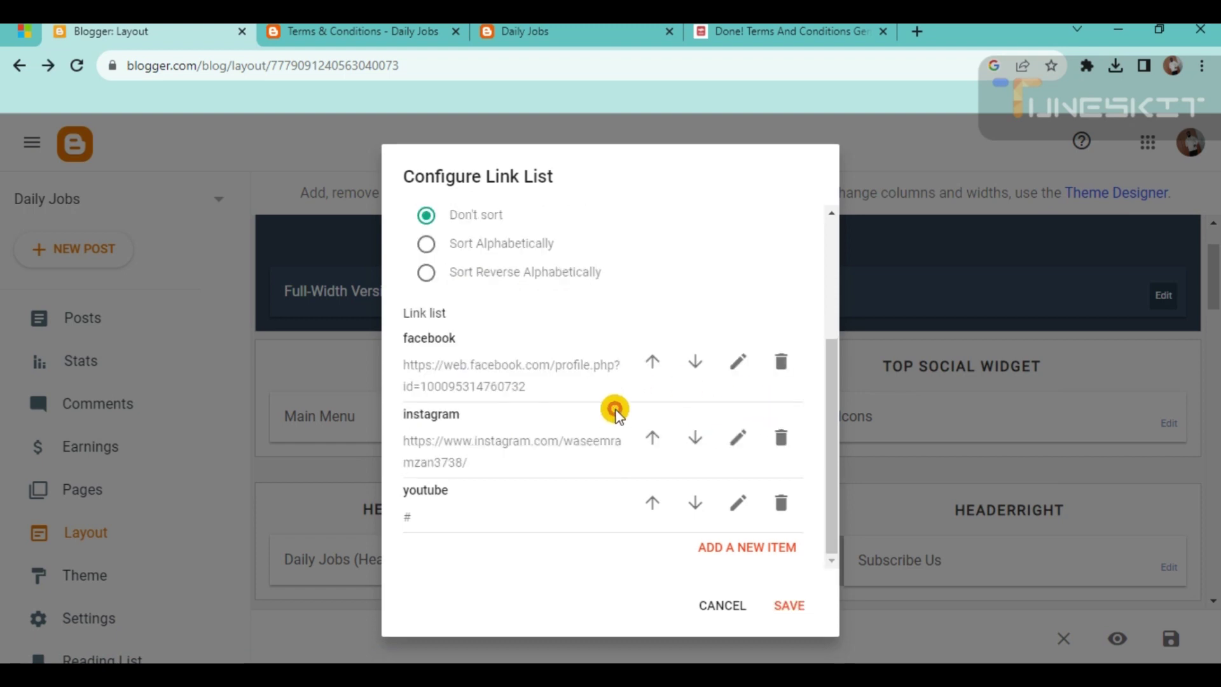
Step: Set the youtube link's URL to the YouTube channel address copied from the Notepad notes and save the link
left_click(742, 504)
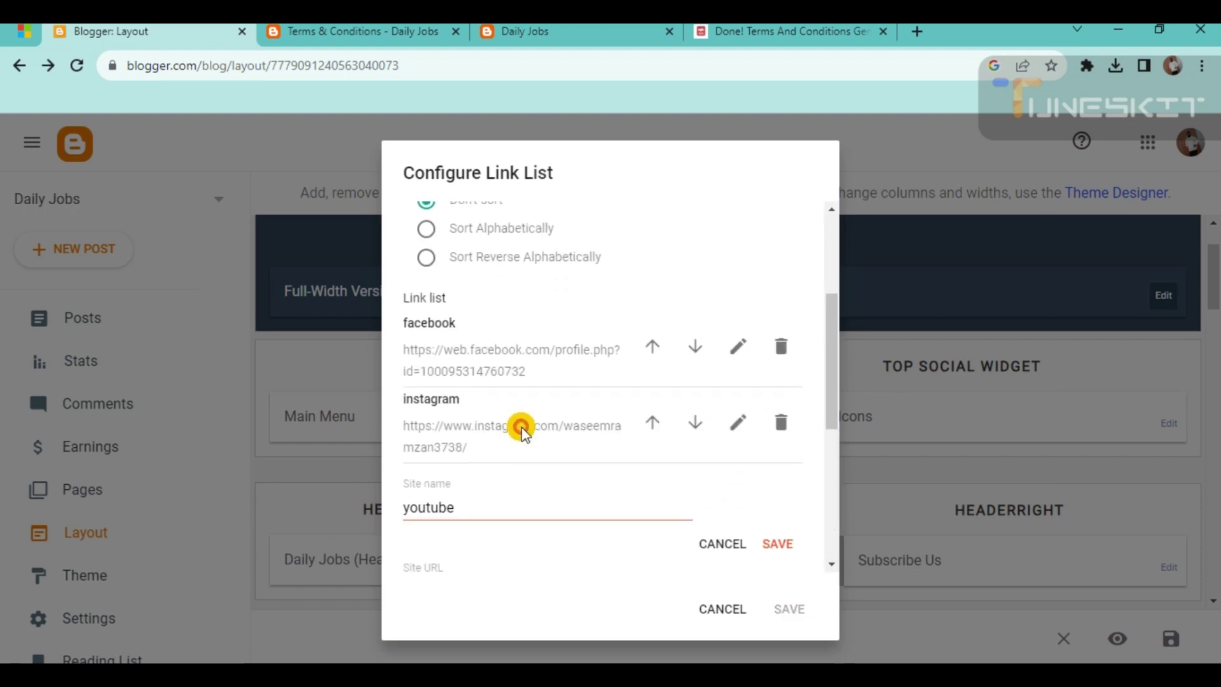
key("alt+Tab")
key("Tab")
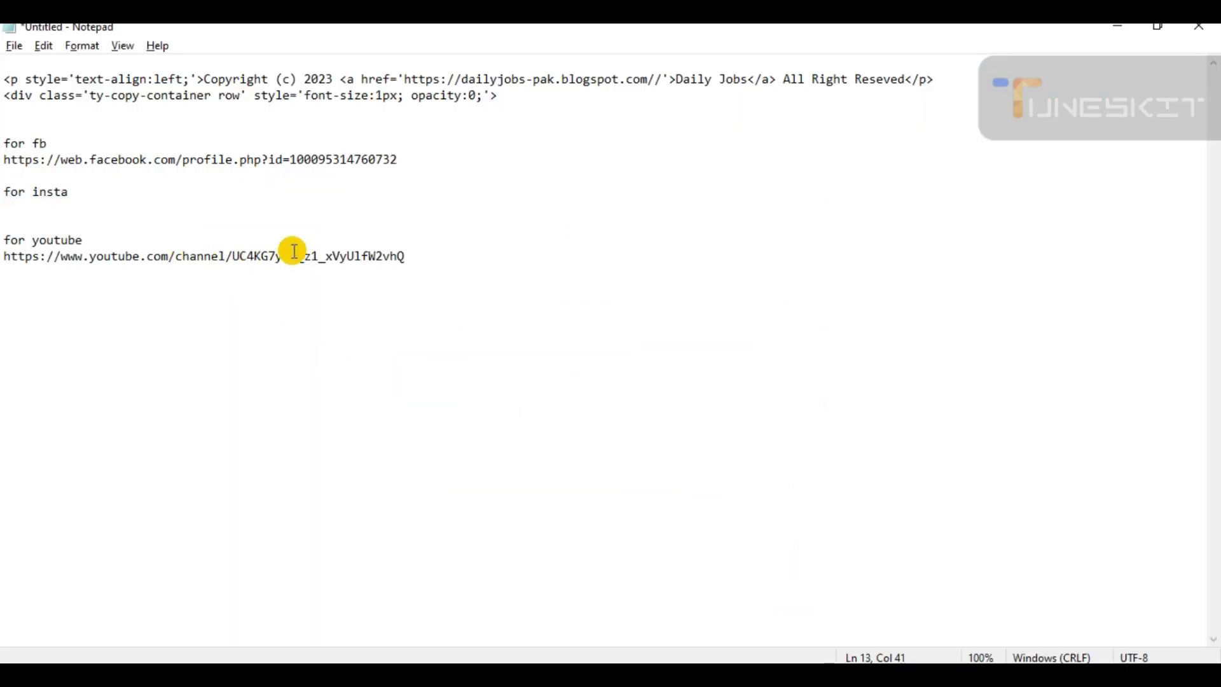
triple_click(292, 250)
triple_click(292, 250)
key("ctrl+c")
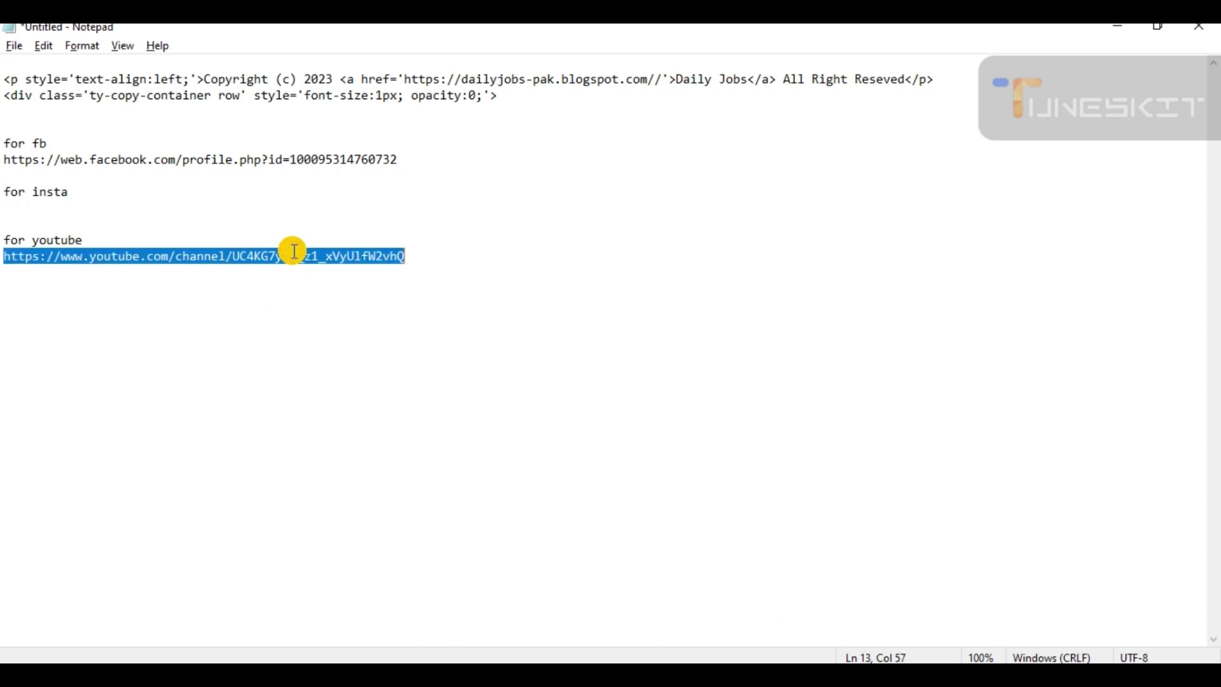
key("alt+Tab")
left_click(476, 523)
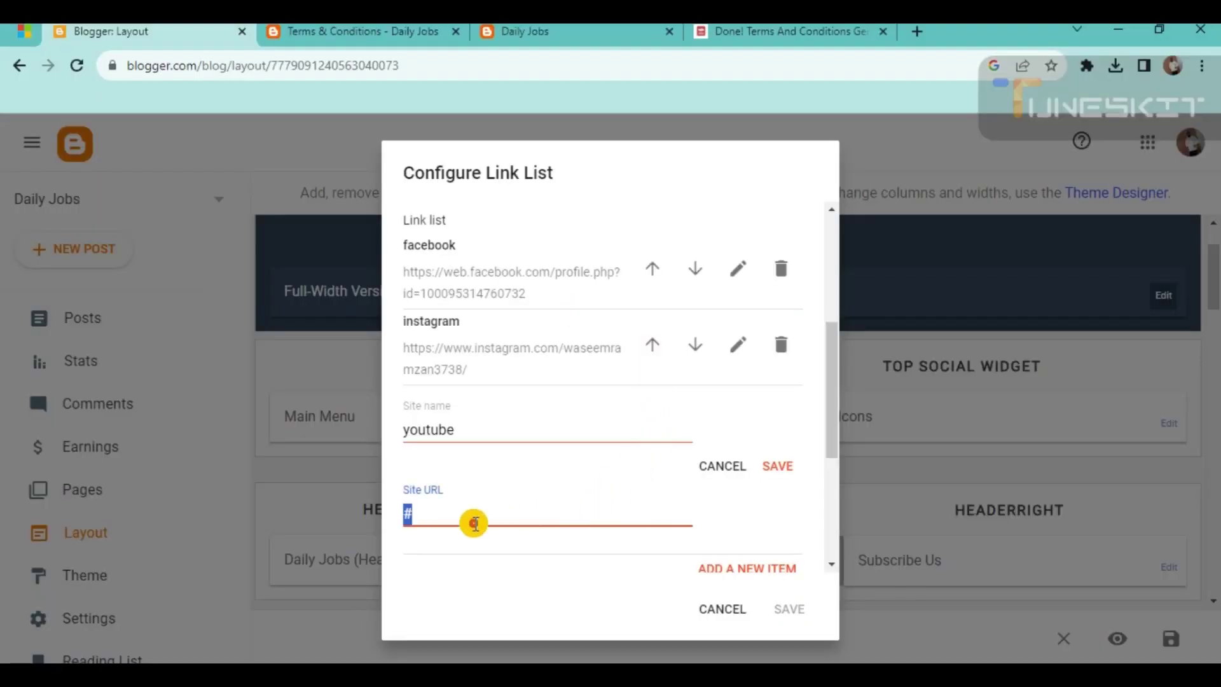
key("ctrl+v")
left_click(779, 466)
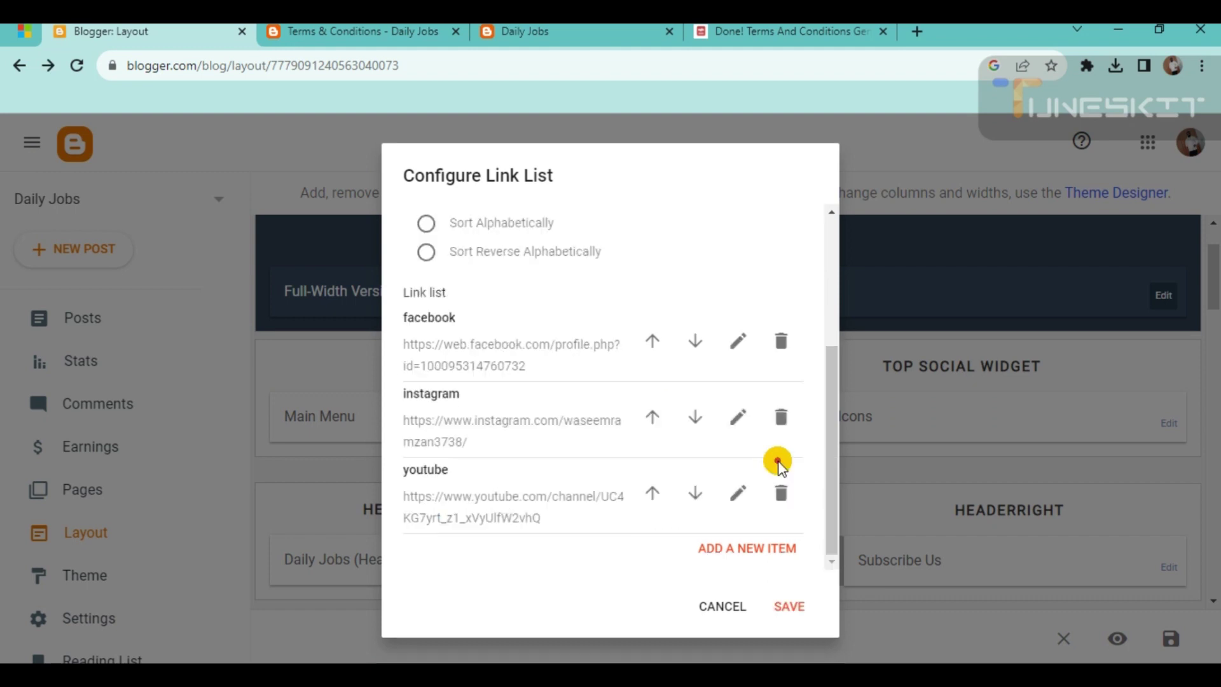
Step: Save the Social Media Icons gadget, close the Terms & Conditions page and generator tabs, and reload the Daily Jobs blog
left_click(798, 609)
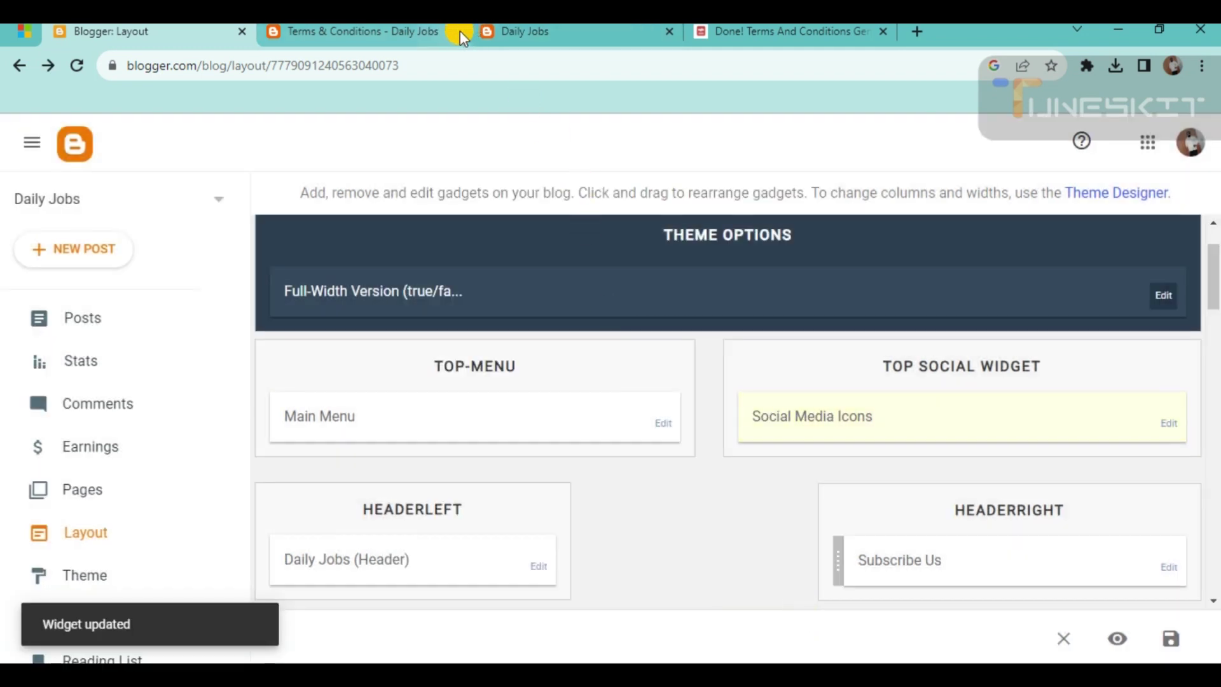
left_click(456, 30)
left_click(387, 30)
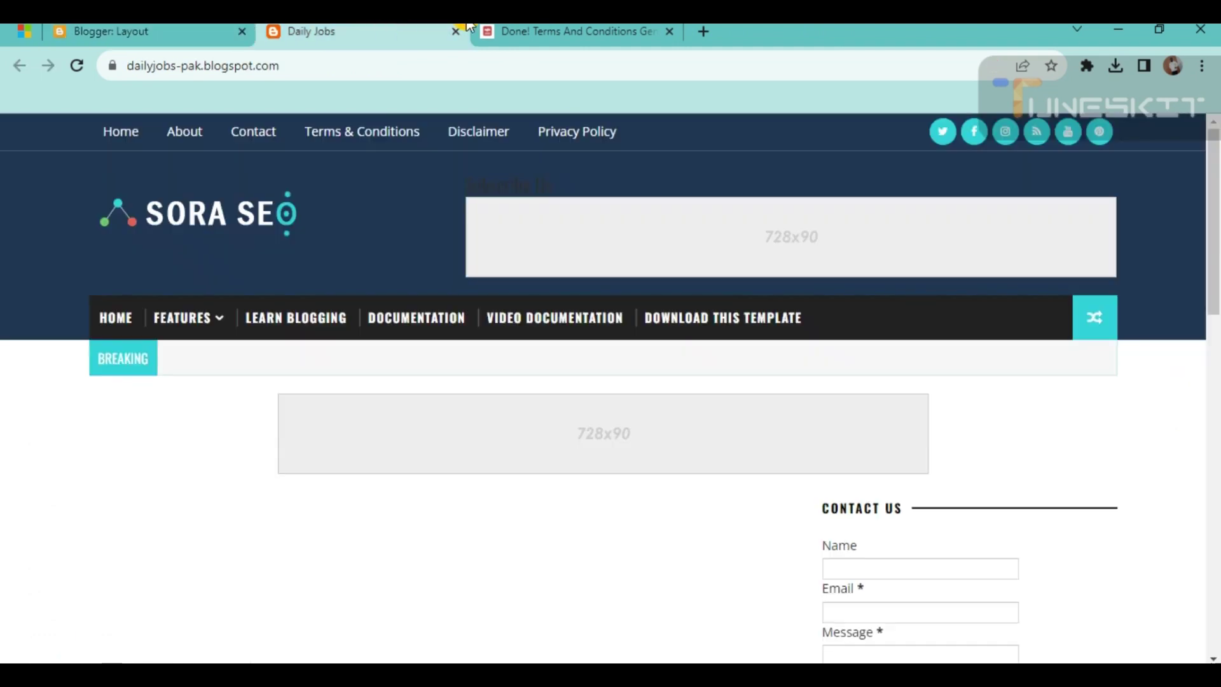
left_click(670, 31)
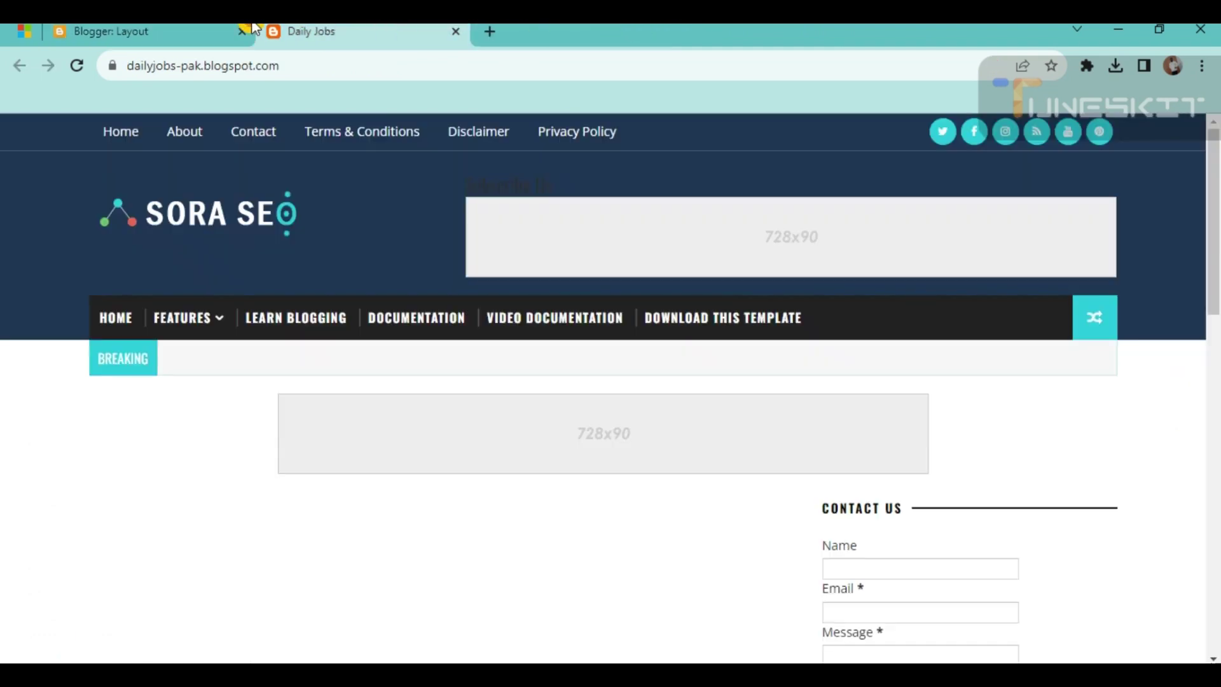
left_click(78, 65)
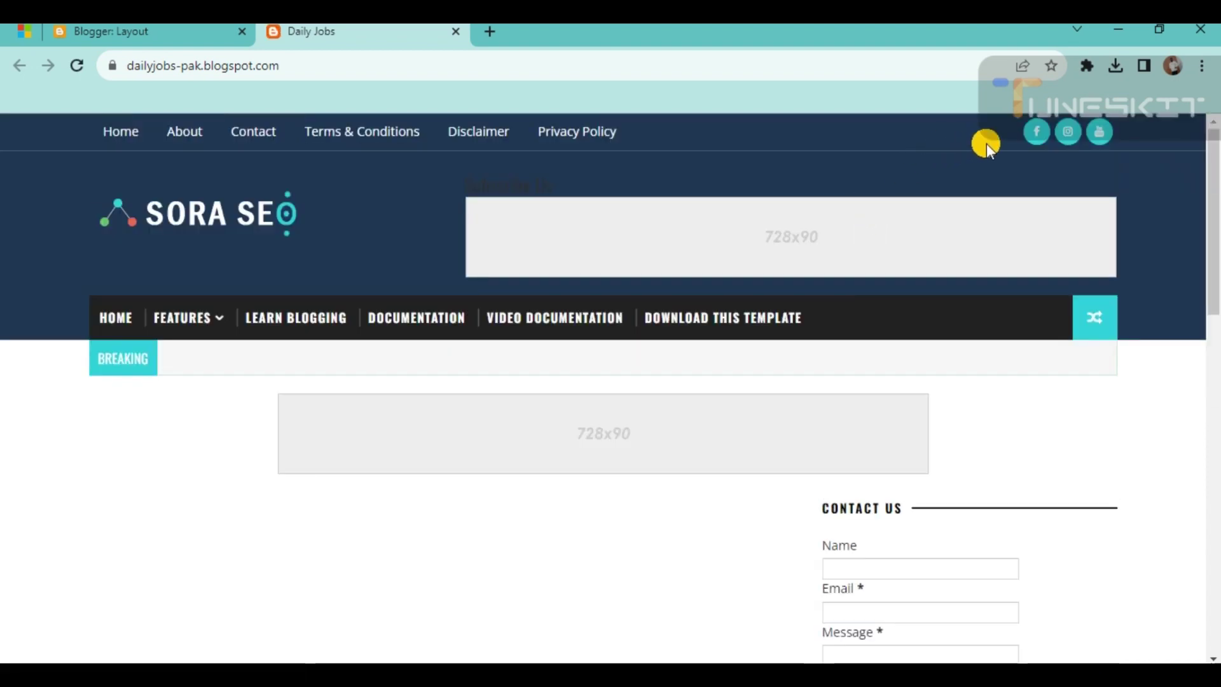
Step: Open the blog header's facebook, instagram and youtube icon links, each in a new tab
right_click(1059, 132)
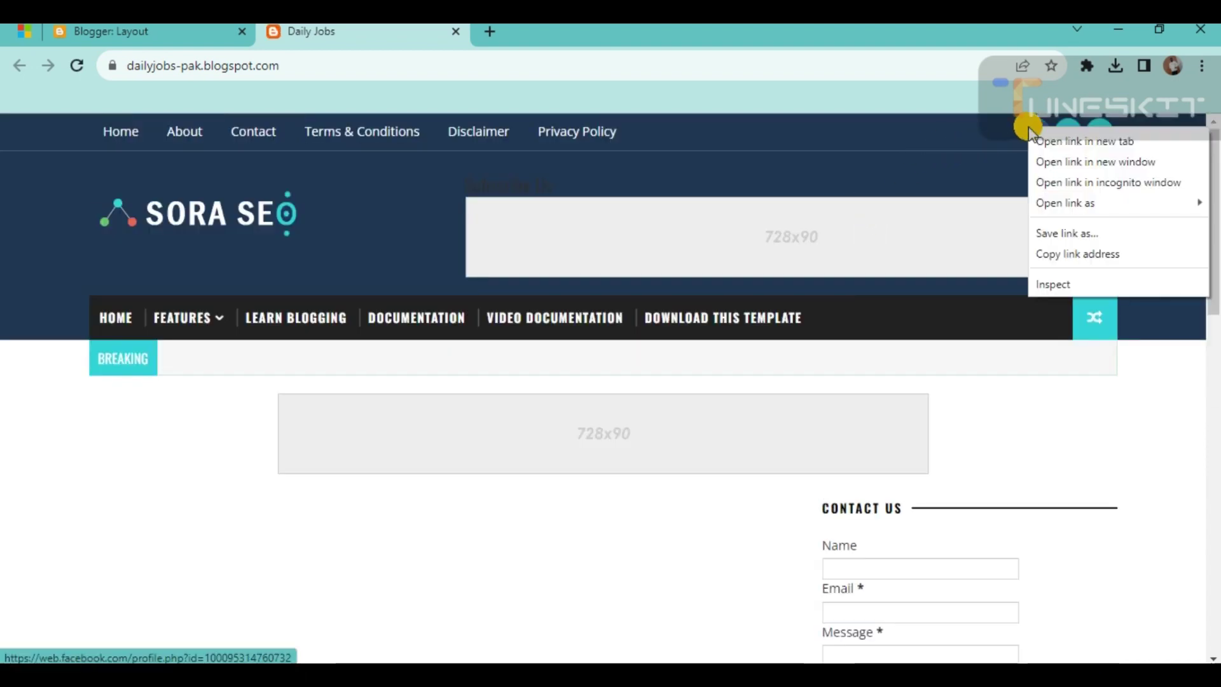
left_click(1071, 143)
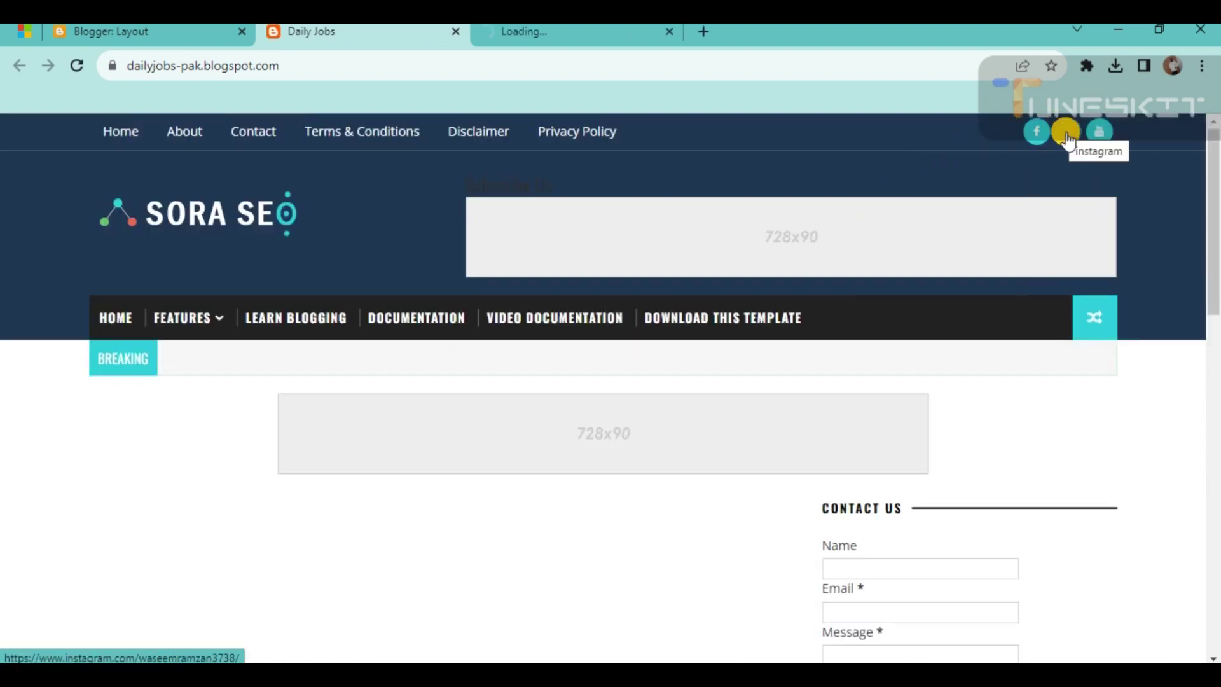
right_click(1062, 134)
left_click(1083, 148)
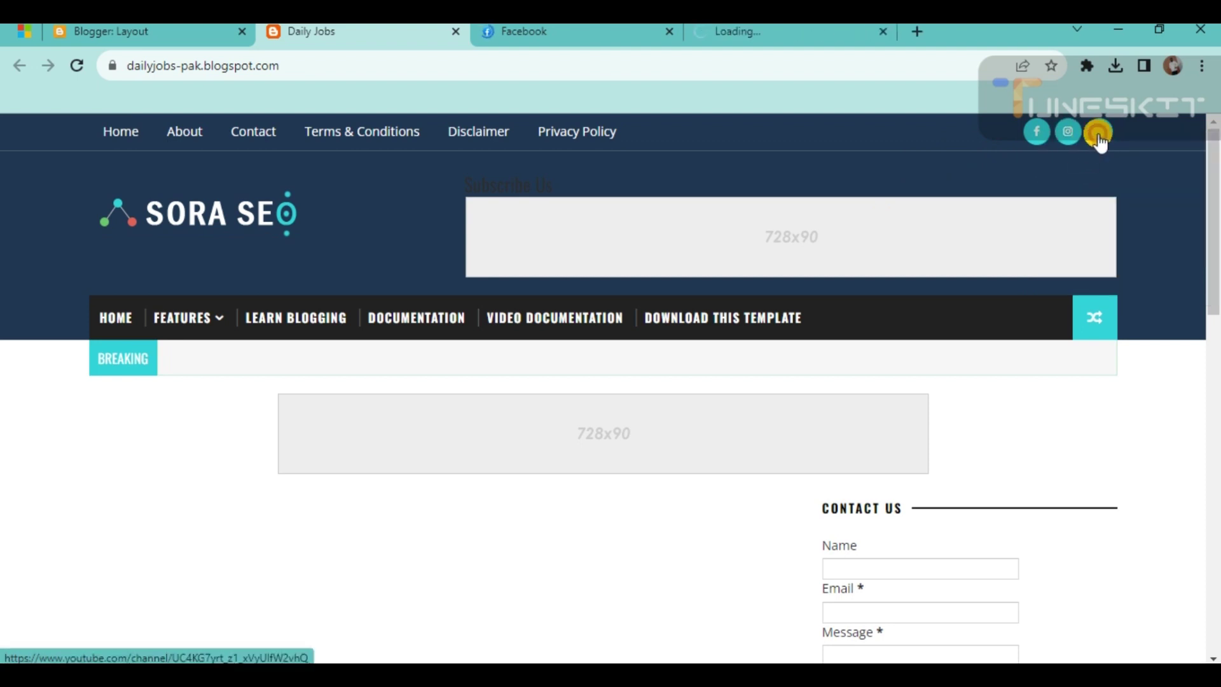
right_click(1099, 135)
left_click(1038, 149)
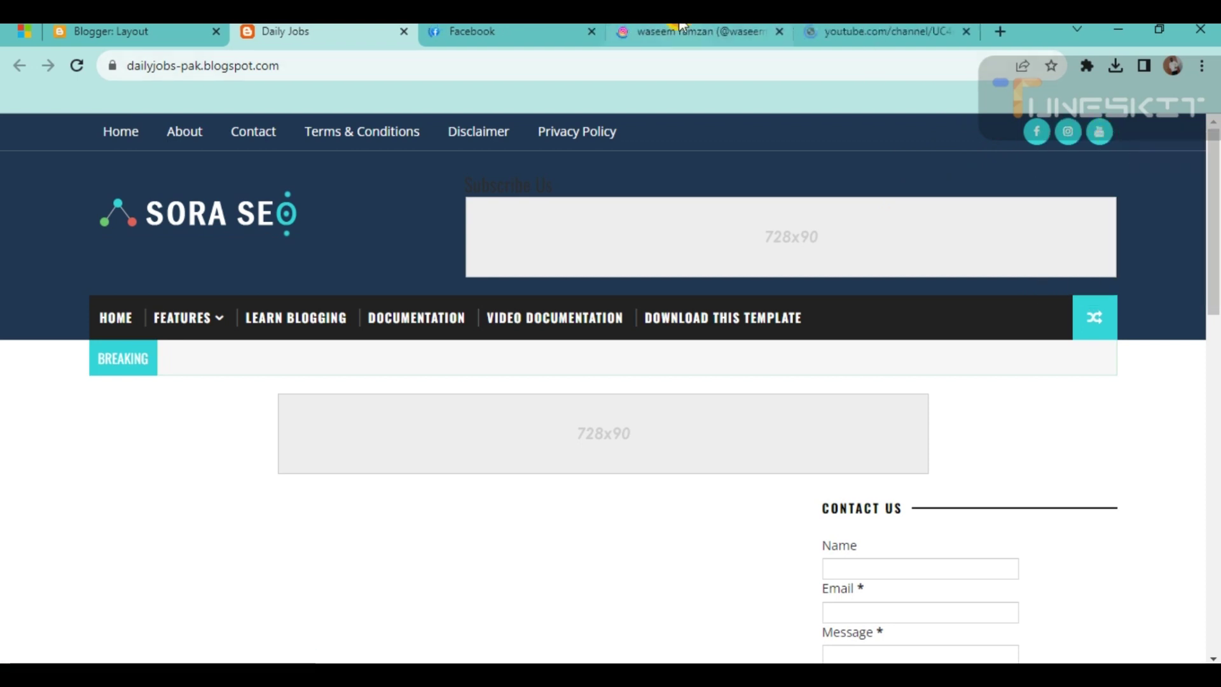
Step: Check the opened Facebook, Instagram and YouTube pages, closing each one, and look over the blog's home page
left_click(550, 29)
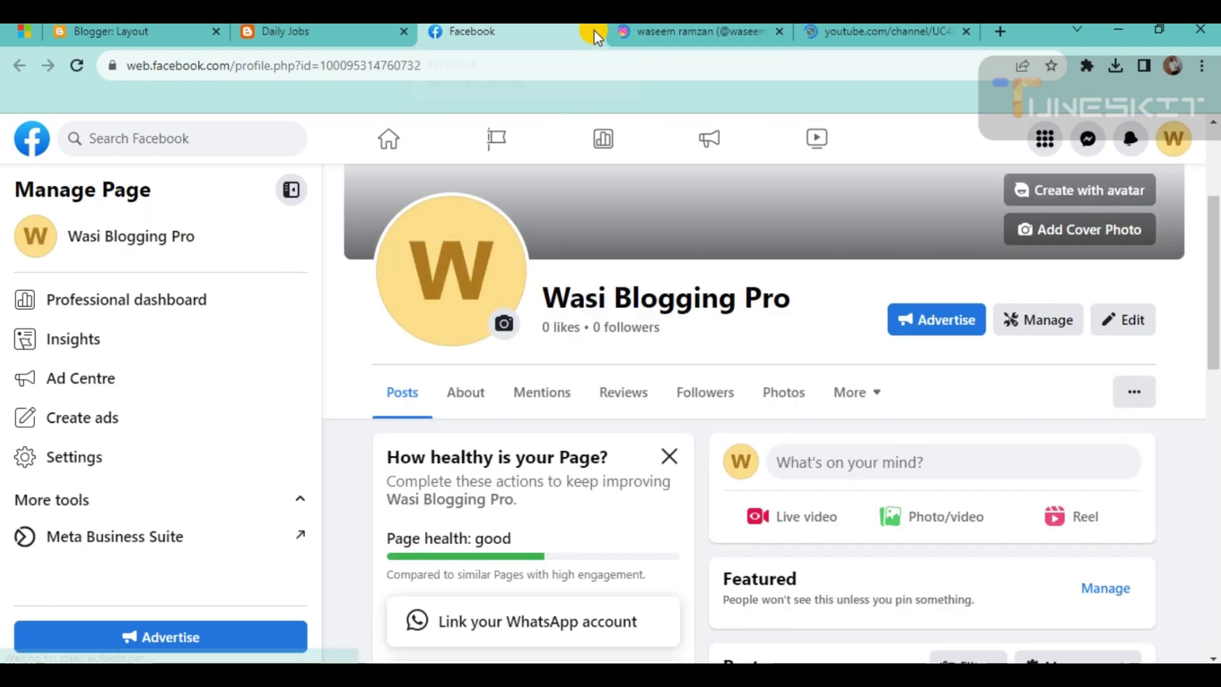
left_click(593, 32)
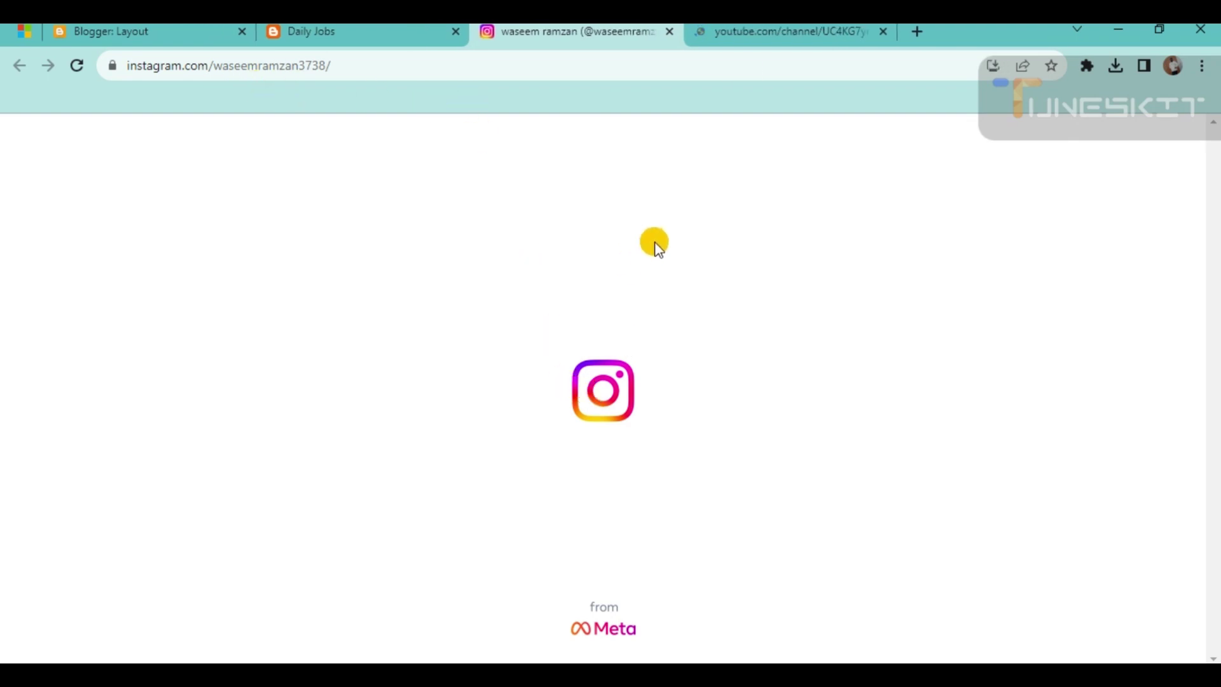
left_click(670, 32)
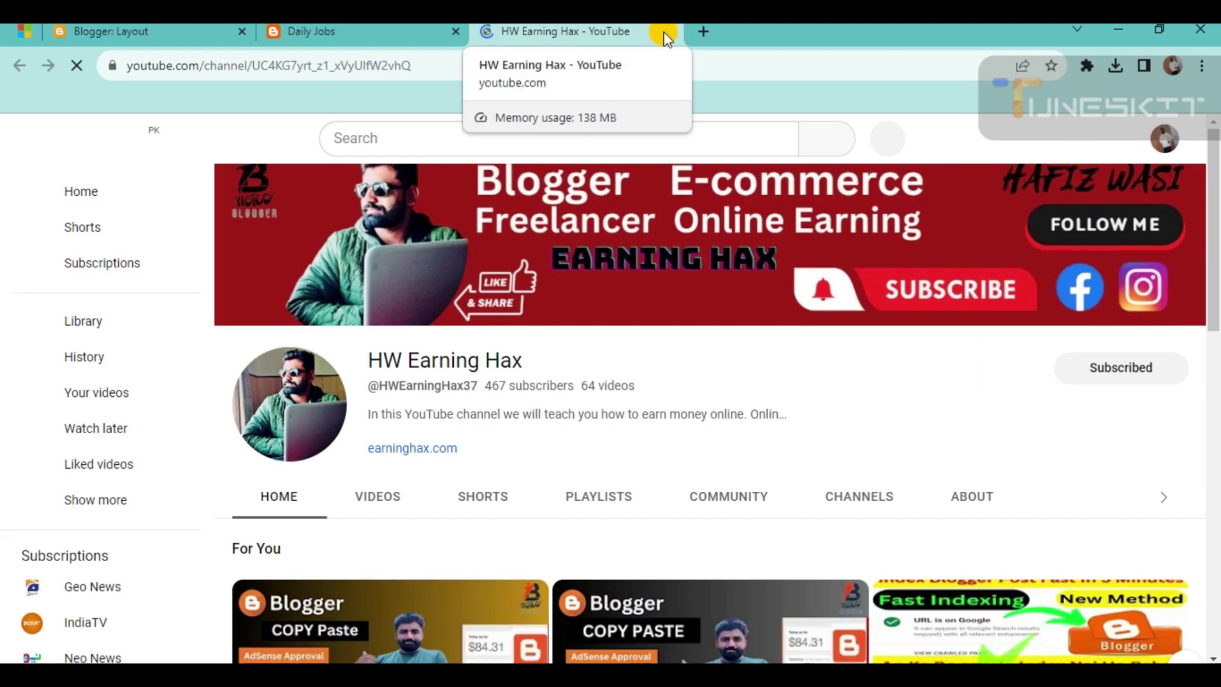
left_click(664, 33)
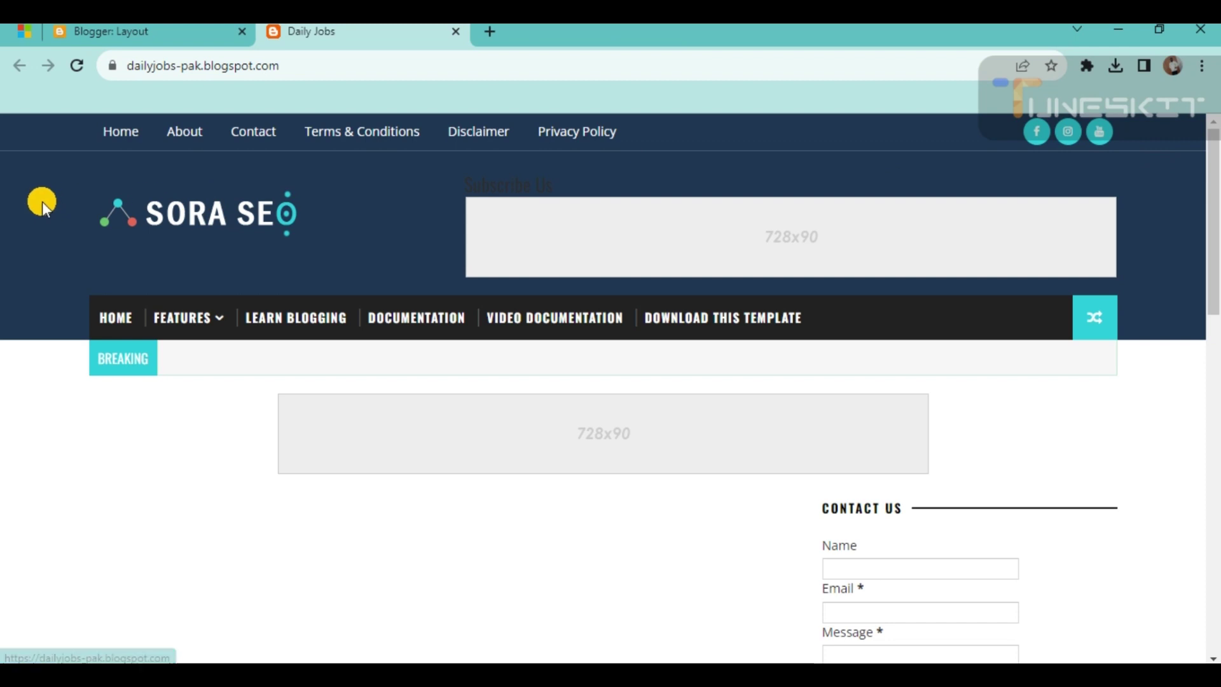
scroll(42, 200, "down", 2)
scroll(40, 210, "up", 2)
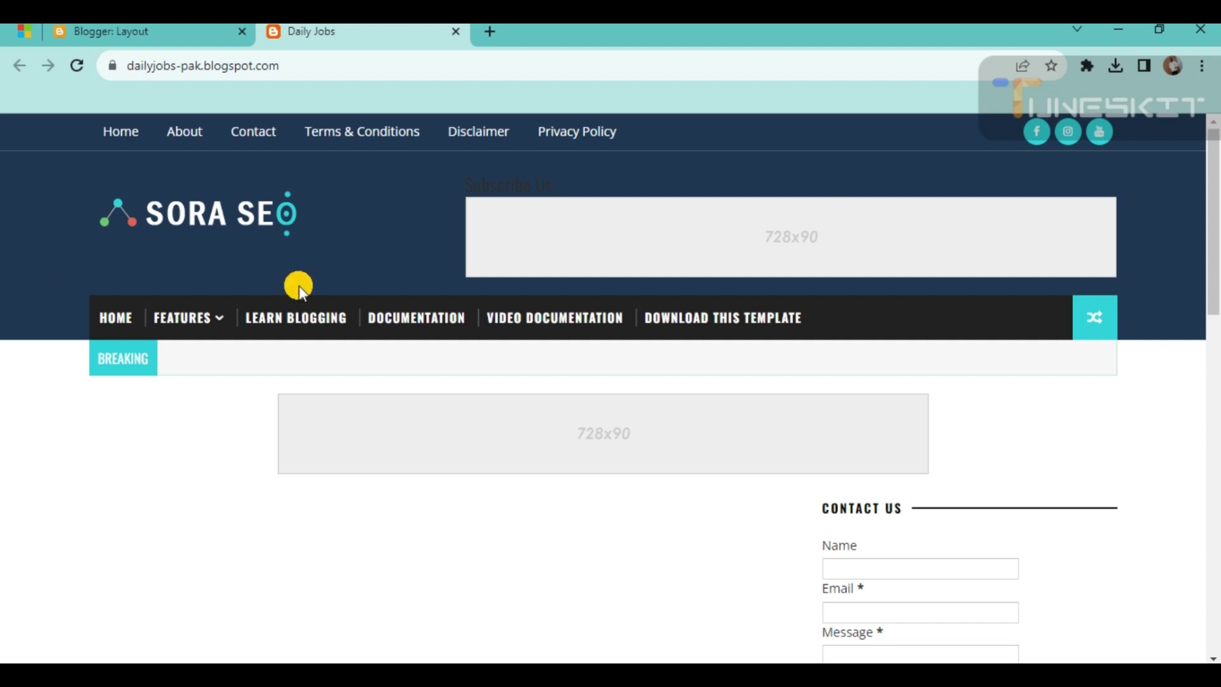
Step: In the Blogger layout, open the Menu gadget of the Main Menu section for editing and review its link list
left_click(139, 32)
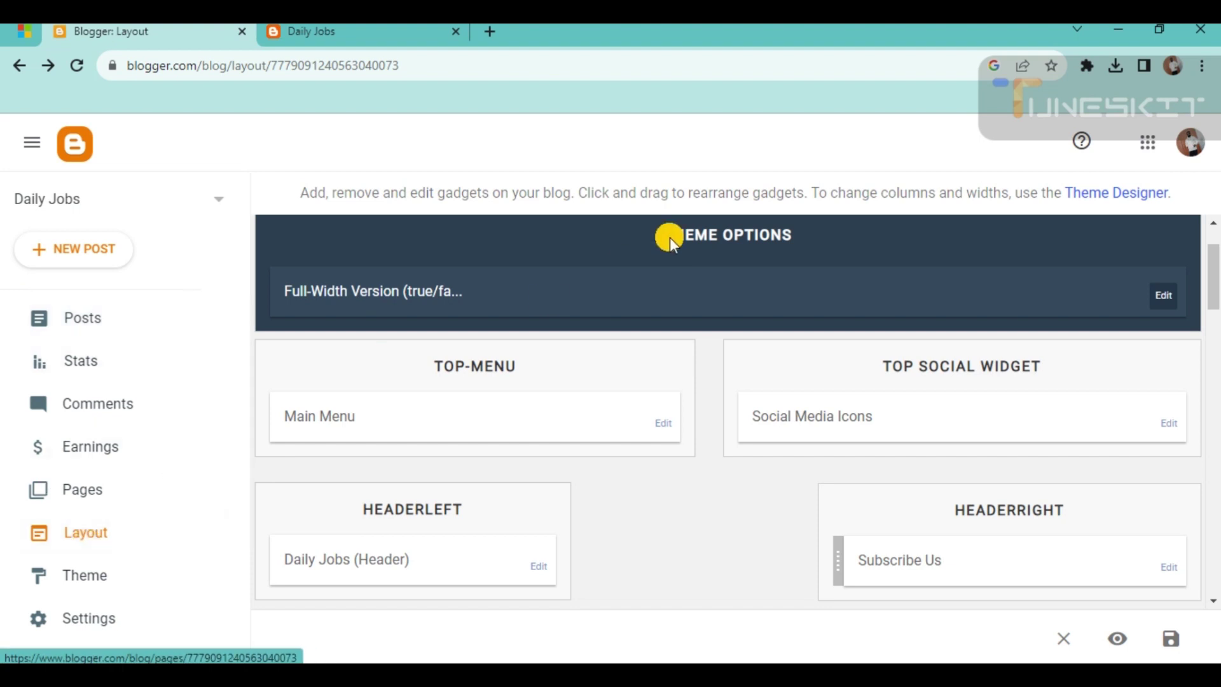
scroll(634, 242, "down", 1)
scroll(635, 242, "down", 2)
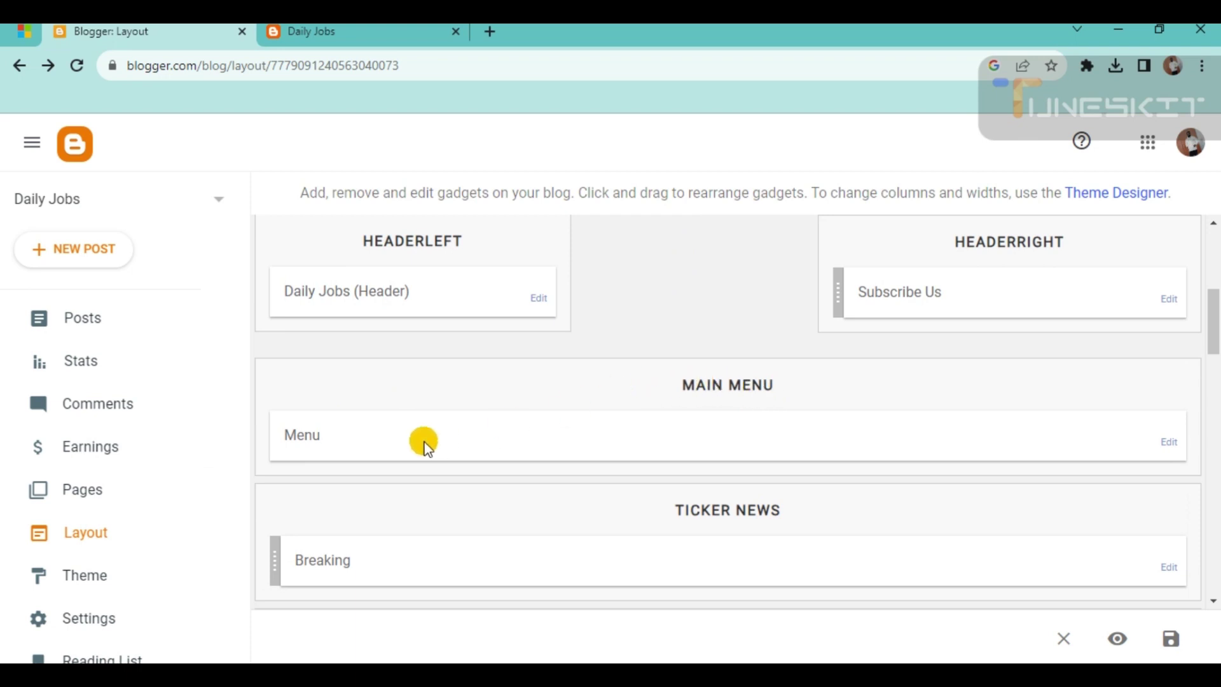
left_click(1165, 440)
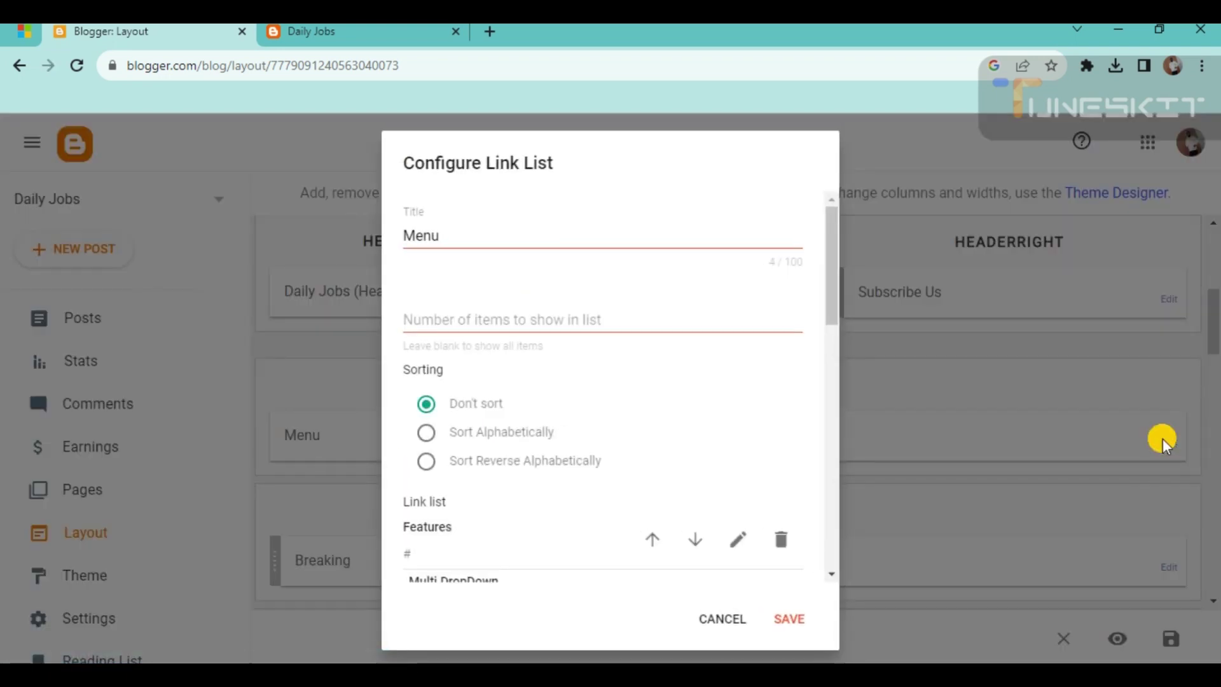
scroll(492, 448, "down", 5)
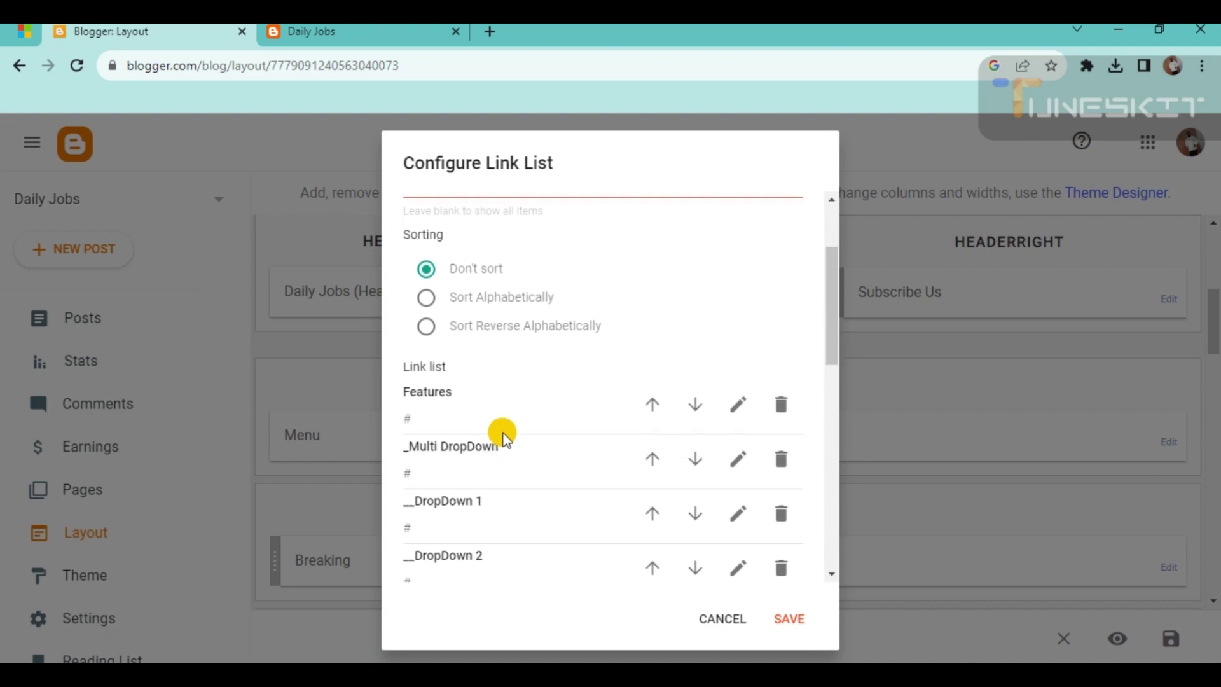
scroll(502, 435, "down", 3)
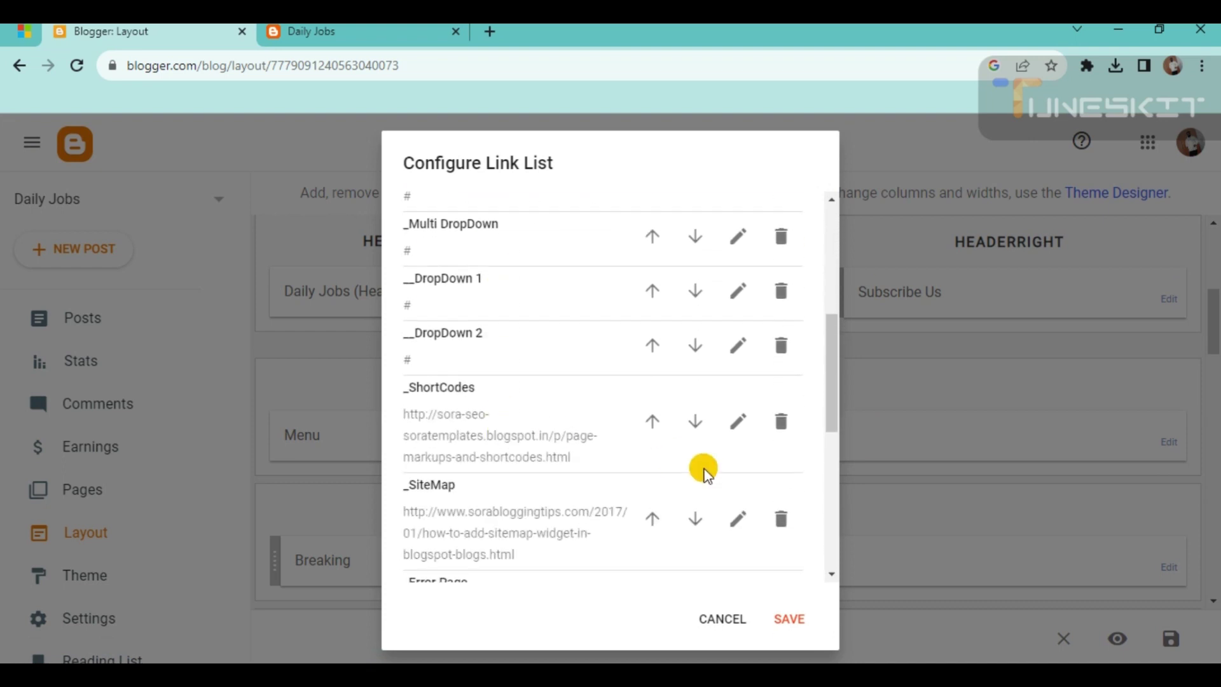
scroll(704, 470, "down", 7)
scroll(704, 474, "up", 10)
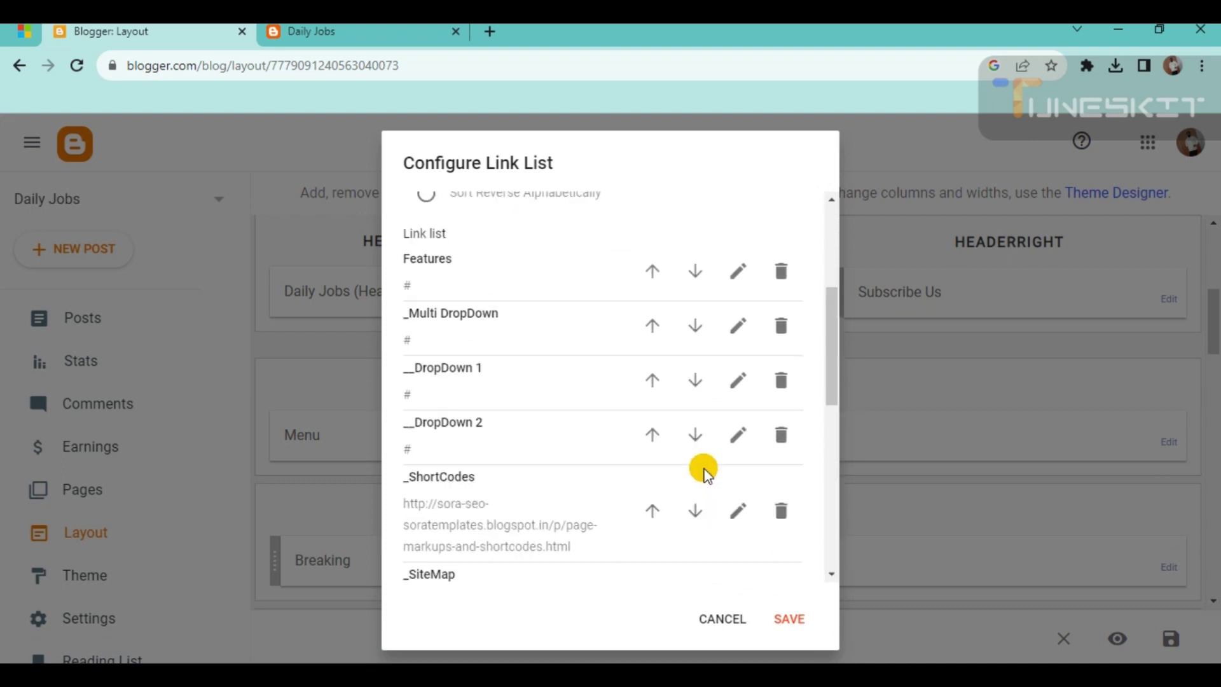
scroll(704, 474, "up", 3)
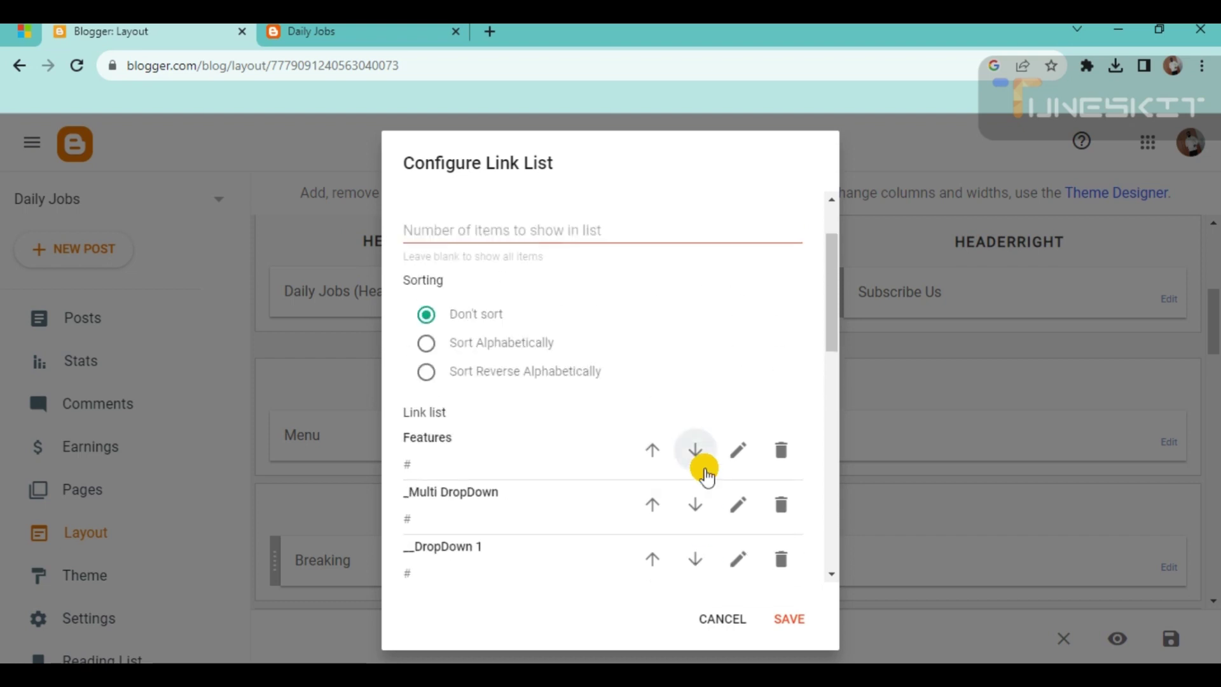
Step: Delete all the template's default links from the Menu gadget, from Features through Download This Template
left_click(779, 450)
left_click(779, 451)
left_click(778, 450)
left_click(779, 451)
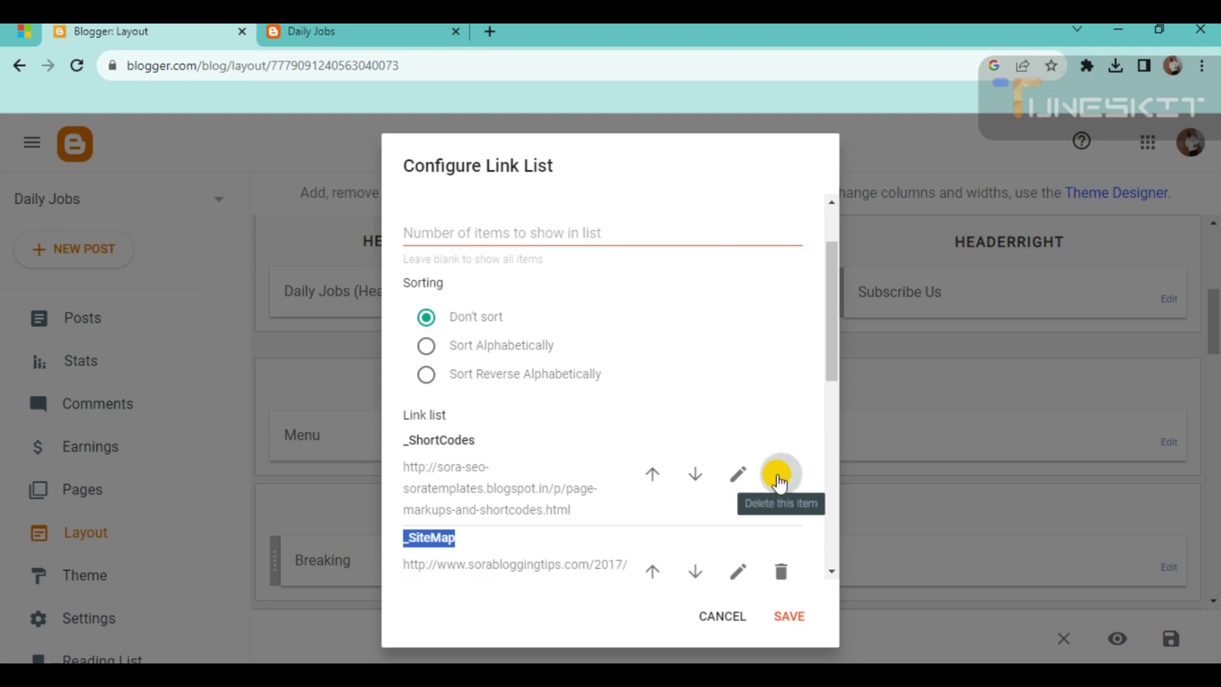
left_click(780, 475)
left_click(781, 476)
left_click(781, 474)
left_click(781, 474)
left_click(782, 474)
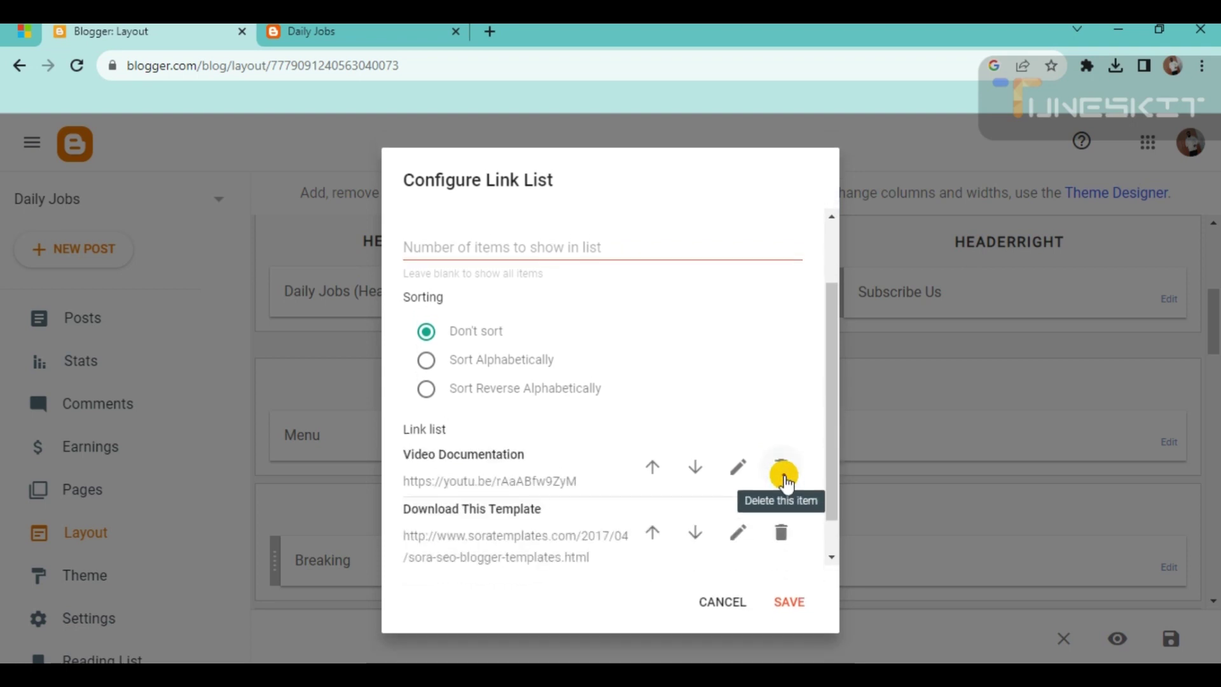
left_click(784, 476)
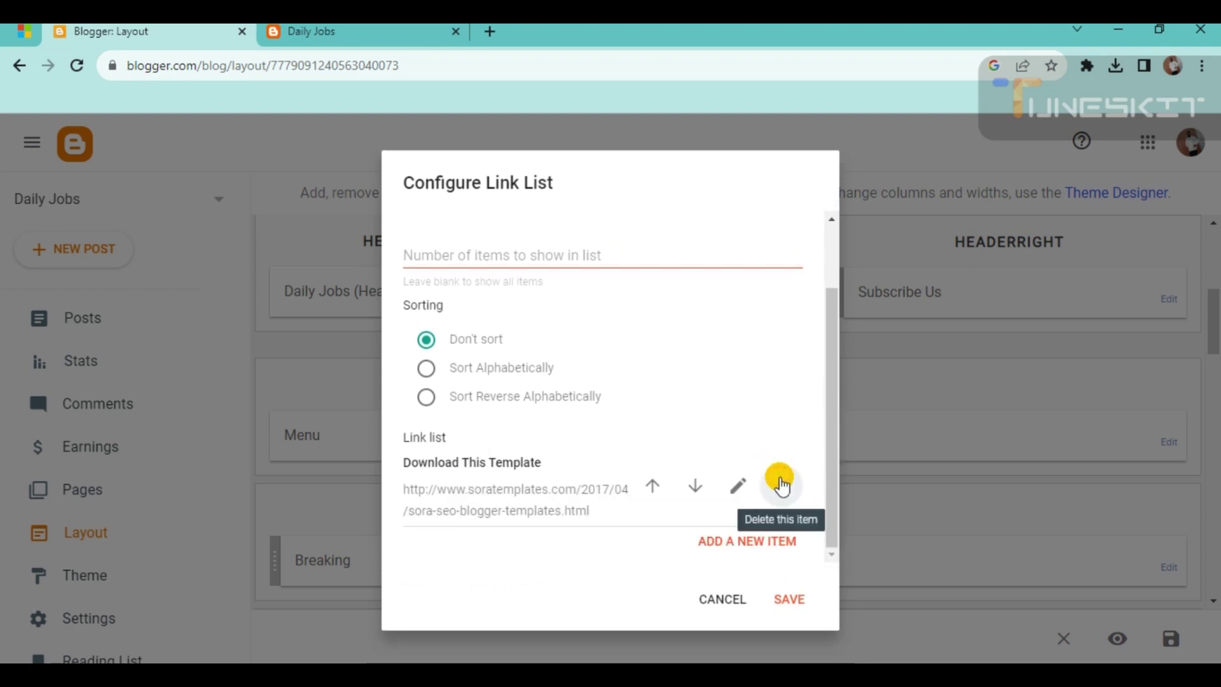
left_click(781, 484)
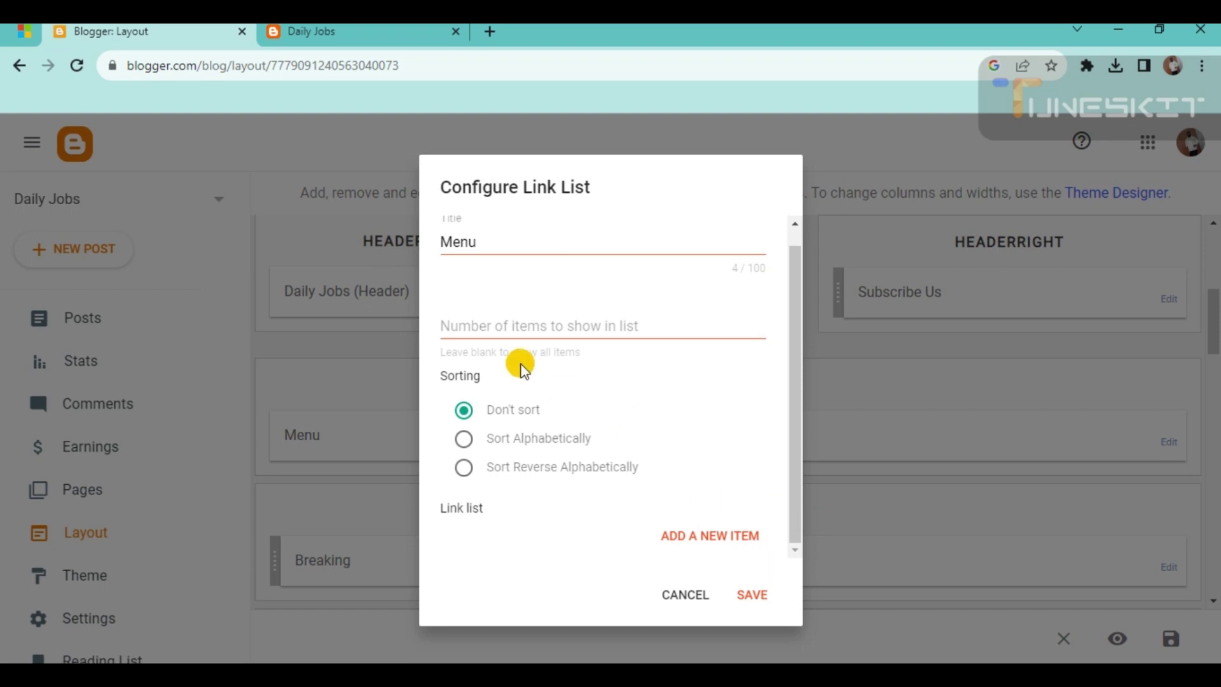
left_click(689, 536)
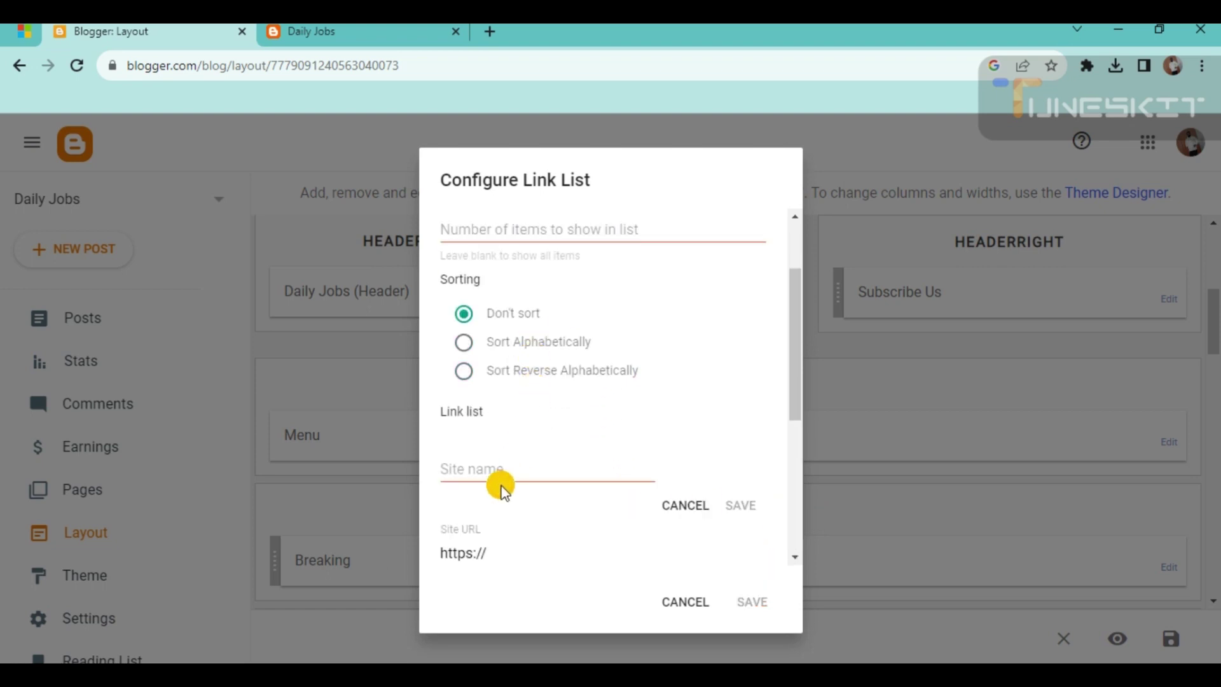
left_click(471, 466)
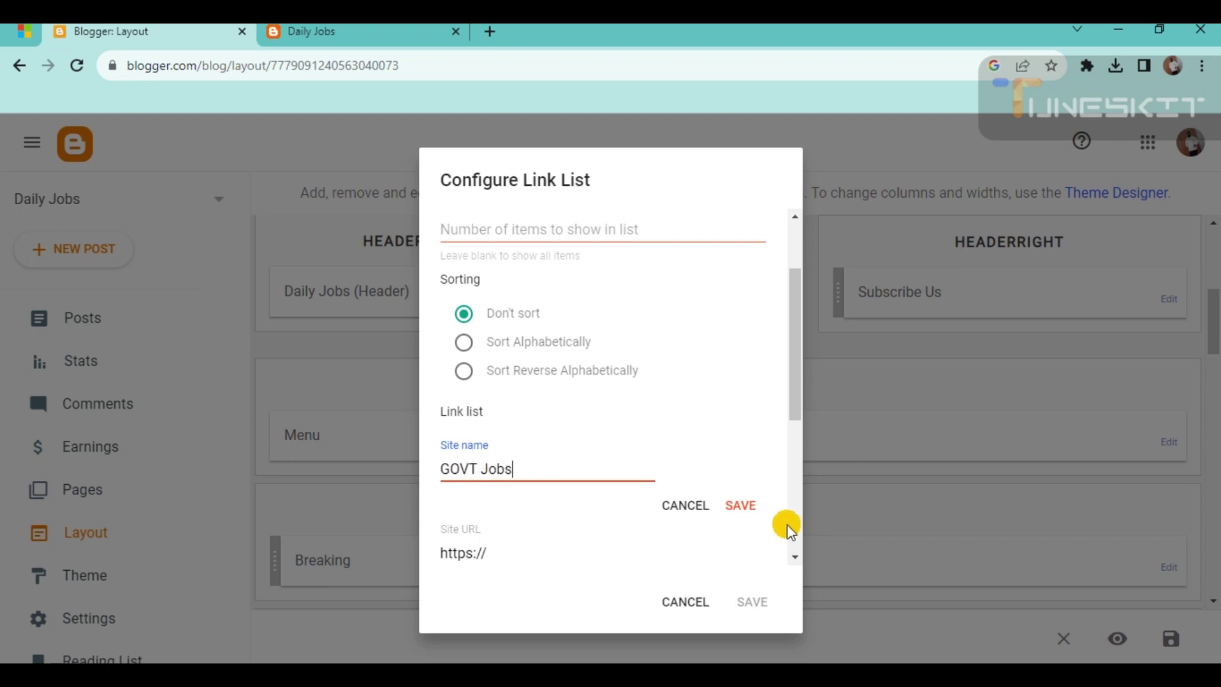
left_click(739, 505)
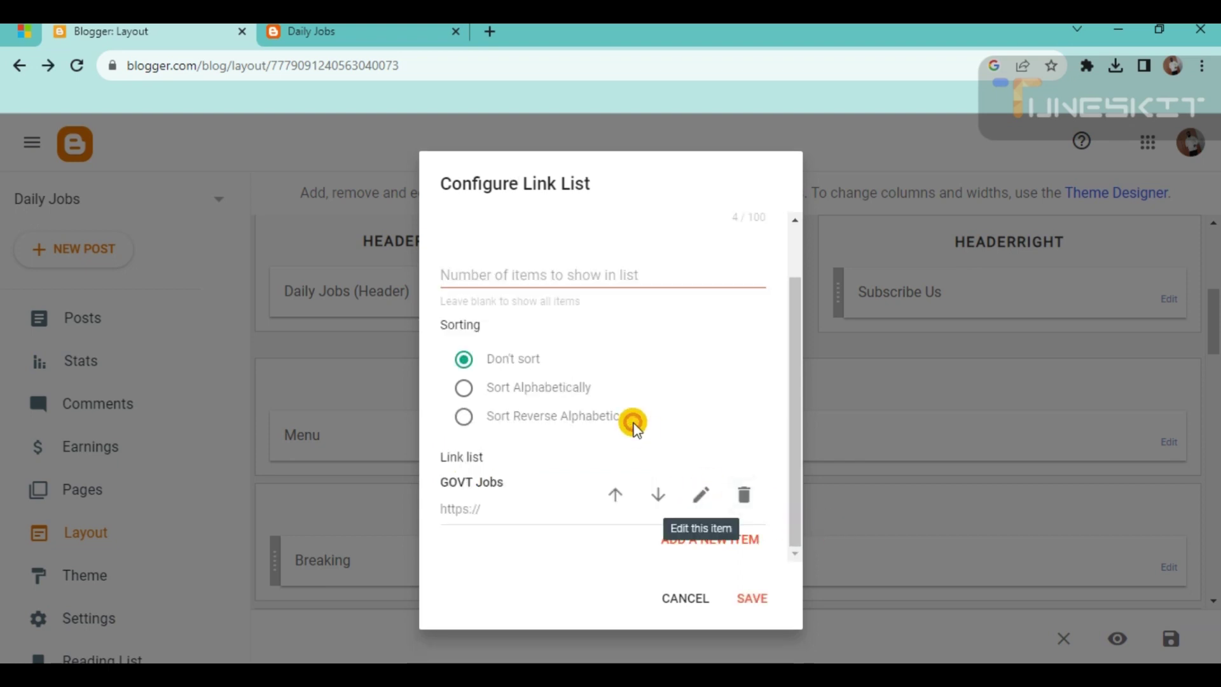
left_click(716, 538)
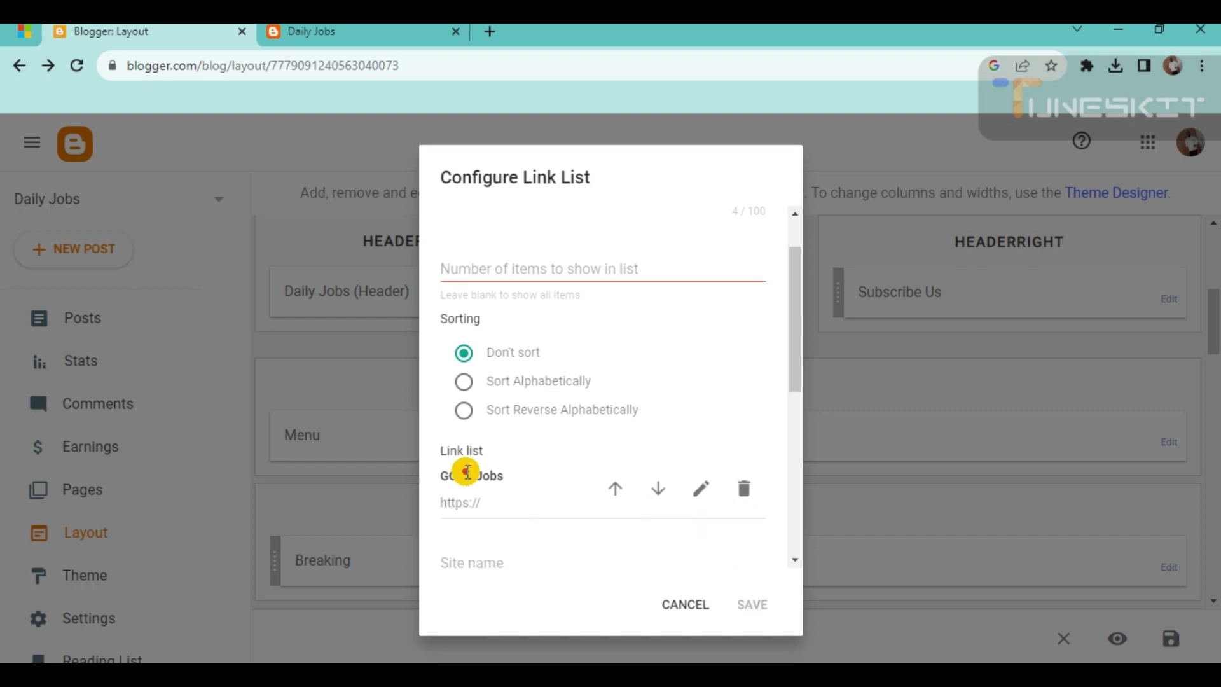
left_click(476, 471)
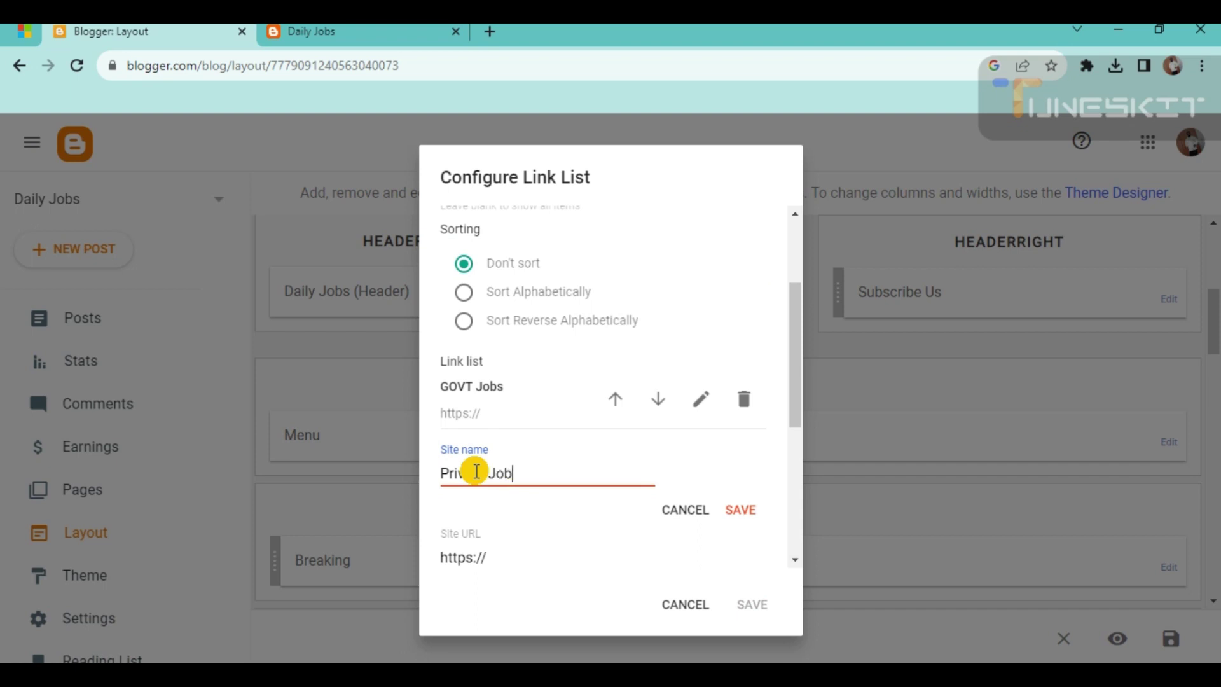
left_click(743, 514)
left_click(716, 544)
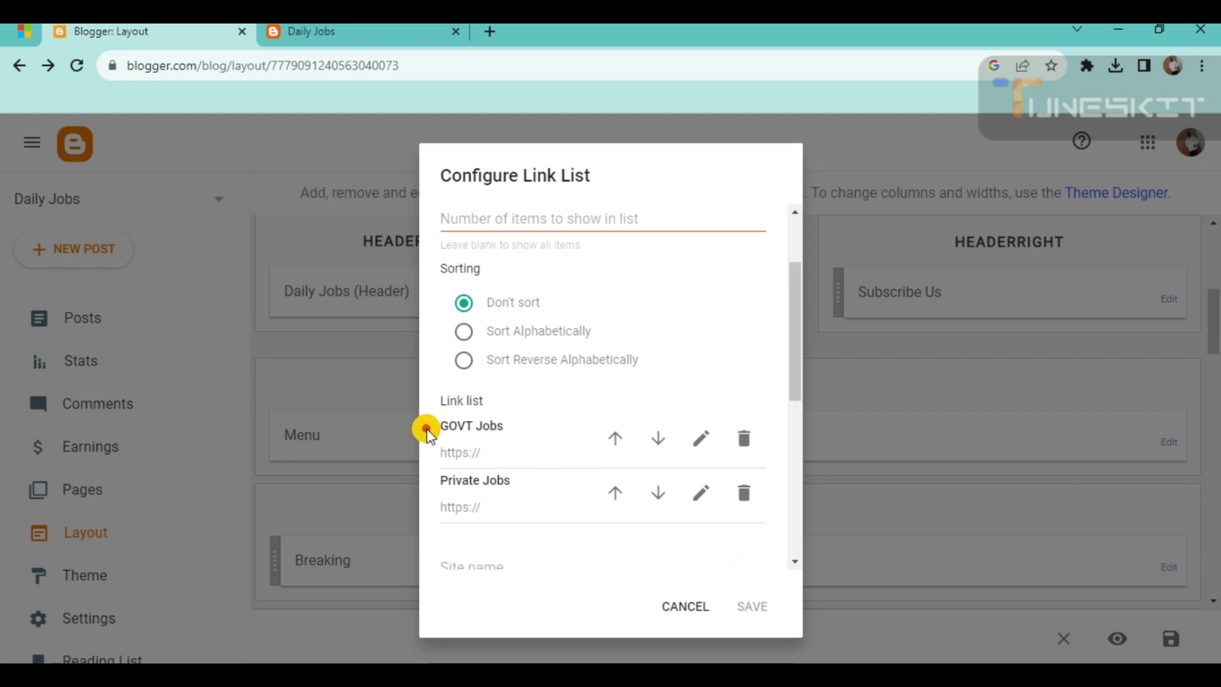
left_click(462, 480)
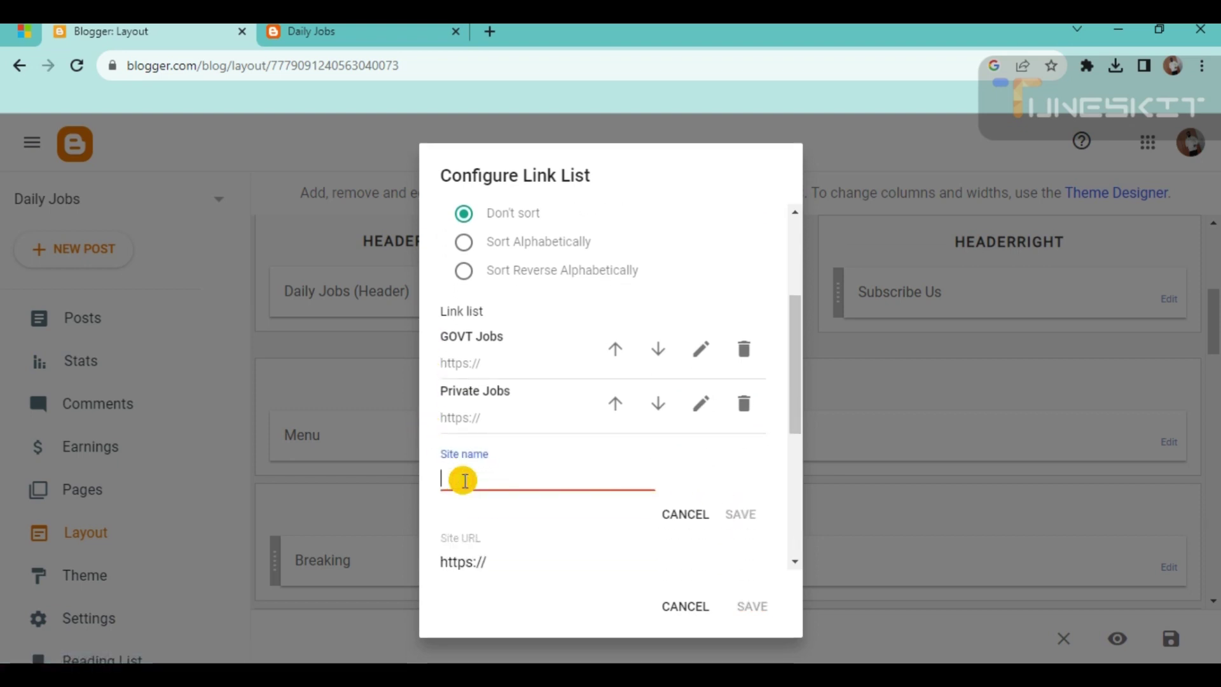
type("F")
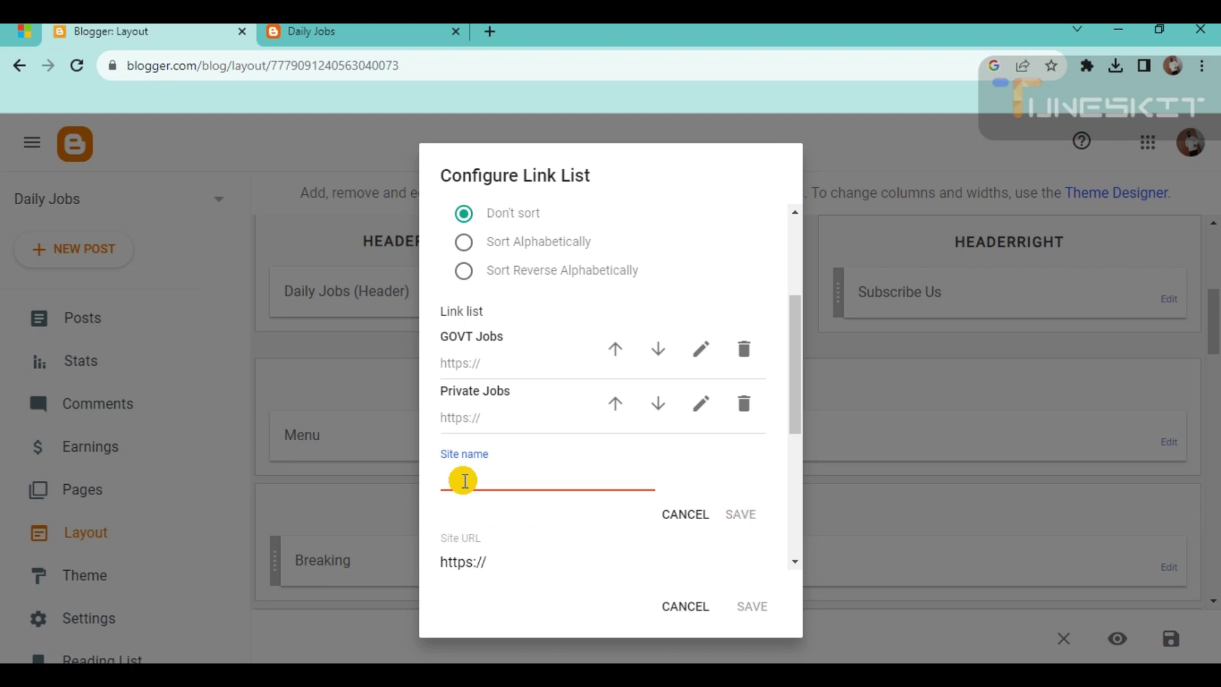
type("C")
type("es")
left_click(741, 514)
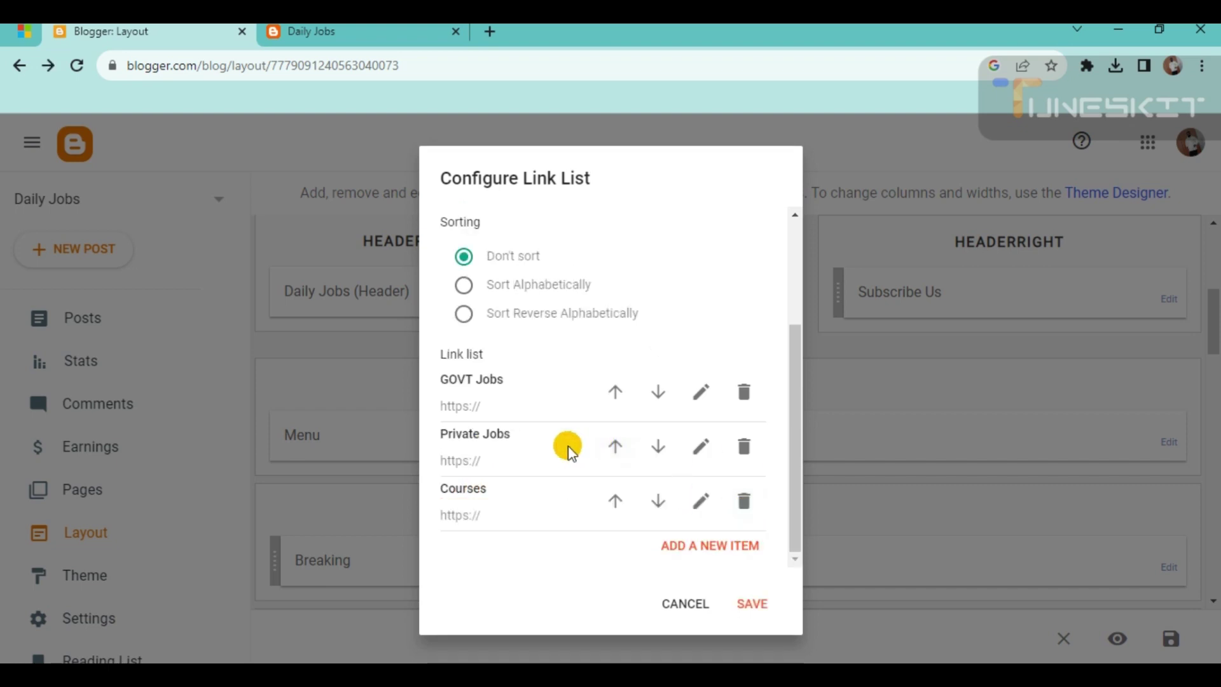
left_click(754, 604)
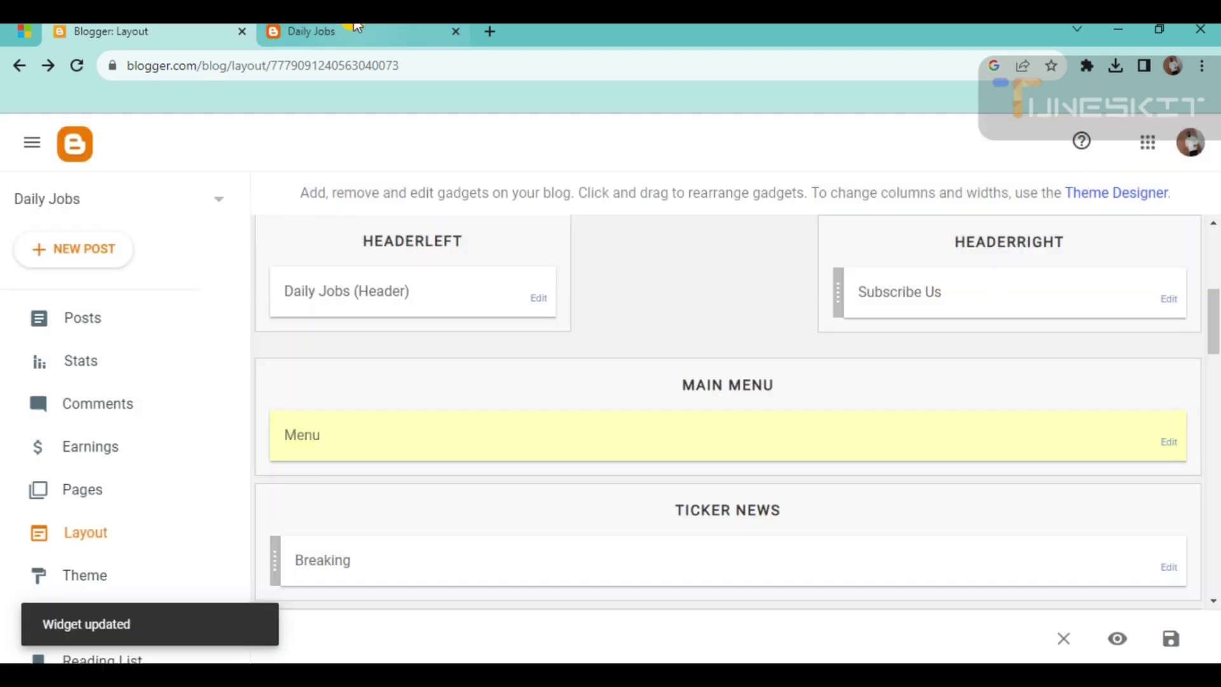
Step: Return to the Daily Jobs blog page to check its main menu
left_click(356, 28)
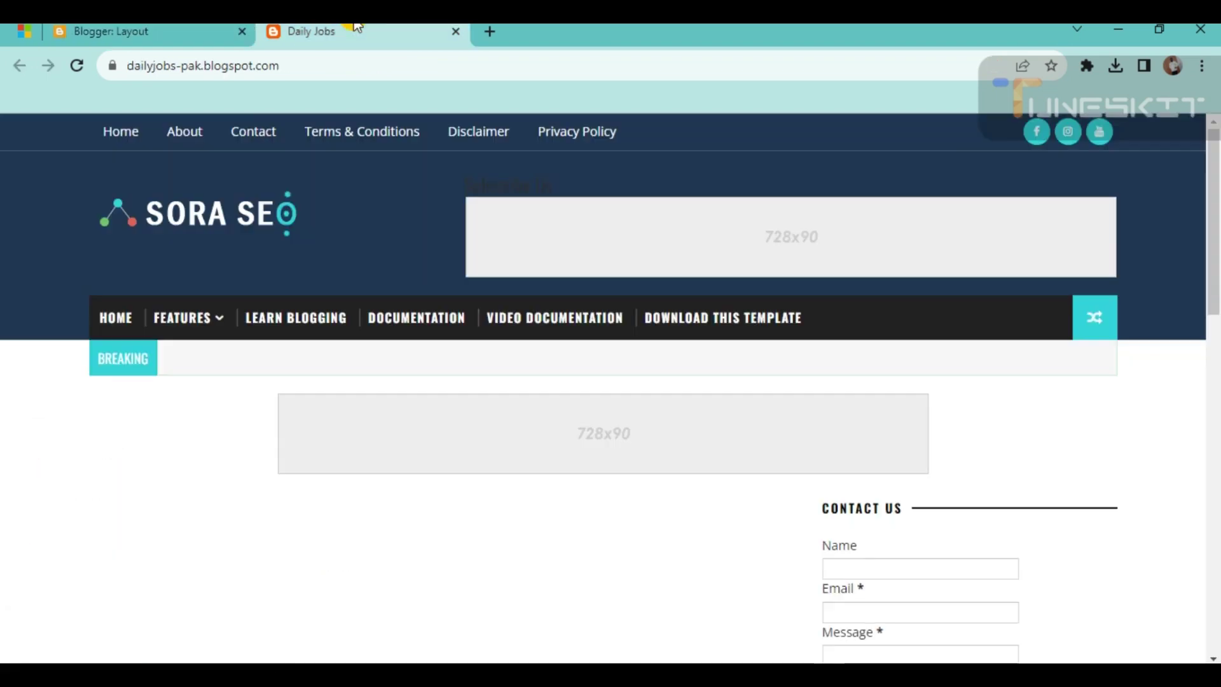
Step: Reload the Daily Jobs blog page, then open the Main Menu link list gadget for editing in the Blogger layout
left_click(76, 65)
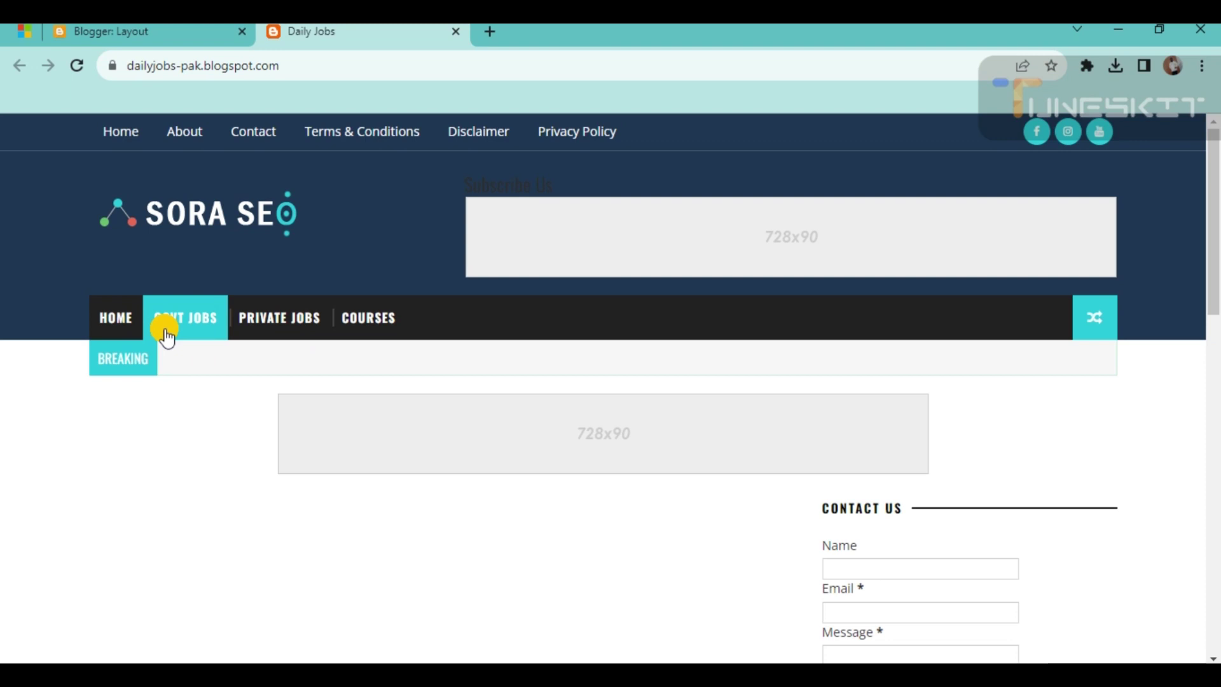
left_click(181, 31)
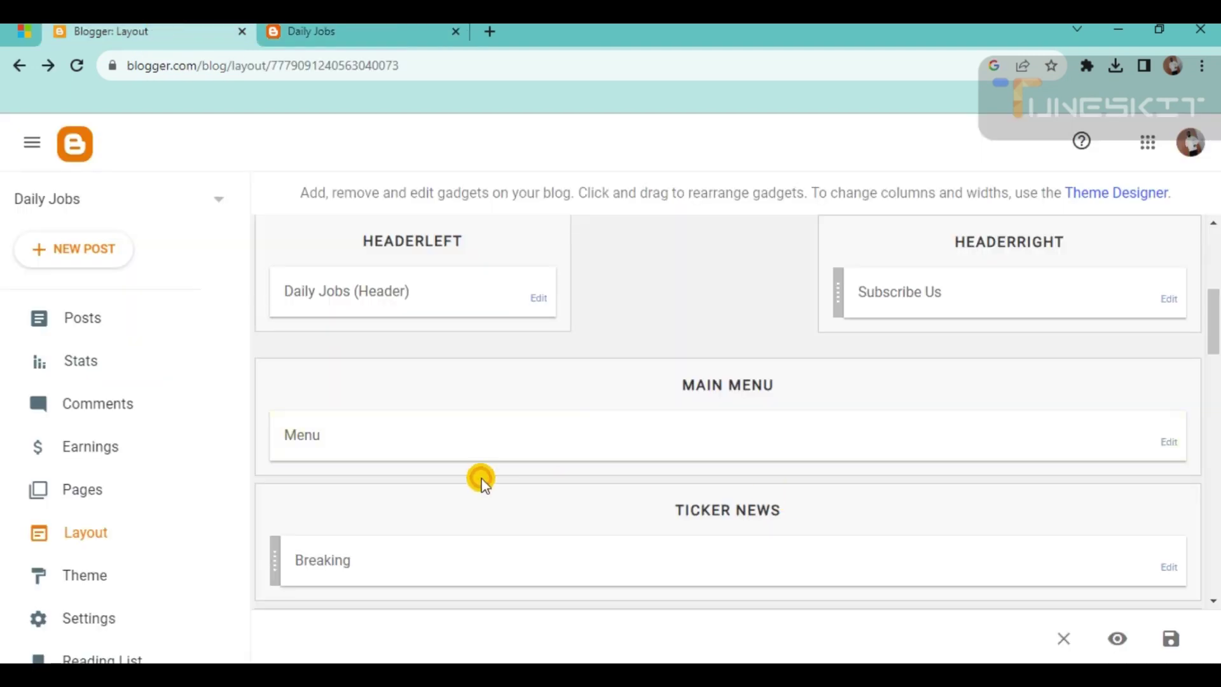
left_click(1172, 441)
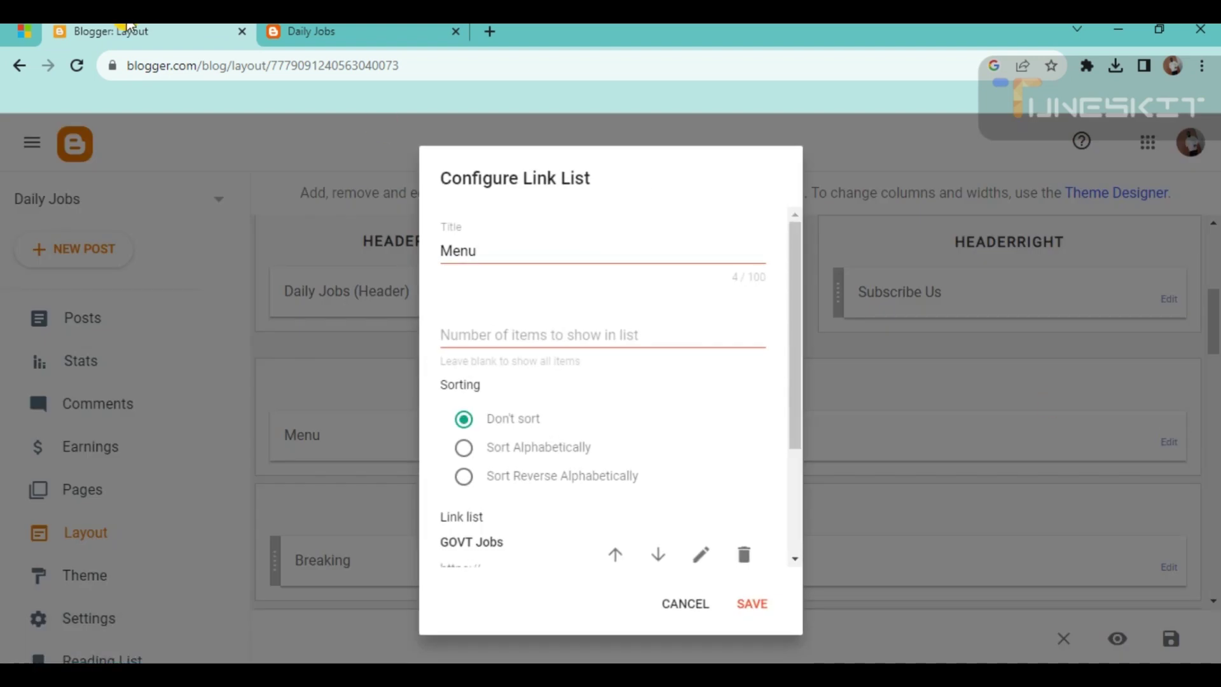
Step: Copy the Daily Jobs blog's home page address and return to the open link list settings
left_click(383, 29)
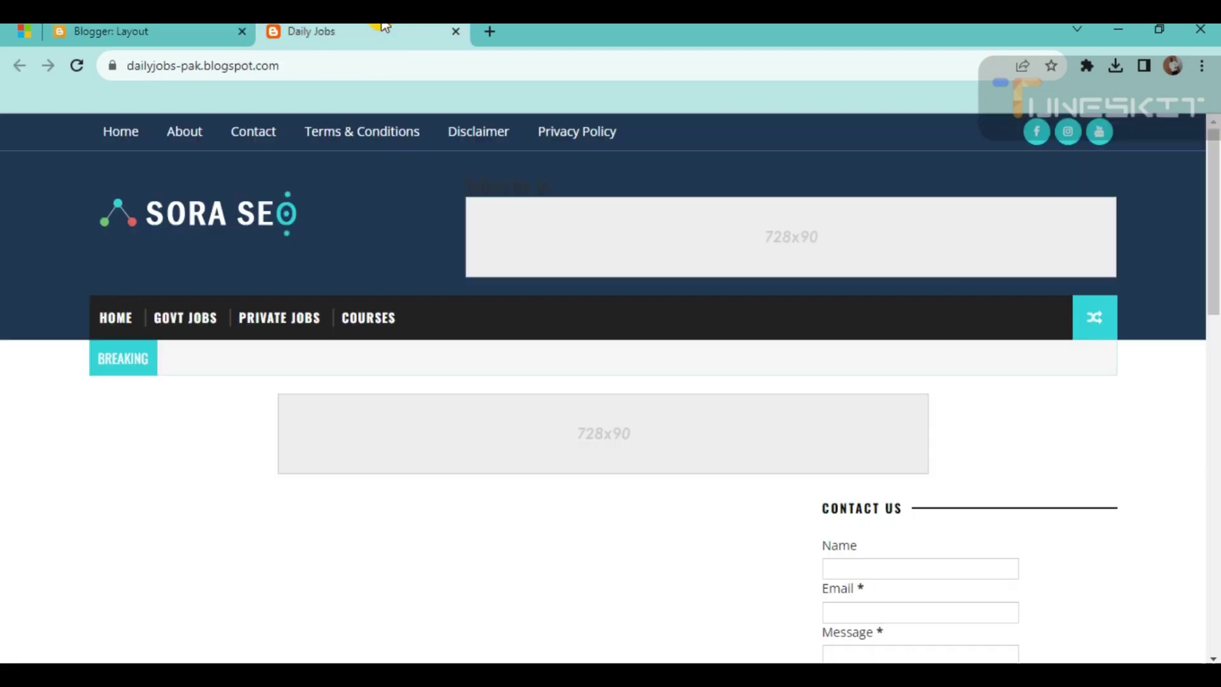
left_click(214, 69)
key("ctrl+c")
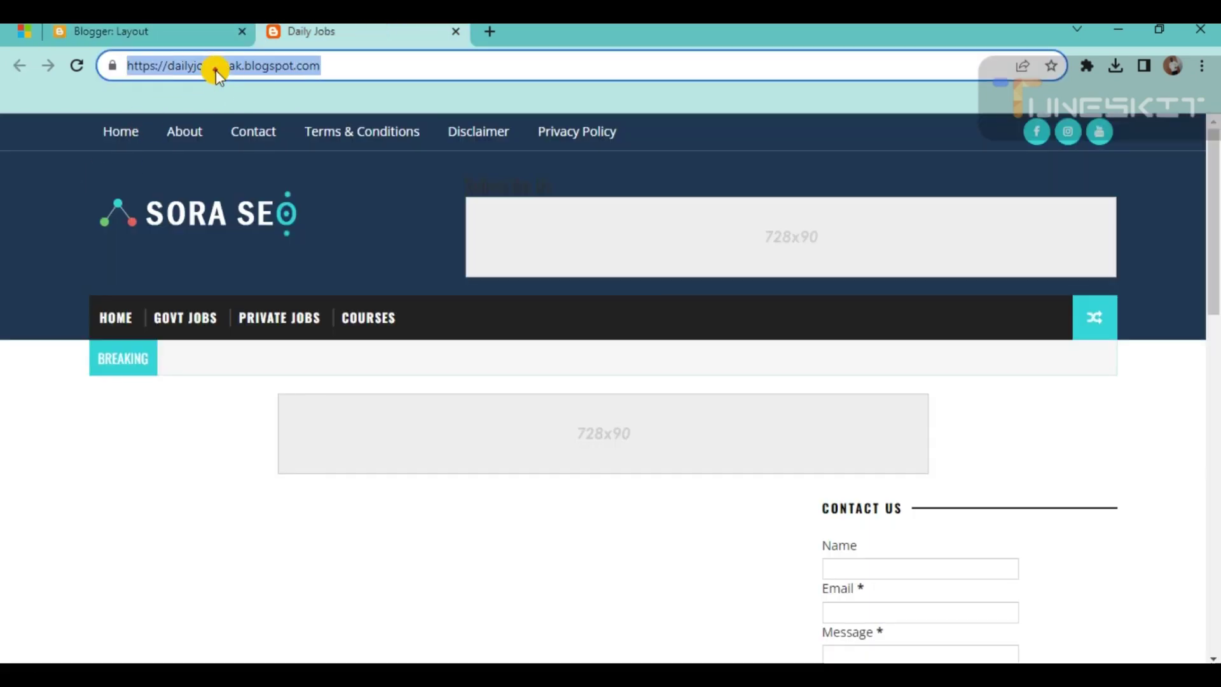
left_click(144, 27)
scroll(581, 449, "down", 3)
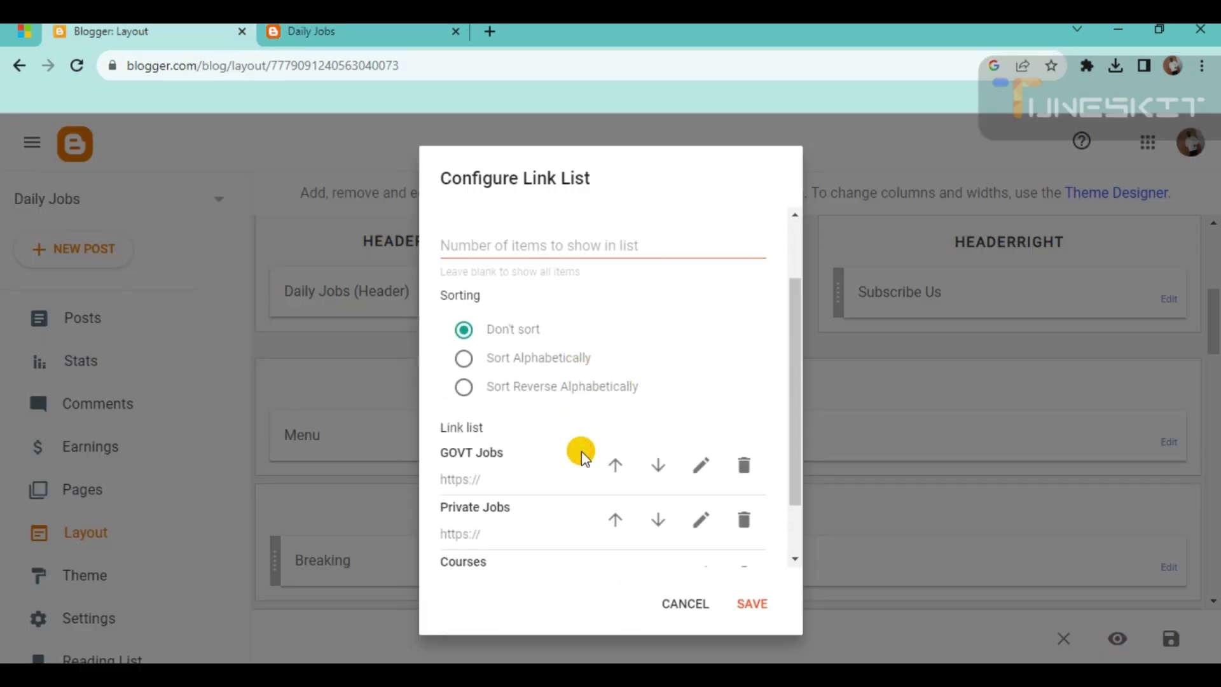
scroll(581, 452, "down", 2)
left_click(703, 387)
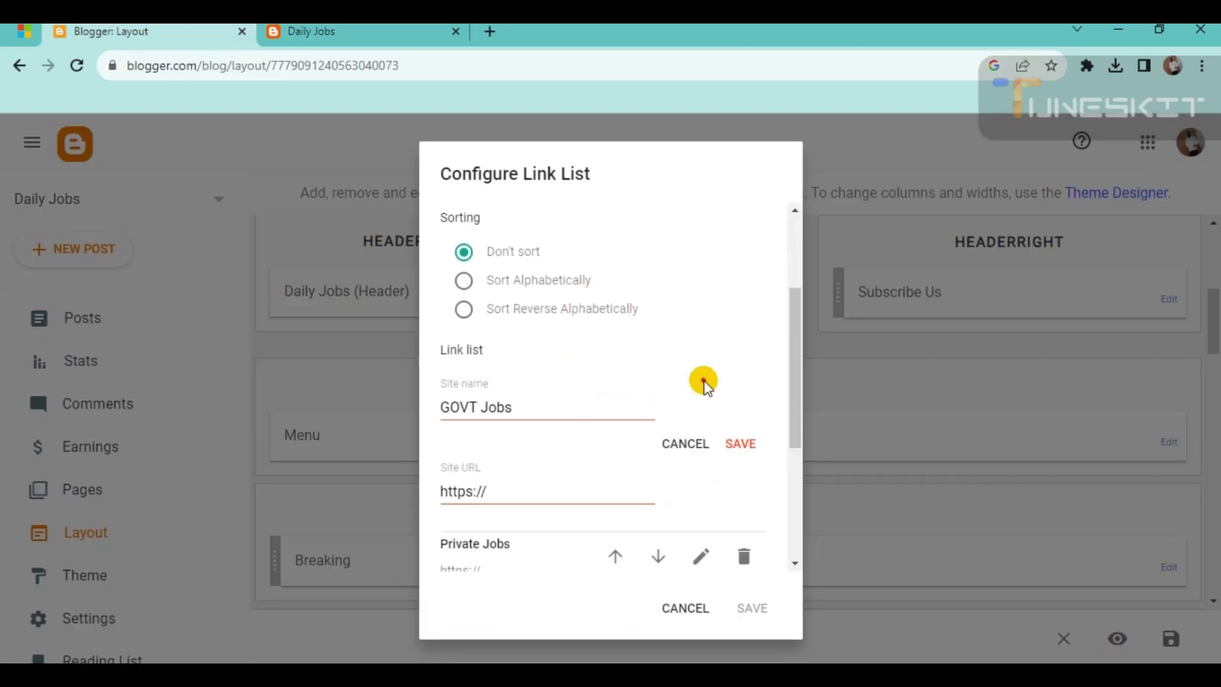
triple_click(466, 492)
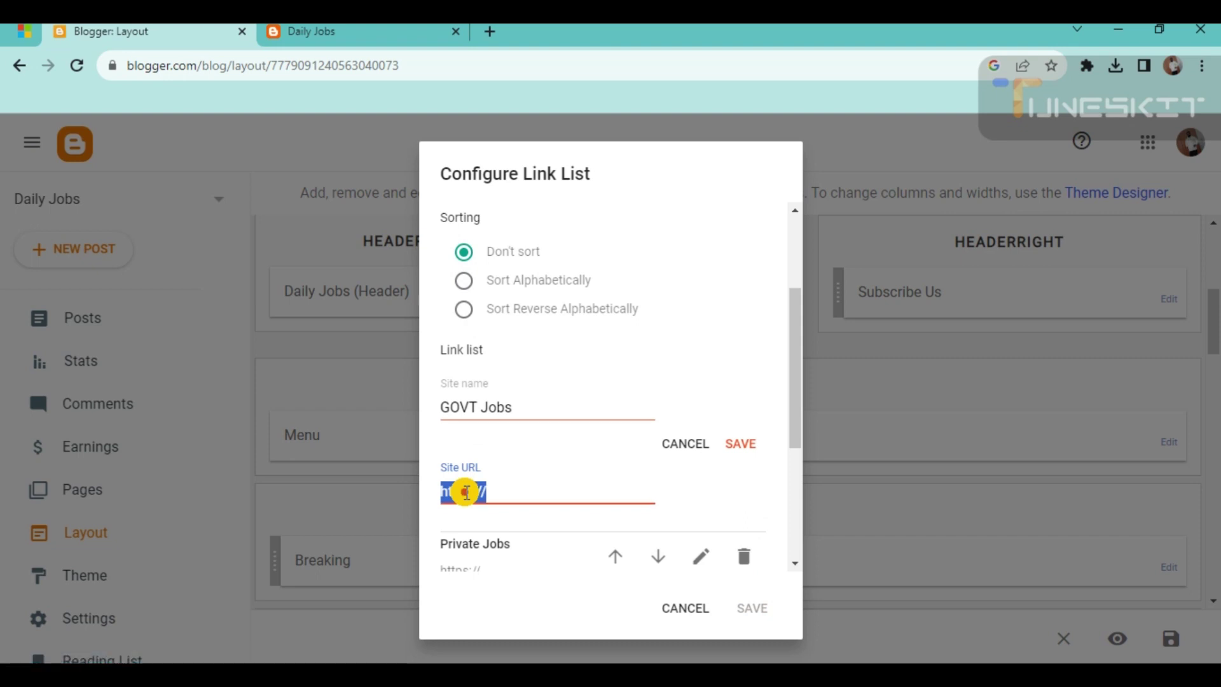
key("ctrl+v")
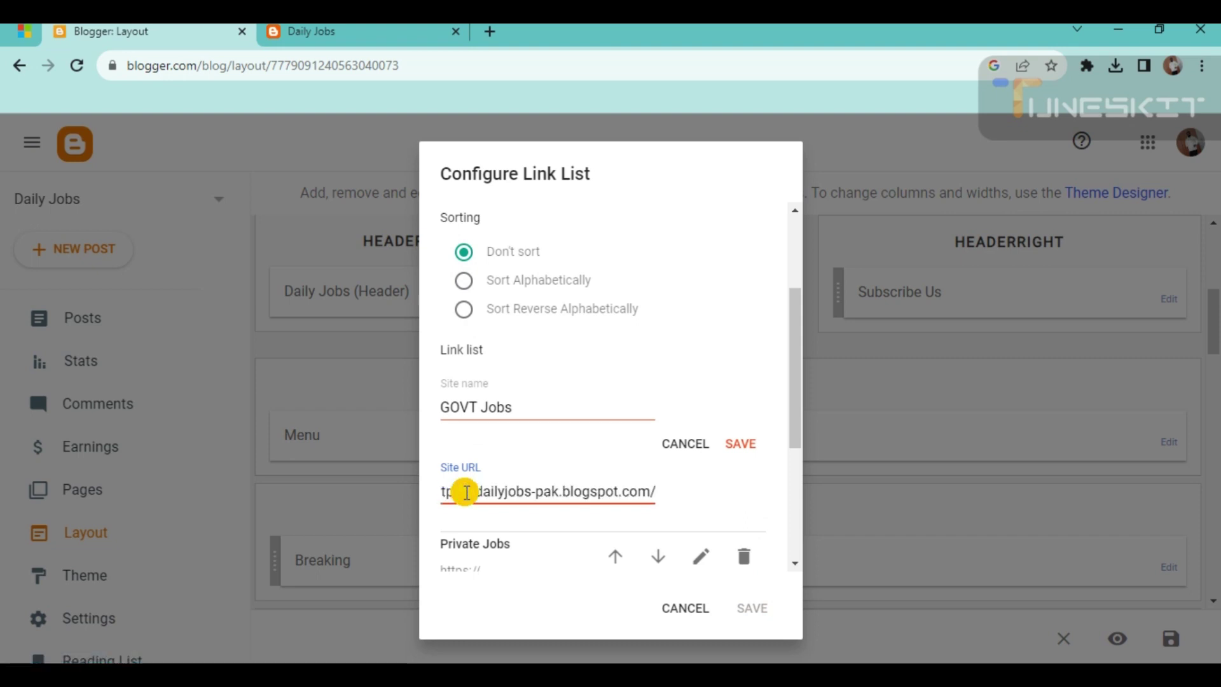
left_click(612, 483)
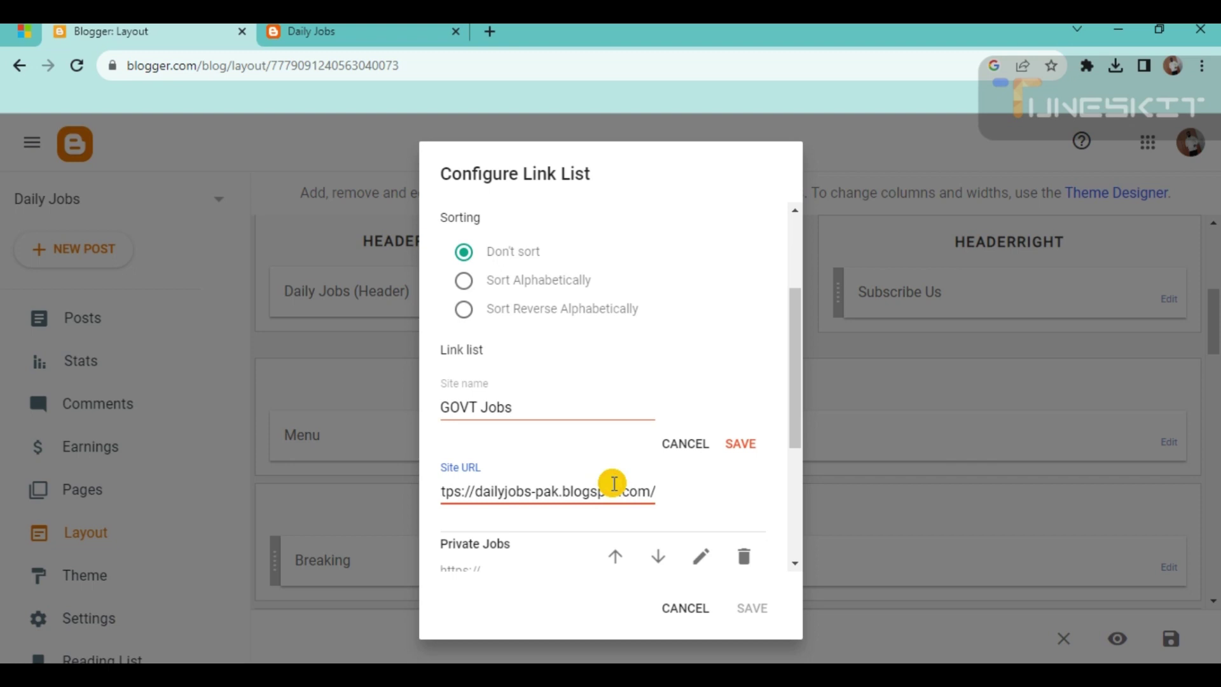
type("s")
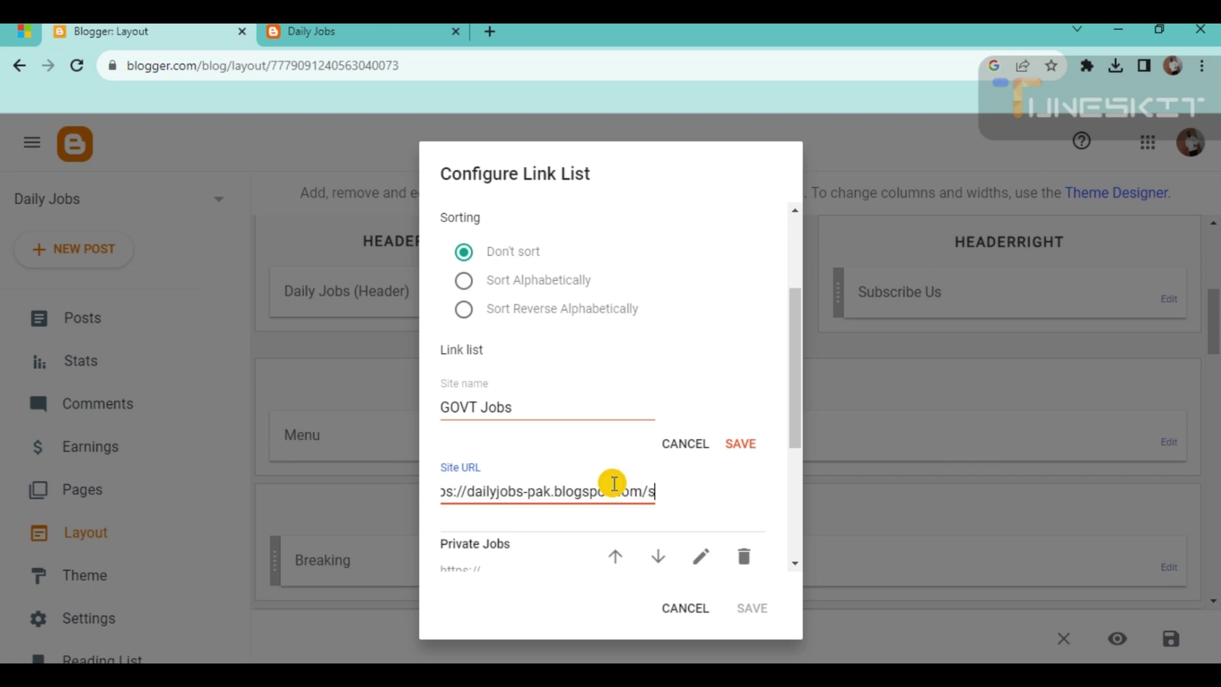
type("earch")
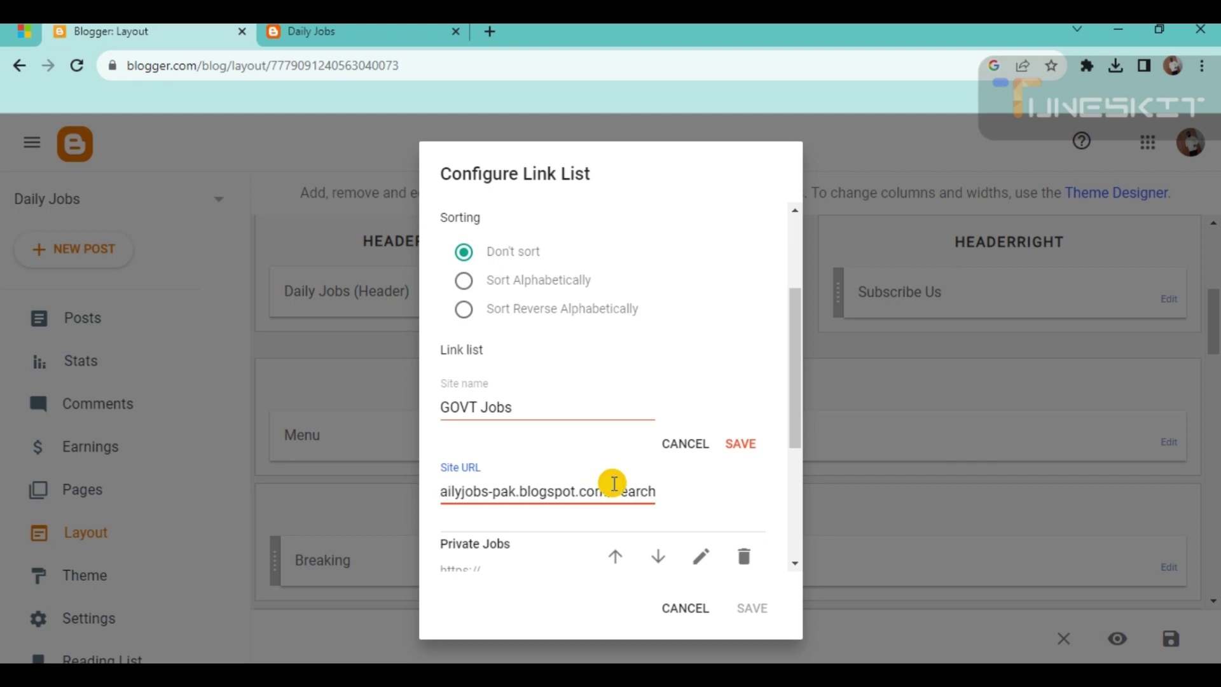
type("/lab")
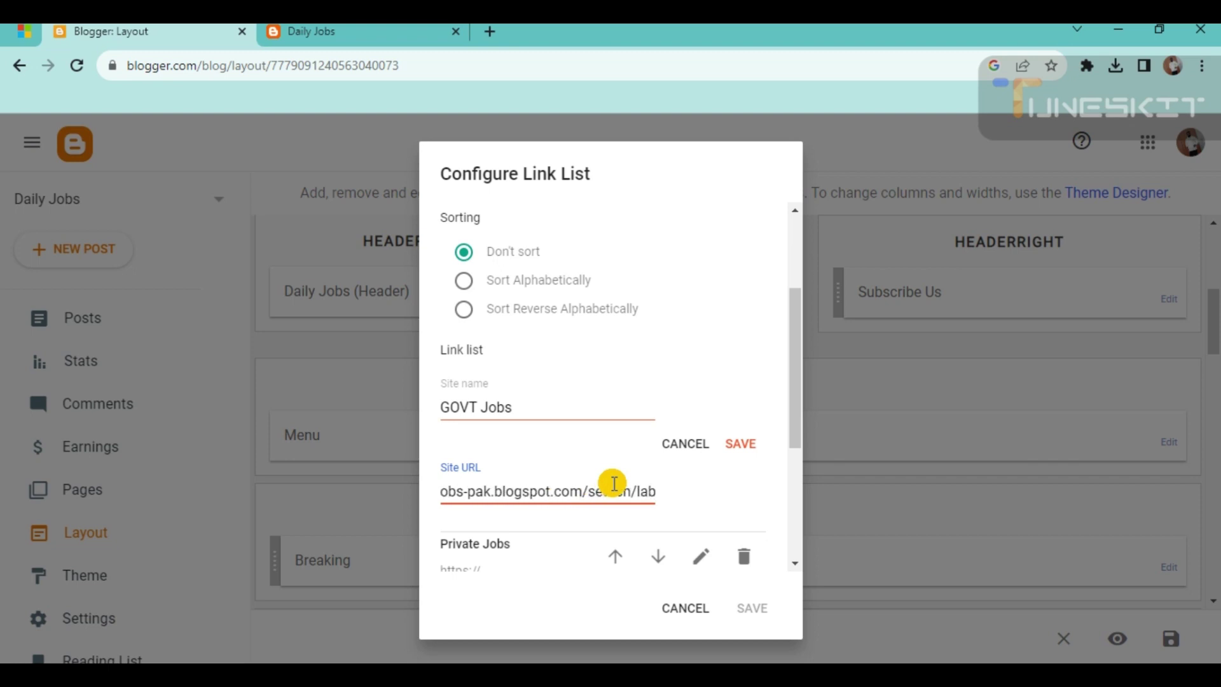
type("el/")
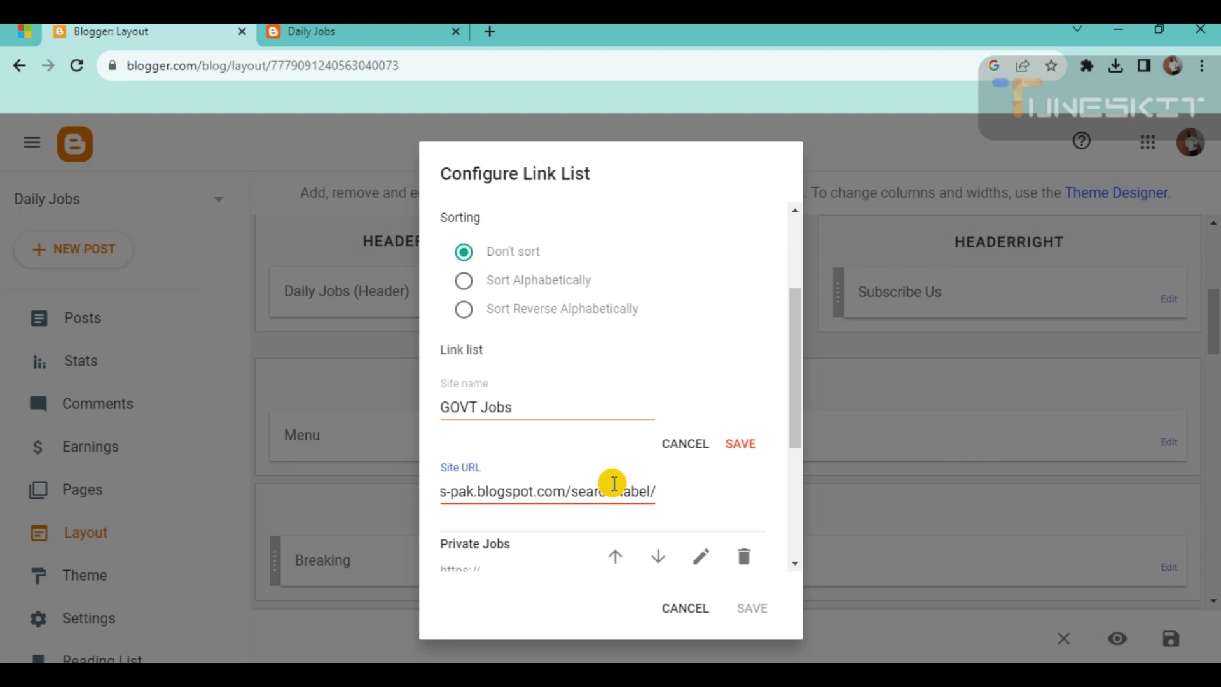
type("GO")
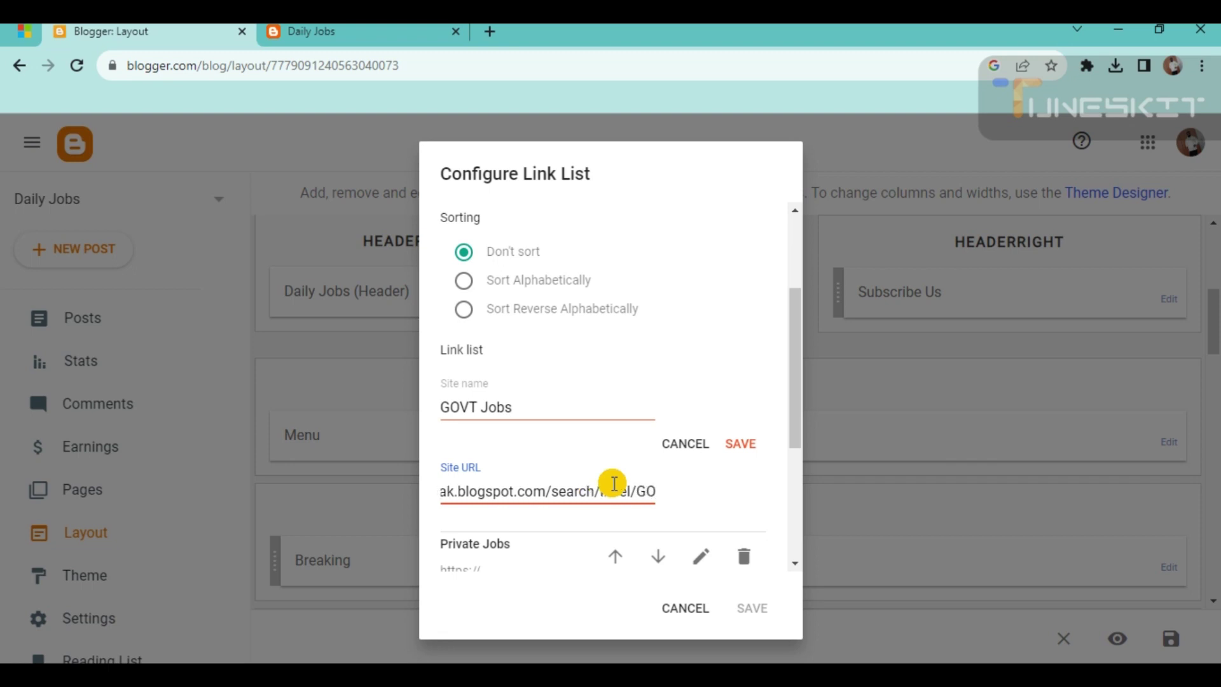
type("VT Jobs")
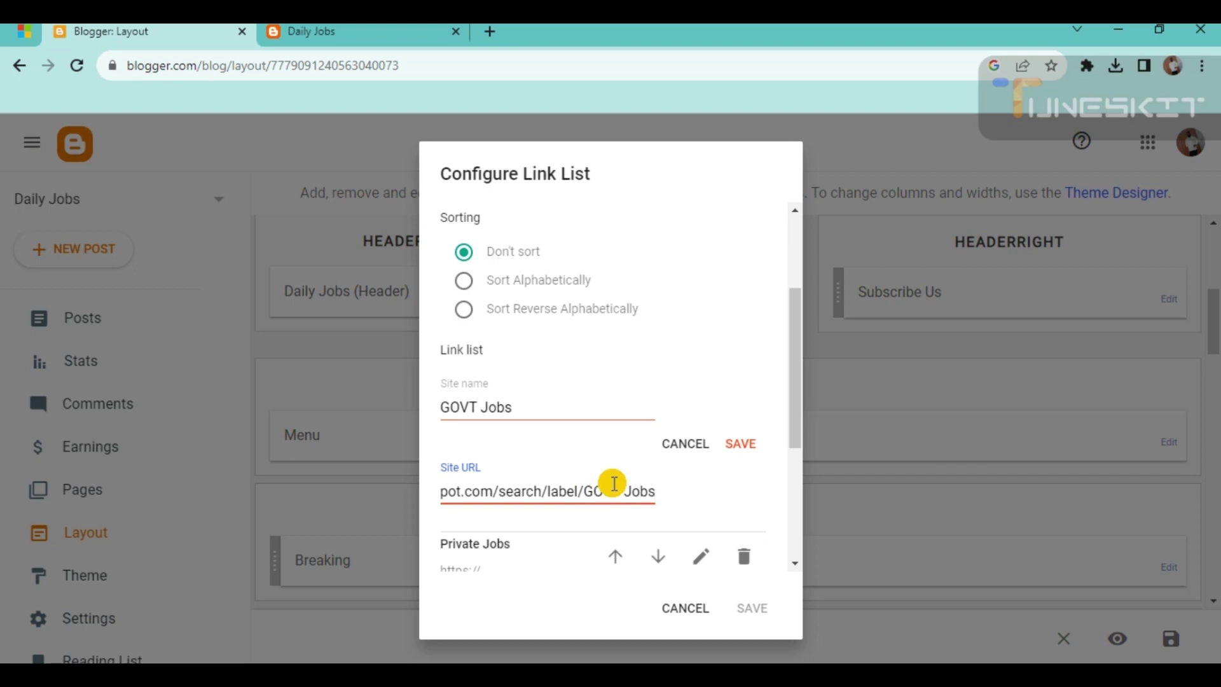
left_click(736, 444)
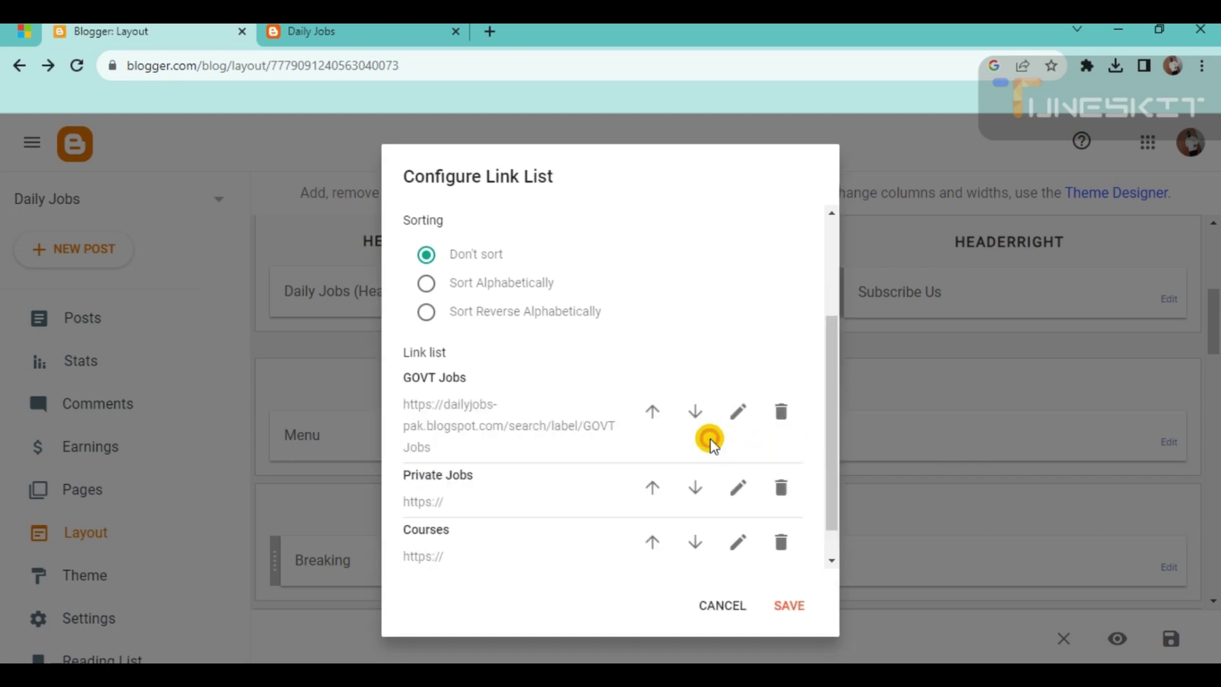
left_click(737, 489)
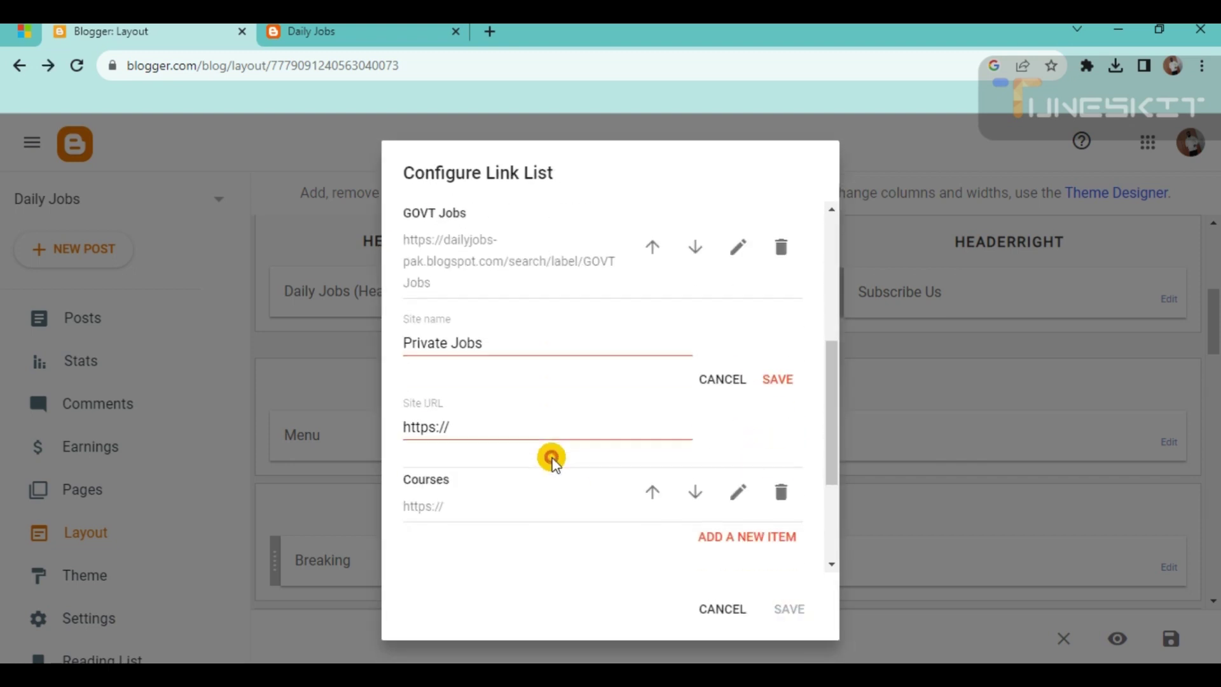
double_click(441, 411)
key("ctrl+v")
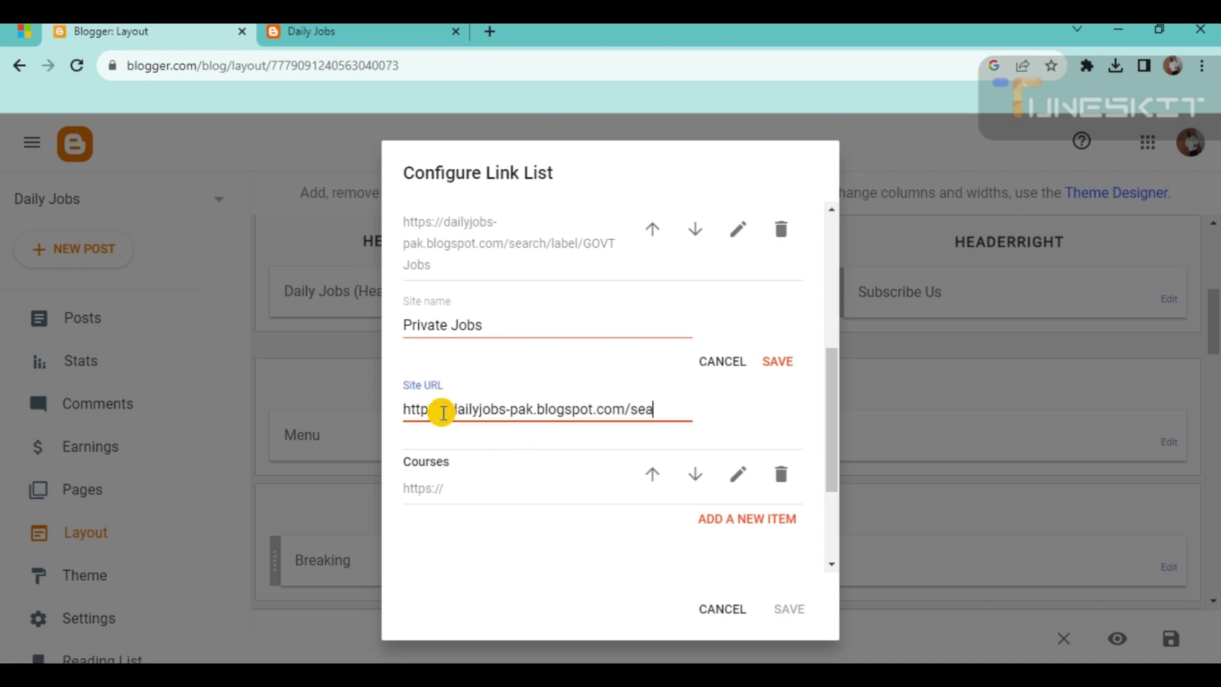
type("search/label")
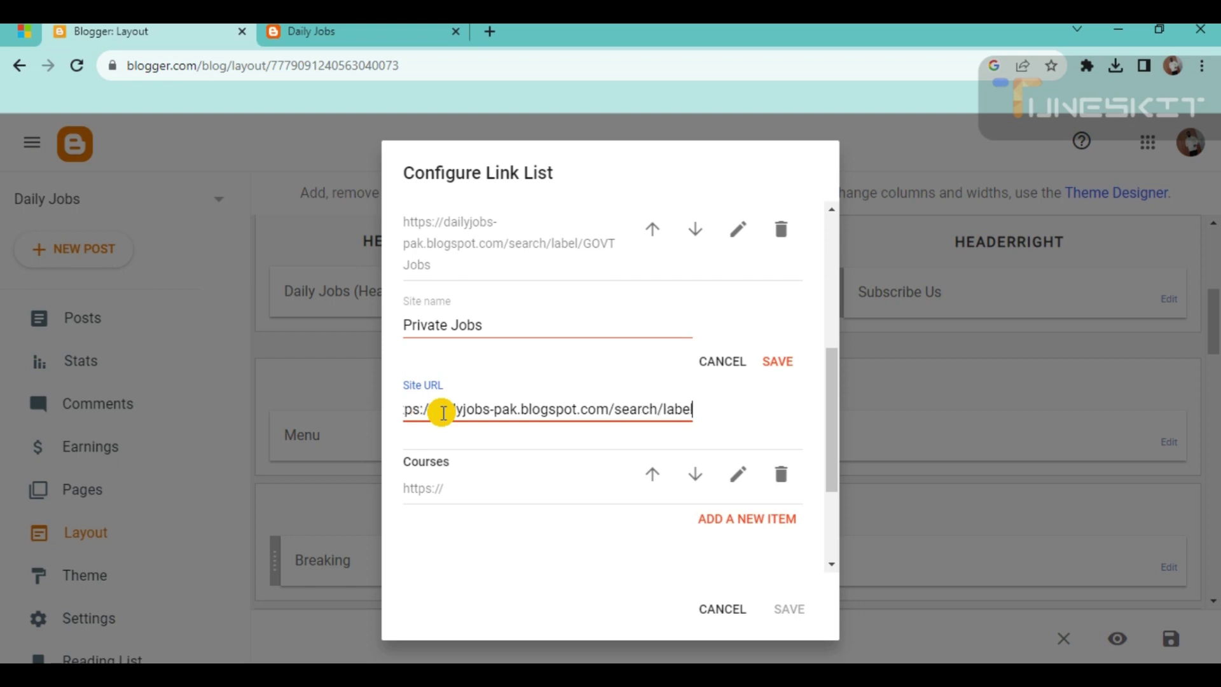
type("/")
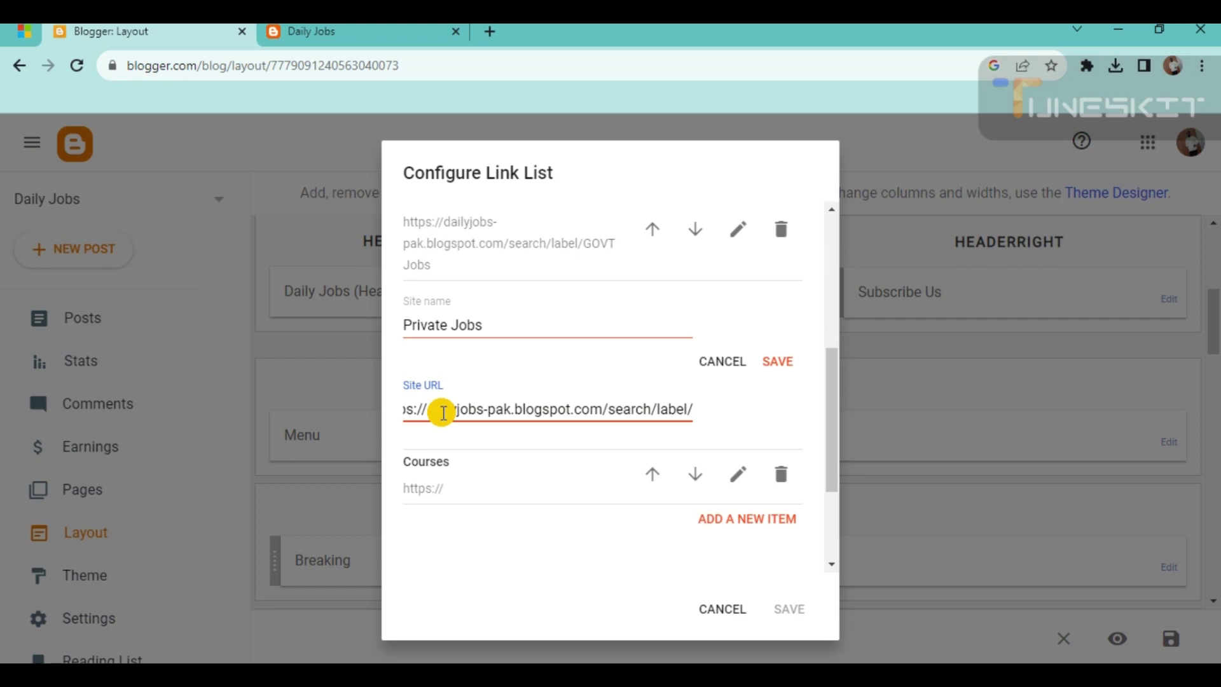
type("Pri")
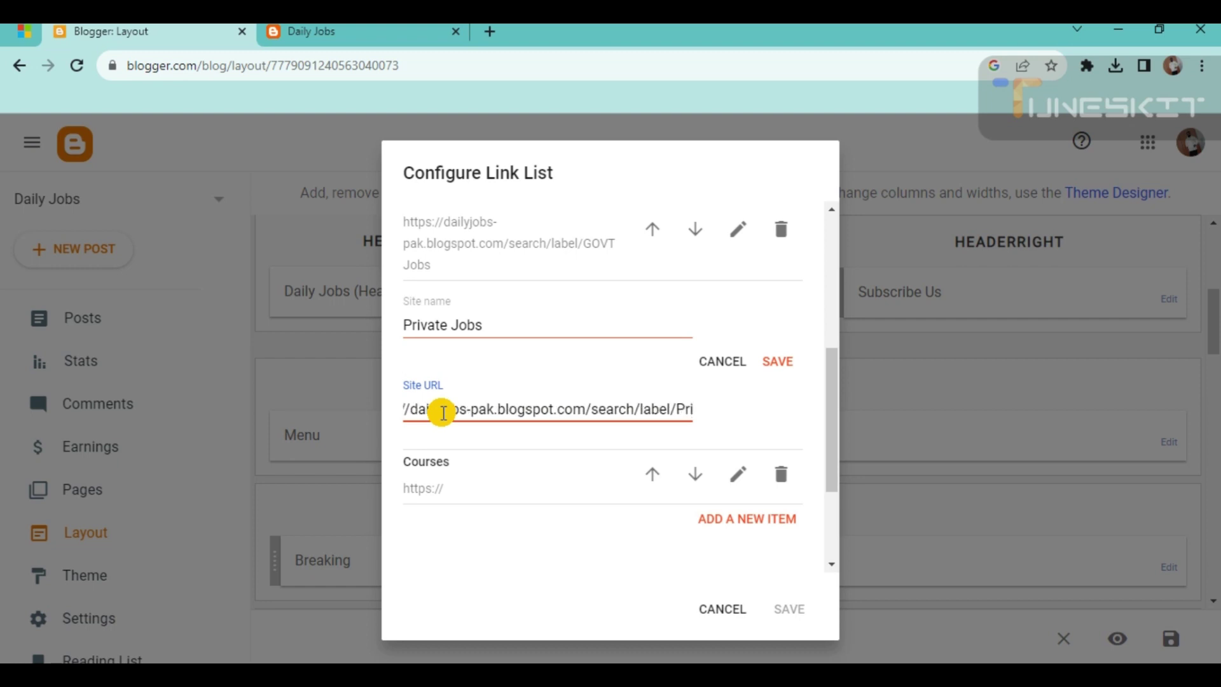
type("c")
key("BackSpace")
type("va")
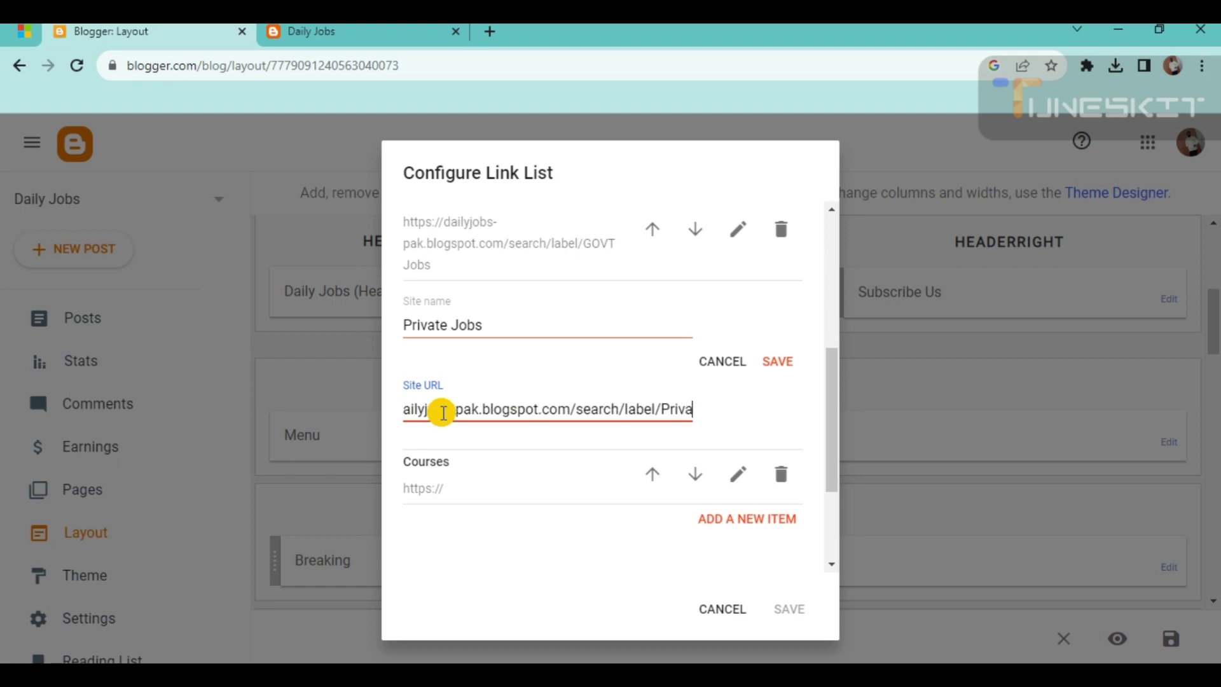
type("te Jo")
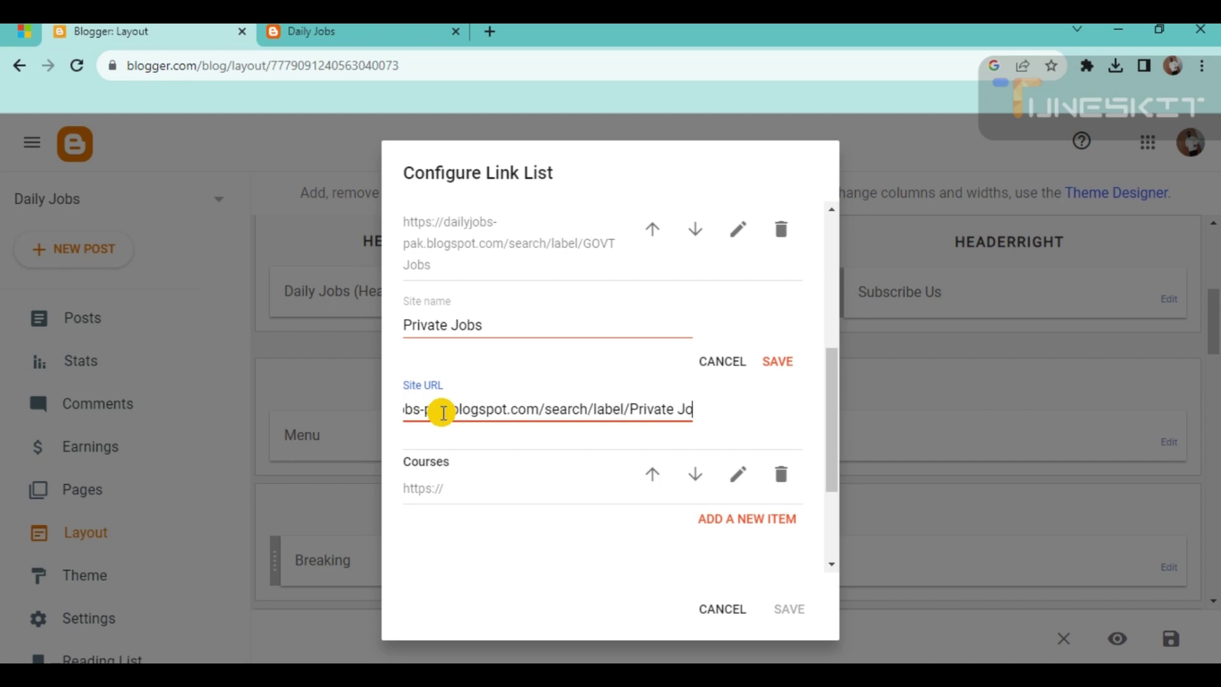
type("bs")
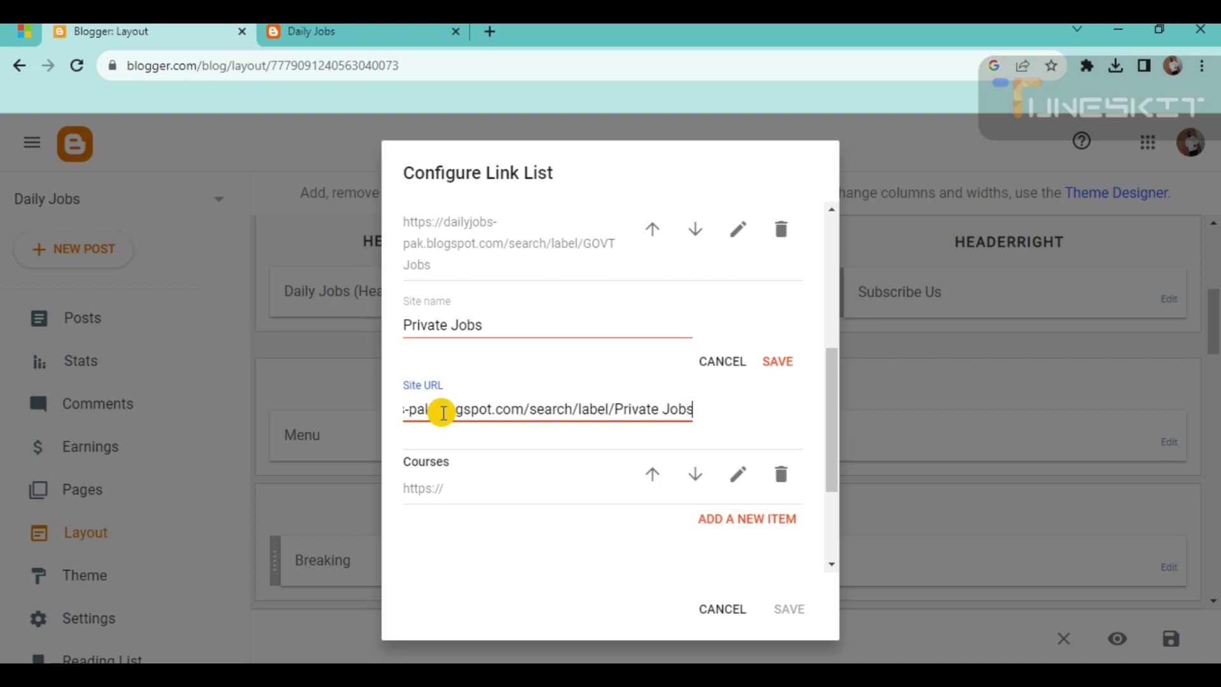
left_click(780, 362)
left_click(737, 500)
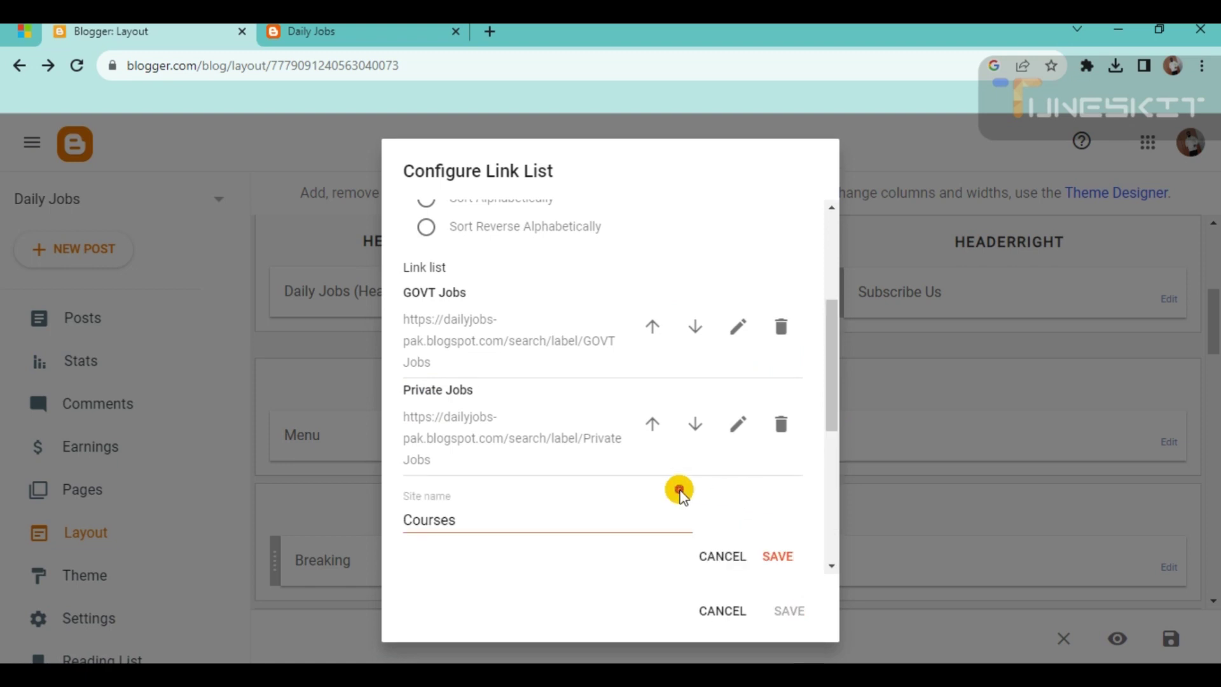
left_click(438, 515)
double_click(440, 517)
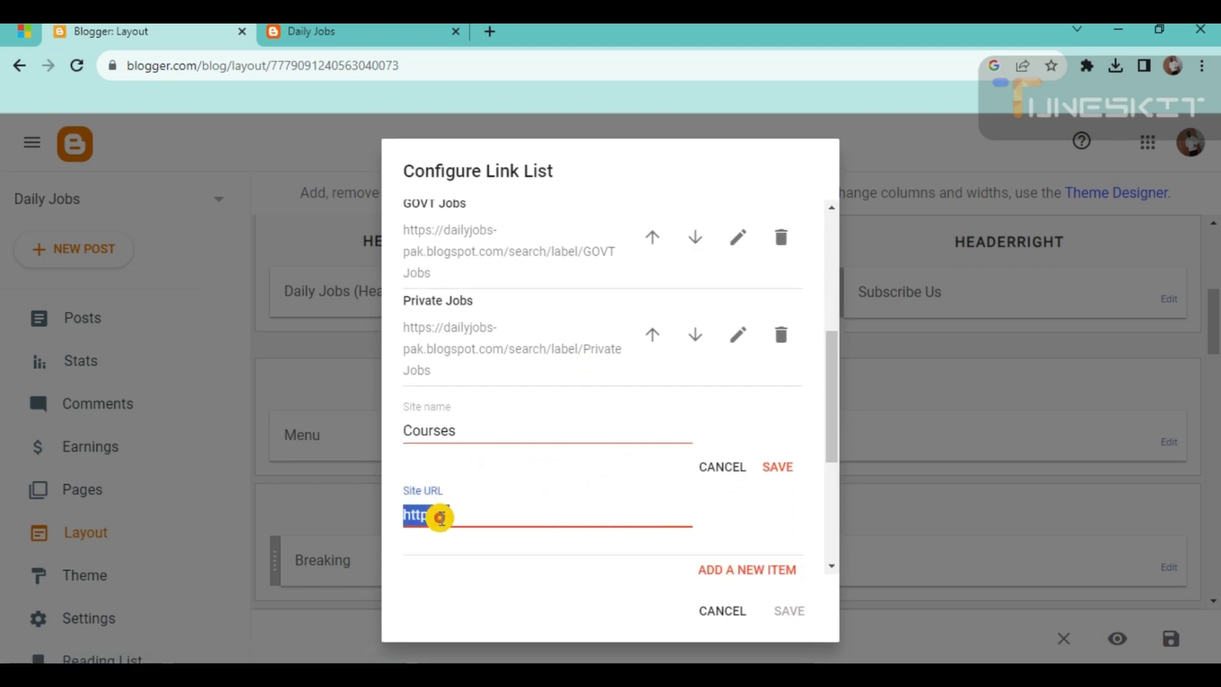
type("https://dailyjobs-pak.blogspot.com/")
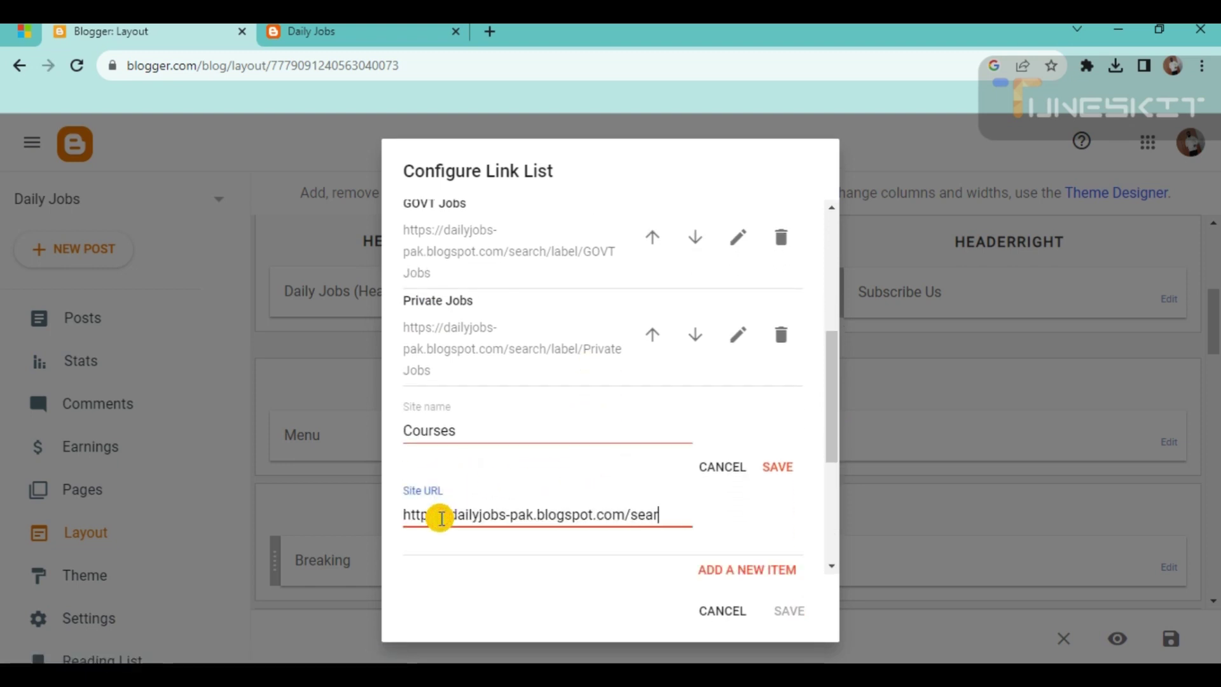
type("search/label/")
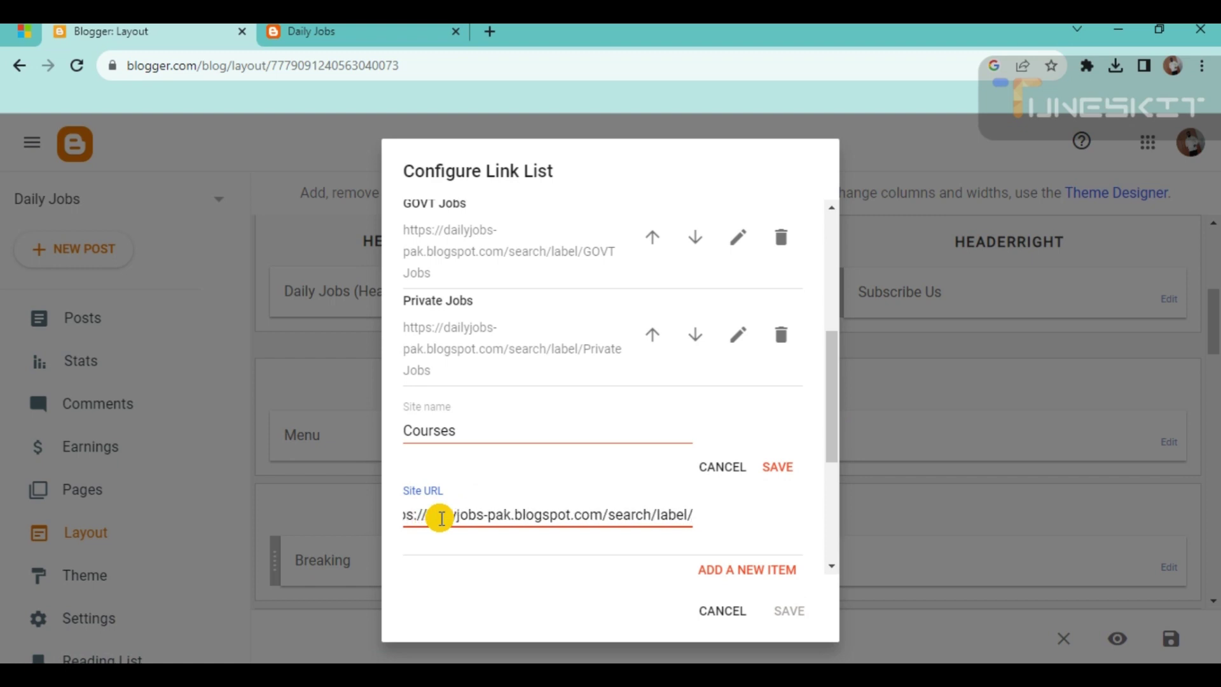
type("Cour")
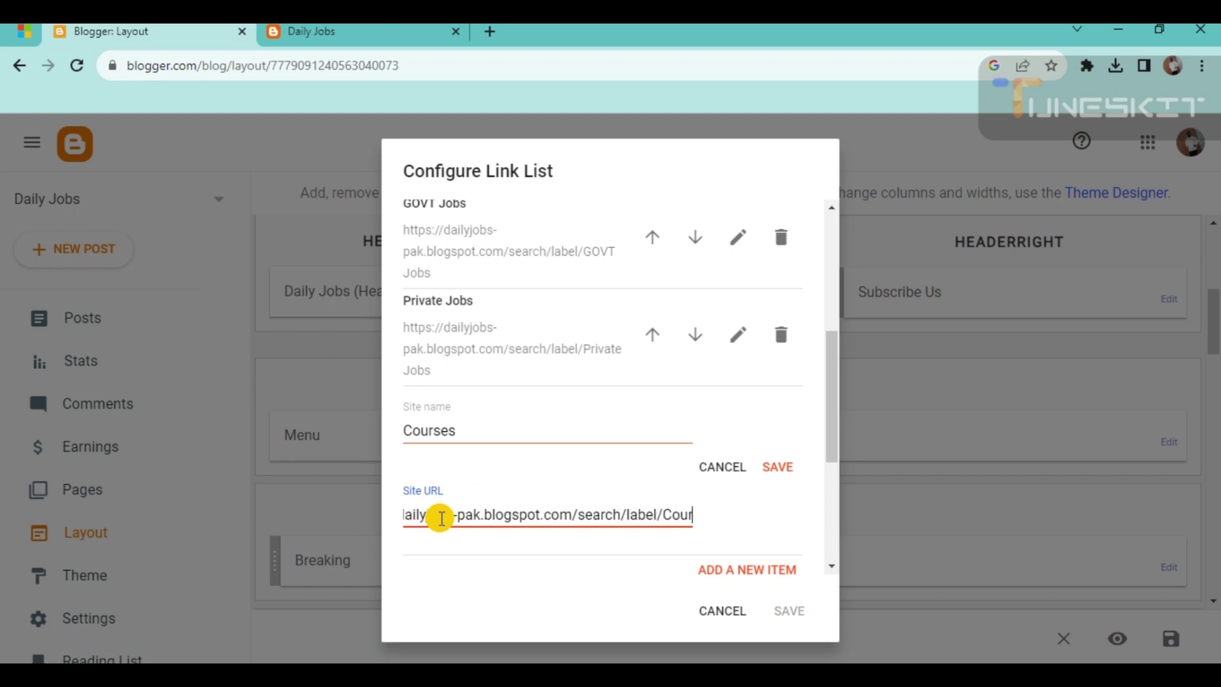
type("ses")
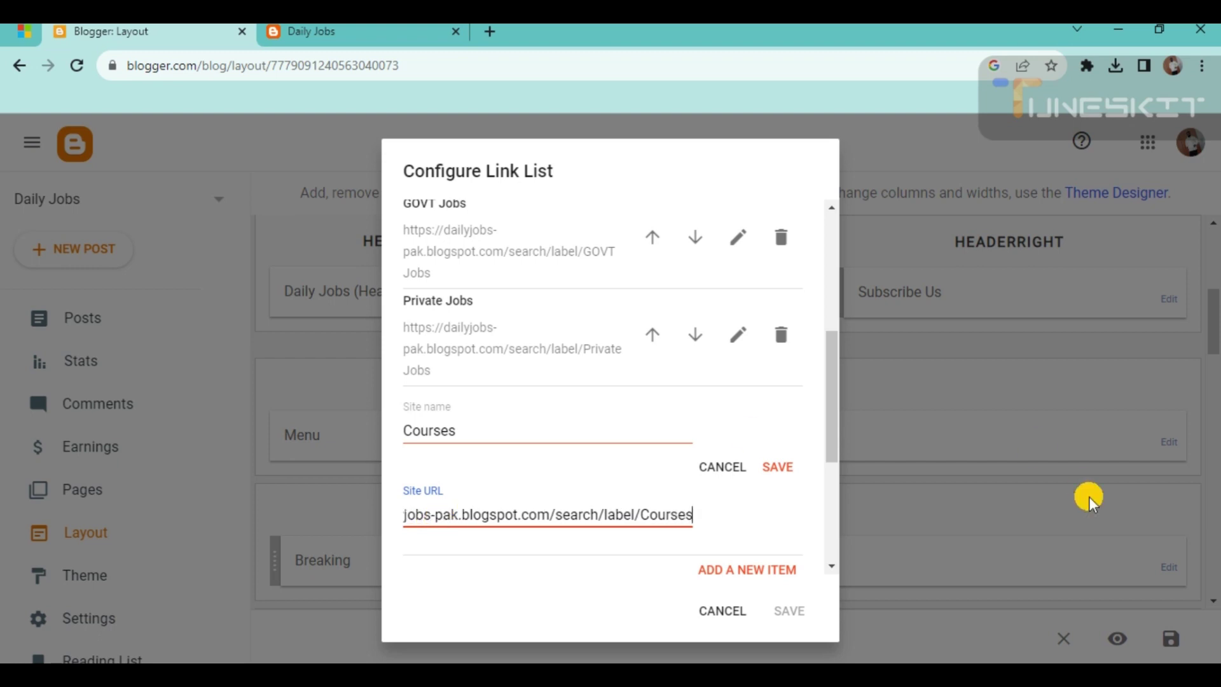
left_click(789, 468)
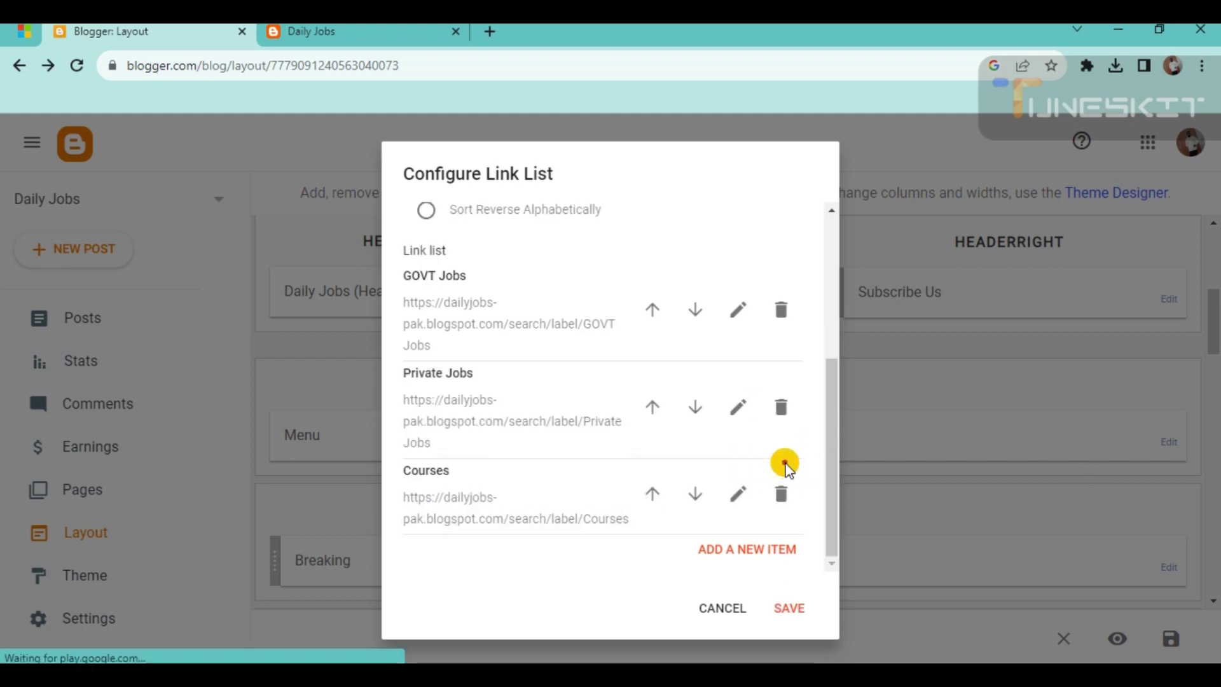
left_click(792, 610)
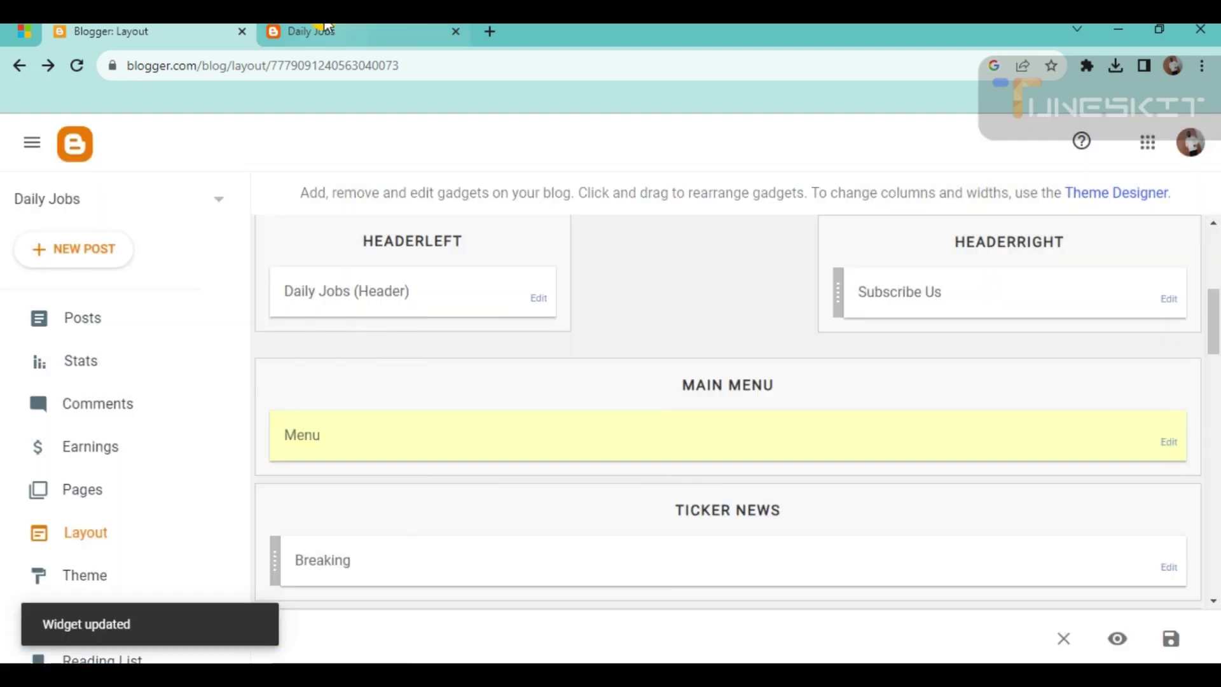
Step: Switch to the Daily Jobs blog page and look over its content area and sidebar sections
left_click(326, 27)
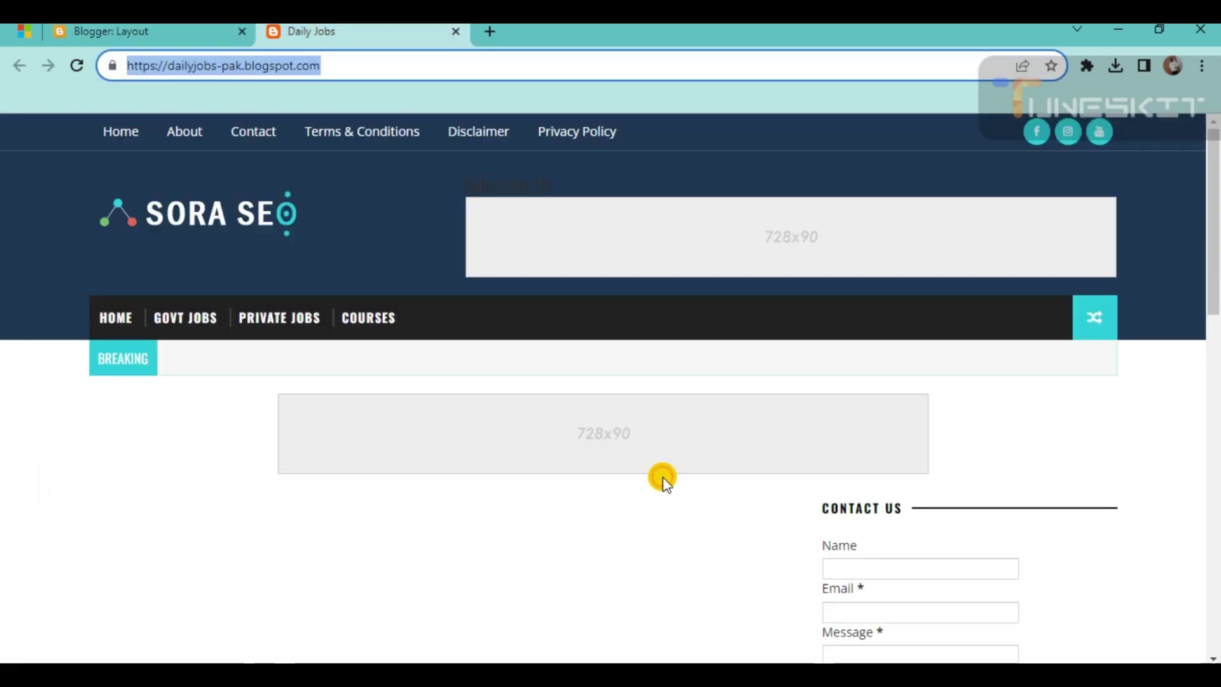
scroll(720, 371, "down", 4)
scroll(518, 281, "down", 1)
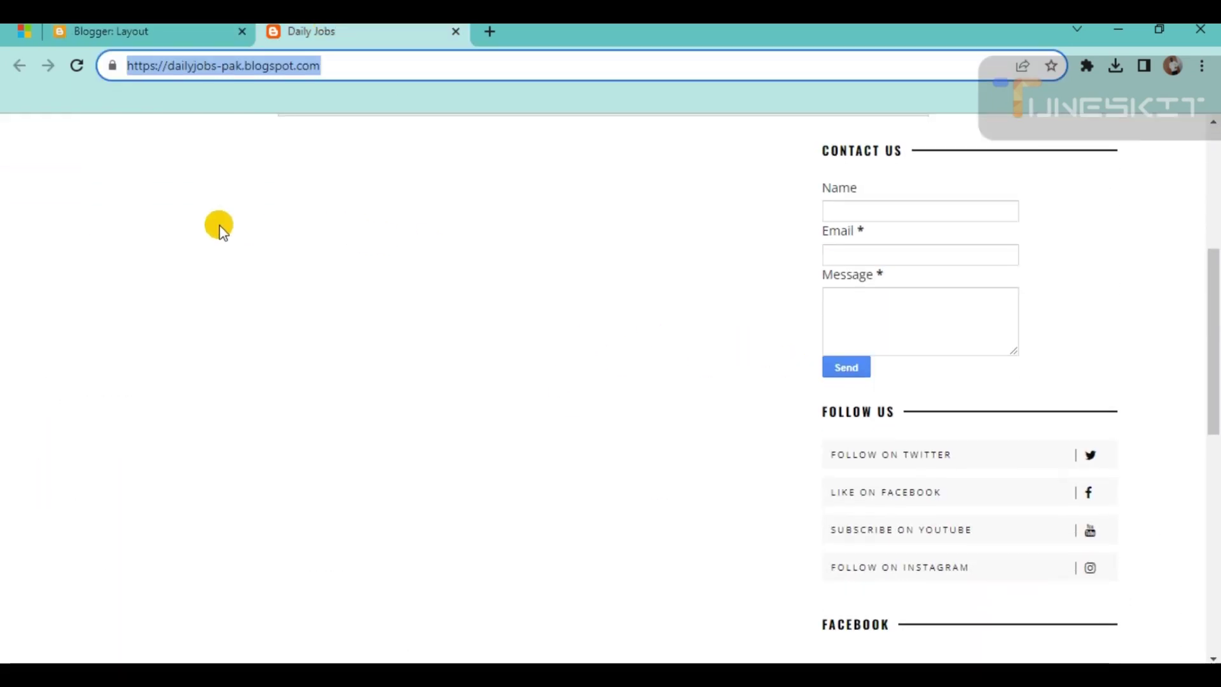
Step: Compare the blog page's Contact Us, Follow Us and Facebook sidebar sections with the gadgets in the layout's Sidebar1 area
scroll(218, 227, "down", 1)
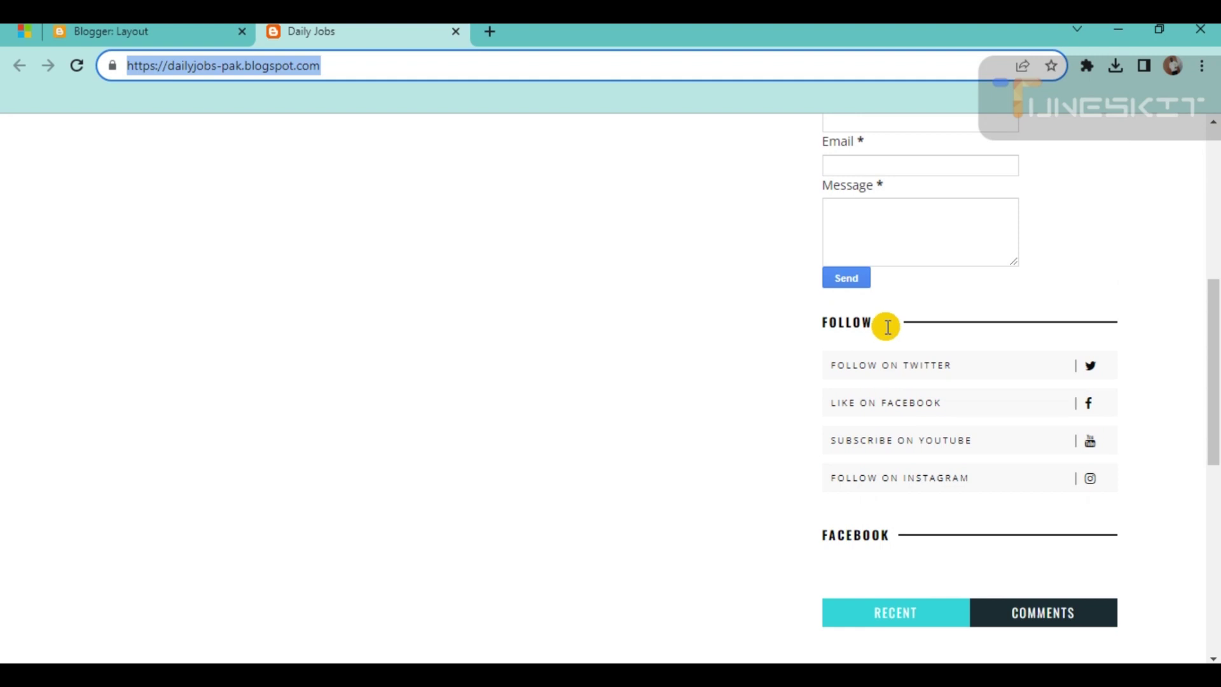
scroll(920, 502, "down", 1)
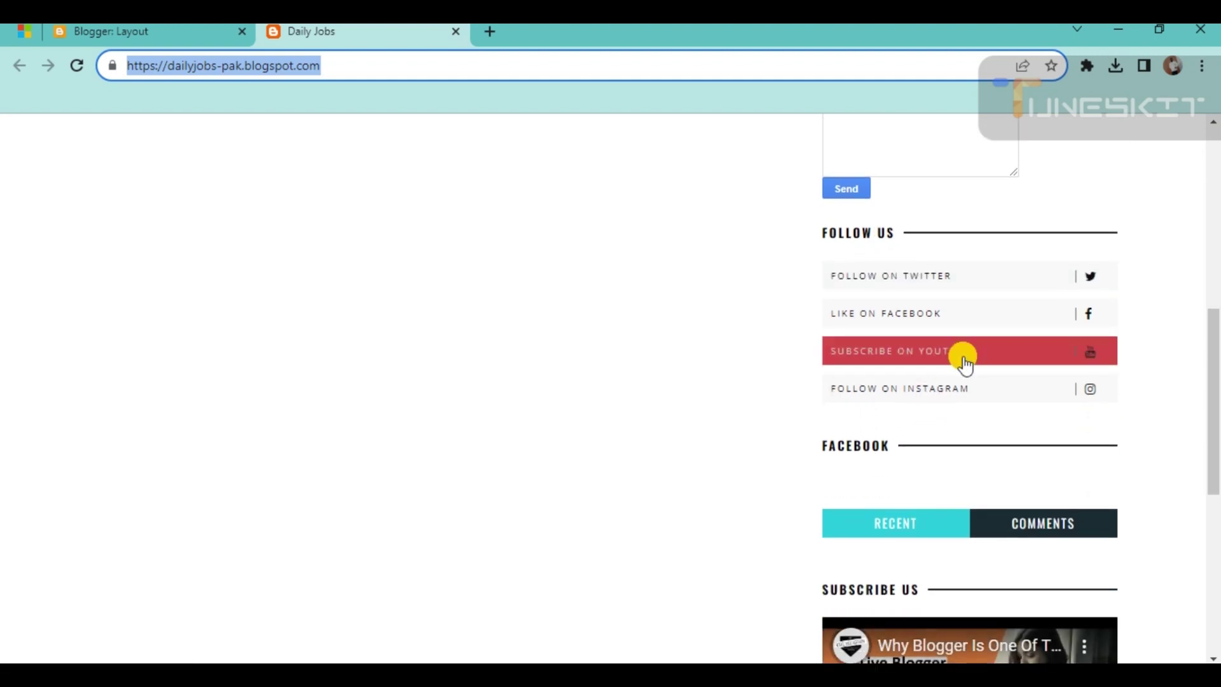
scroll(936, 326, "up", 5)
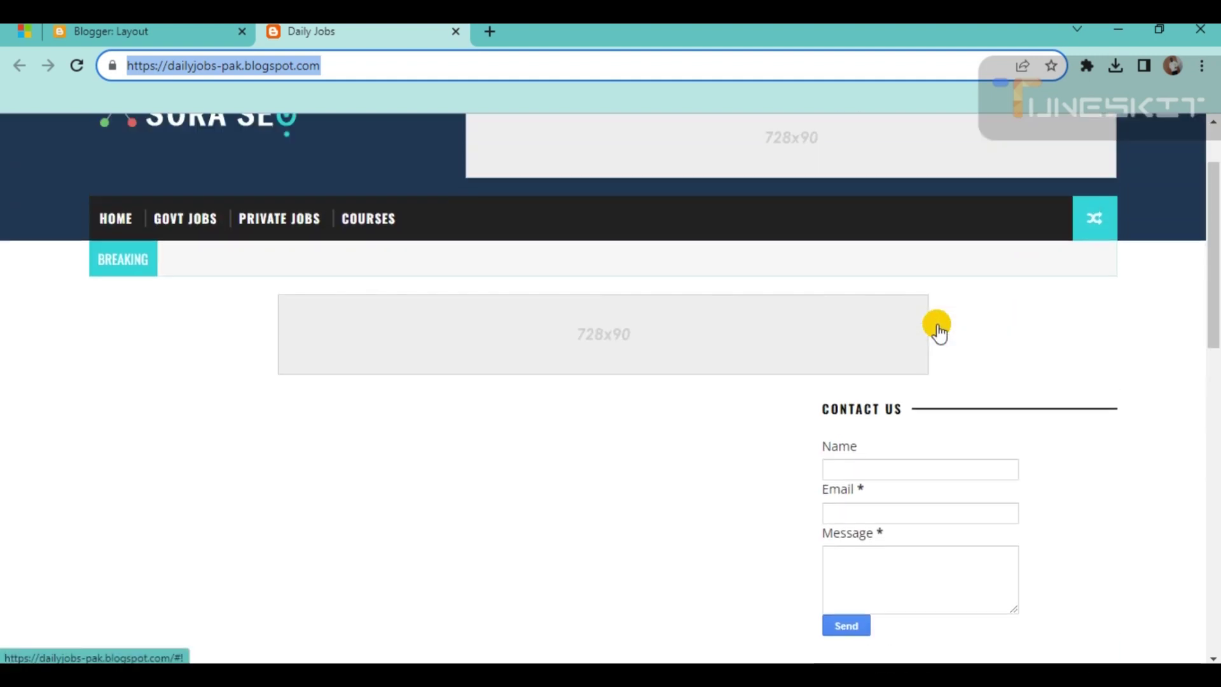
scroll(937, 328, "up", 1)
scroll(938, 328, "down", 3)
left_click(159, 28)
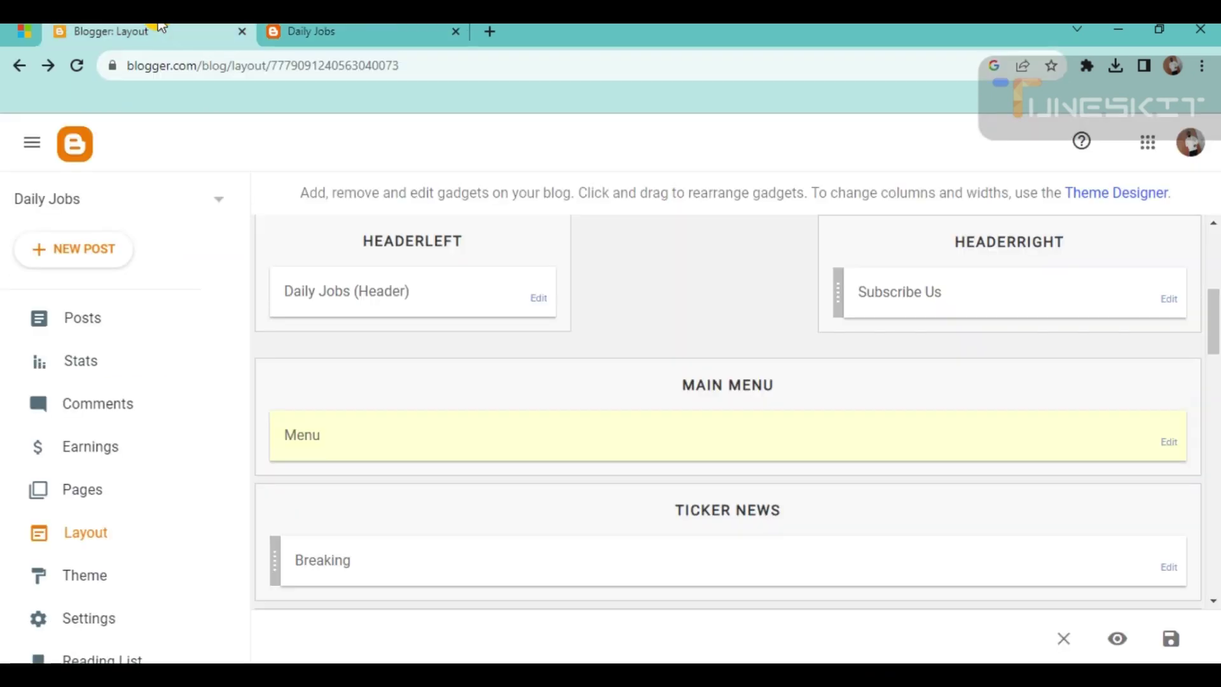
scroll(540, 407, "down", 1)
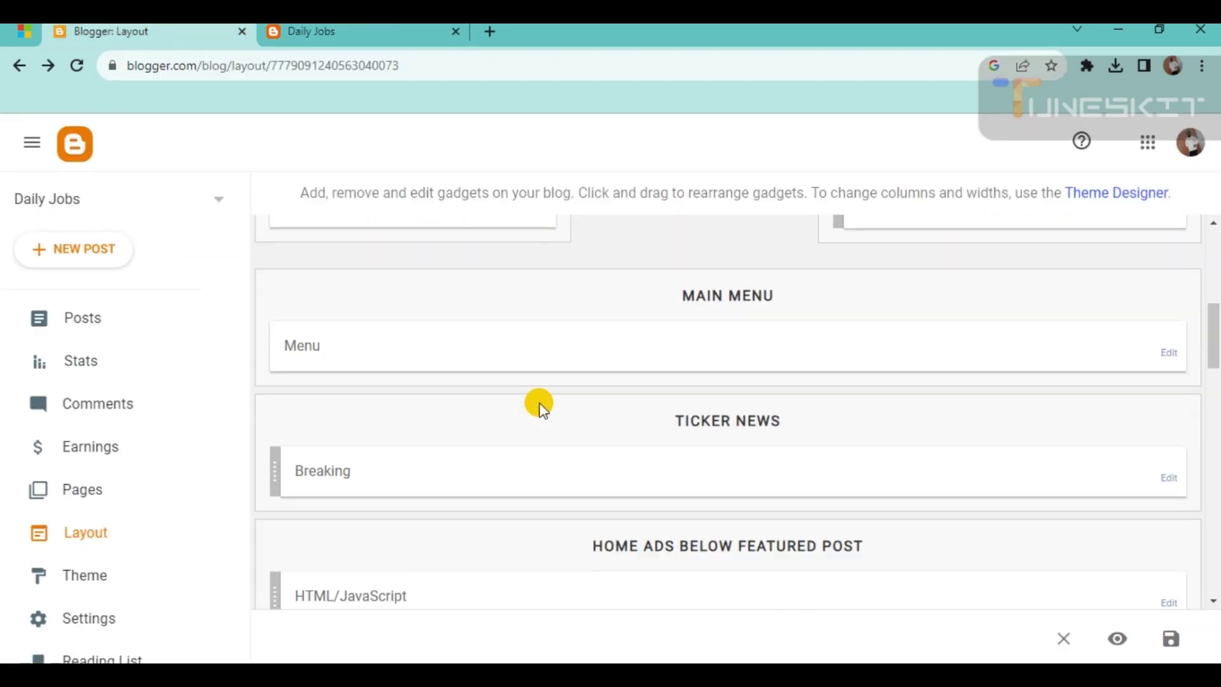
scroll(540, 407, "down", 3)
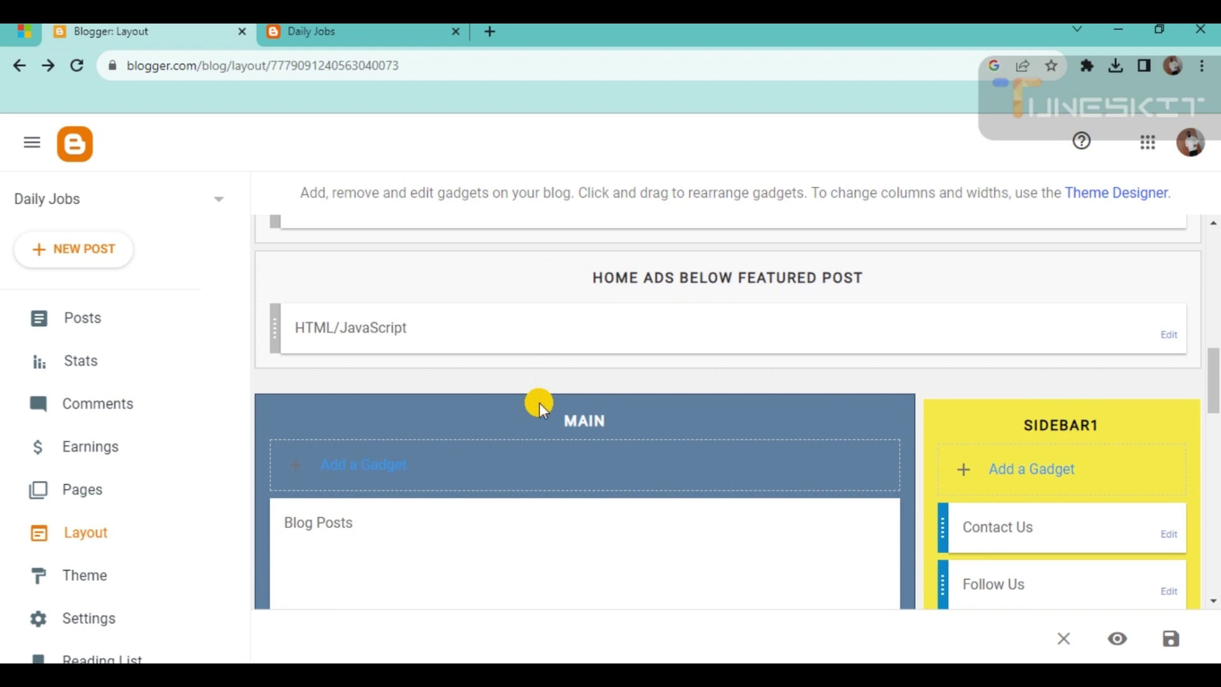
scroll(539, 402, "down", 3)
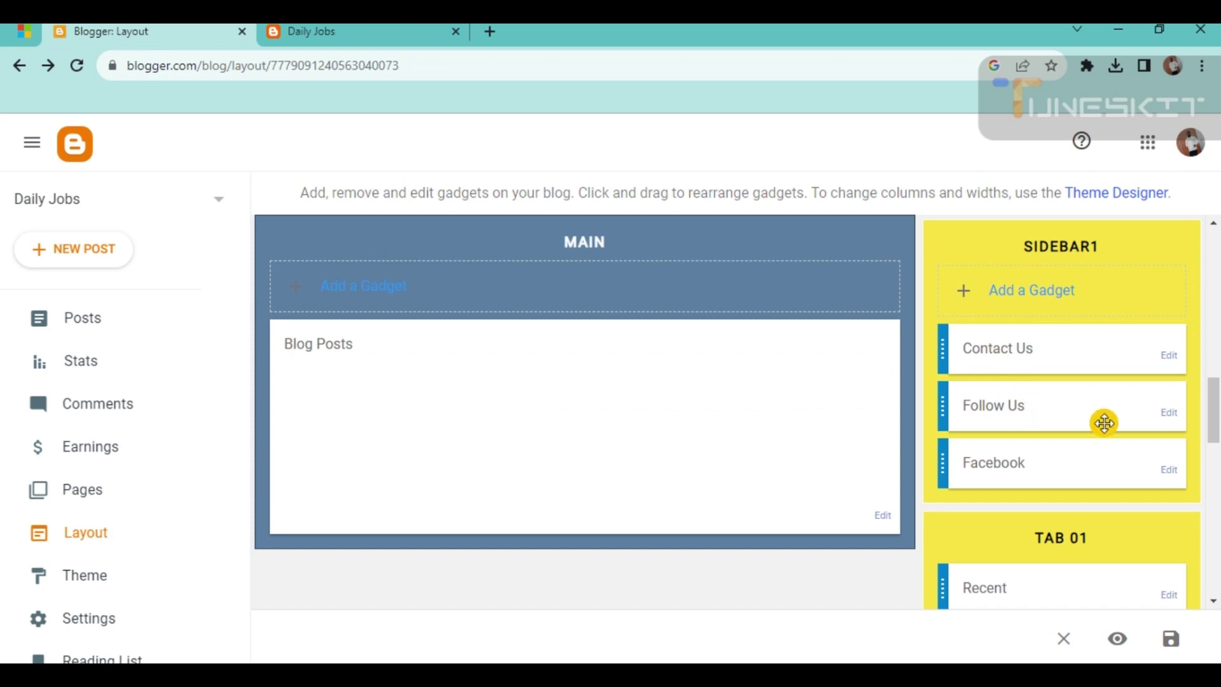
key("ctrl+Tab")
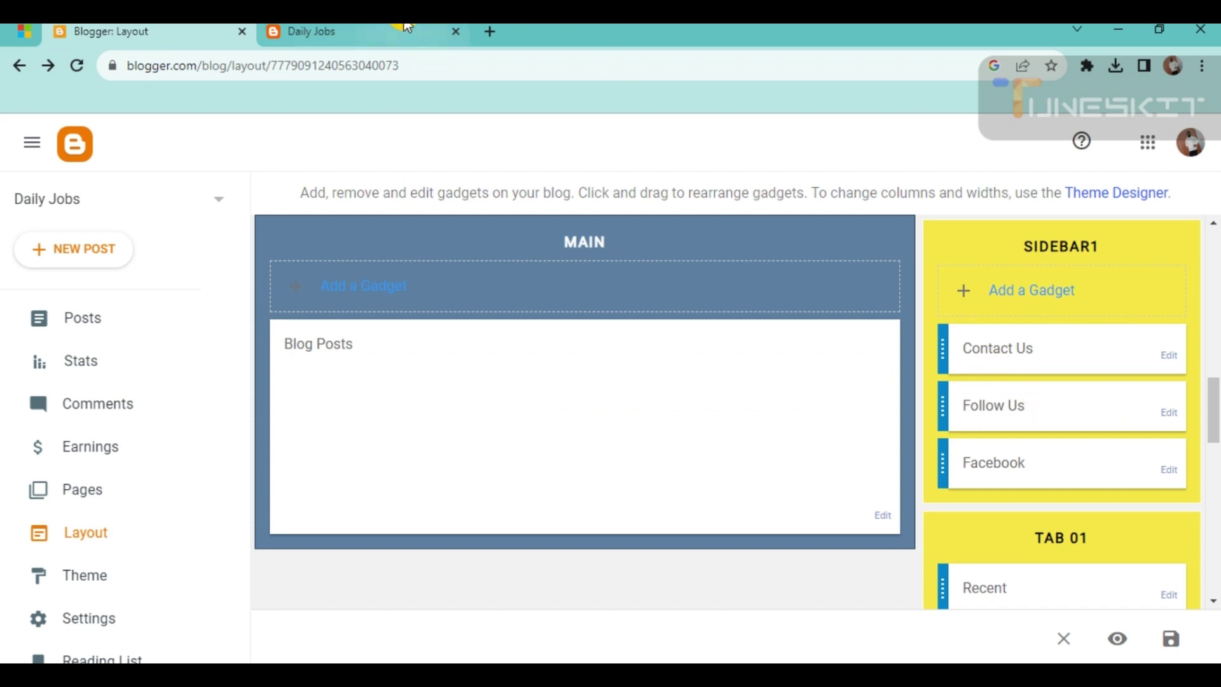
scroll(986, 197, "up", 5)
scroll(990, 201, "down", 5)
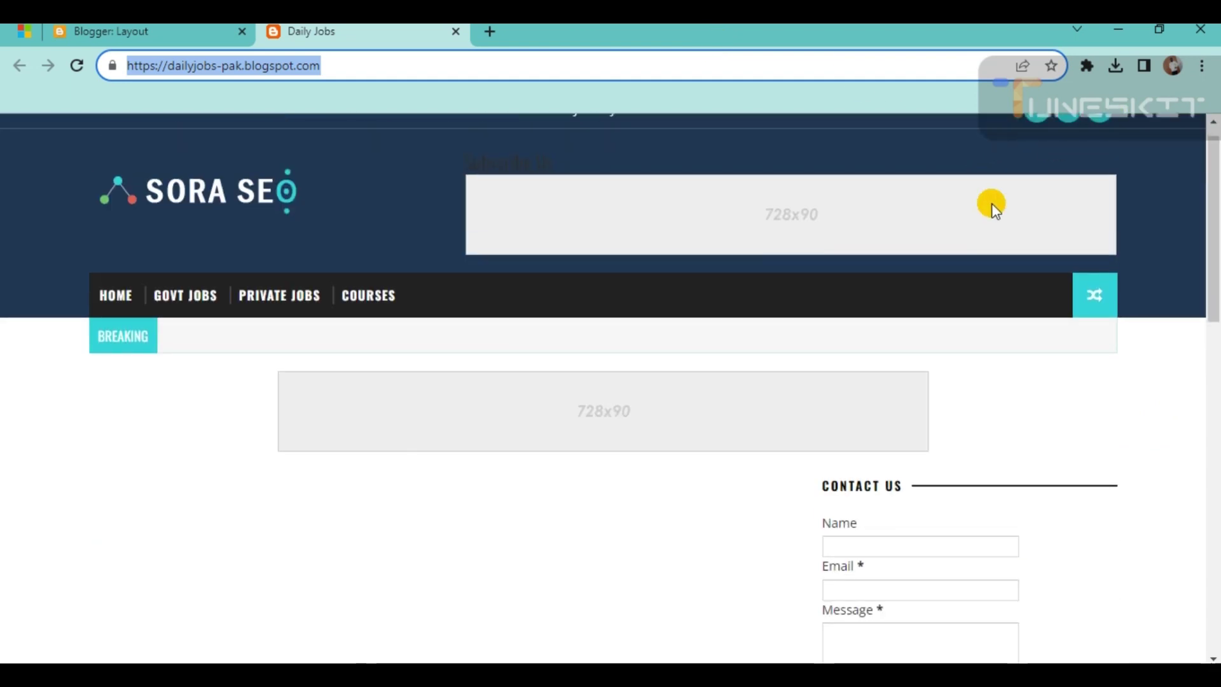
scroll(921, 421, "down", 2)
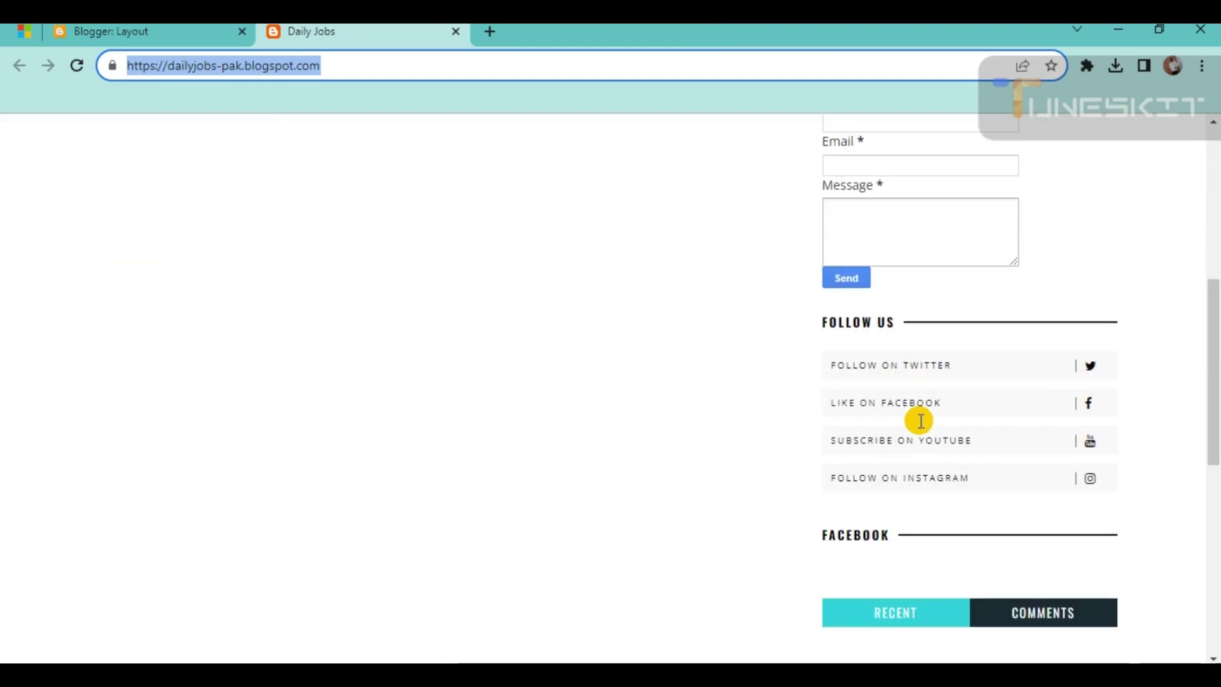
Step: Return to the Blogger layout and remove the Follow Us gadget from Sidebar1
key("ctrl+shift+Tab")
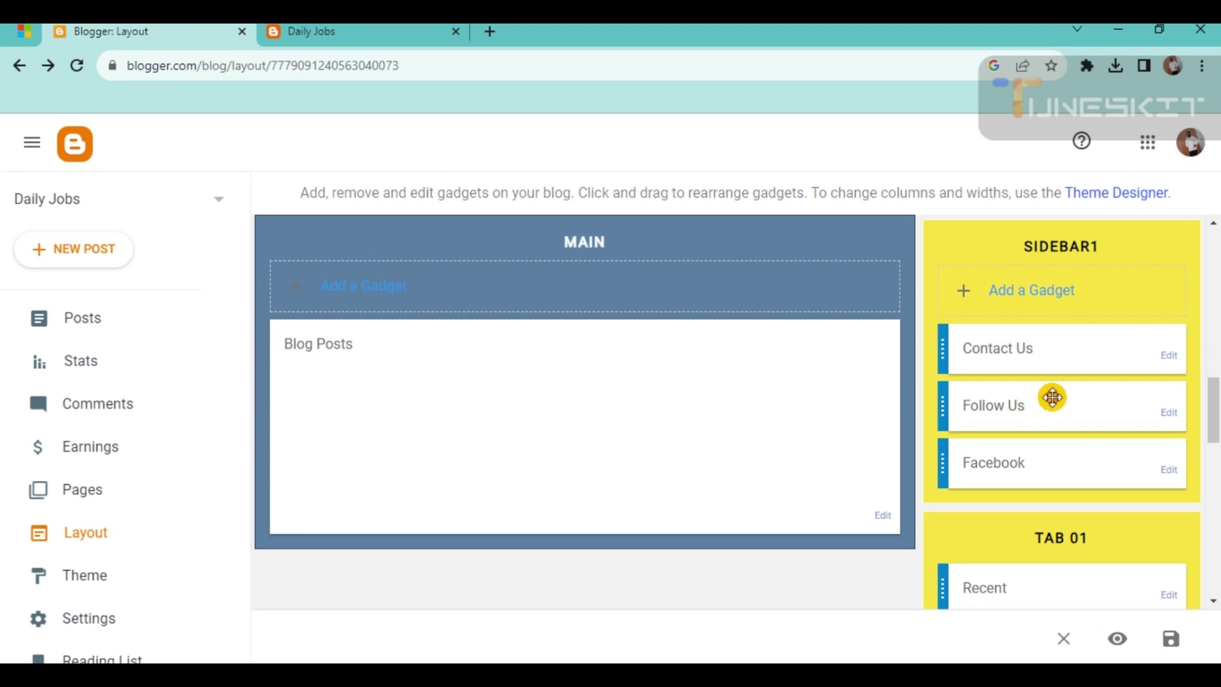
left_click(1170, 414)
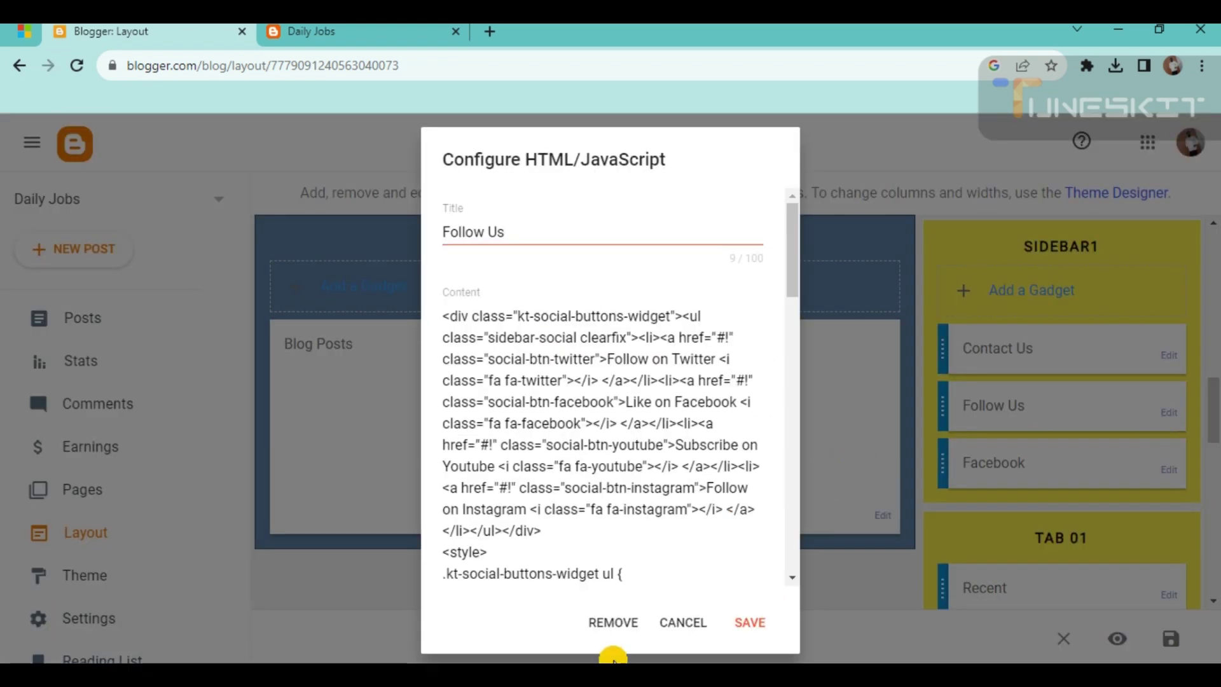
left_click(614, 623)
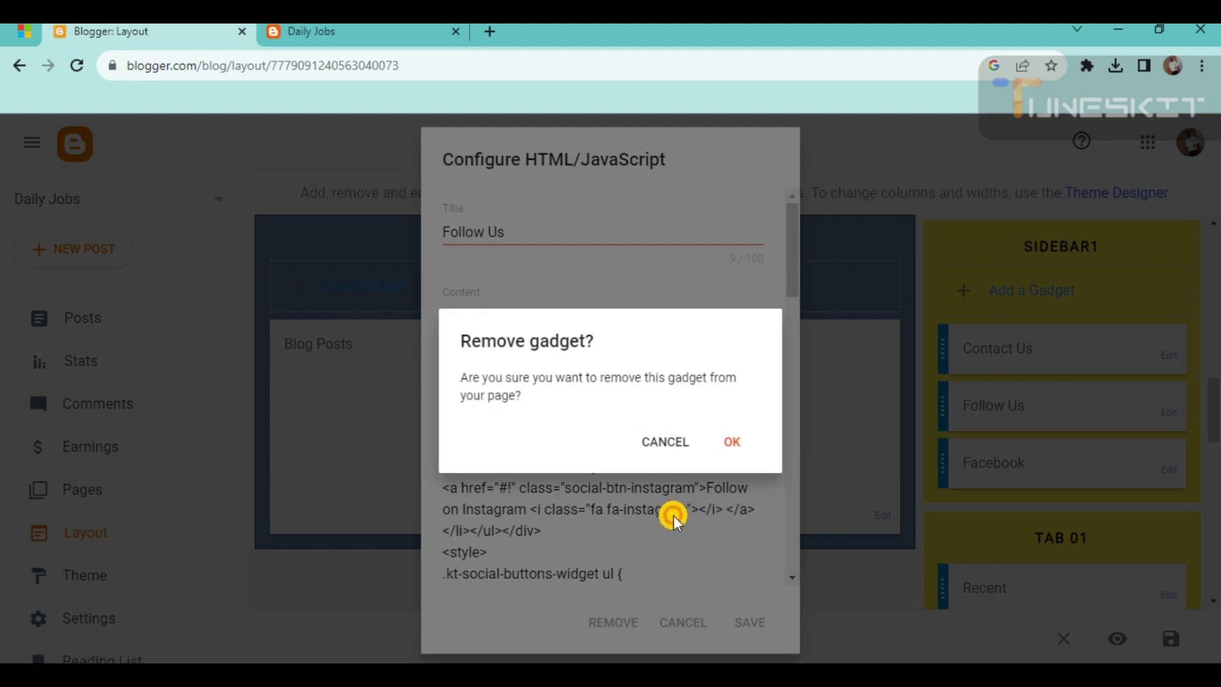
left_click(719, 439)
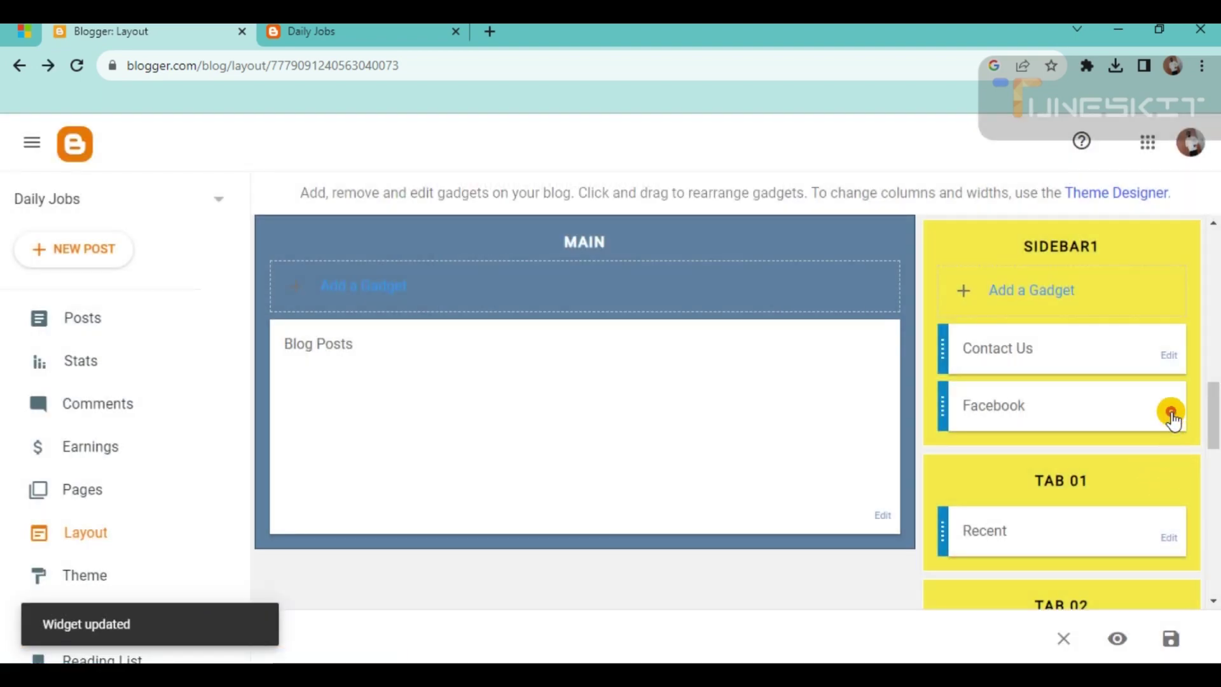
Step: Remove the Facebook gadget from Sidebar1 and save the layout
left_click(1170, 413)
left_click(610, 559)
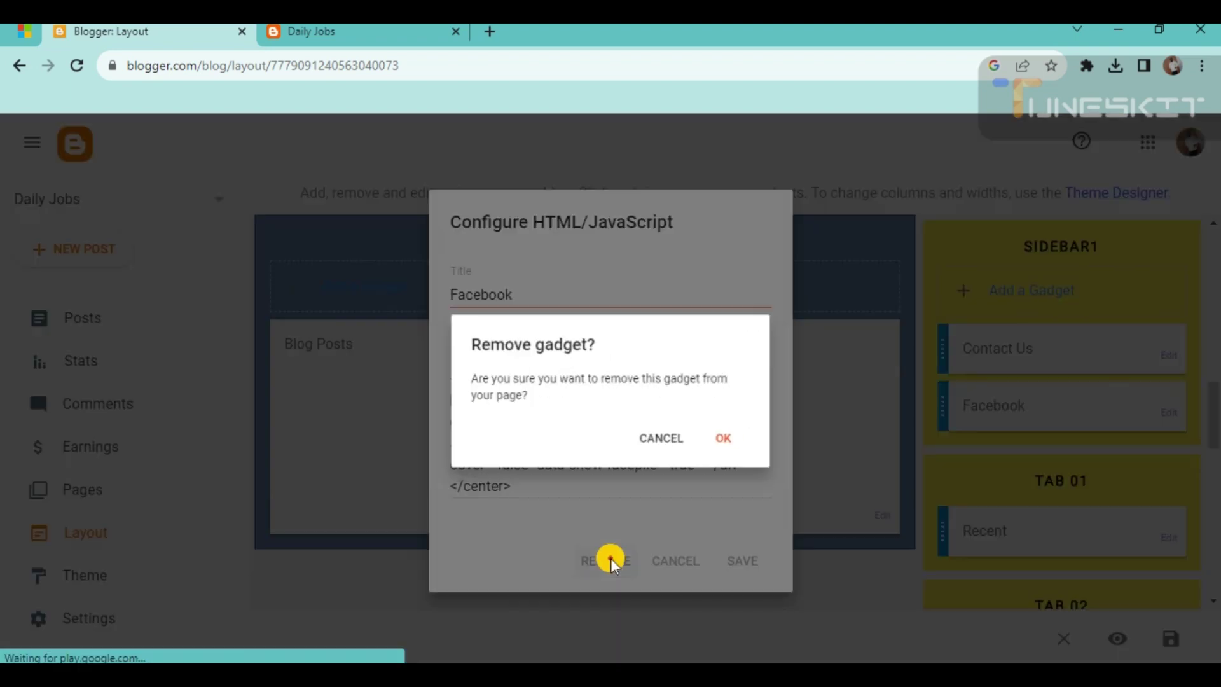
left_click(725, 439)
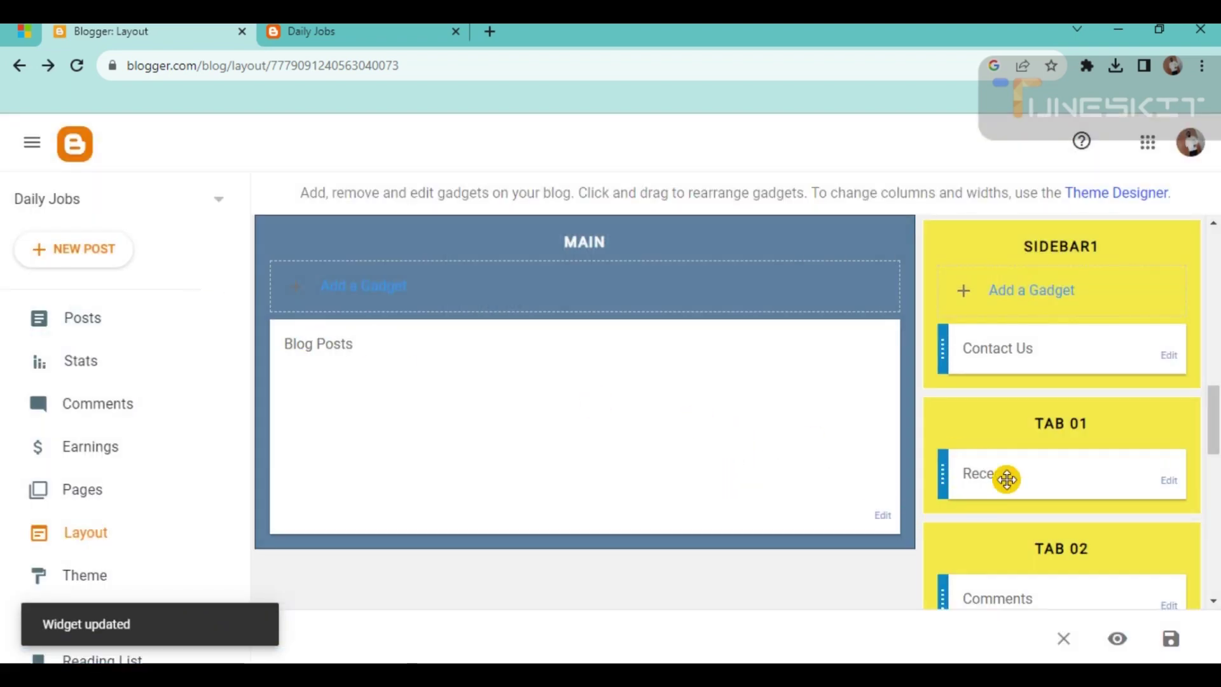
left_click(1172, 640)
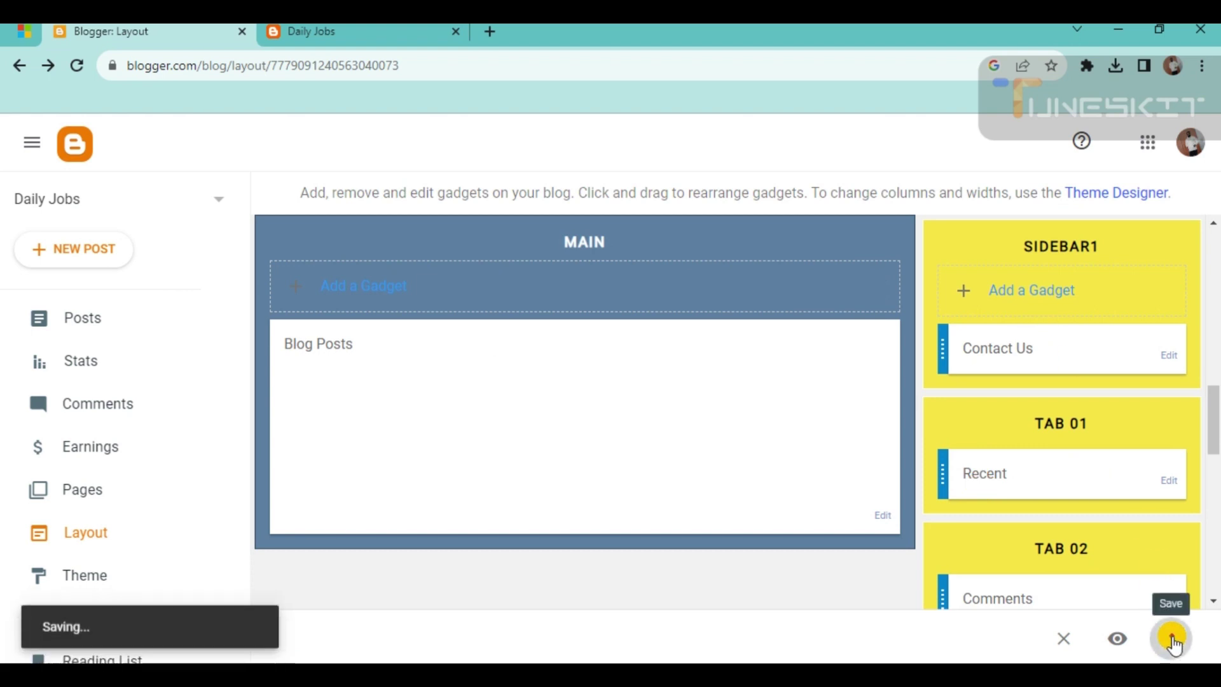
Step: Reload the Daily Jobs blog page and examine its header, sidebar and footer sections
left_click(420, 35)
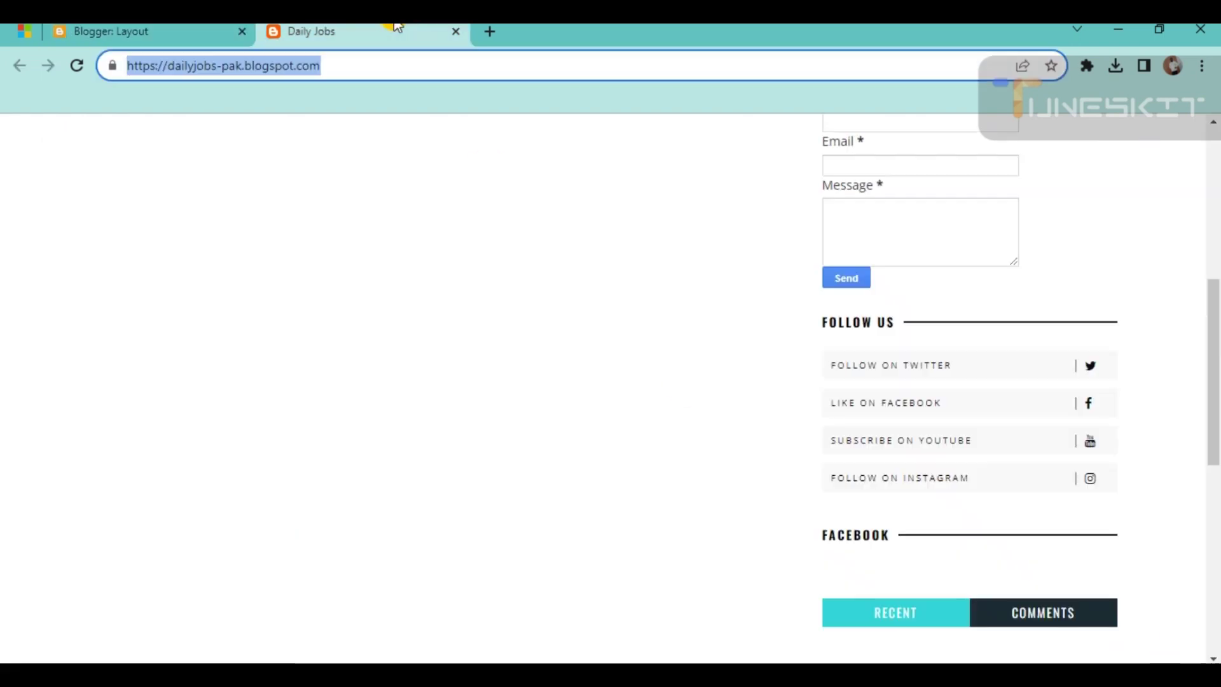
left_click(73, 65)
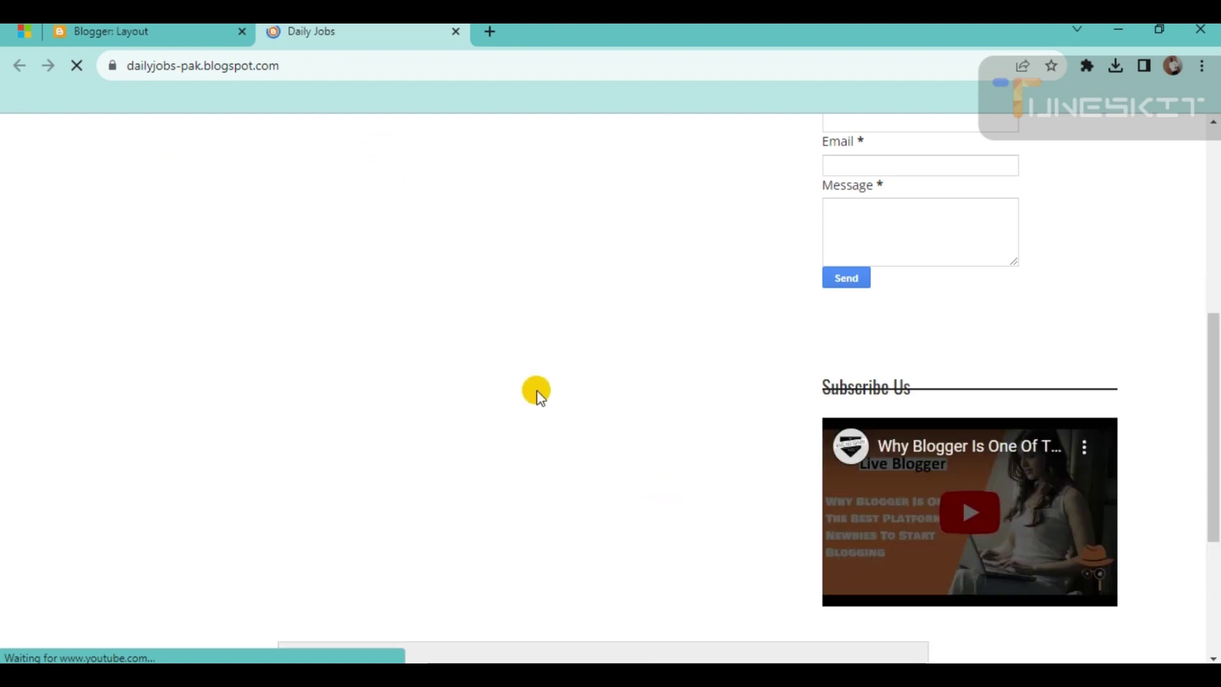
scroll(538, 392, "up", 3)
scroll(537, 392, "up", 4)
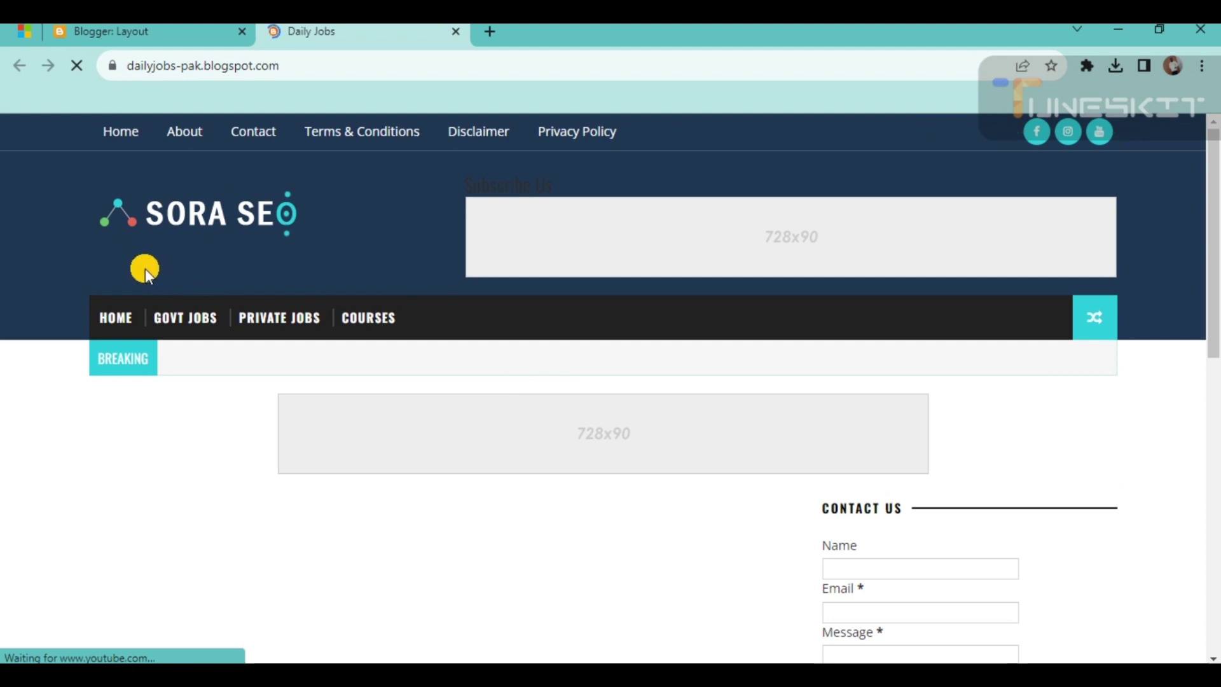
scroll(794, 283, "down", 7)
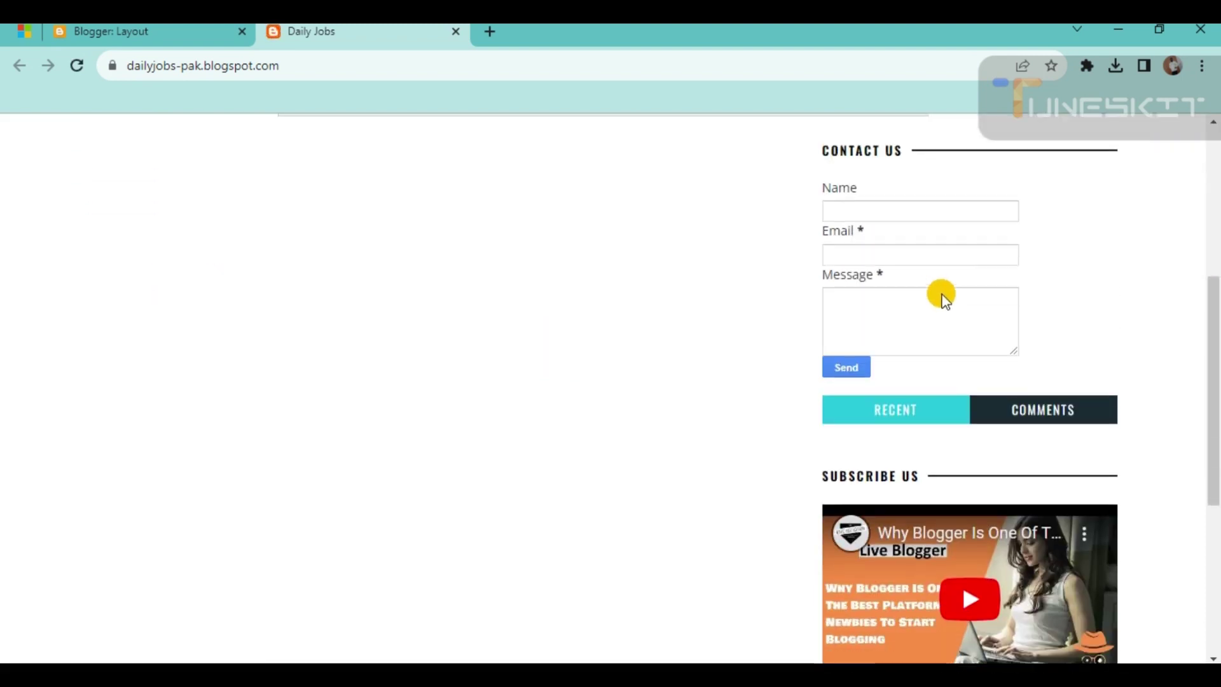
scroll(942, 292, "down", 3)
scroll(941, 293, "down", 2)
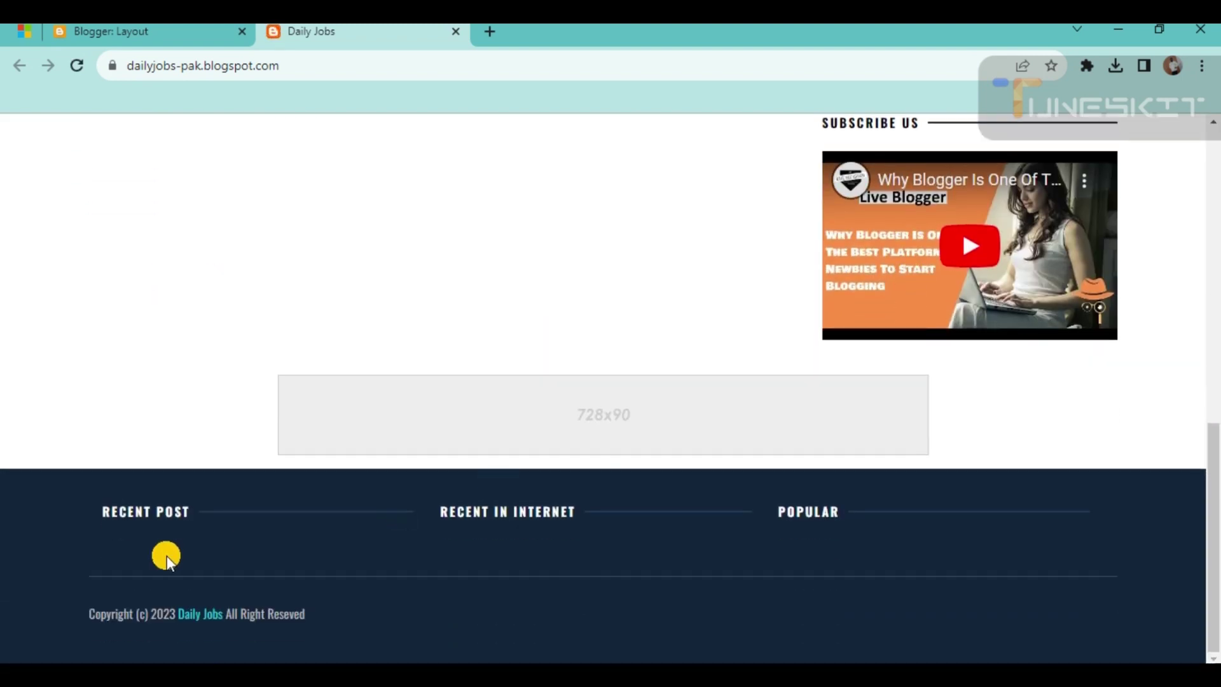
scroll(954, 352, "up", 1)
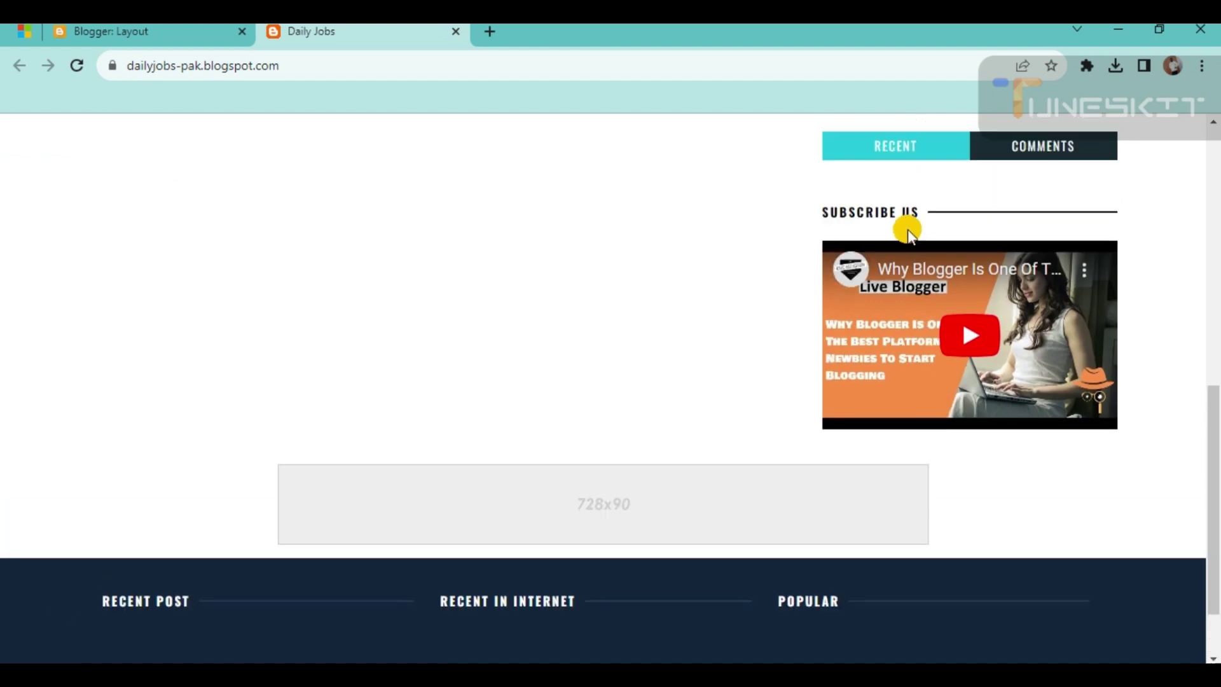
scroll(905, 281, "up", 1)
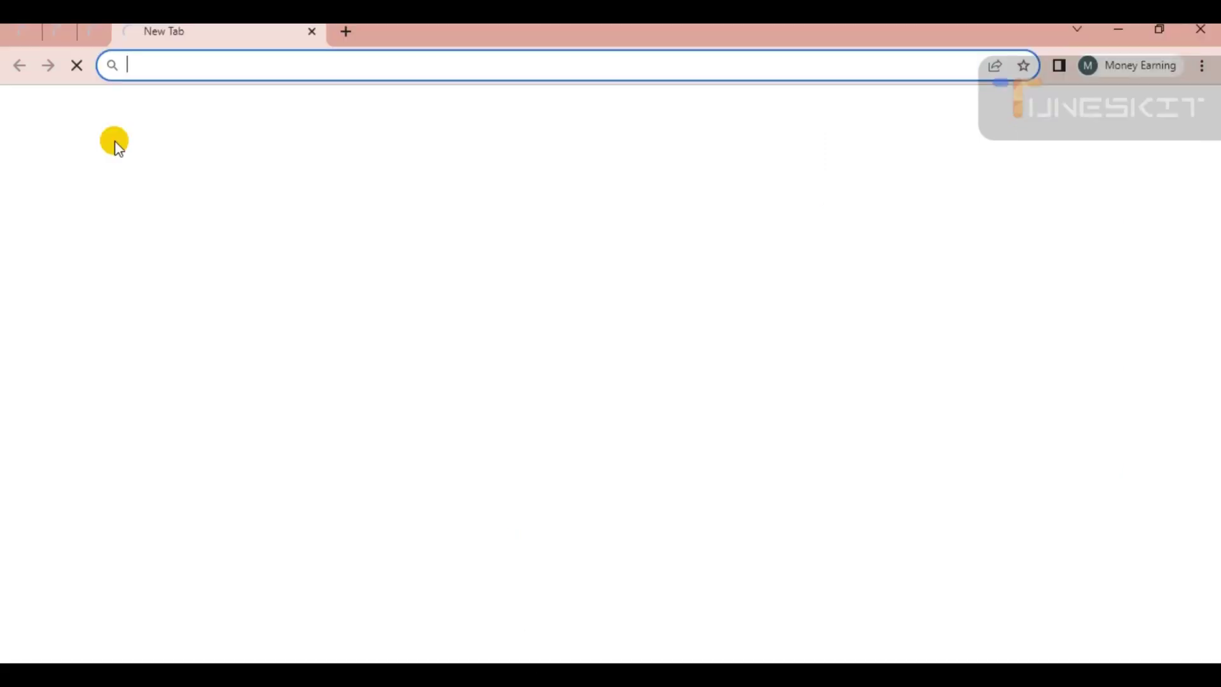
Step: Go to youtube.com in a new browser tab and open the signed-in account's own channel page
type("you")
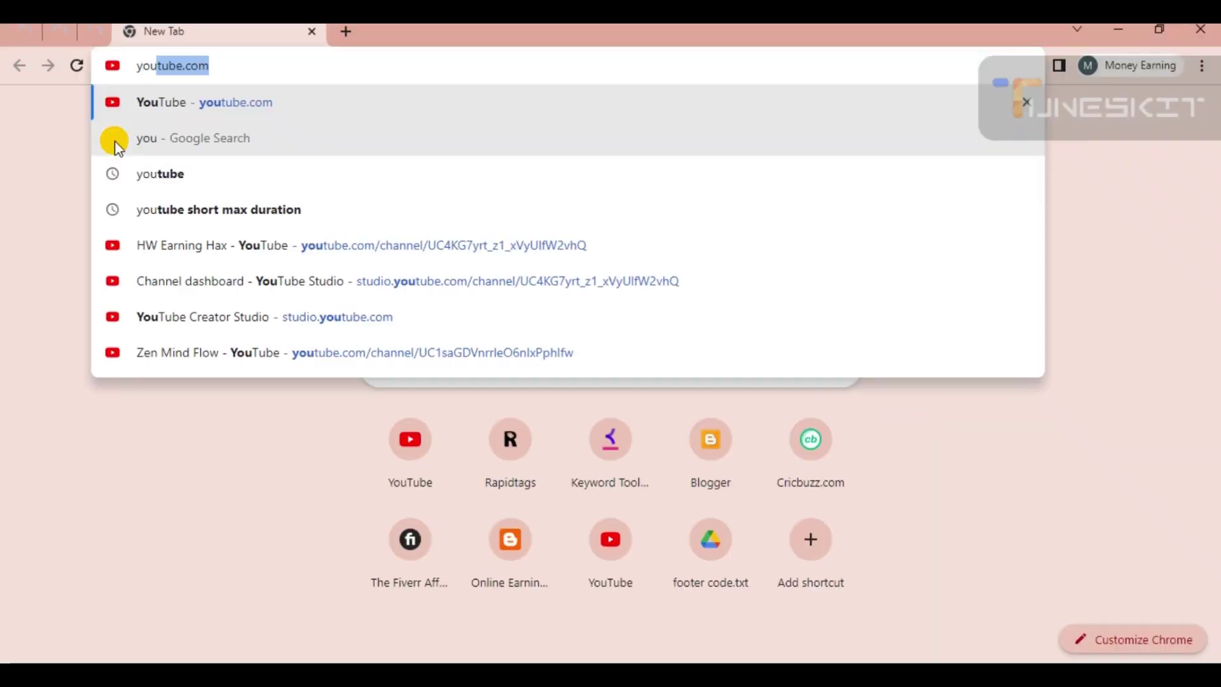
key("Return")
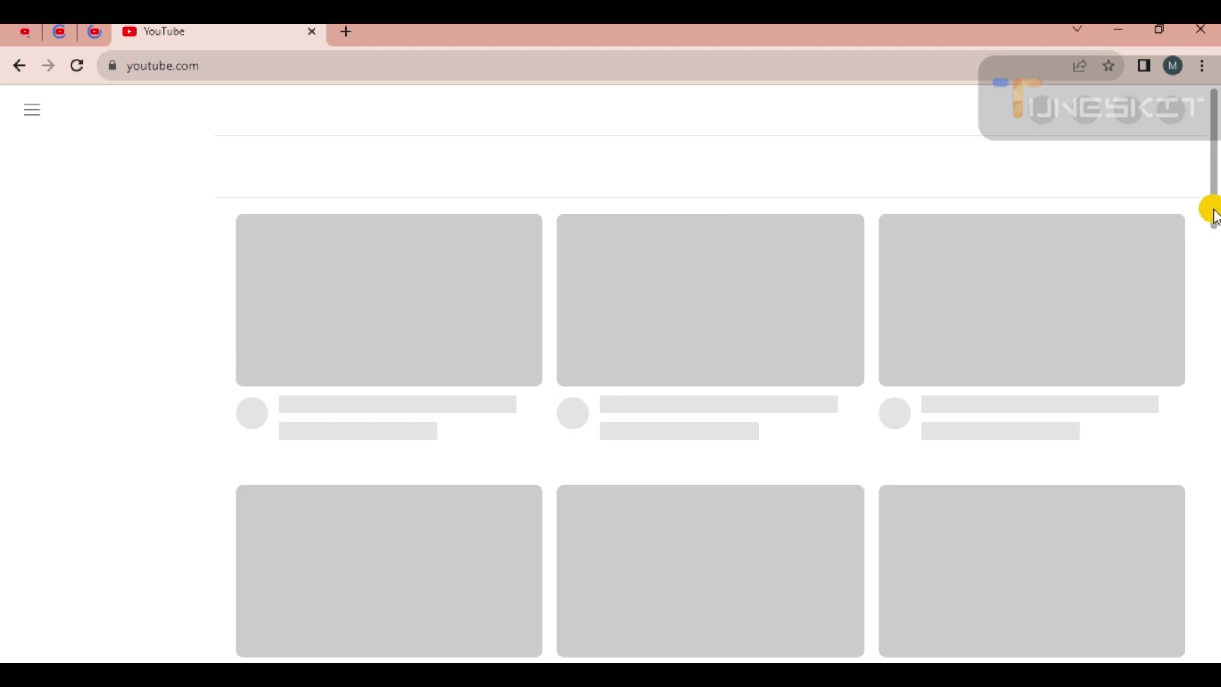
scroll(1214, 223, "down", 2)
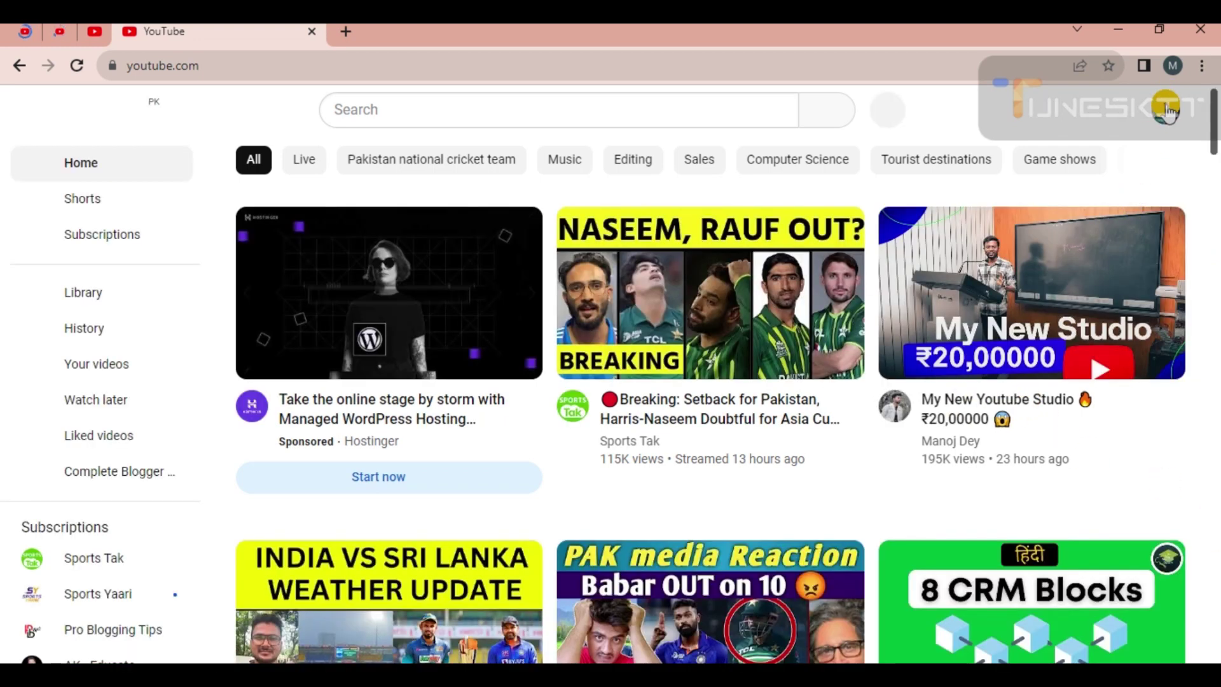
left_click(1167, 112)
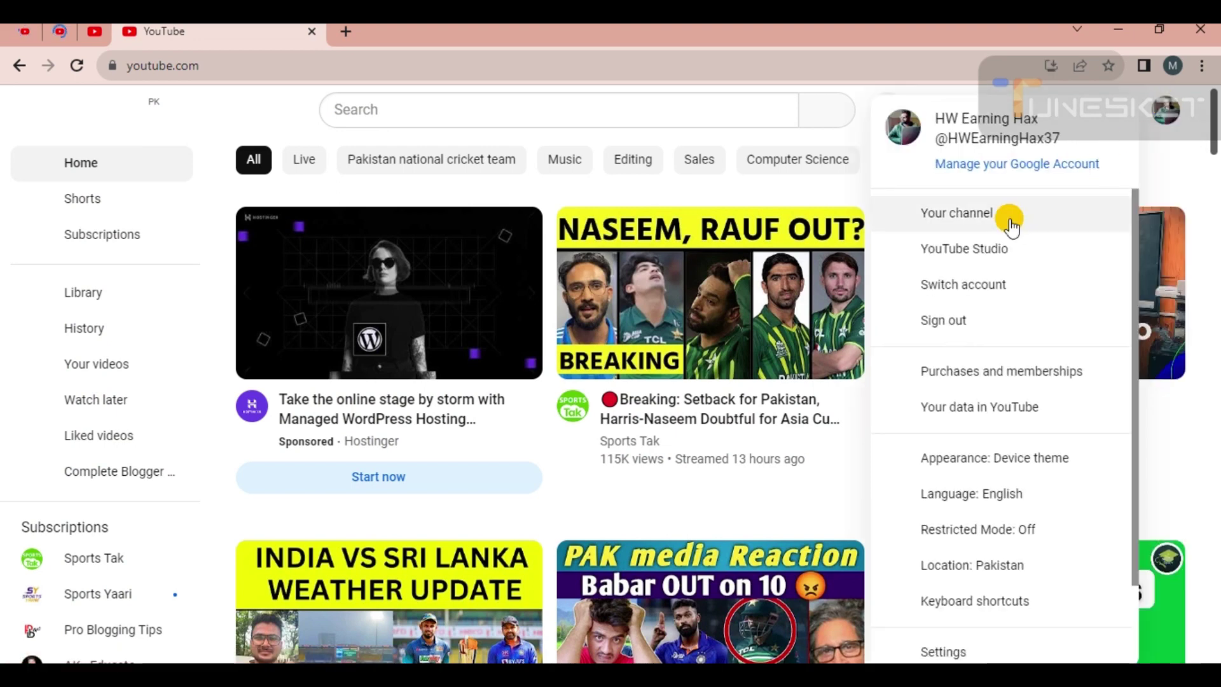
left_click(946, 216)
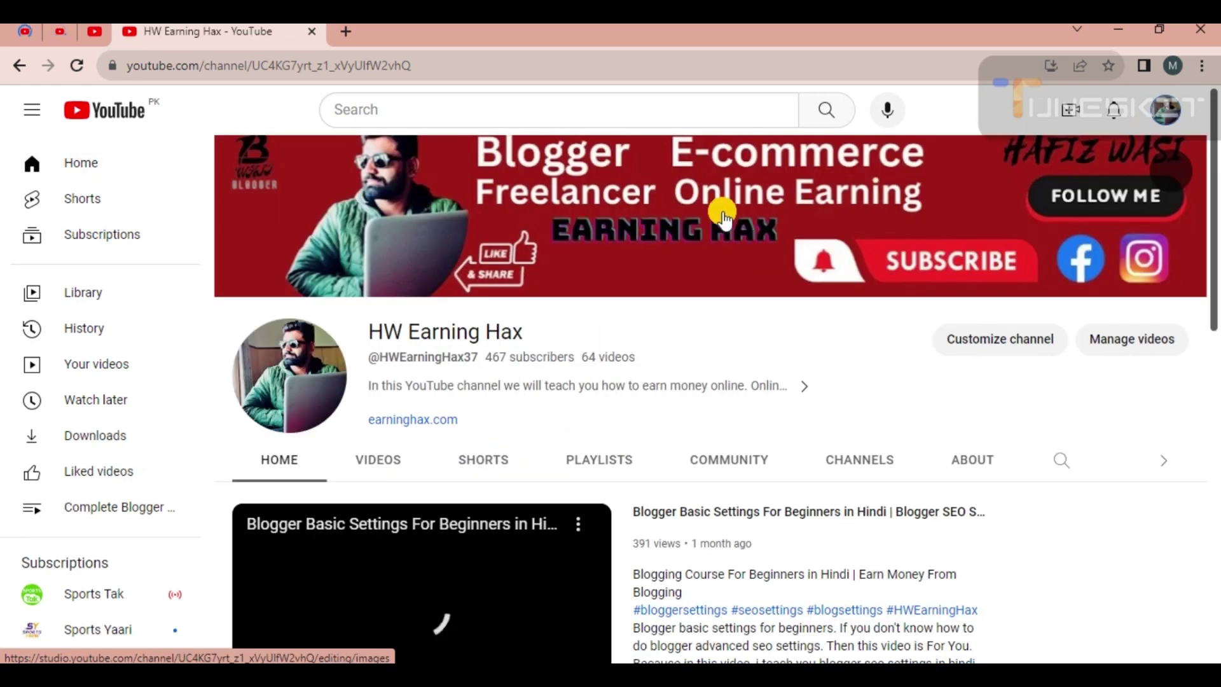
Step: Open the Top Professional Blogger Template (2023) video from the channel's list of videos
scroll(720, 208, "down", 8)
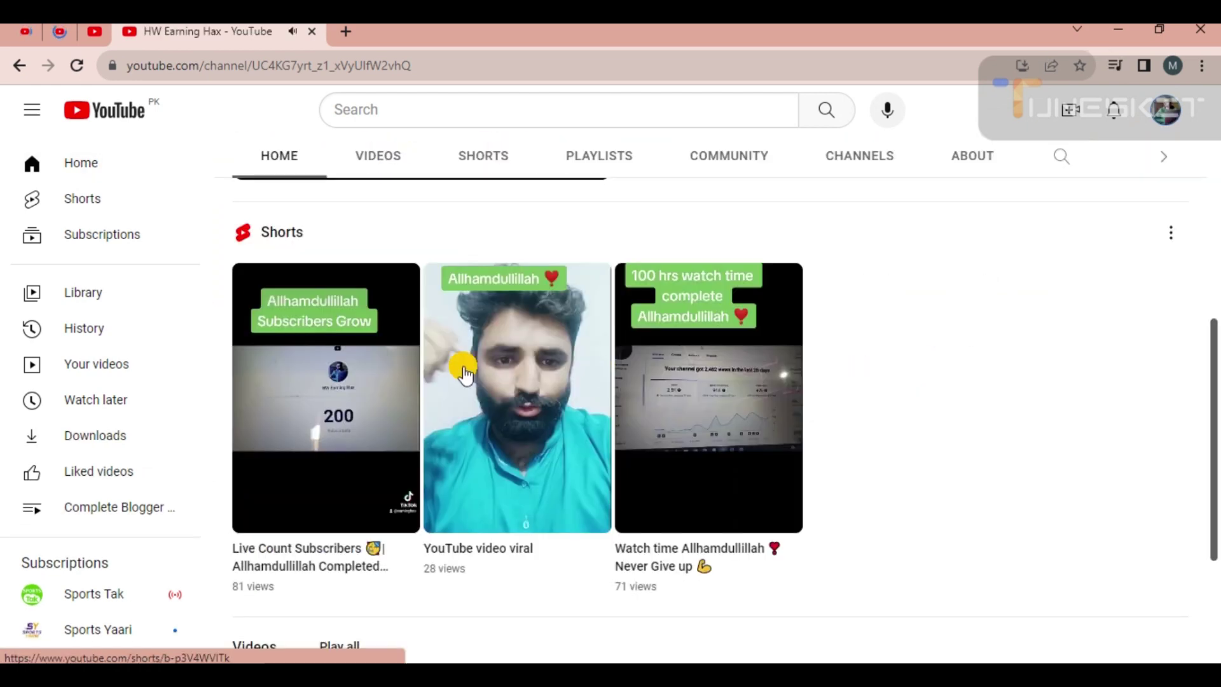
left_click(380, 158)
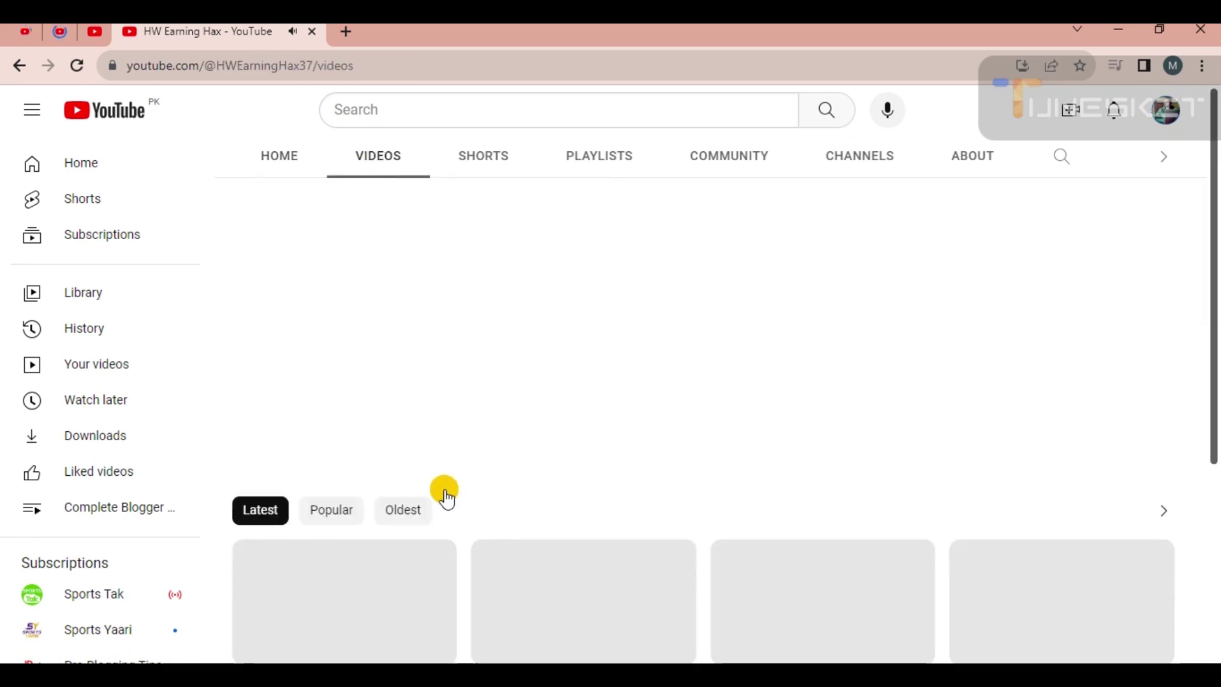
mouse_move(500, 384)
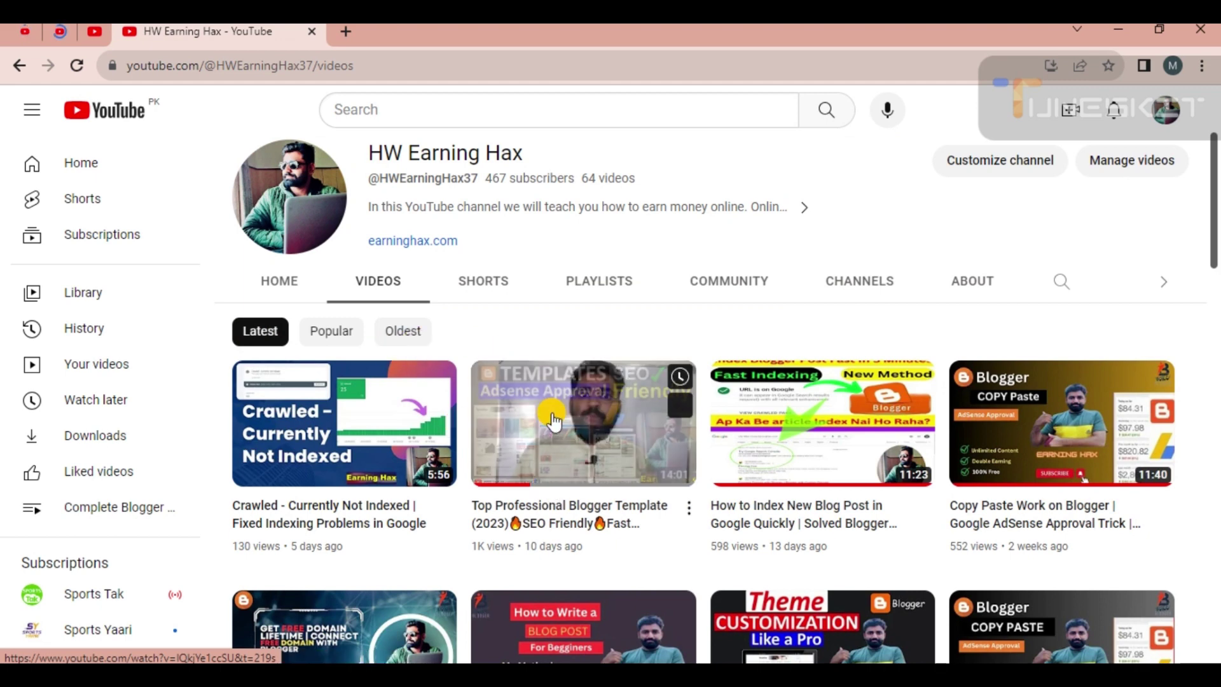
left_click(554, 421)
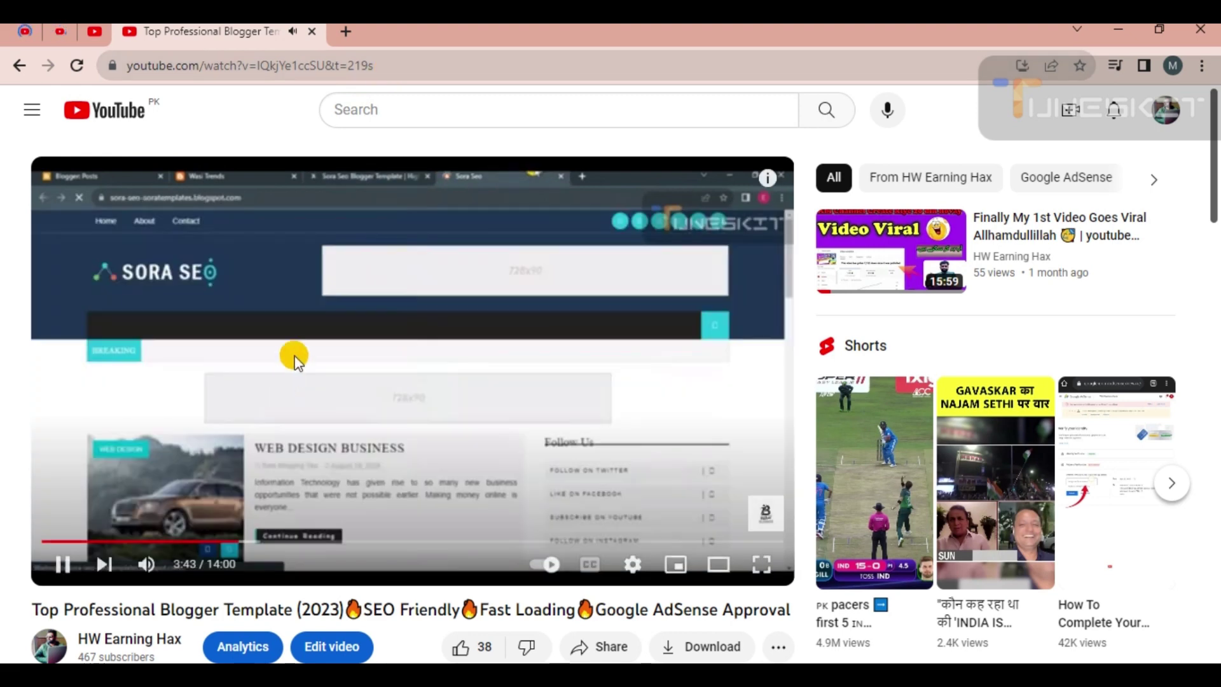
Step: Copy the URL of the opened video and pause its playback
right_click(286, 308)
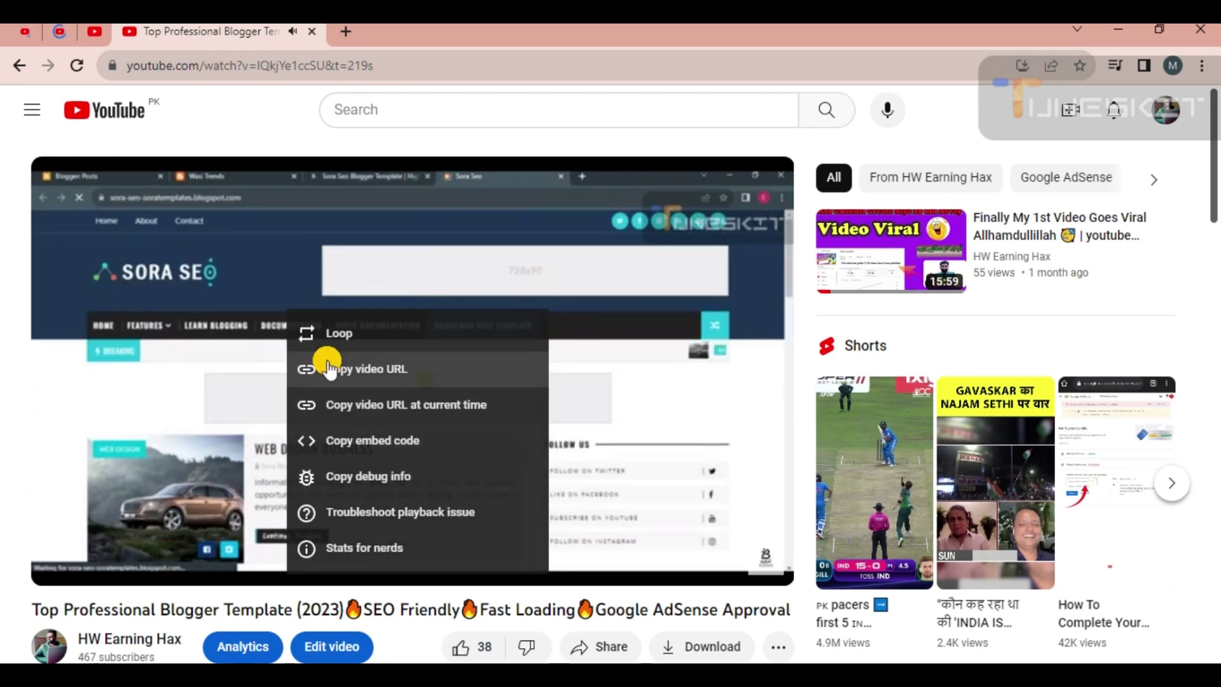
left_click(22, 581)
left_click(61, 564)
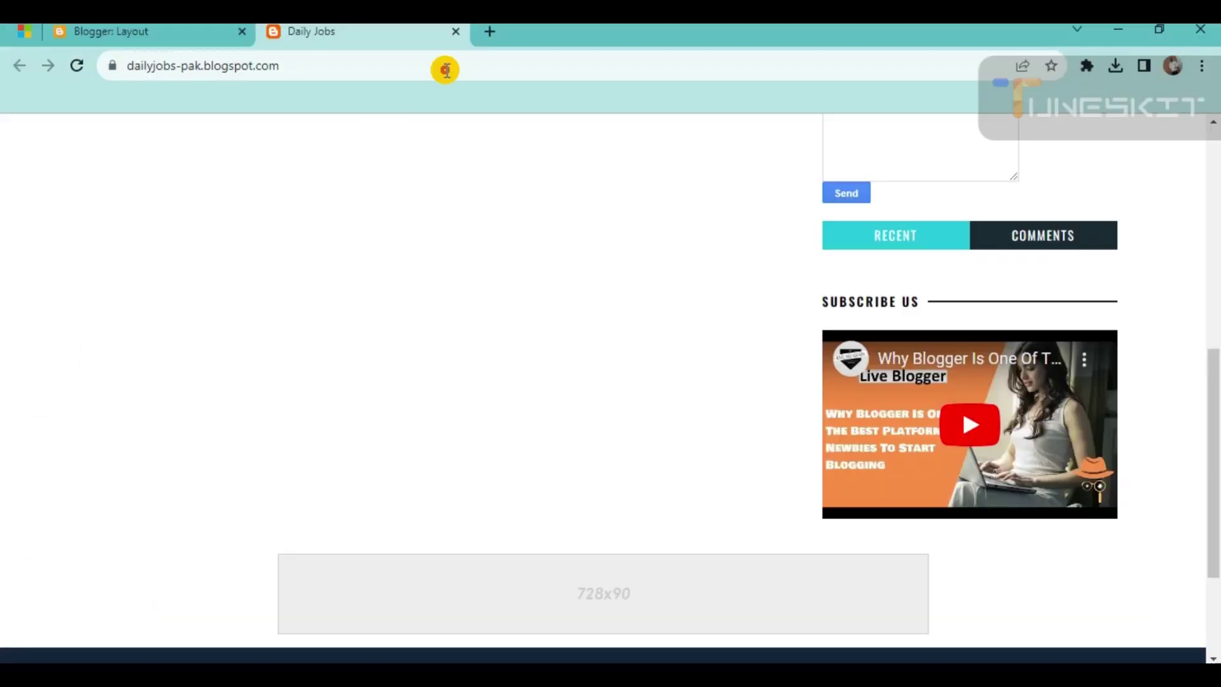
left_click(482, 32)
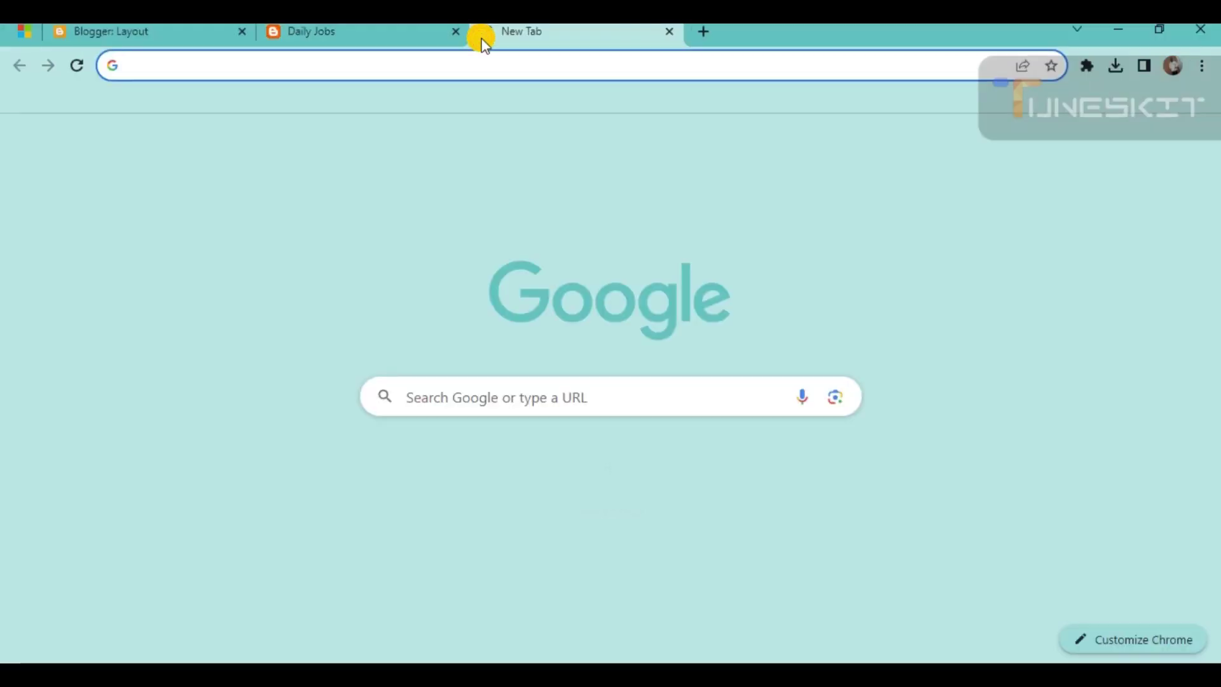
type("https://youtu.be/IQkjYe1ccSU")
key("Return")
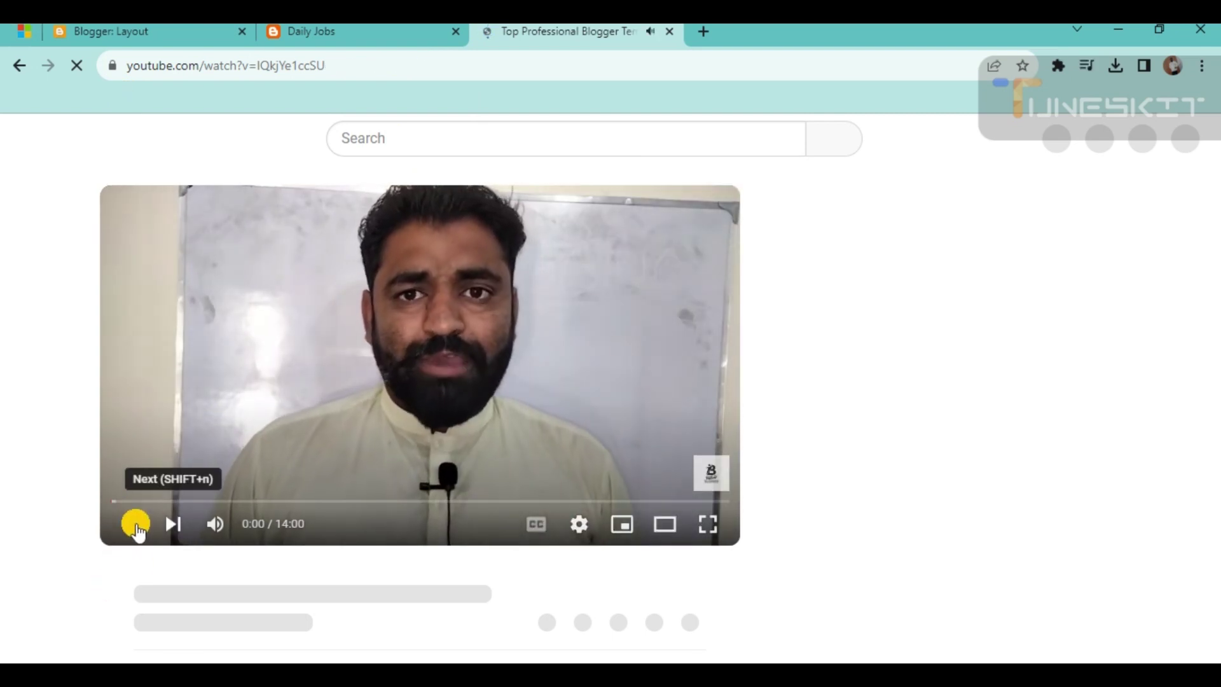
double_click(286, 66)
key("ctrl+c")
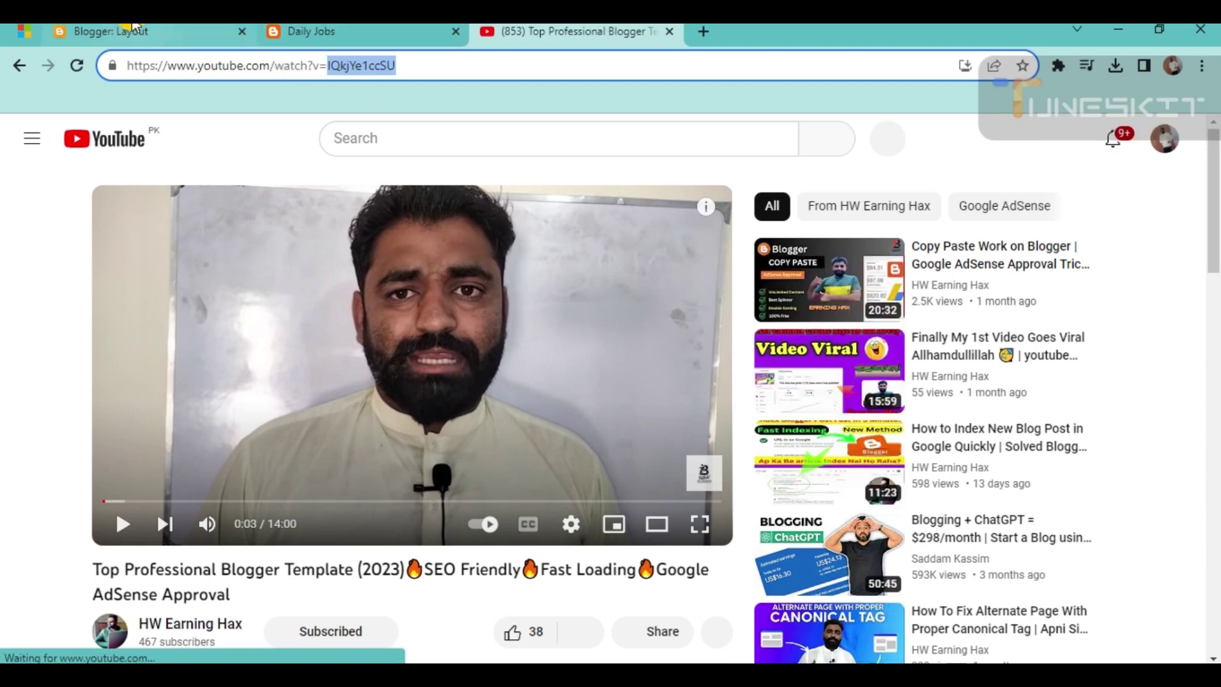
Step: Replace the video ID in the Subscribe Us gadget's YouTube embed link with IQkjYe1ccSU and save the gadget
left_click(130, 30)
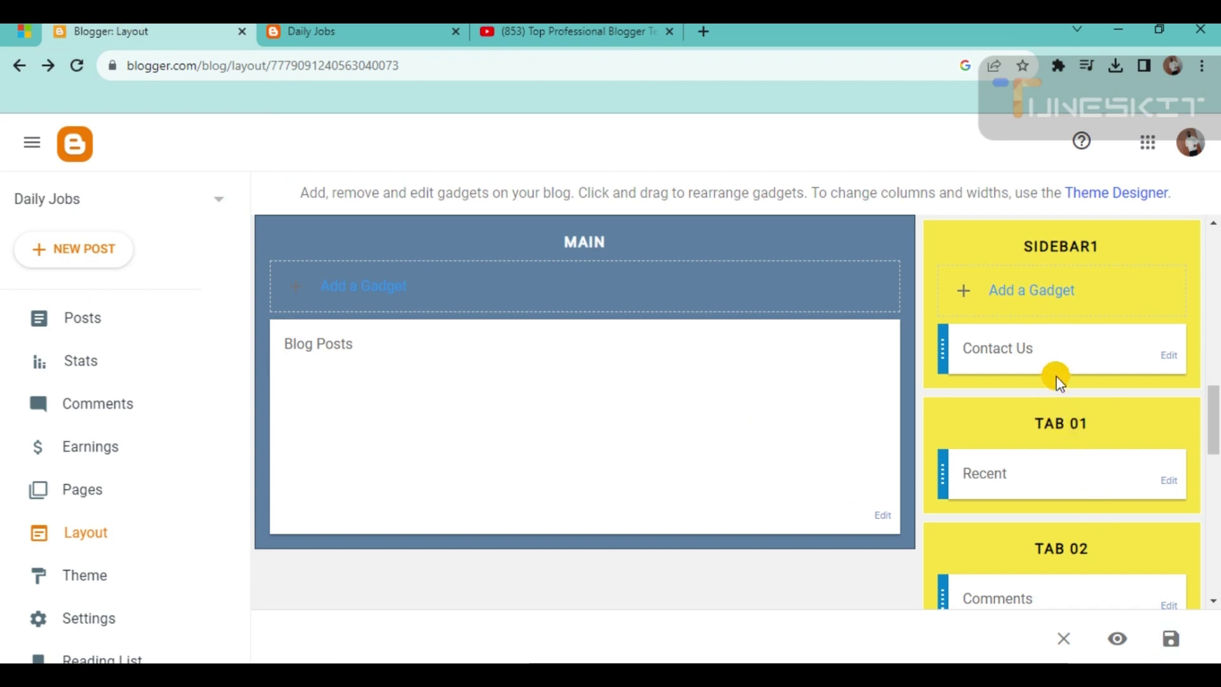
scroll(1053, 374, "down", 4)
scroll(1057, 369, "down", 2)
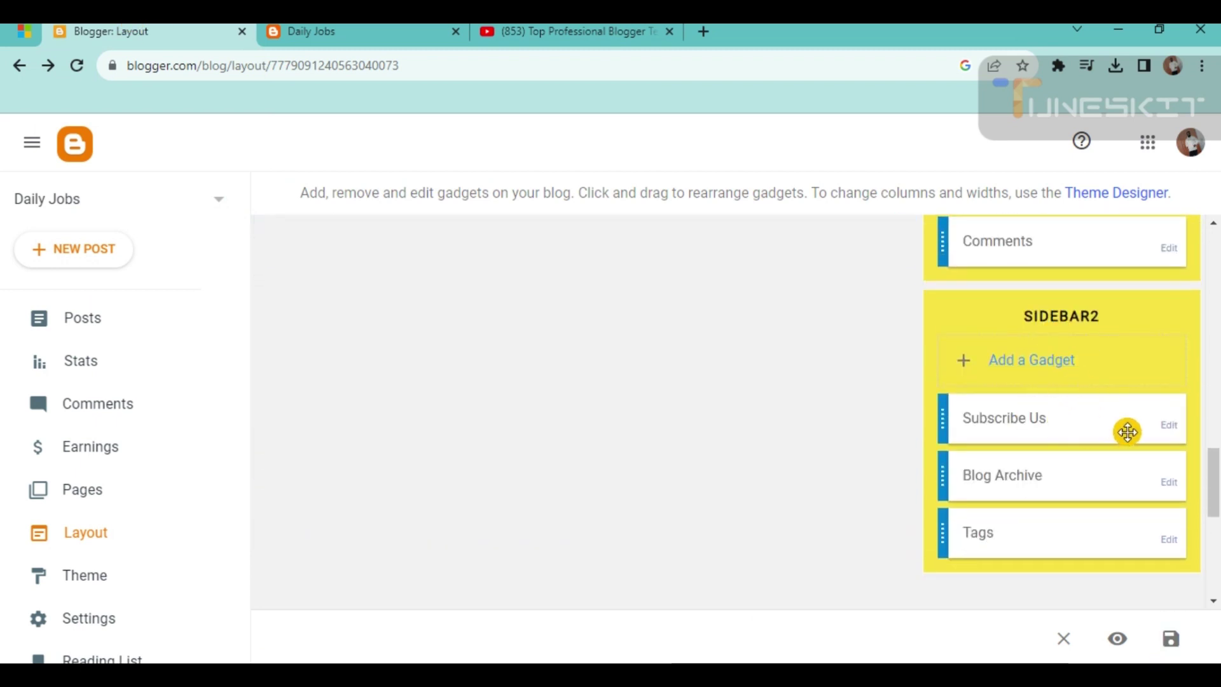
left_click(1166, 426)
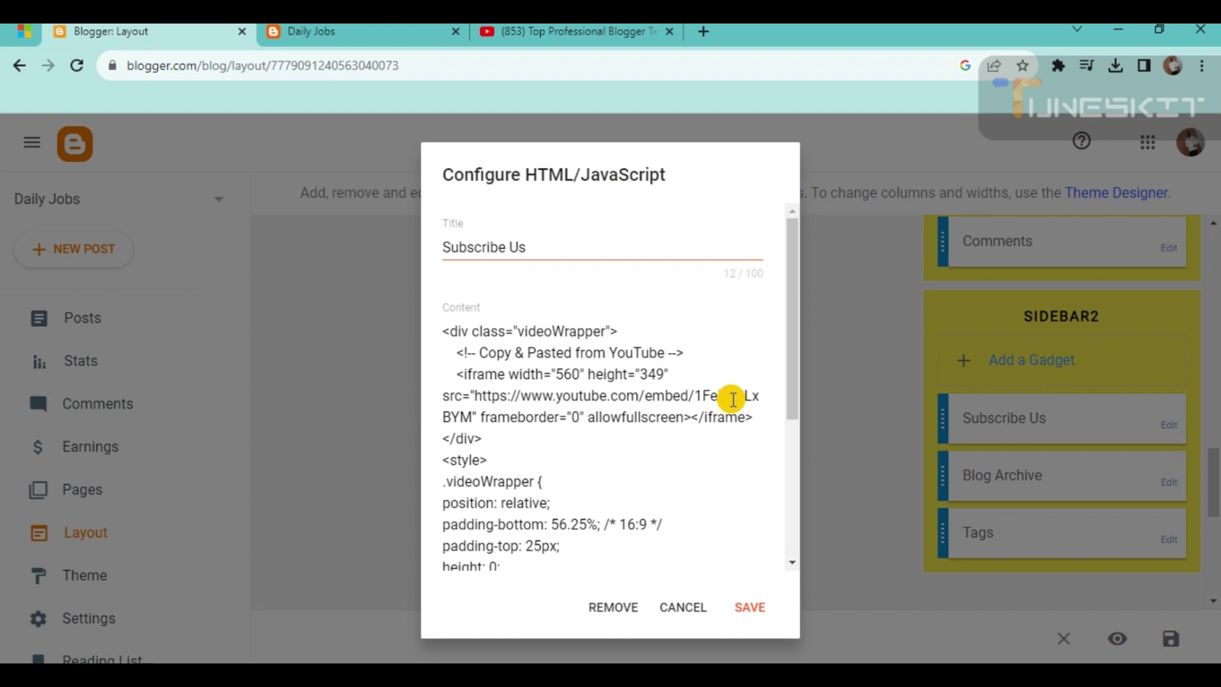
double_click(733, 400)
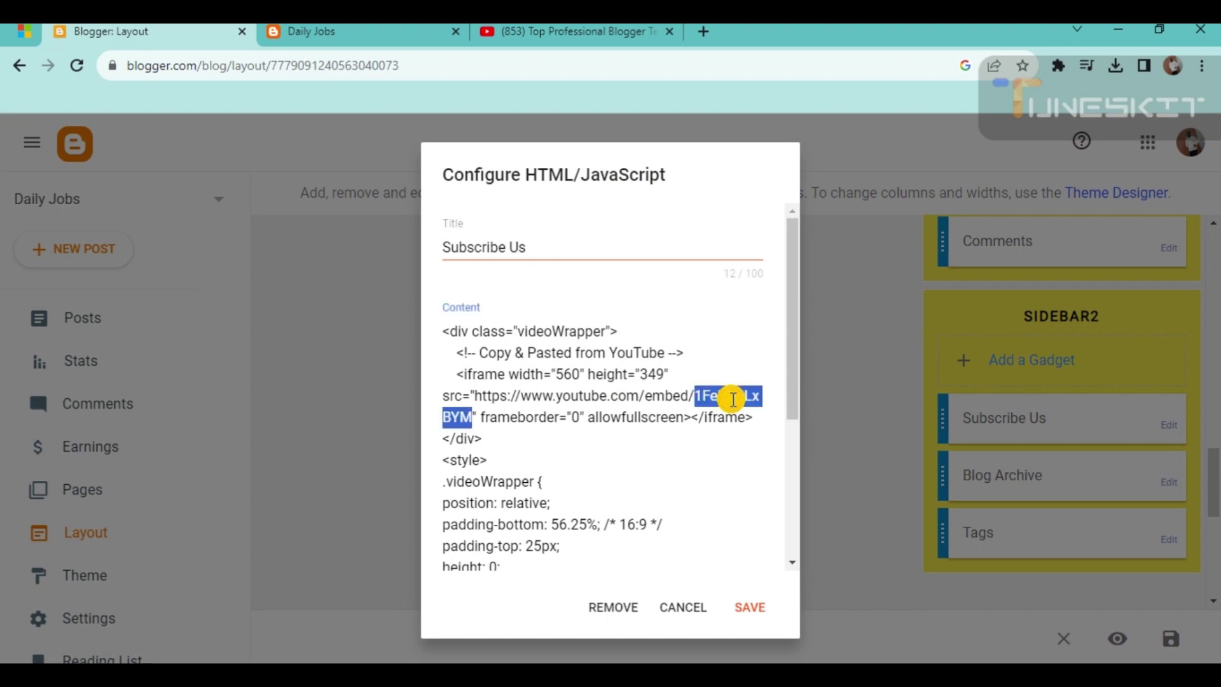
key("ctrl+v")
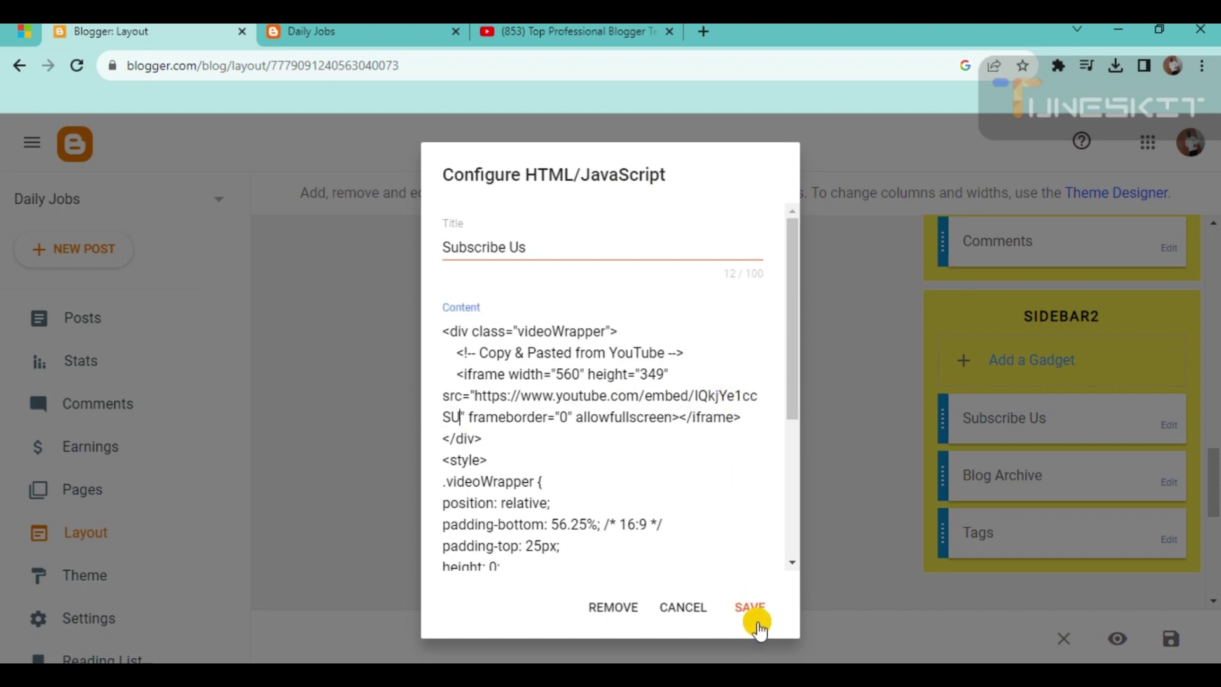
left_click(757, 611)
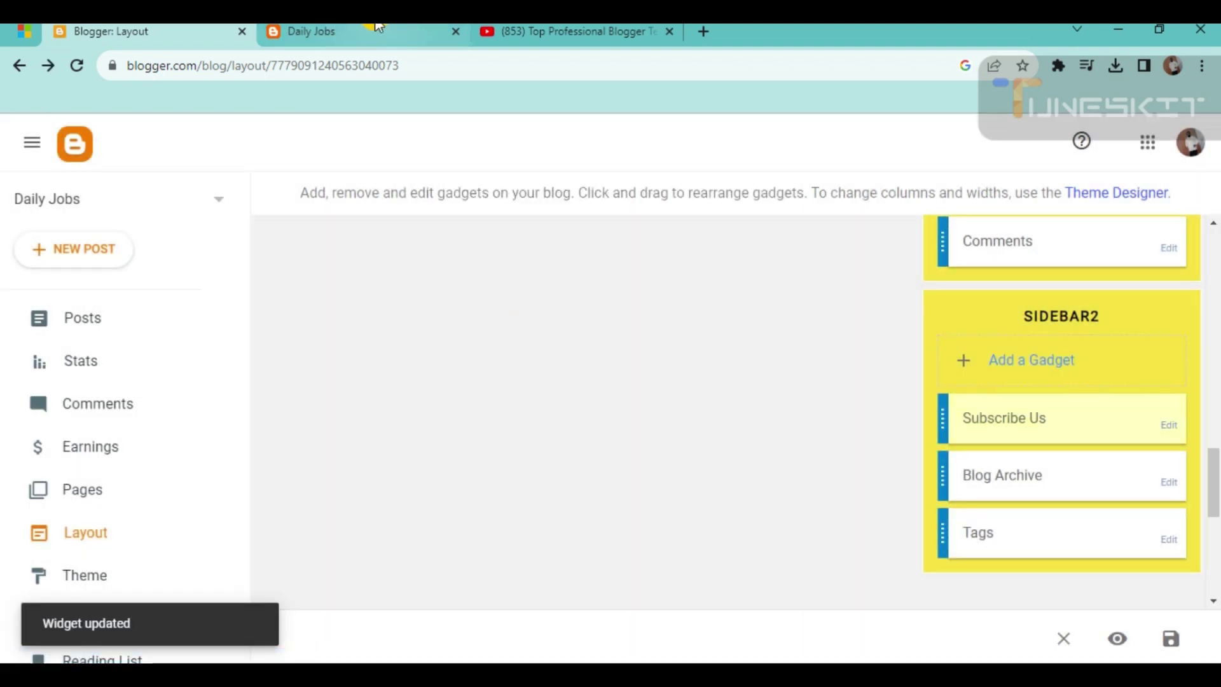
Step: Reload the Daily Jobs blog page and check the Subscribe Us video, header, sidebar and footer
left_click(376, 28)
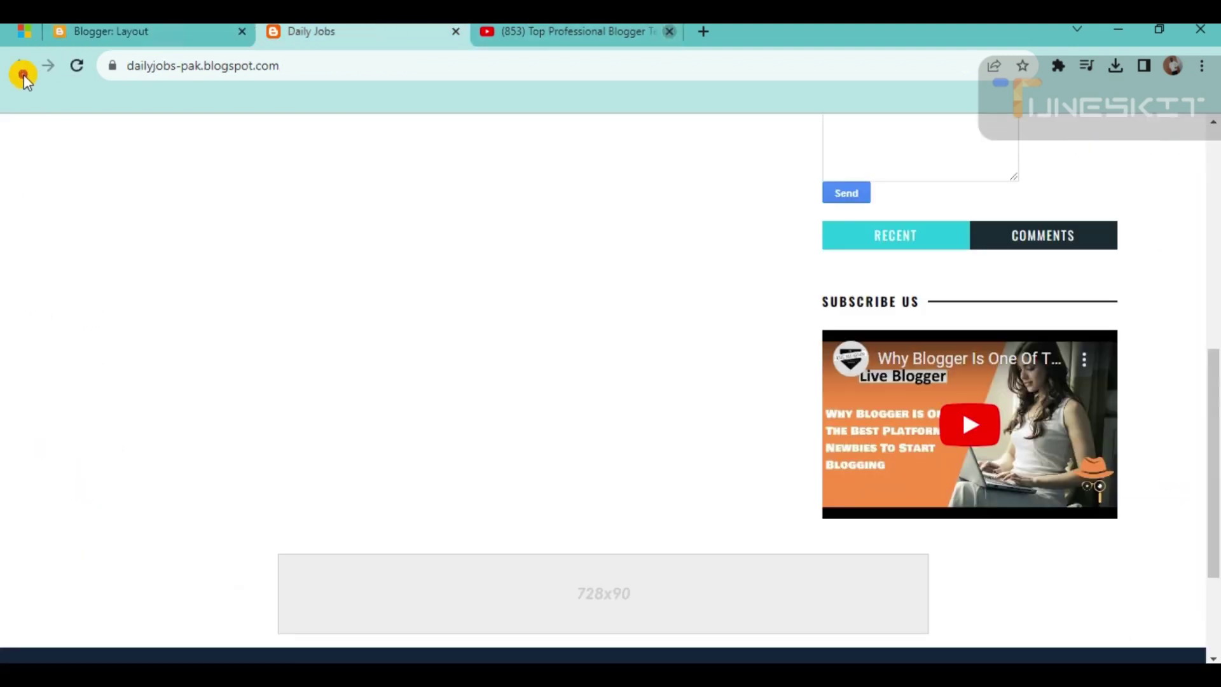
left_click(67, 70)
left_click(73, 65)
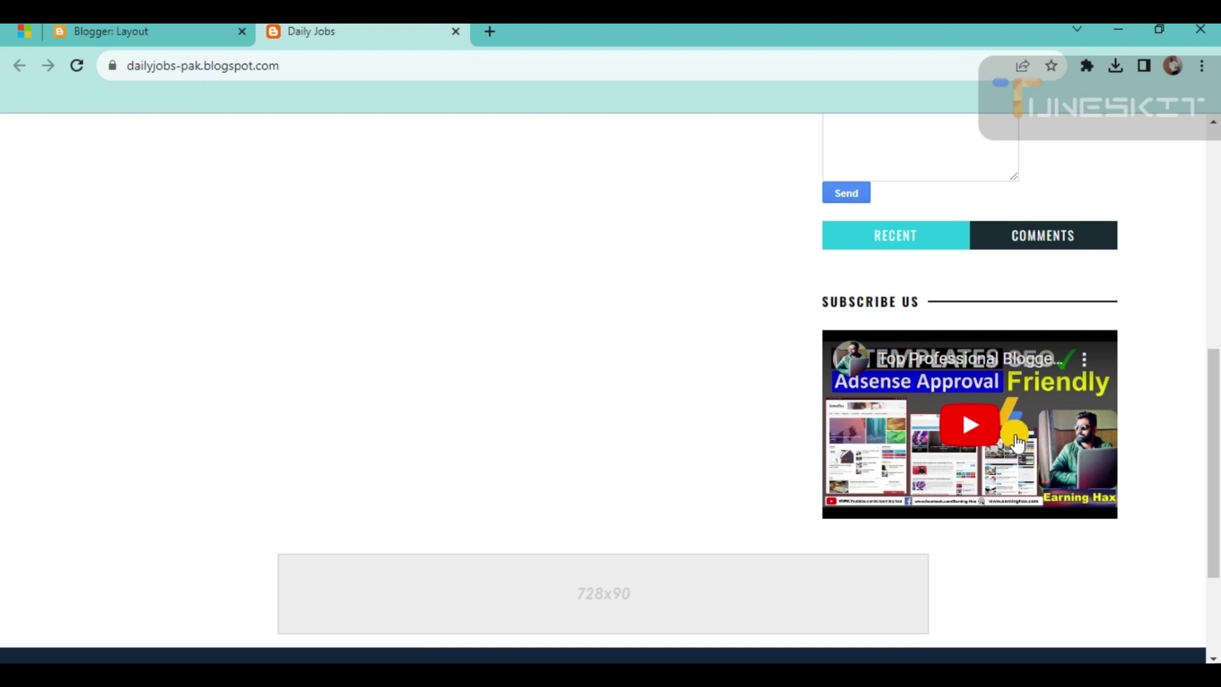
scroll(621, 351, "up", 10)
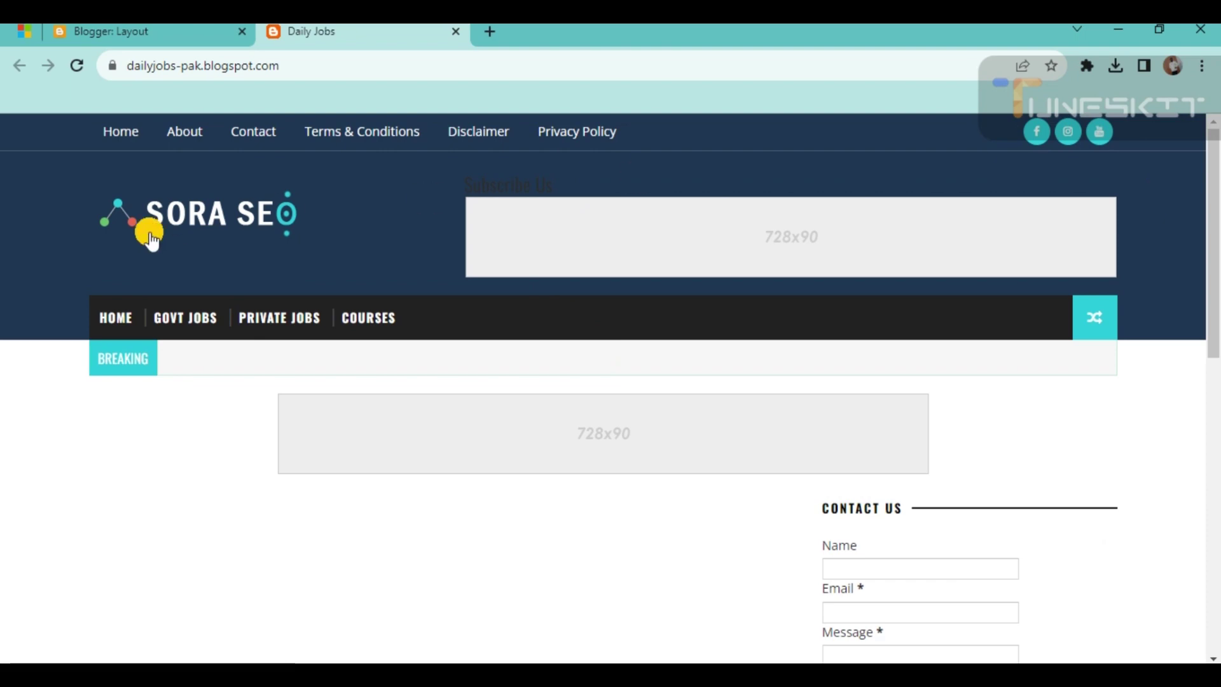
scroll(621, 257, "down", 5)
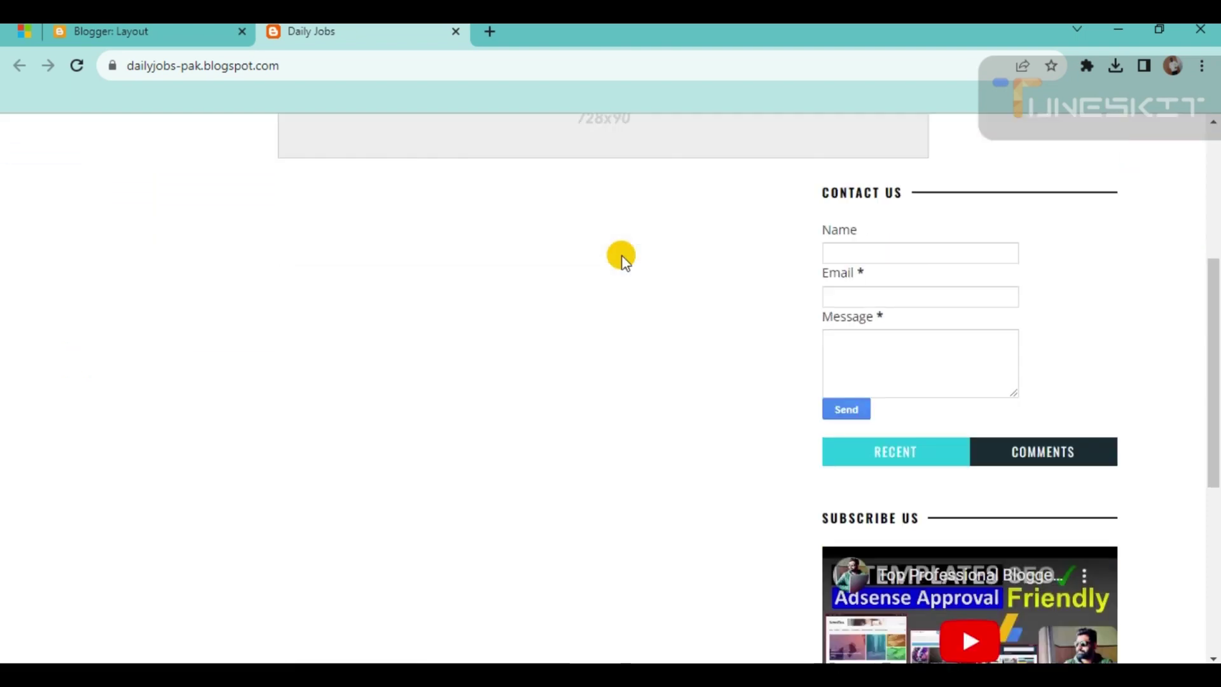
scroll(968, 303, "down", 5)
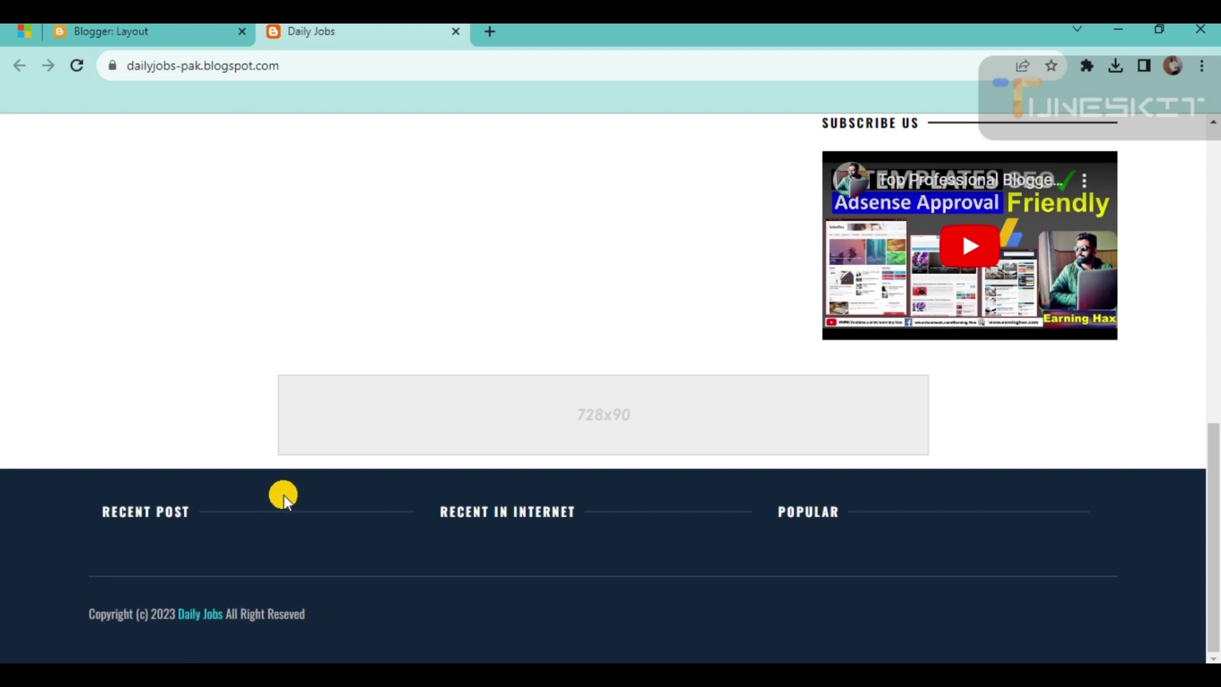
scroll(282, 497, "up", 10)
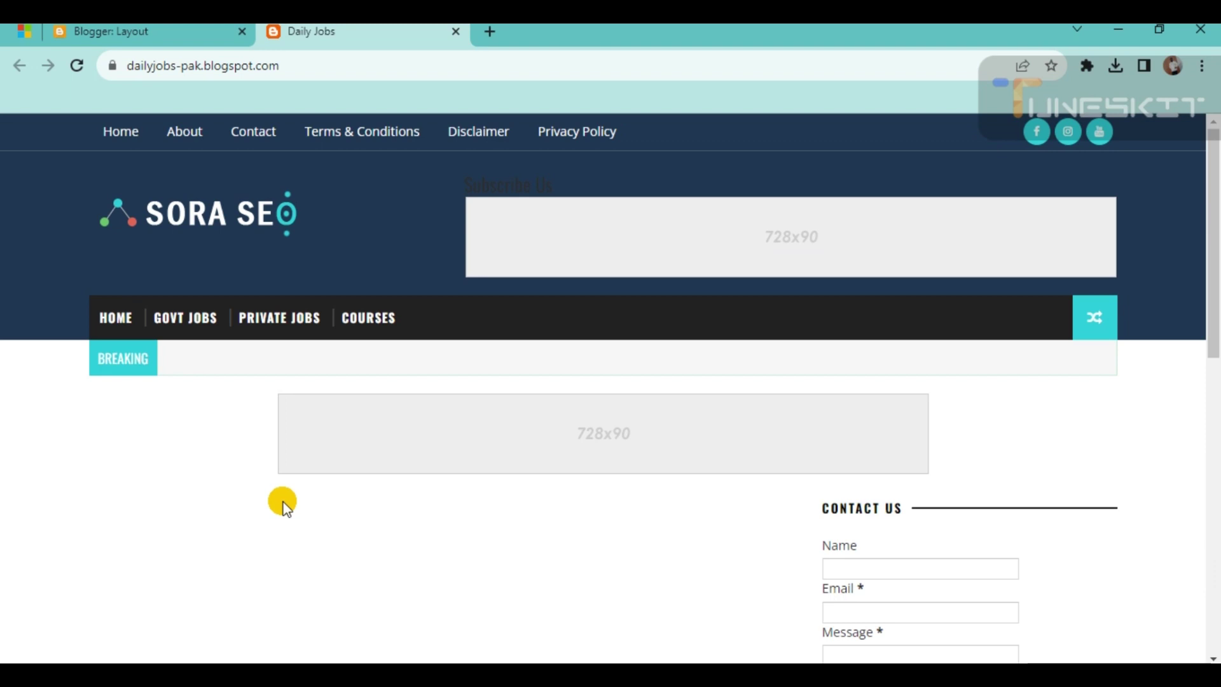
Step: Return to the Blogger dashboard and start a new post from the Posts section
left_click(158, 28)
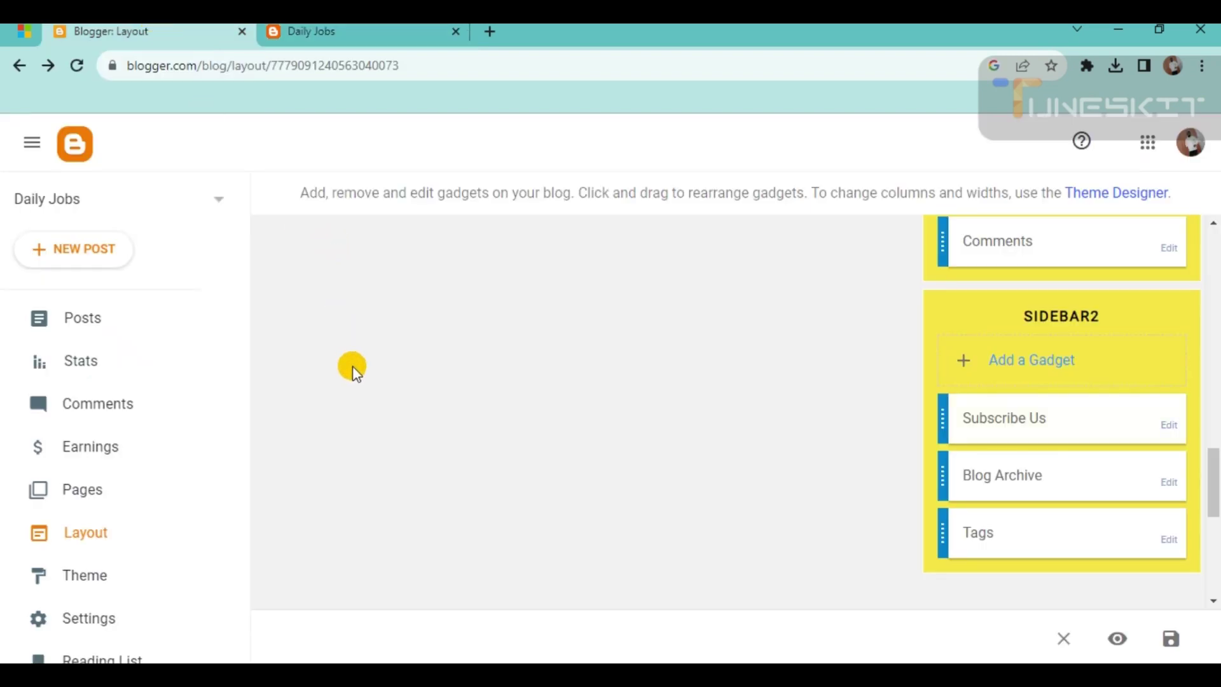
left_click(61, 321)
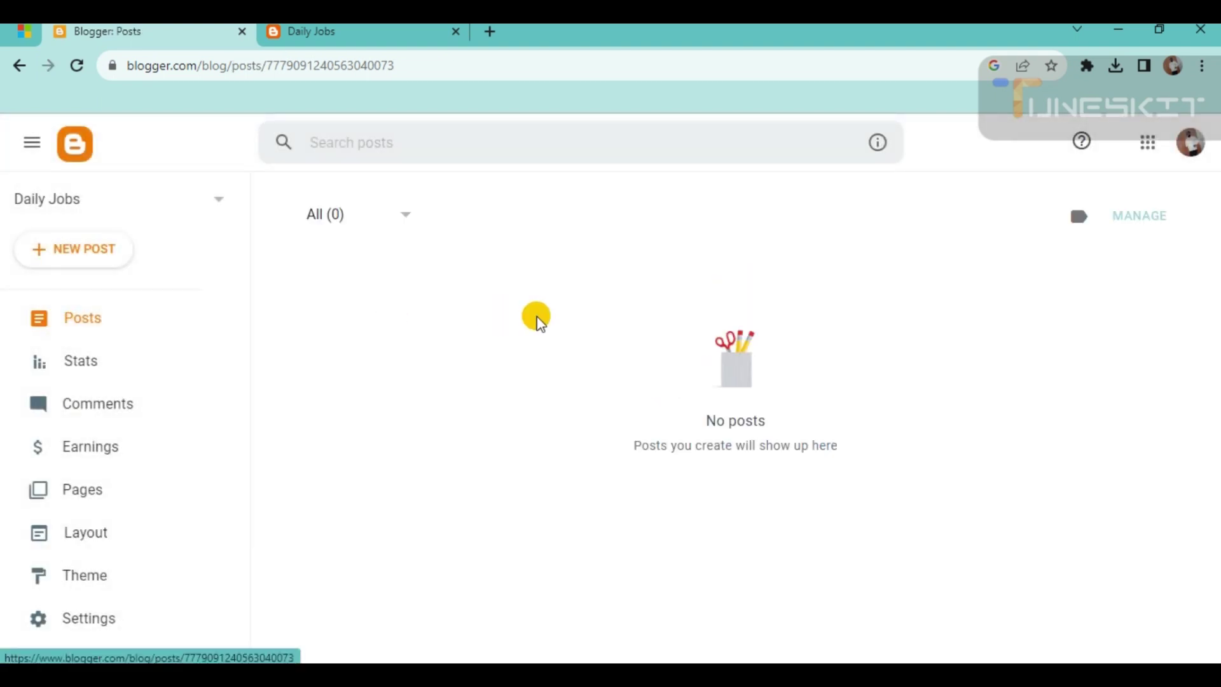
left_click(51, 253)
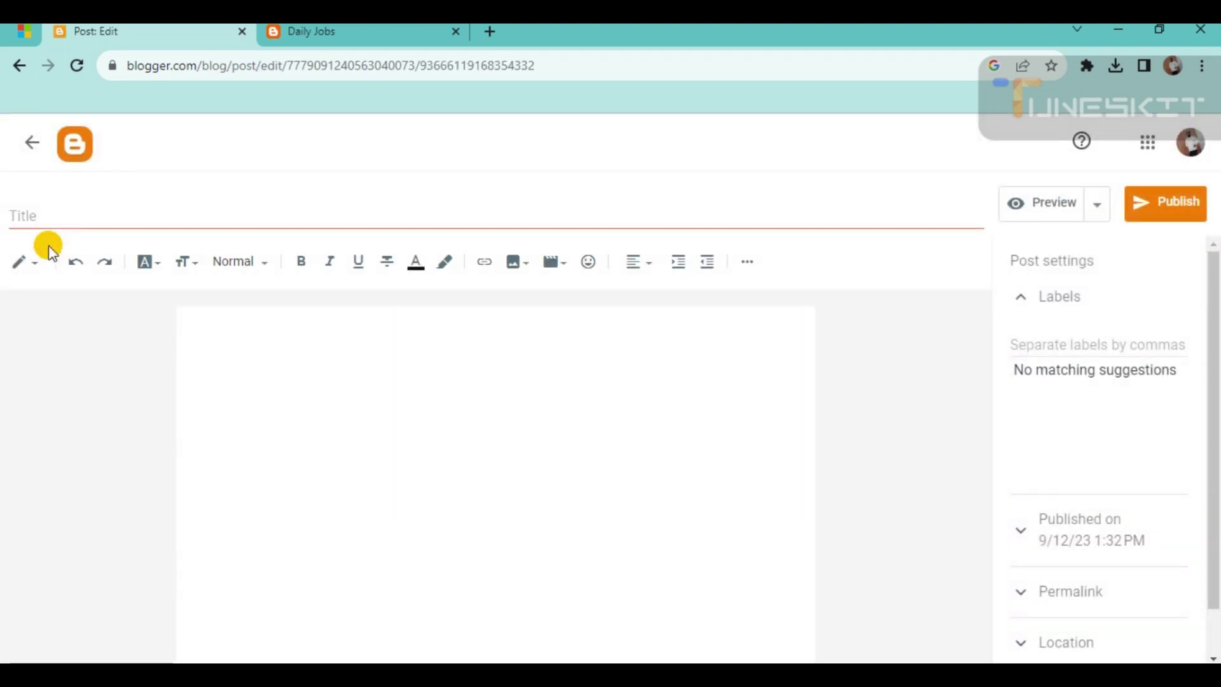
left_click(59, 222)
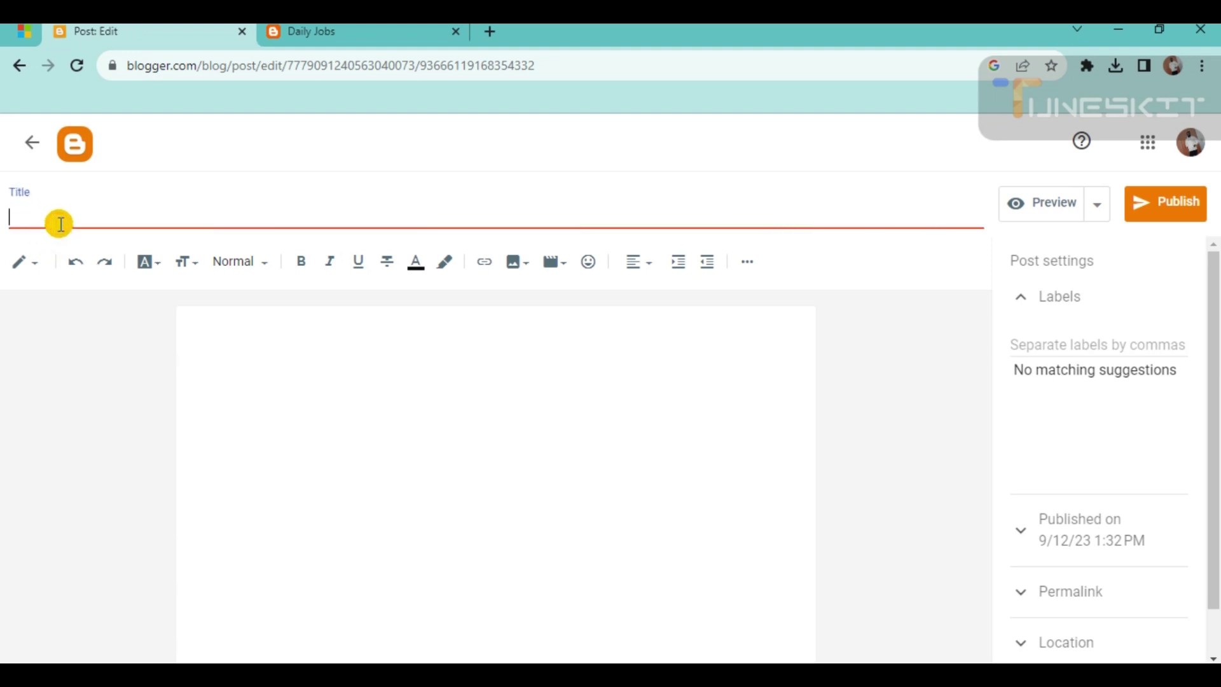
Step: Copy the job heading from the Notepad notes and enter "Position Vacant At Agriculture Department" as the post title
left_click(592, 674)
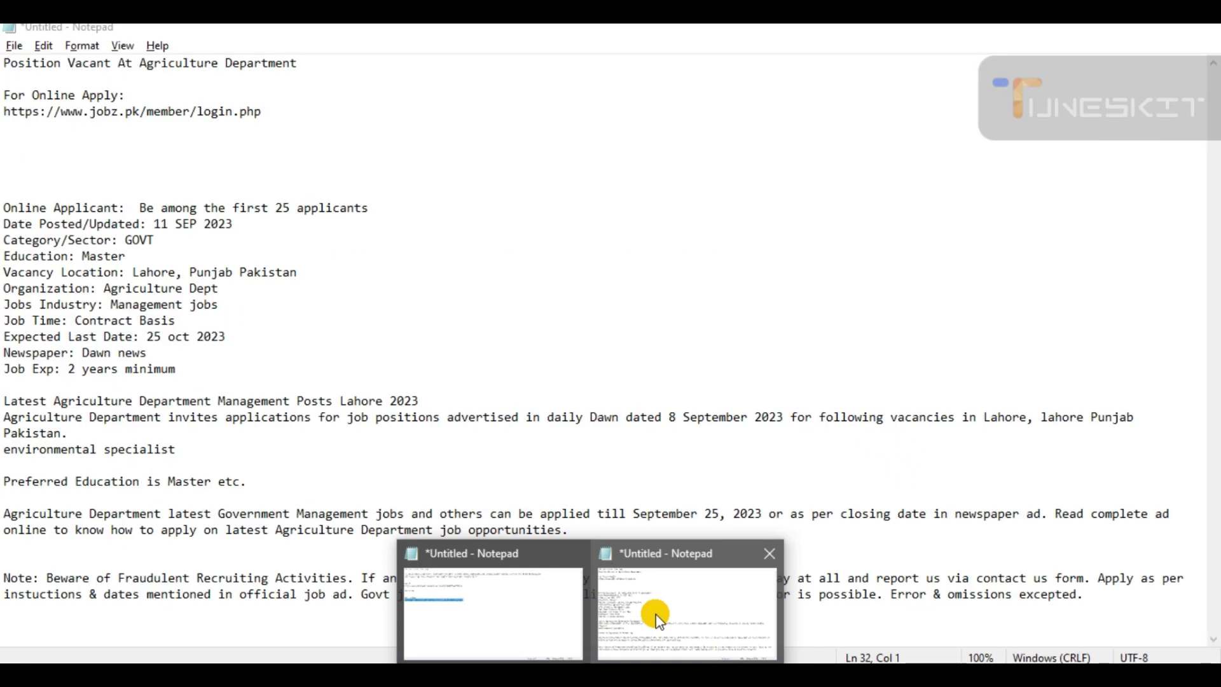
left_click(658, 620)
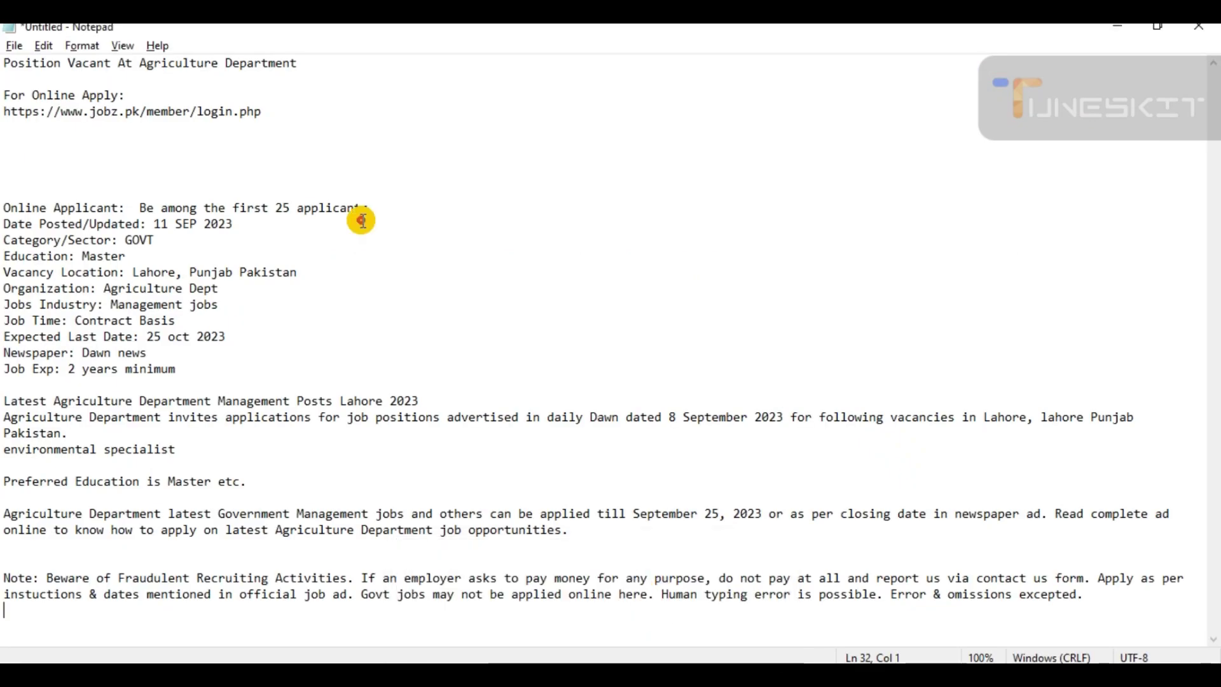
left_click_drag(314, 63, 4, 42)
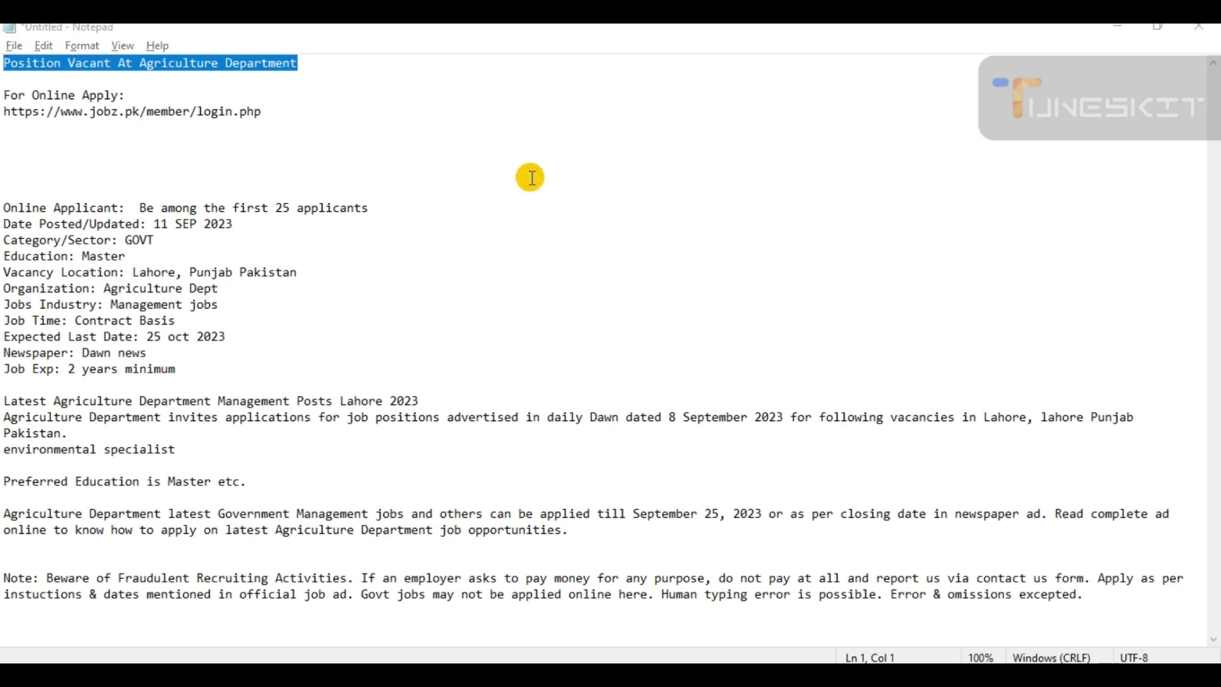
key("alt+Tab")
left_click(15, 203)
type("Position Vacant At Agriculture Department")
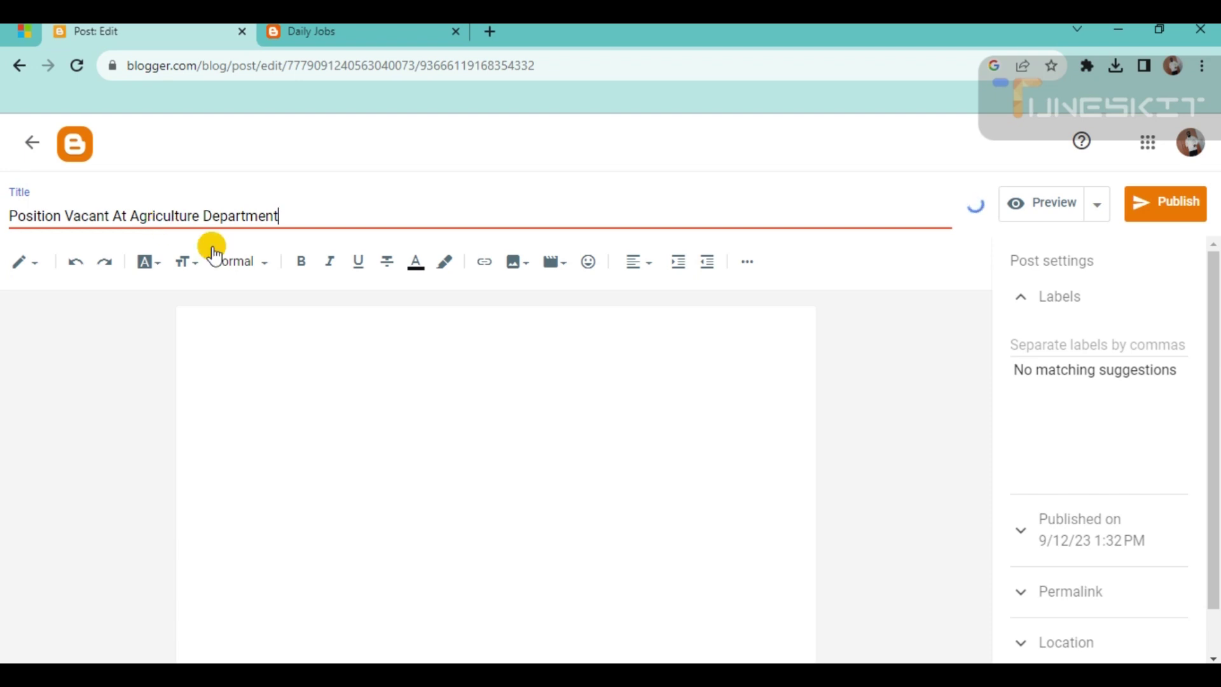
Step: Upload the image 569296_1 from the computer and insert it into the post body
left_click(201, 327)
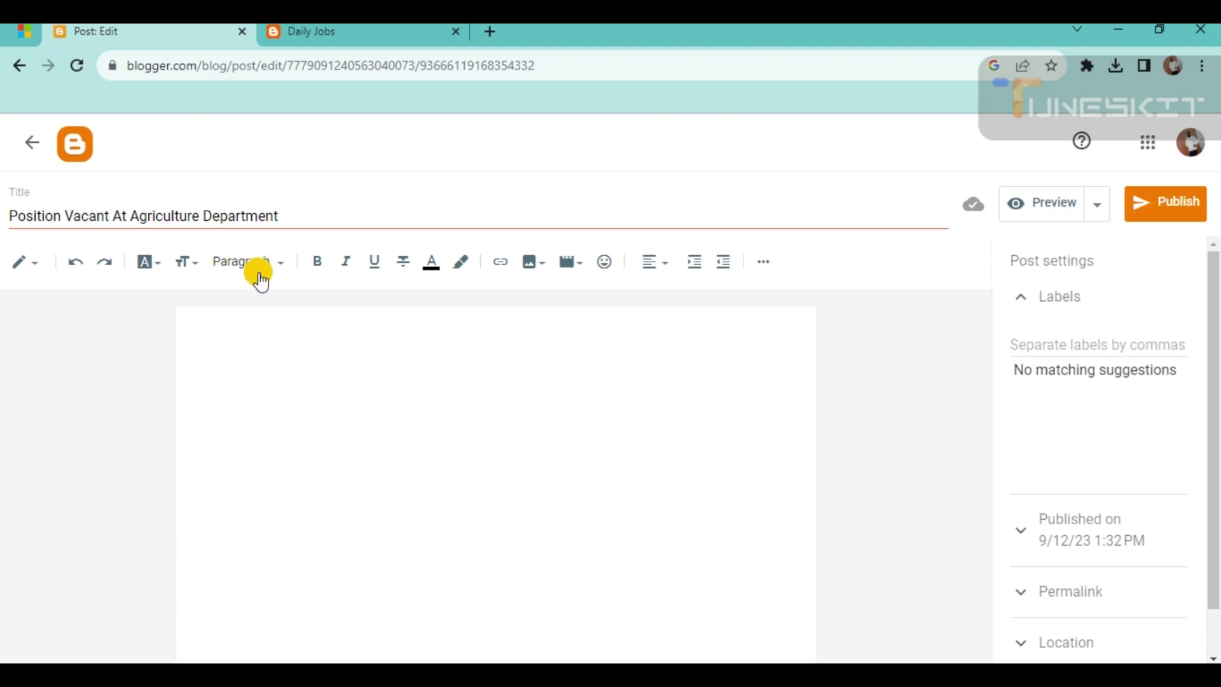
left_click(535, 267)
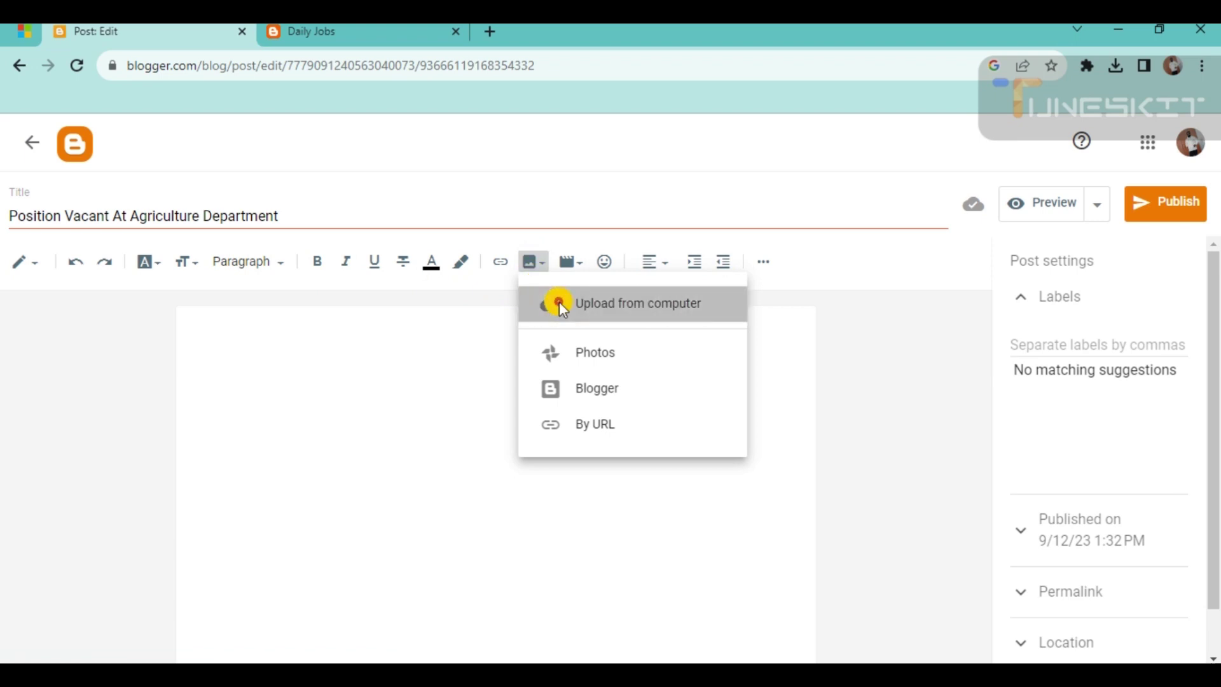
left_click(560, 304)
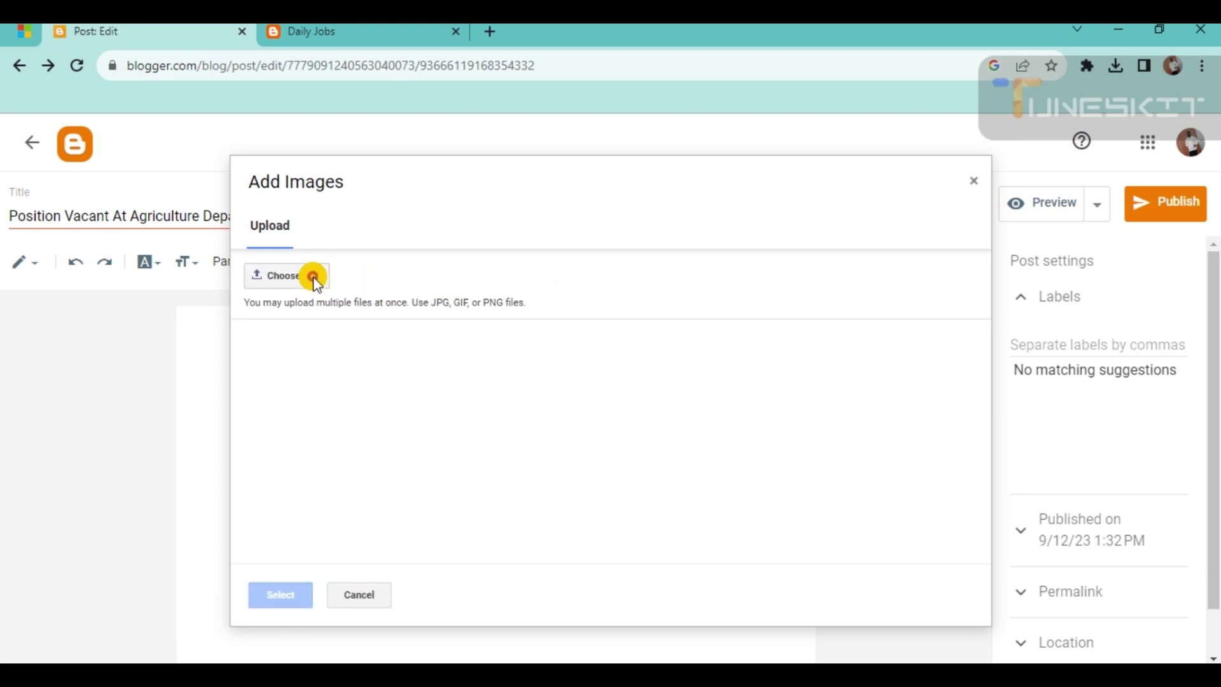
left_click(312, 276)
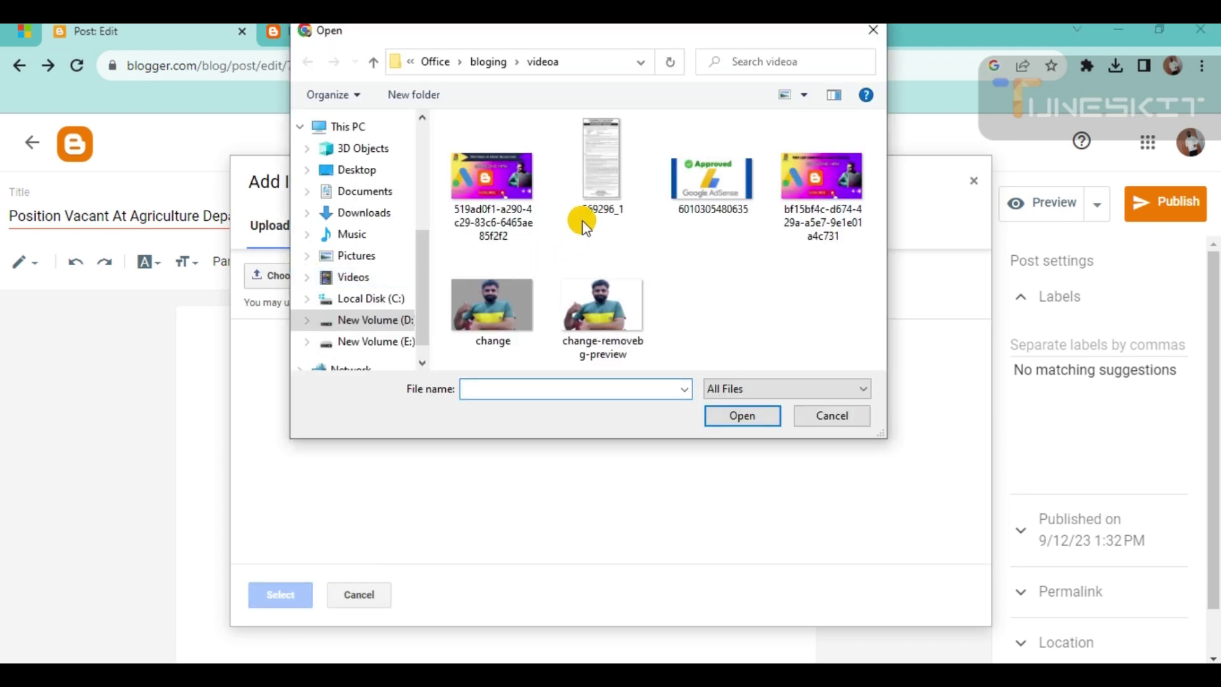
left_click(597, 173)
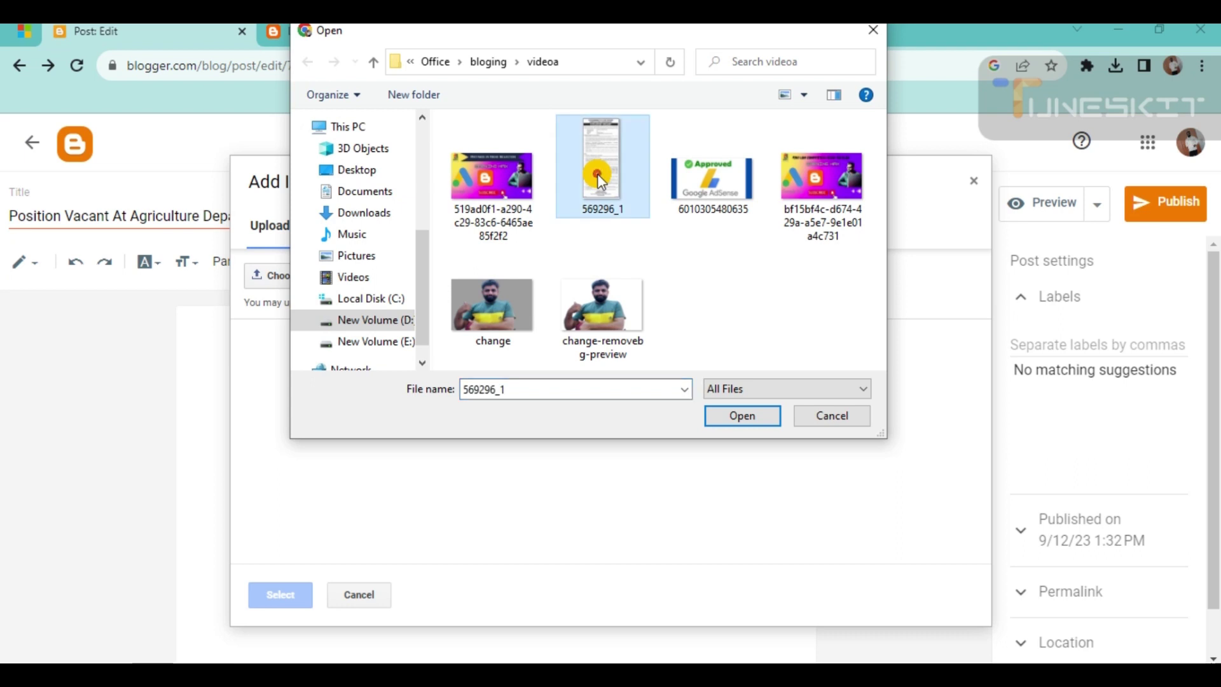
left_click(732, 417)
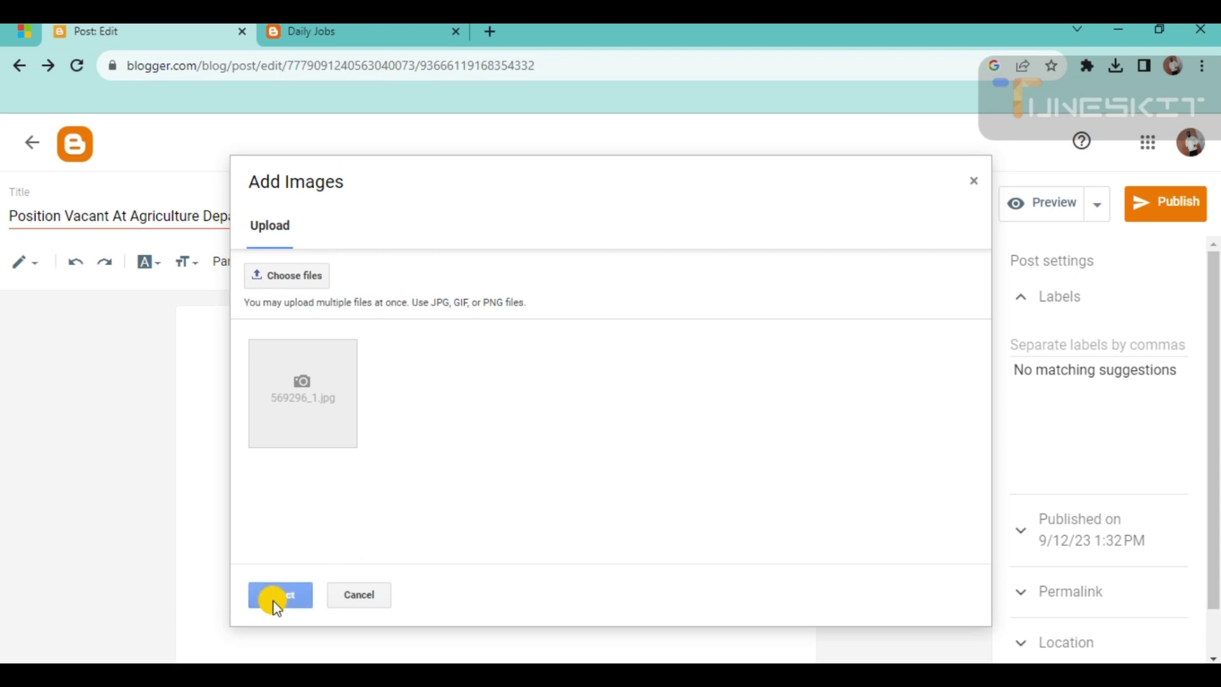
left_click(280, 595)
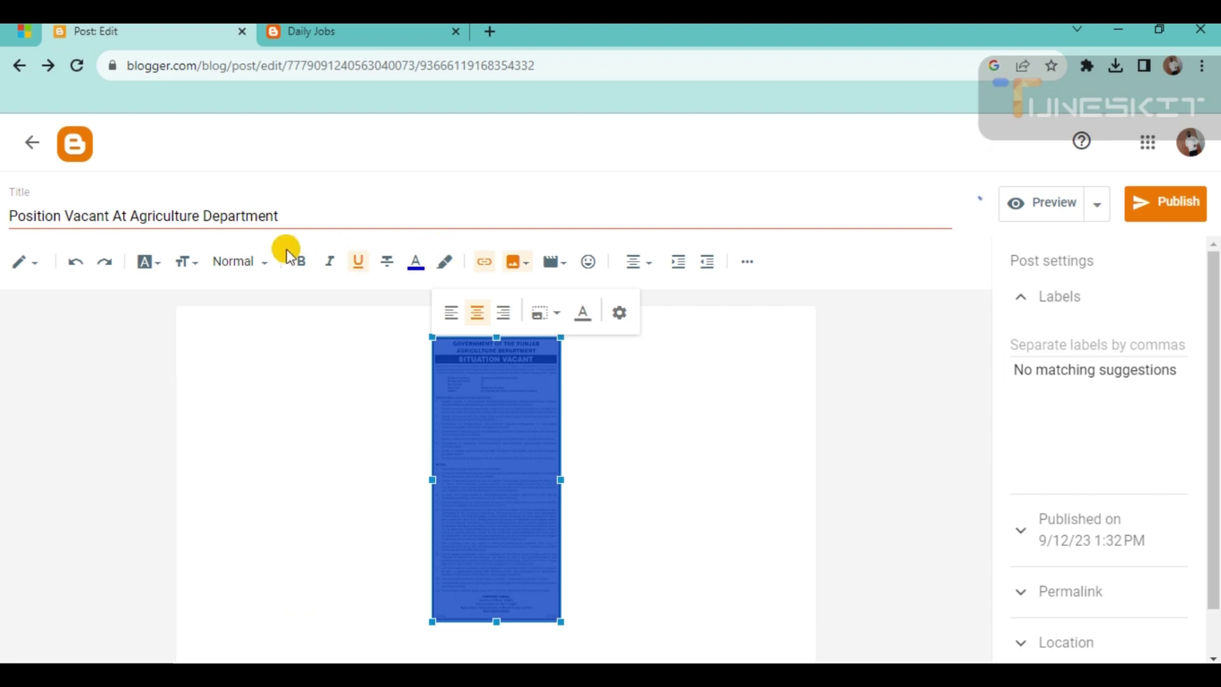
Step: Add a caption to the inserted image reading "Position Vacant At Agriculture Department", copied from the post title
triple_click(198, 217)
key("ctrl+c")
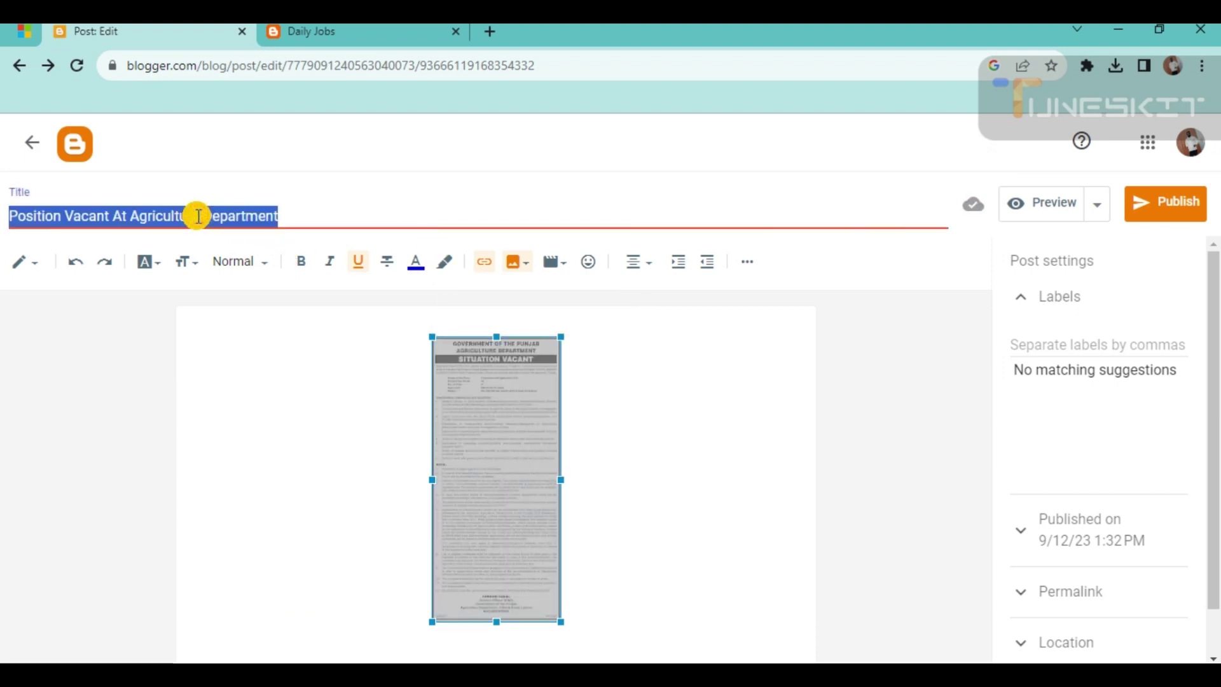
left_click(469, 383)
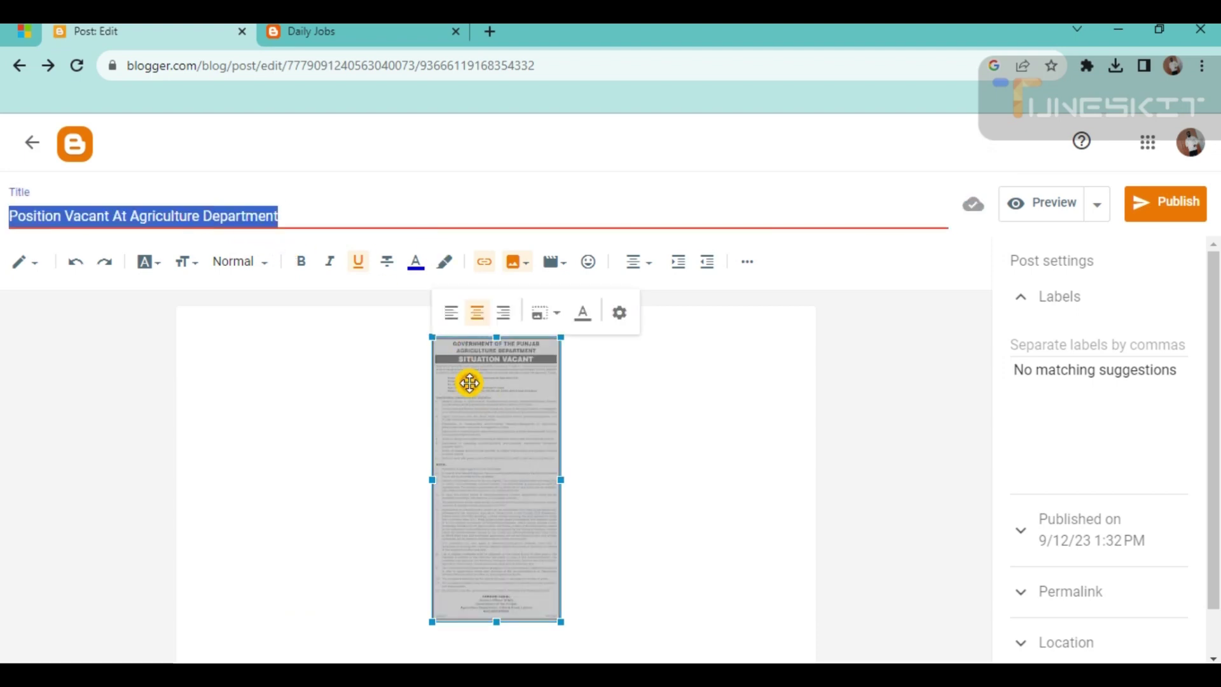
left_click(589, 318)
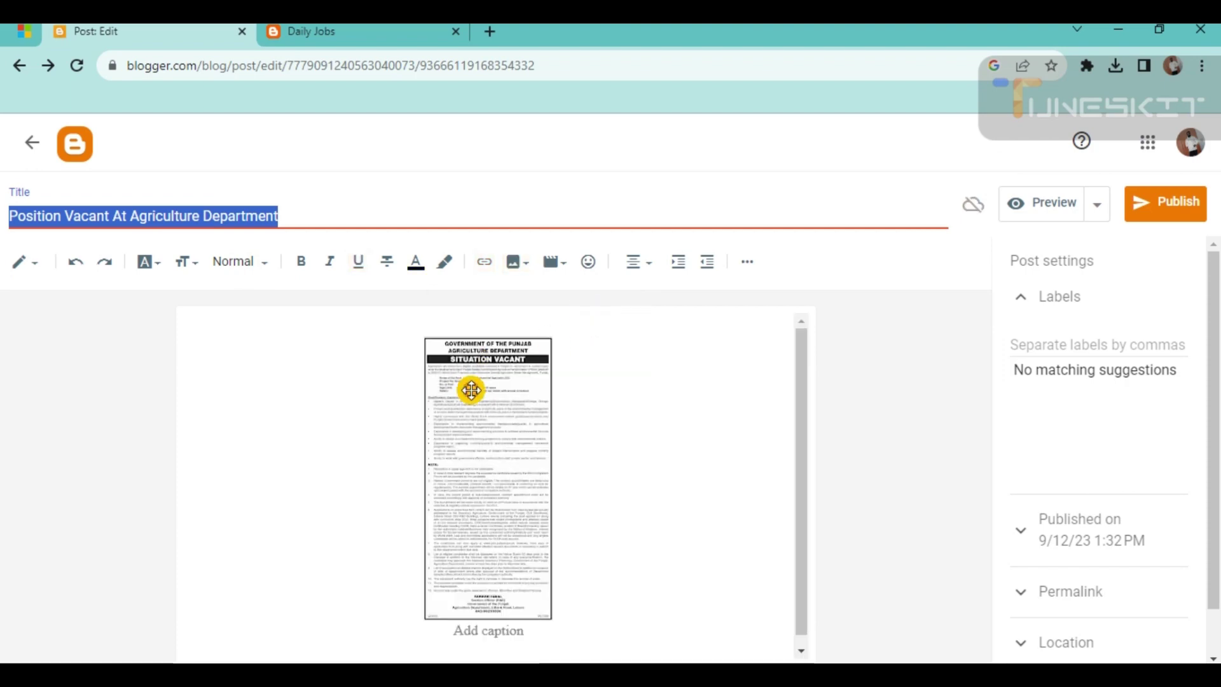
left_click(482, 629)
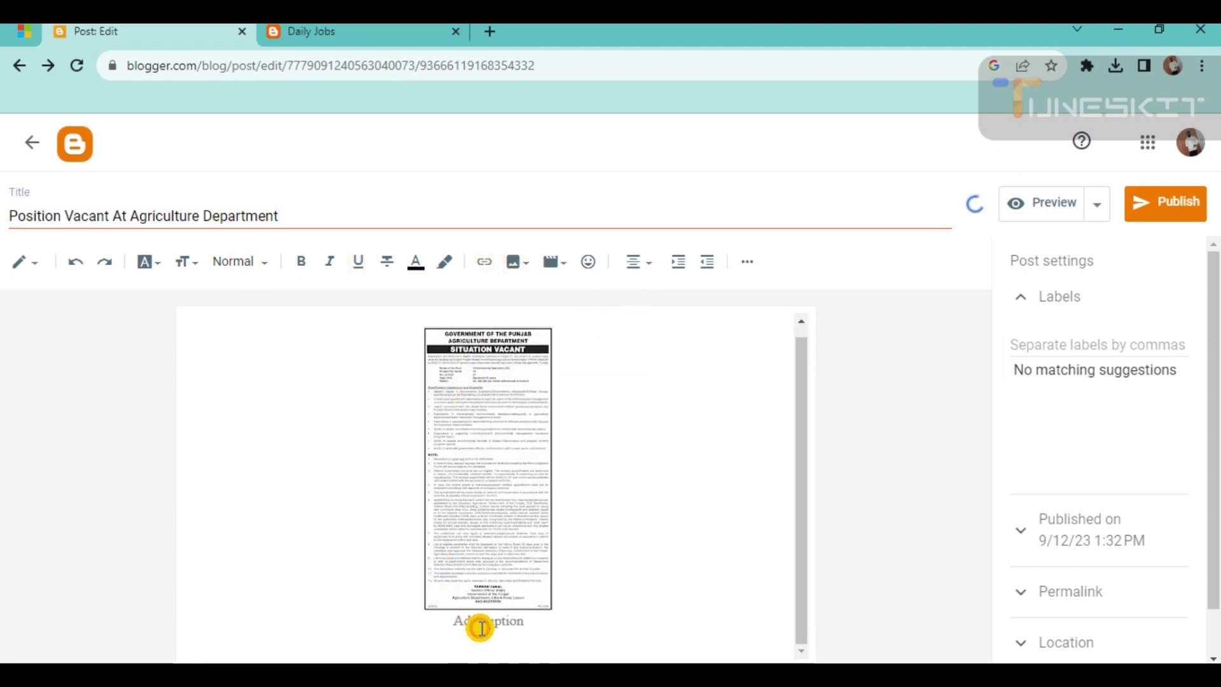
key("ctrl+v")
left_click(490, 519)
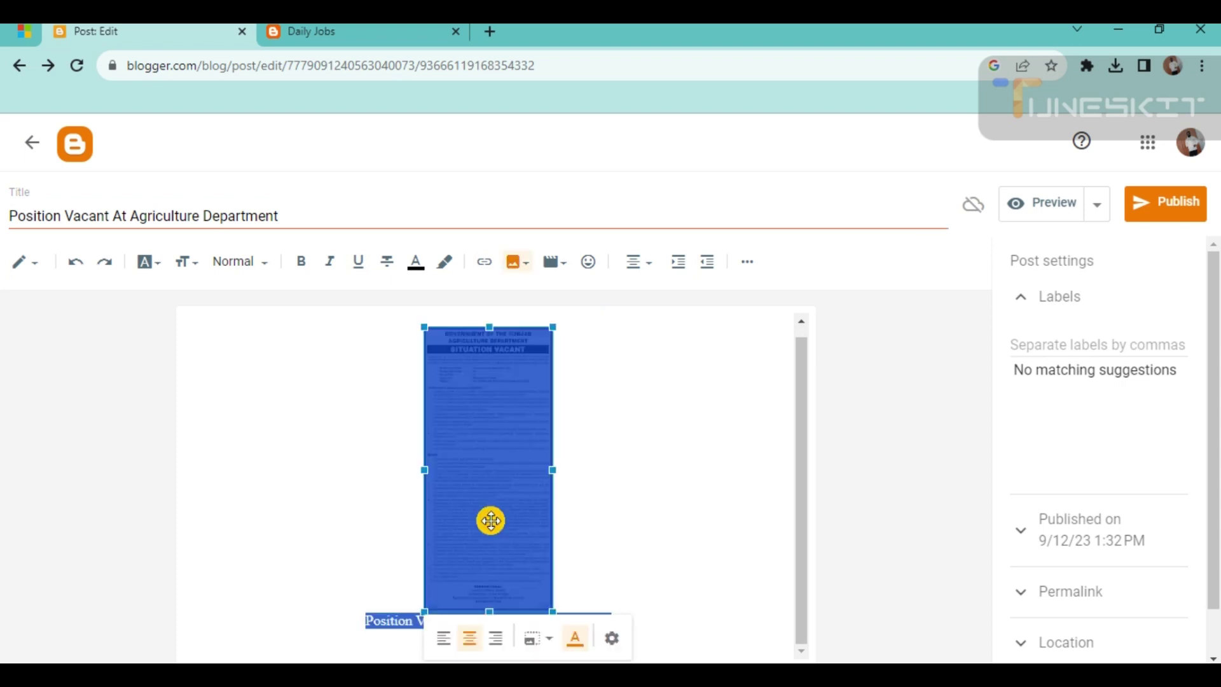
Step: Set the inserted image's alt text and title text to "Position Vacant At Agriculture Department" and its size to X-Large
left_click(612, 643)
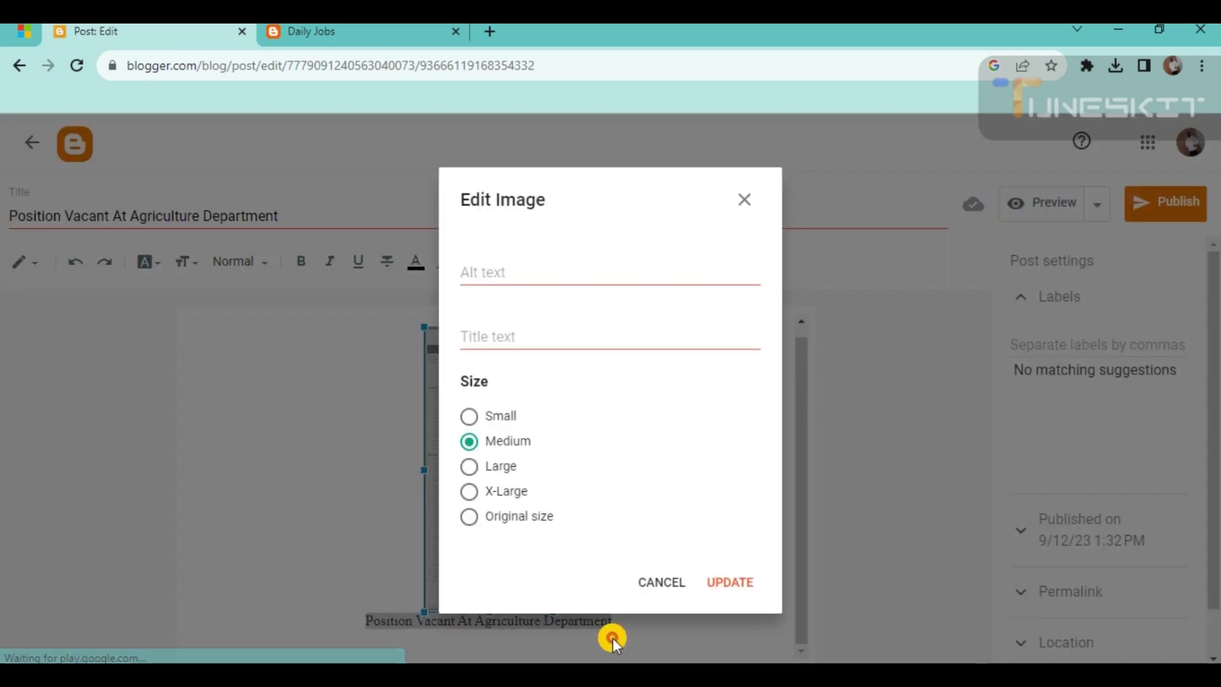
left_click(490, 278)
key("ctrl+v")
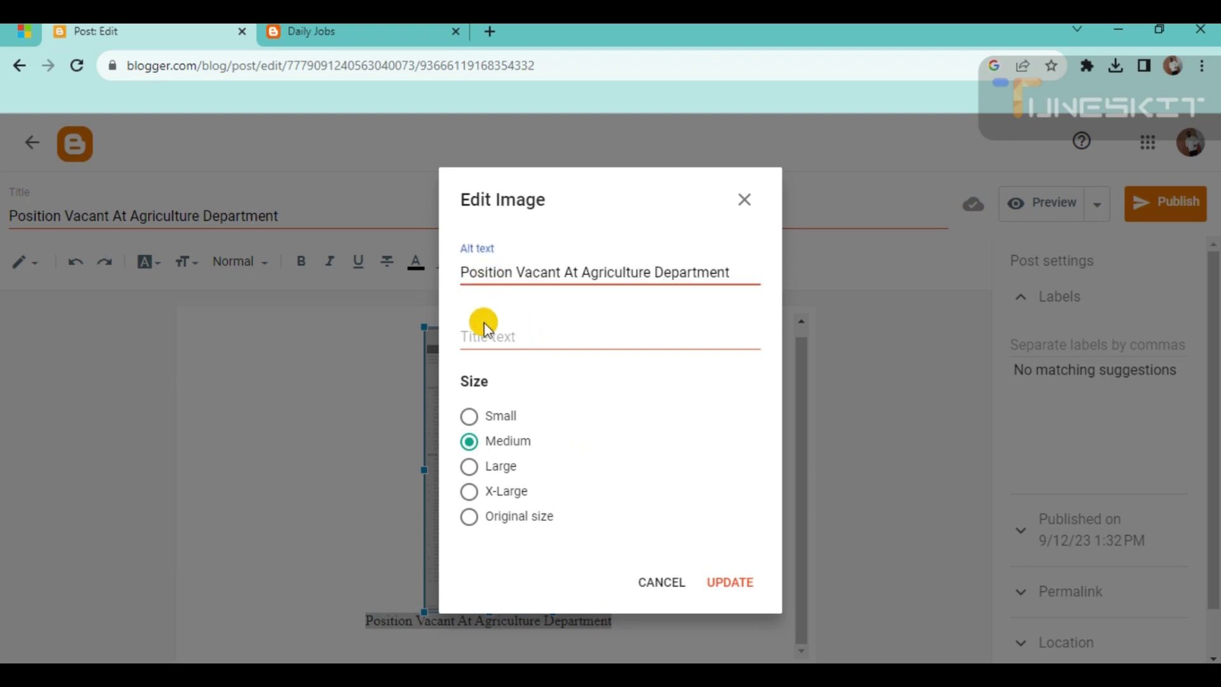
left_click(476, 343)
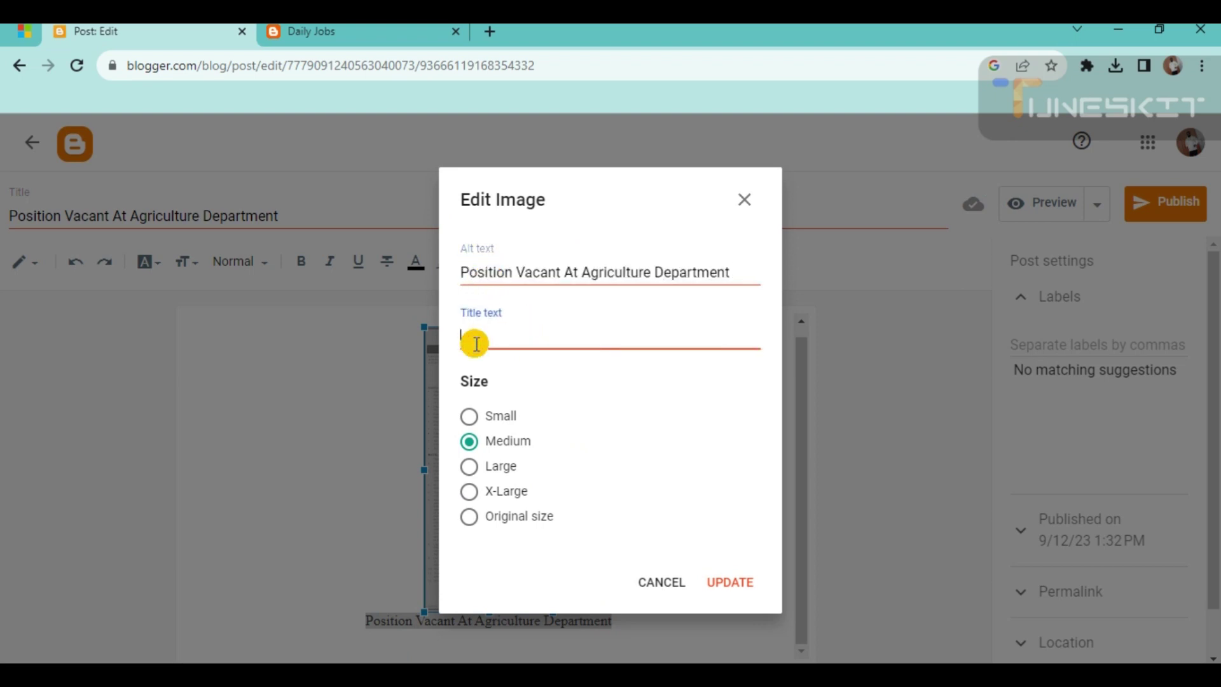
key("ctrl+v")
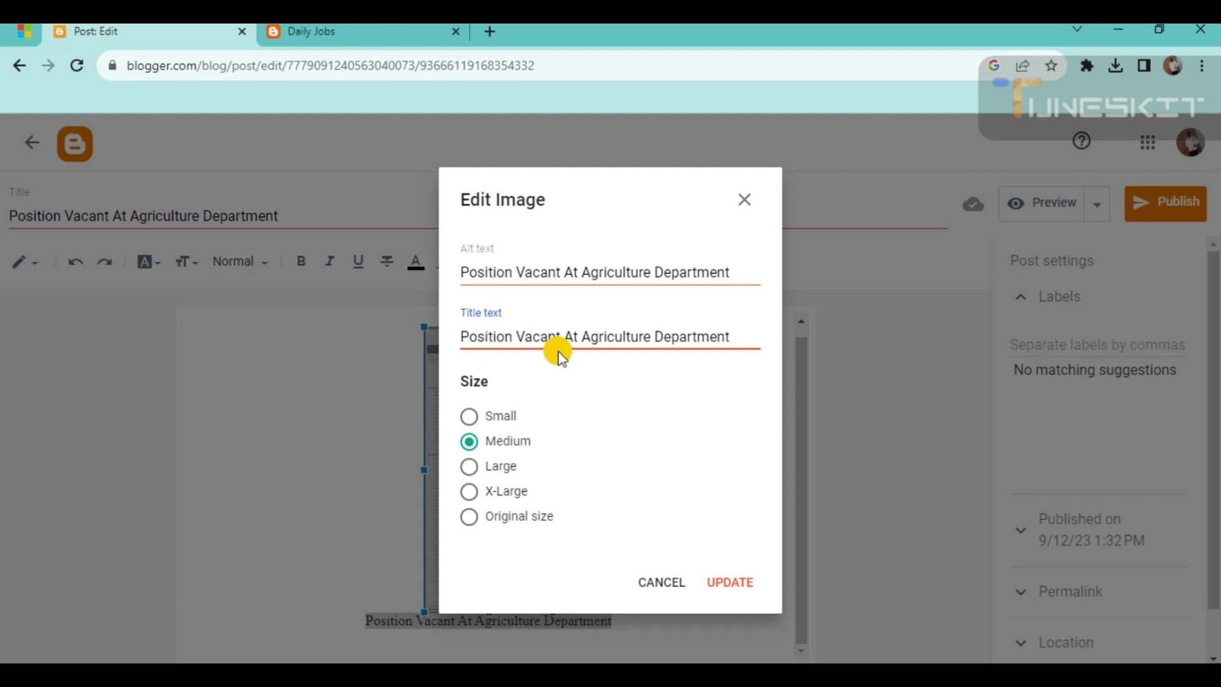
left_click(505, 490)
left_click(730, 581)
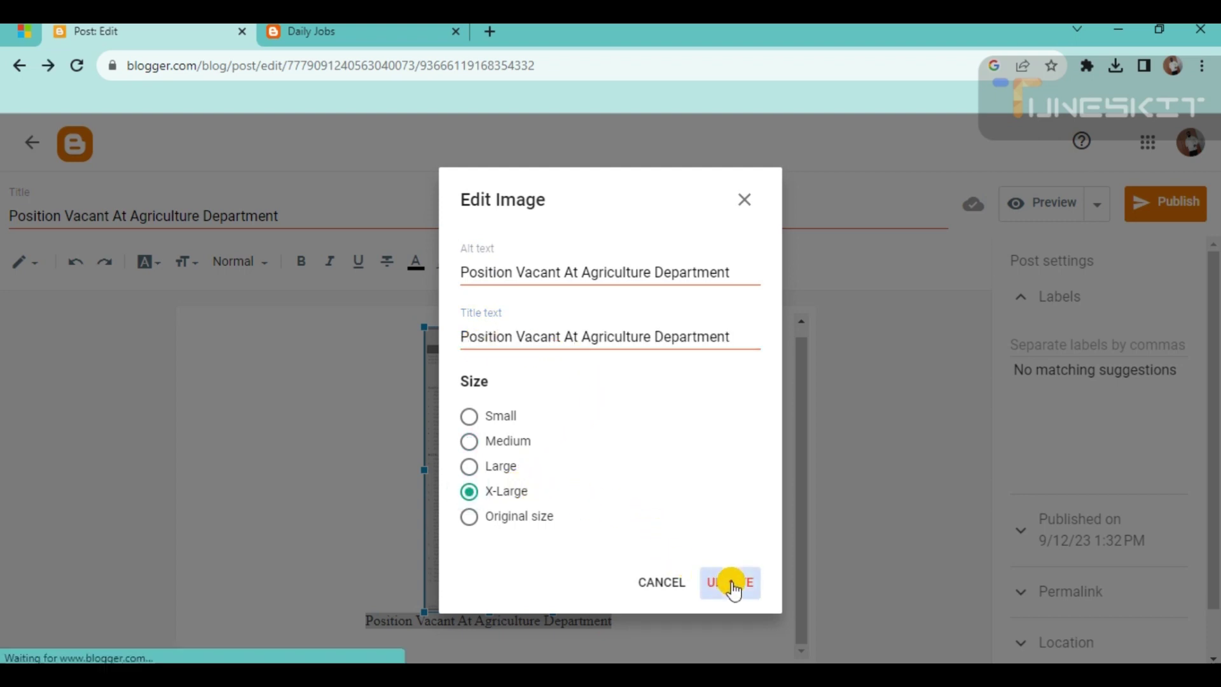
Step: Copy the "For Online Apply:" line and its login web address from the Notepad notes and paste them below the image caption
scroll(451, 408, "down", 5)
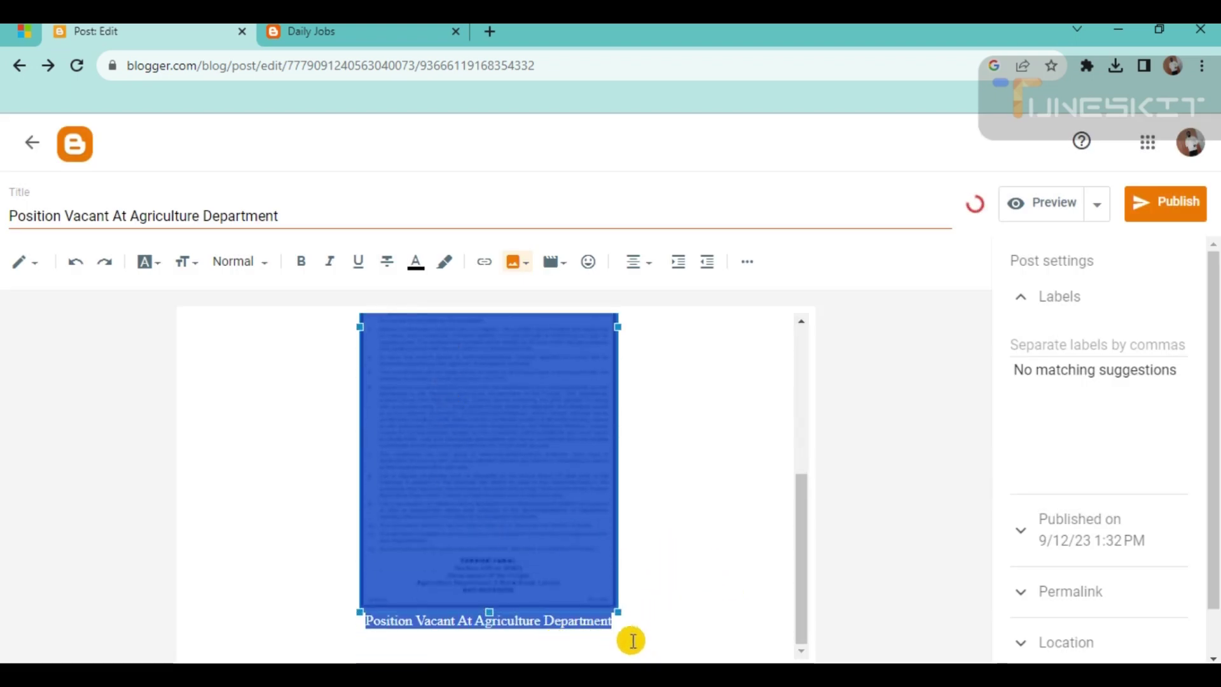
left_click(252, 637)
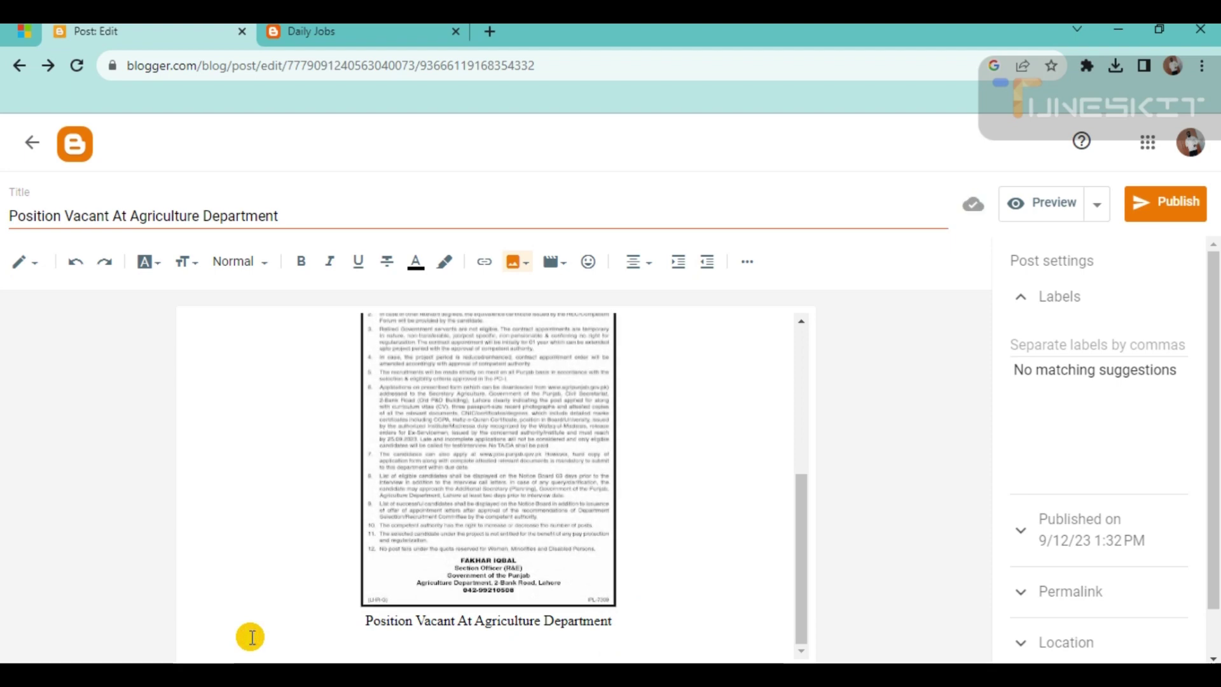
scroll(239, 450, "down", 1)
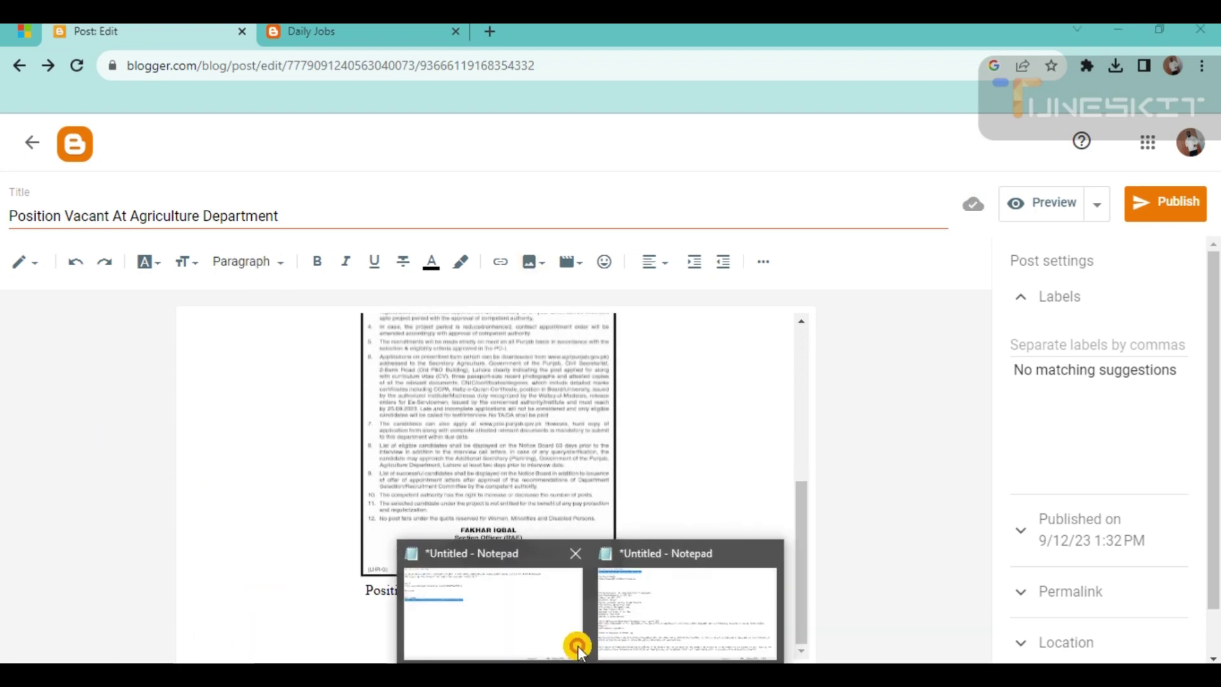
left_click(626, 633)
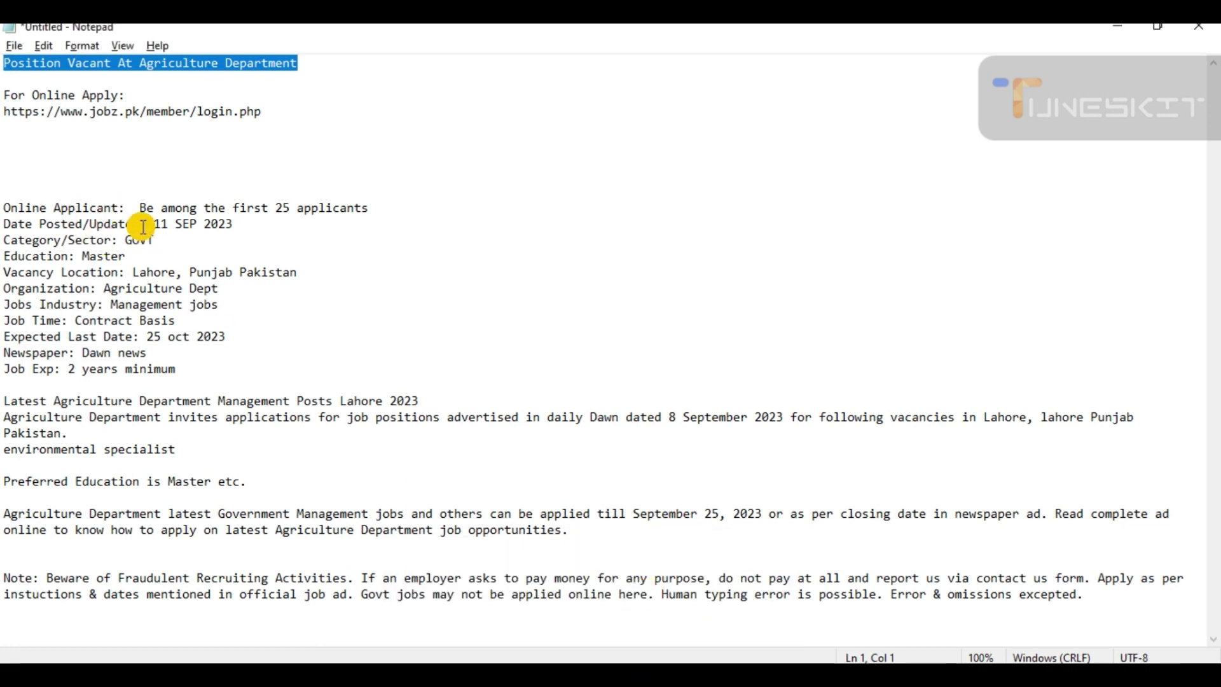
left_click_drag(4, 95, 308, 123)
key("ctrl+c")
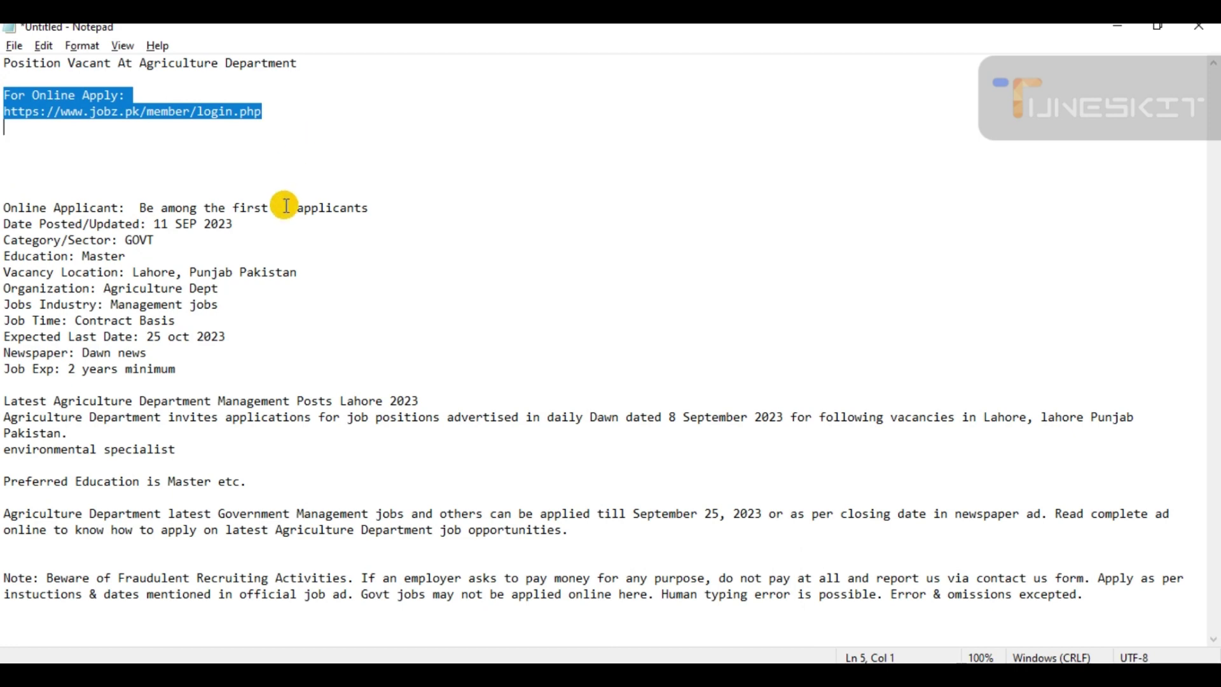
key("alt+Tab")
key("ctrl+v")
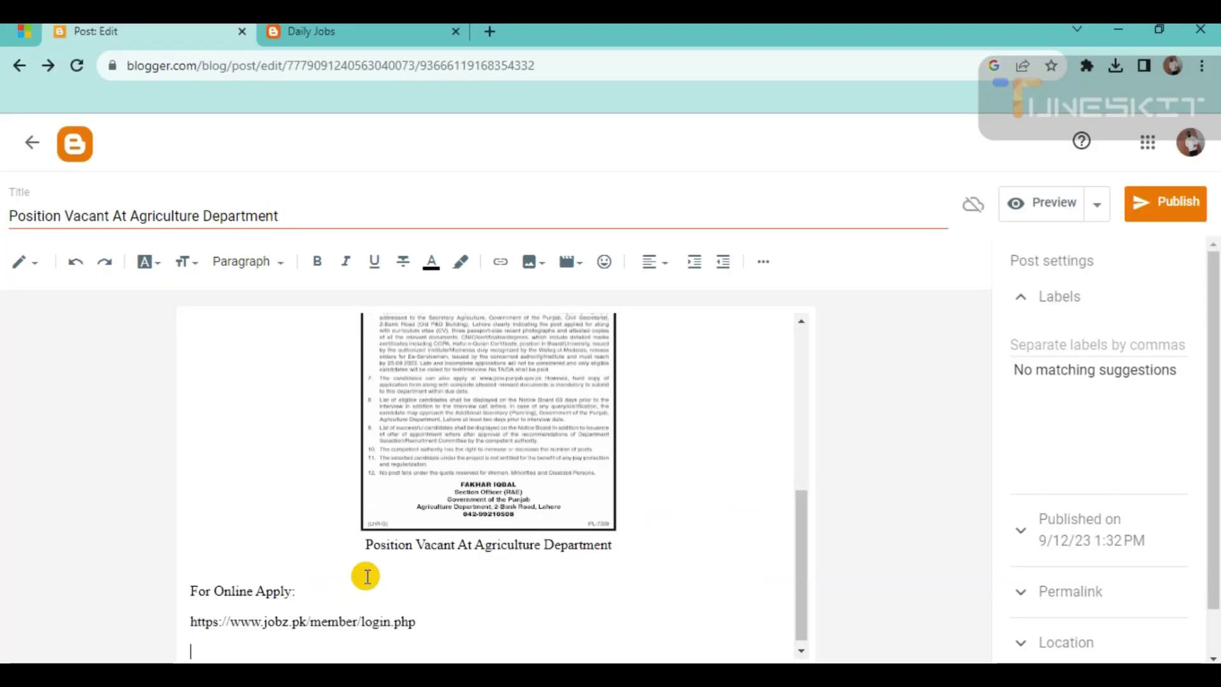
triple_click(288, 579)
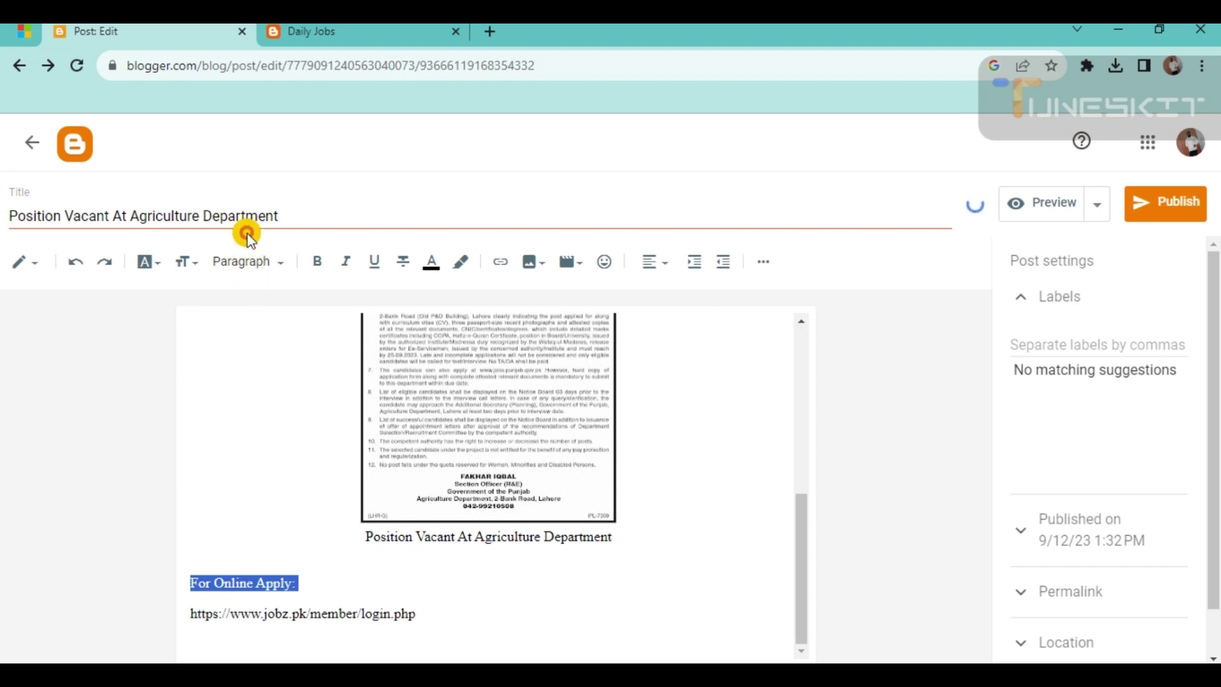
left_click(245, 261)
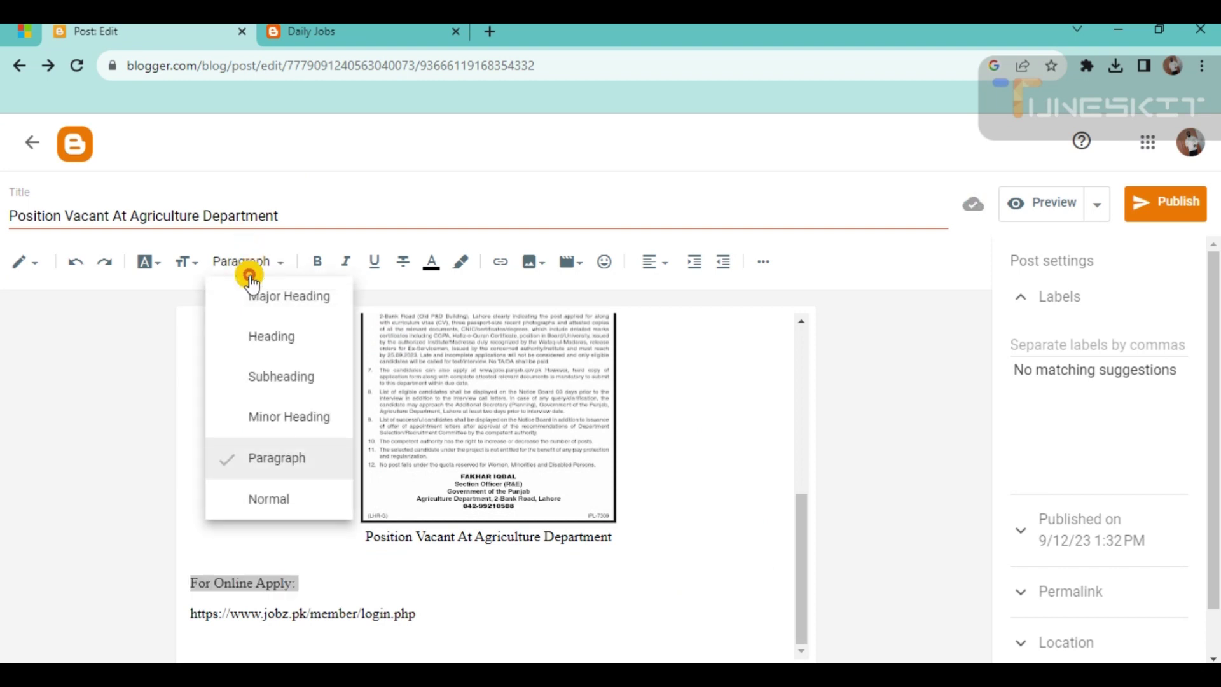
left_click(253, 339)
left_click_drag(421, 615, 164, 601)
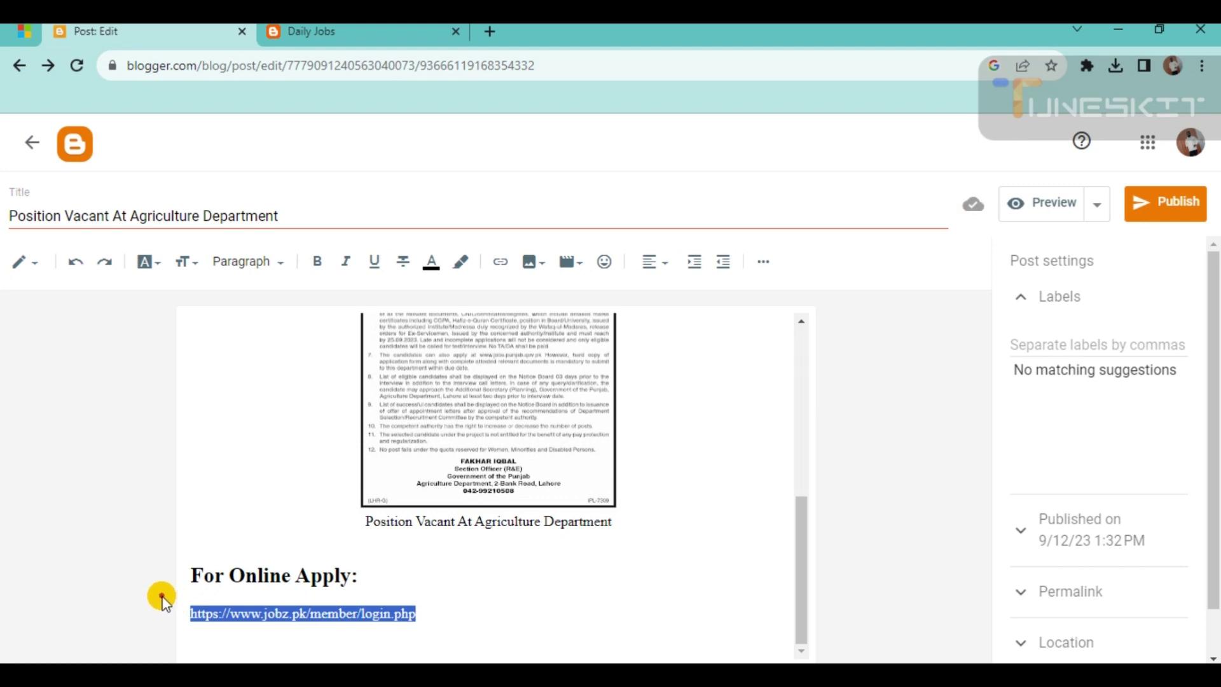
left_click(500, 261)
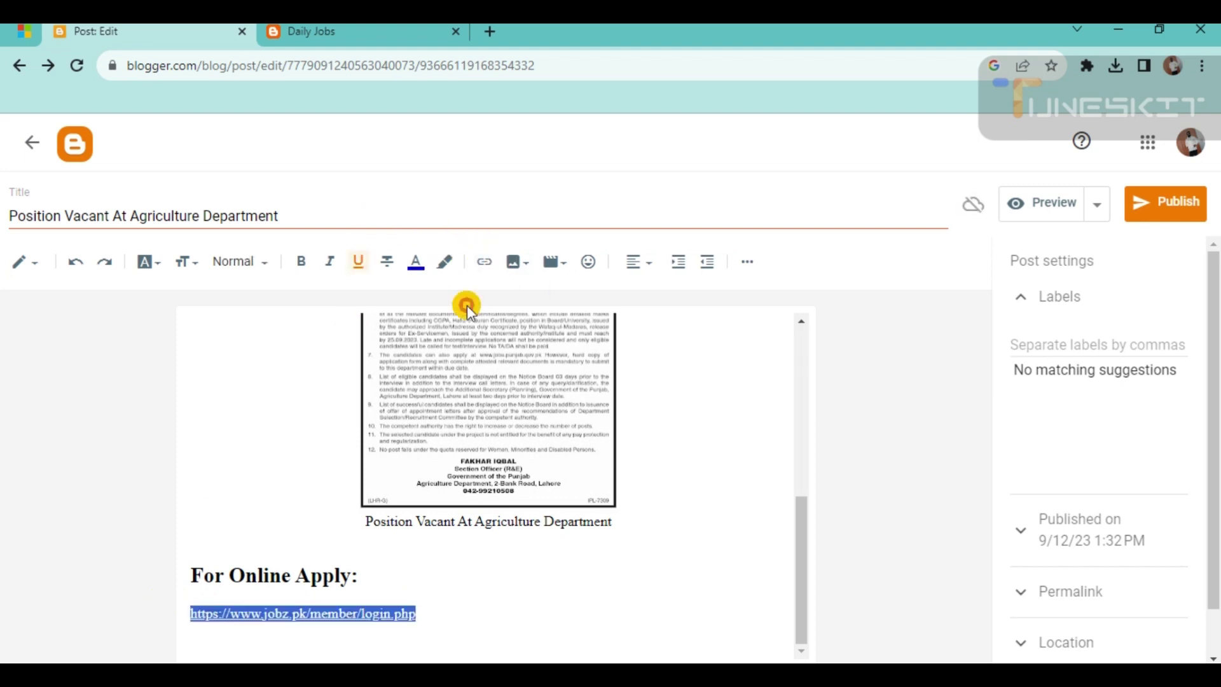
left_click(437, 614)
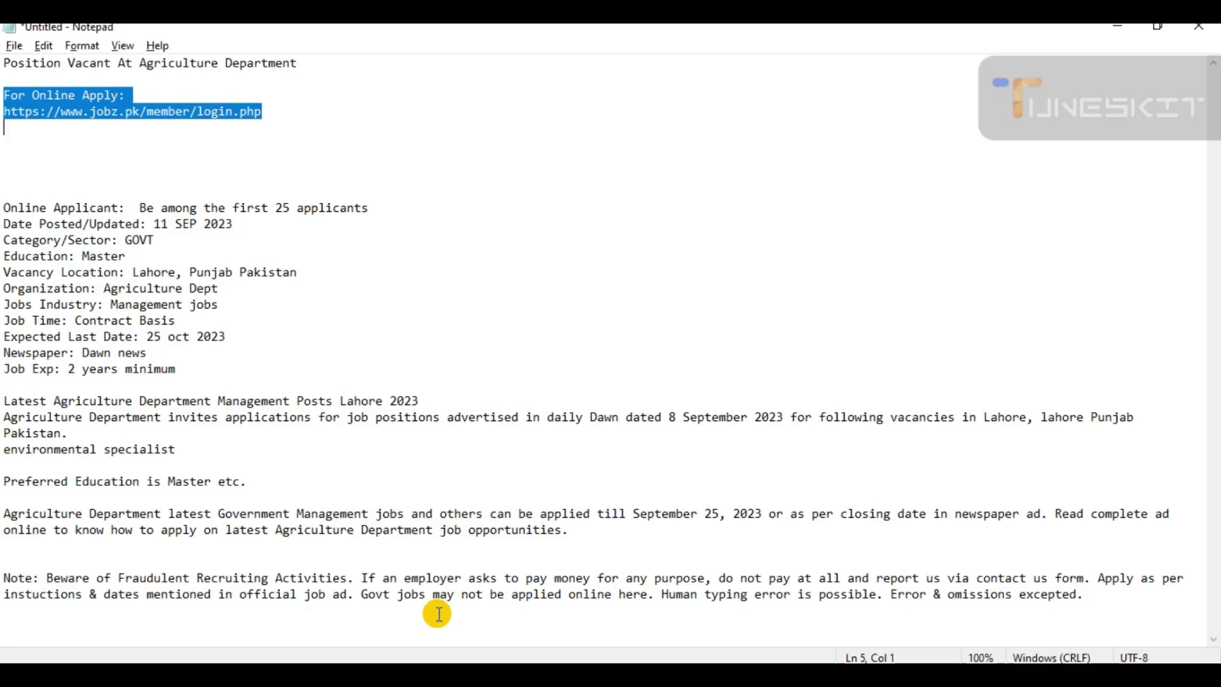
Step: Copy the job details from "Online Applicant" through "Job Exp" in the Notepad notes and paste them under the link in the post
key("alt+Tab")
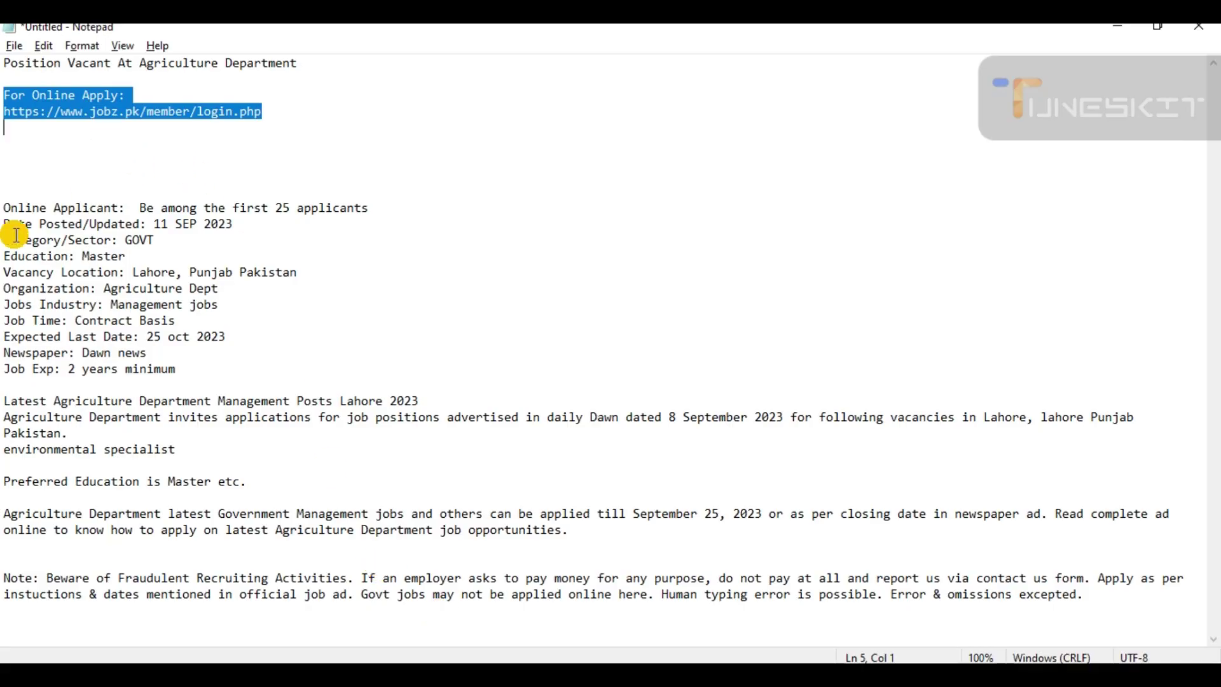
left_click(3, 209)
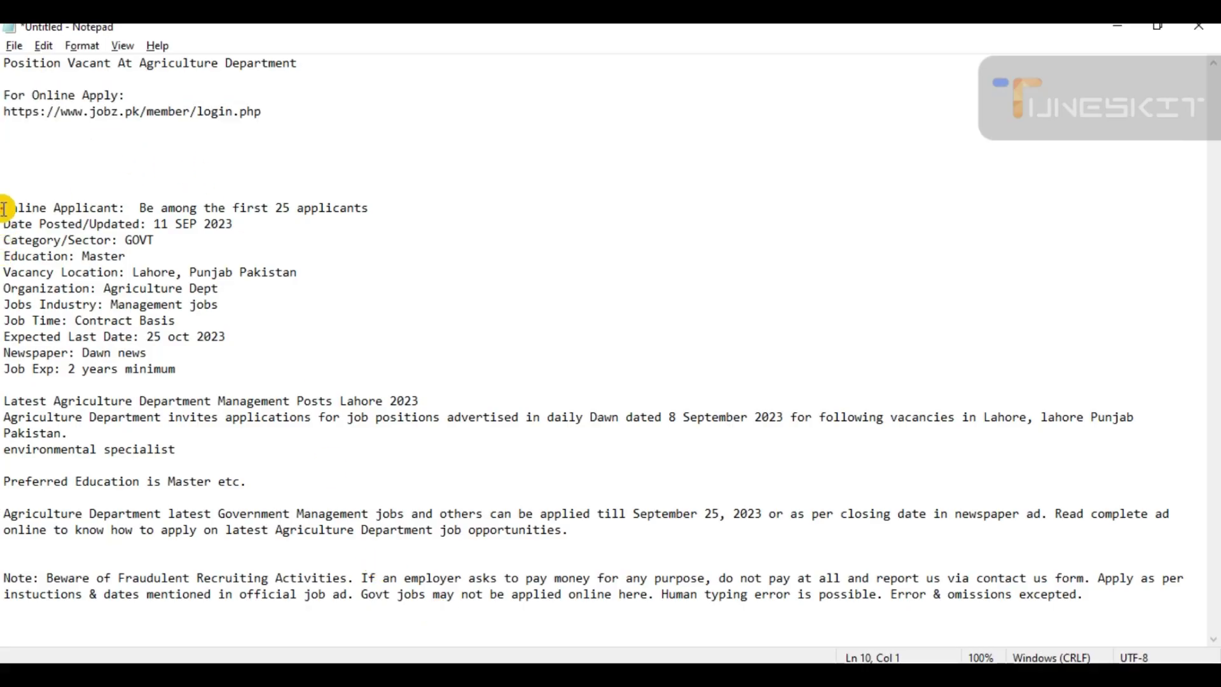
left_click_drag(4, 209, 182, 373)
key("ctrl+c")
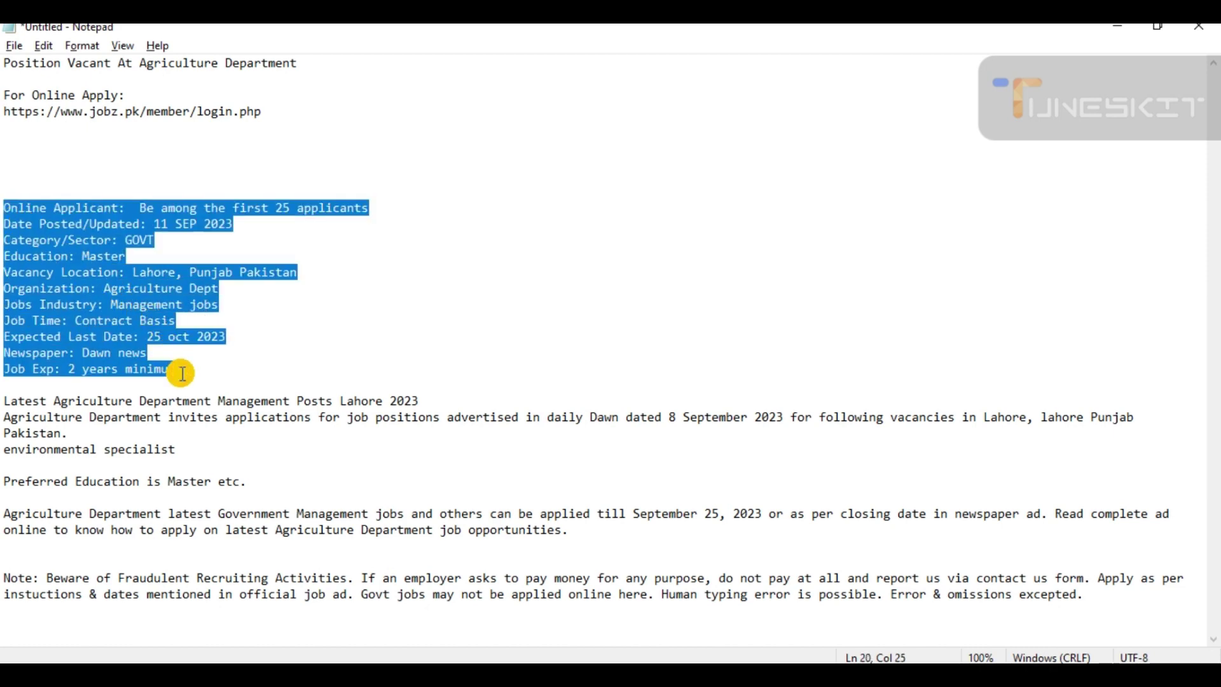
key("alt+Tab")
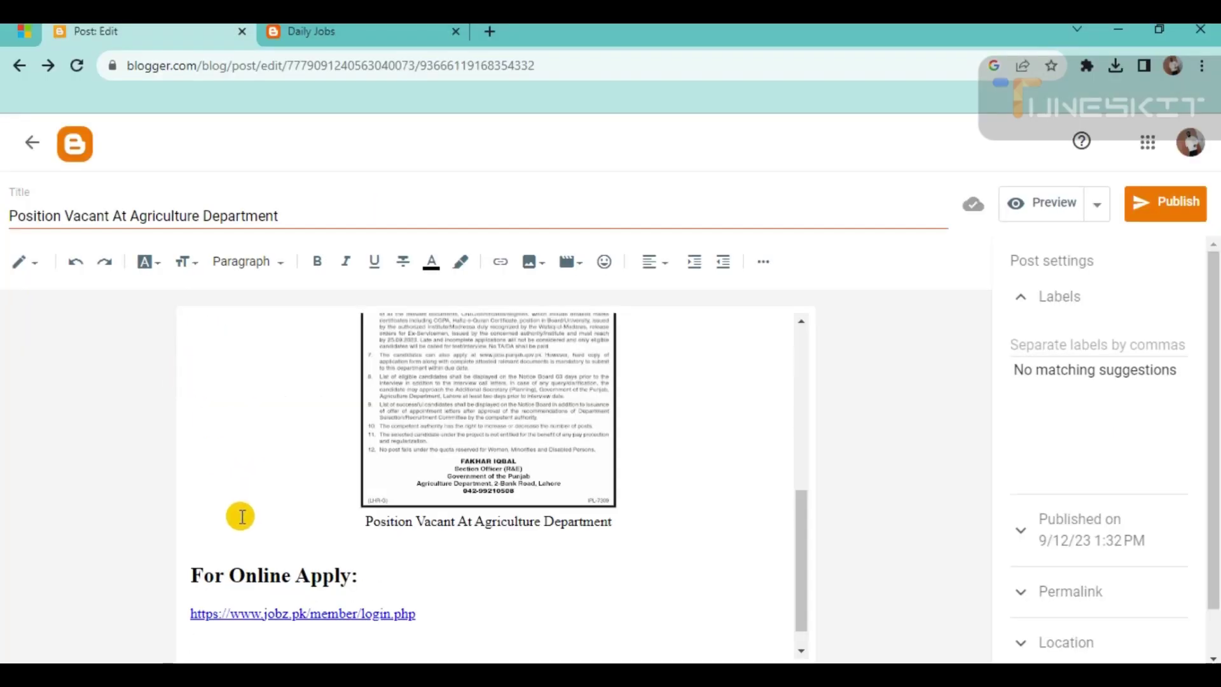
key("ctrl+v")
Step: Turn the pasted job detail lines, from "Online Applicant" to "Job Exp", into a bulleted list
scroll(289, 482, "up", 1)
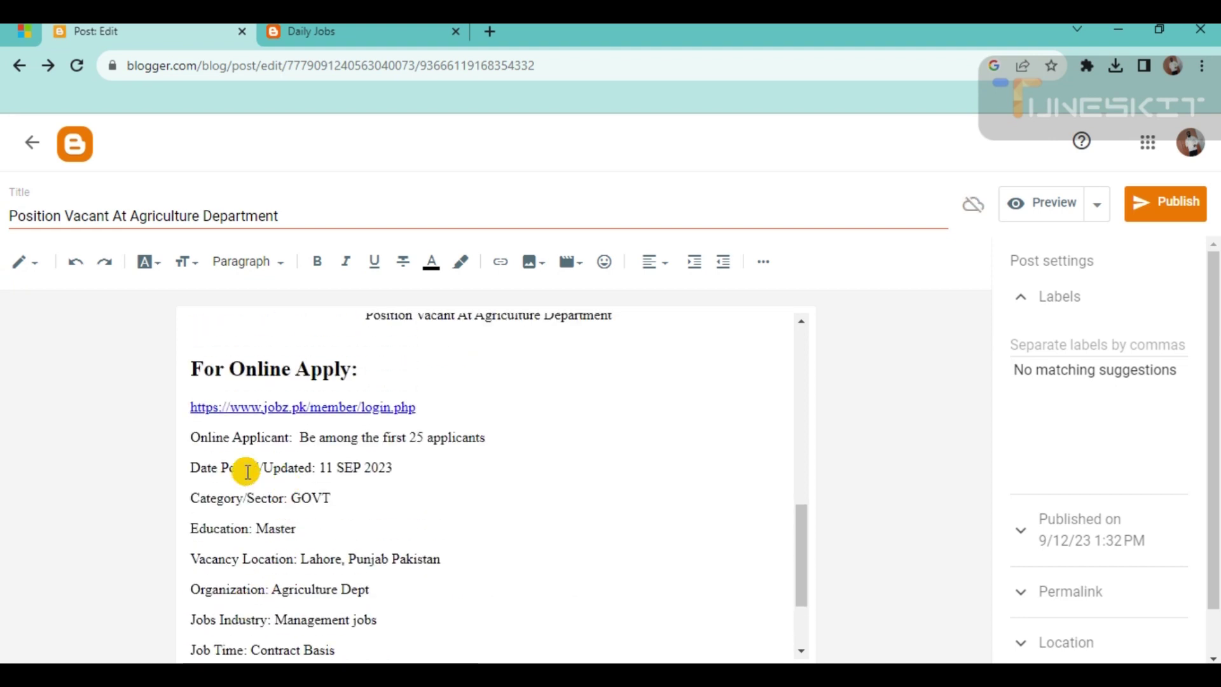
left_click_drag(192, 434, 395, 626)
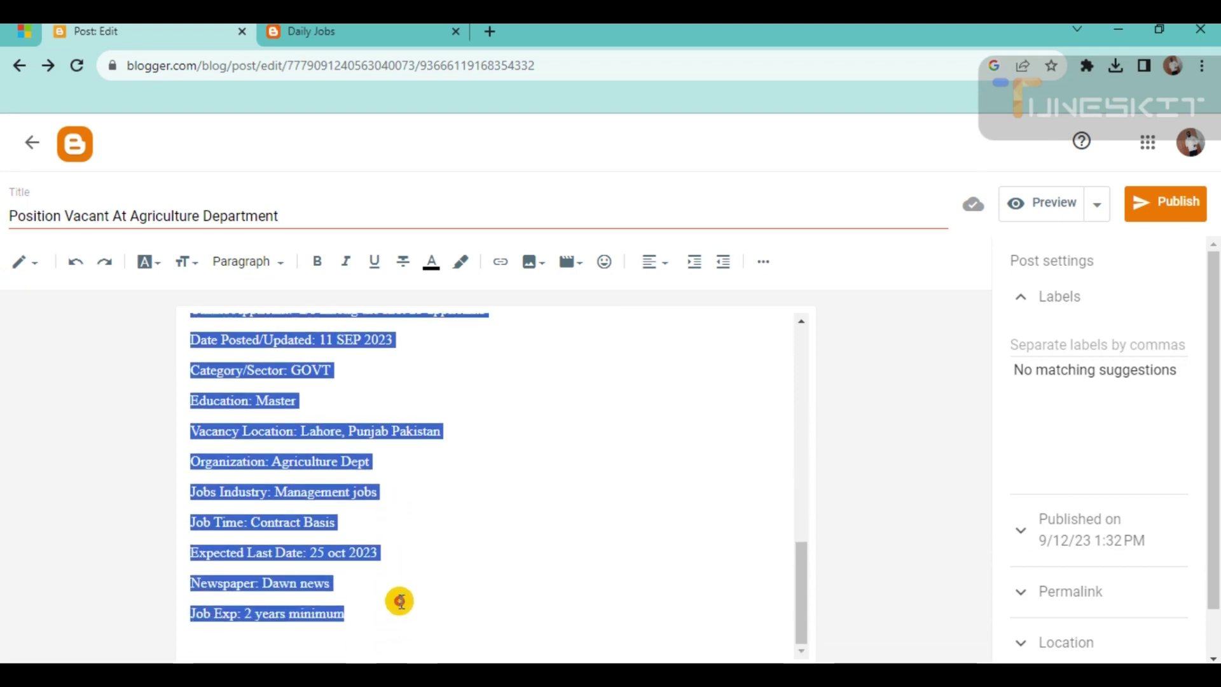
left_click(767, 272)
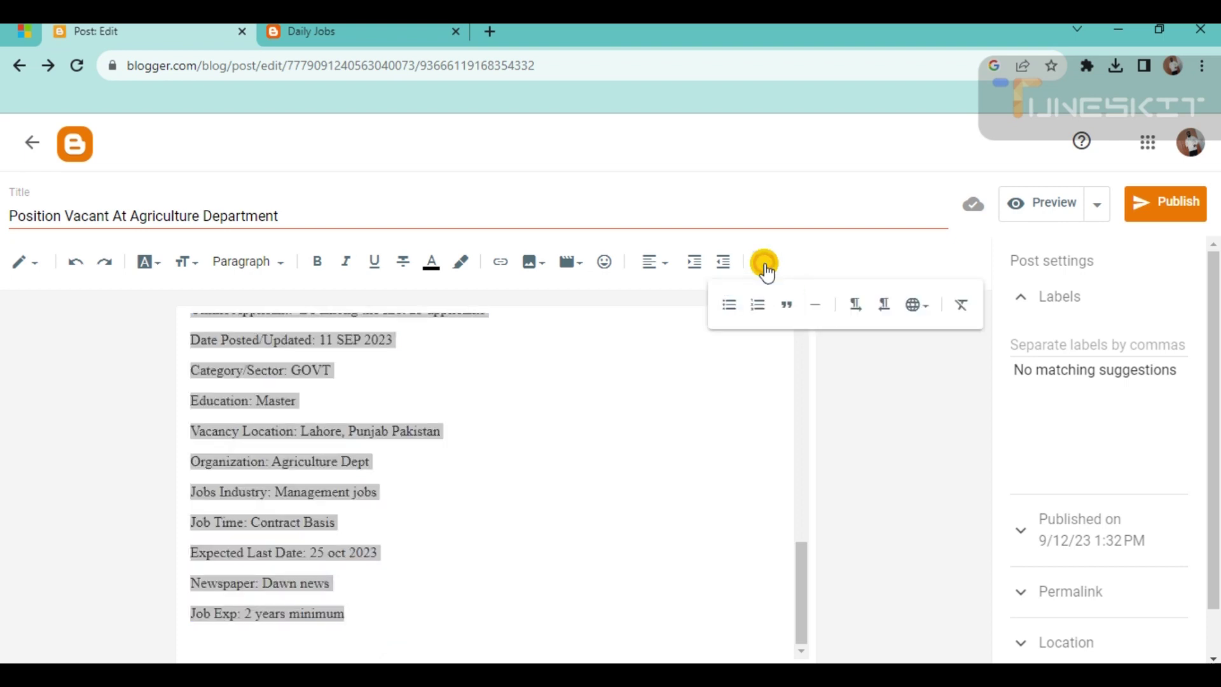
left_click(731, 304)
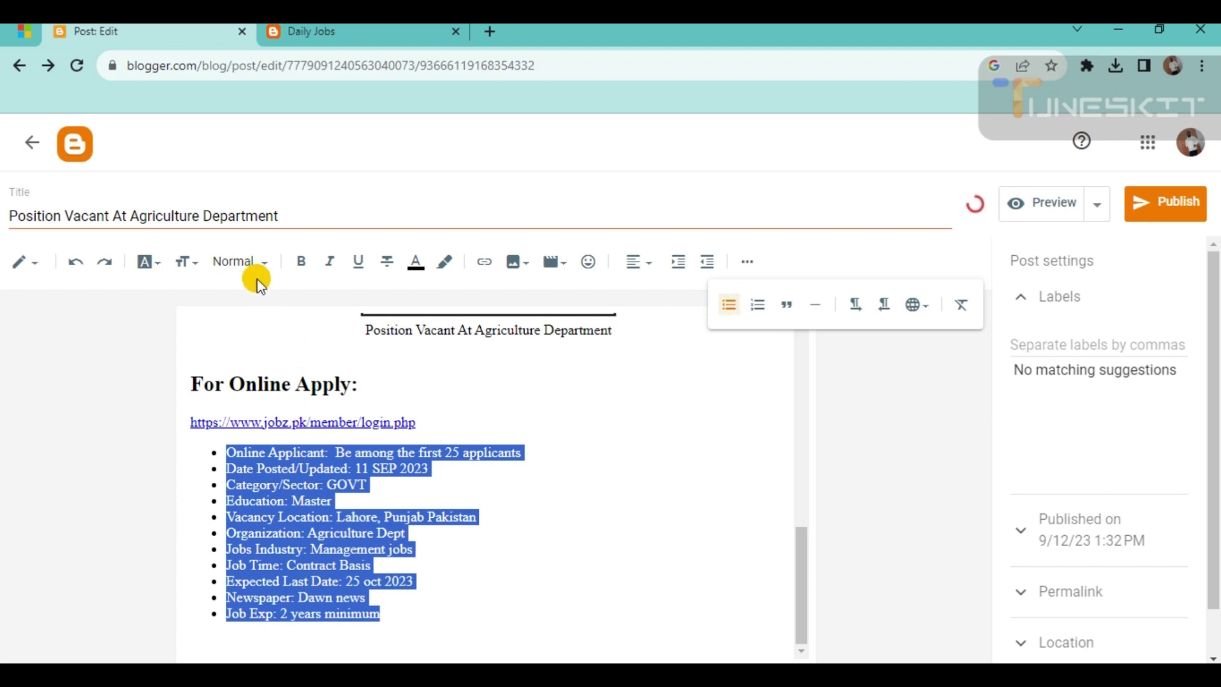
Step: Apply the Subheading style to all lines of the bulleted job details list
left_click(251, 262)
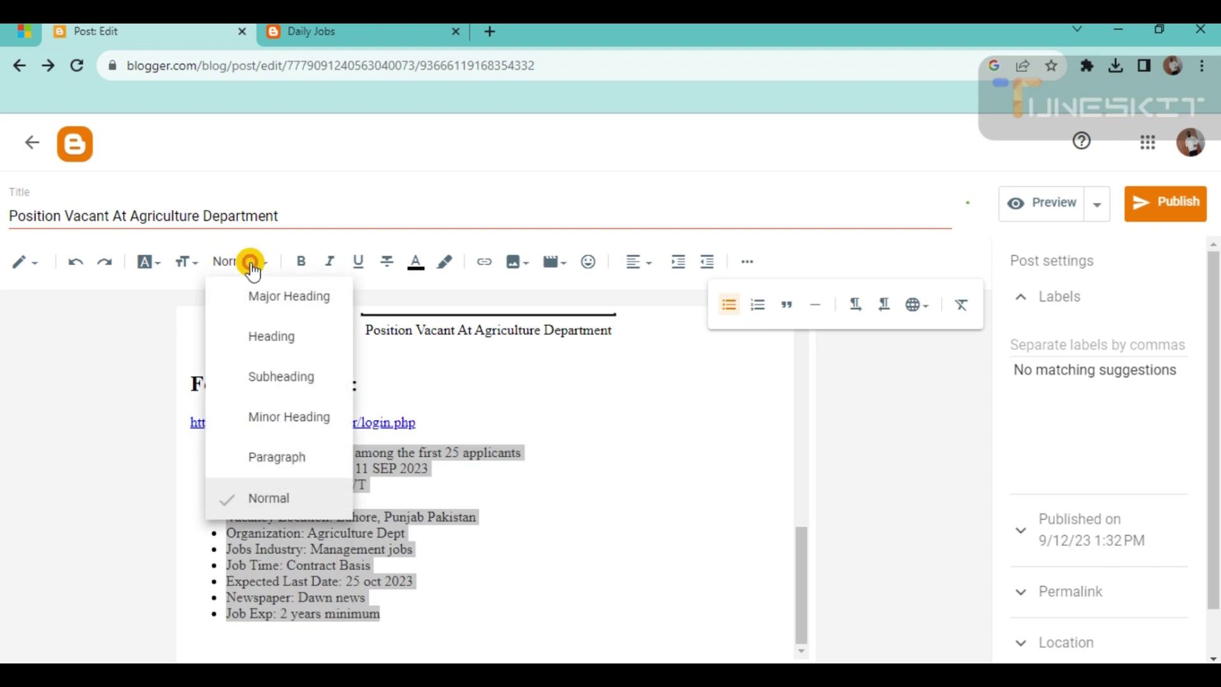
left_click(264, 378)
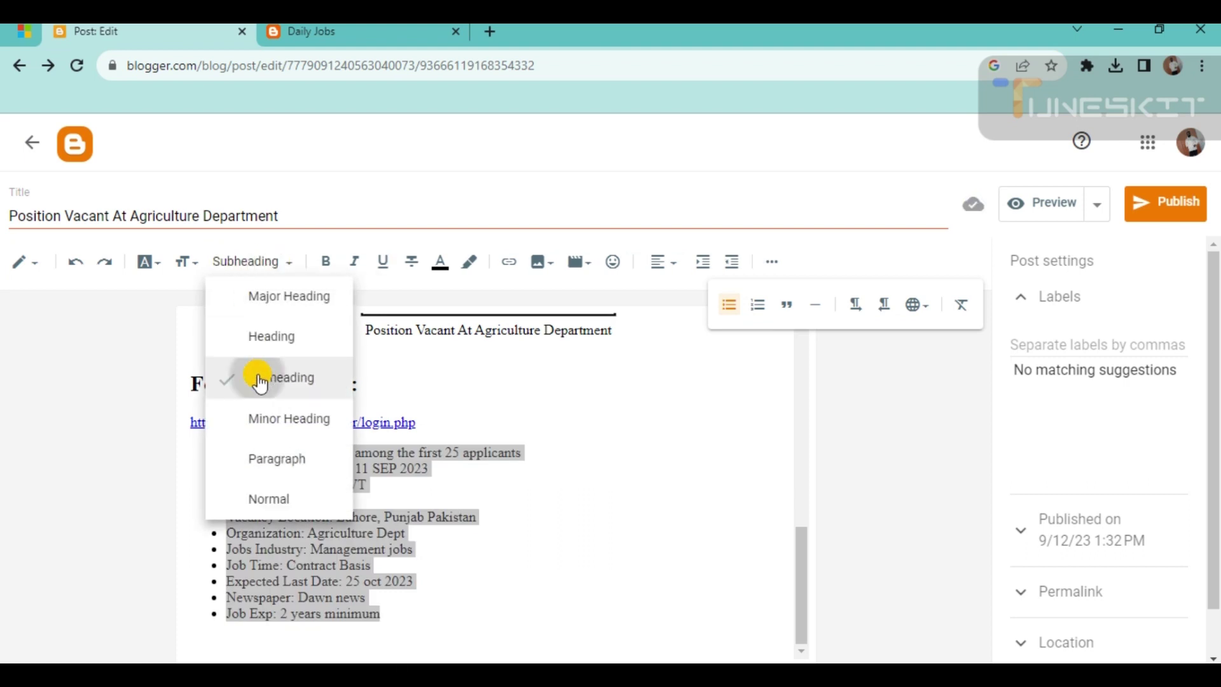
left_click(545, 490)
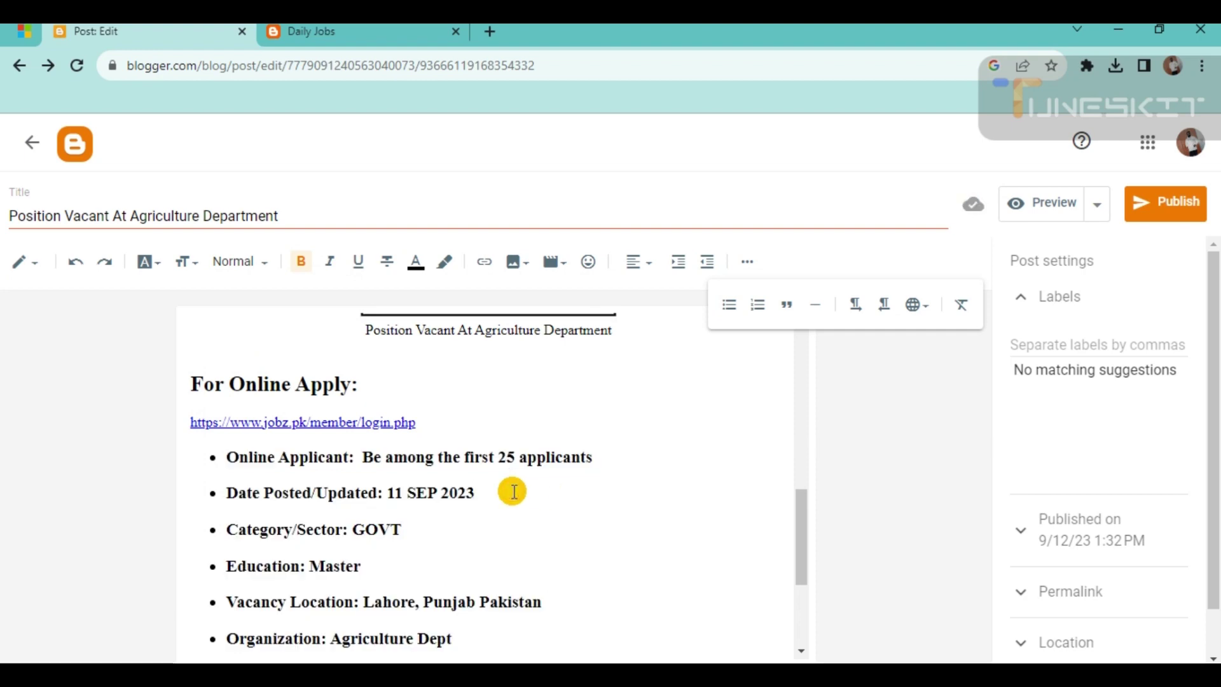
scroll(337, 605, "down", 3)
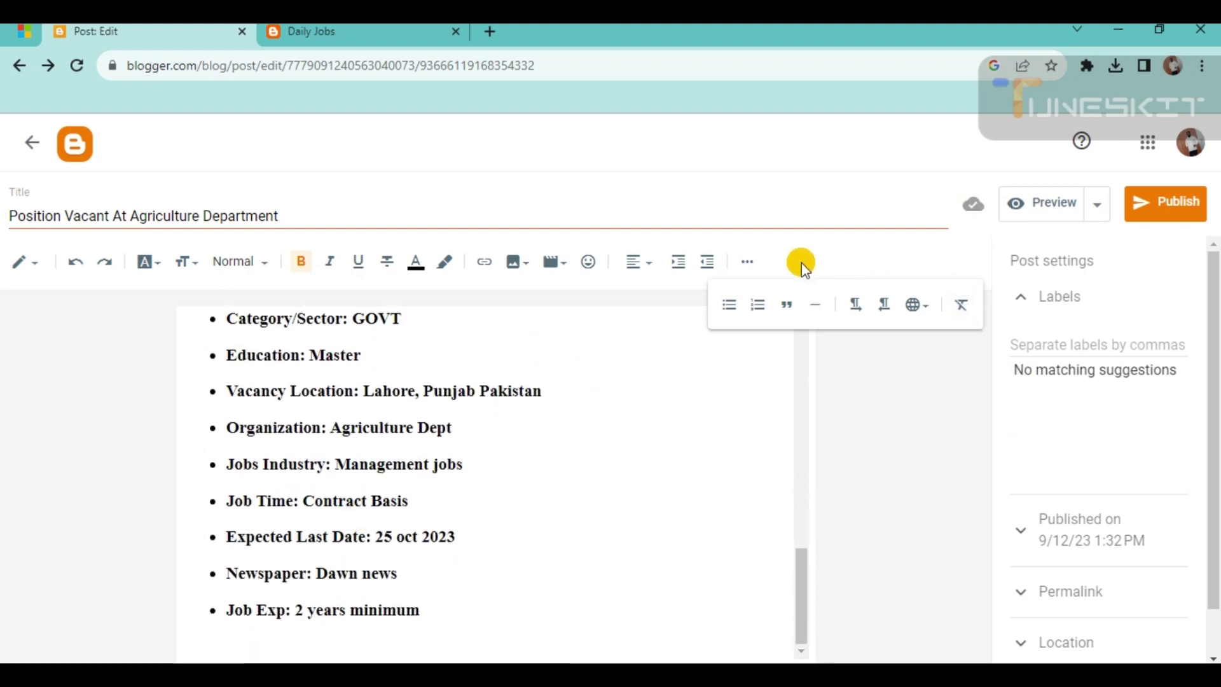
left_click(744, 261)
scroll(364, 491, "up", 3)
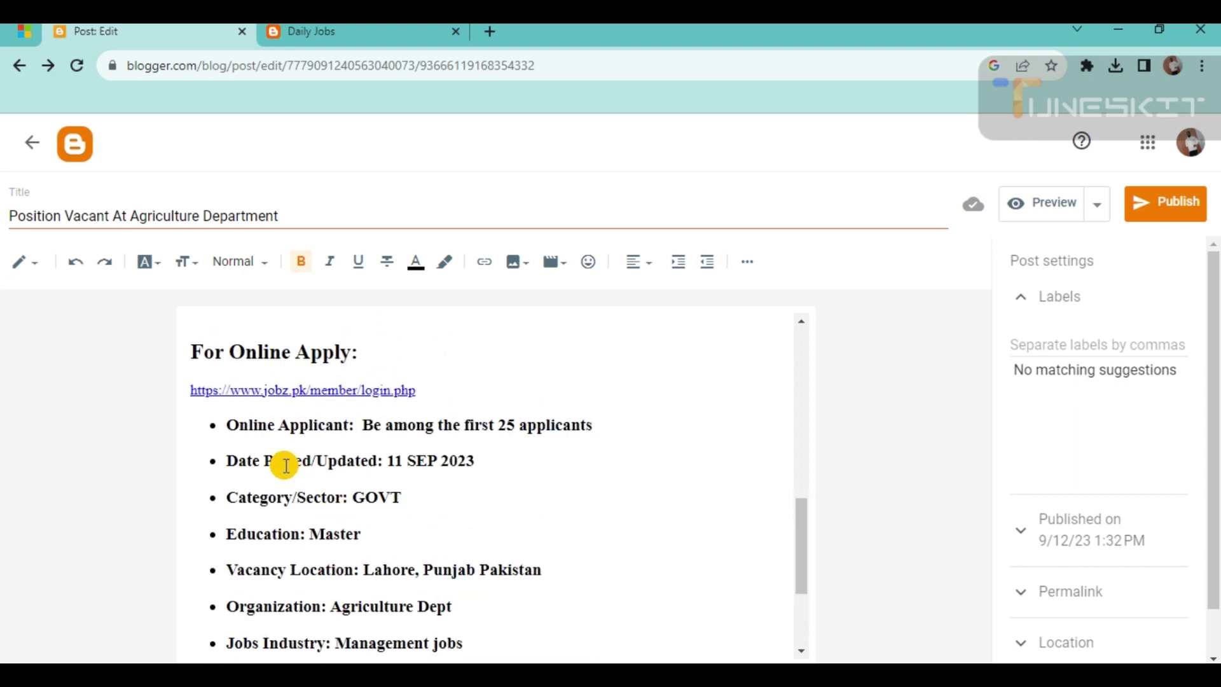
Step: Start a new line after the "Job Exp" bullet and remove the bullet formatting from it
scroll(414, 521, "down", 2)
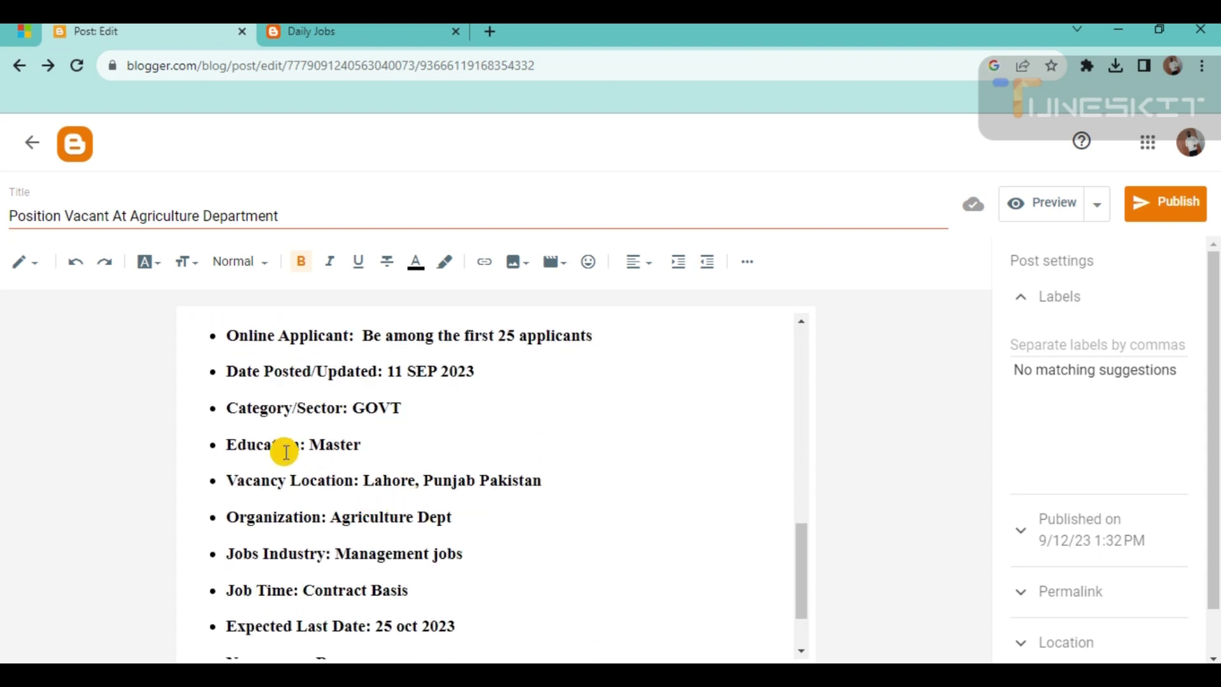
scroll(396, 479, "down", 2)
left_click(444, 612)
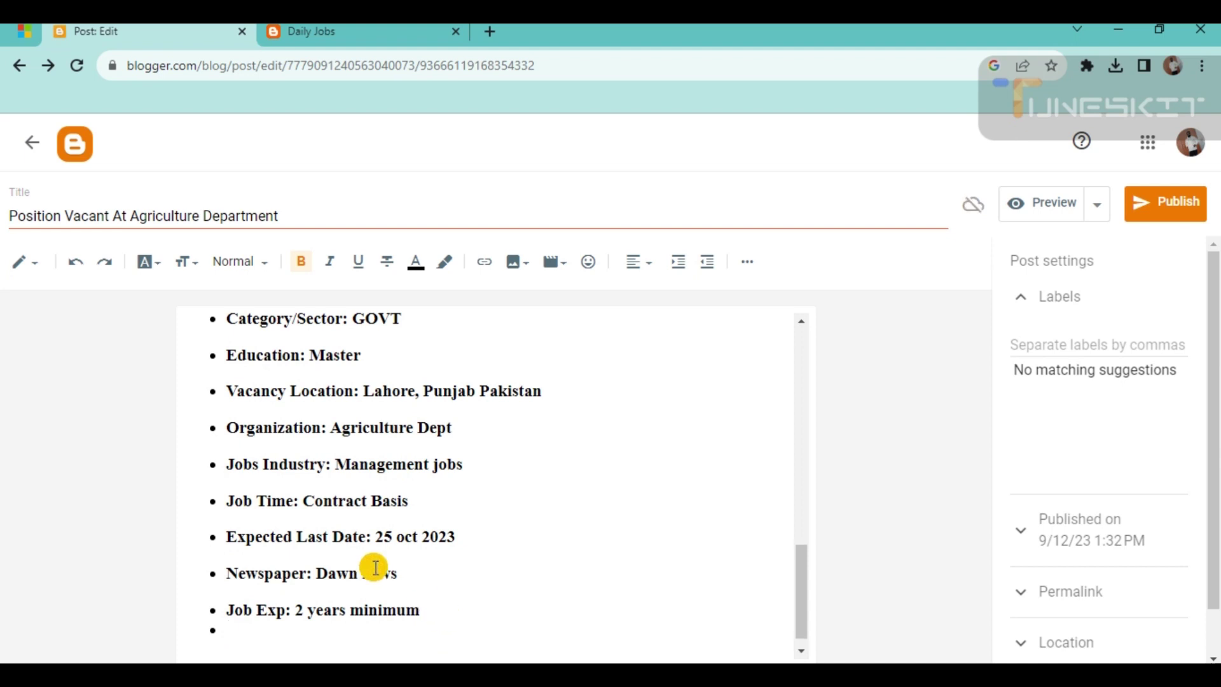
left_click(749, 263)
left_click(729, 309)
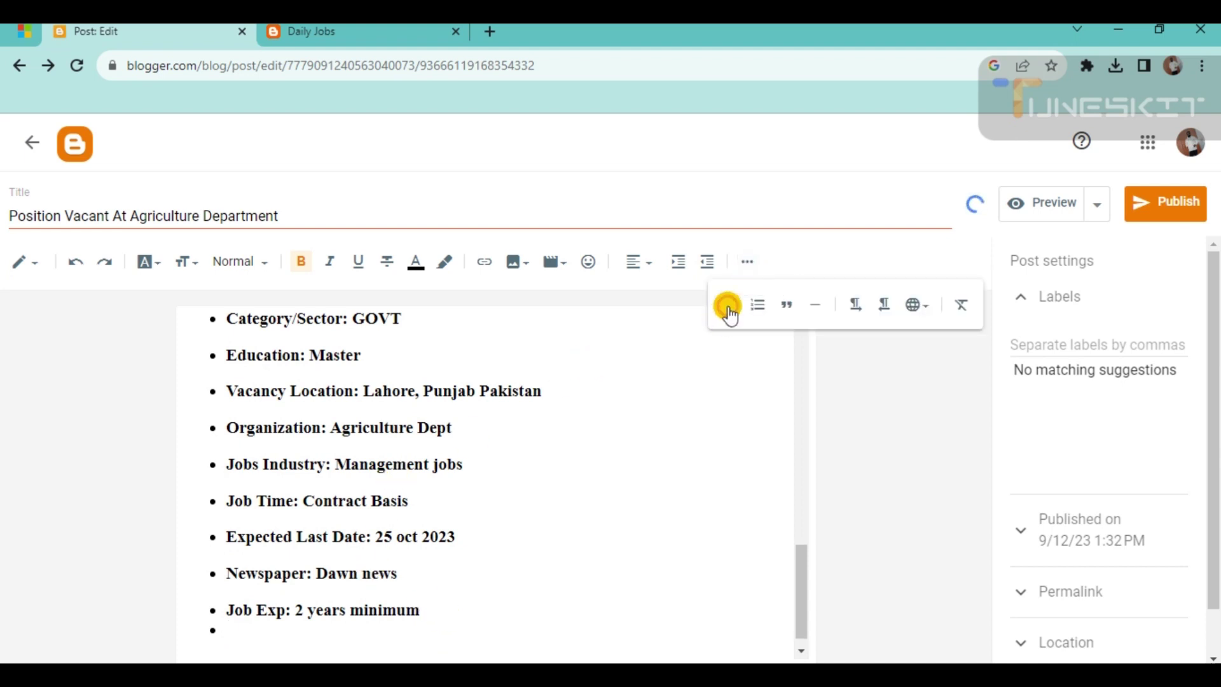
scroll(322, 510, "down", 1)
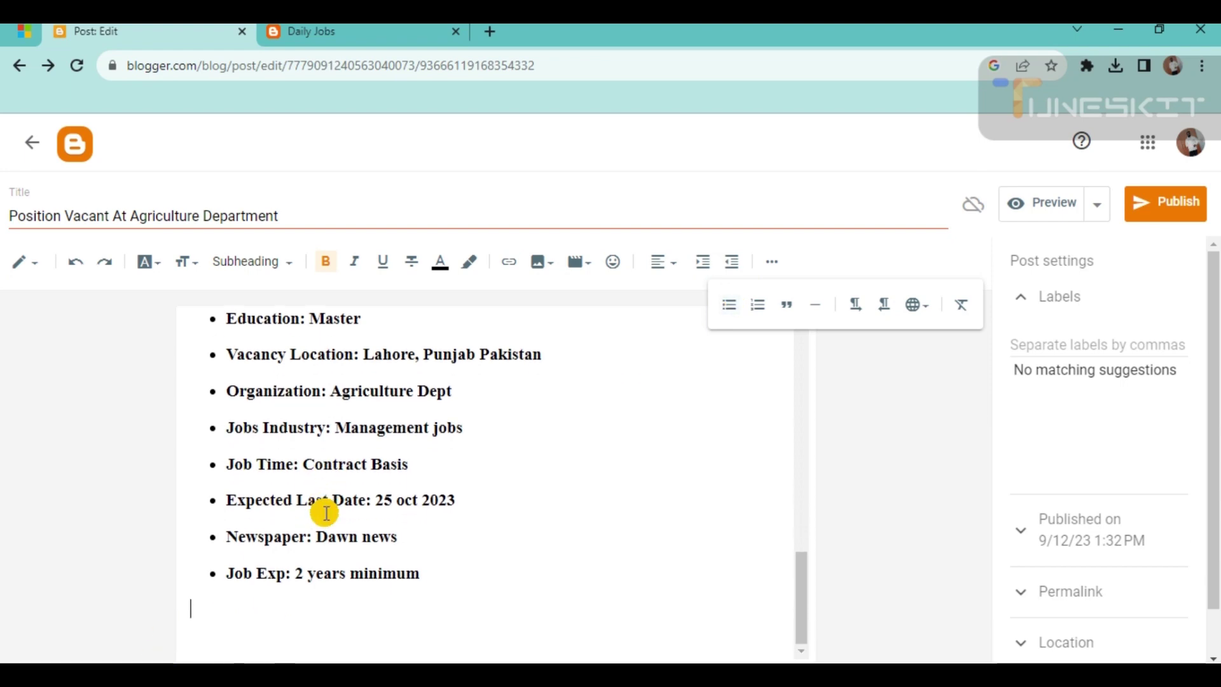
Step: Insert a horizontal line below the bulleted job details list and place the cursor beneath it
mouse_move(499, 646)
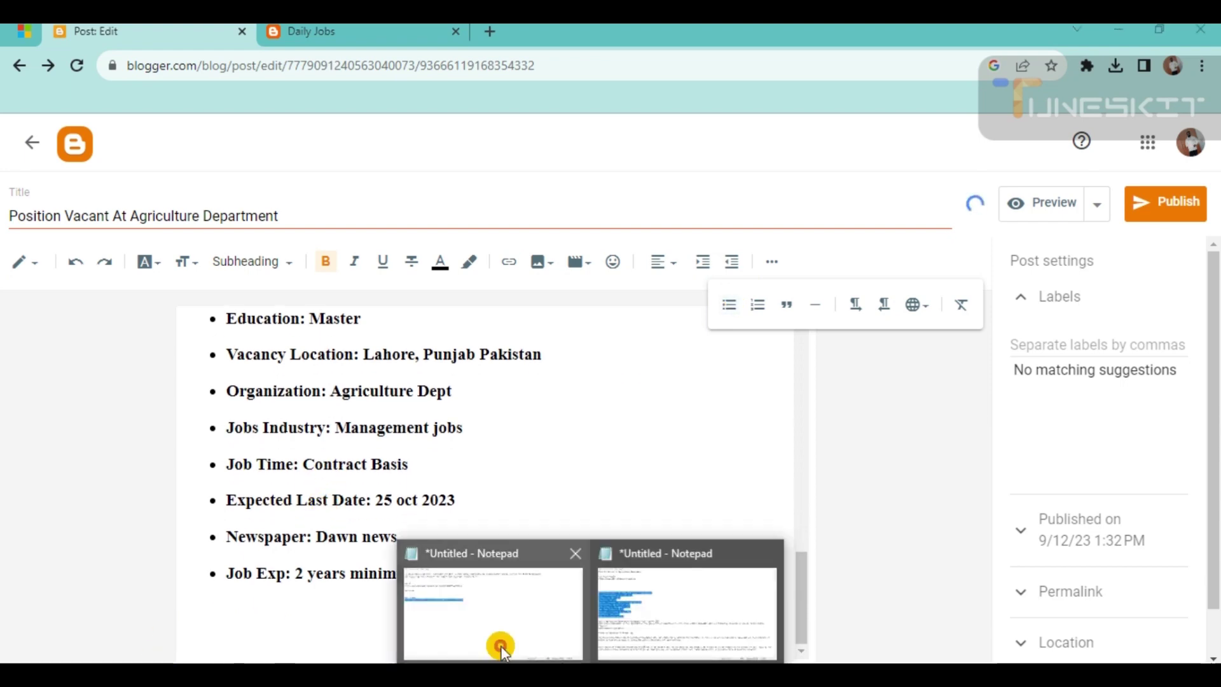
left_click(619, 613)
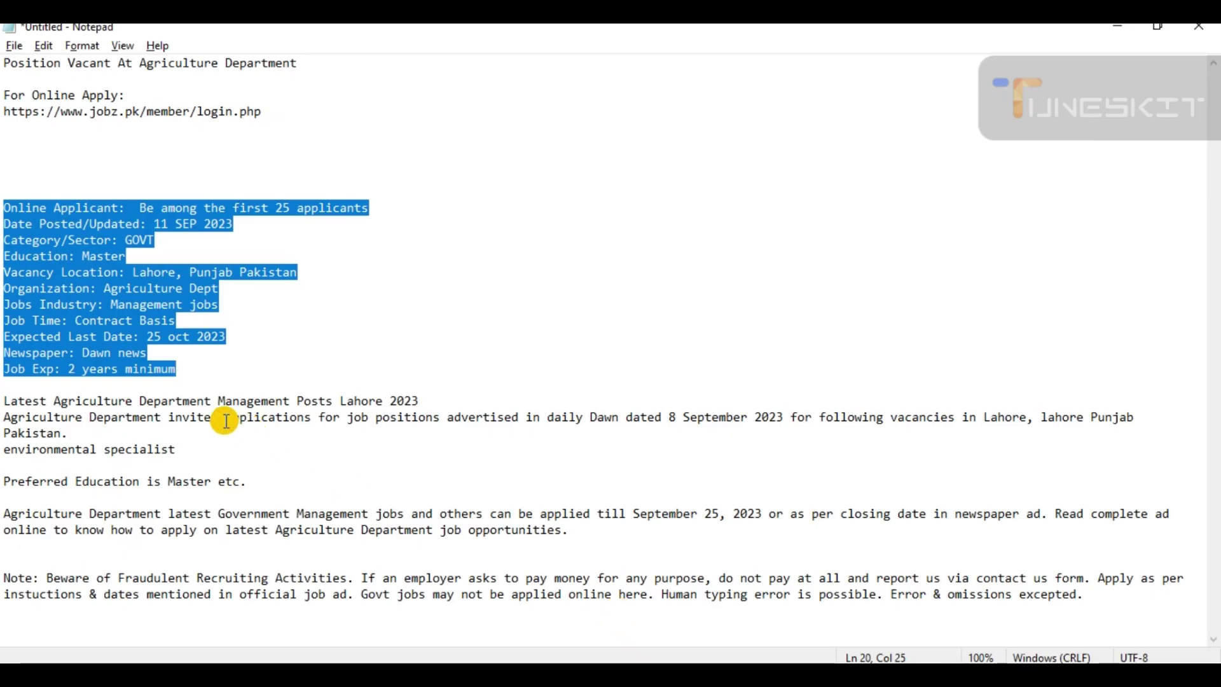
key("ctrl+c")
key("alt+Tab")
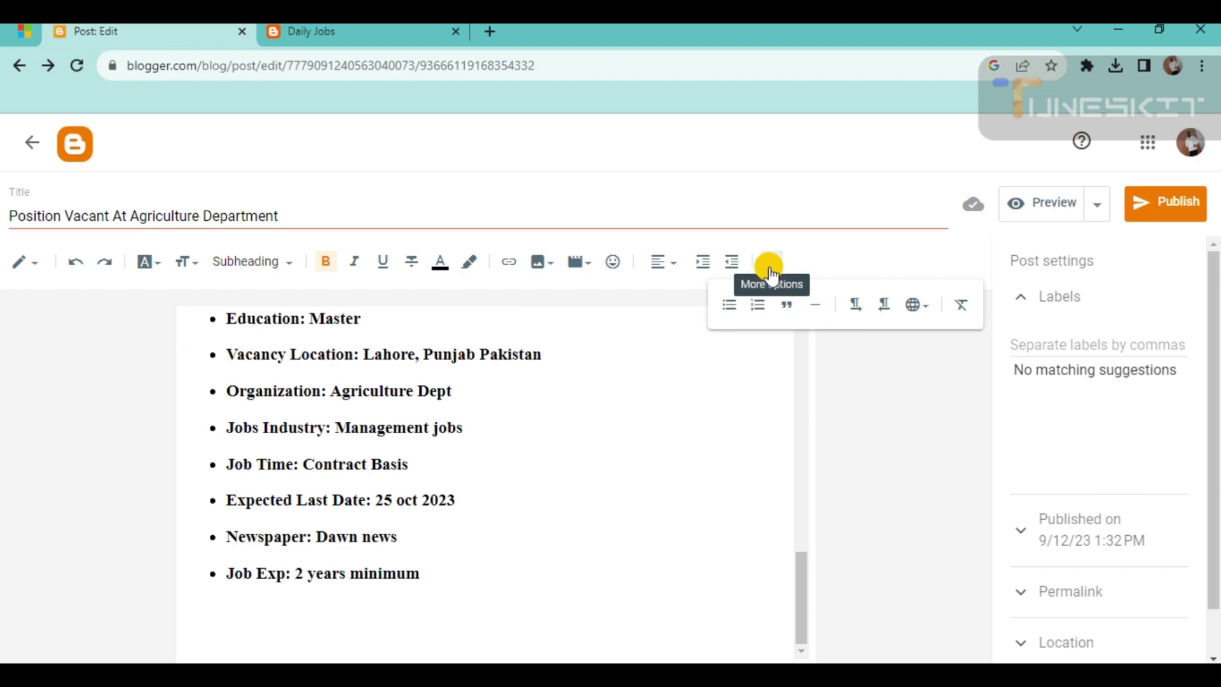
left_click(820, 308)
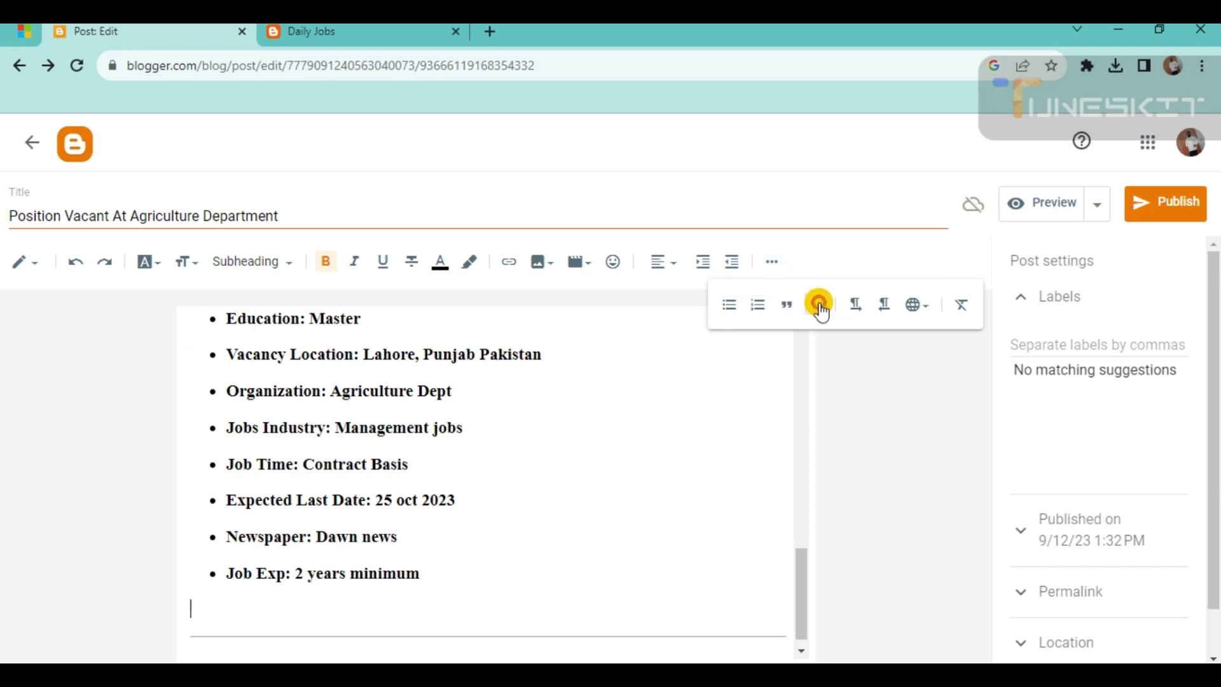
left_click(231, 637)
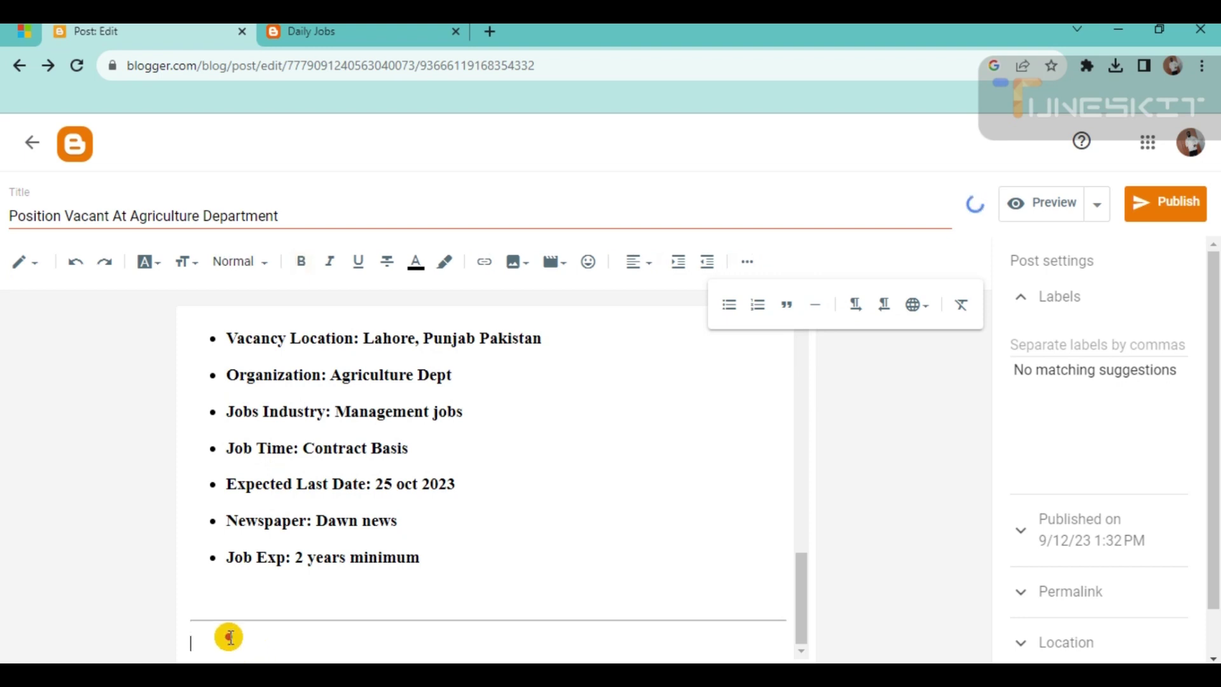
Step: Copy the line "Latest Agriculture Department Management Posts Lahore 2023" from the Notepad notes and paste it below the horizontal line in the post
mouse_move(477, 653)
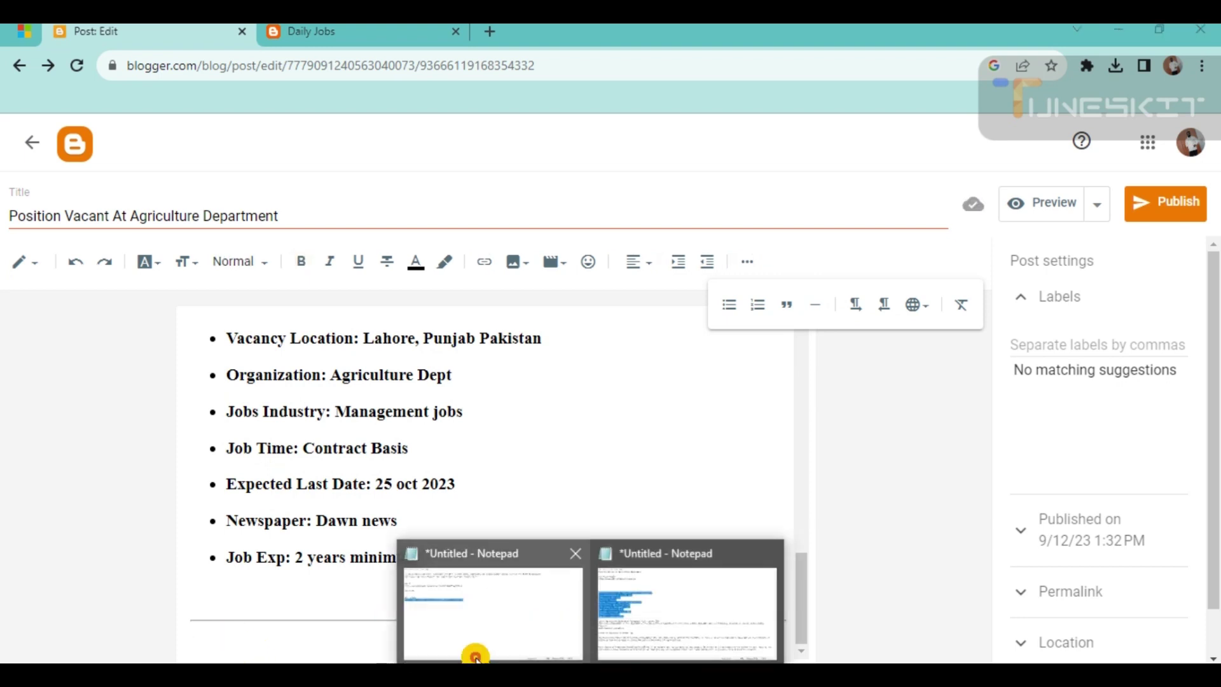
left_click(608, 620)
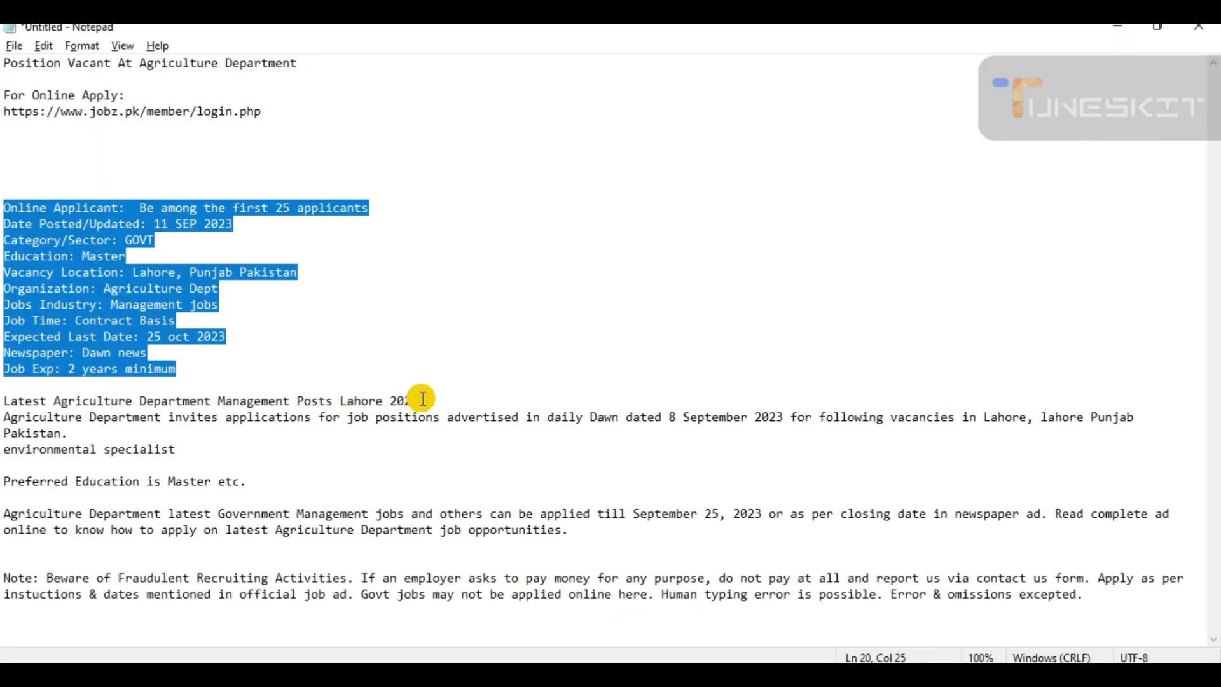
left_click_drag(421, 400, 36, 391)
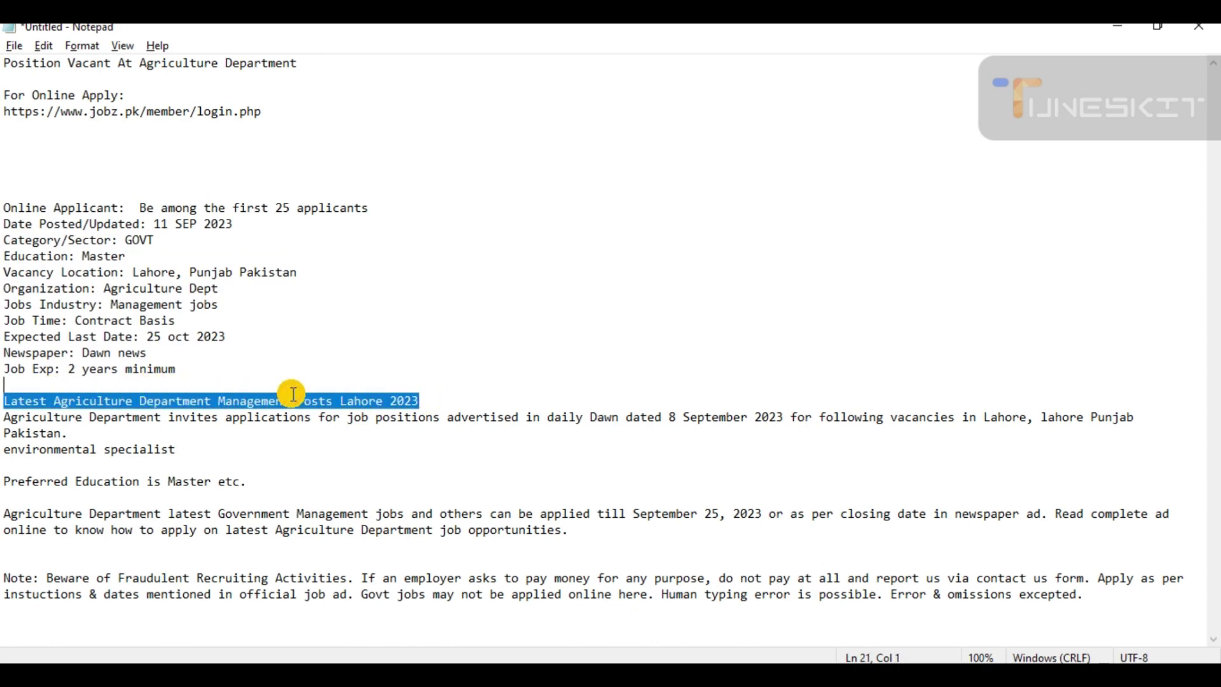
key("alt+Tab")
key("ctrl+v")
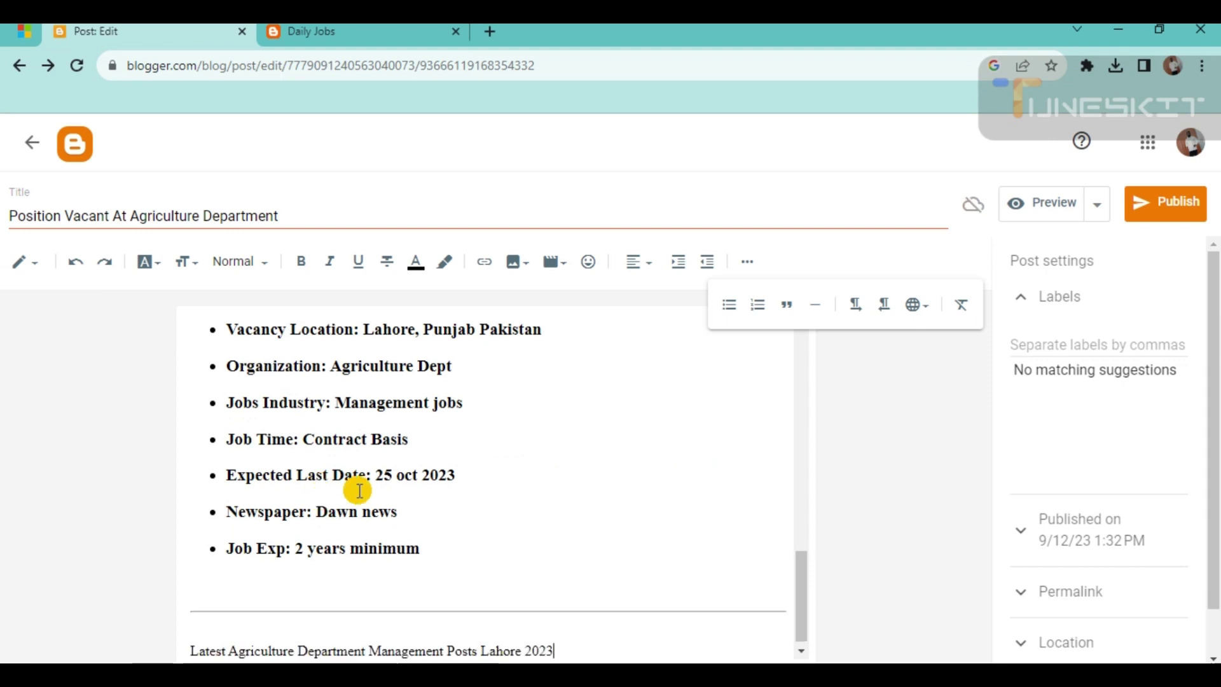
Step: Apply the Subheading style to the "Latest Agriculture Department Management Posts Lahore 2023" line and start a new line after it
triple_click(321, 643)
left_click(254, 261)
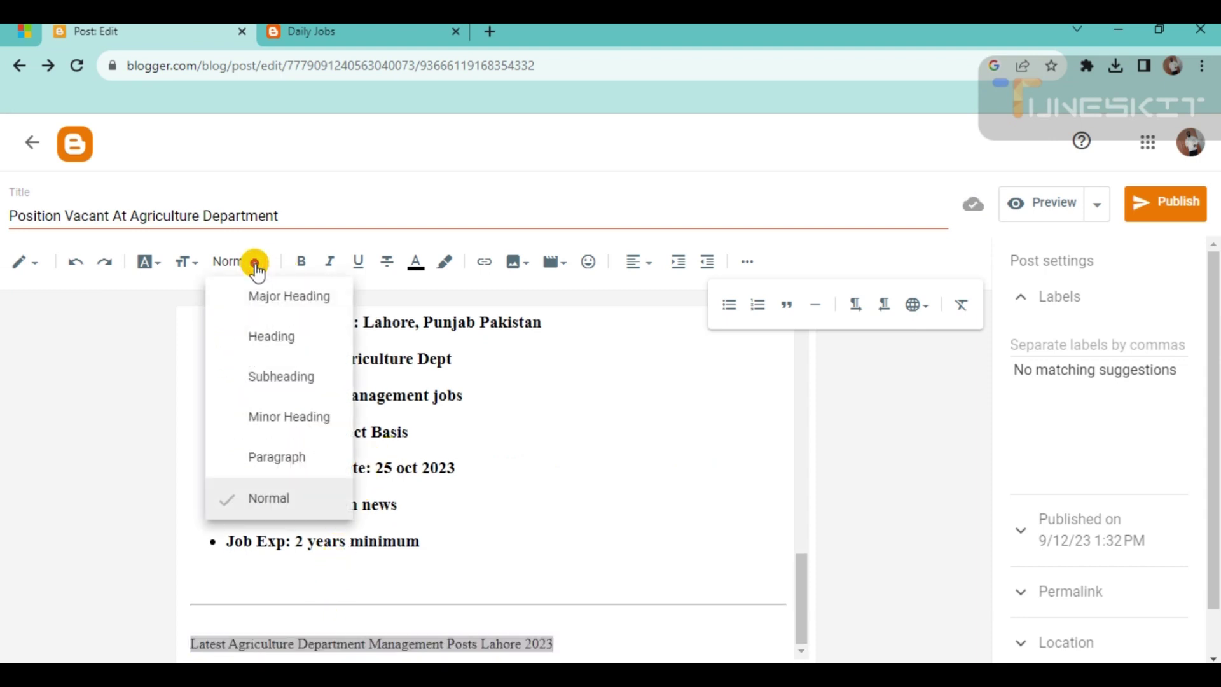
left_click(259, 340)
left_click(253, 414)
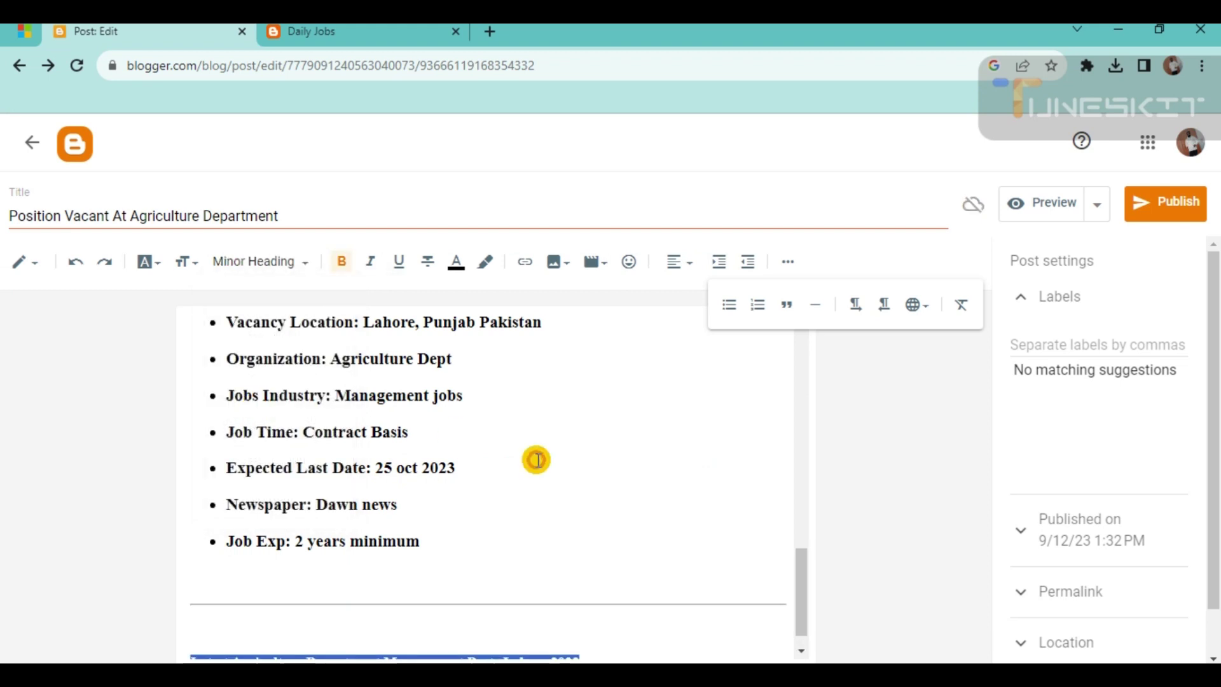
left_click(257, 263)
left_click(272, 379)
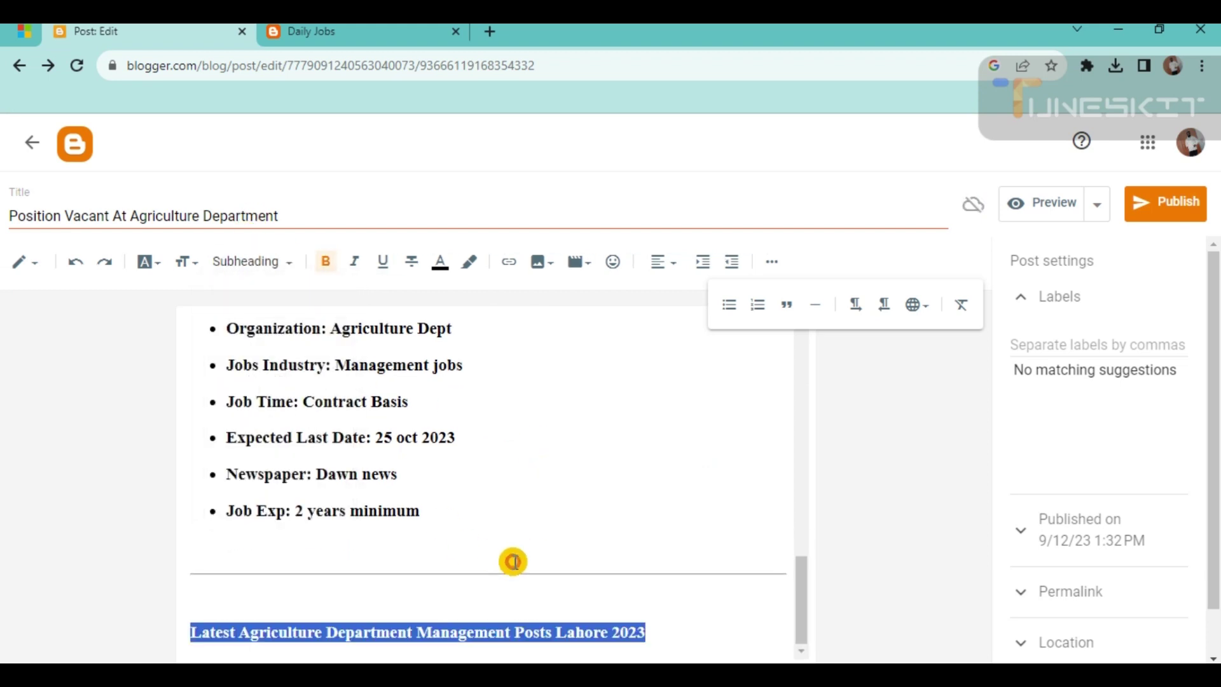
left_click(657, 632)
key("Return")
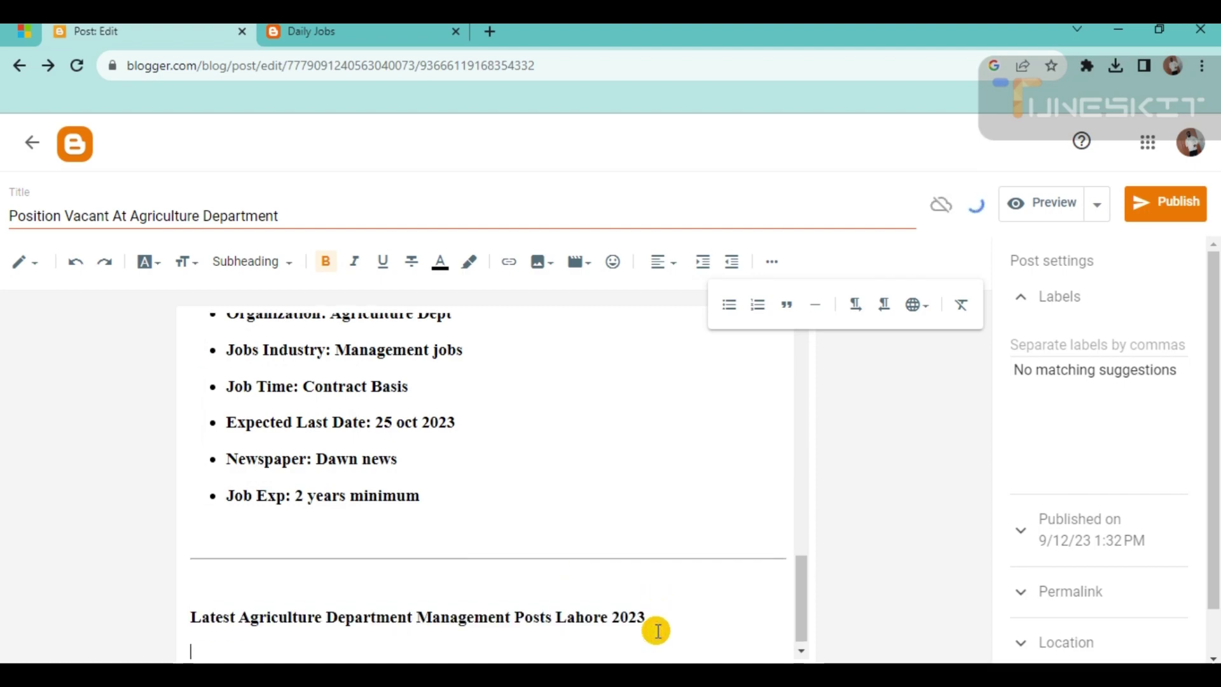
Step: Copy the Notepad text from "Agriculture Department invites applications" through "job opportunities." and paste it under the subheading in the post
key("alt+Tab")
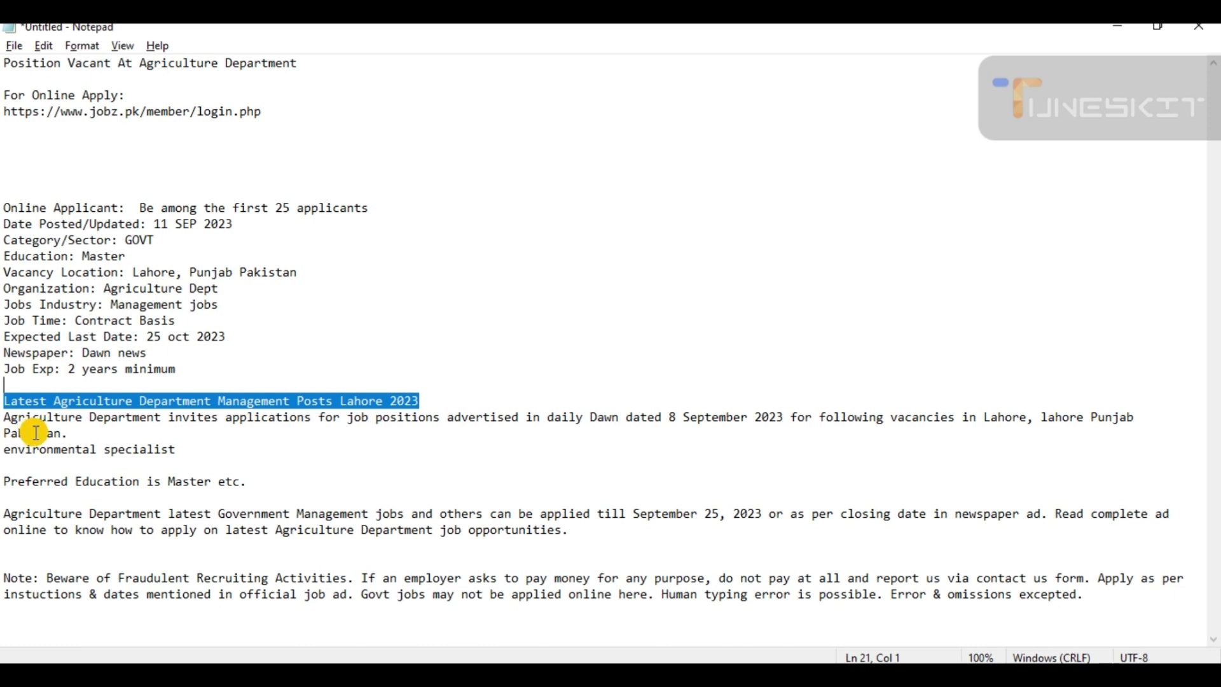
left_click(5, 420)
left_click_drag(5, 420, 607, 525)
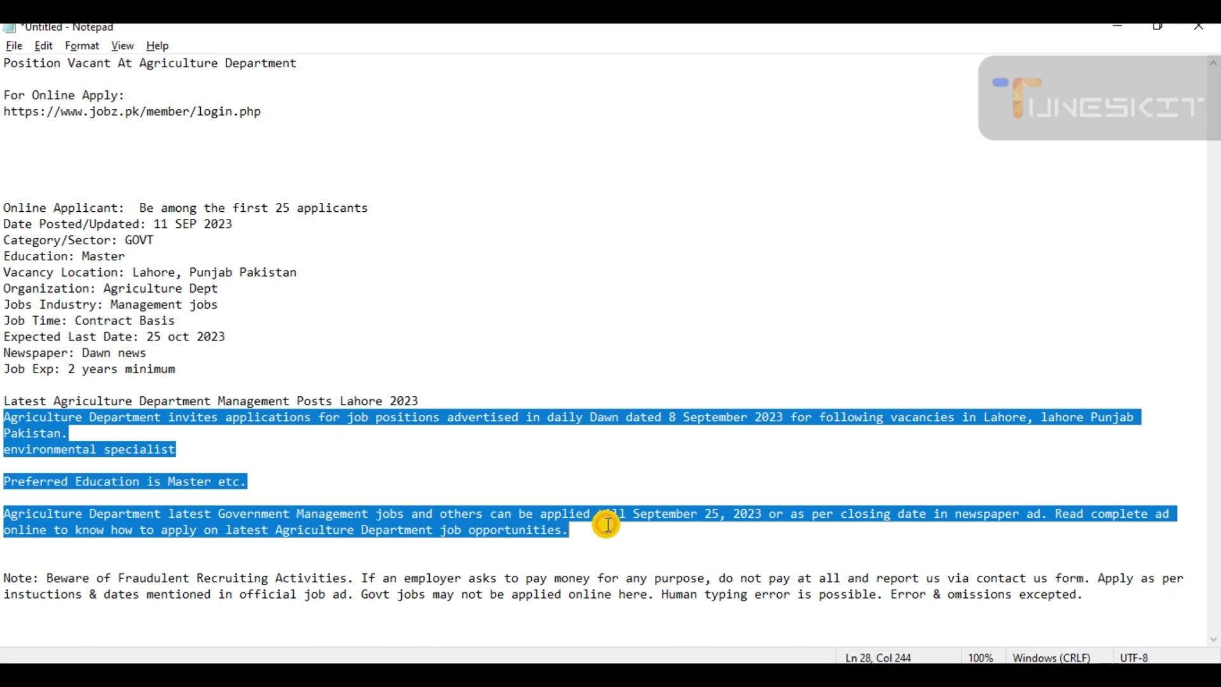
key("alt+Tab")
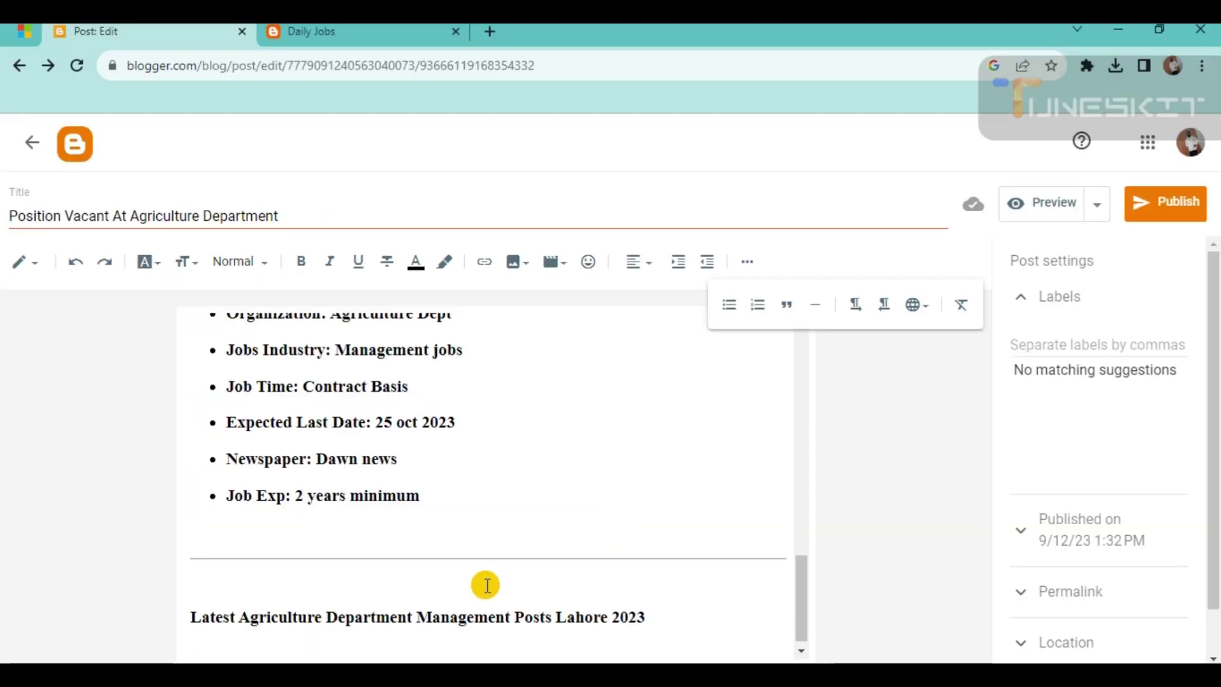
key("ctrl+v")
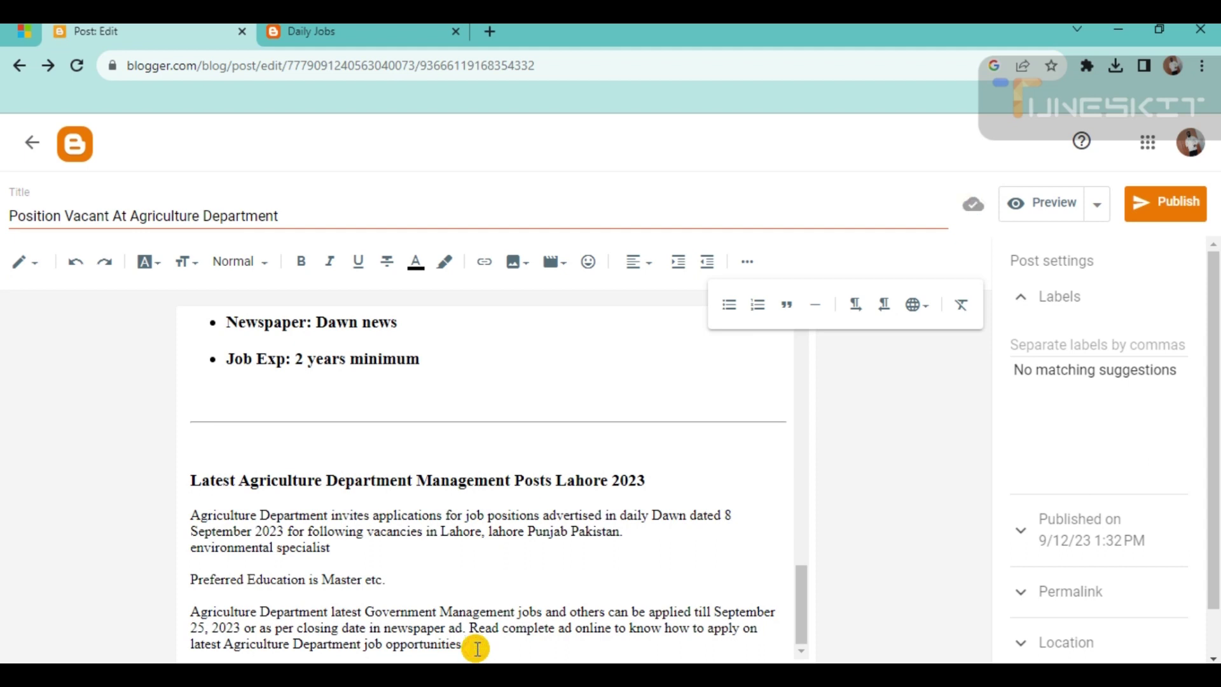
Step: Make the line "Preferred Education is Master etc." bold
left_click_drag(393, 584, 169, 575)
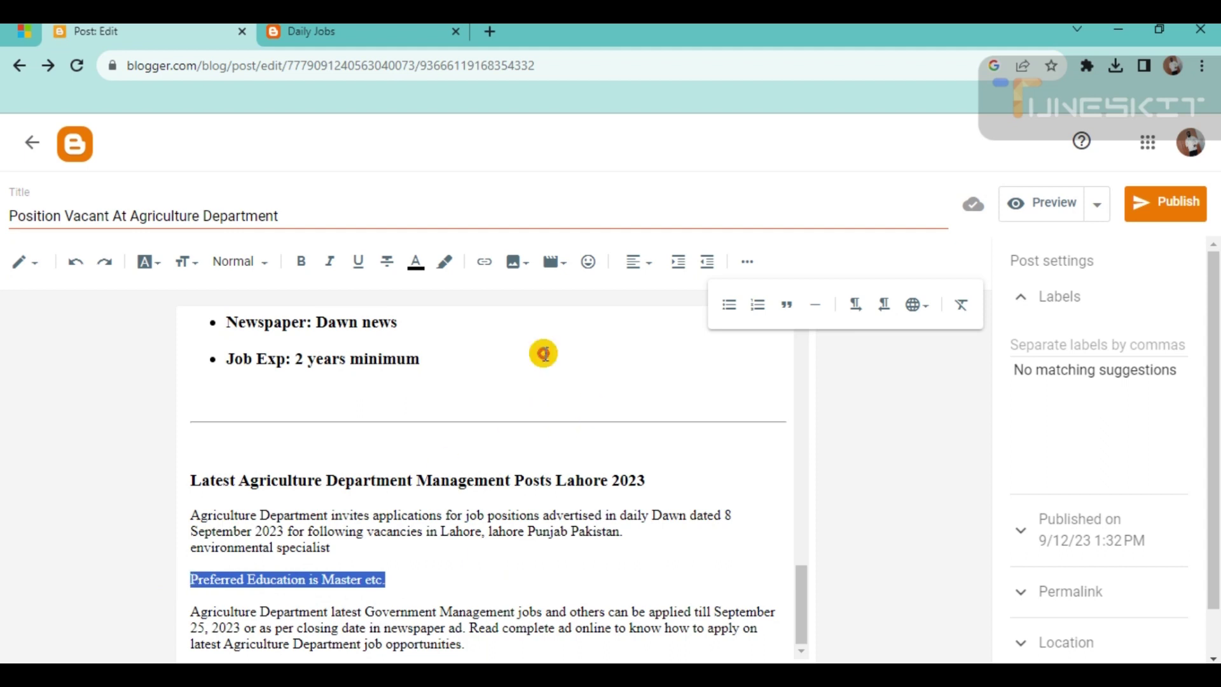
left_click(301, 262)
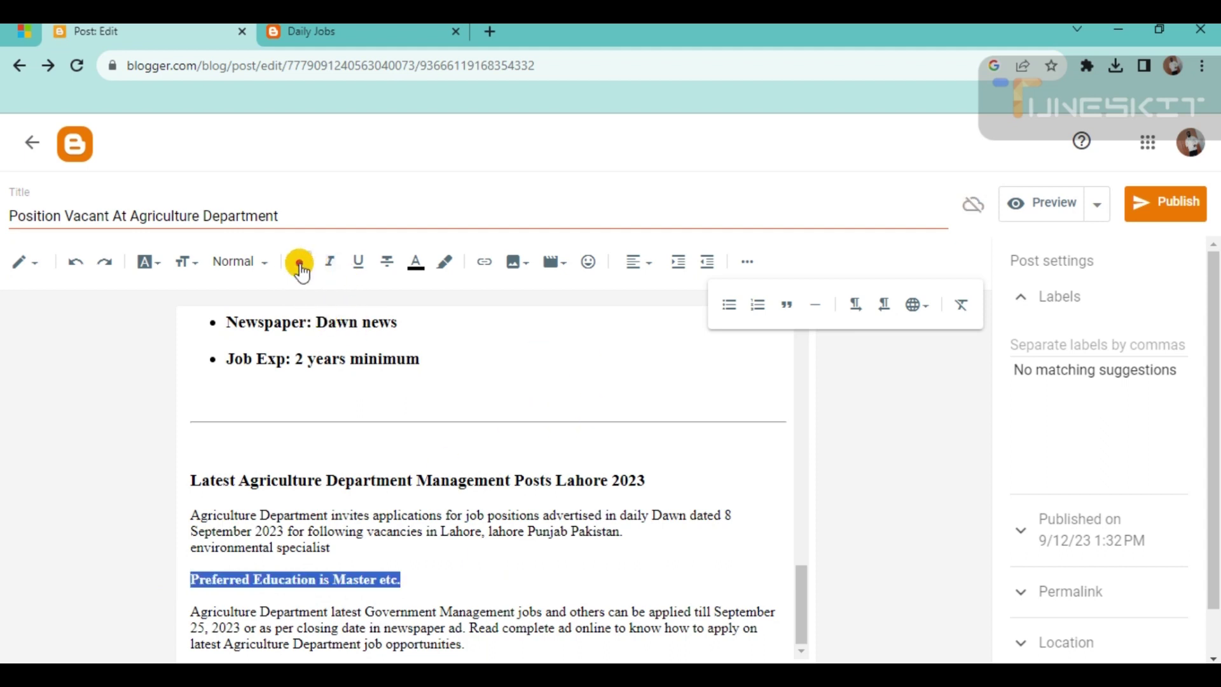
left_click(421, 584)
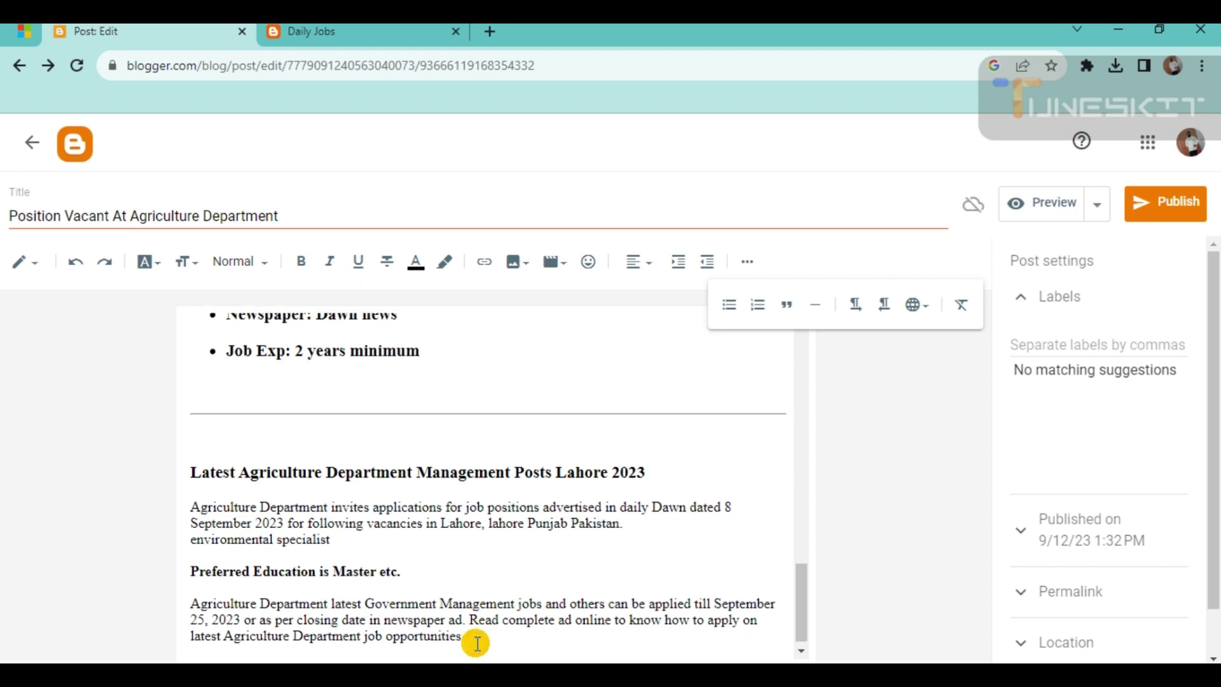
Step: Insert a horizontal line below the paragraph ending in "job opportunities." and place the cursor beneath it
scroll(477, 643, "down", 1)
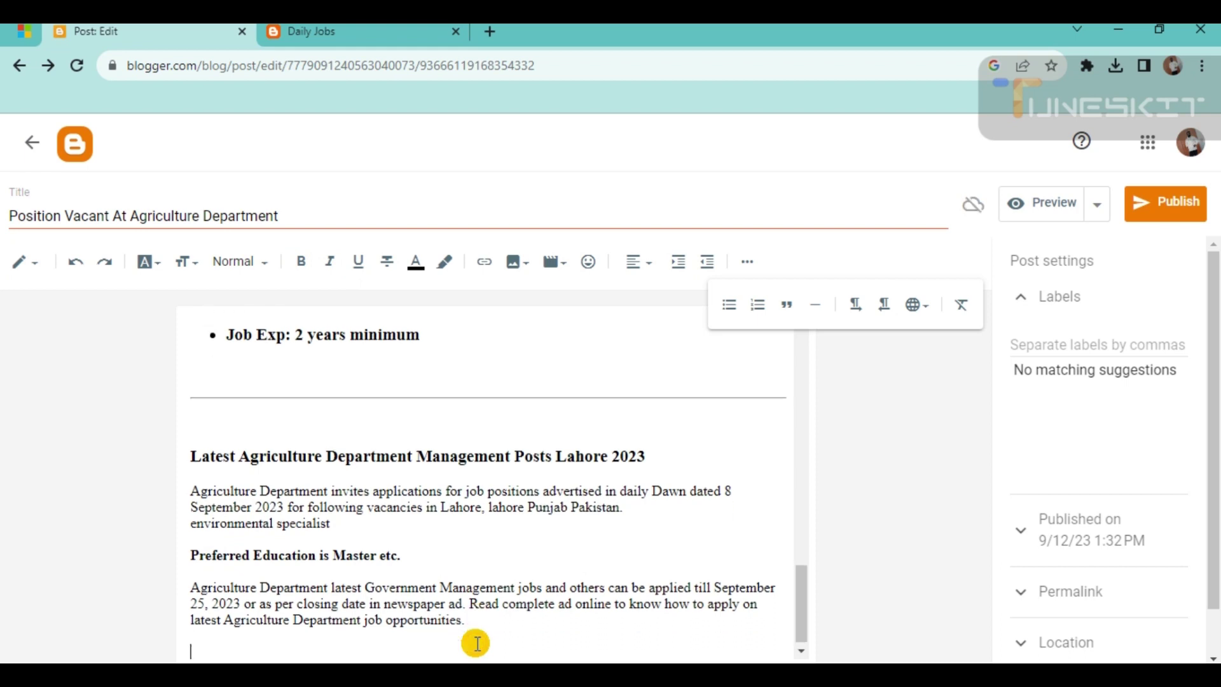
left_click(813, 305)
scroll(448, 587, "down", 1)
left_click(264, 648)
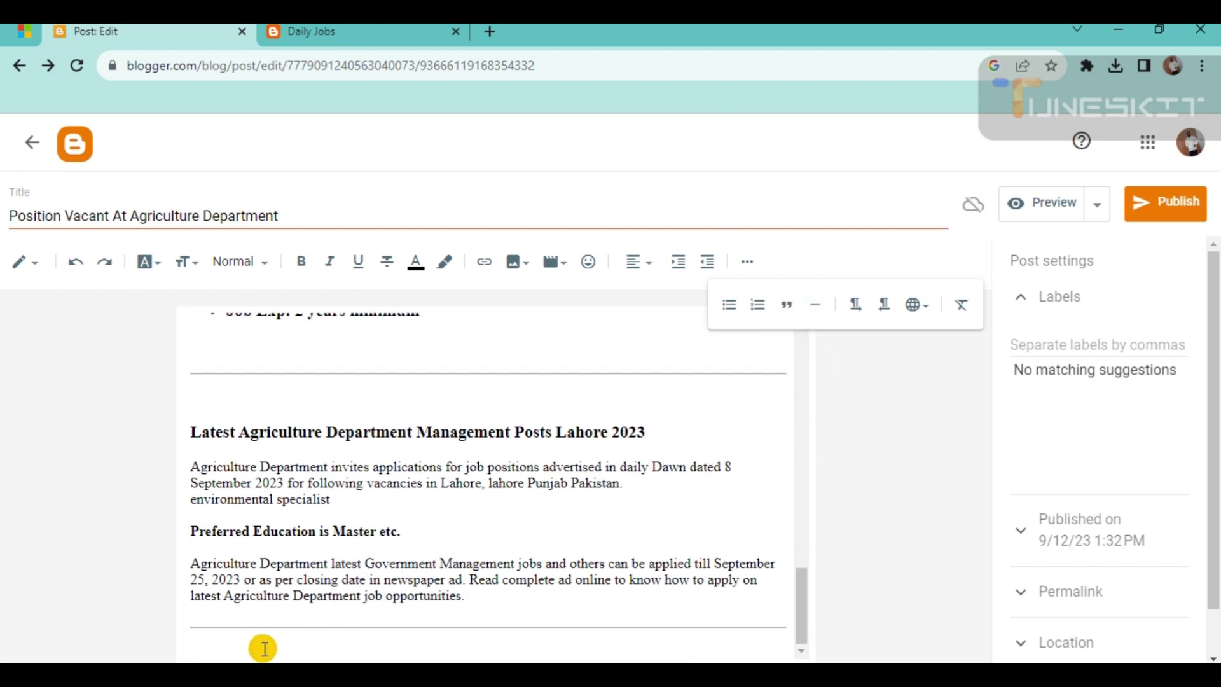
Step: Copy the "Note: Beware of Fraudulent Recruiting Activities" paragraph from the Notepad notes and paste it below the second horizontal line in the post
key("alt+Tab")
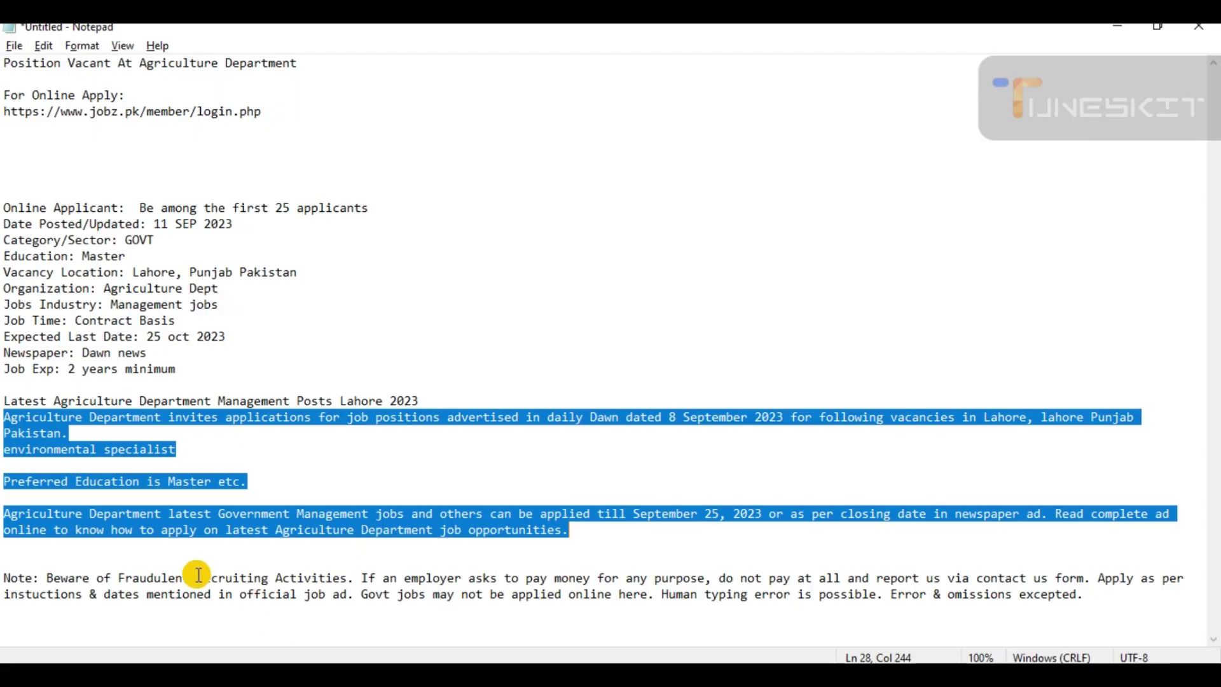
left_click(5, 580)
left_click_drag(4, 580, 336, 616)
key("ctrl+c")
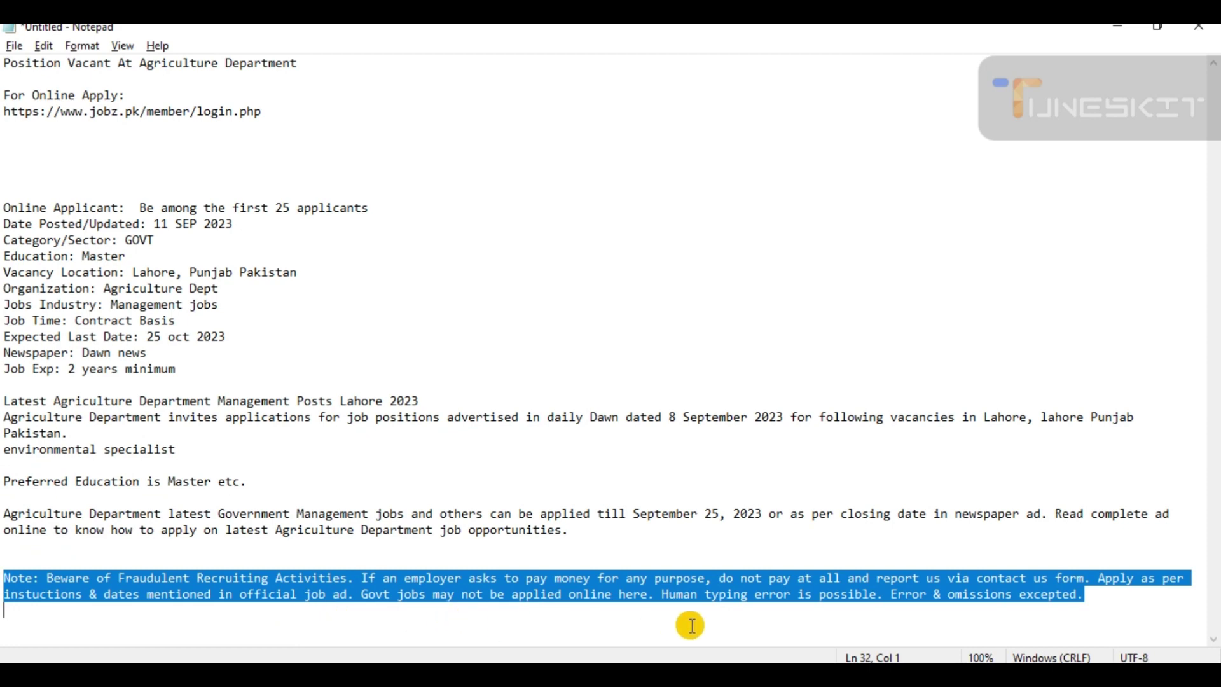
key("alt+Tab")
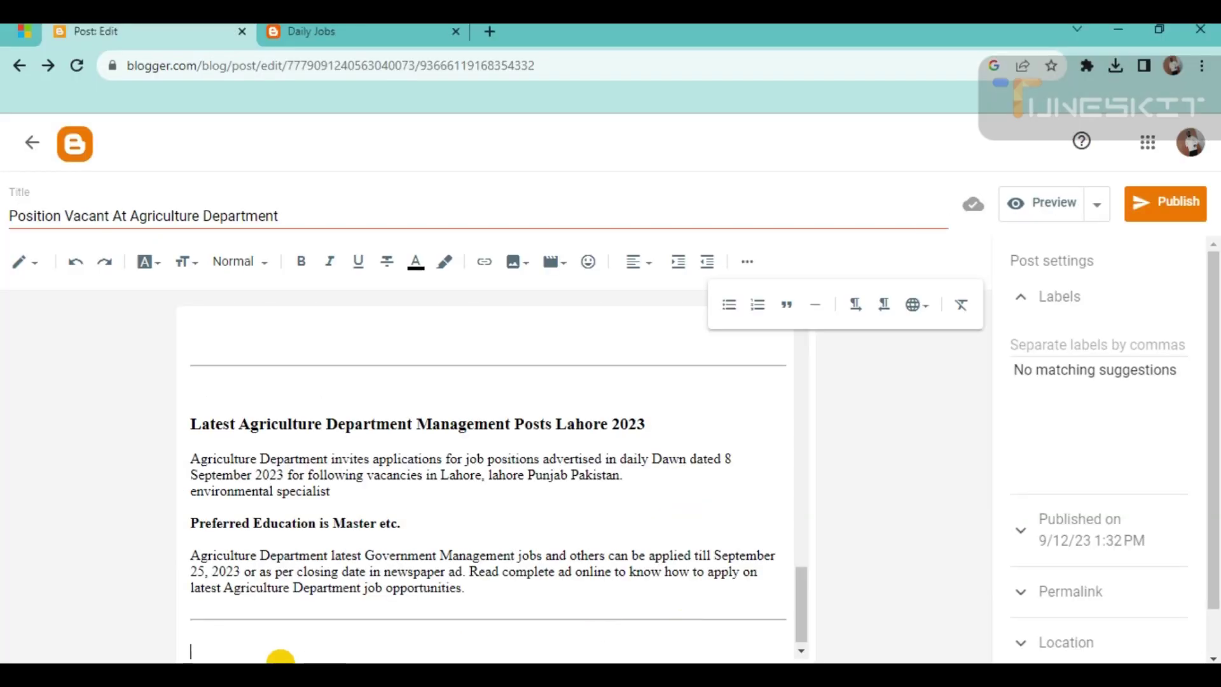
key("ctrl+v")
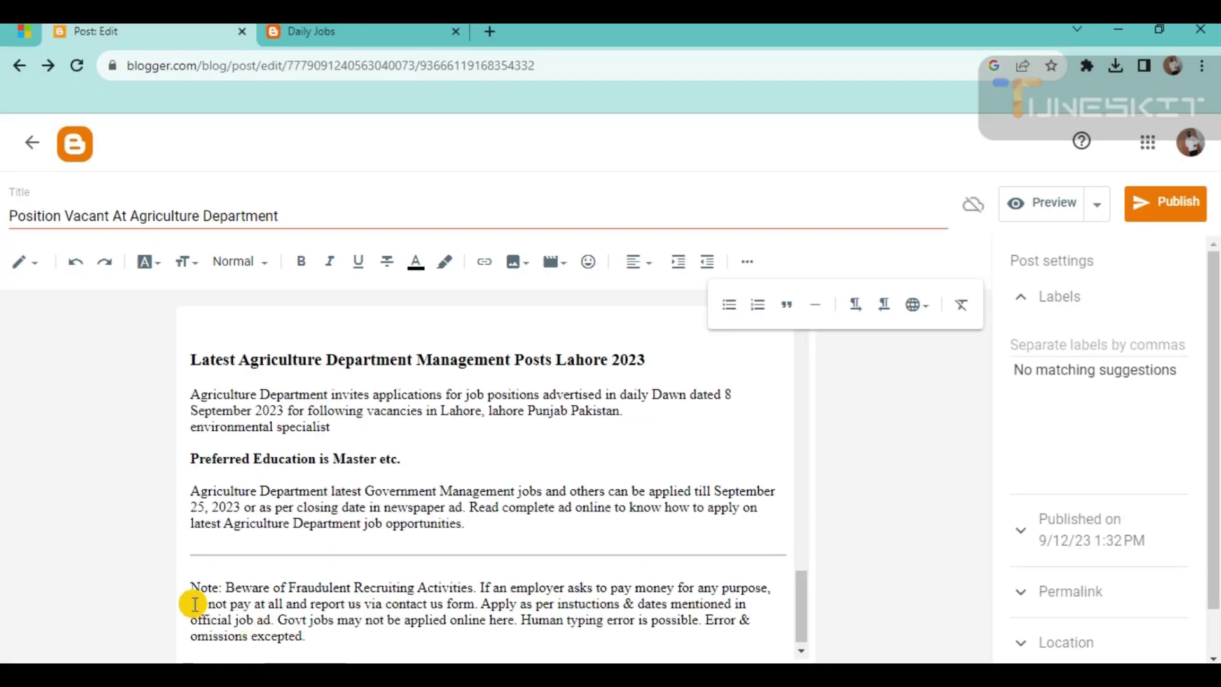
Step: Apply the Subheading style to the "Note: Beware of Fraudulent Recruiting Activities" paragraph
double_click(209, 585)
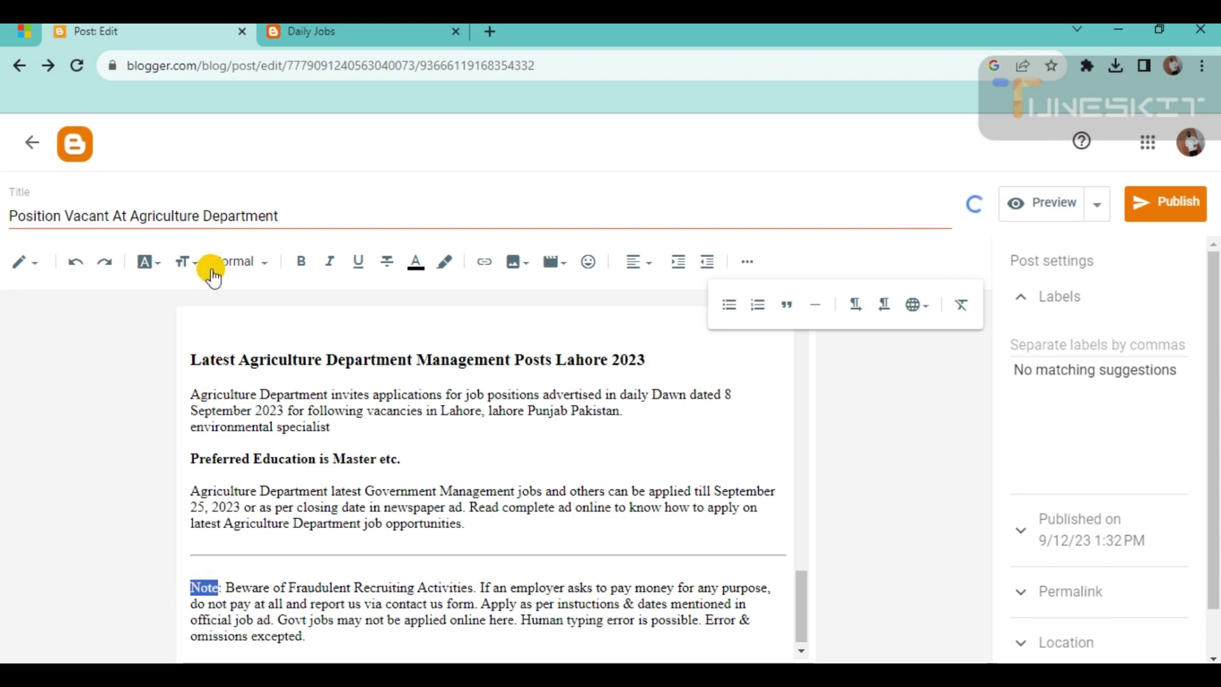
left_click(244, 262)
left_click(245, 335)
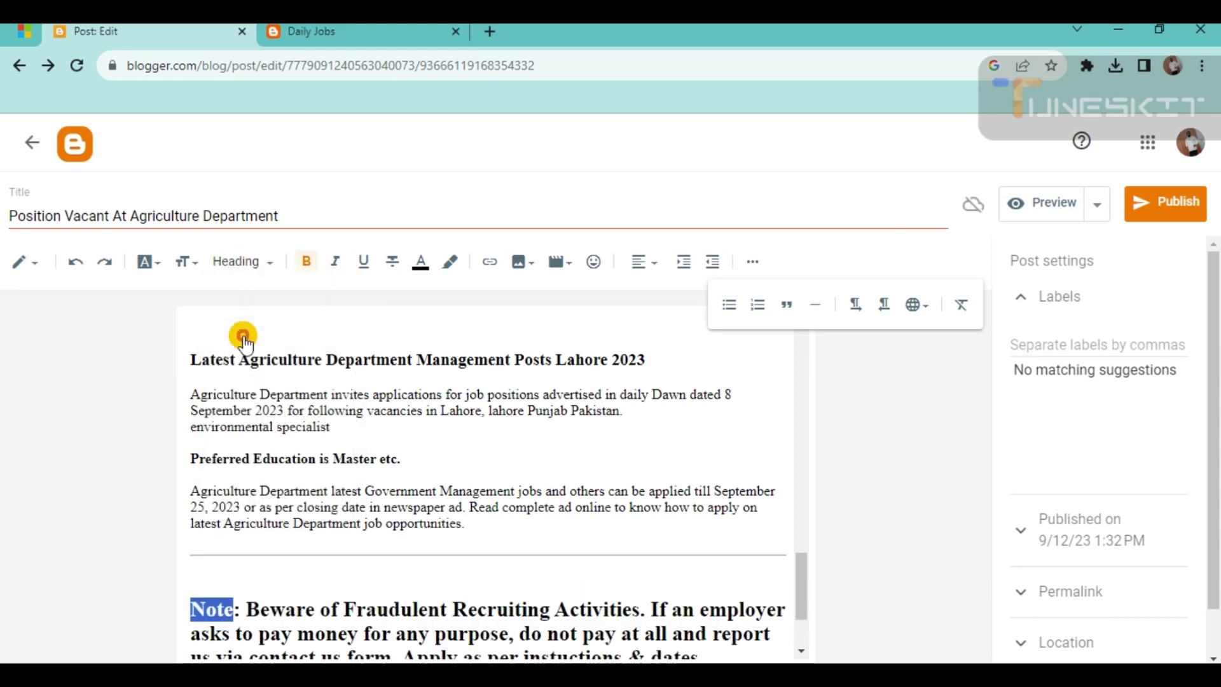
left_click(250, 260)
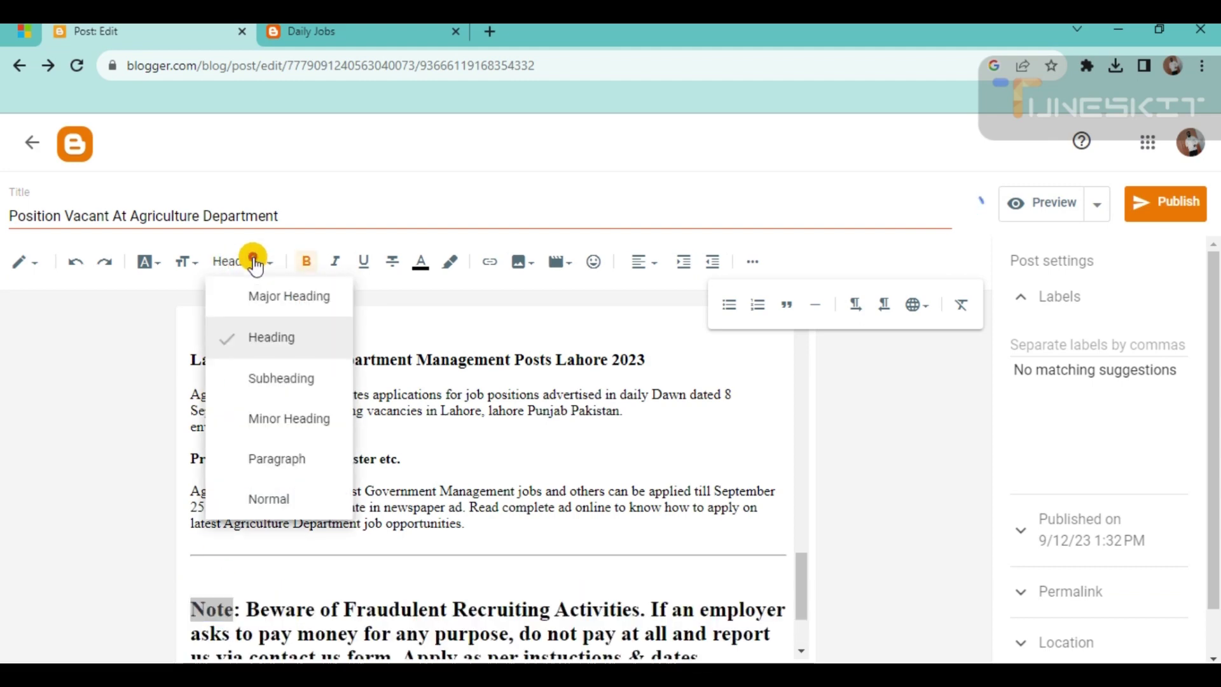
left_click(252, 395)
scroll(604, 509, "down", 1)
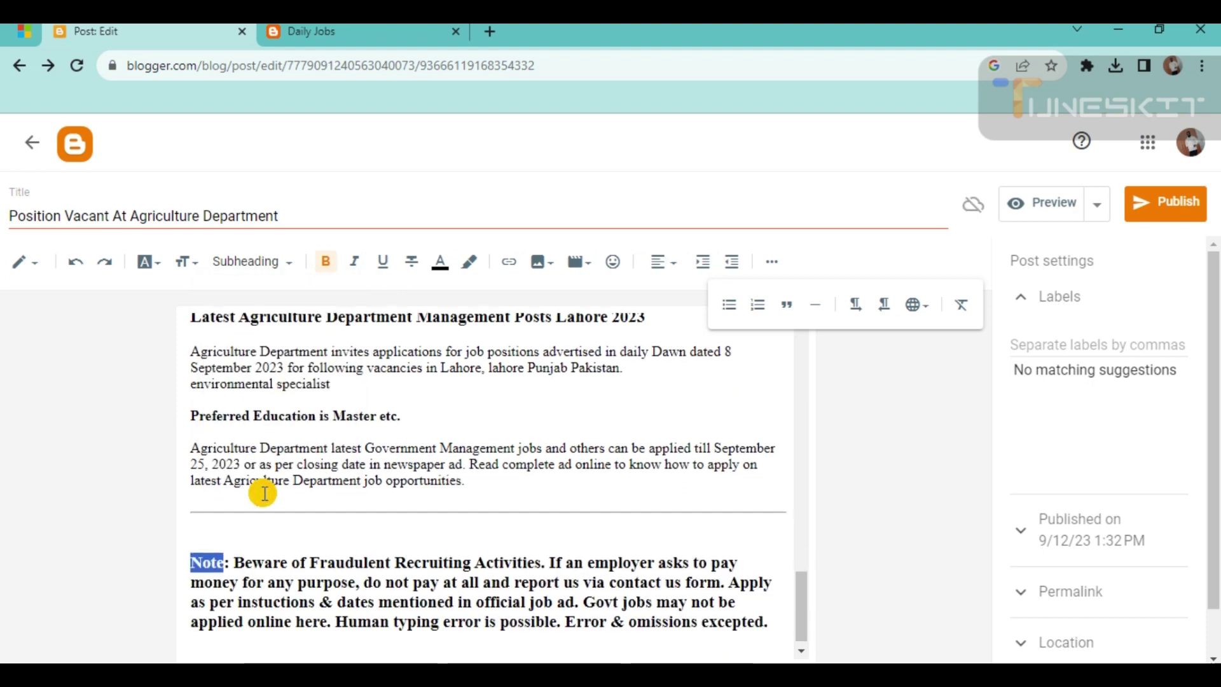
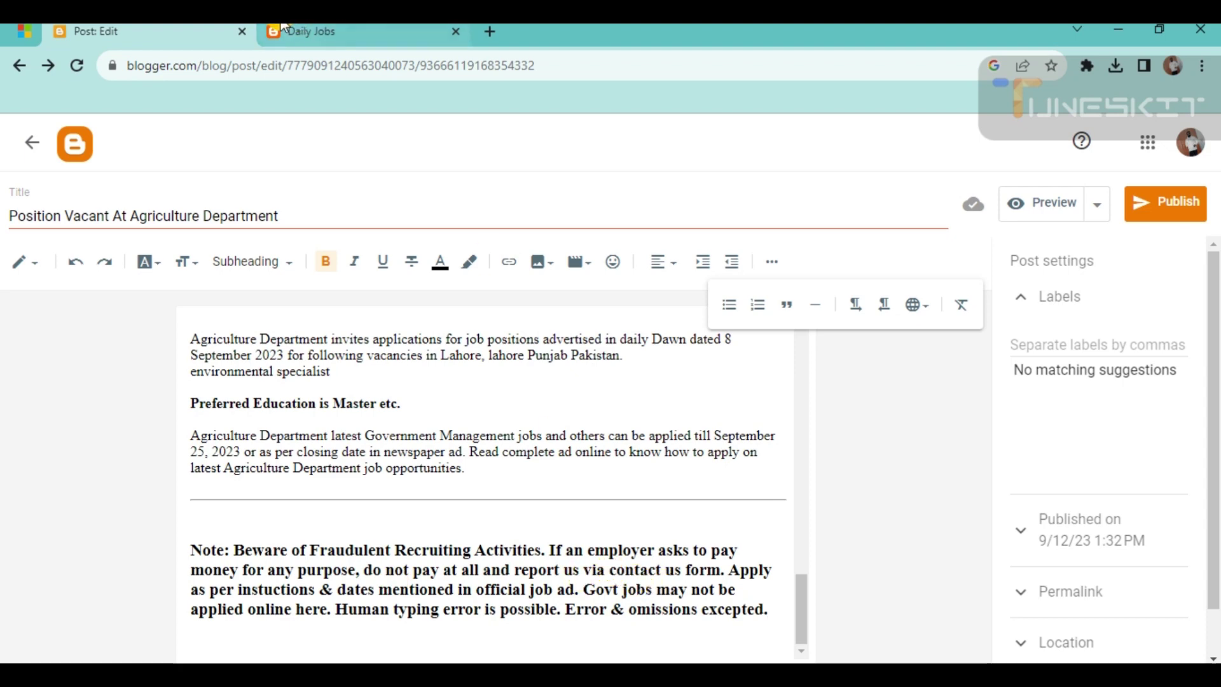
left_click(306, 32)
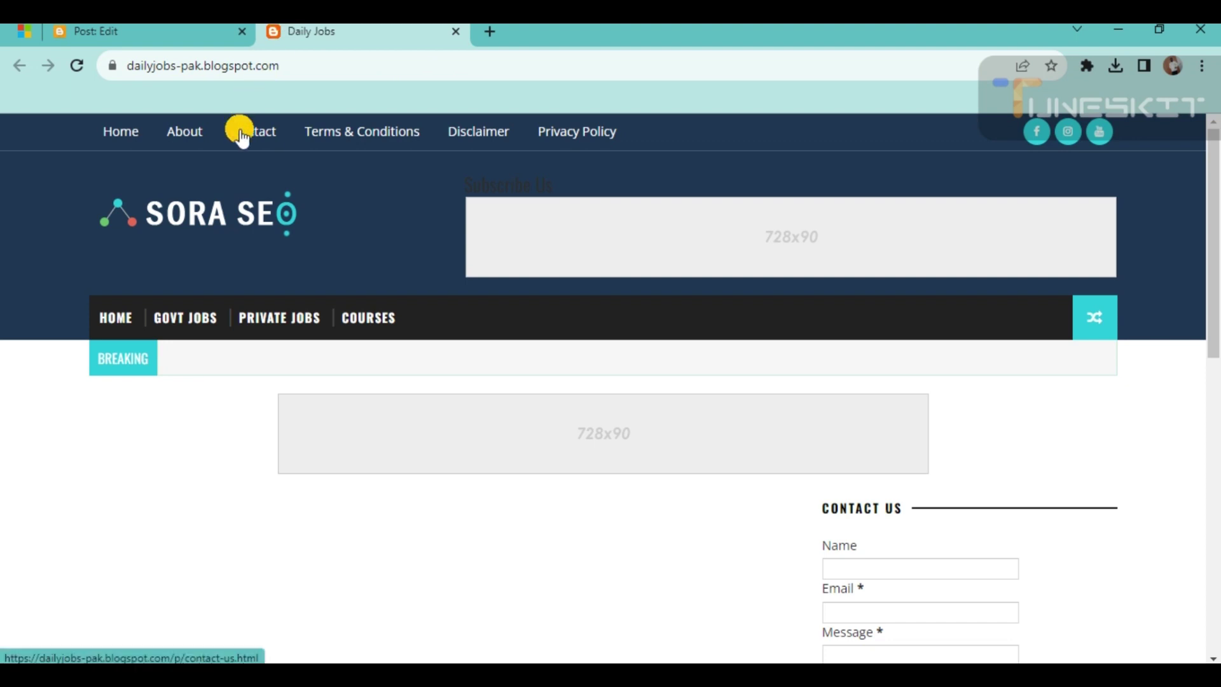
left_click(146, 31)
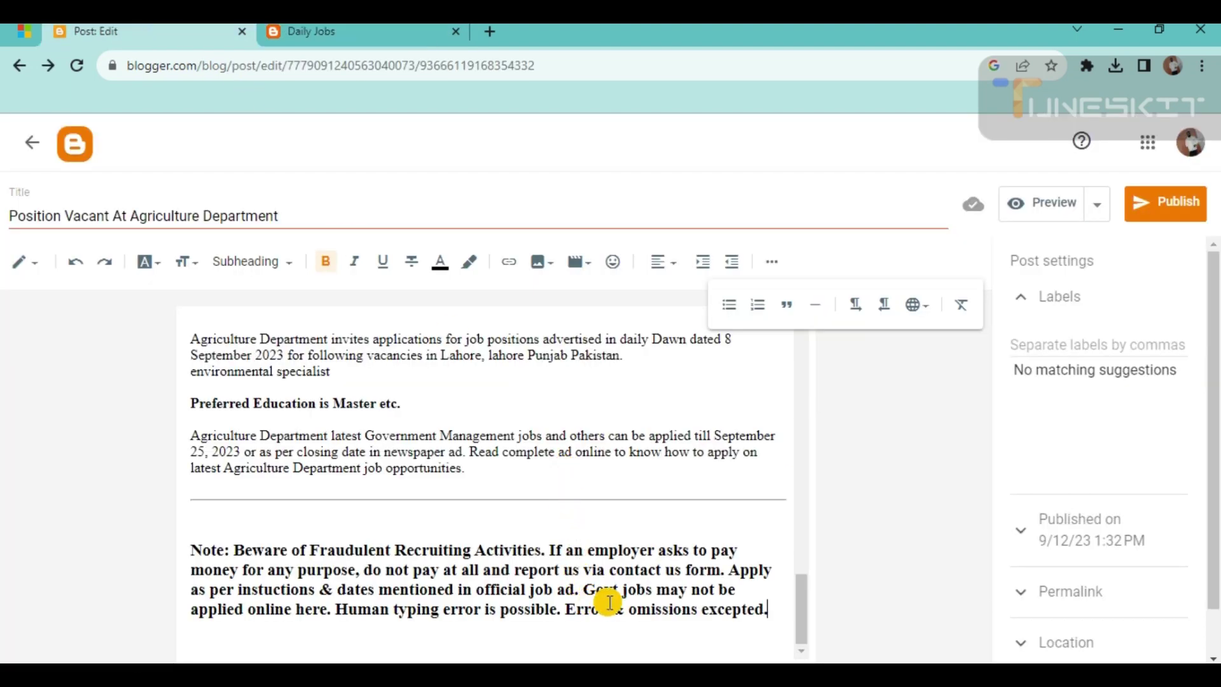
left_click_drag(610, 570, 682, 571)
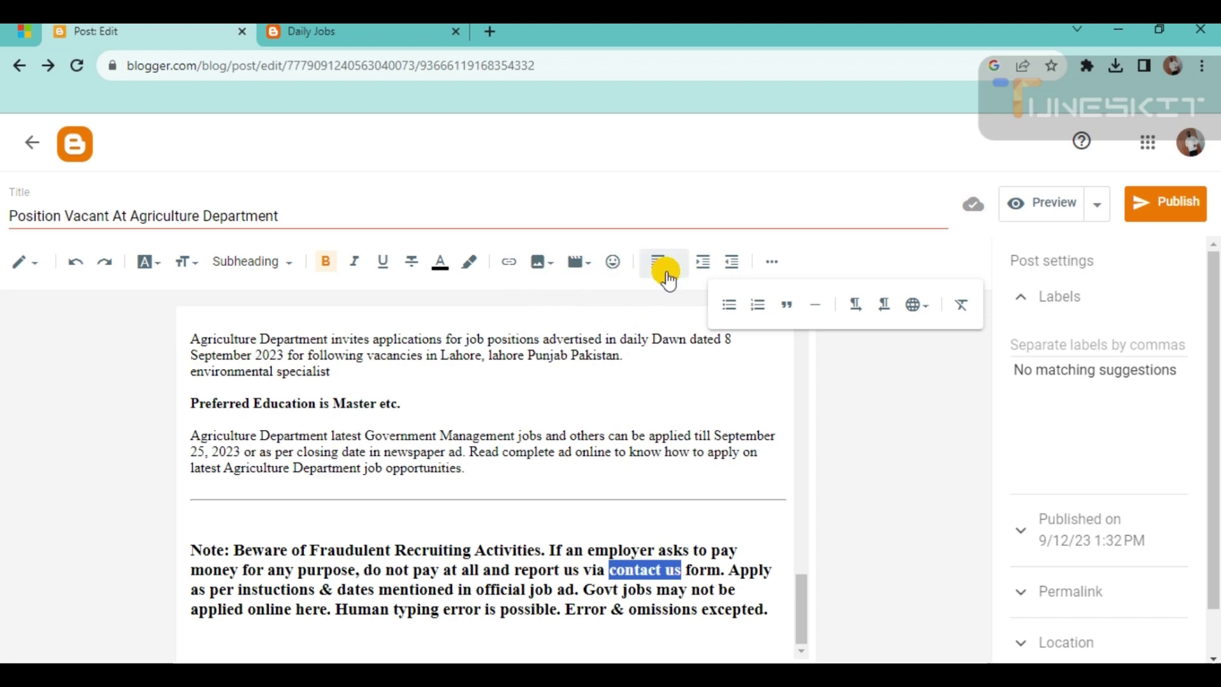
left_click(507, 263)
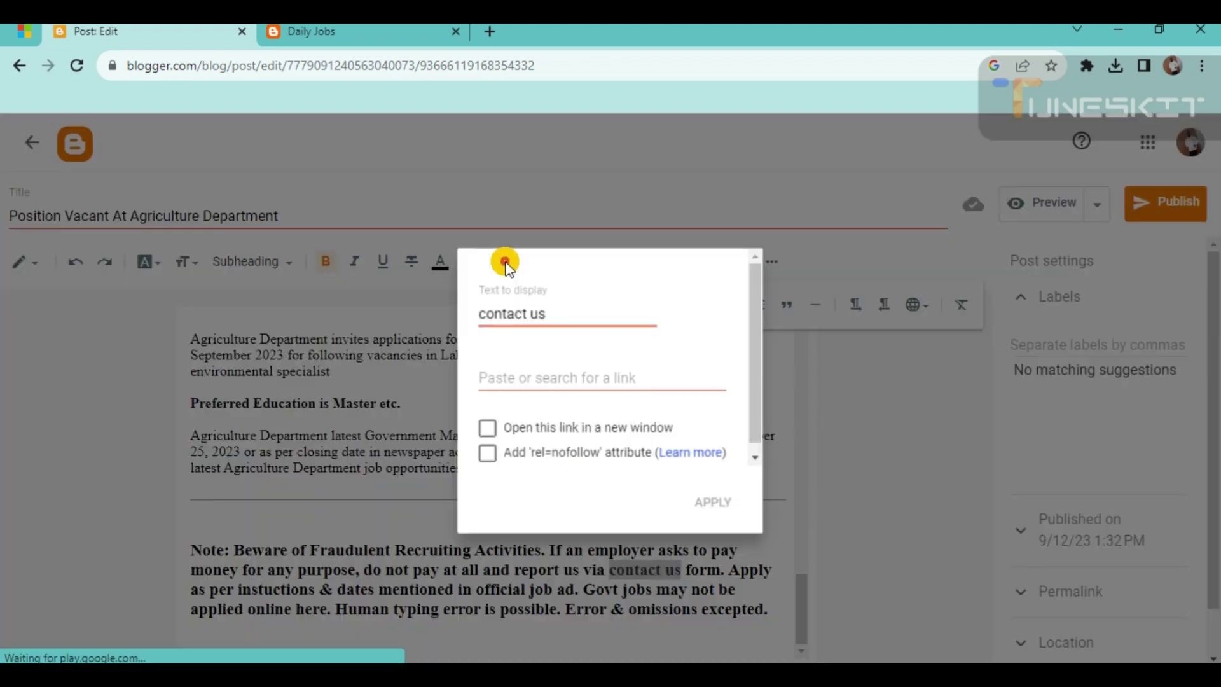
left_click(501, 377)
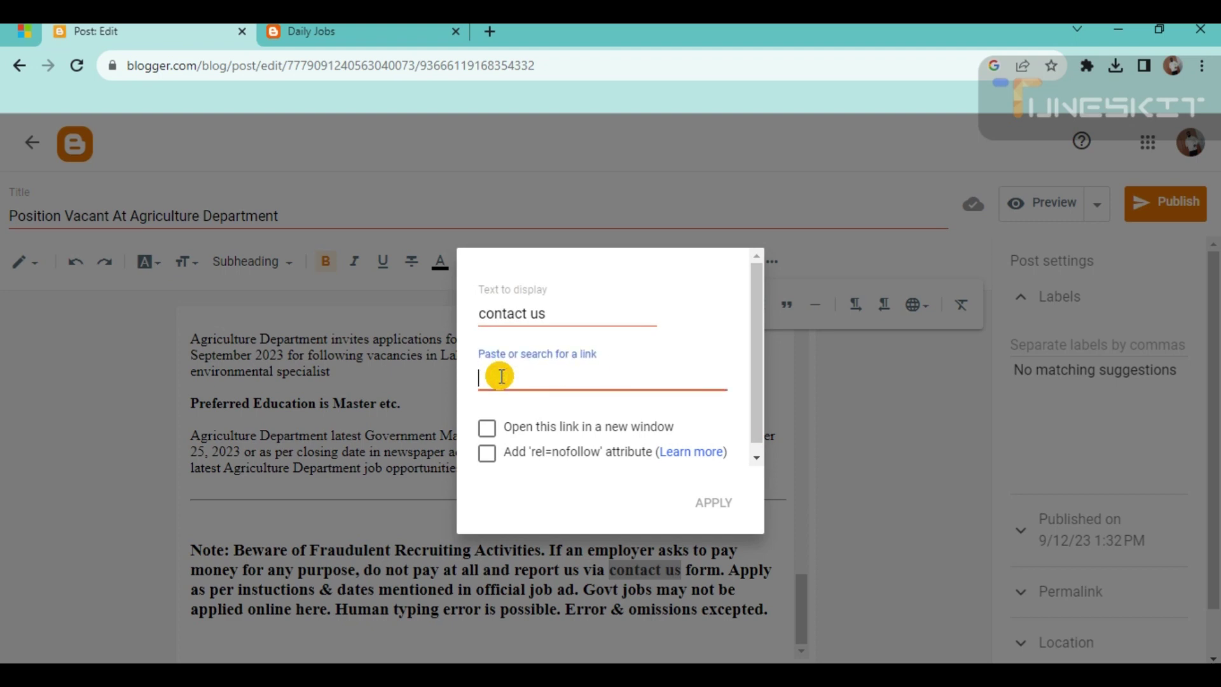
left_click(786, 164)
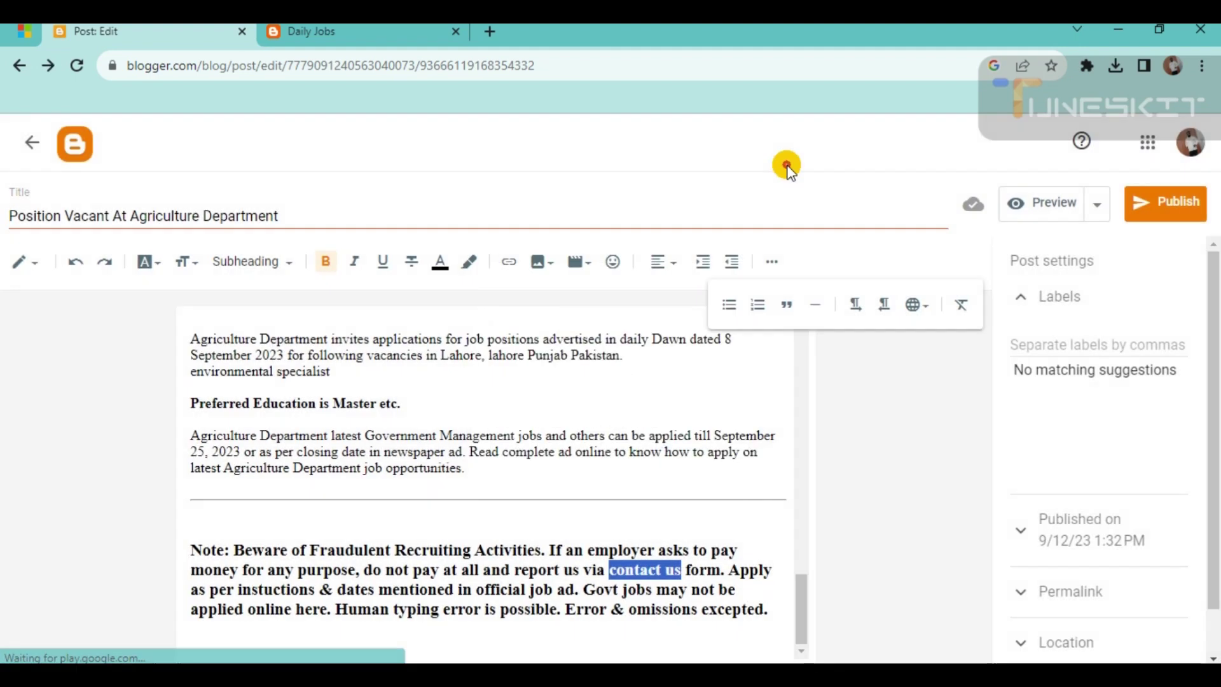
left_click(681, 575)
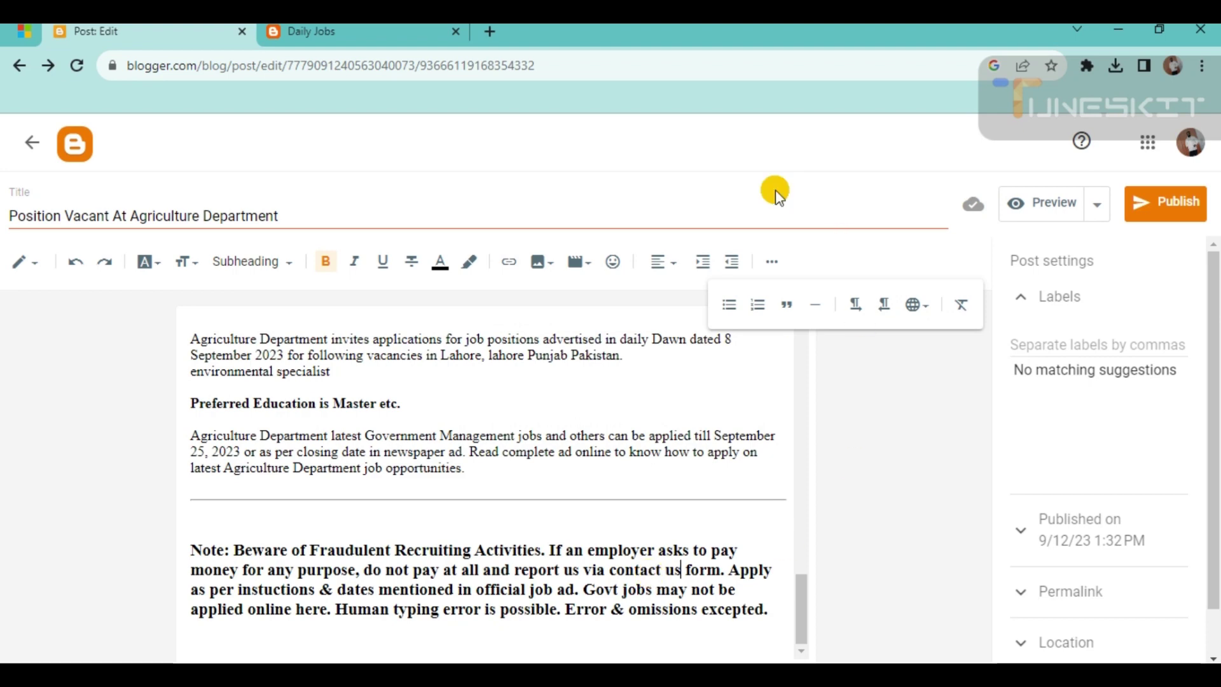
left_click(770, 262)
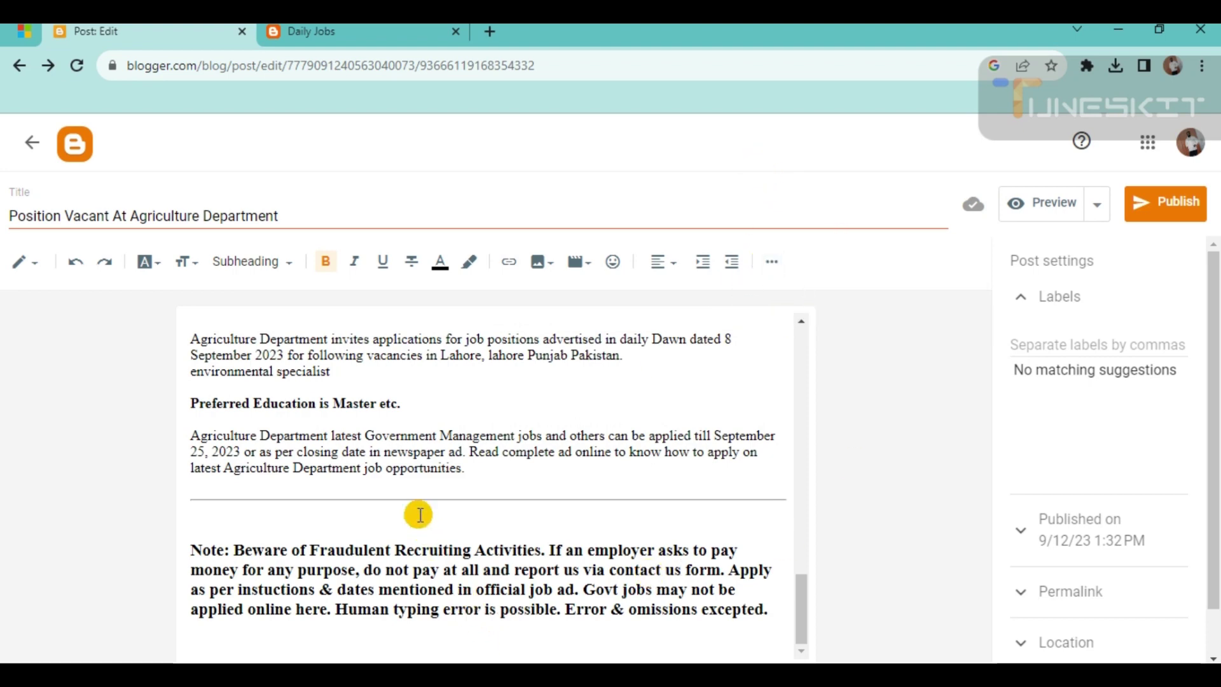
Step: Review the post's job ad image, body text and title before filling in the post settings
scroll(409, 493, "up", 10)
scroll(411, 495, "up", 8)
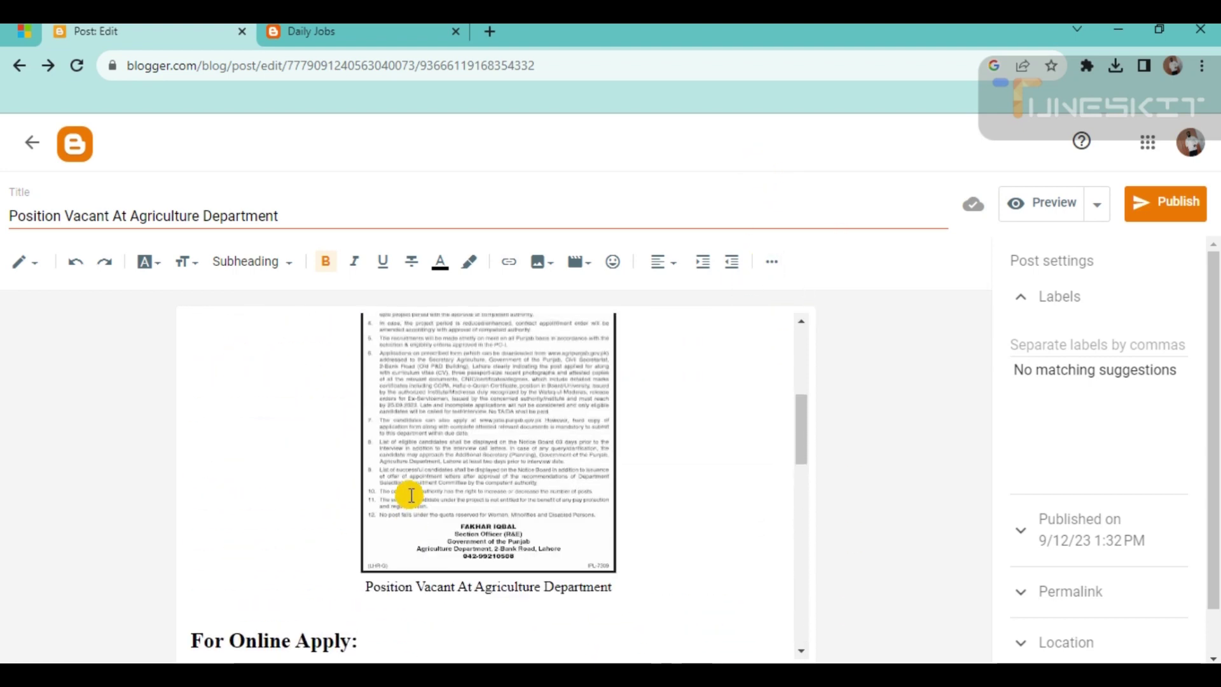
scroll(411, 496, "down", 15)
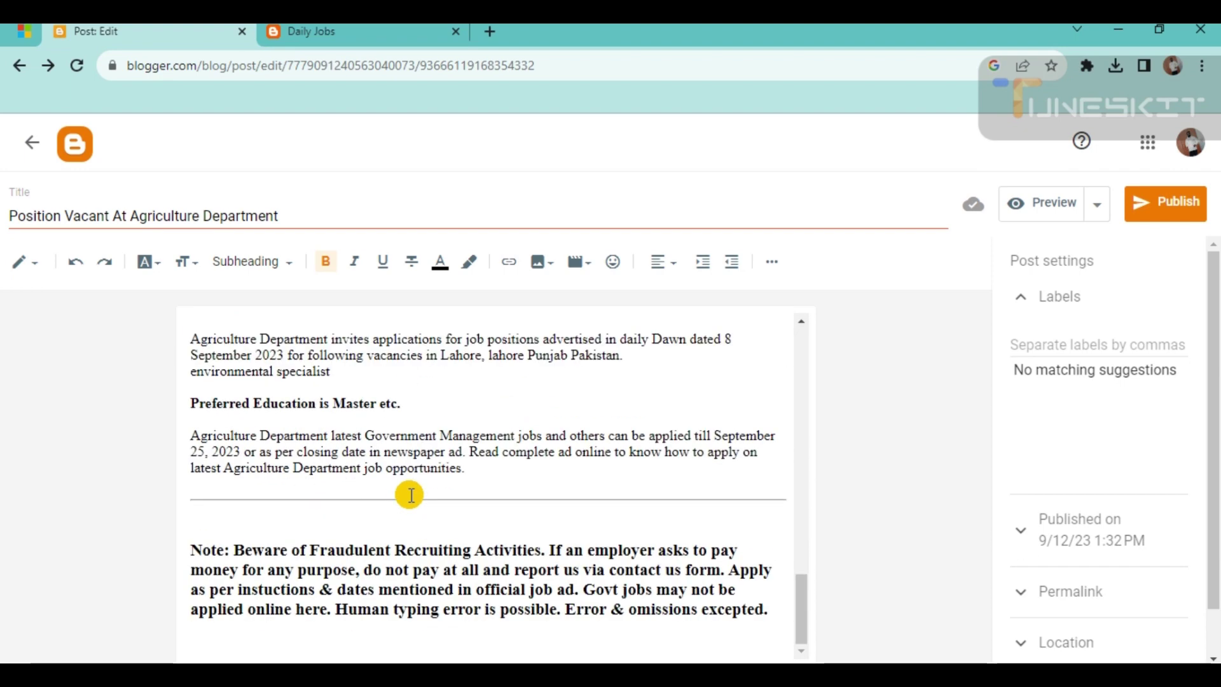
scroll(411, 495, "up", 15)
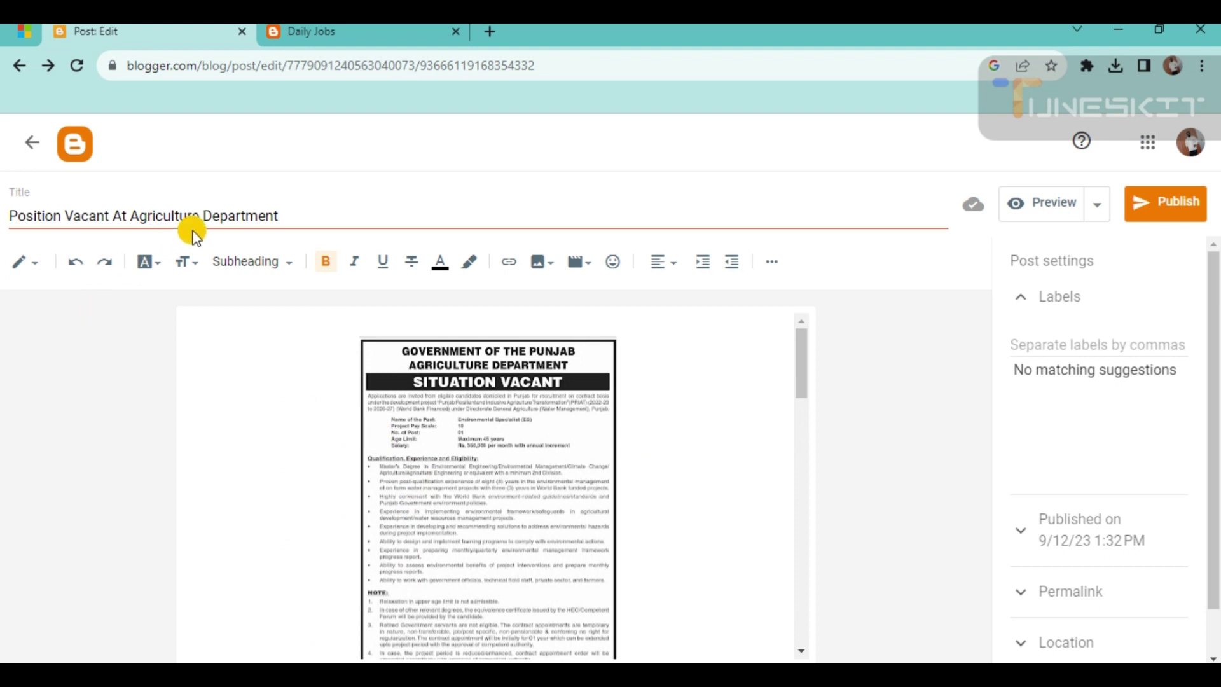
left_click(323, 216)
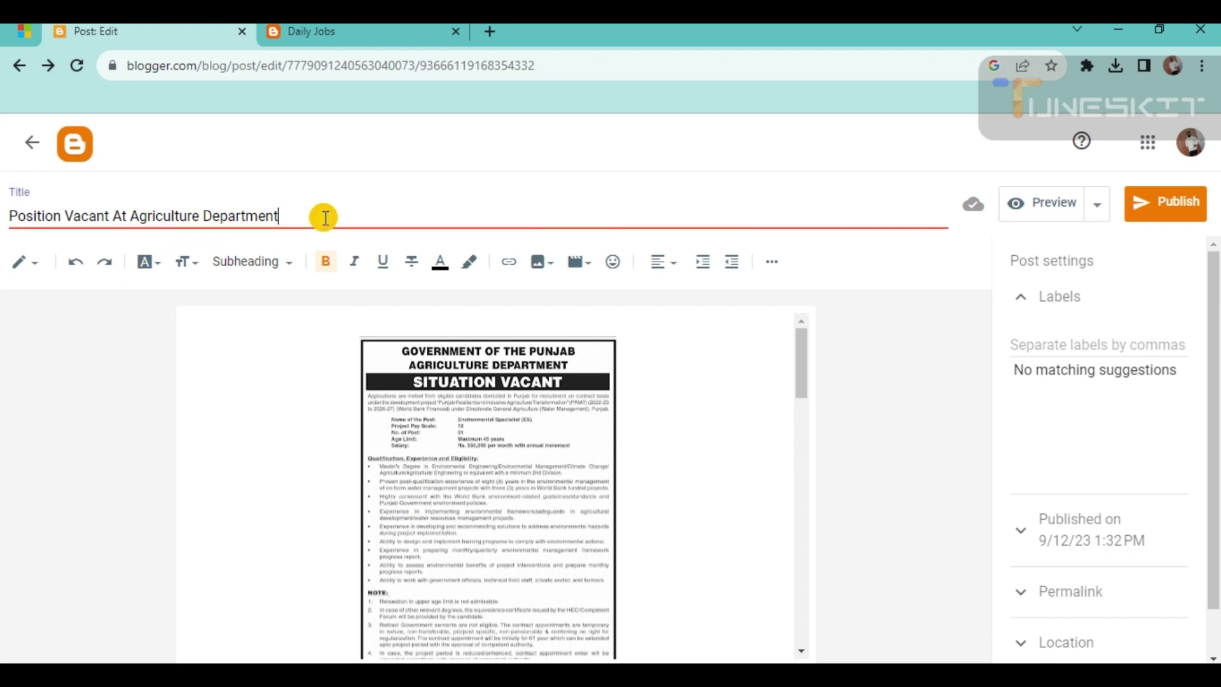
scroll(619, 509, "down", 3)
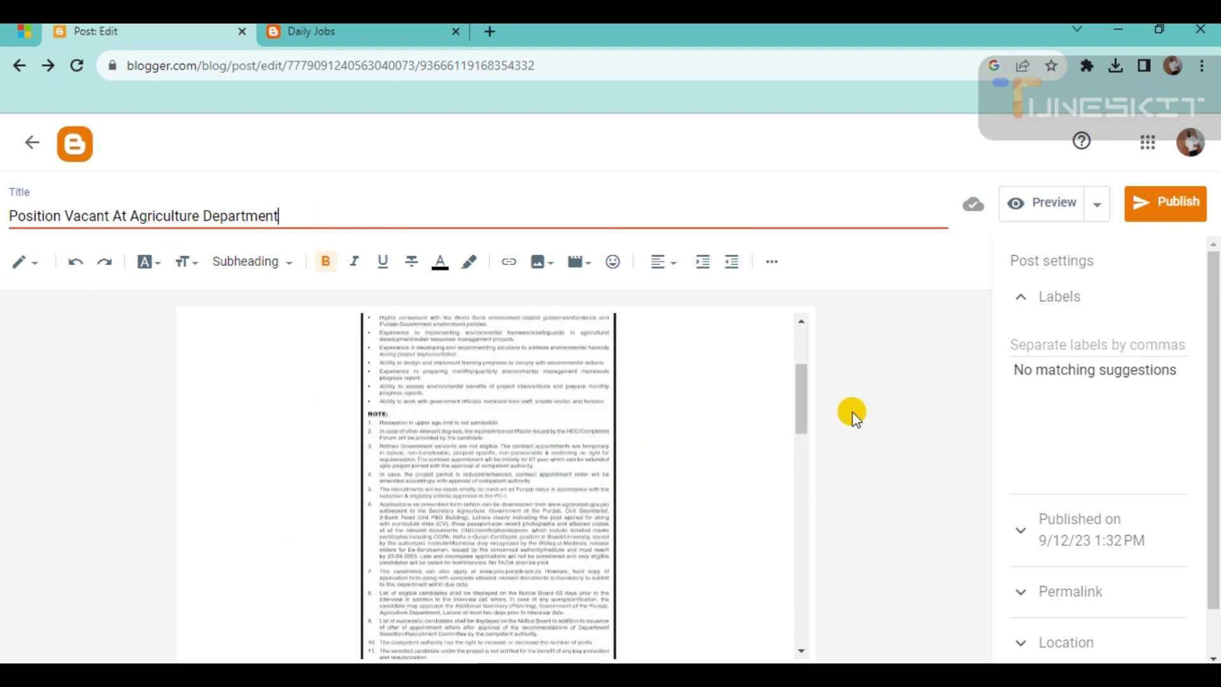
Step: Add the label "GOVT Jobs" to the post, checking the wording against the Daily Jobs blog's navigation menu
left_click(407, 32)
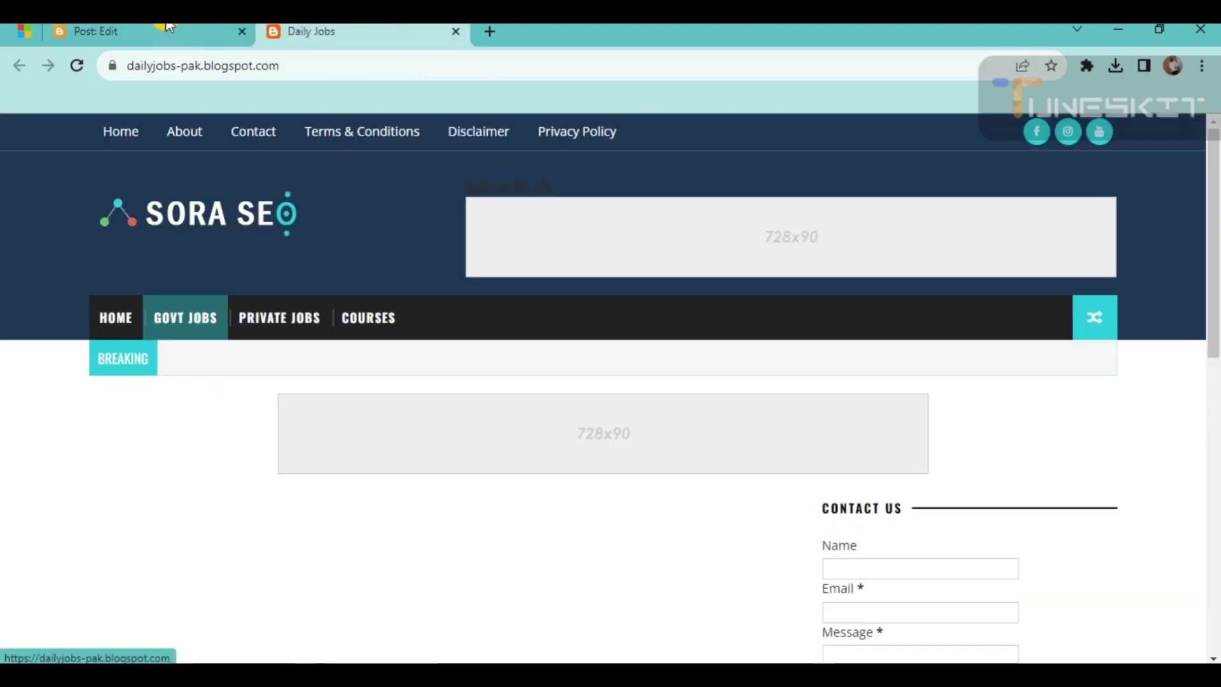
left_click(146, 32)
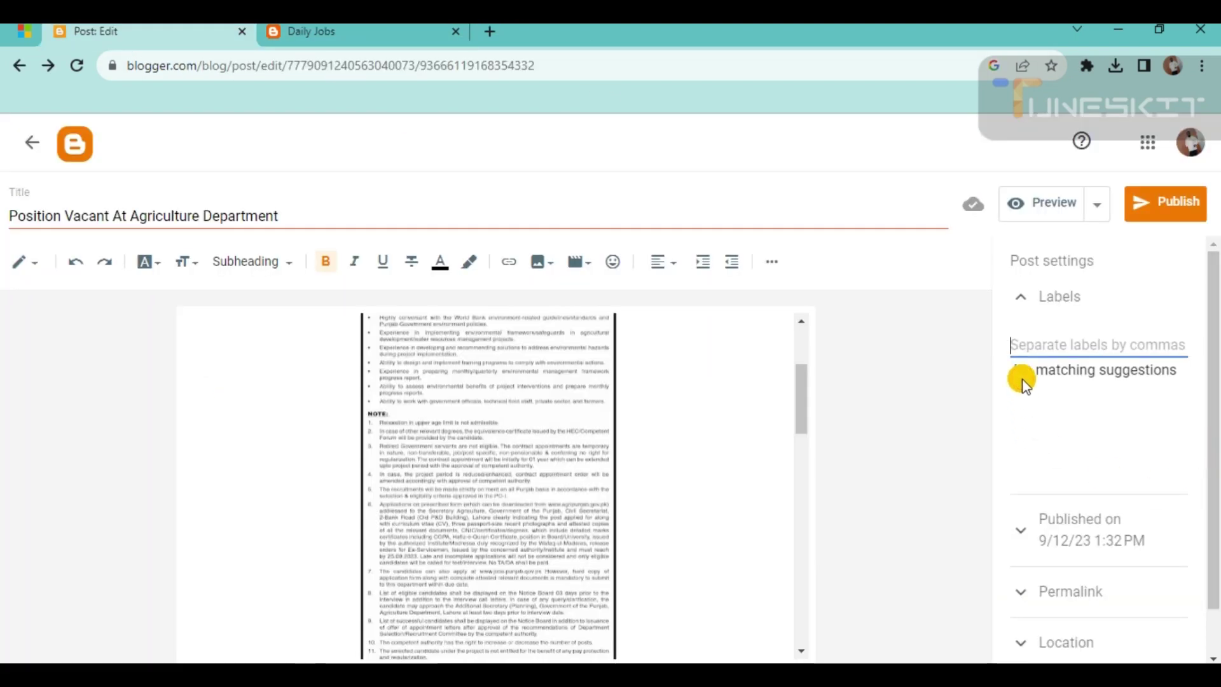
type("GOVT Jobs")
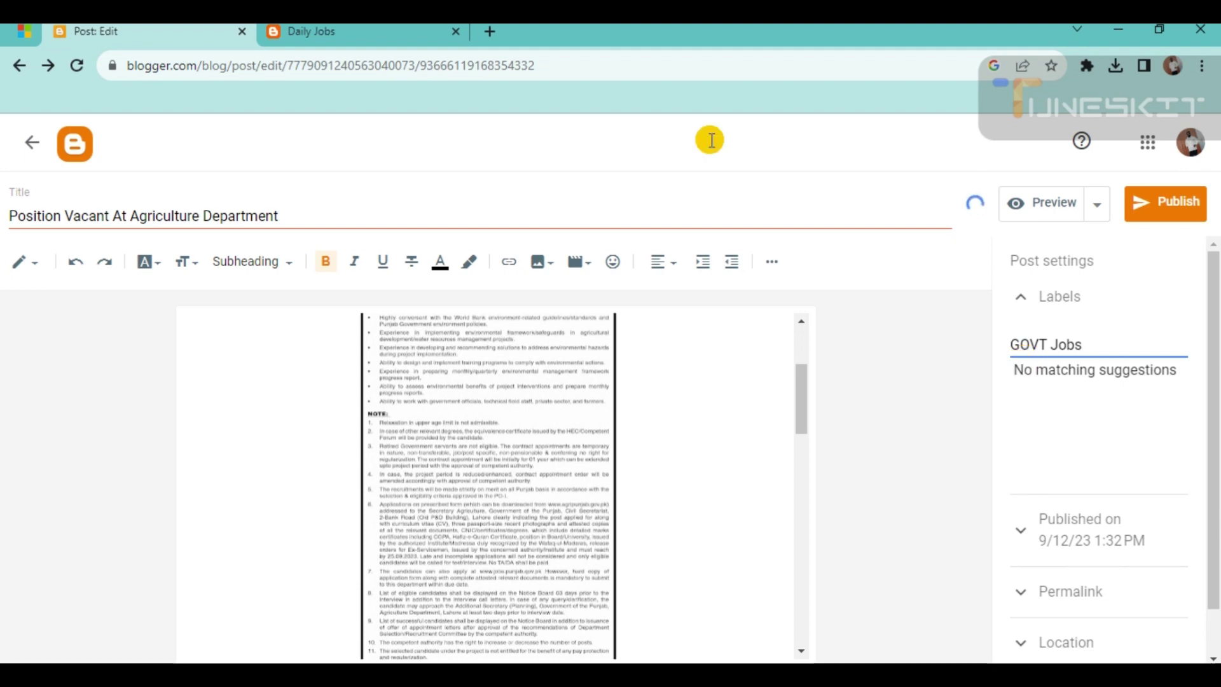
left_click(344, 32)
left_click(159, 29)
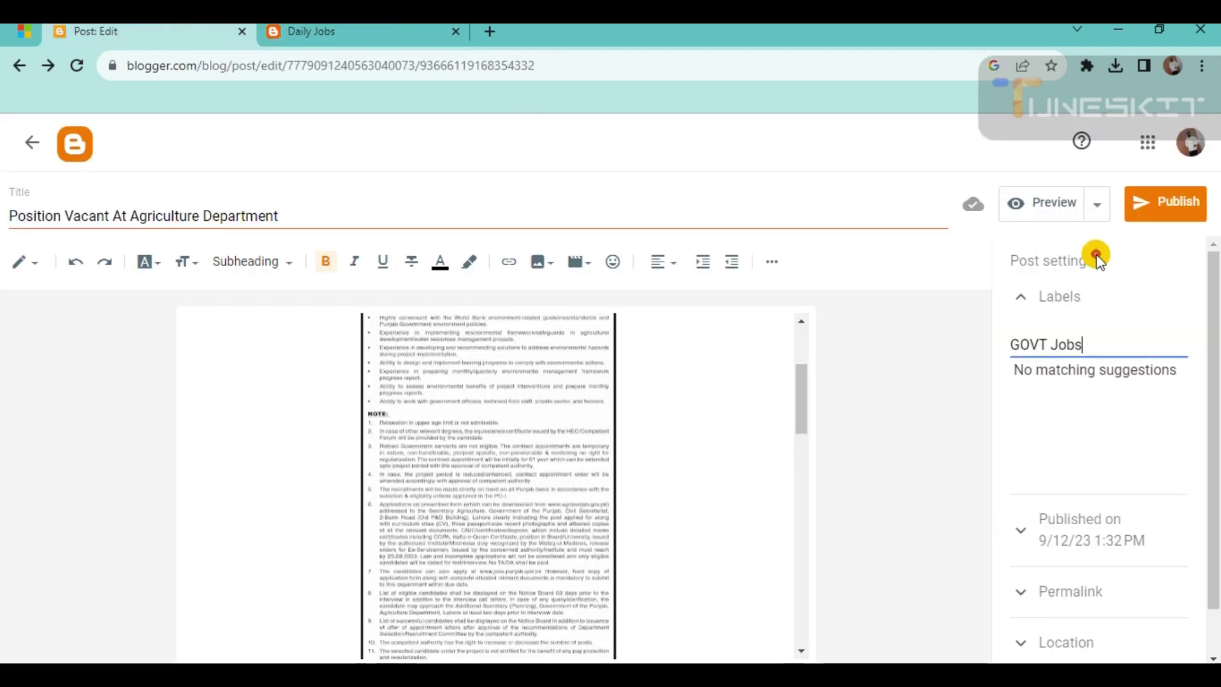
Step: Examine the post's reader comments options and collapse them again
scroll(1093, 401, "down", 1)
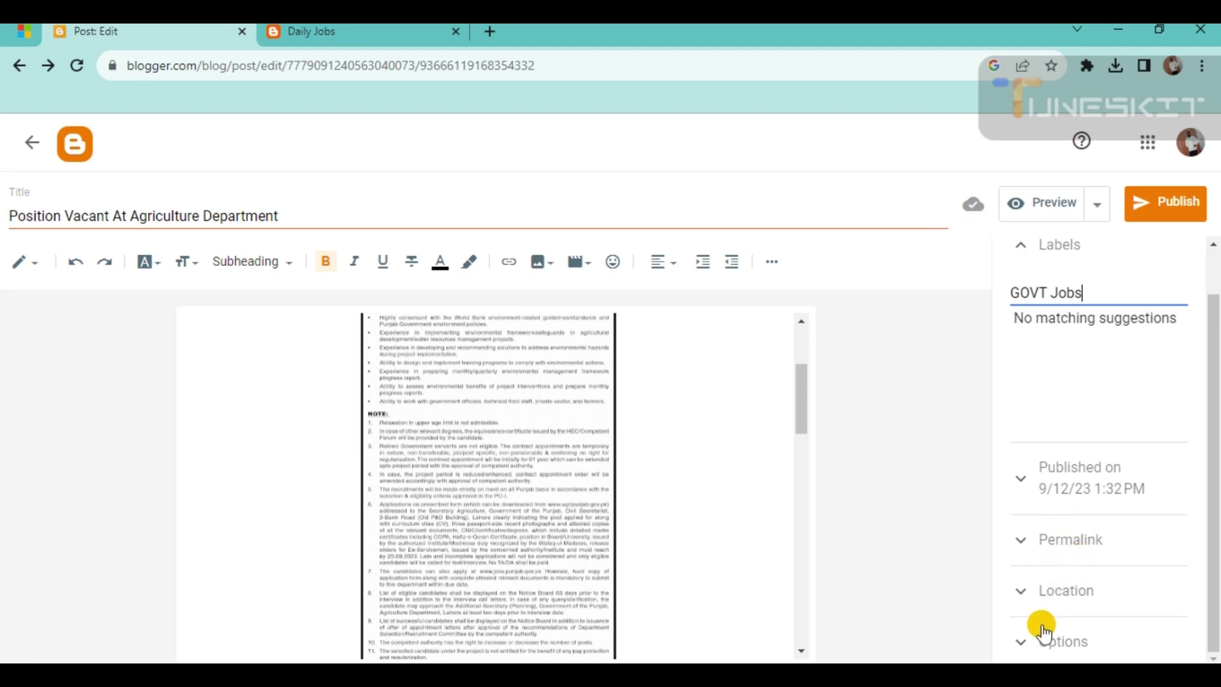
left_click(1022, 643)
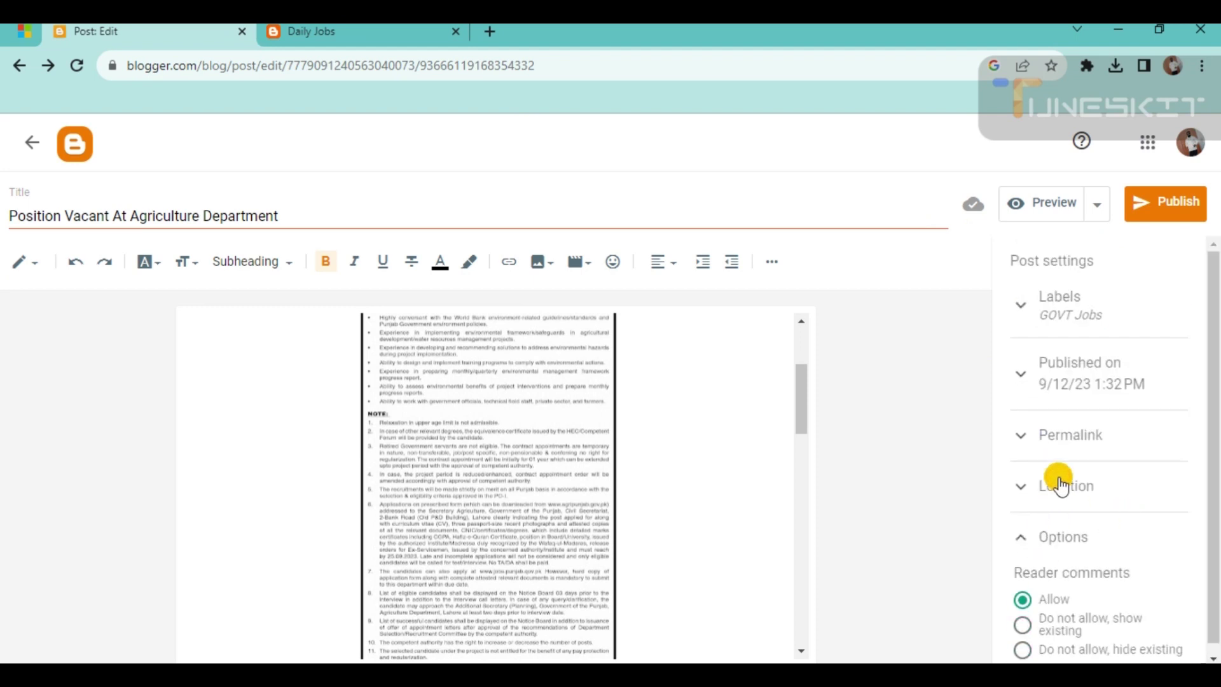
scroll(1058, 480, "down", 1)
left_click(1022, 533)
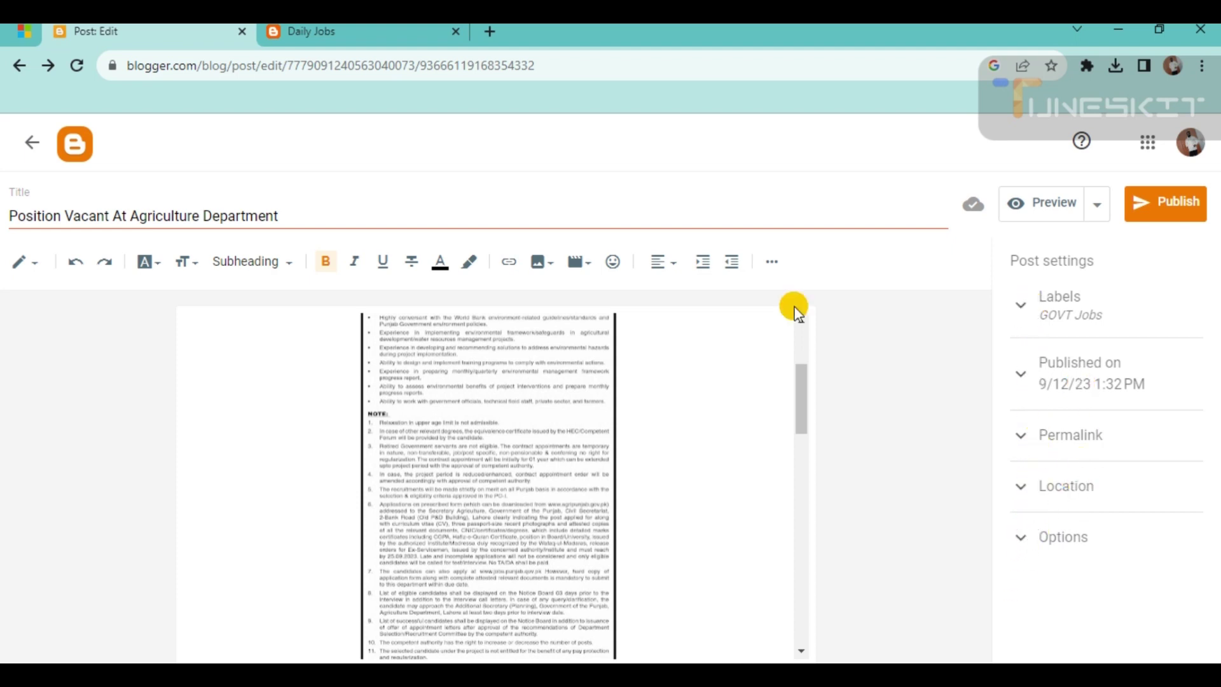
Step: Try the custom permalink option for the post and set it back to Automatic Permalink
left_click(307, 213)
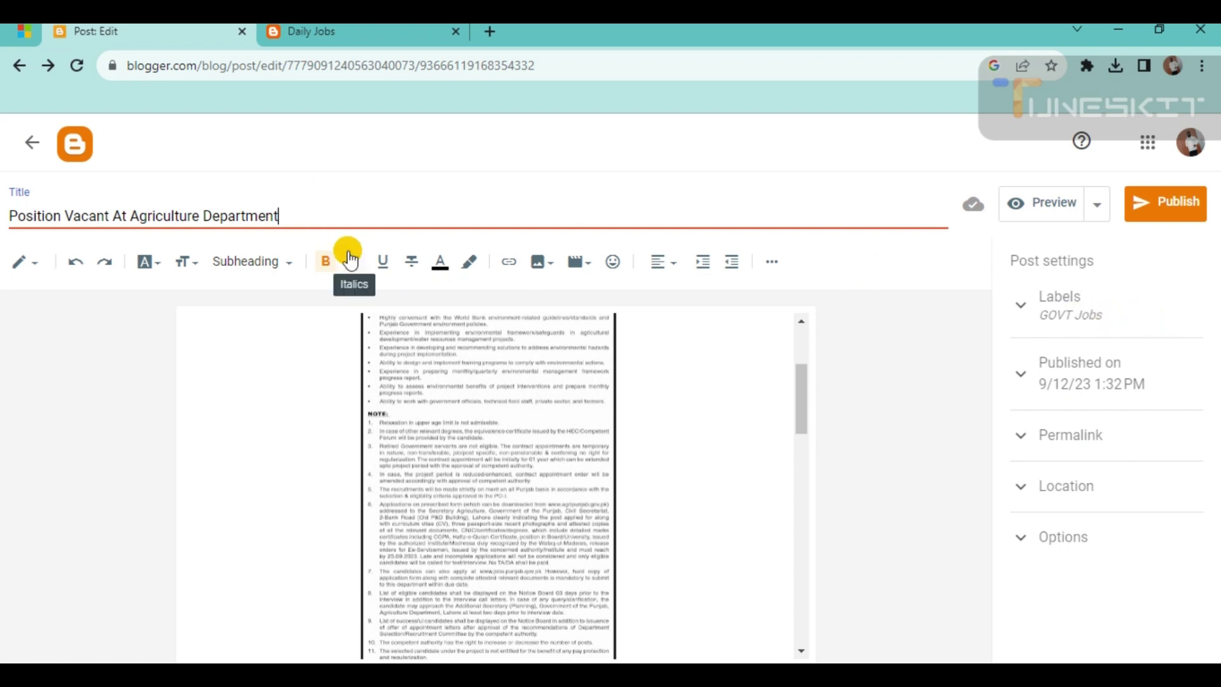
left_click(1040, 438)
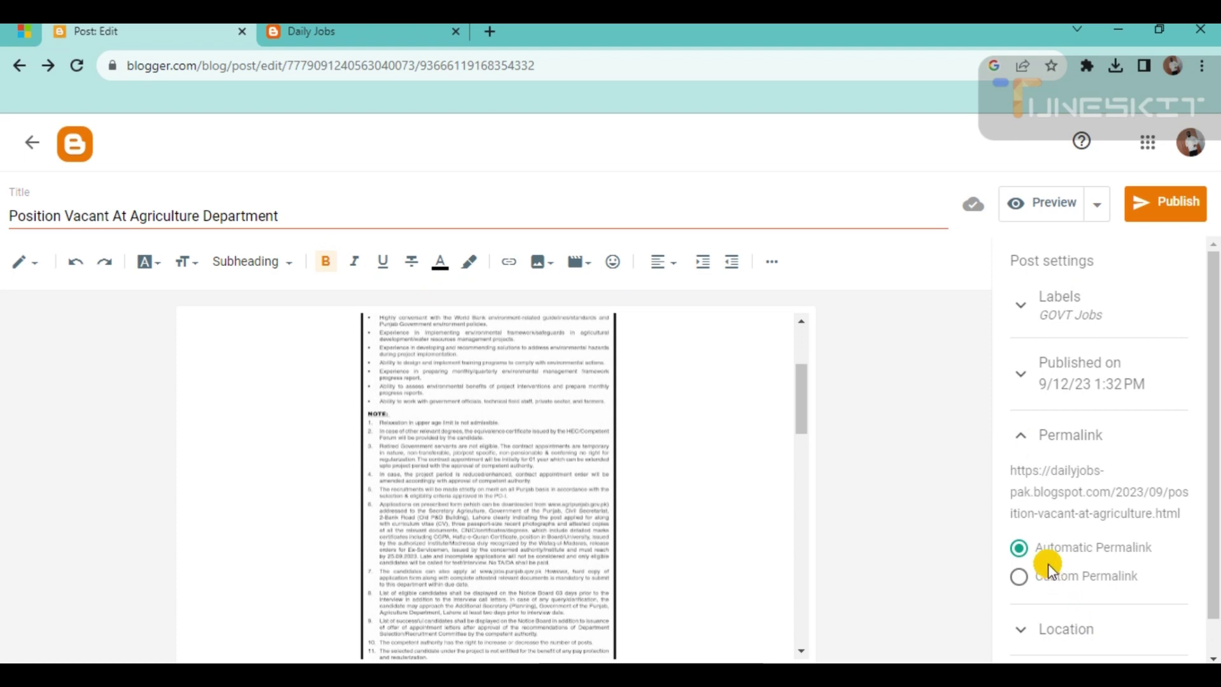
scroll(1029, 505, "down", 1)
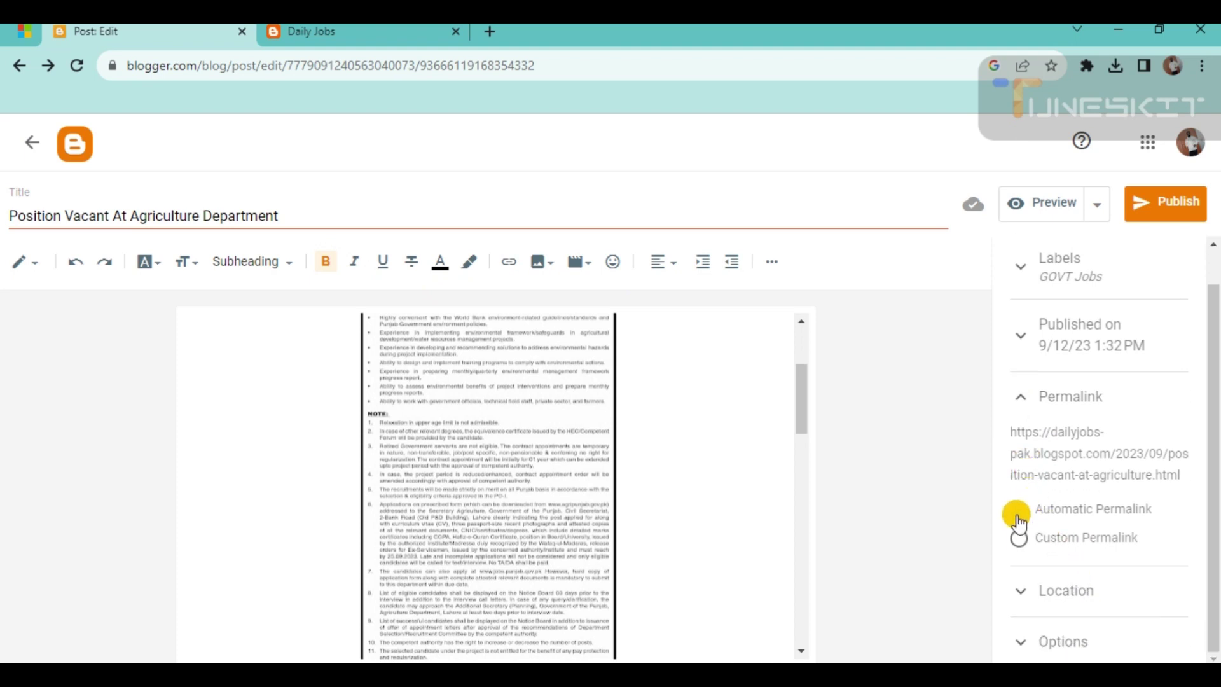
left_click(1019, 543)
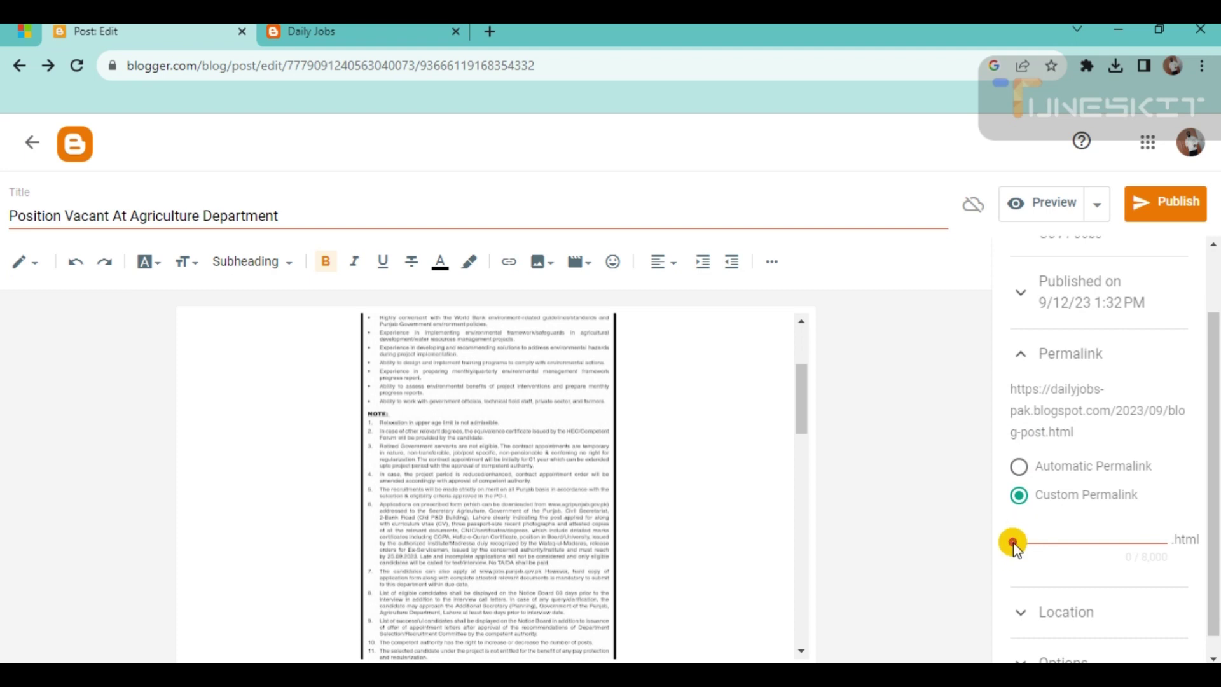
left_click(1018, 465)
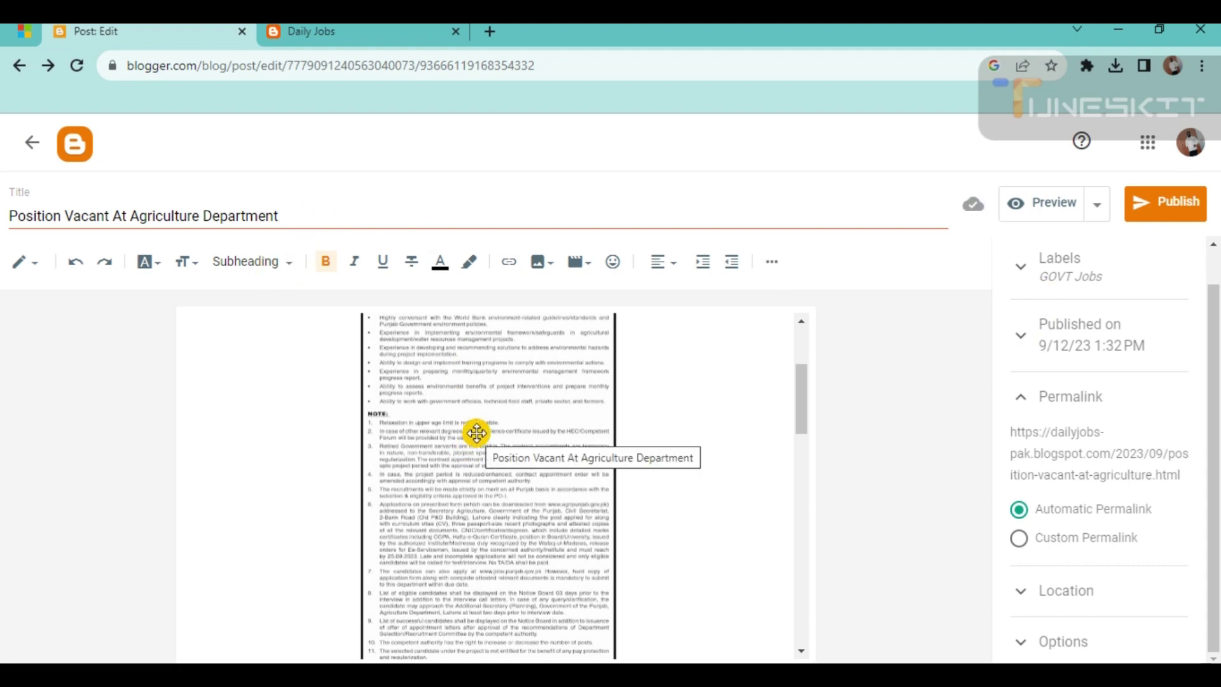
Step: Publish the "Position Vacant At Agriculture Department" post to the blog
scroll(475, 428, "down", 8)
scroll(476, 433, "up", 3)
scroll(476, 433, "up", 10)
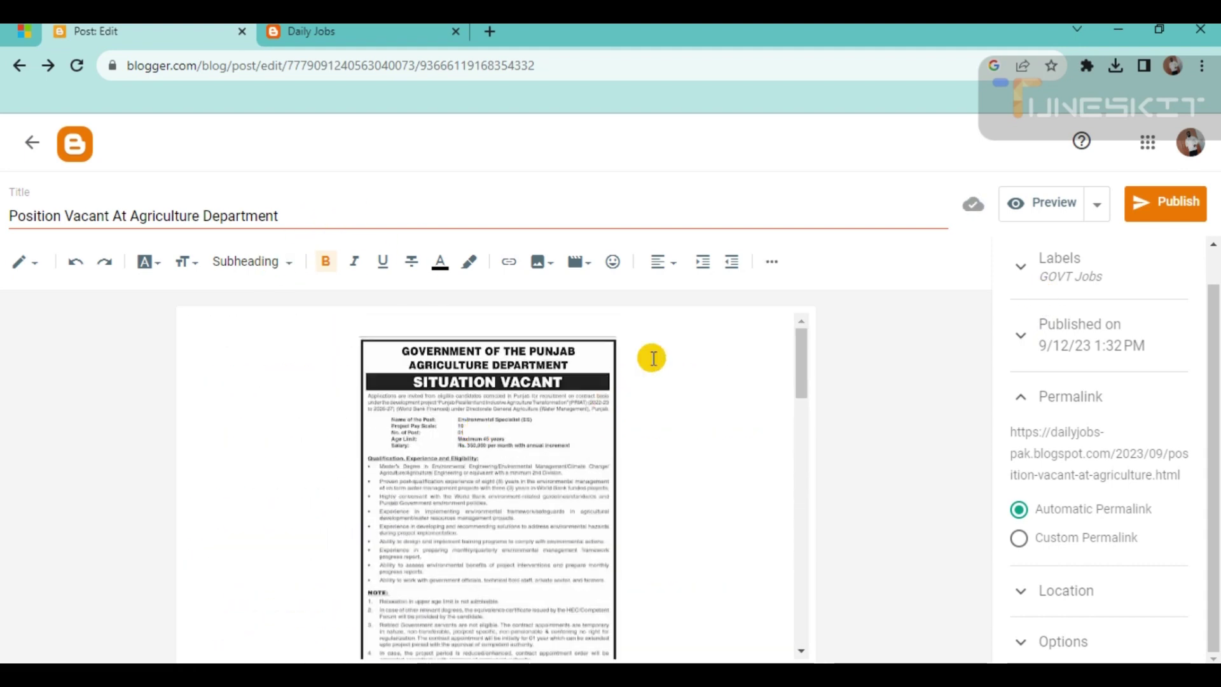
left_click(1174, 214)
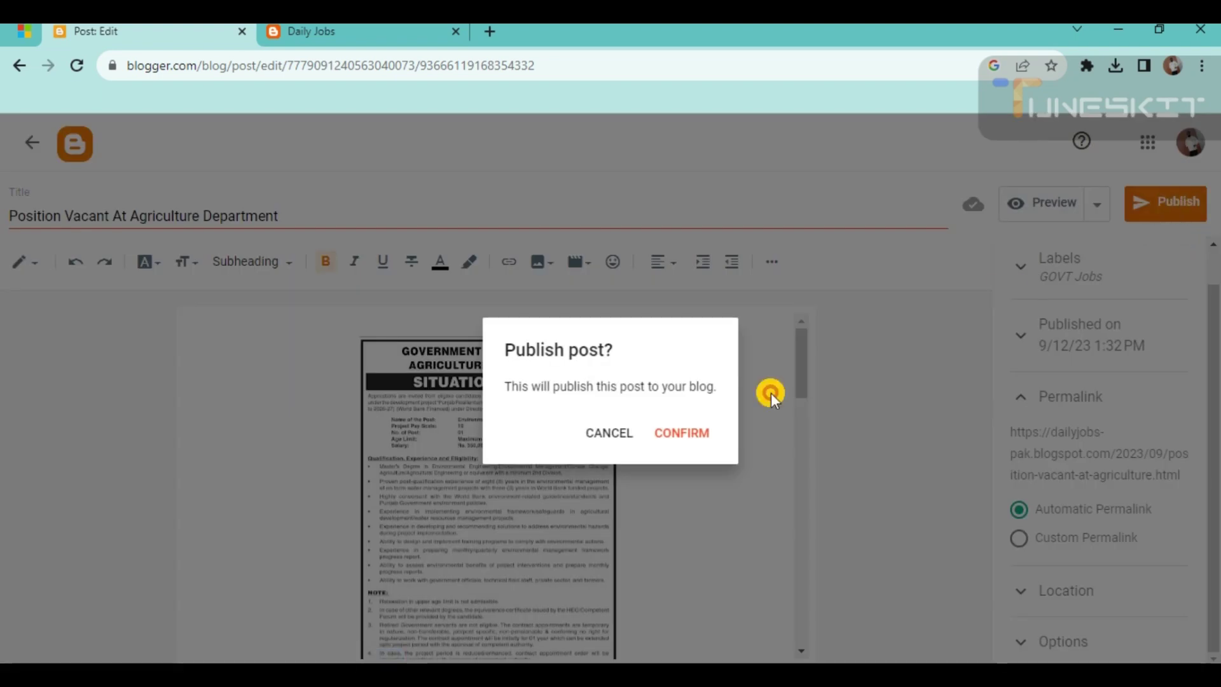
left_click(682, 438)
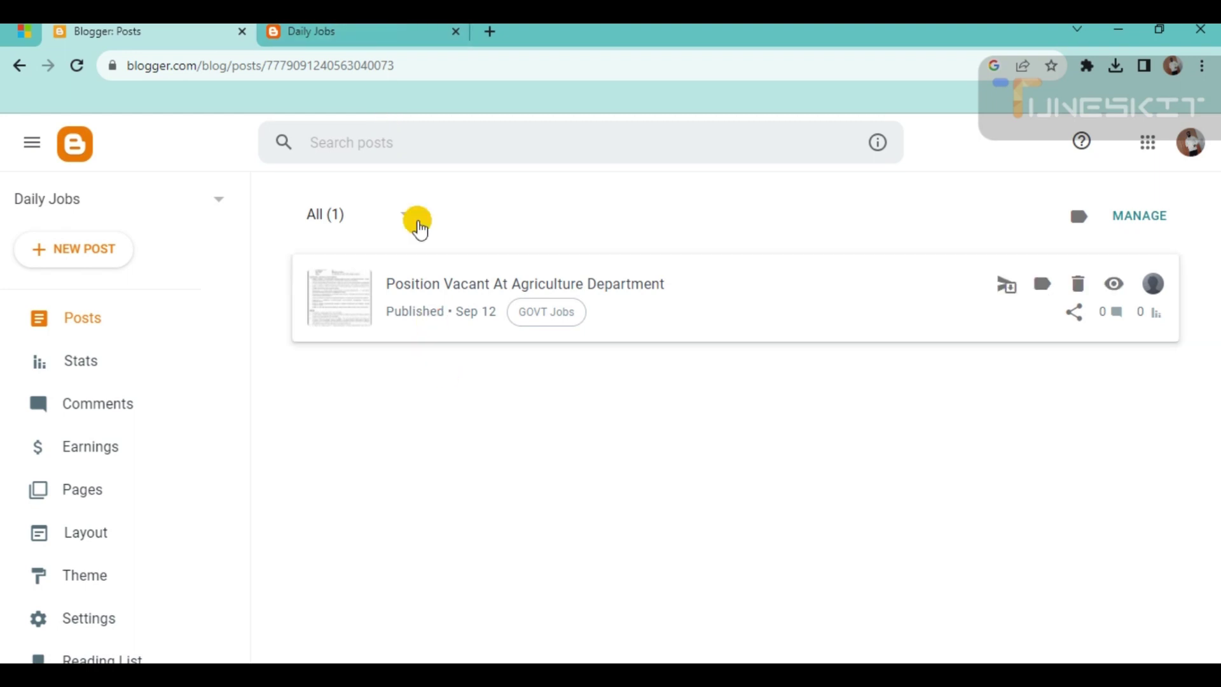
Step: Reload the live Daily Jobs blog and open the full "Position Vacant At Agriculture Department" post
left_click(371, 28)
left_click(79, 63)
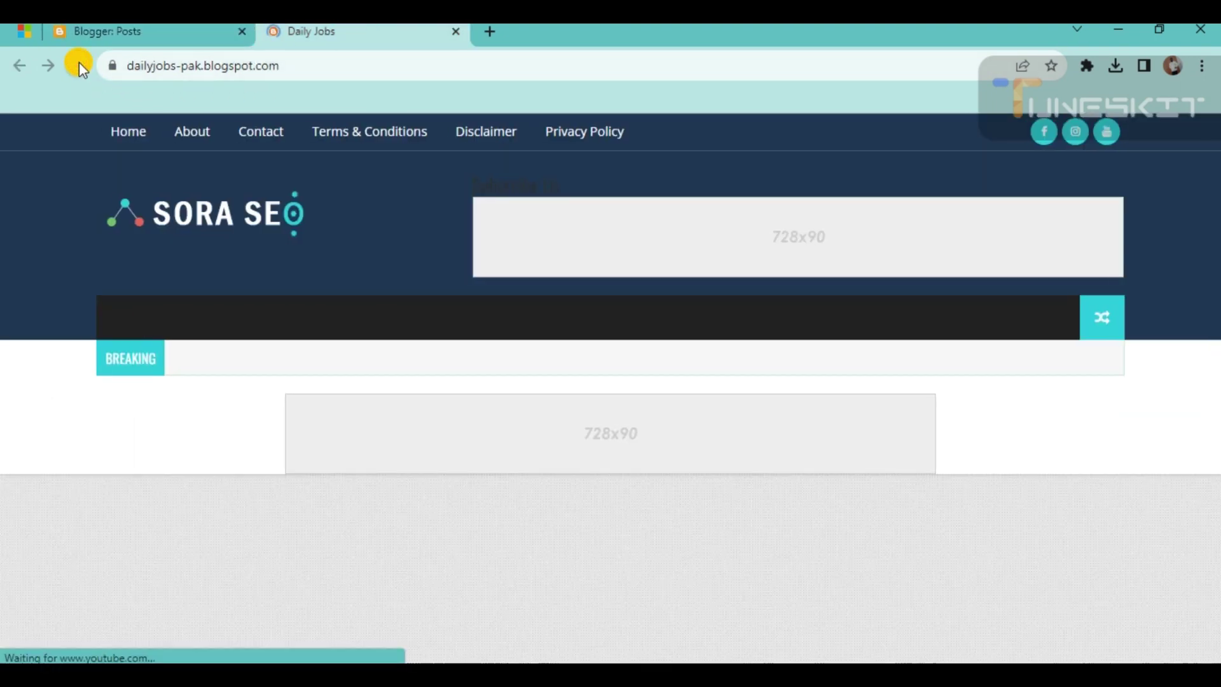
scroll(3, 349, "down", 1)
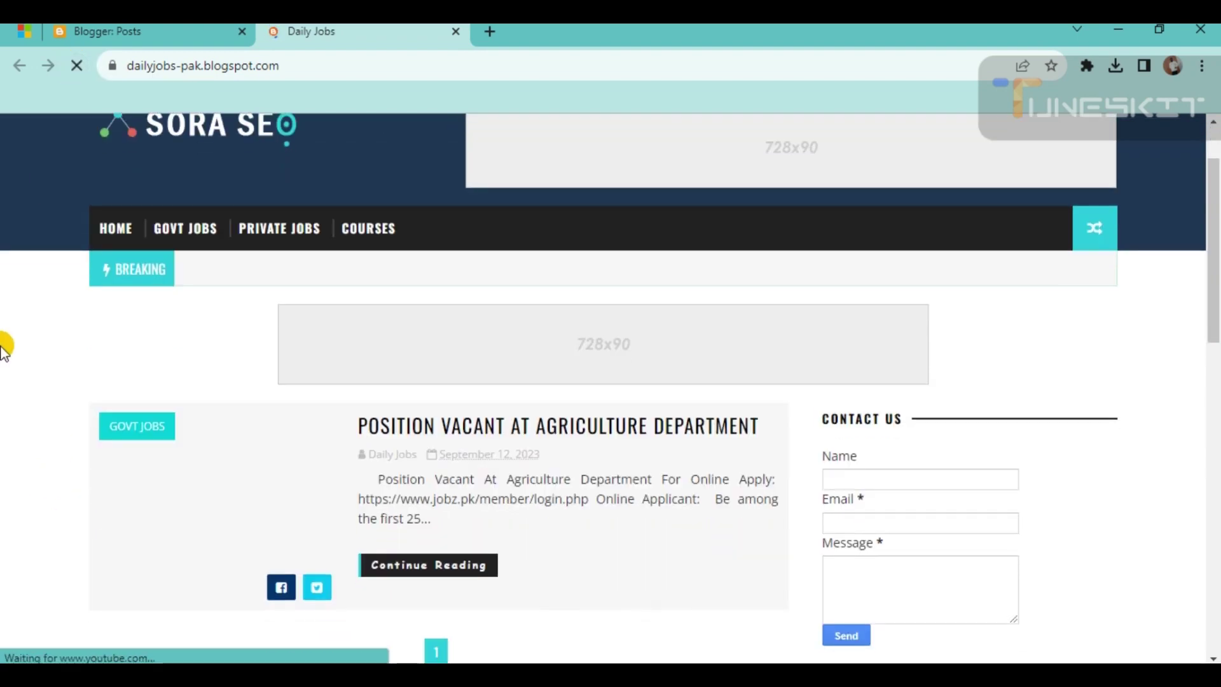
scroll(3, 349, "down", 1)
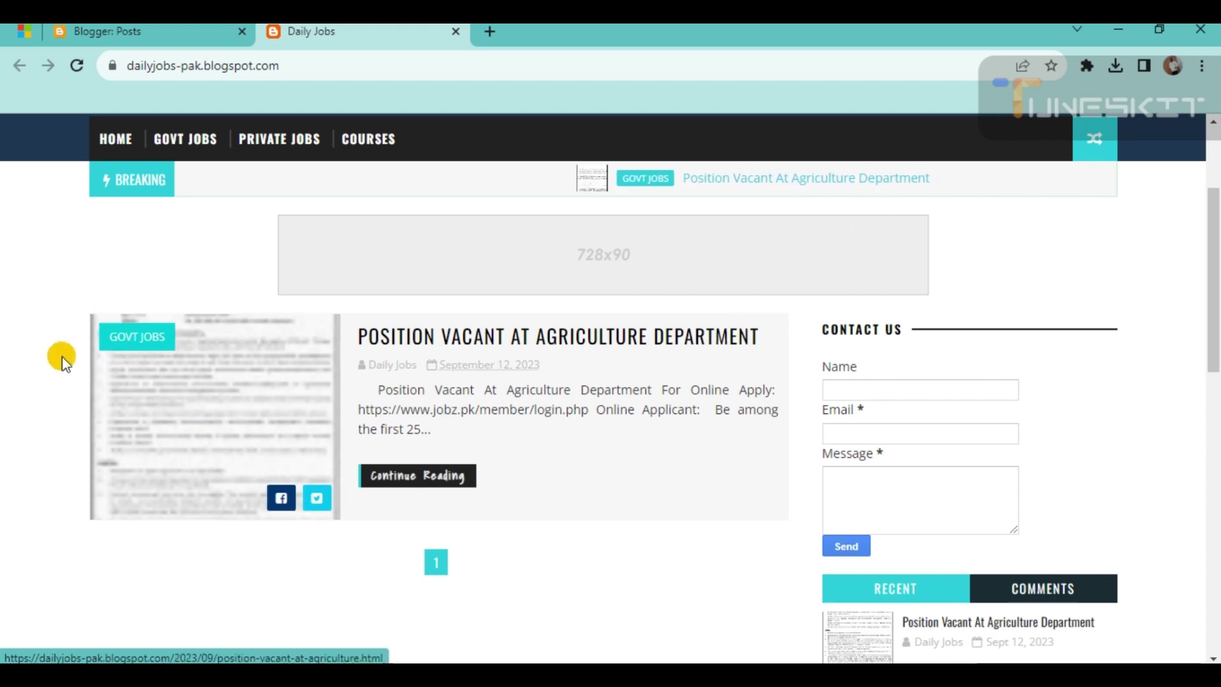
left_click(432, 482)
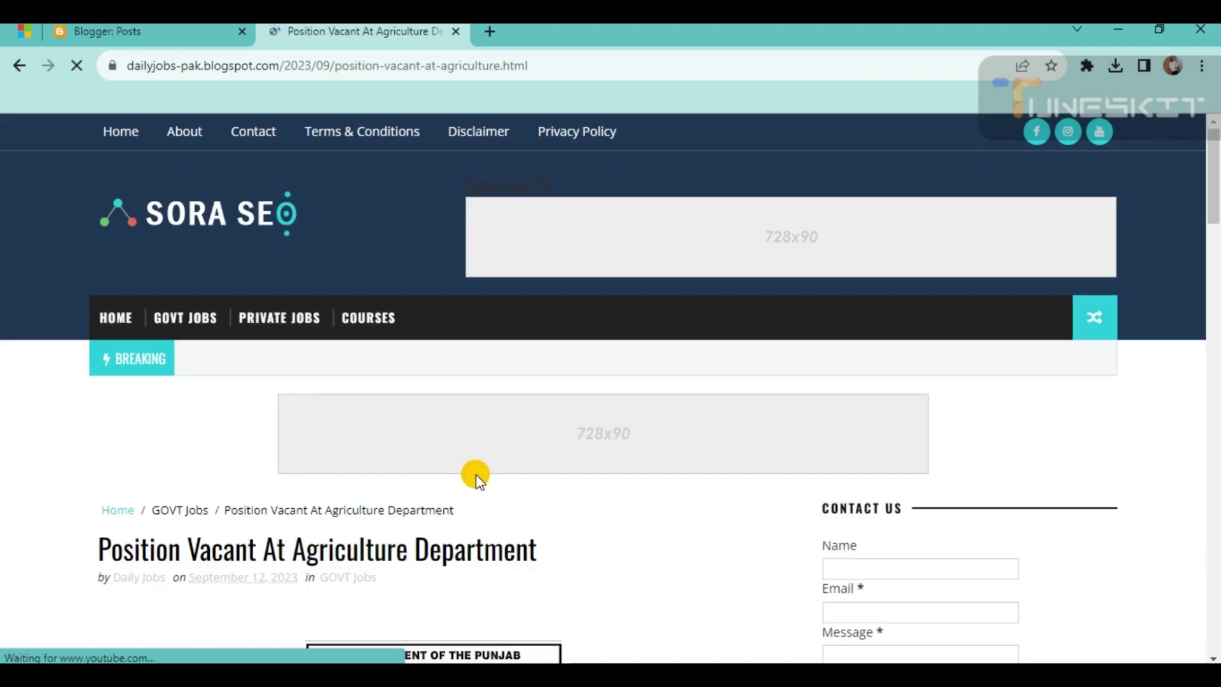
Step: Review the published post's image and job details, and open the "For Online Apply" link in a new tab
scroll(381, 414, "down", 3)
scroll(503, 380, "down", 12)
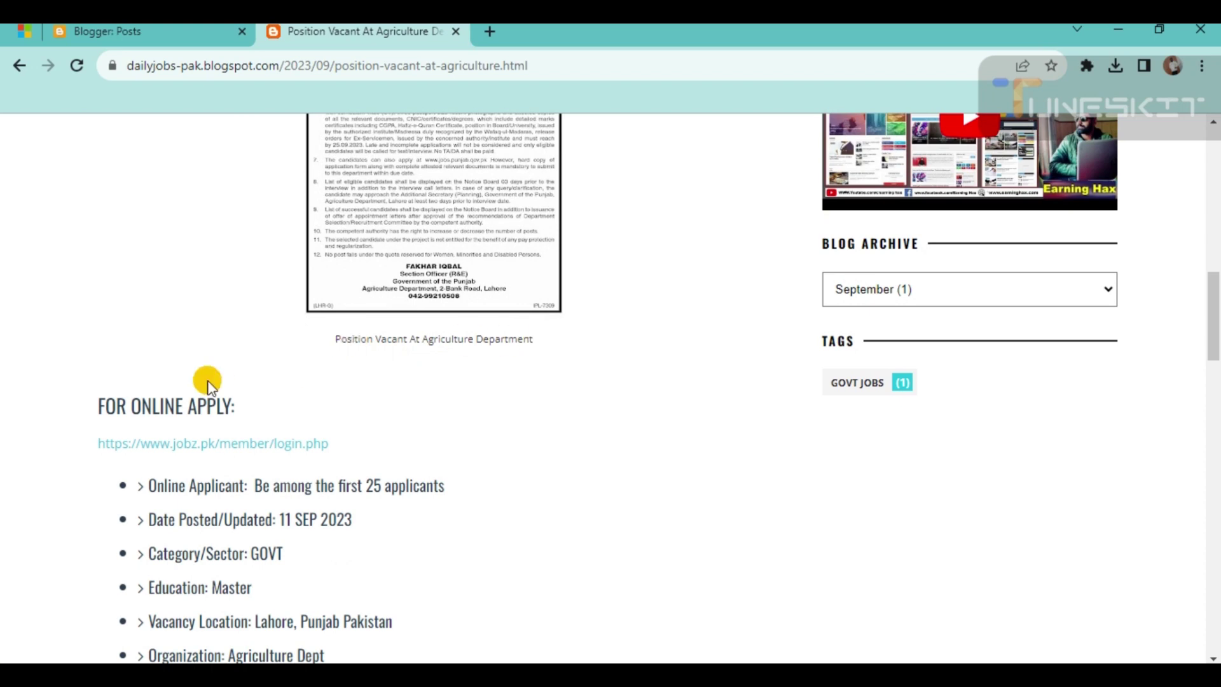
scroll(209, 380, "down", 1)
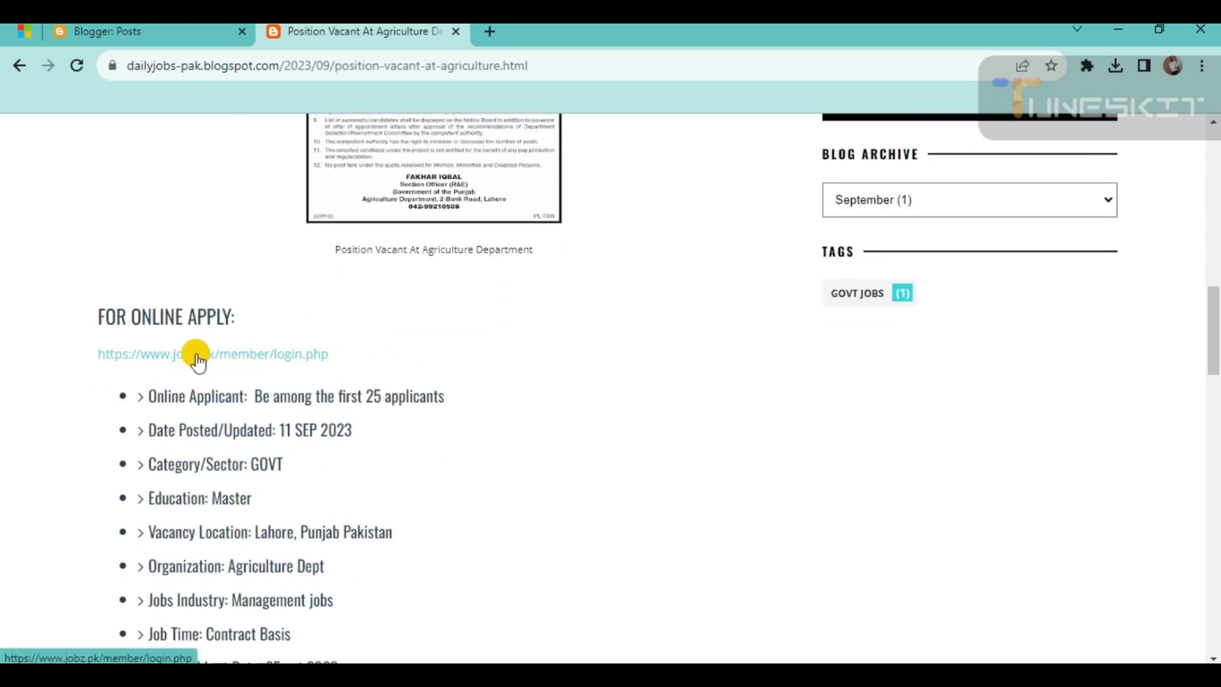
right_click(232, 359)
left_click(269, 370)
scroll(229, 351, "down", 3)
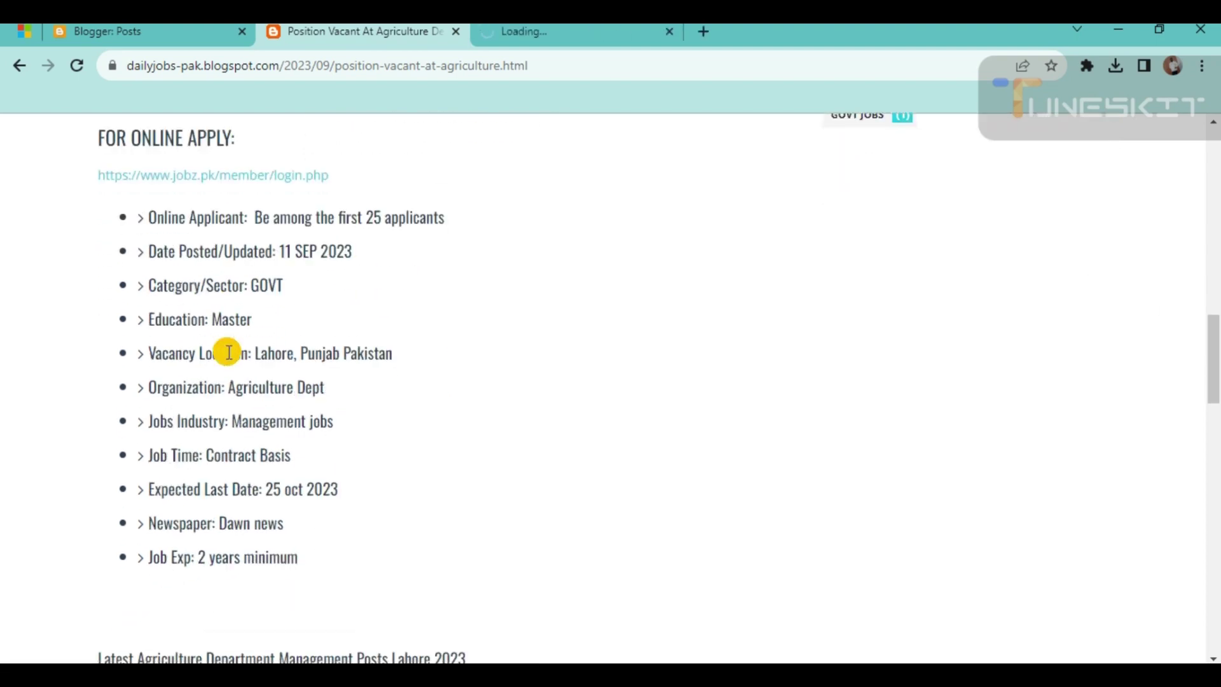
Step: Read the remaining job details, department notice and fraud warning in the published Agriculture Department post
scroll(229, 352, "down", 5)
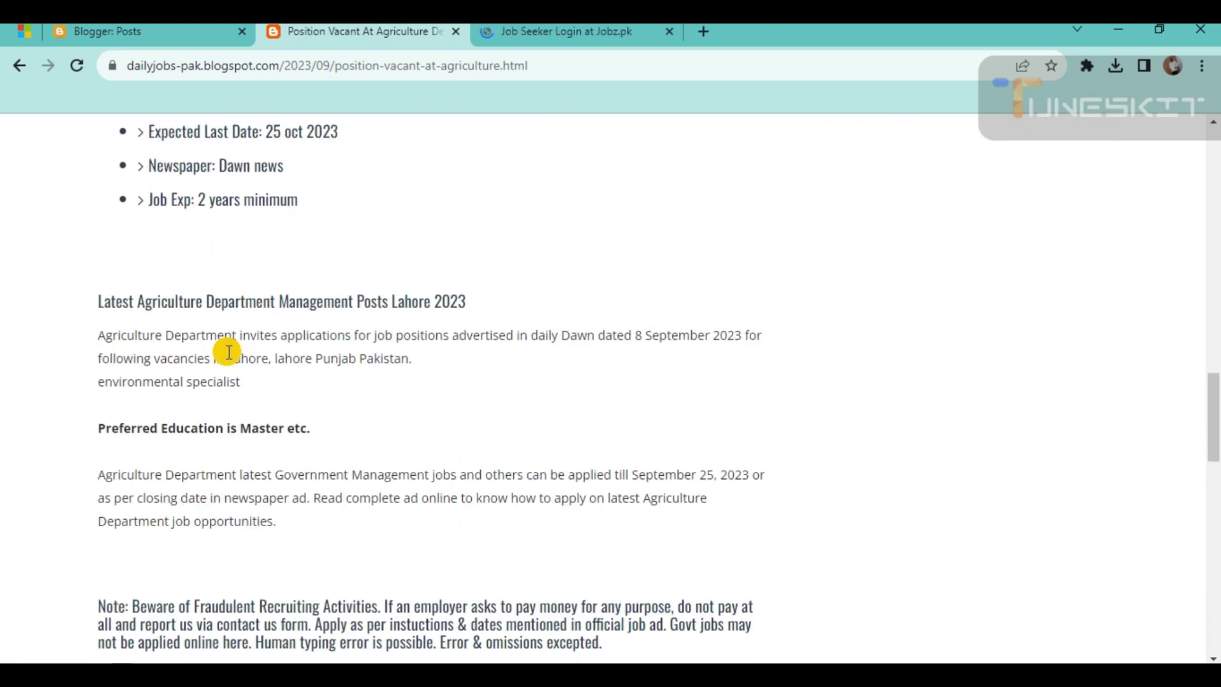
scroll(228, 353, "down", 1)
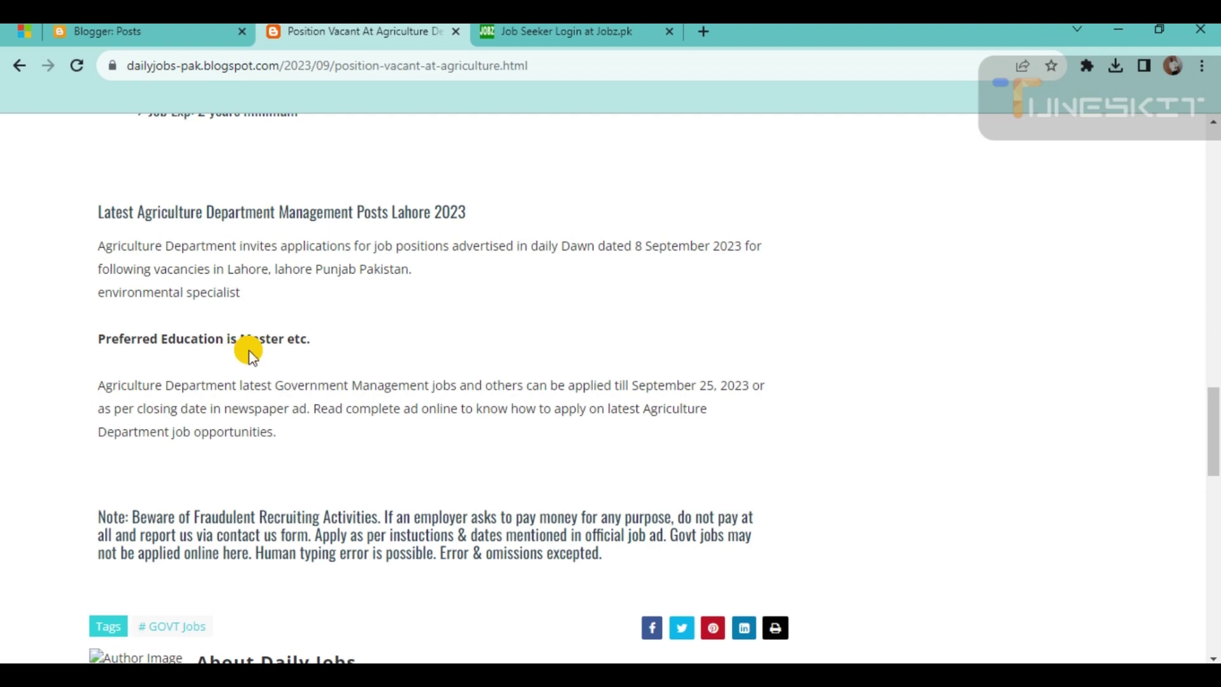
scroll(248, 350, "up", 20)
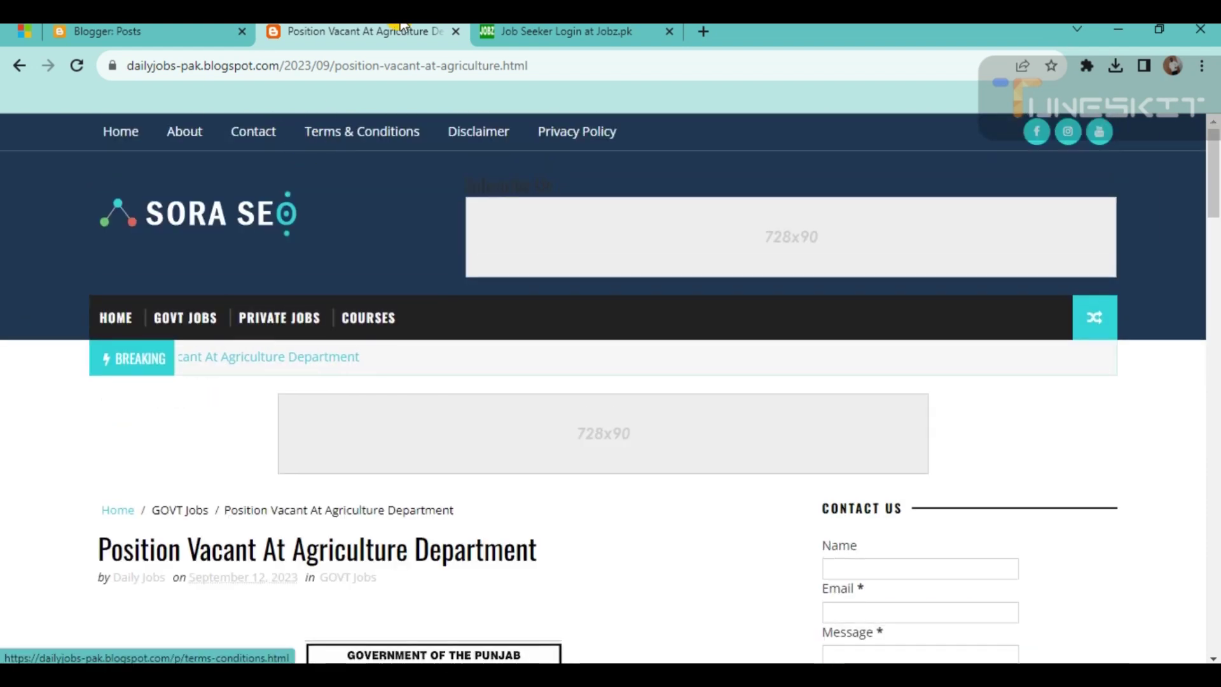
Step: Check the Jobz.pk login page opened from the apply link, close it, and return to the published post
left_click(510, 28)
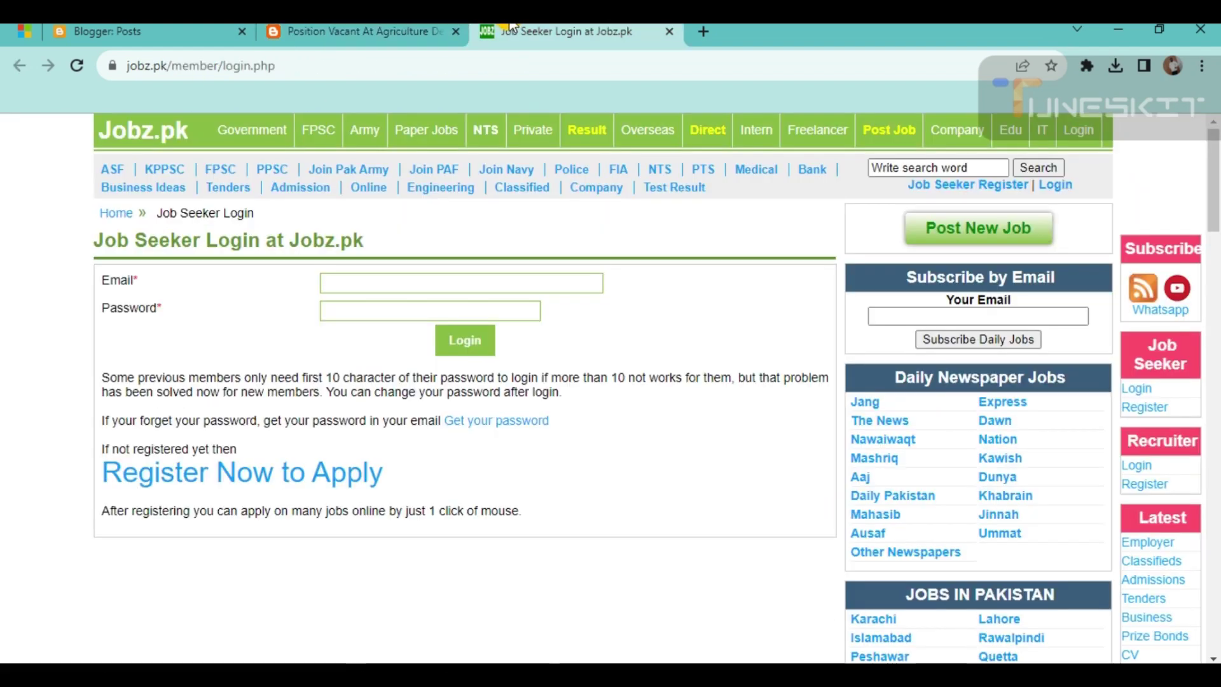
left_click(367, 280)
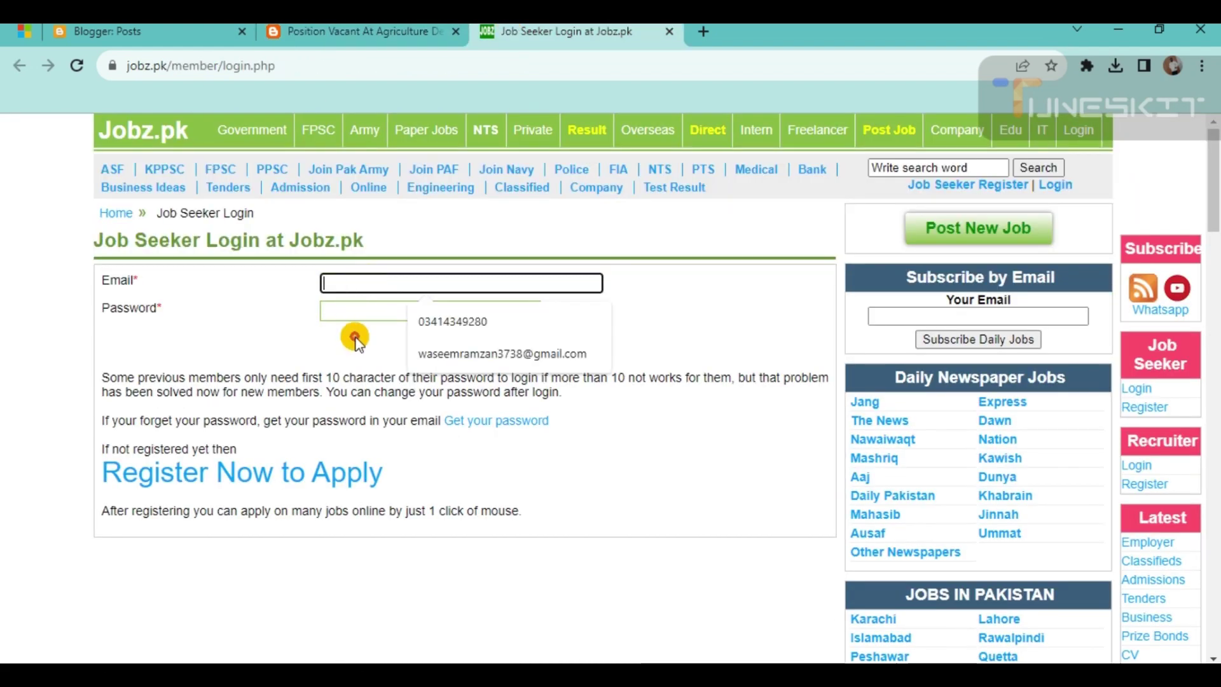
key("Tab")
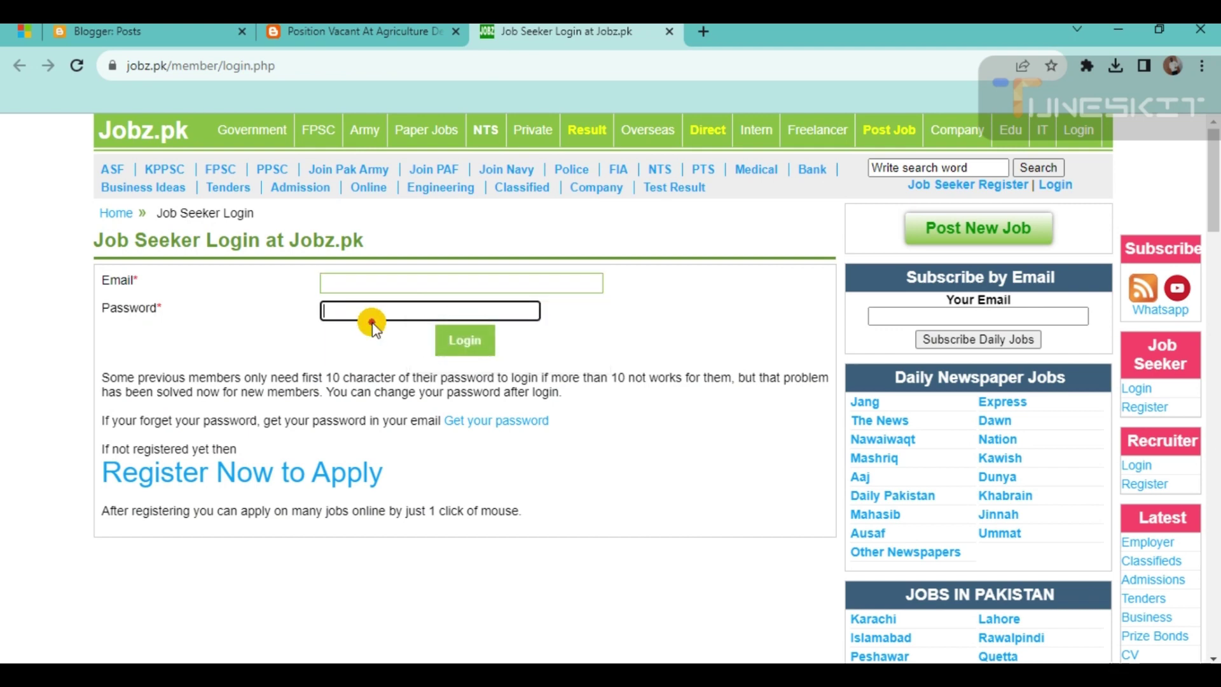
left_click(669, 31)
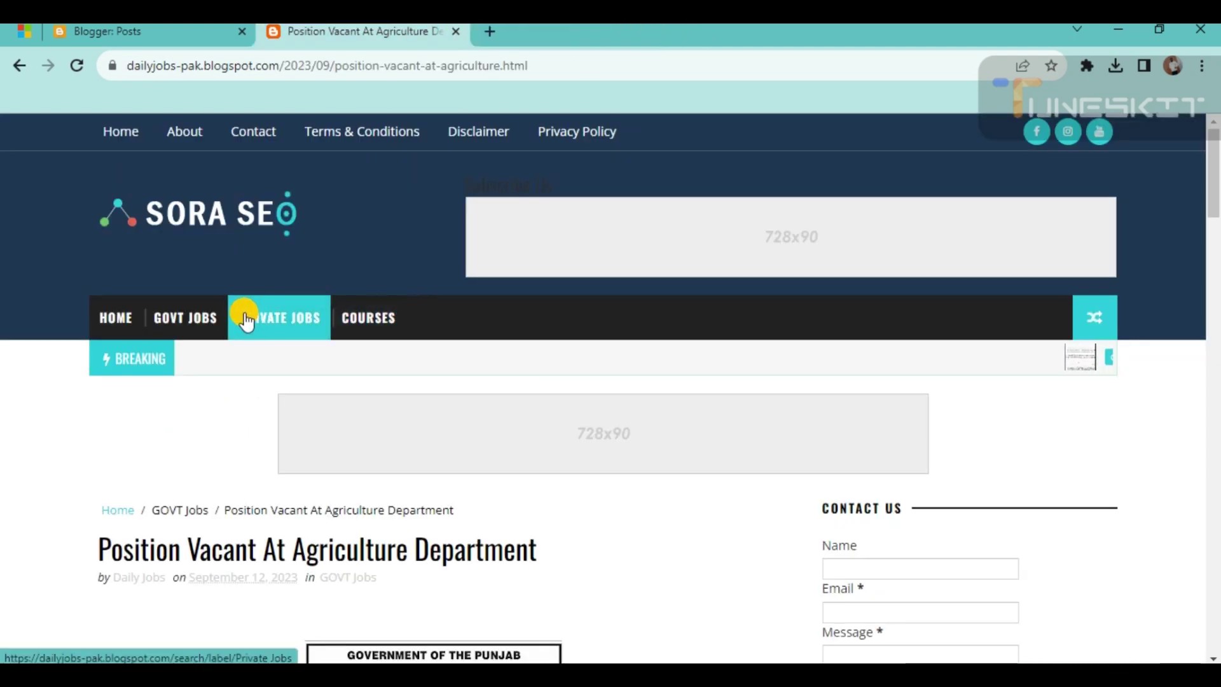
scroll(196, 395, "down", 5)
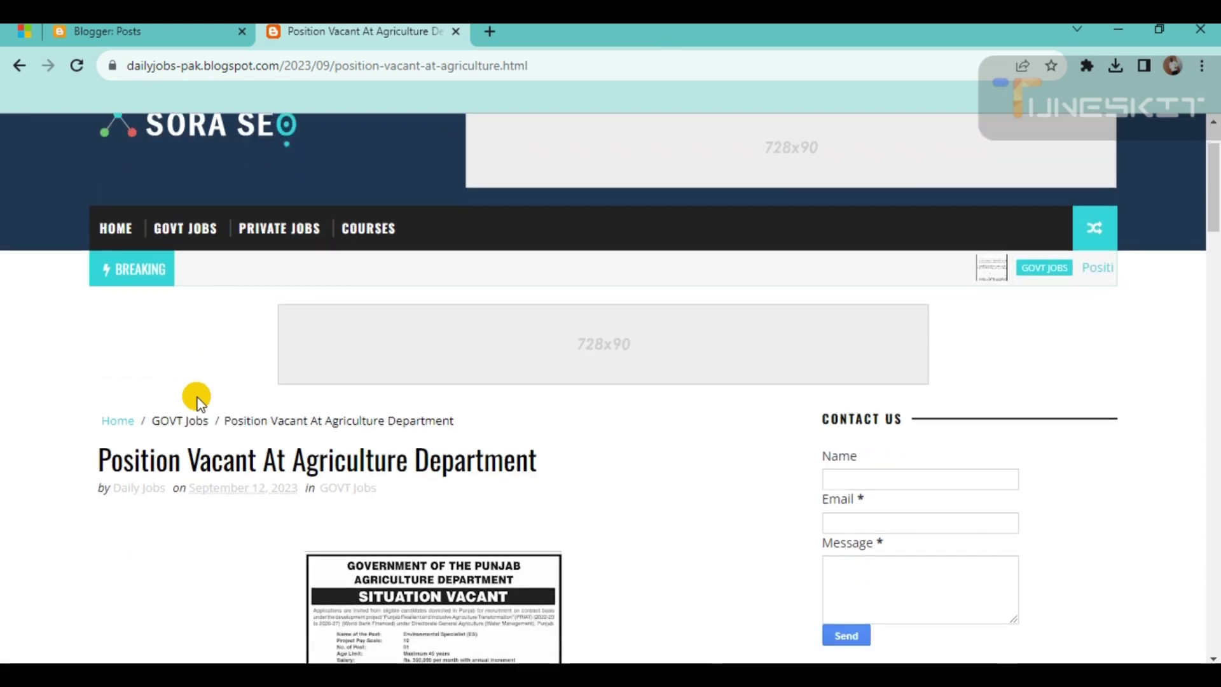
scroll(197, 395, "up", 5)
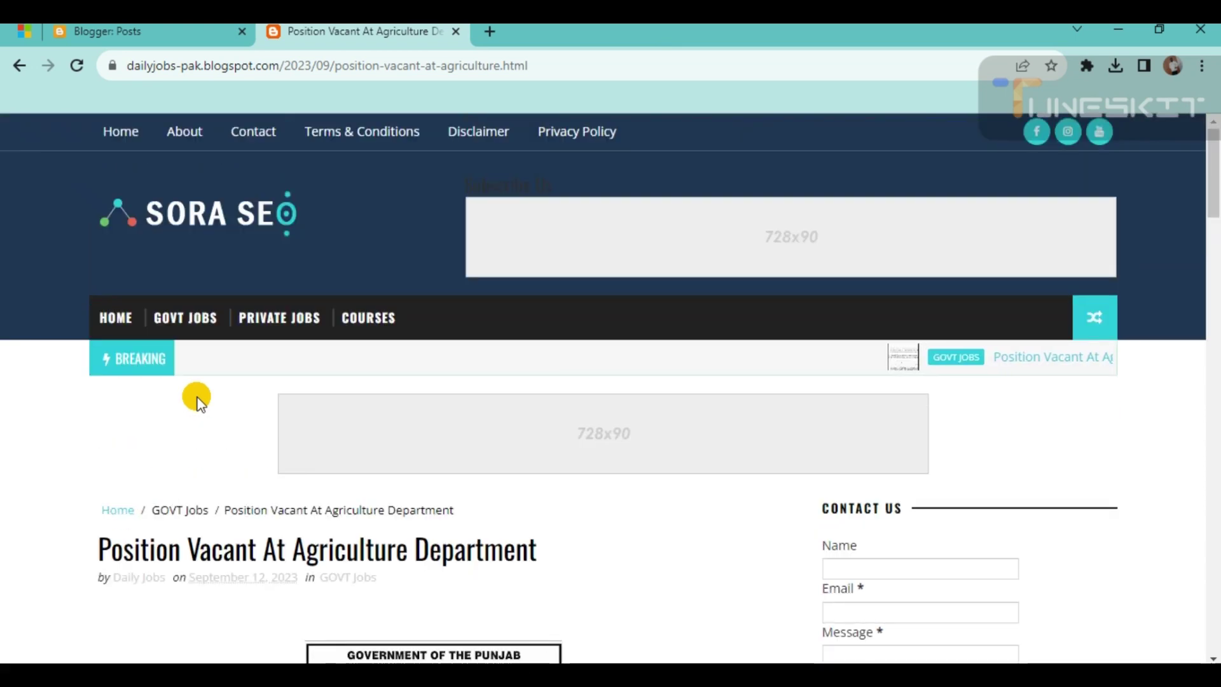
Step: In the Daily Jobs blog settings, enable custom robots.txt and custom robots header tags under Crawlers and indexing
left_click(135, 28)
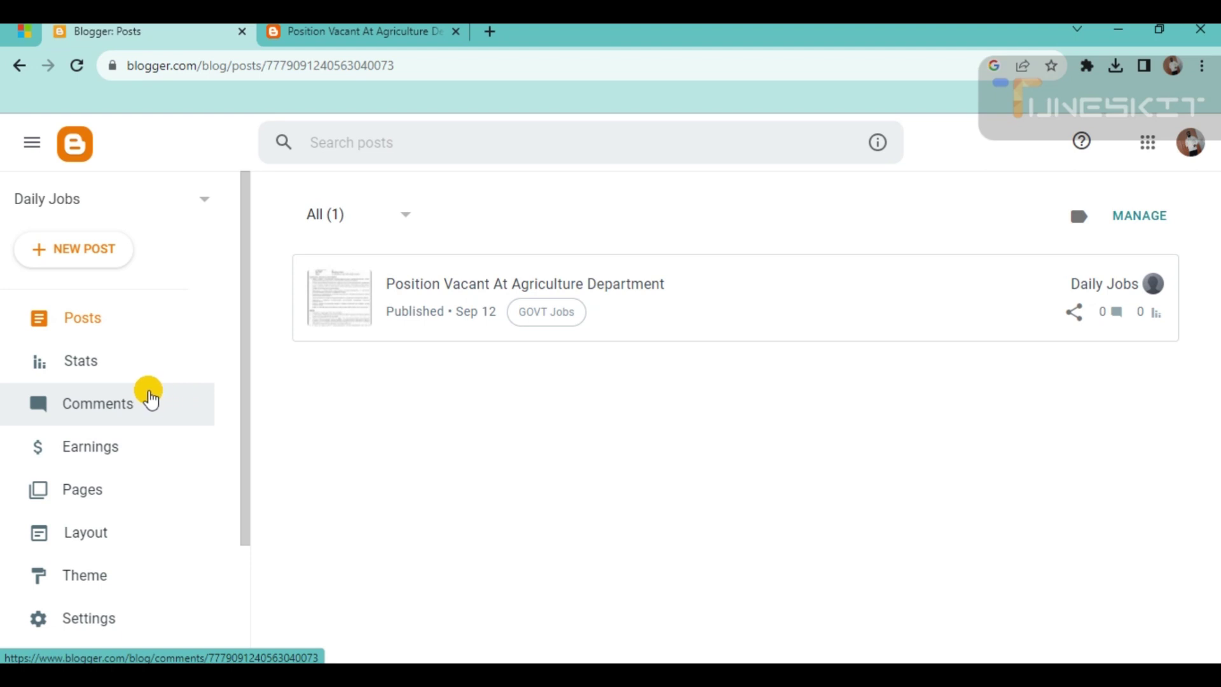
scroll(144, 399, "down", 3)
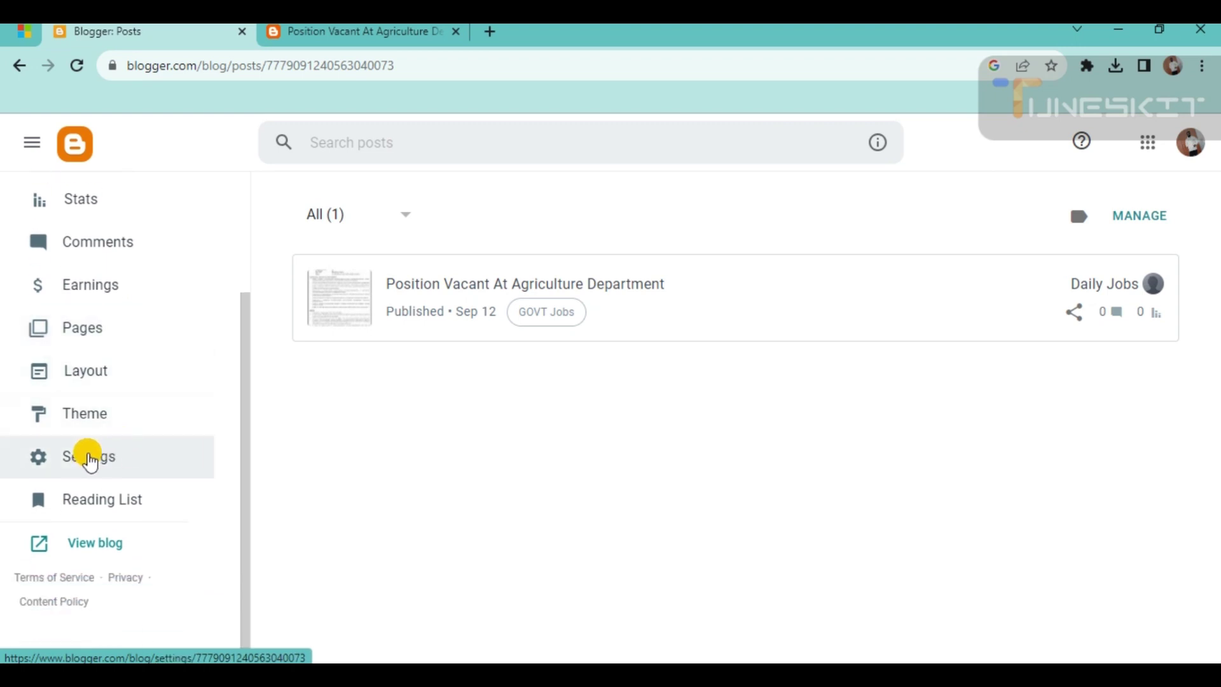
left_click(82, 456)
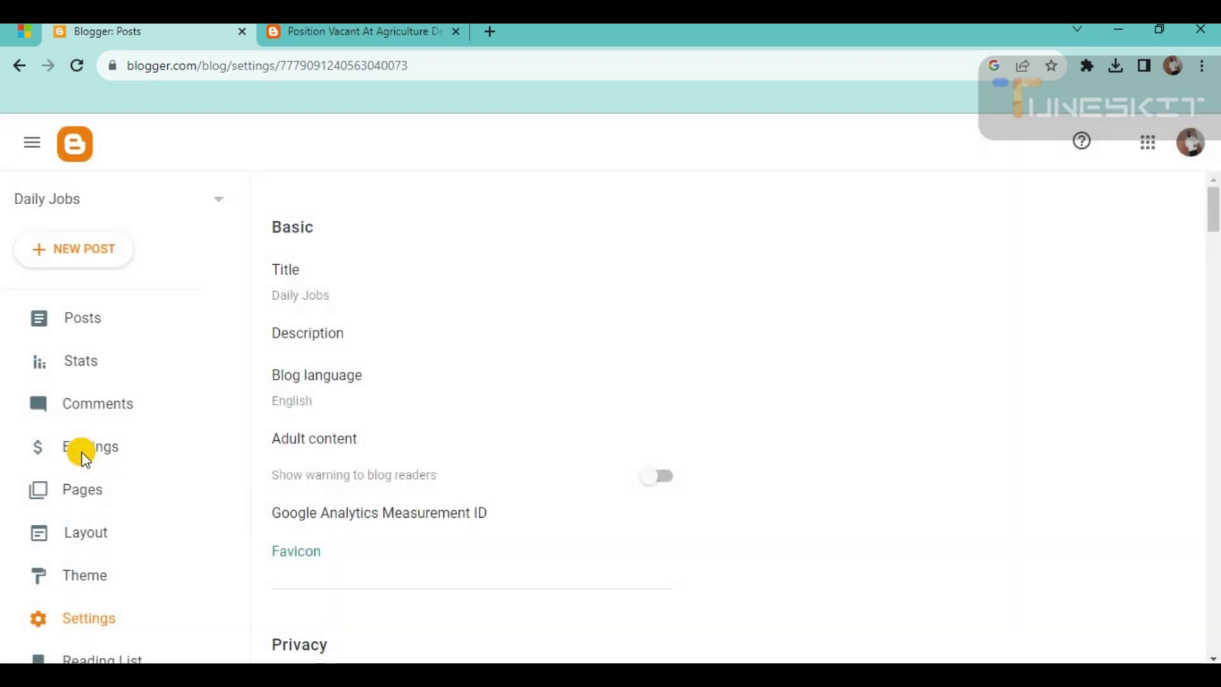
scroll(469, 428, "down", 6)
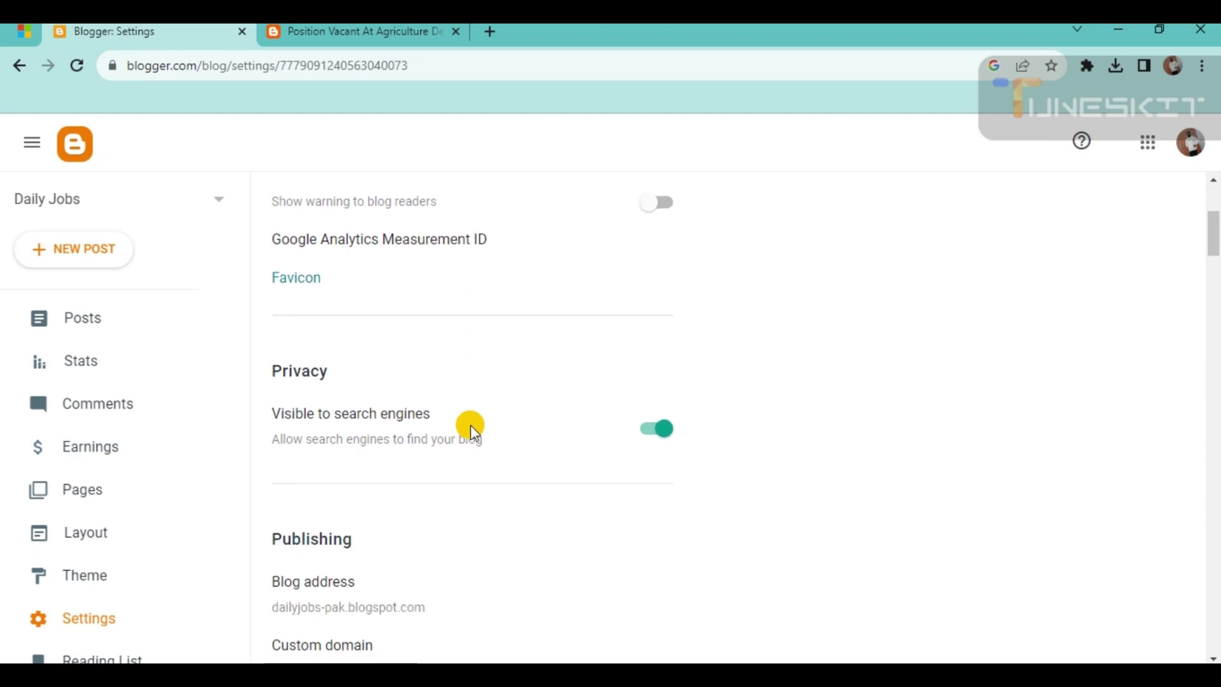
scroll(471, 420, "down", 10)
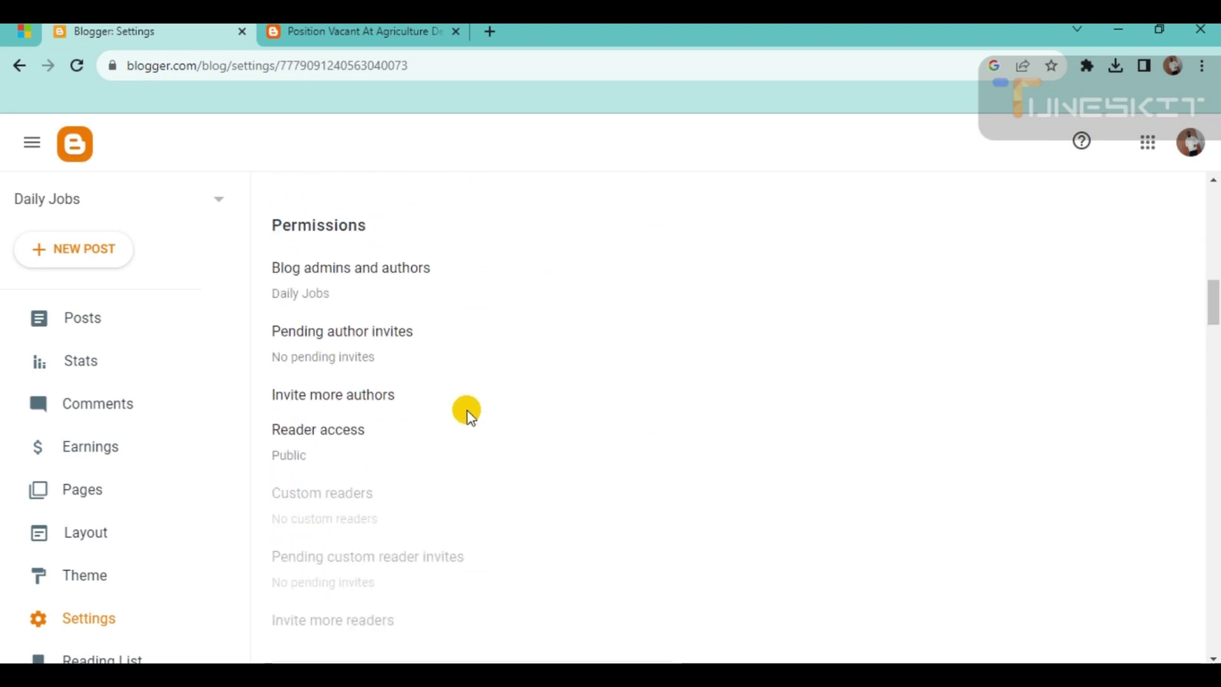
scroll(469, 416, "down", 10)
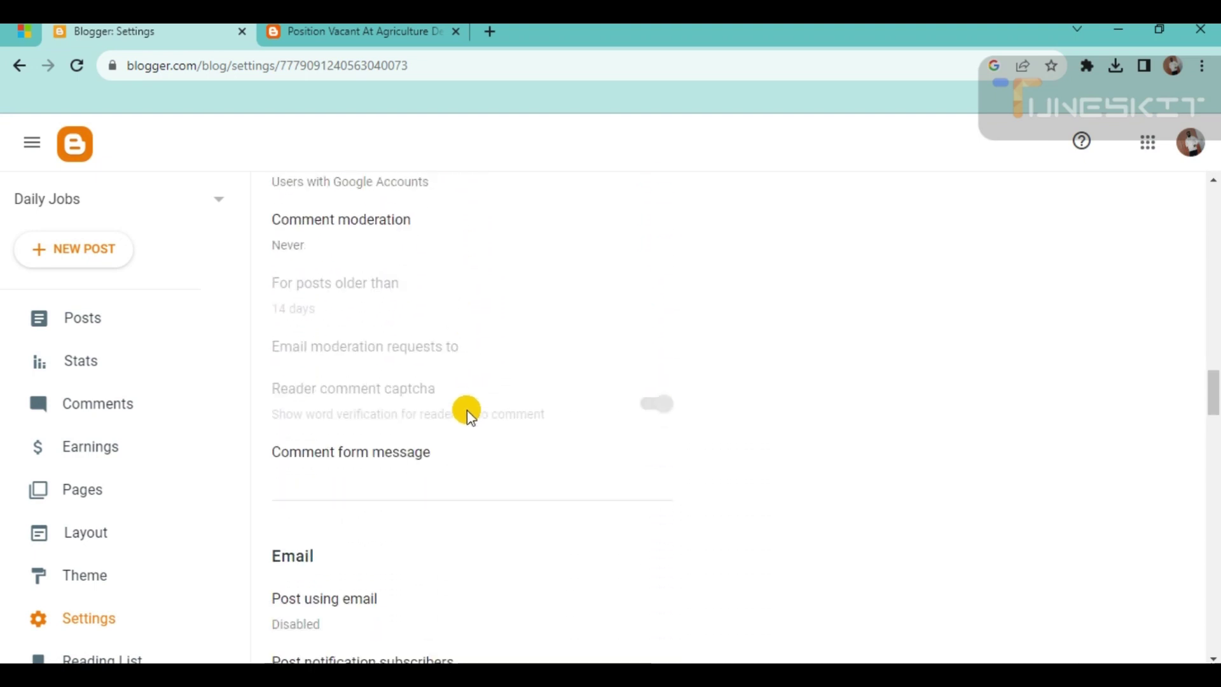
scroll(470, 415, "down", 10)
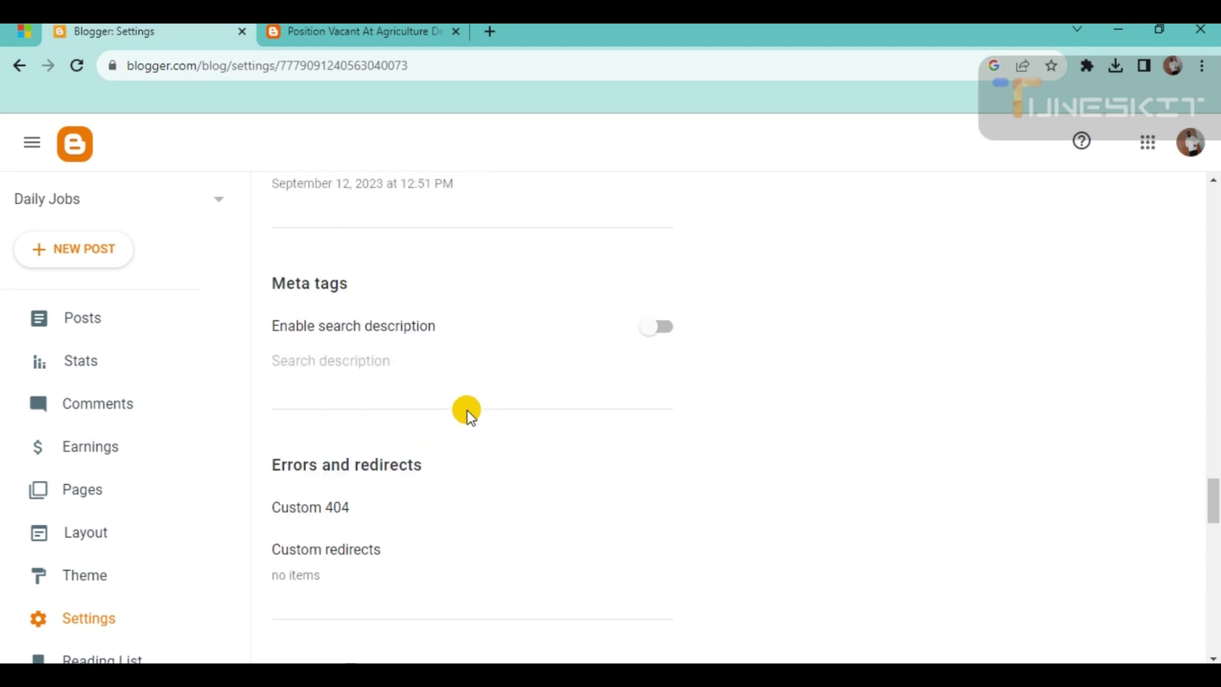
scroll(470, 416, "down", 3)
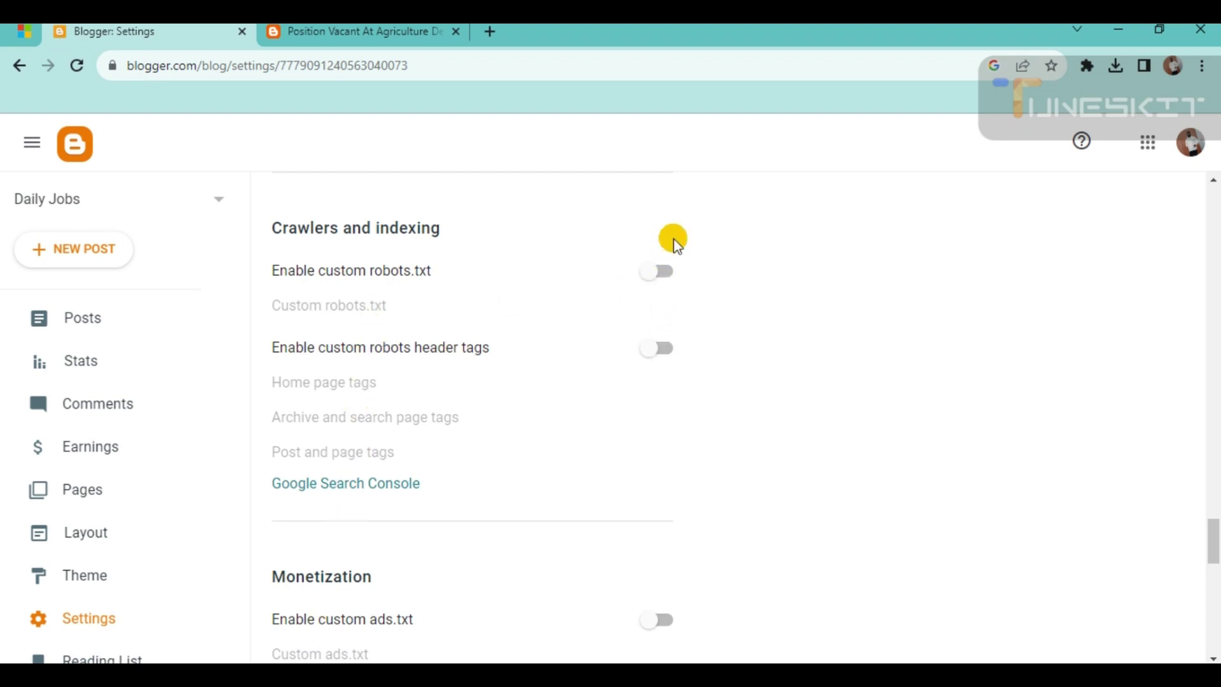
left_click(665, 272)
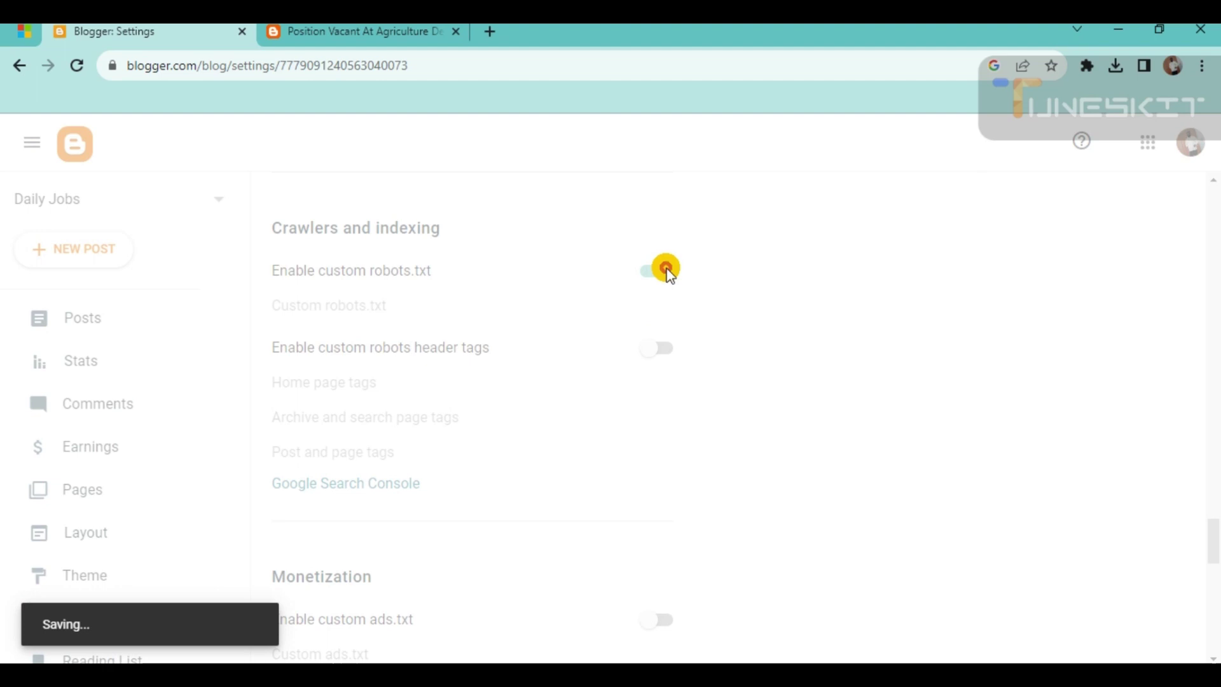
left_click(665, 350)
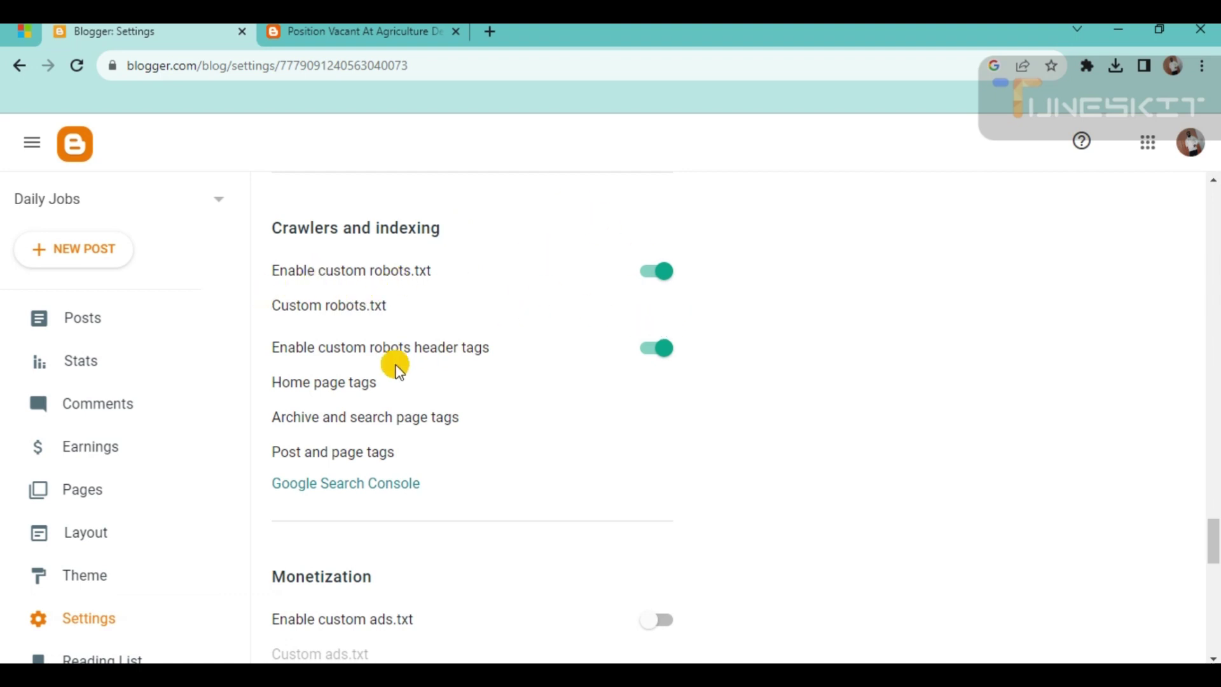
Step: Open Google Search Console from the blog settings and choose the URL prefix property type
left_click(328, 491)
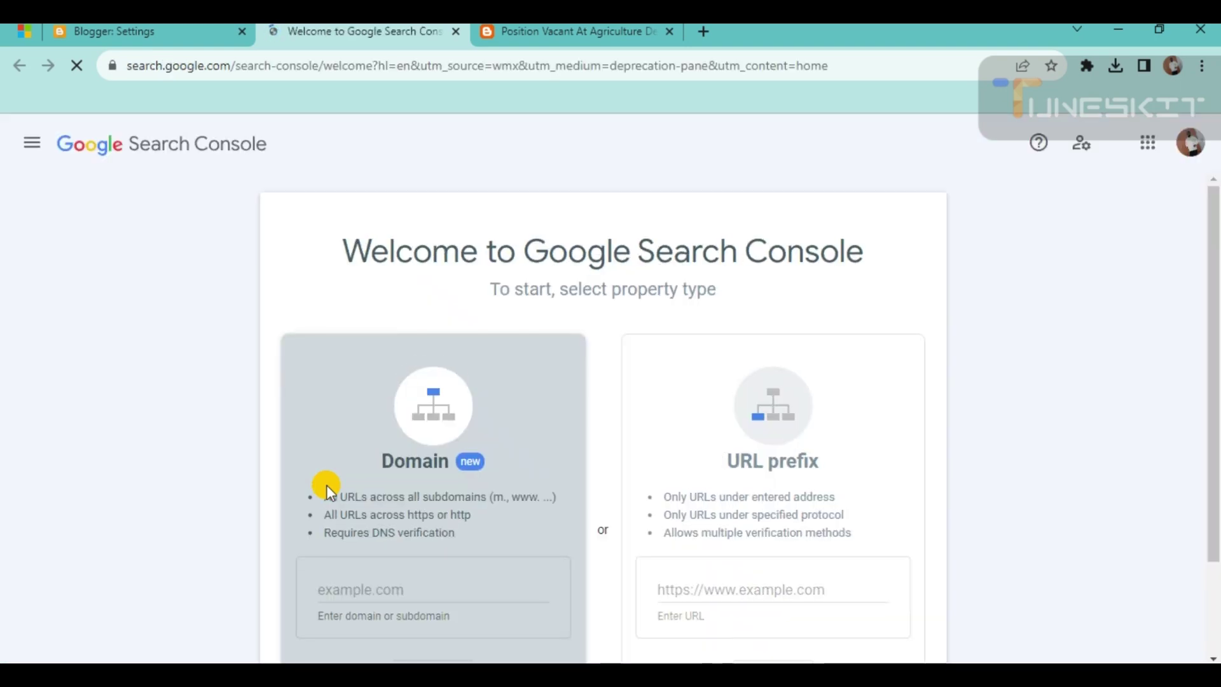
scroll(316, 445, "down", 1)
scroll(317, 445, "down", 1)
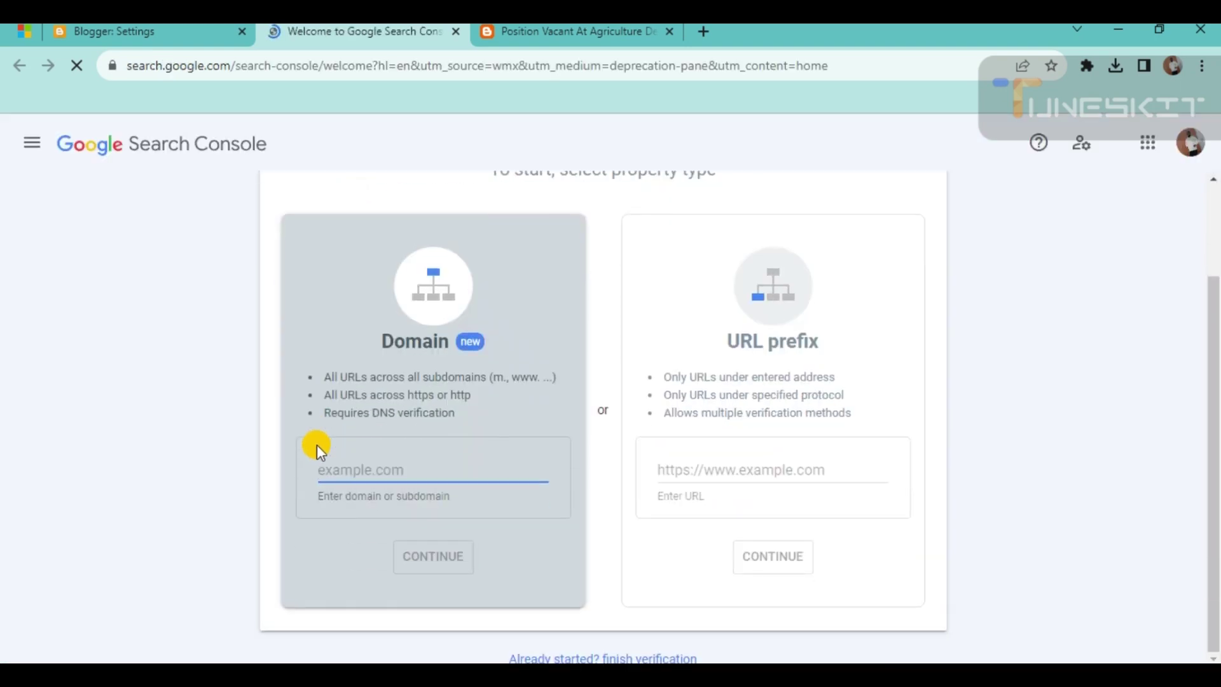
left_click(701, 471)
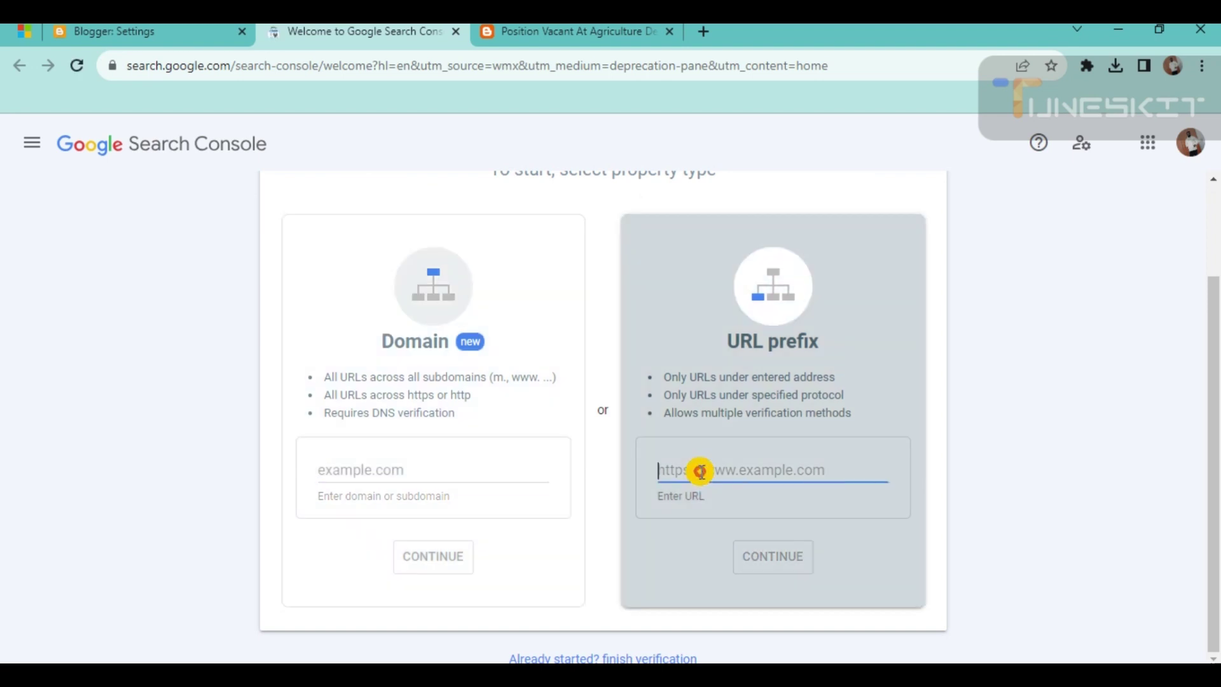
left_click(381, 477)
left_click(673, 468)
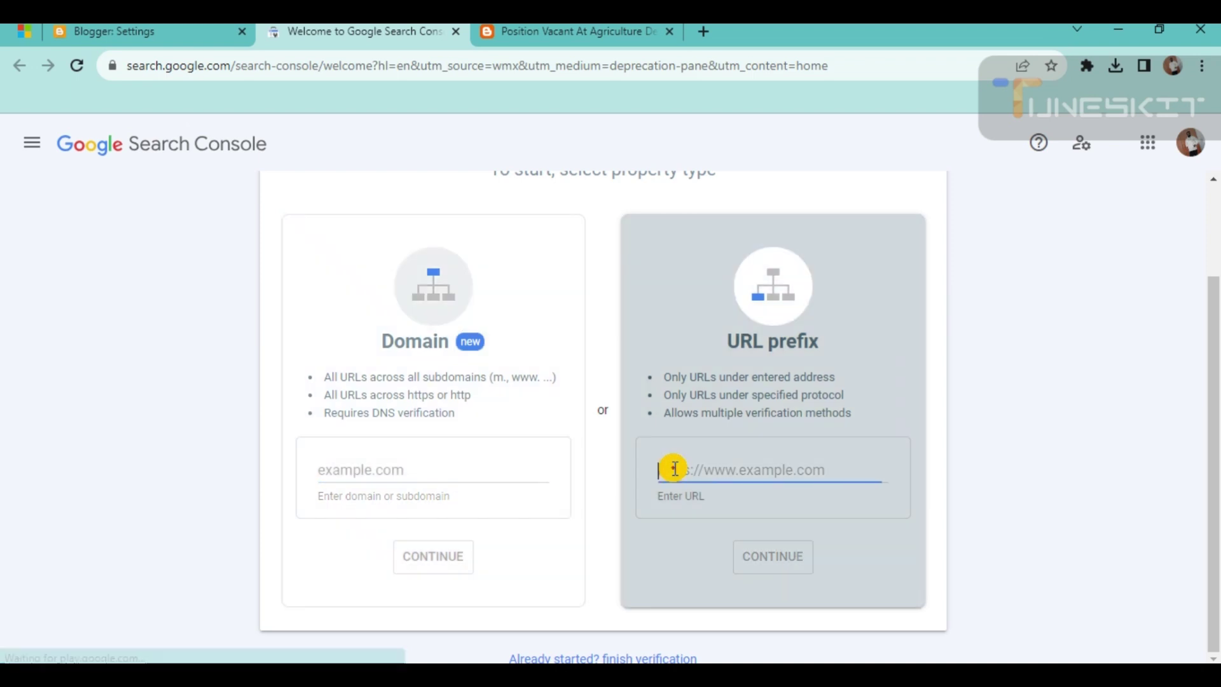
Step: Go to the live Daily Jobs blog's home page and copy its web address
left_click(194, 29)
left_click(572, 31)
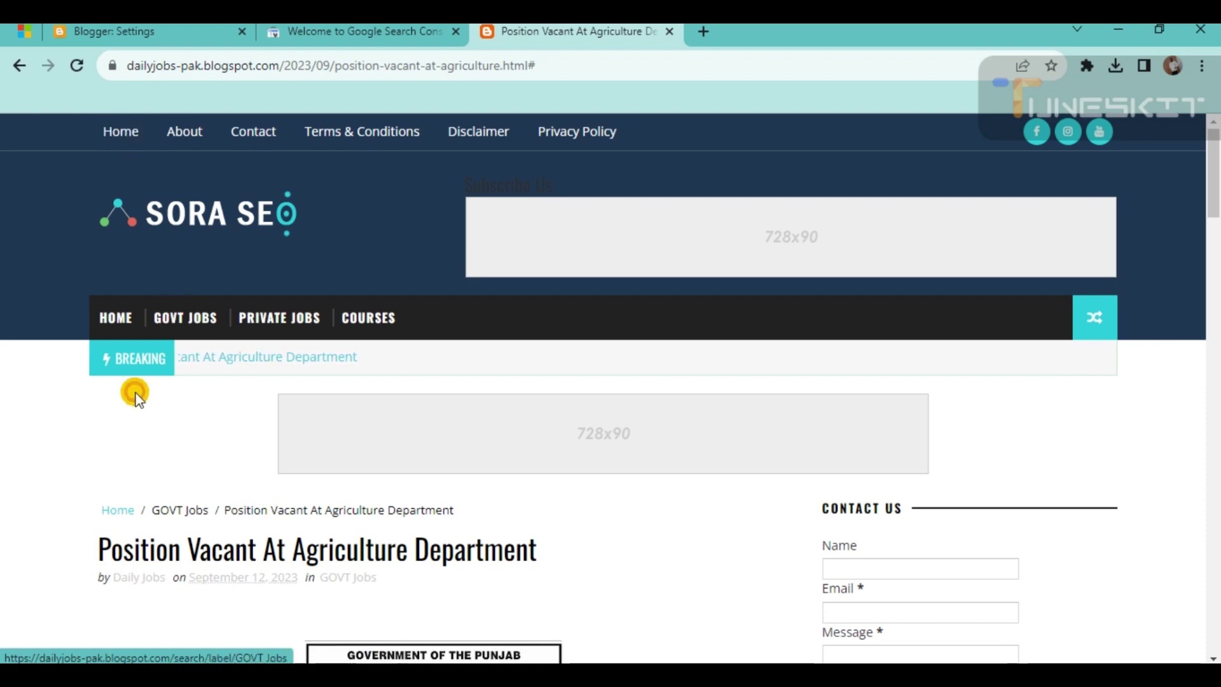
left_click(120, 323)
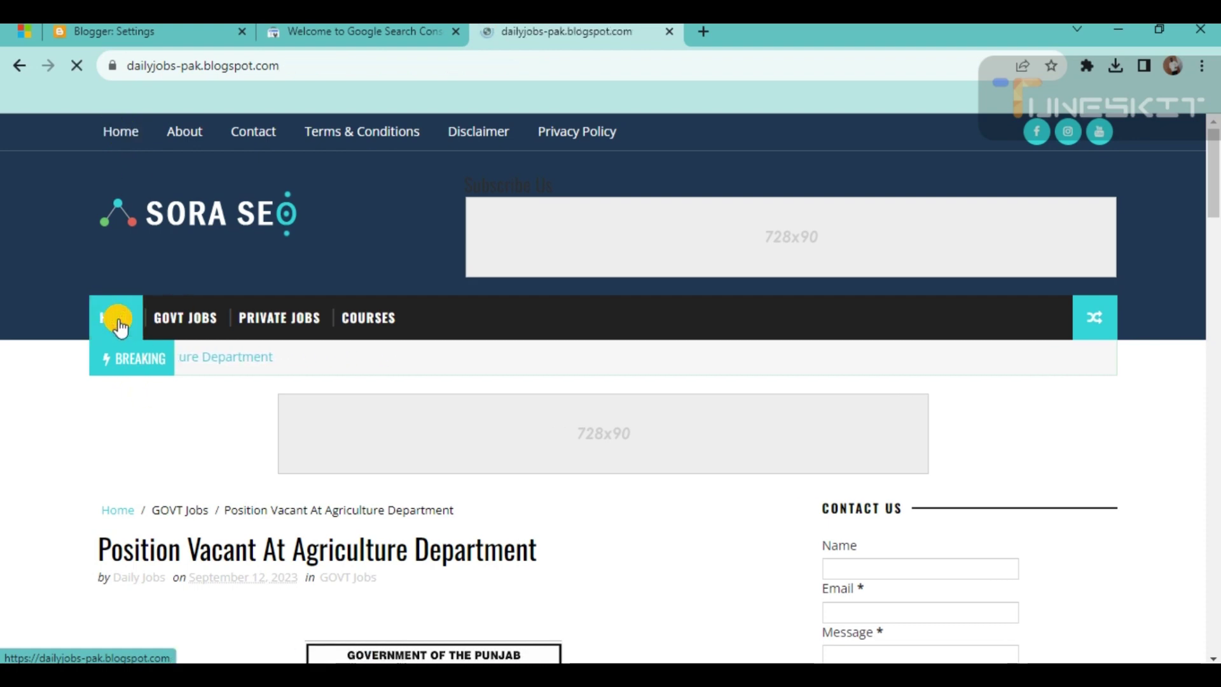
left_click(191, 66)
key("ctrl+c")
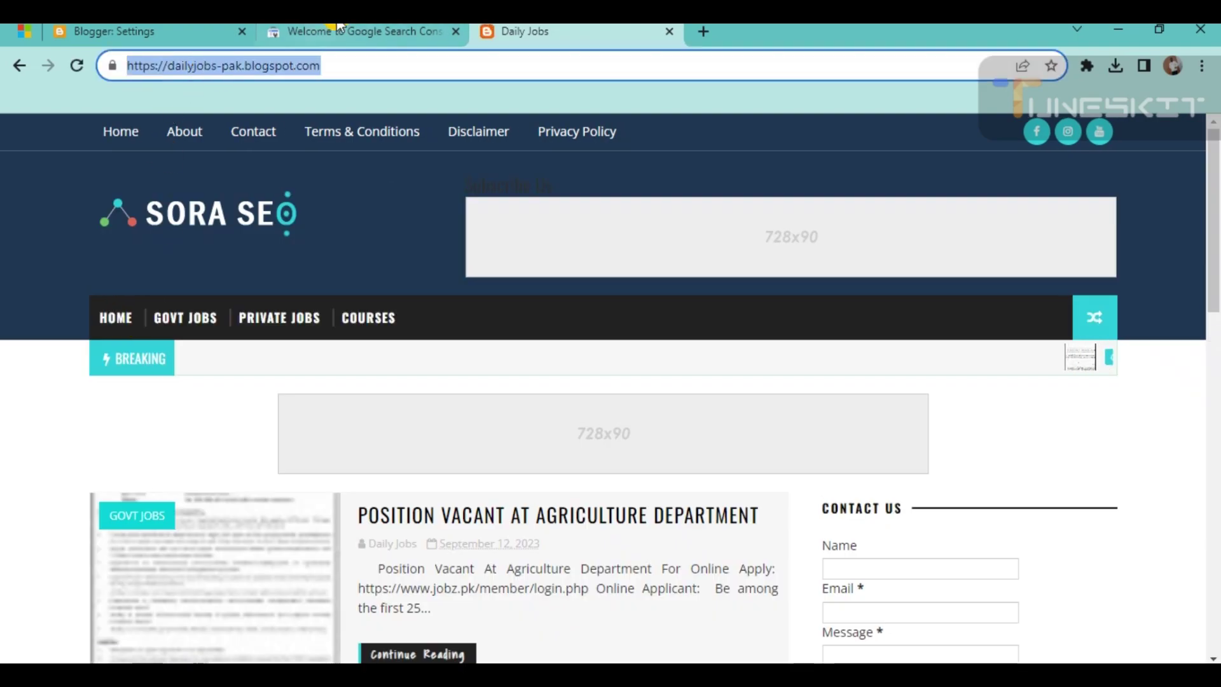
left_click(360, 28)
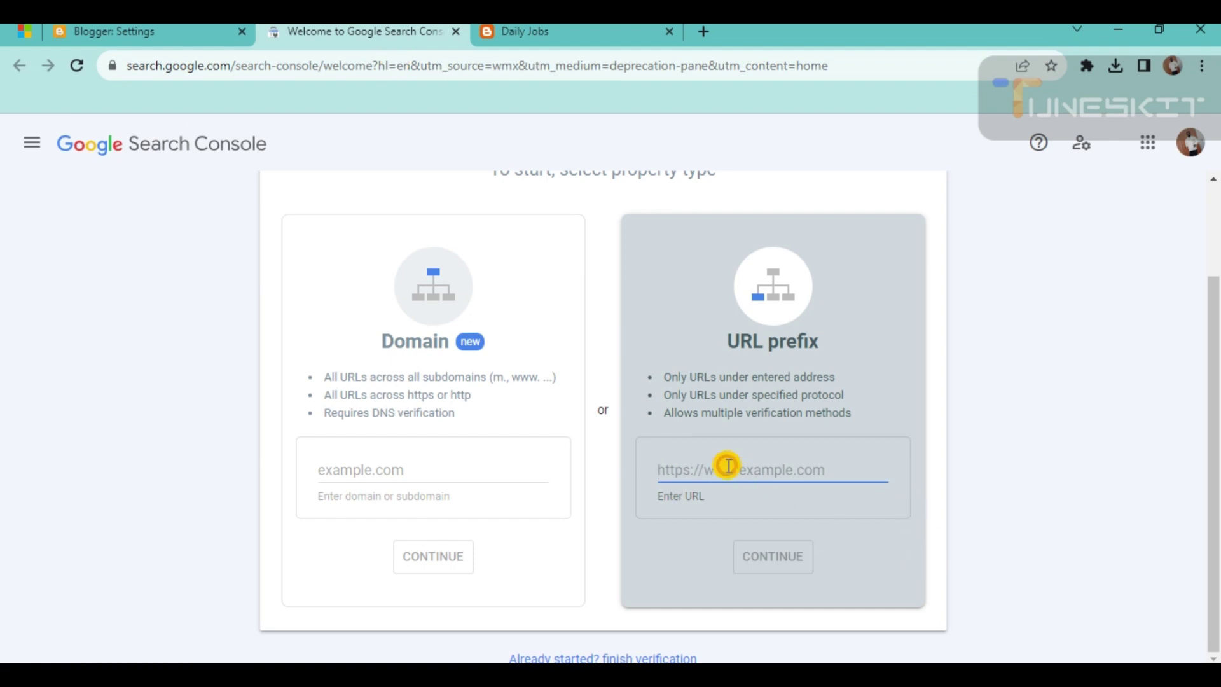
key("ctrl+v")
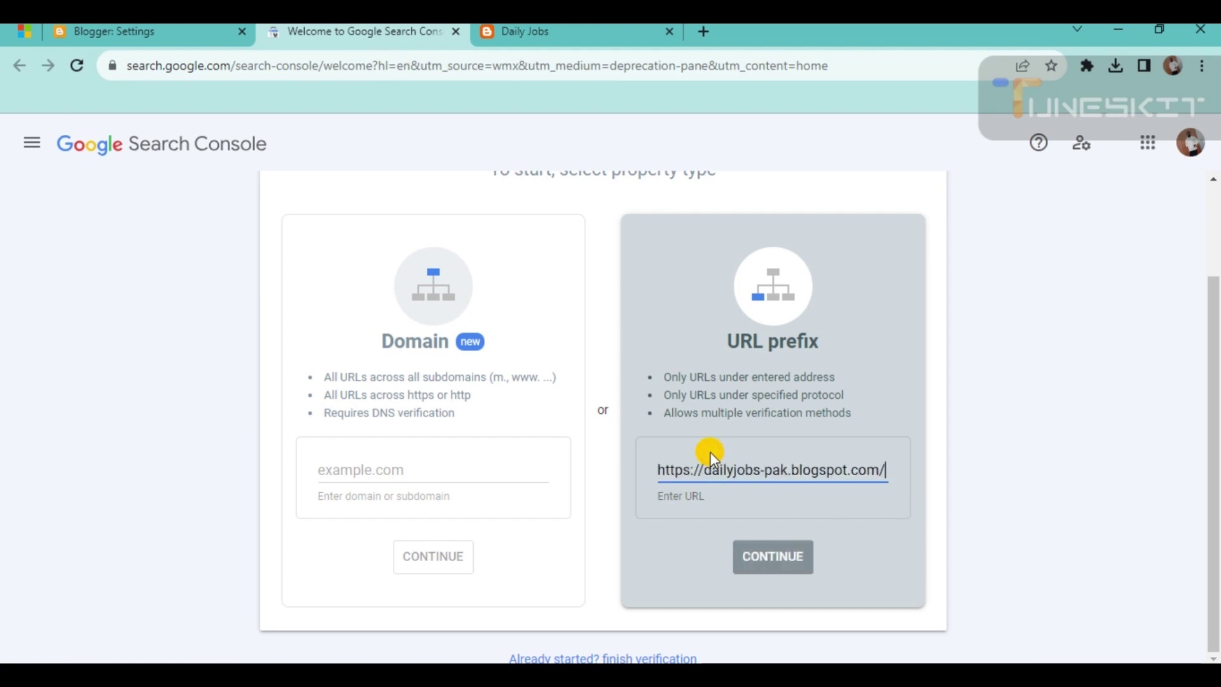
left_click(770, 552)
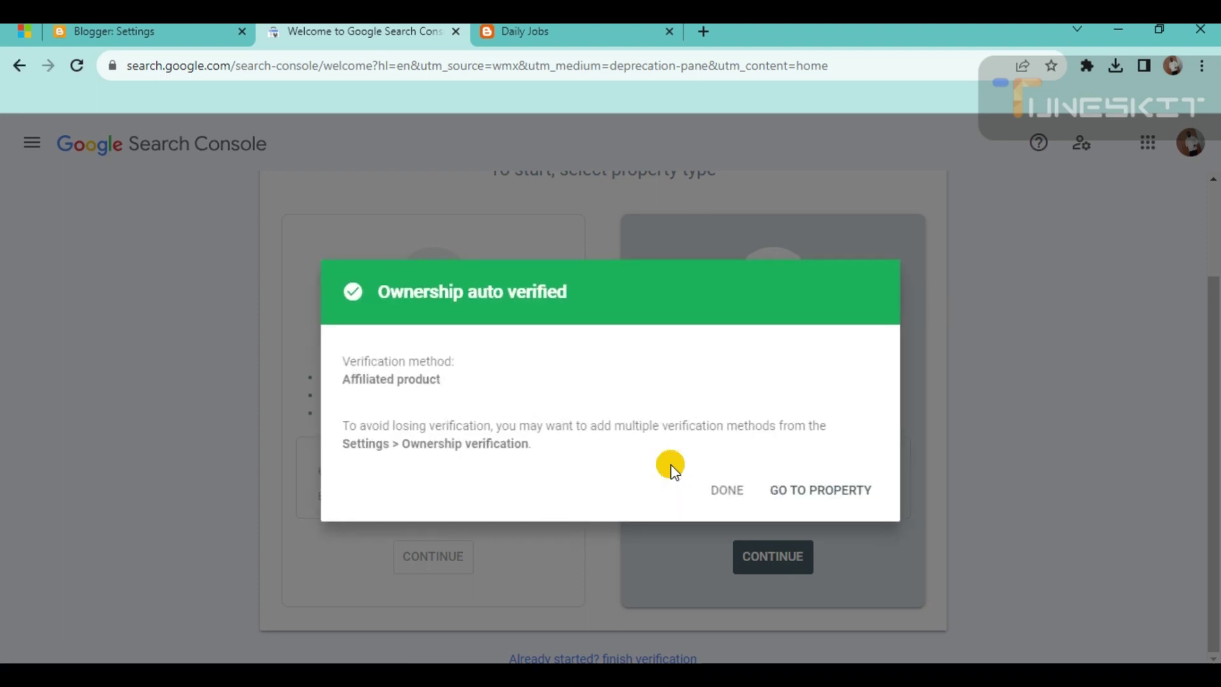
left_click(817, 493)
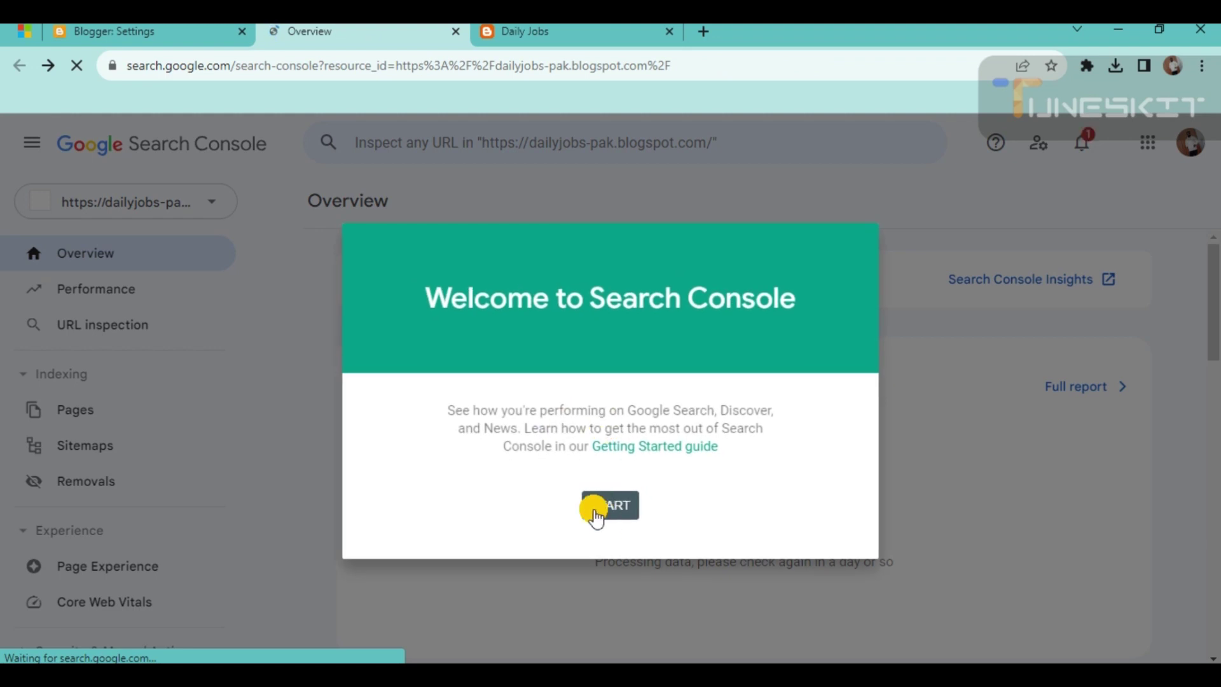
Step: Dismiss the Search Console welcome and Overview introductions, and open the Sitemaps page for the blog
left_click(594, 512)
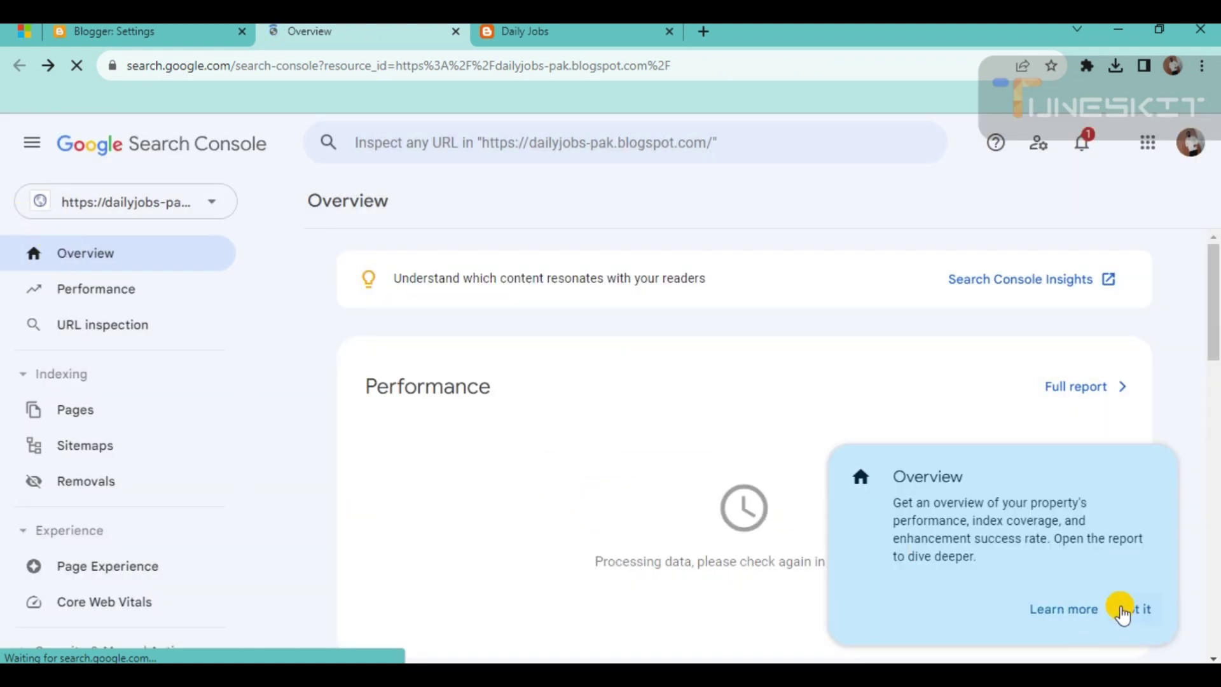
left_click(1121, 609)
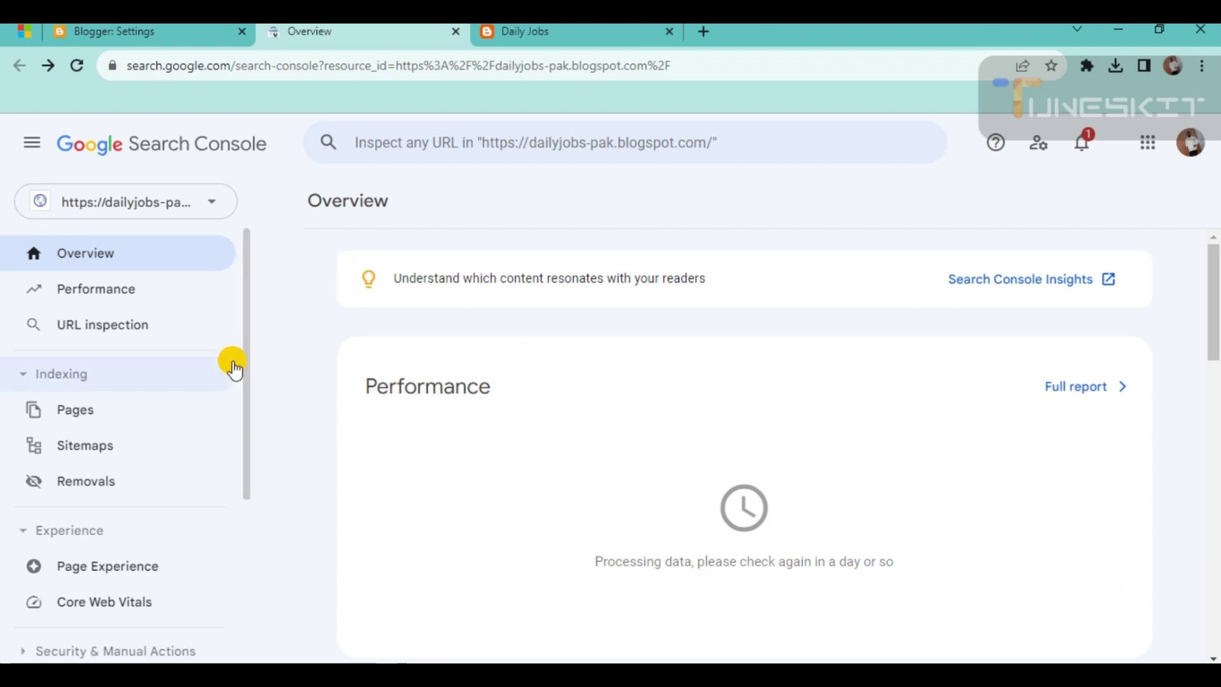
scroll(182, 341, "down", 1)
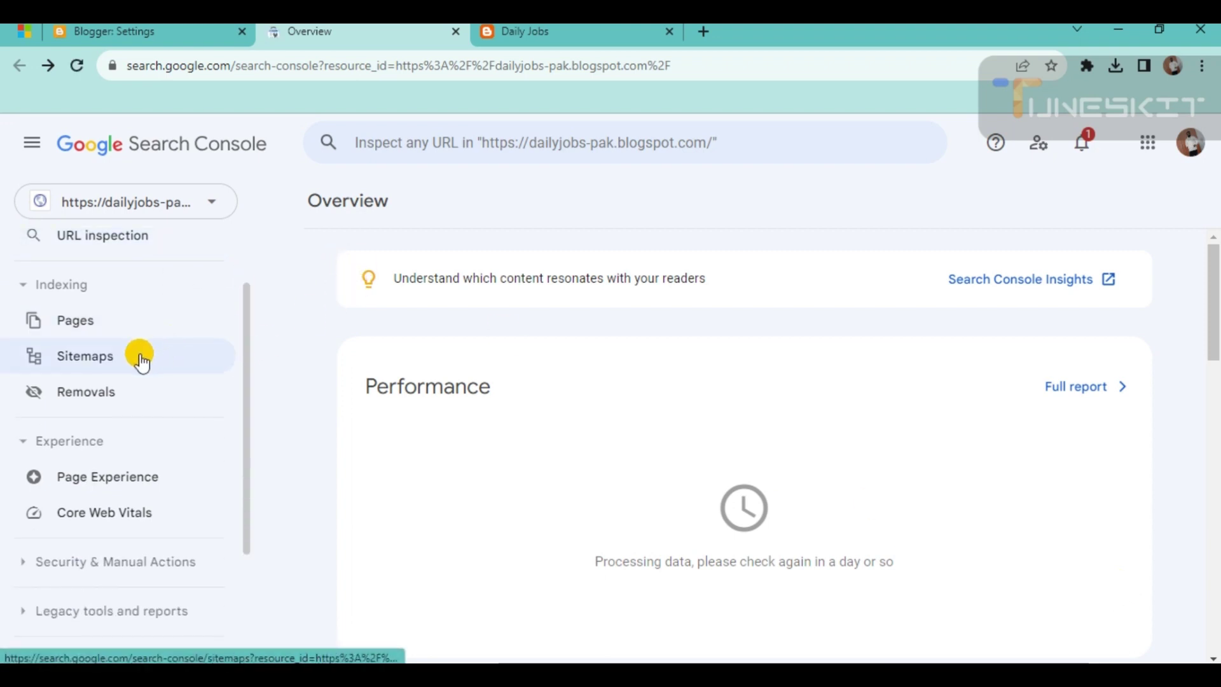
left_click(77, 359)
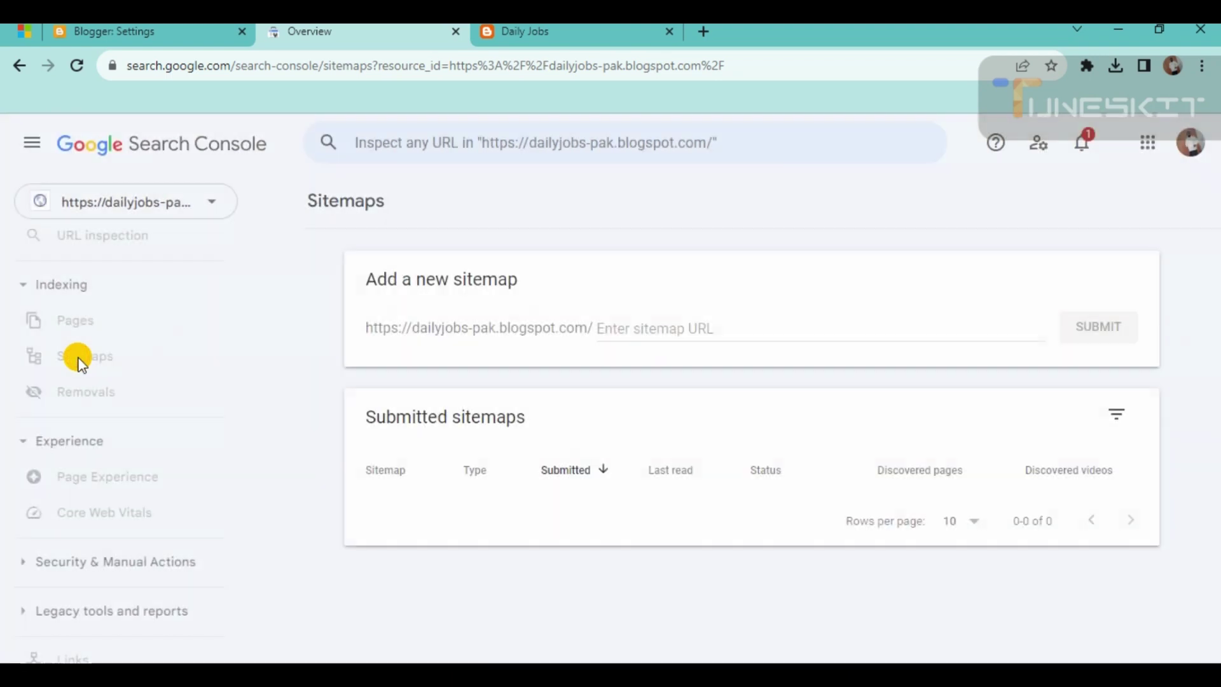
scroll(79, 366, "up", 1)
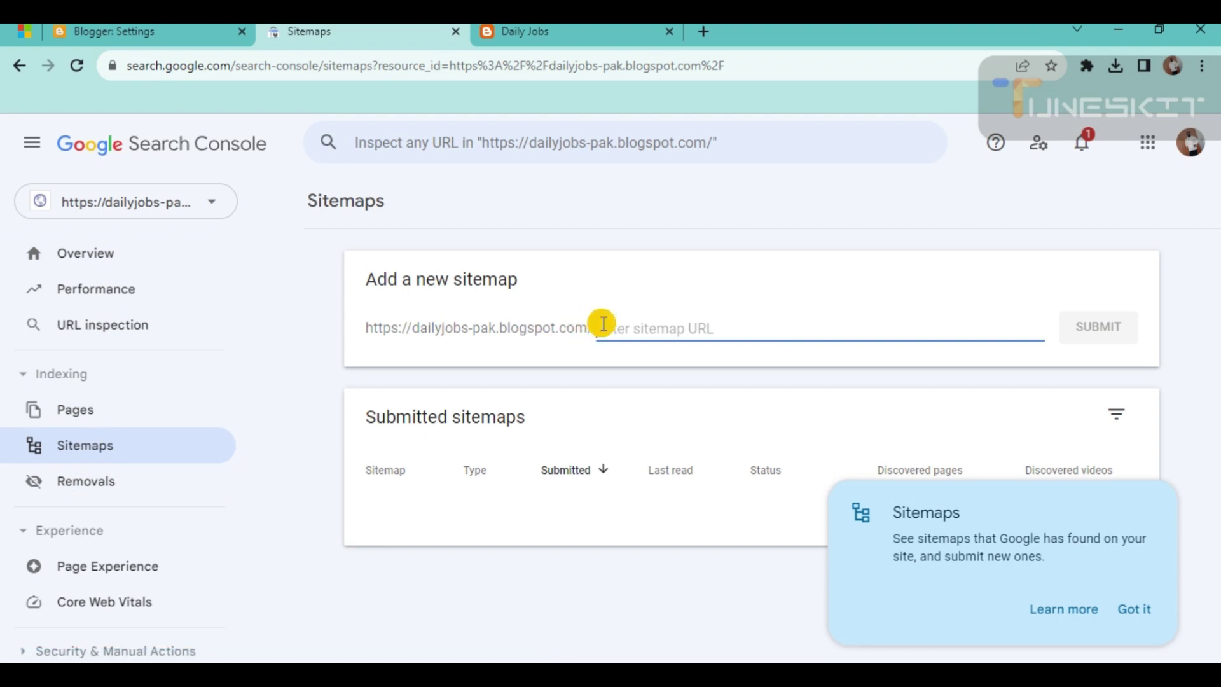
Step: Submit sitemap.xml as a new sitemap for the blog and dismiss the confirmation and the Sitemaps introduction
type("sitemap.xml")
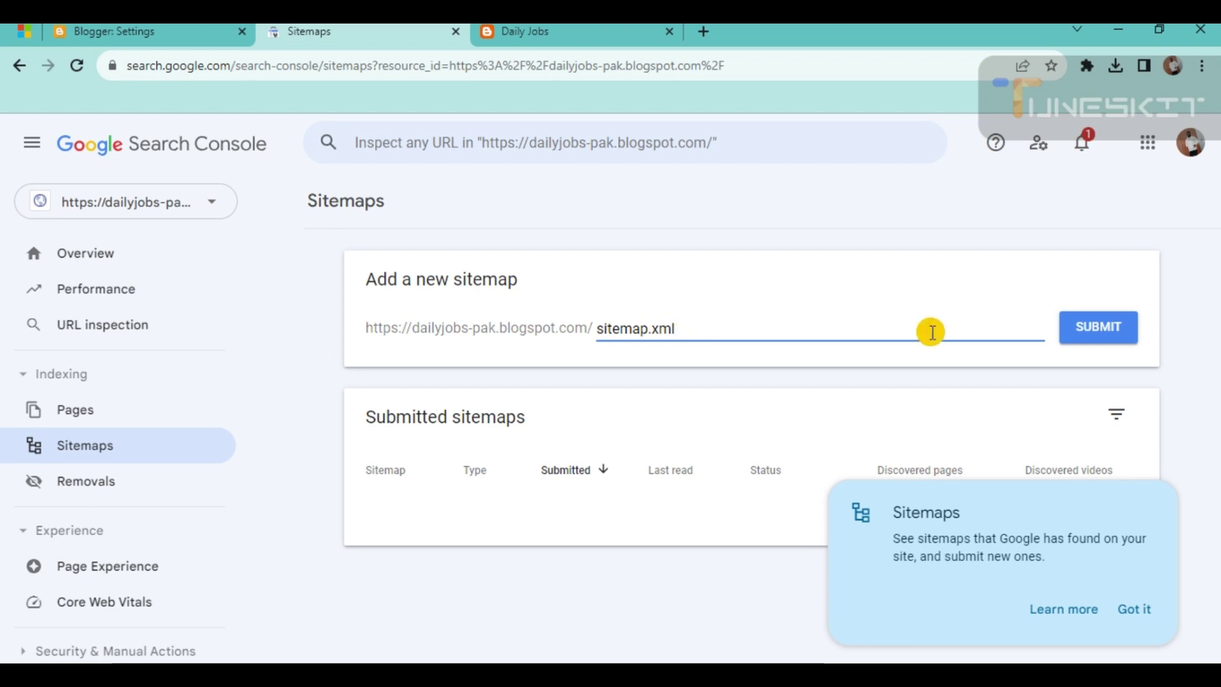
left_click(1099, 328)
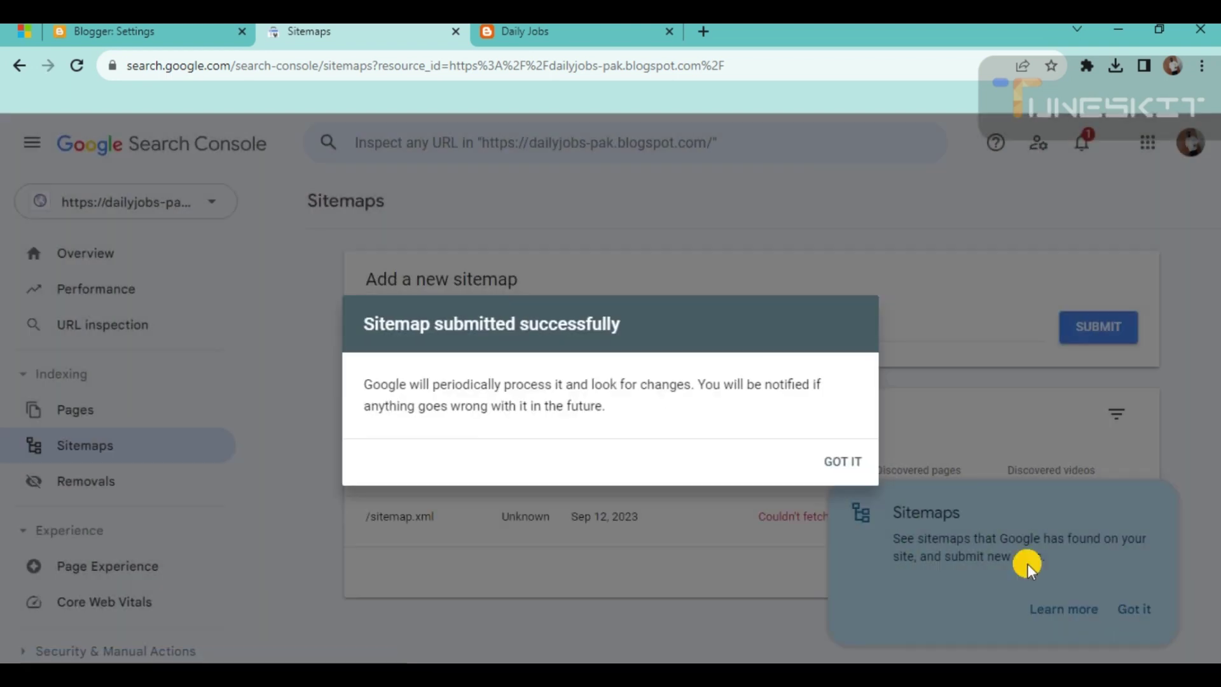
left_click(853, 462)
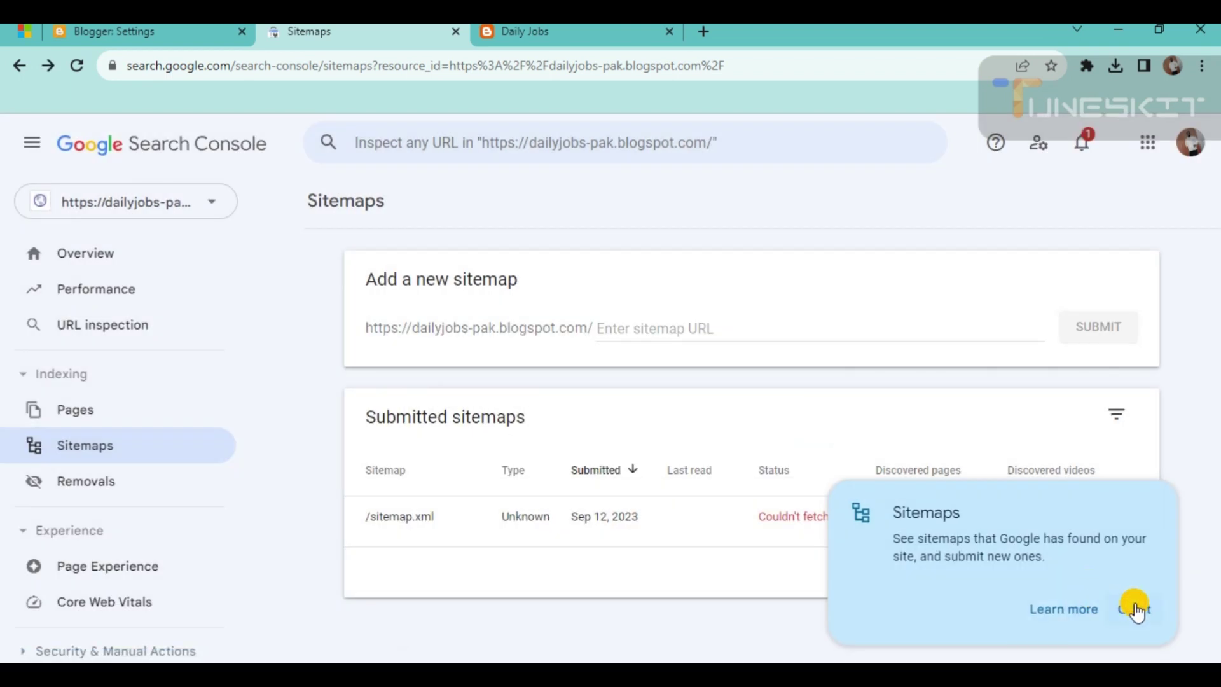
left_click(1134, 608)
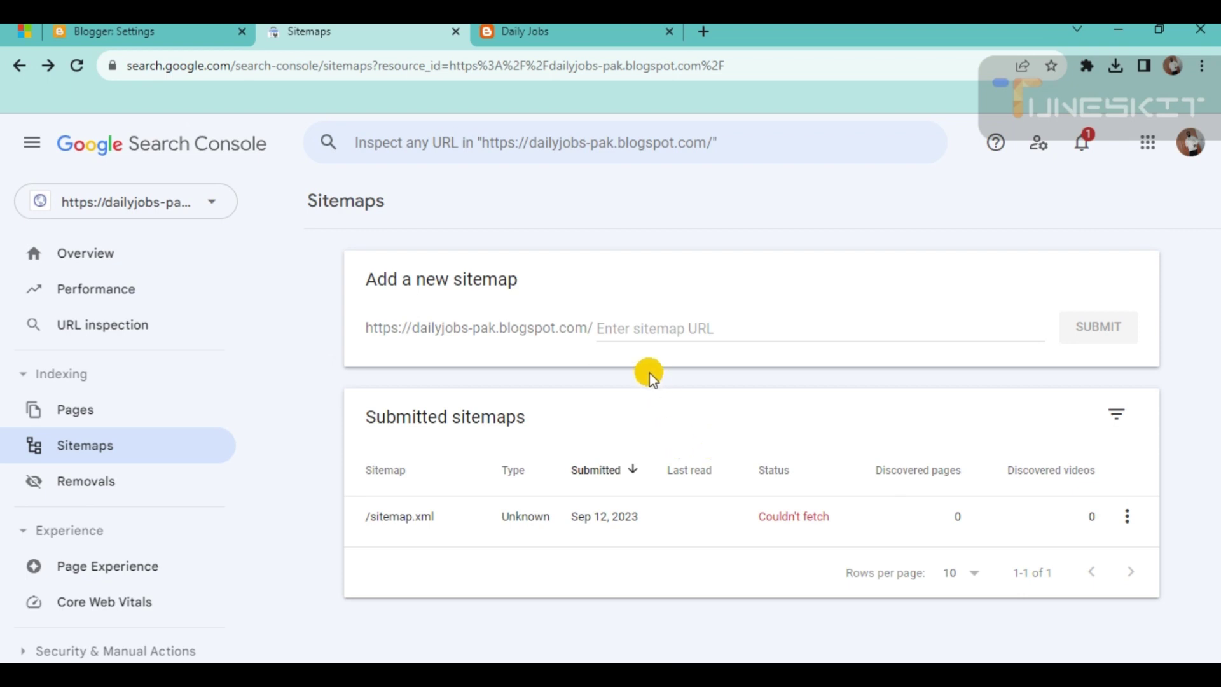
left_click(621, 324)
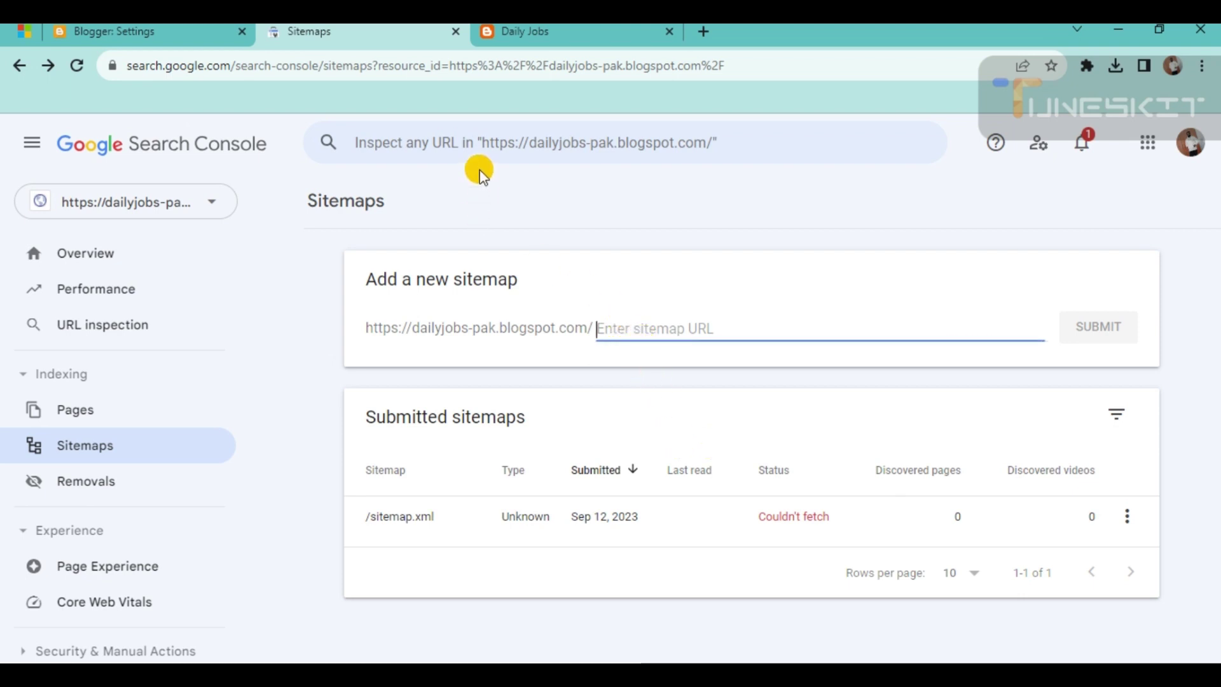
Step: Return to the Daily Jobs blog settings in Blogger and go to the Basic section
left_click(170, 28)
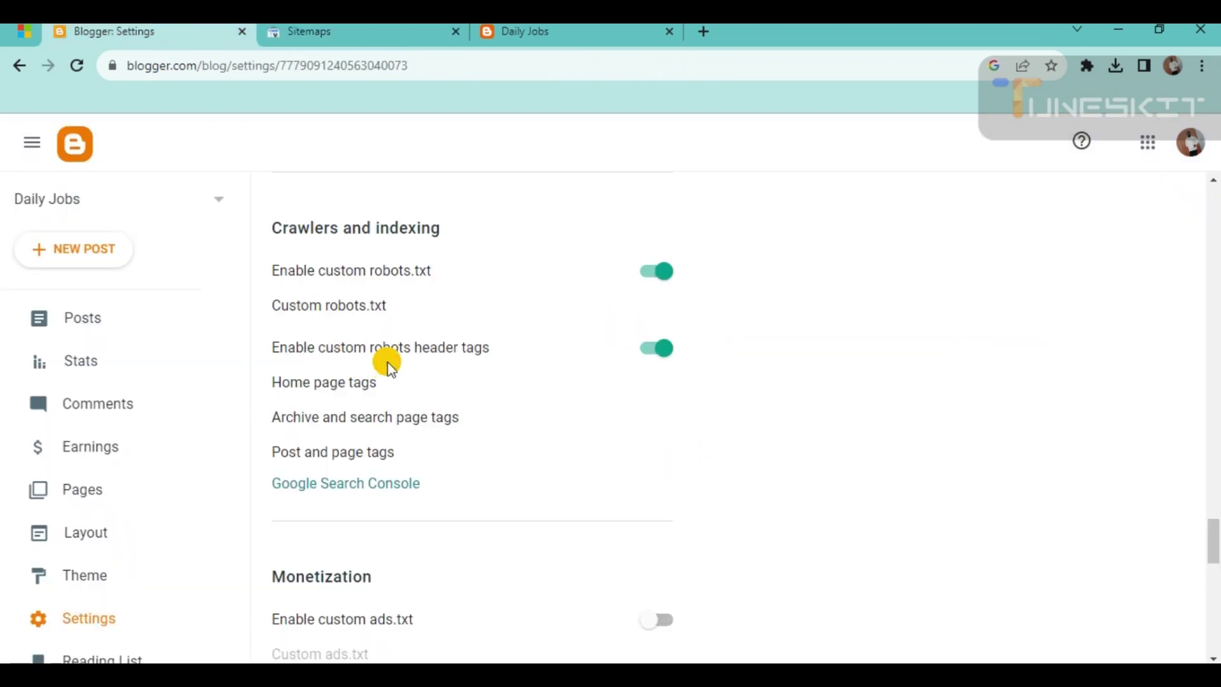
scroll(352, 464, "up", 20)
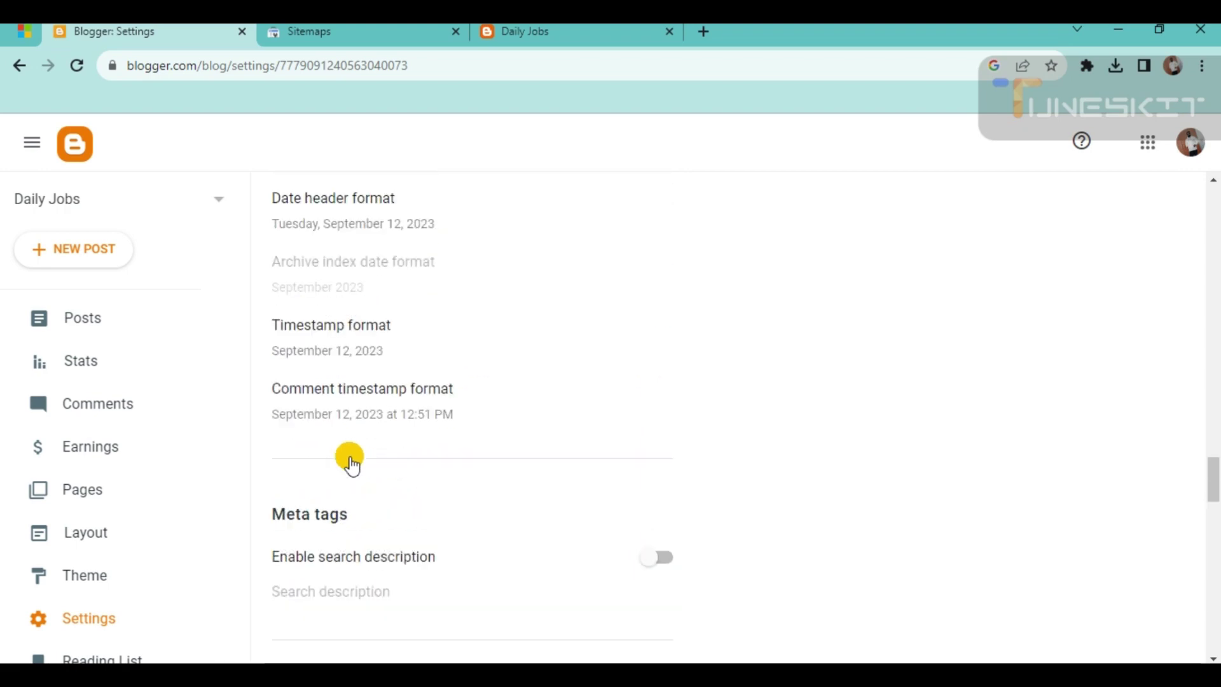
scroll(351, 465, "up", 15)
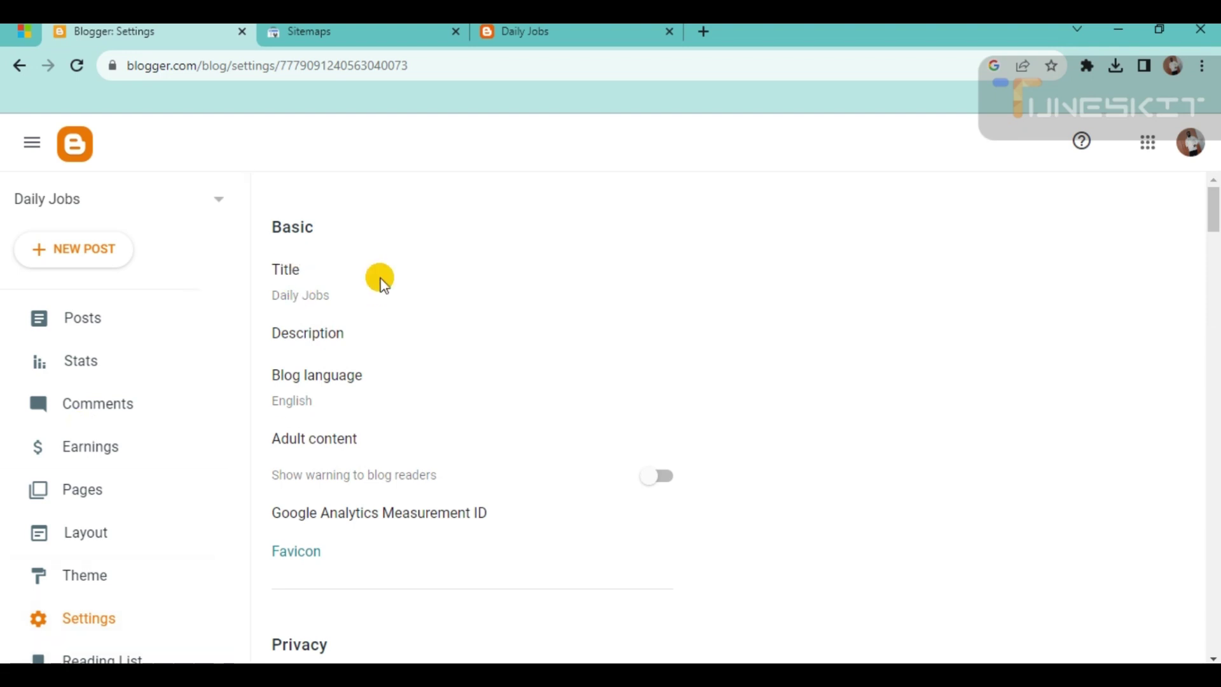
left_click(306, 343)
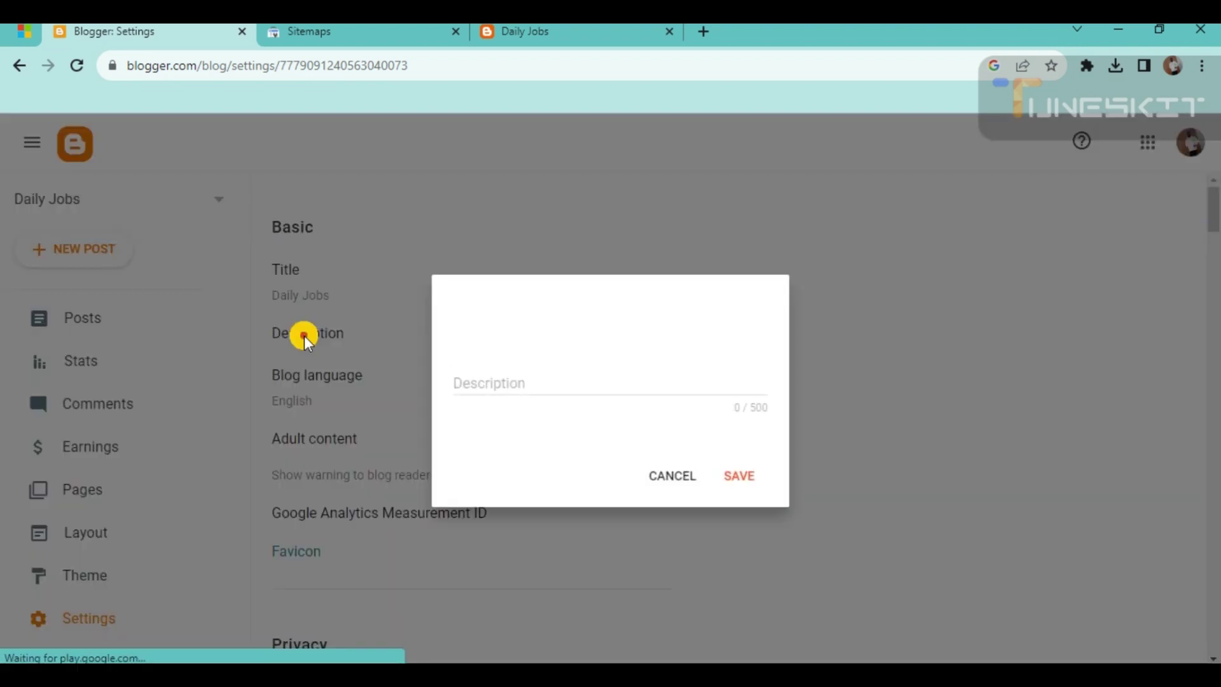
left_click(514, 393)
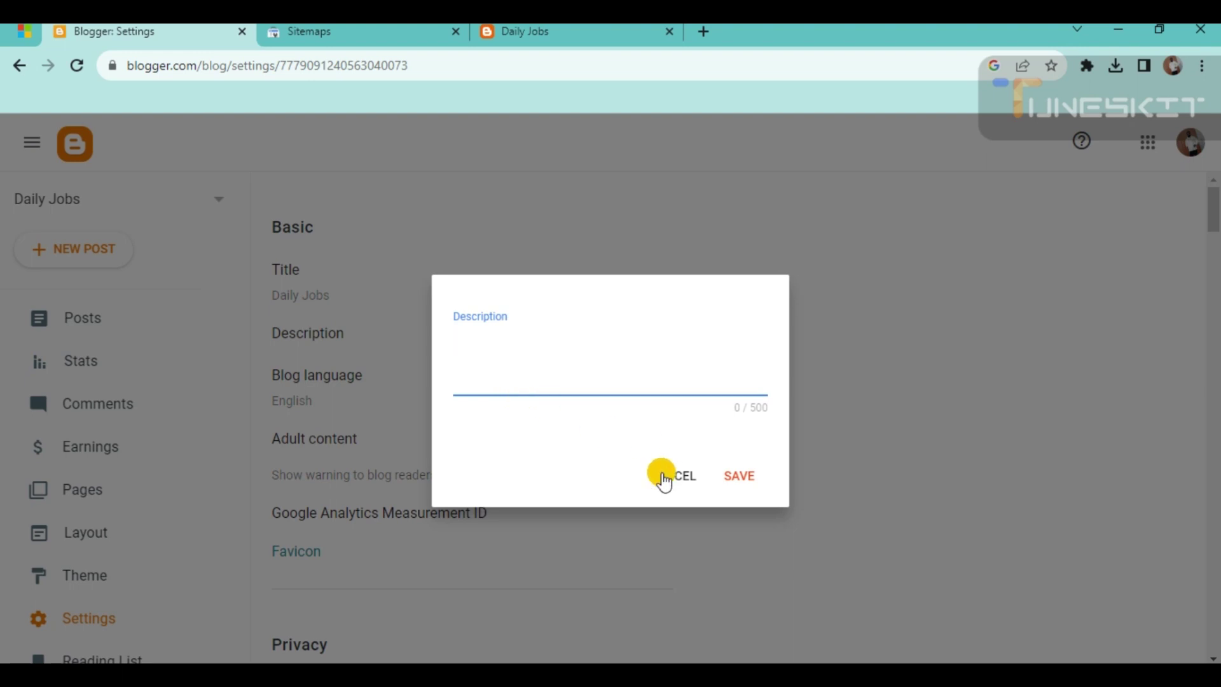
left_click(664, 482)
Step: Switch to the Earning Hax blog's window, copy the full description text from its settings, and leave that description unchanged
mouse_move(503, 674)
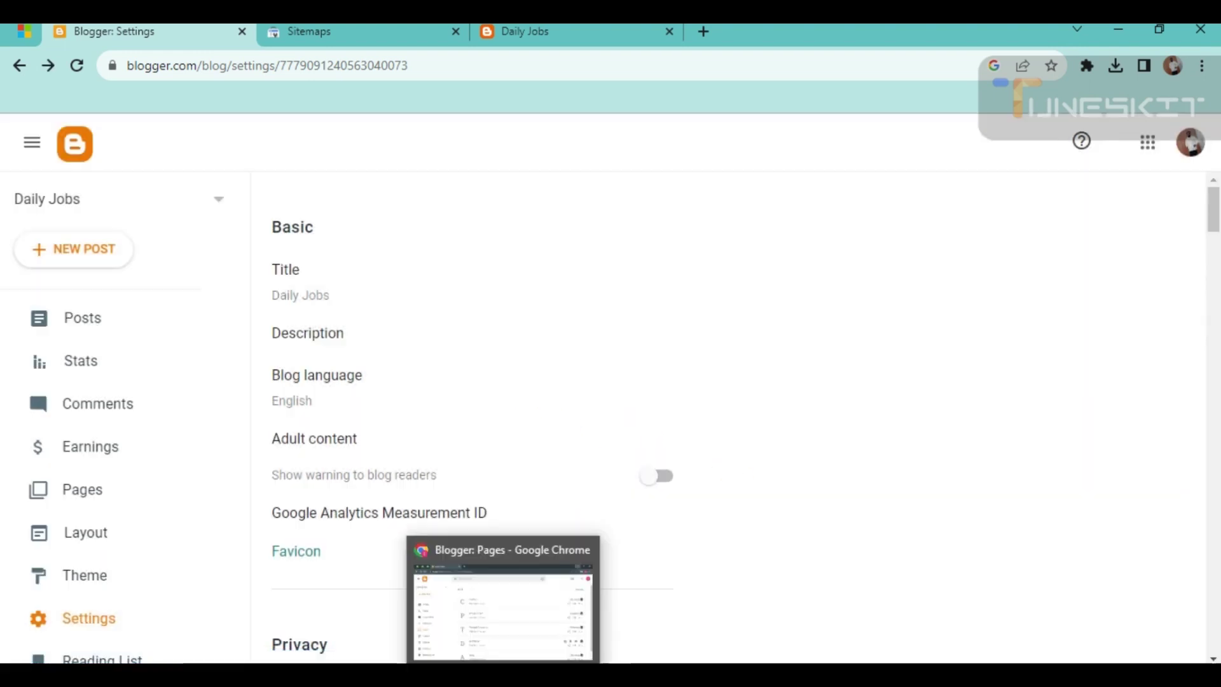
left_click(503, 610)
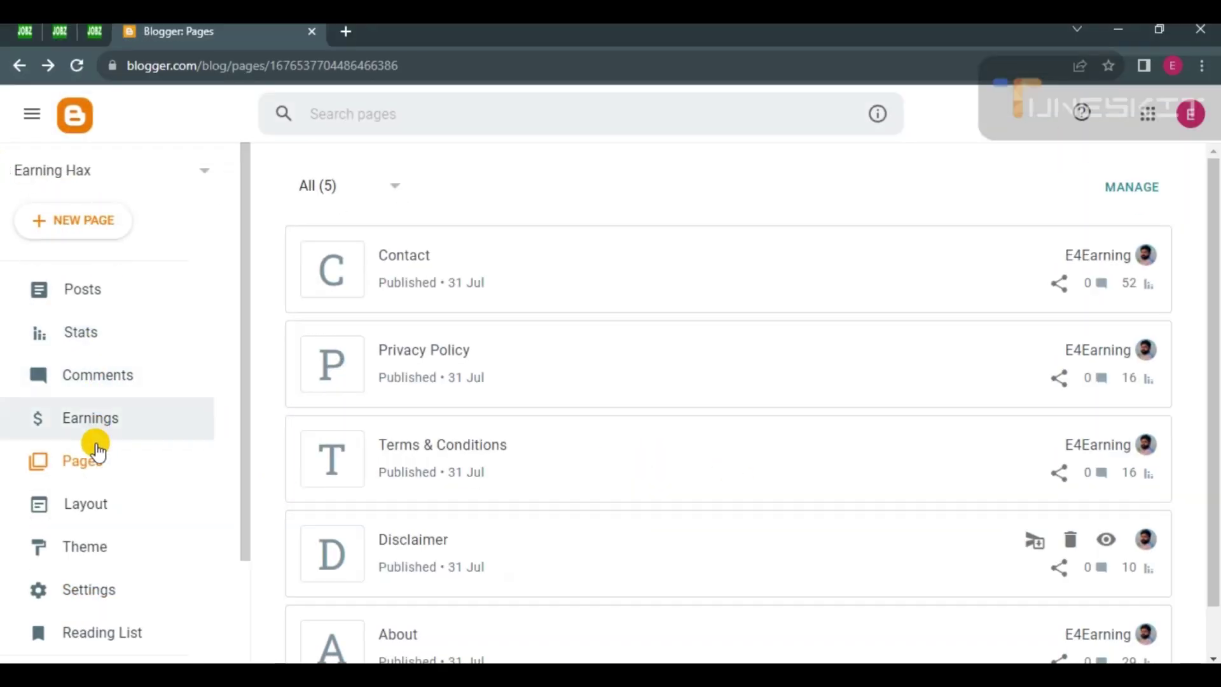
scroll(100, 558, "down", 1)
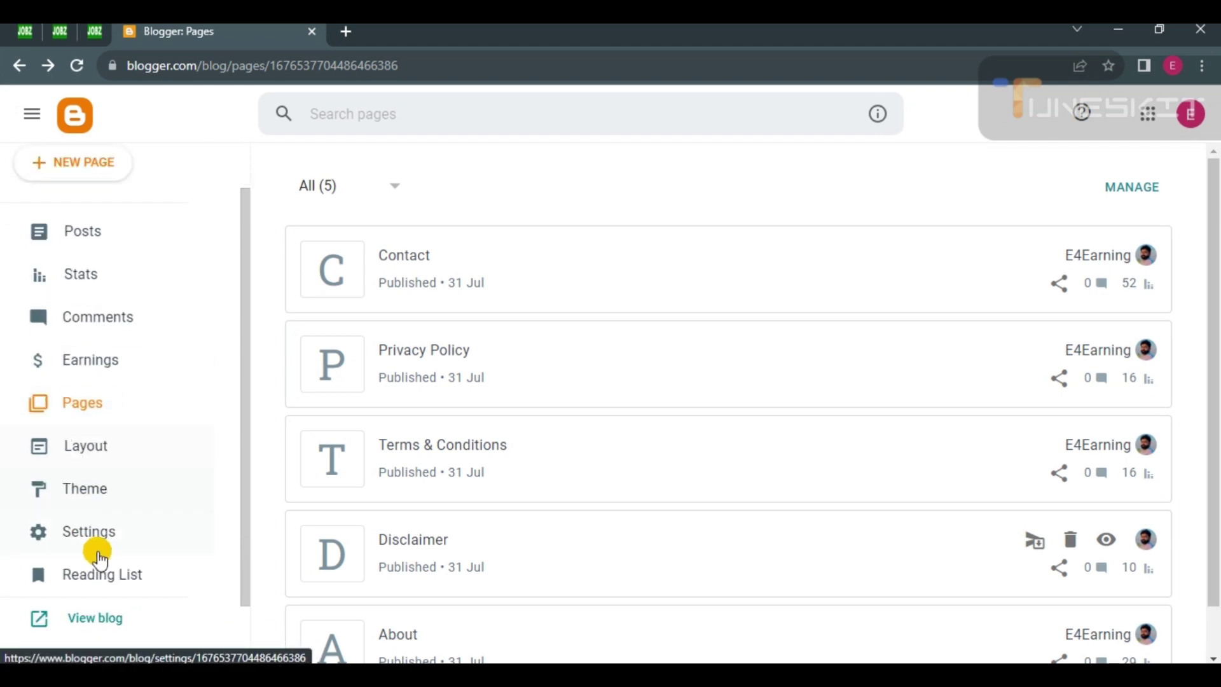
left_click(92, 500)
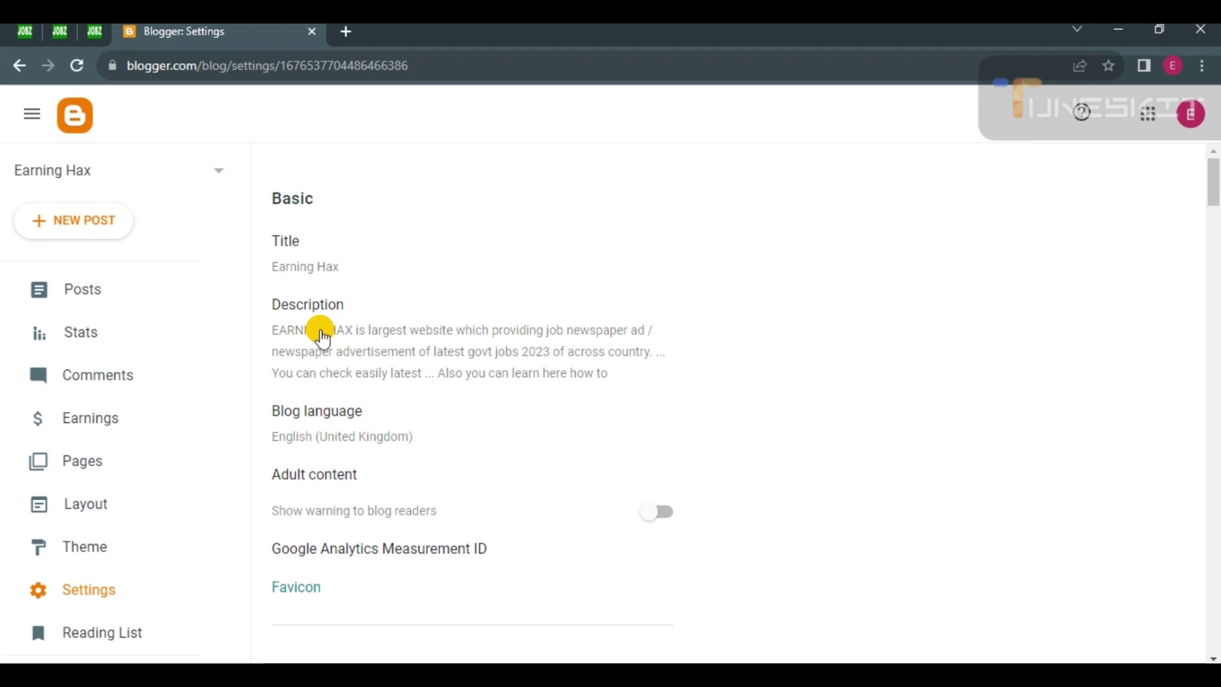
left_click(319, 329)
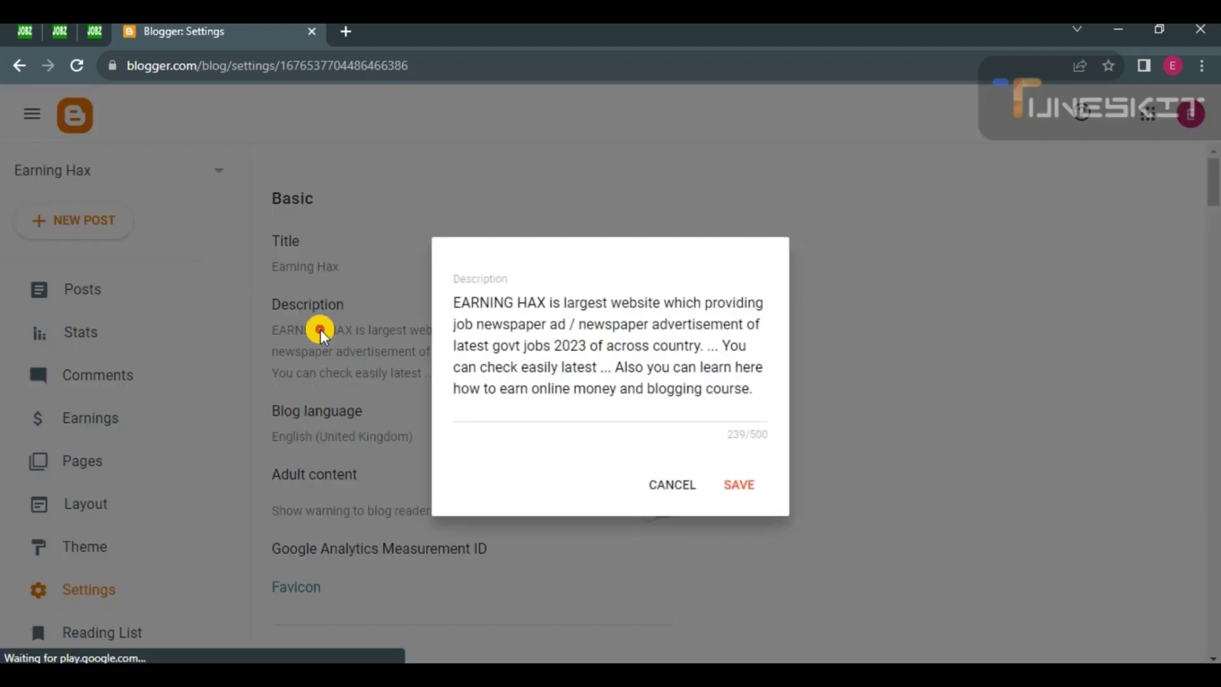
left_click(518, 332)
key("ctrl+a")
key("ctrl+c")
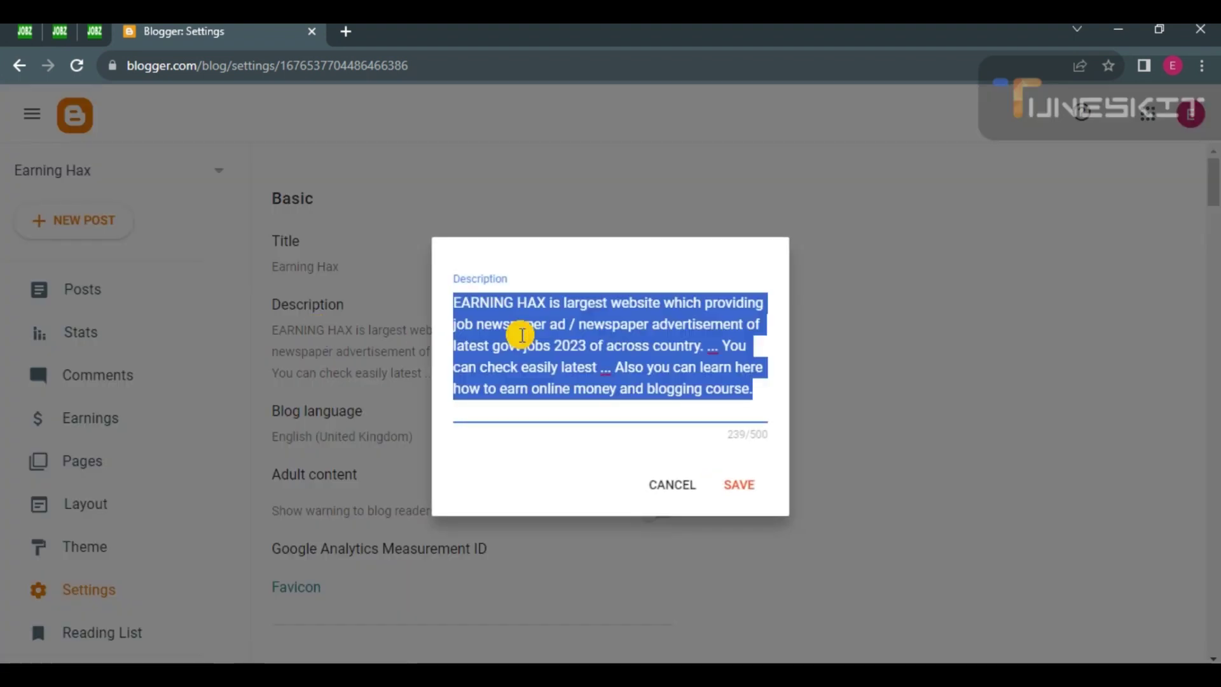
left_click(655, 483)
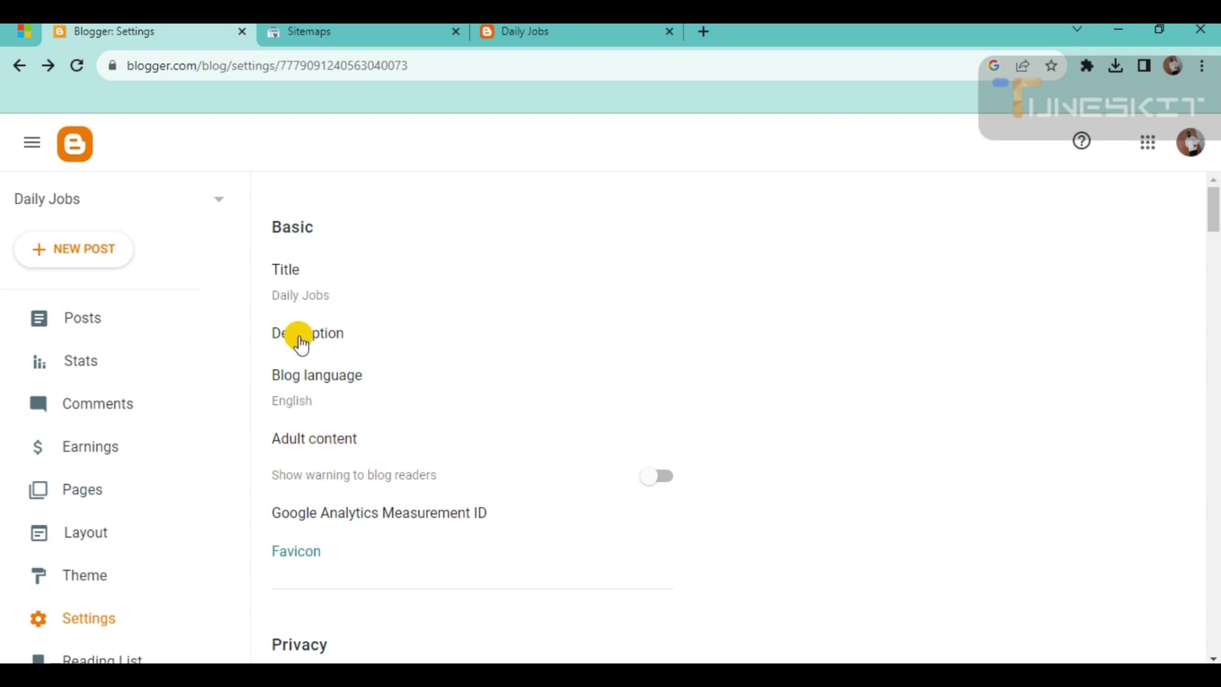
Step: Paste the copied Earning Hax text into the Daily Jobs blog's description
left_click(298, 335)
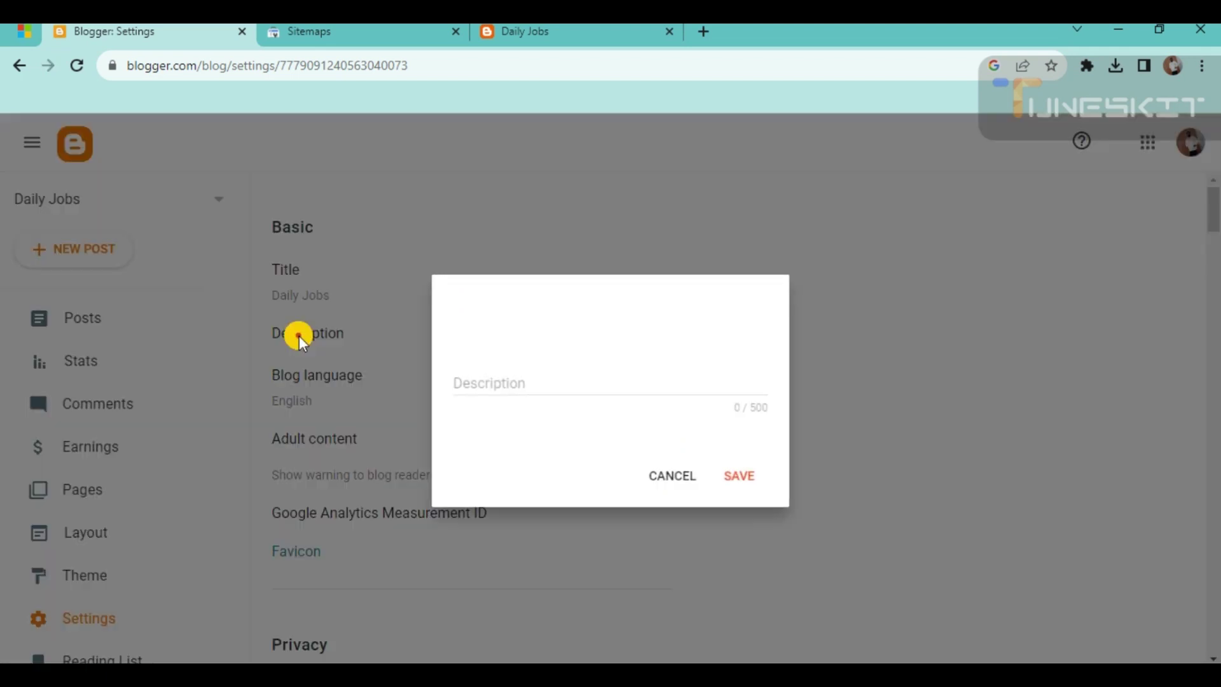
left_click(505, 384)
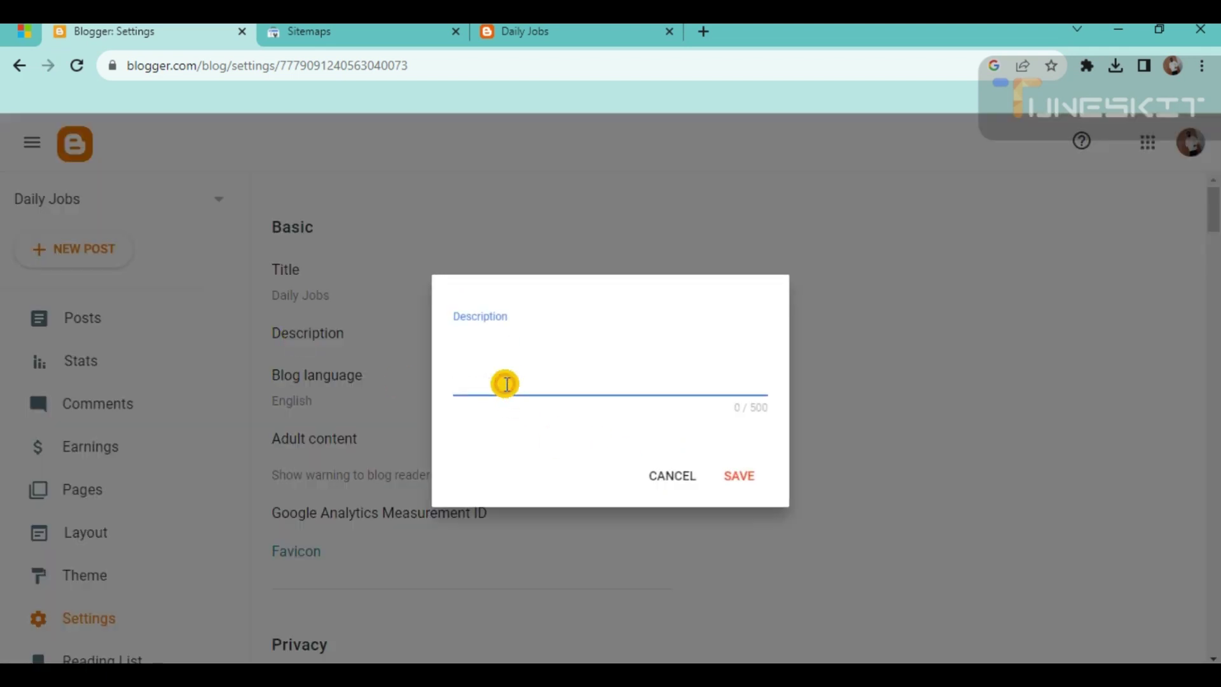
key("ctrl+v")
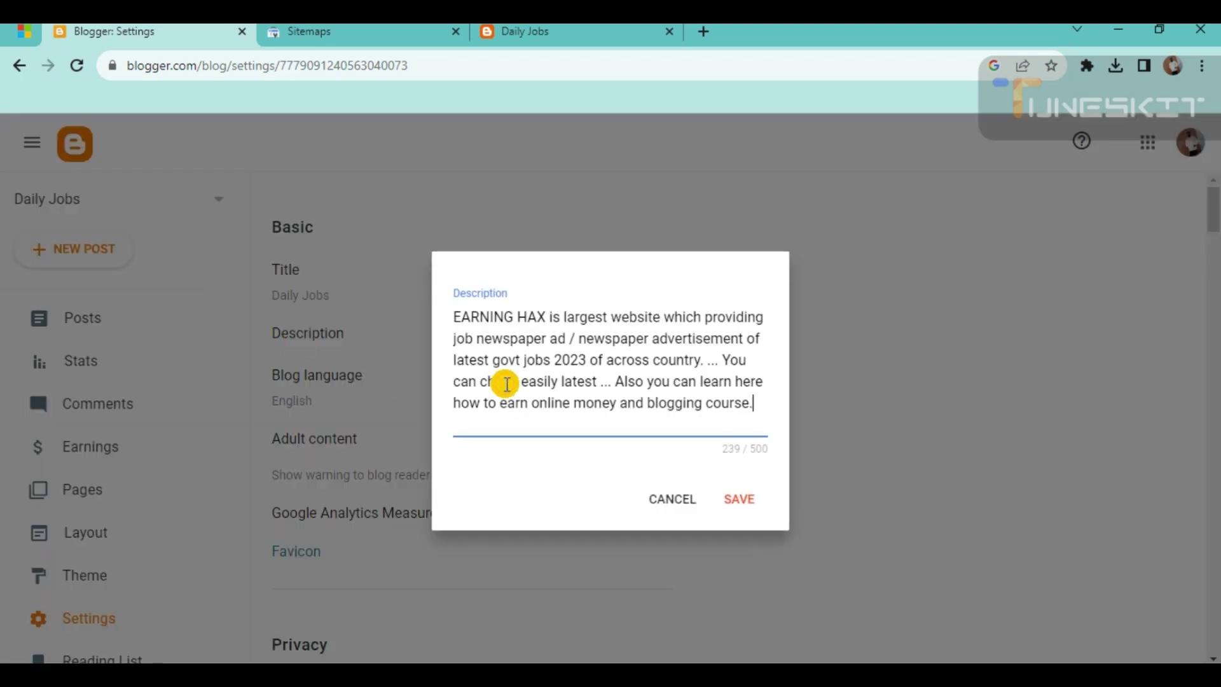
Step: Replace "EARNING HAX" with "Daily Jobs" at the start of the description and save it
left_click(545, 312)
key("BackSpace")
key("BackSpace")
key("BackSpace")
key("BackSpace")
key("BackSpace")
key("BackSpace")
key("BackSpace")
key("BackSpace")
key("BackSpace")
key("BackSpace")
key("BackSpace")
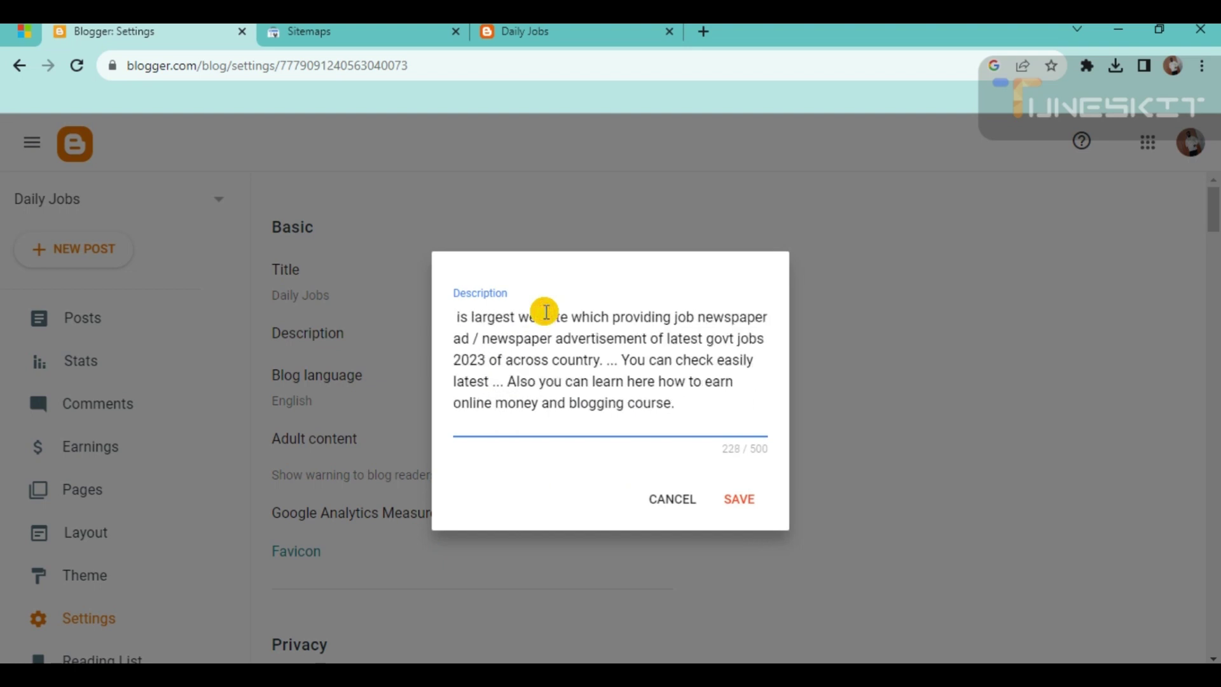
type("Daily J")
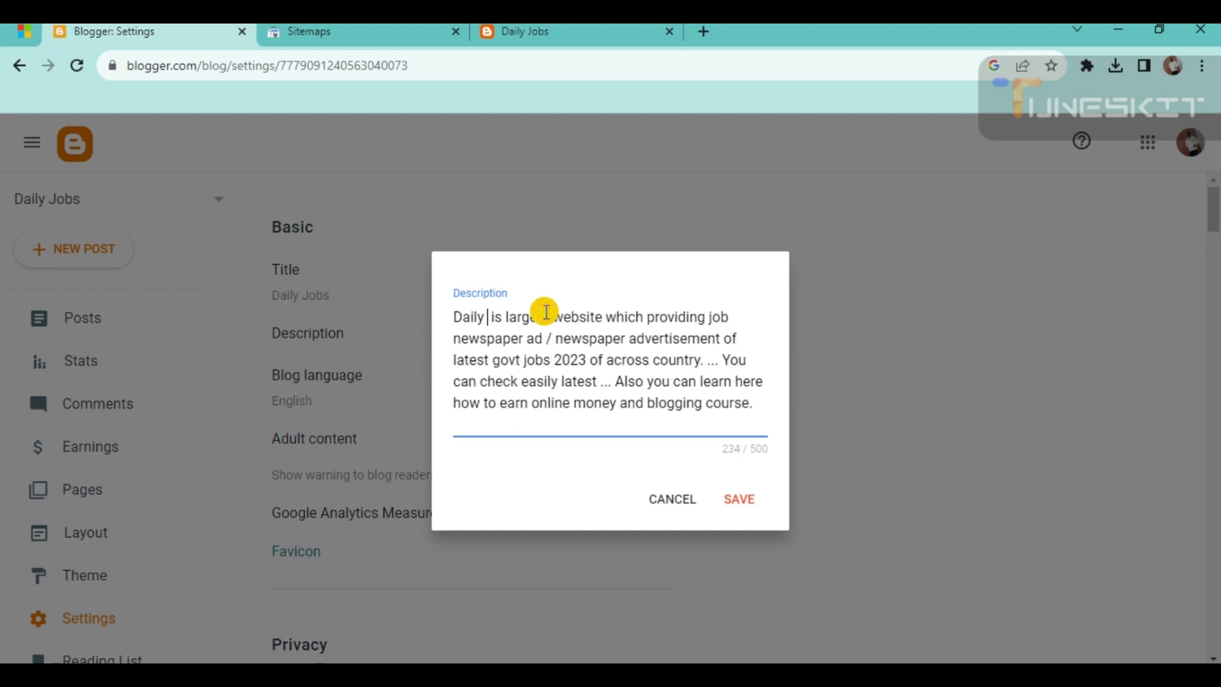
type("obs")
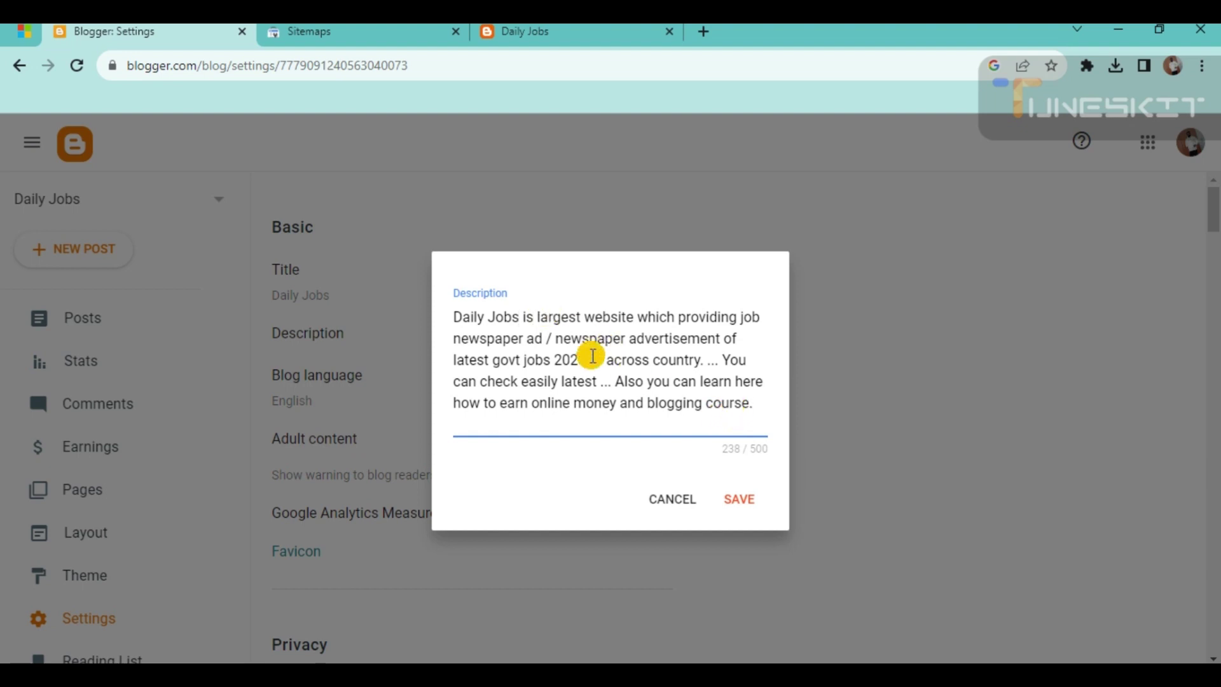
left_click(452, 317)
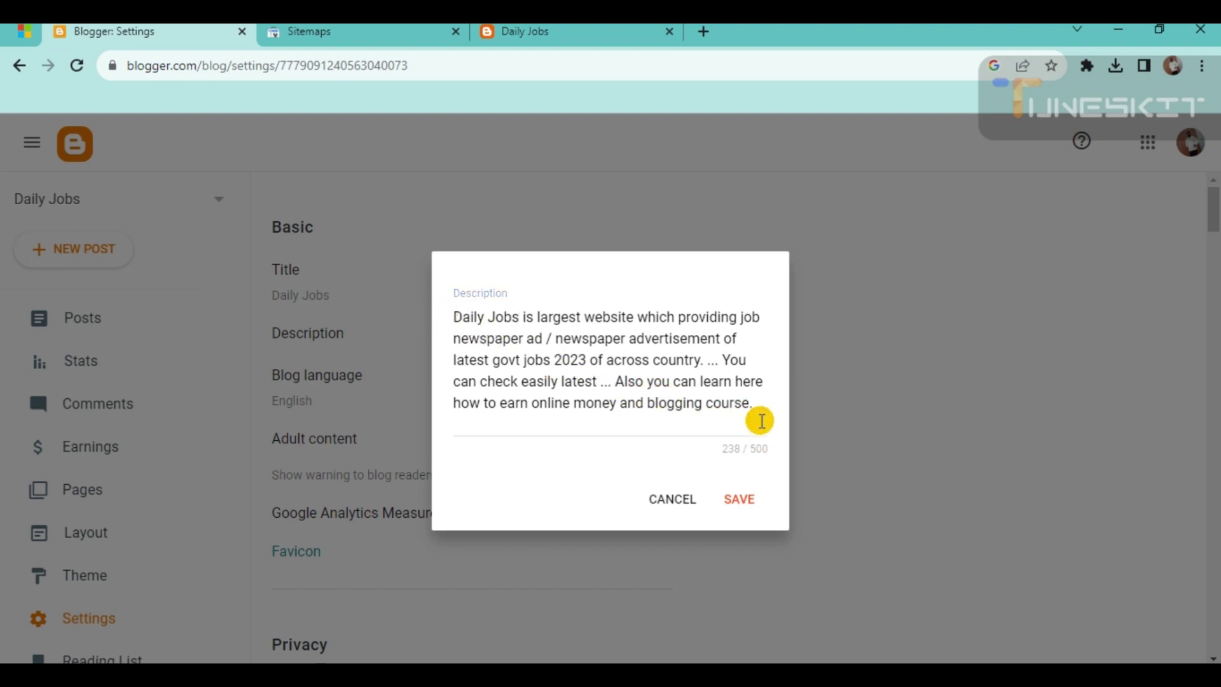
left_click(737, 500)
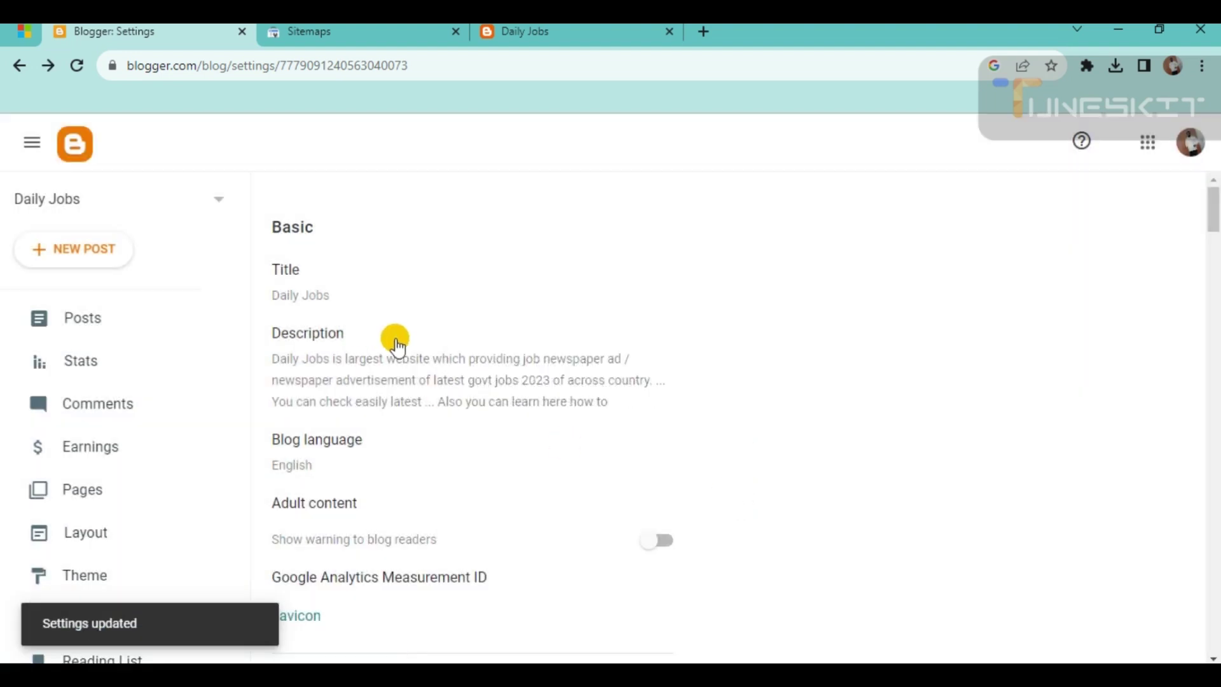
Step: Review the remaining Daily Jobs settings, covering privacy, publishing, HTTPS, permissions, posts and comments
scroll(372, 360, "down", 1)
scroll(344, 361, "down", 1)
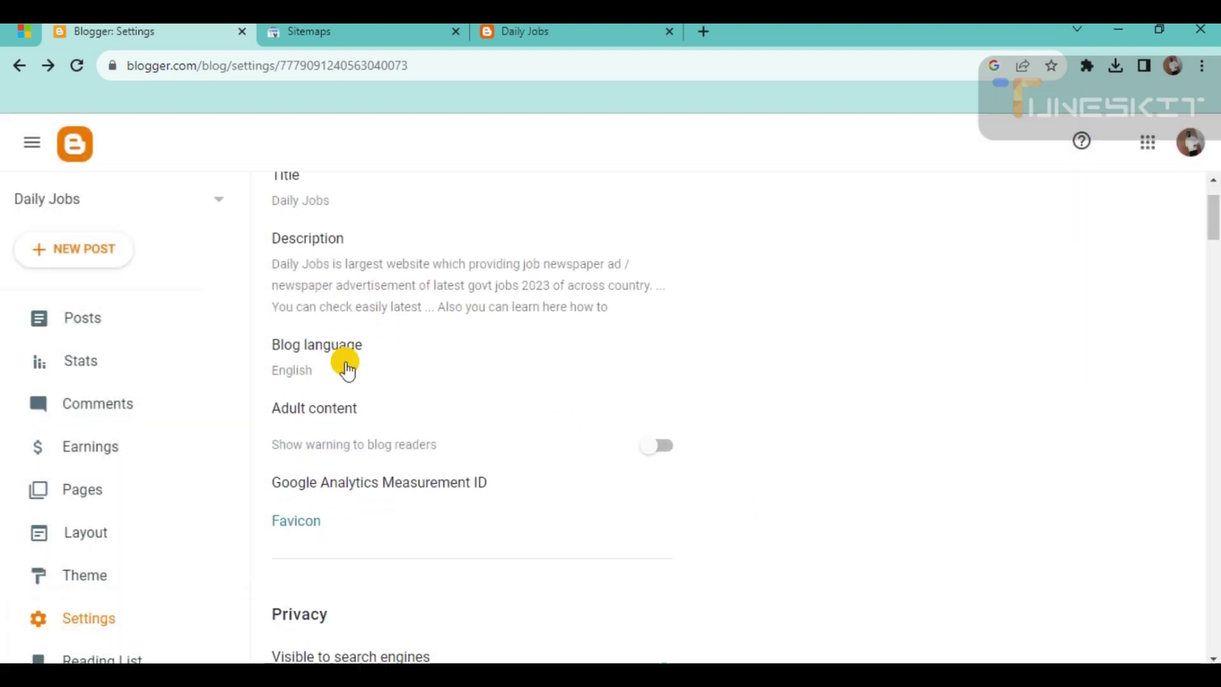
scroll(536, 384, "down", 1)
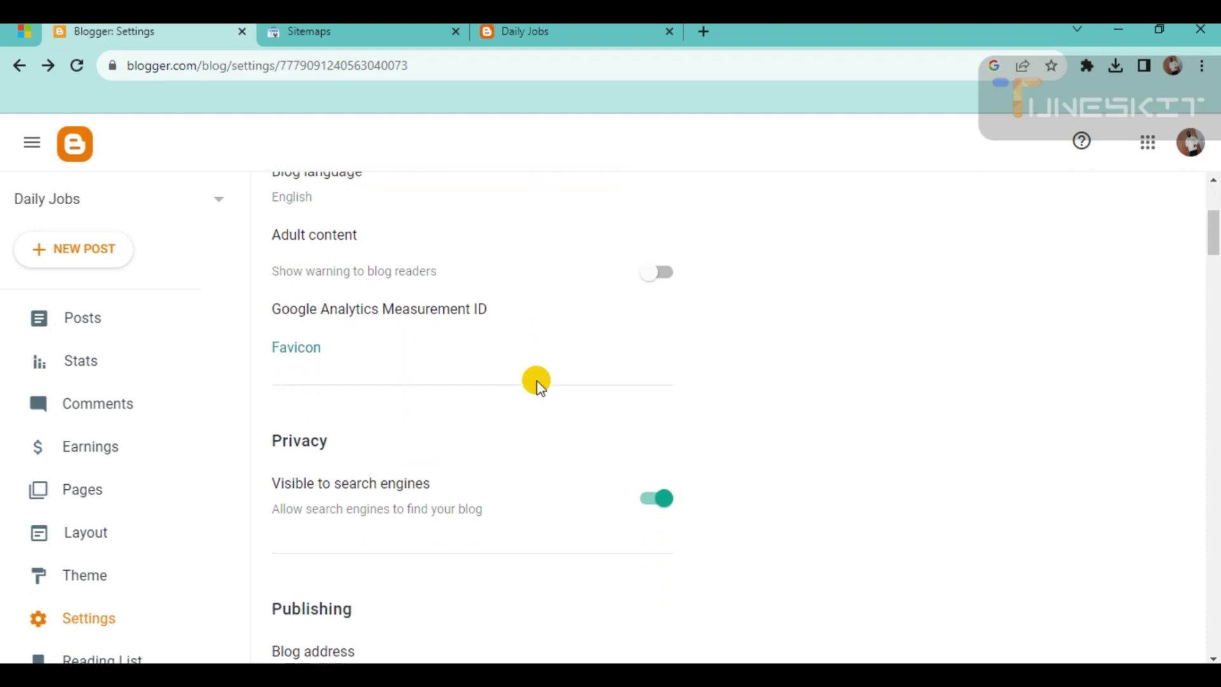
scroll(383, 357, "down", 1)
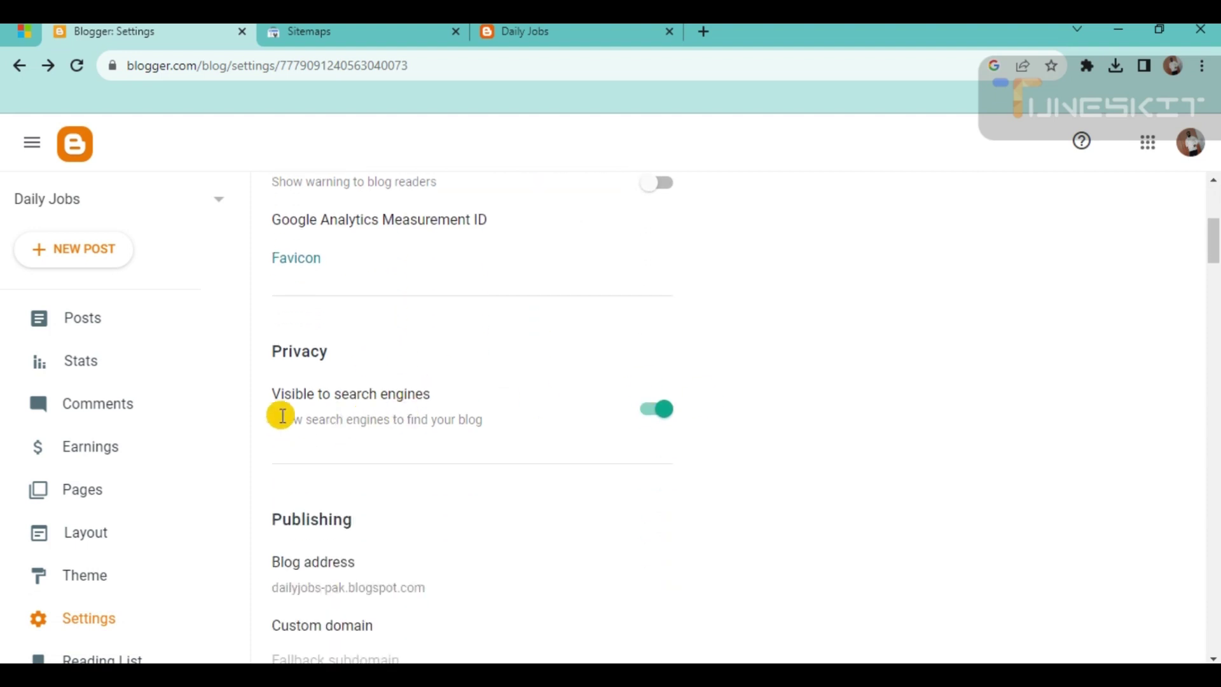
scroll(455, 391, "down", 1)
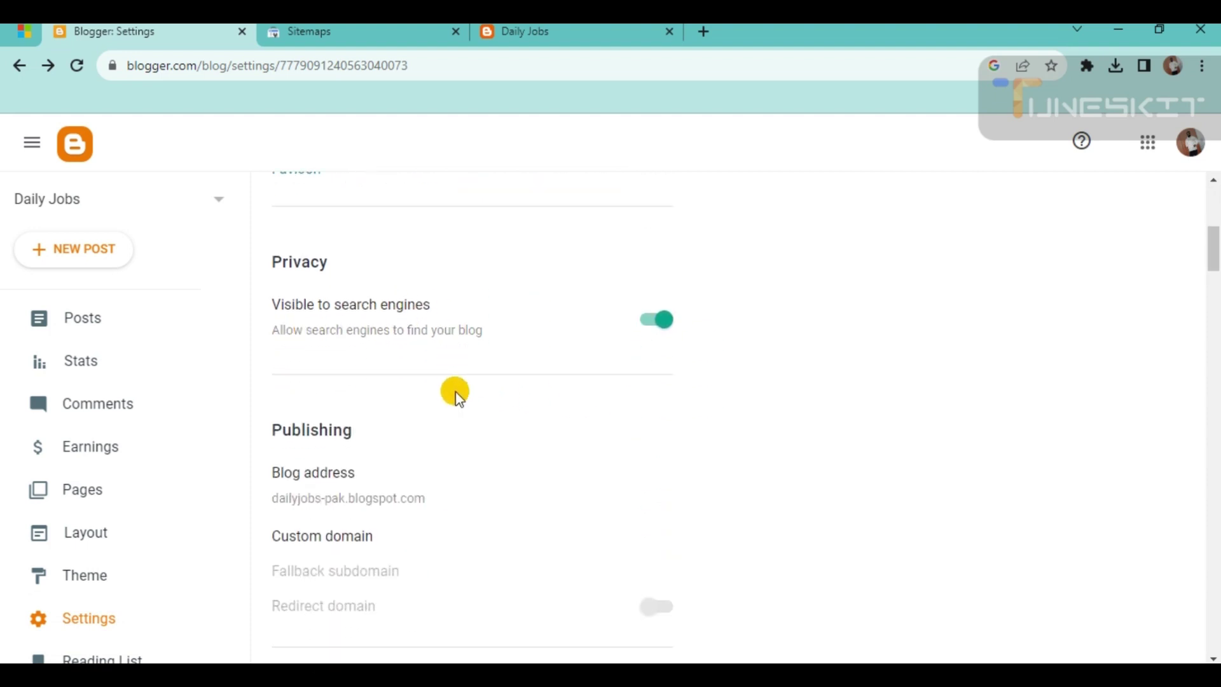
scroll(456, 390, "down", 1)
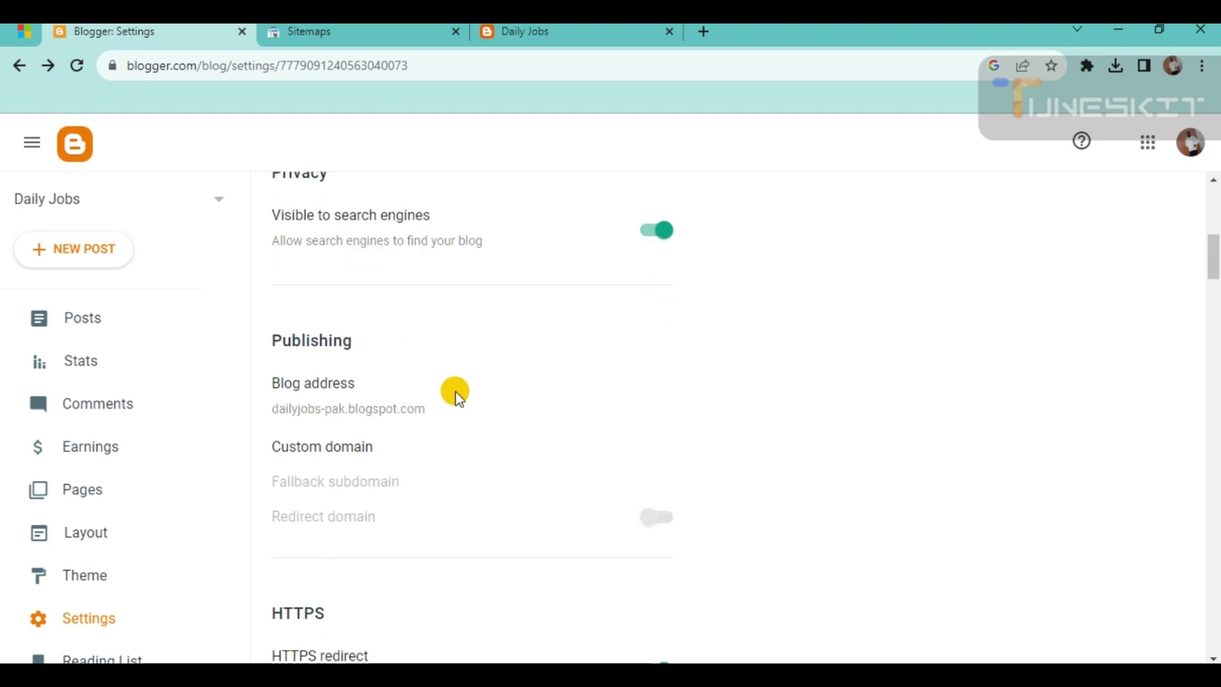
scroll(456, 390, "down", 1)
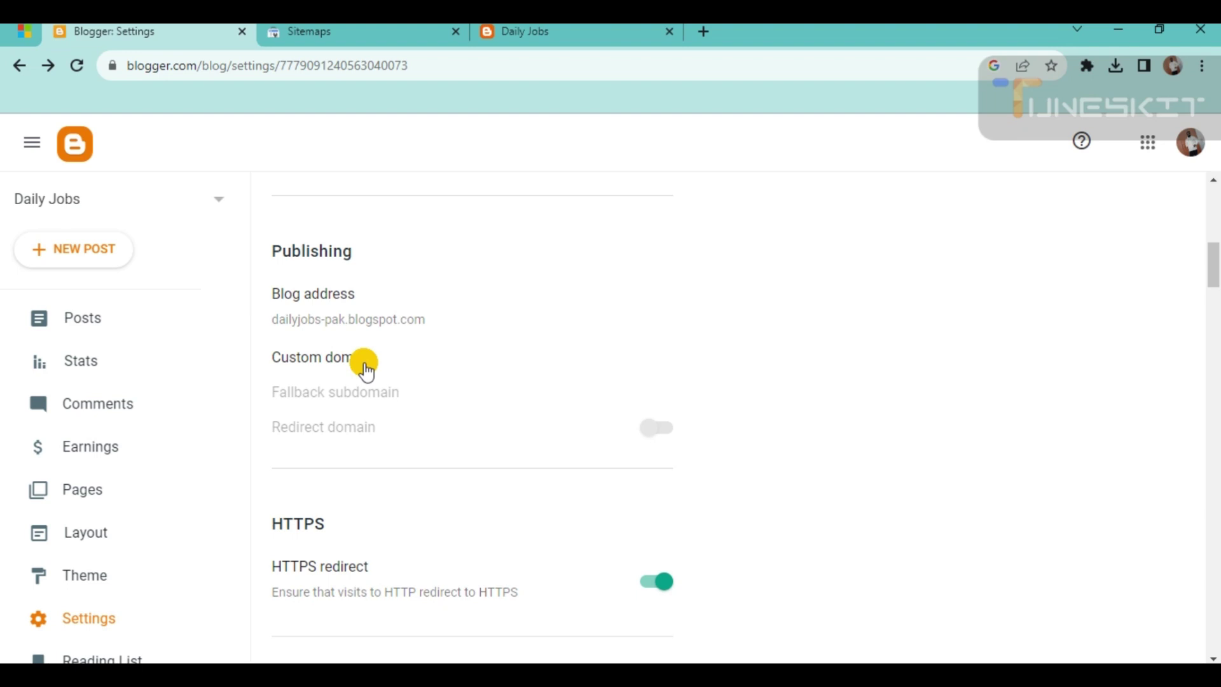
scroll(367, 369, "down", 2)
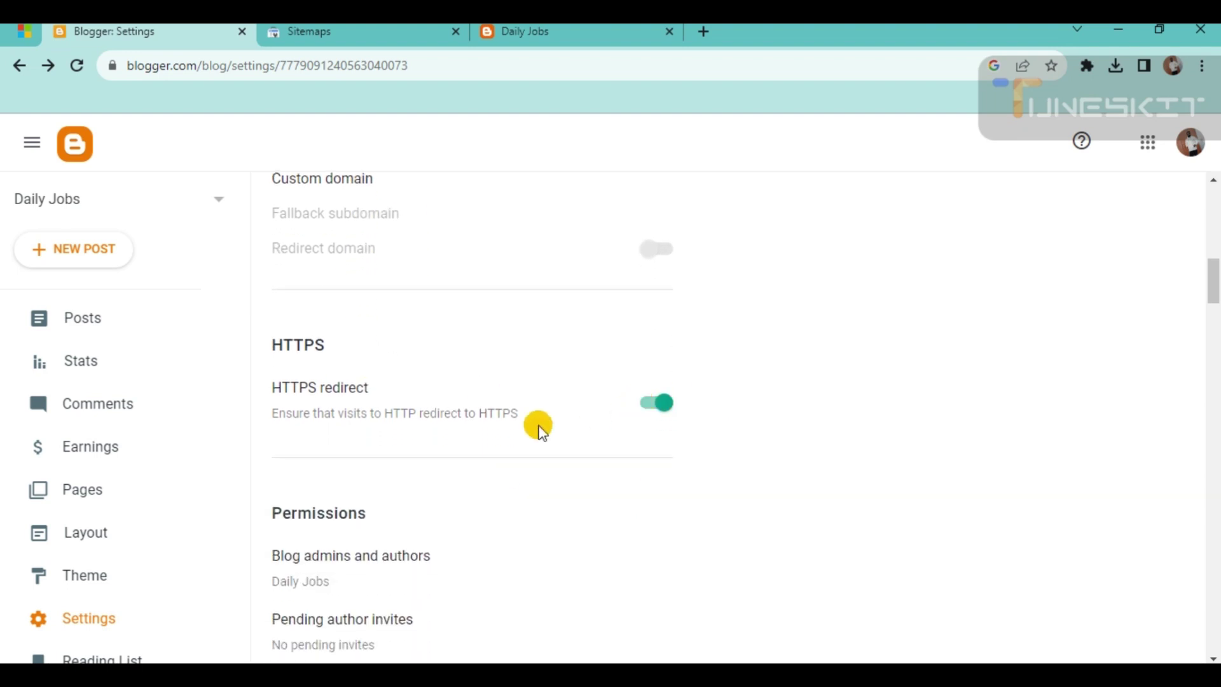
scroll(491, 422, "down", 8)
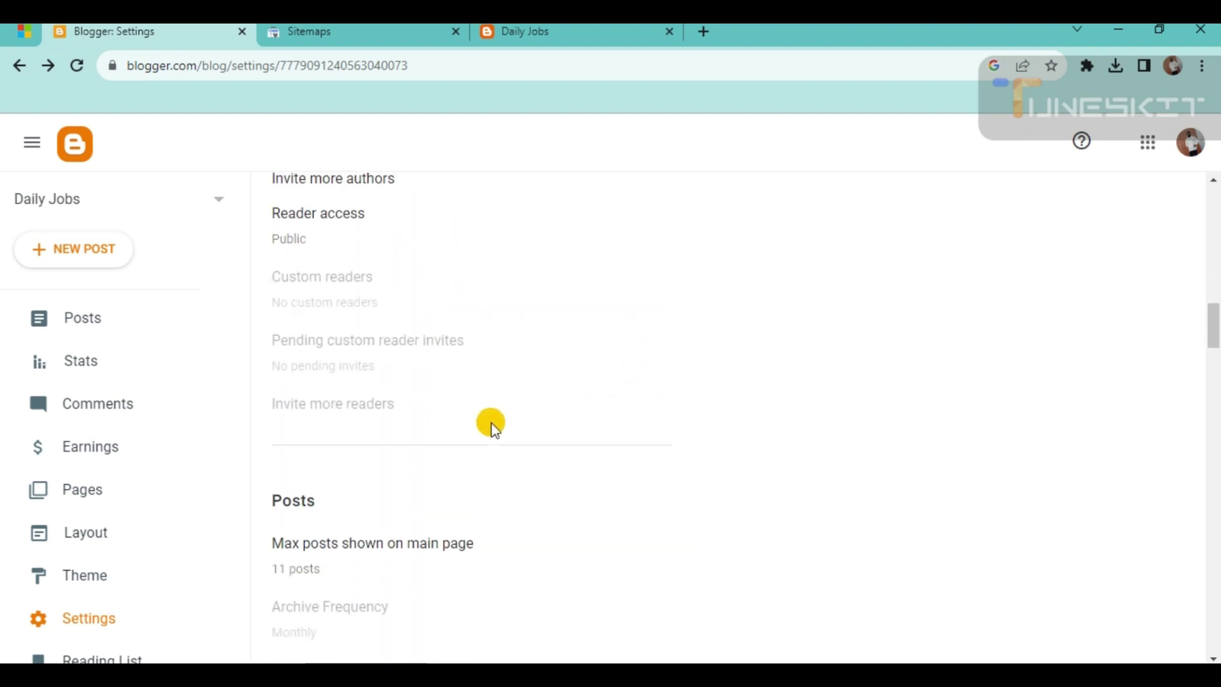
scroll(491, 422, "down", 3)
scroll(410, 393, "down", 2)
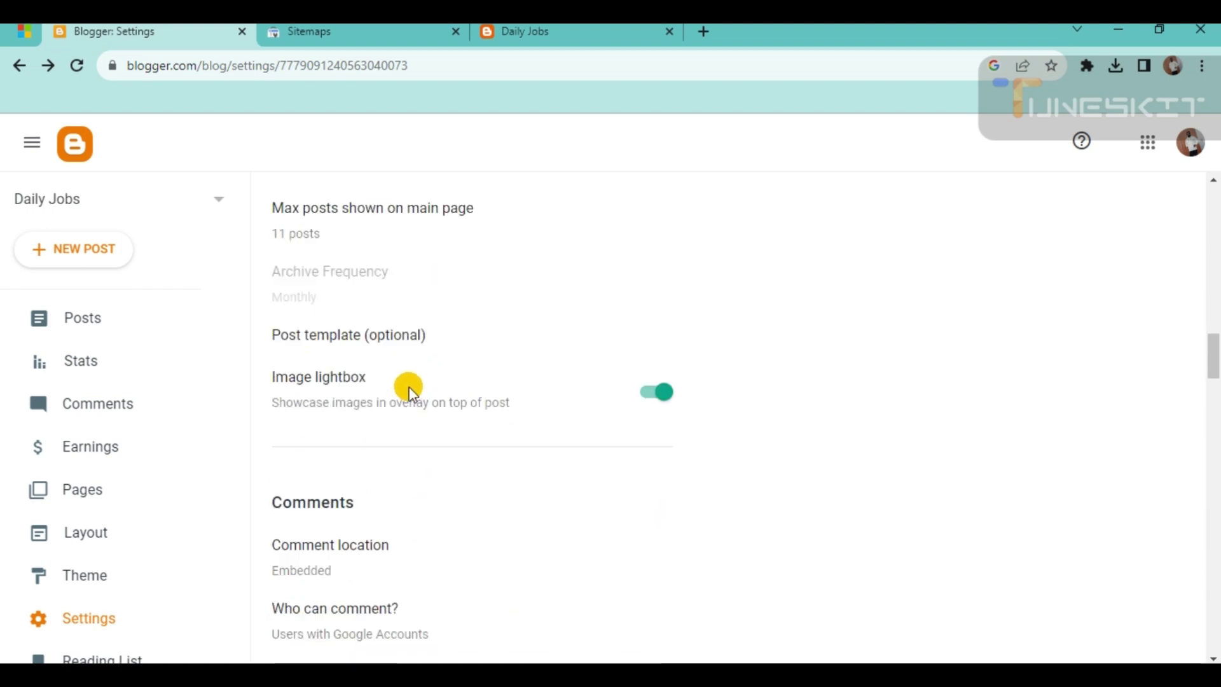
scroll(411, 393, "down", 5)
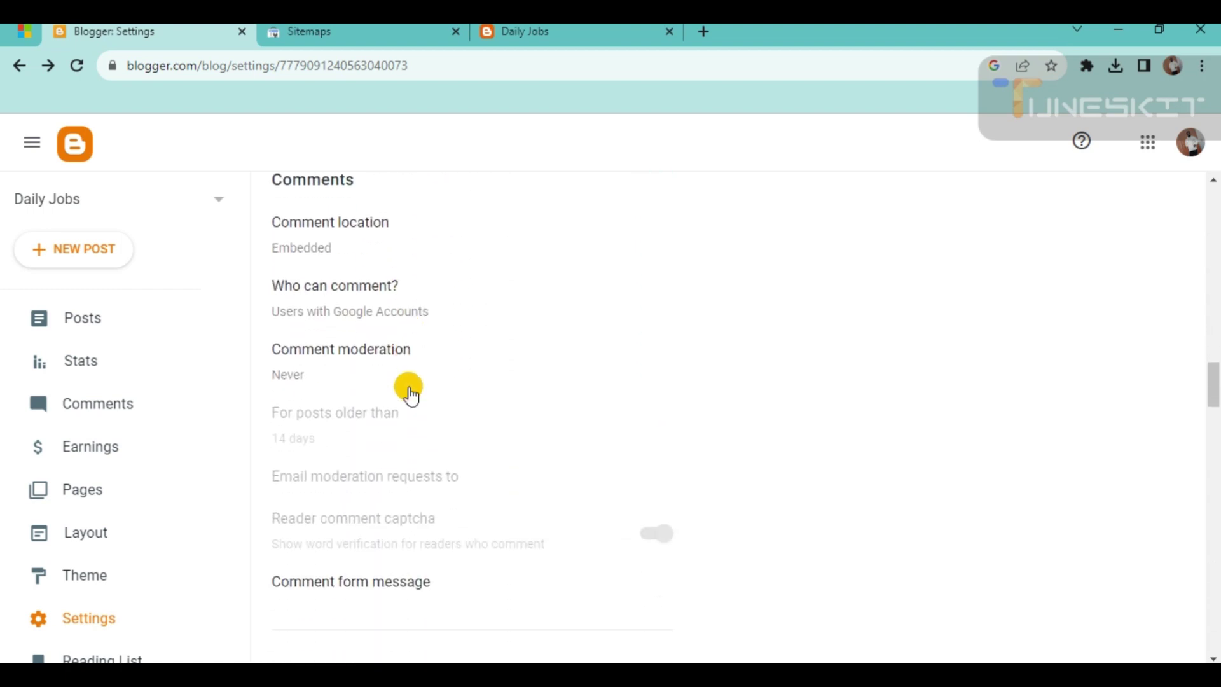
Step: Enable the search description under Meta tags in the Daily Jobs blog's settings
scroll(411, 393, "down", 4)
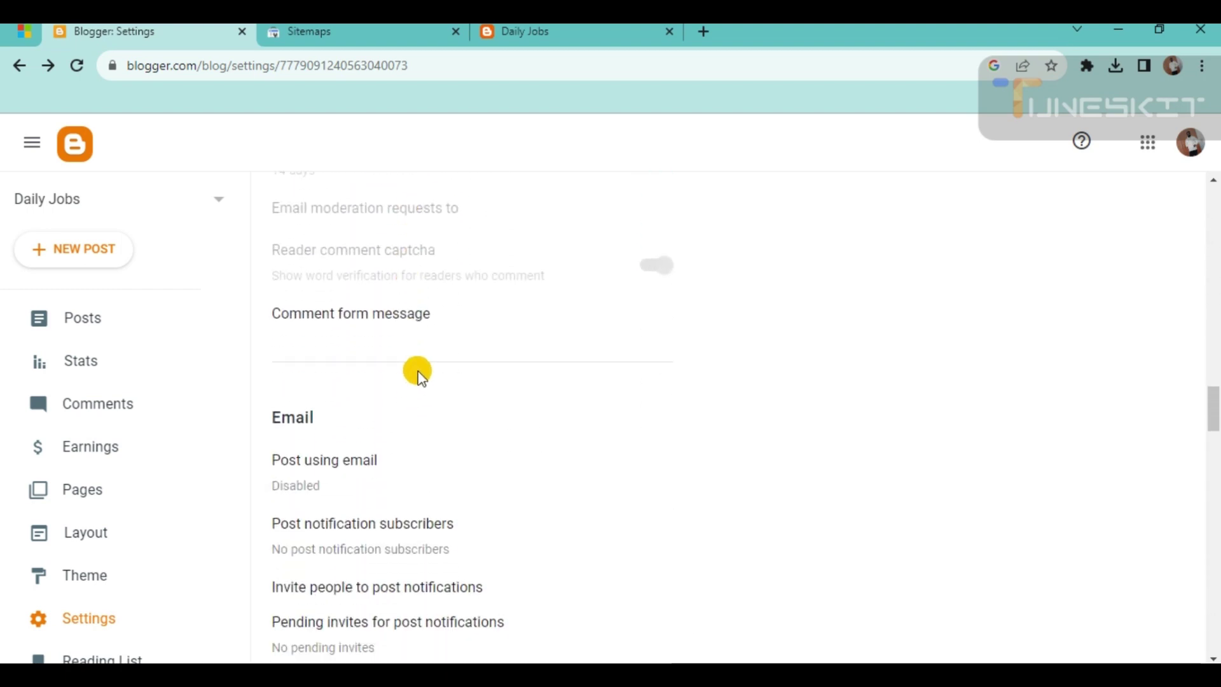
scroll(414, 388, "down", 7)
scroll(418, 378, "down", 8)
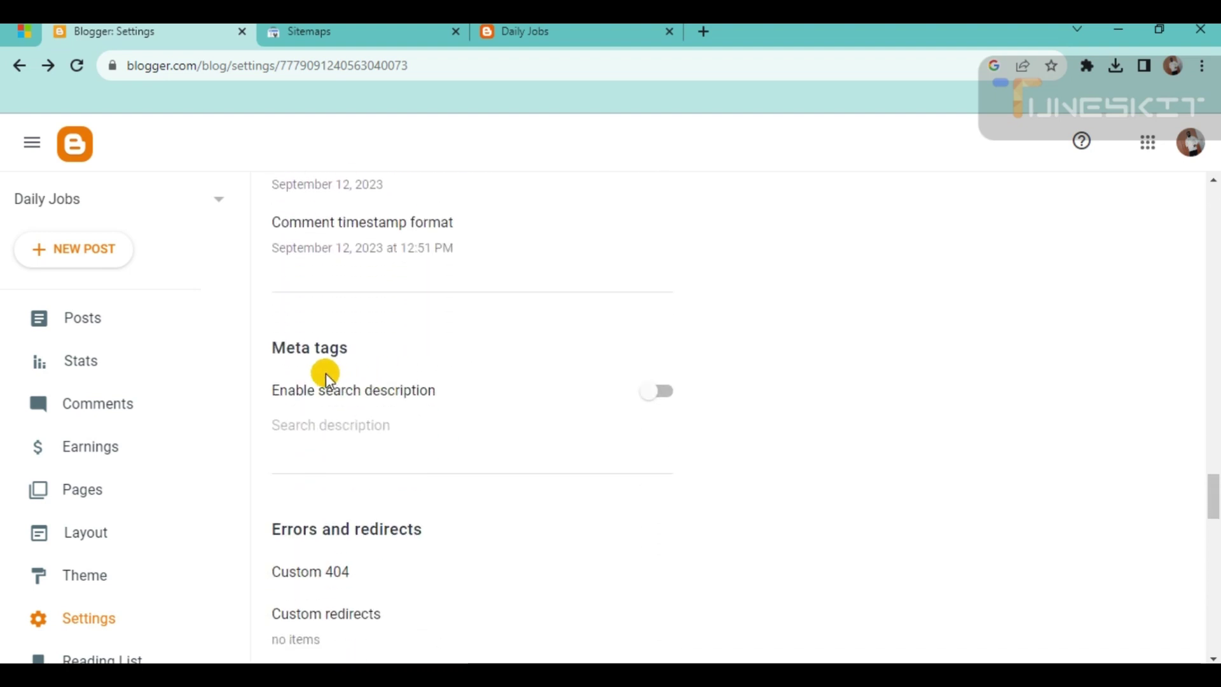
left_click(658, 394)
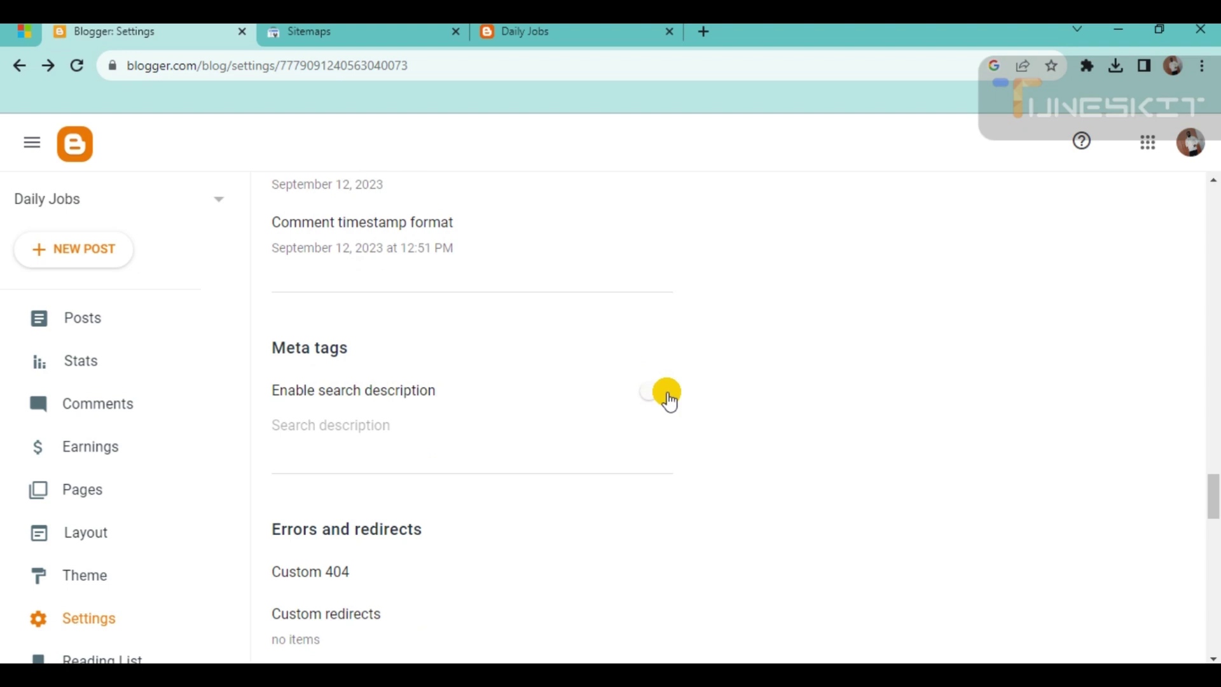
left_click(666, 393)
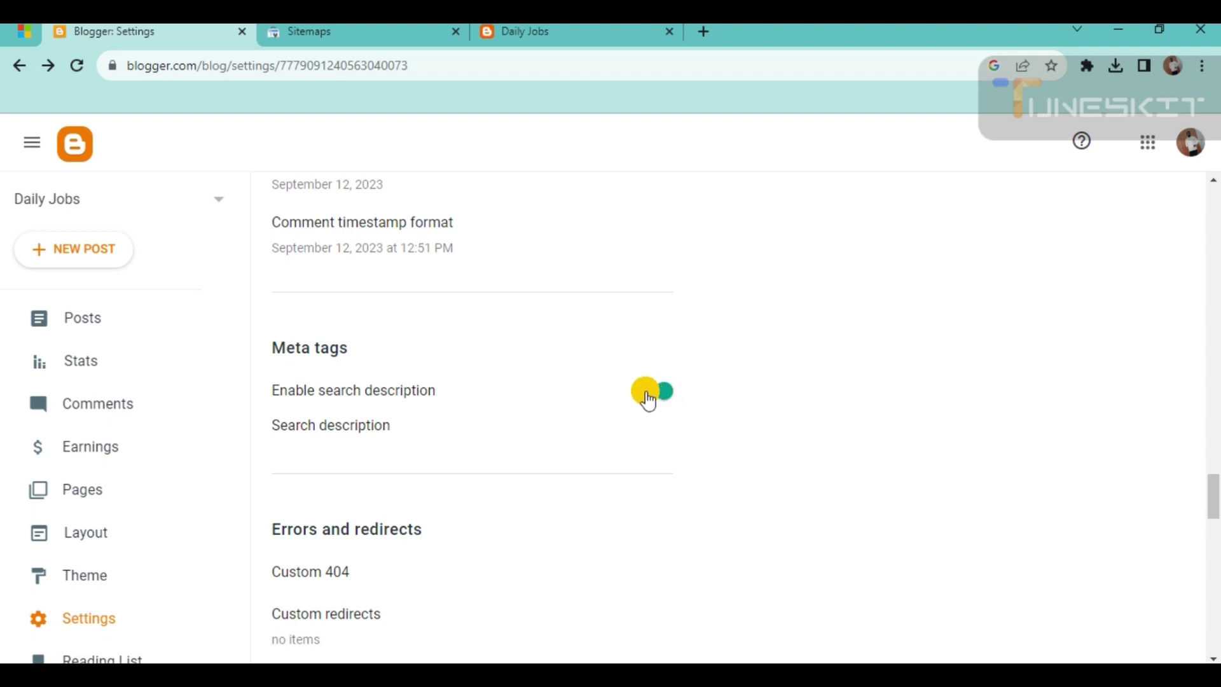
Step: Search Google for "earninghax" in a new tab and copy the description text of the Earning Hax website result
left_click(702, 30)
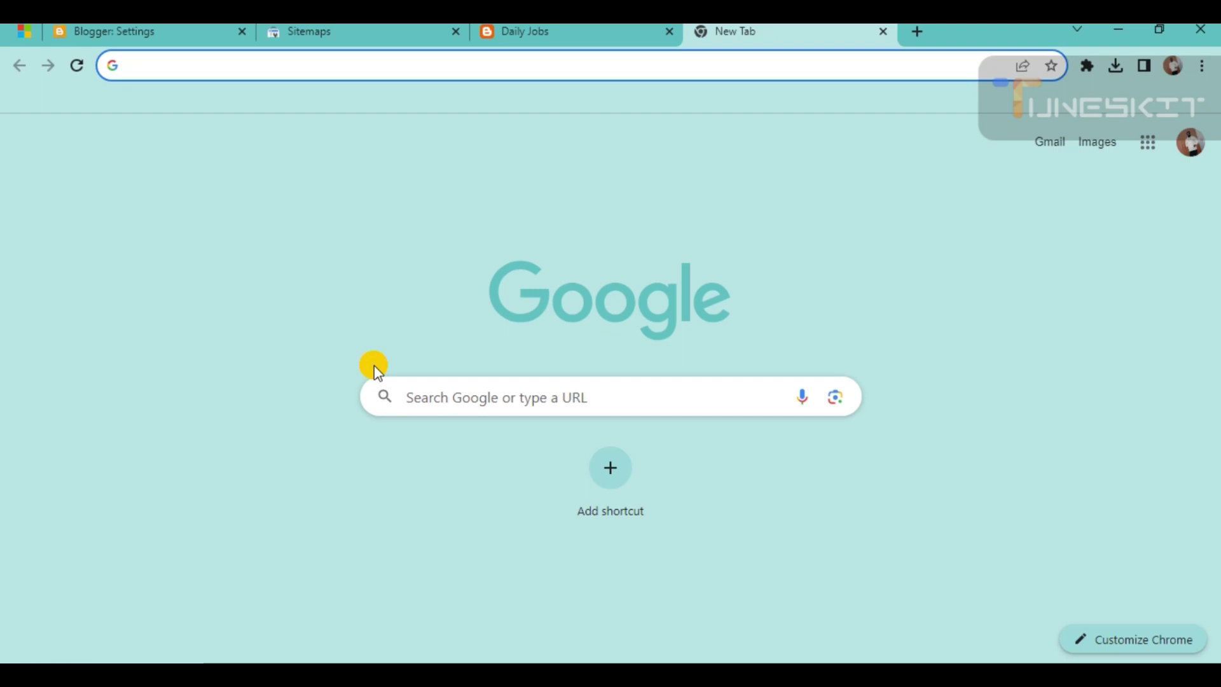
type("earmimg")
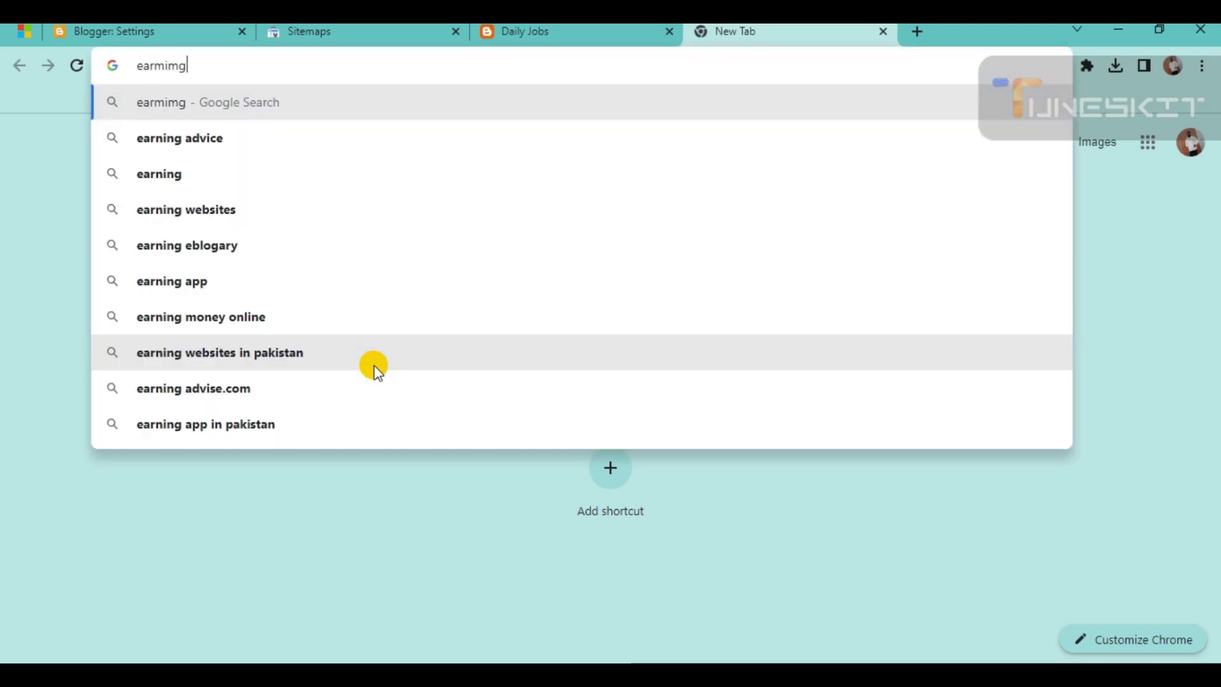
key("BackSpace")
key("BackSpace")
key("BackSpace")
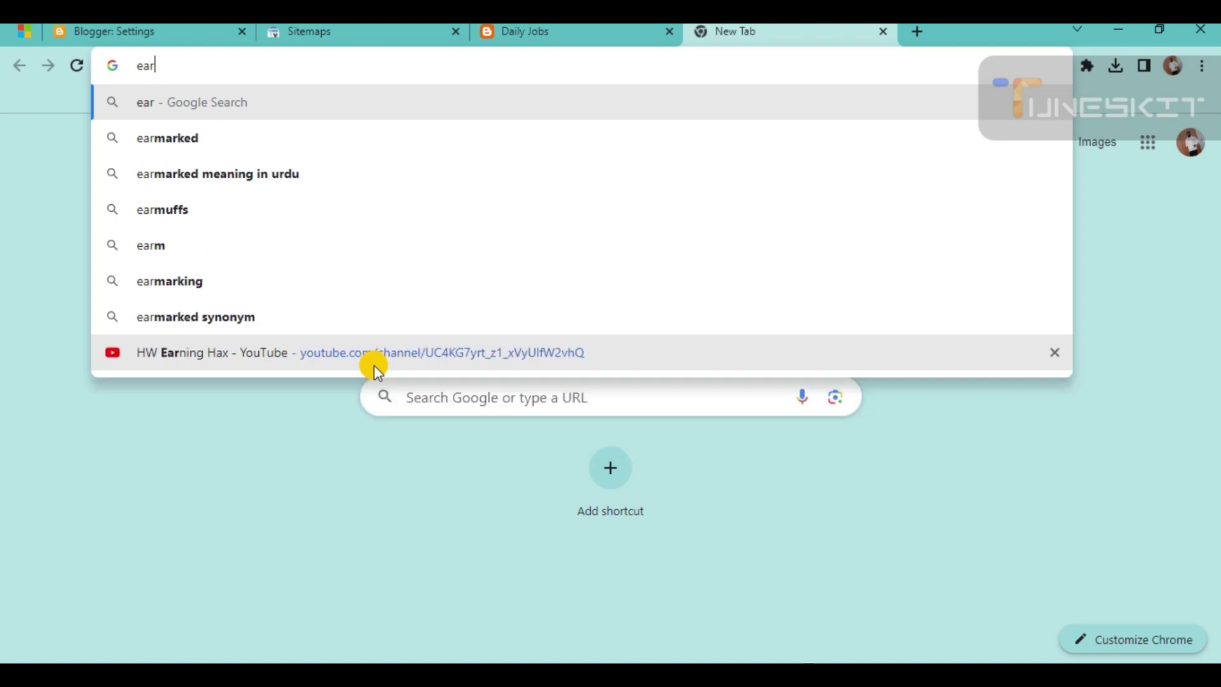
type("ningha")
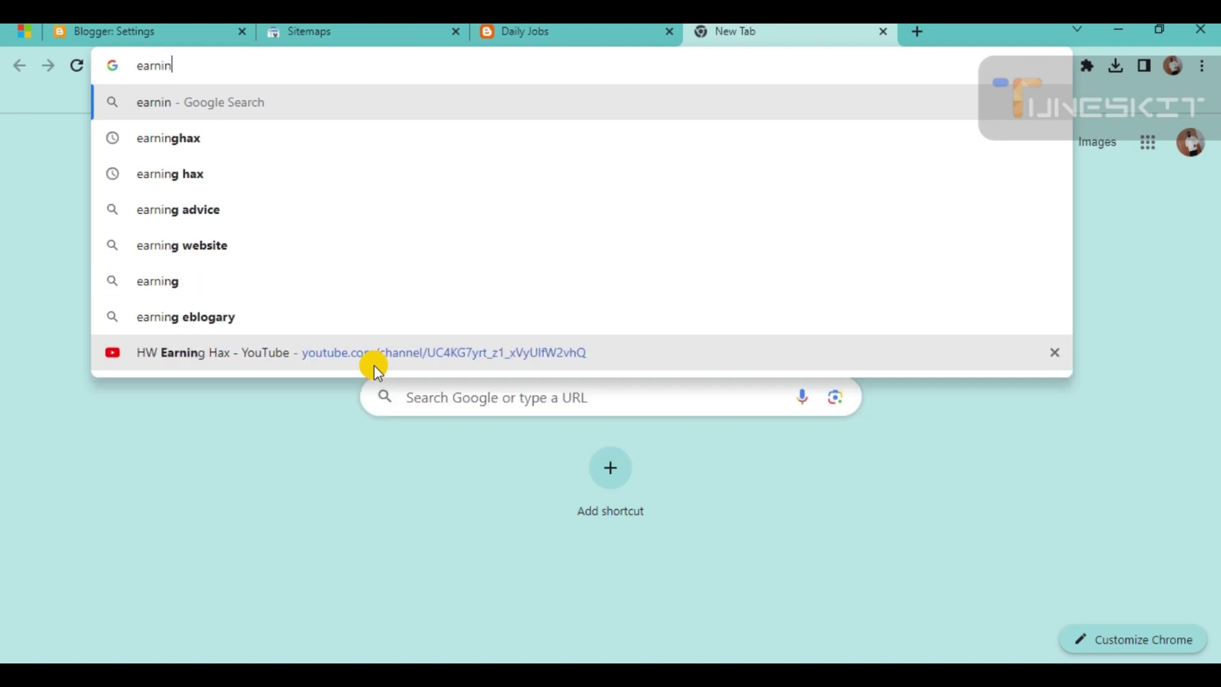
type("x")
key("Return")
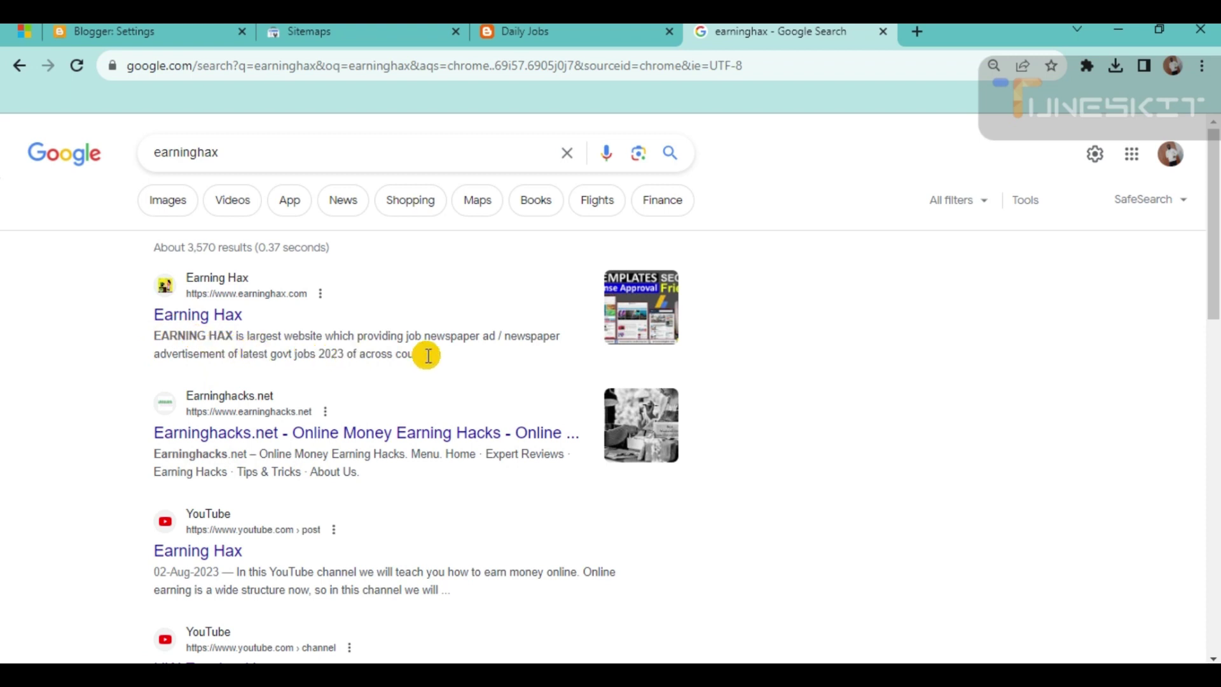
left_click_drag(457, 359, 116, 337)
key("ctrl+c")
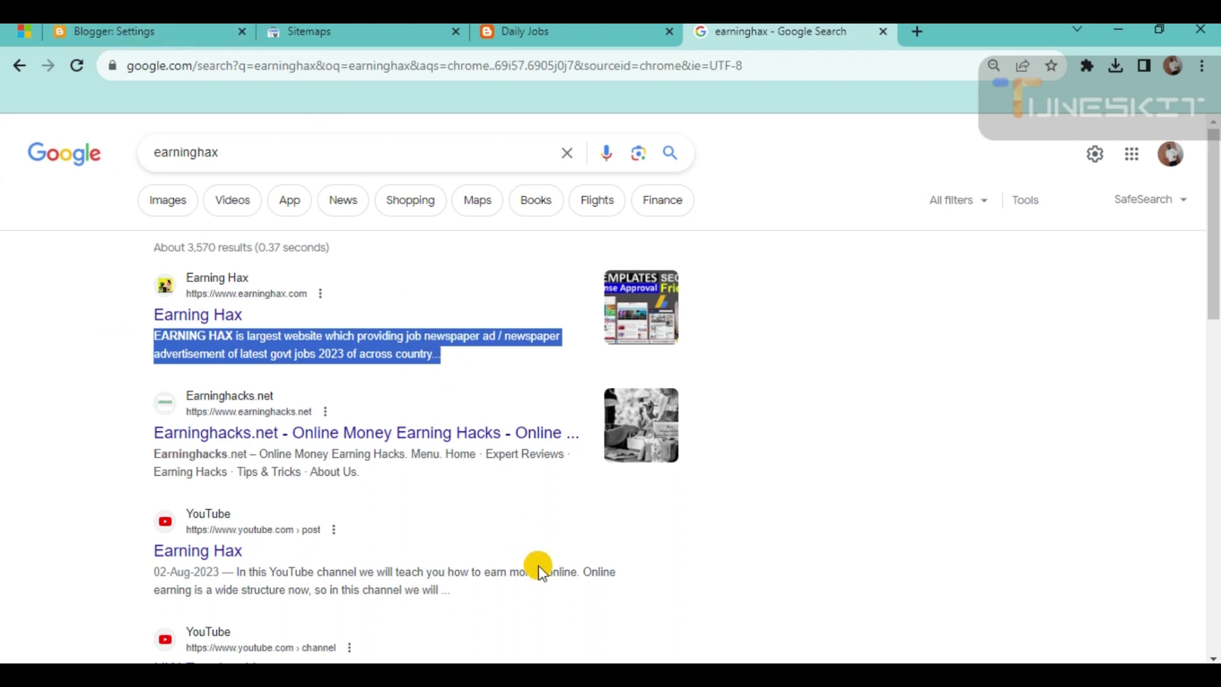
Step: Switch to the Earning Hax blog's settings, copy its full search description, and leave the original unchanged
left_click(507, 662)
scroll(351, 409, "down", 8)
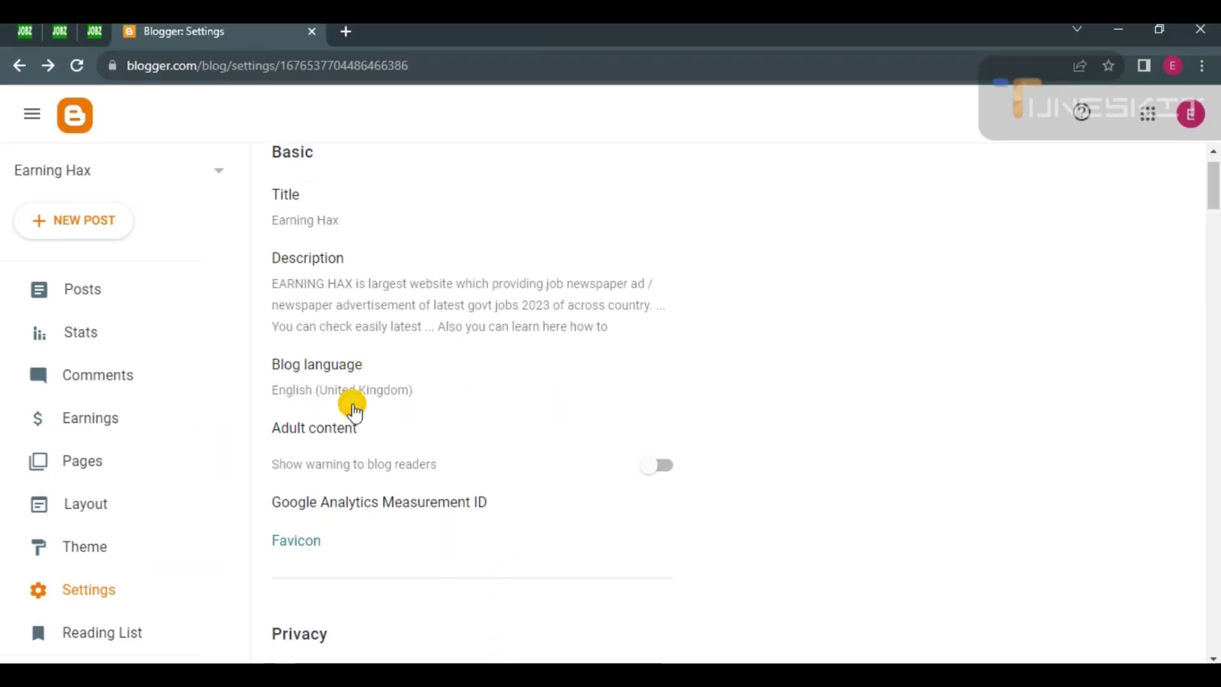
scroll(354, 412, "down", 20)
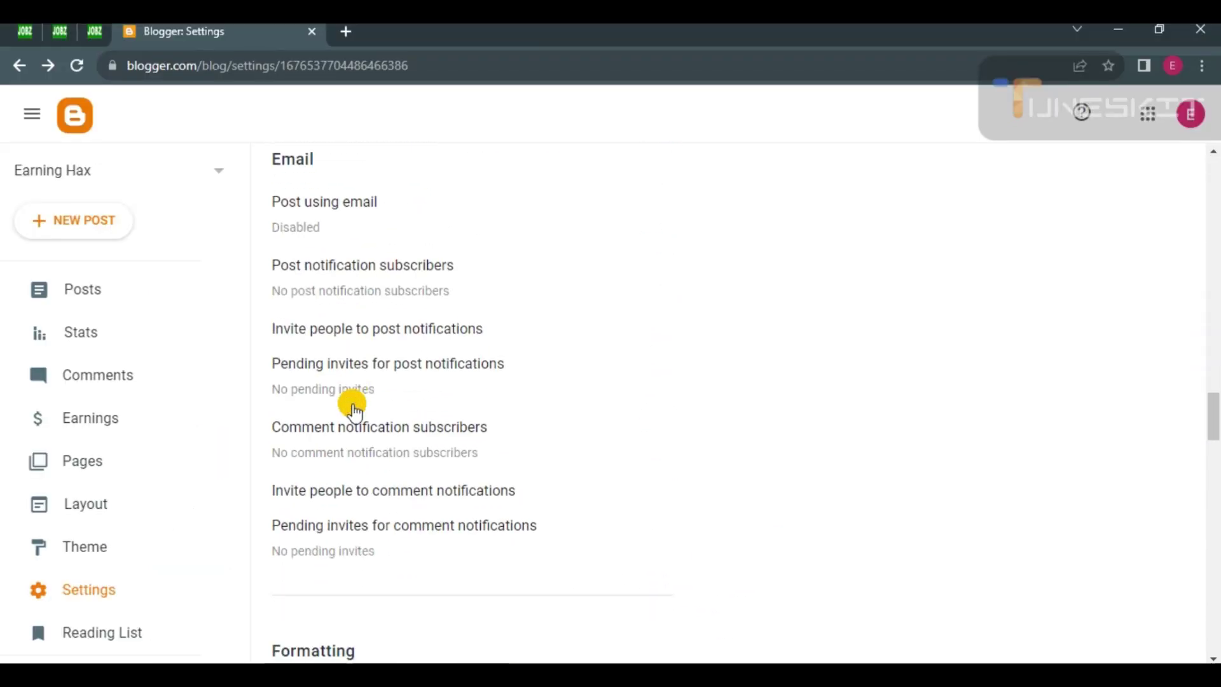
scroll(354, 412, "down", 7)
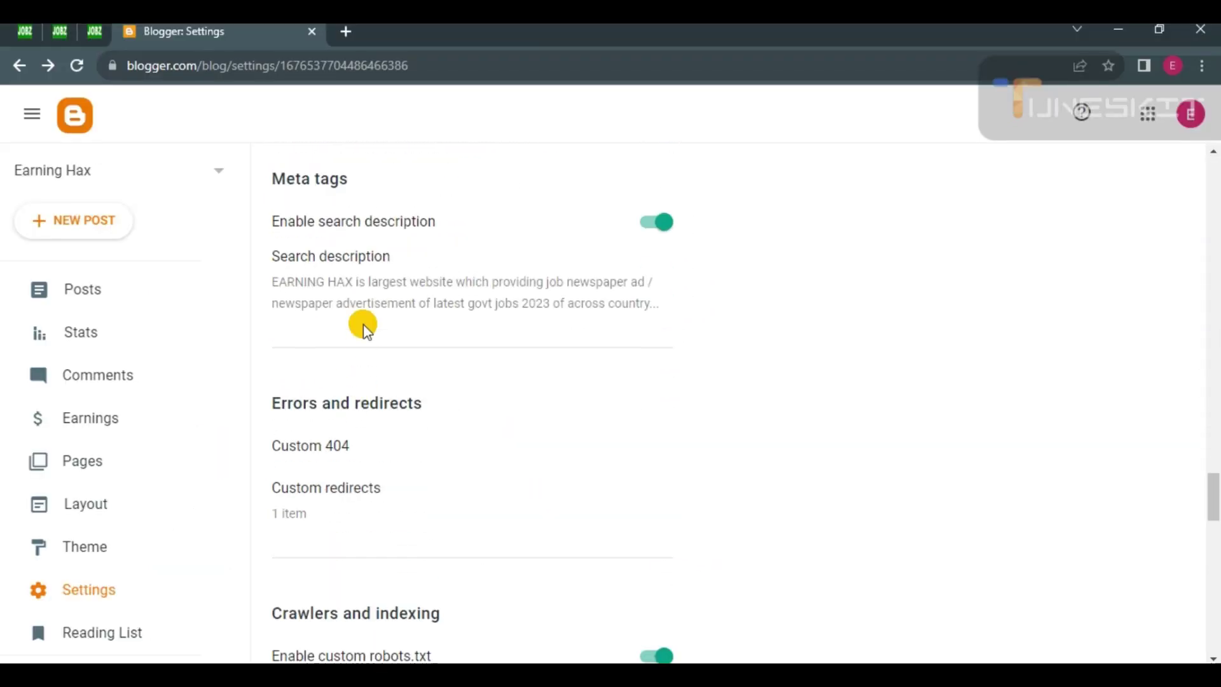
left_click(371, 288)
double_click(523, 344)
triple_click(523, 343)
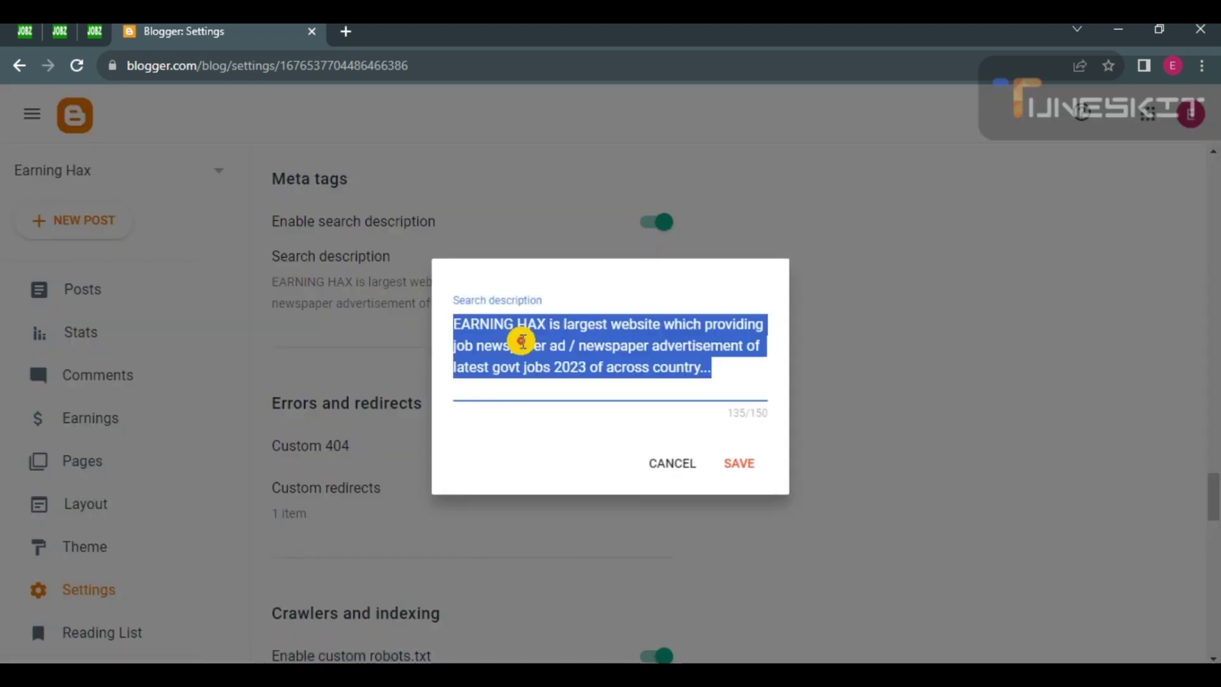
left_click(671, 466)
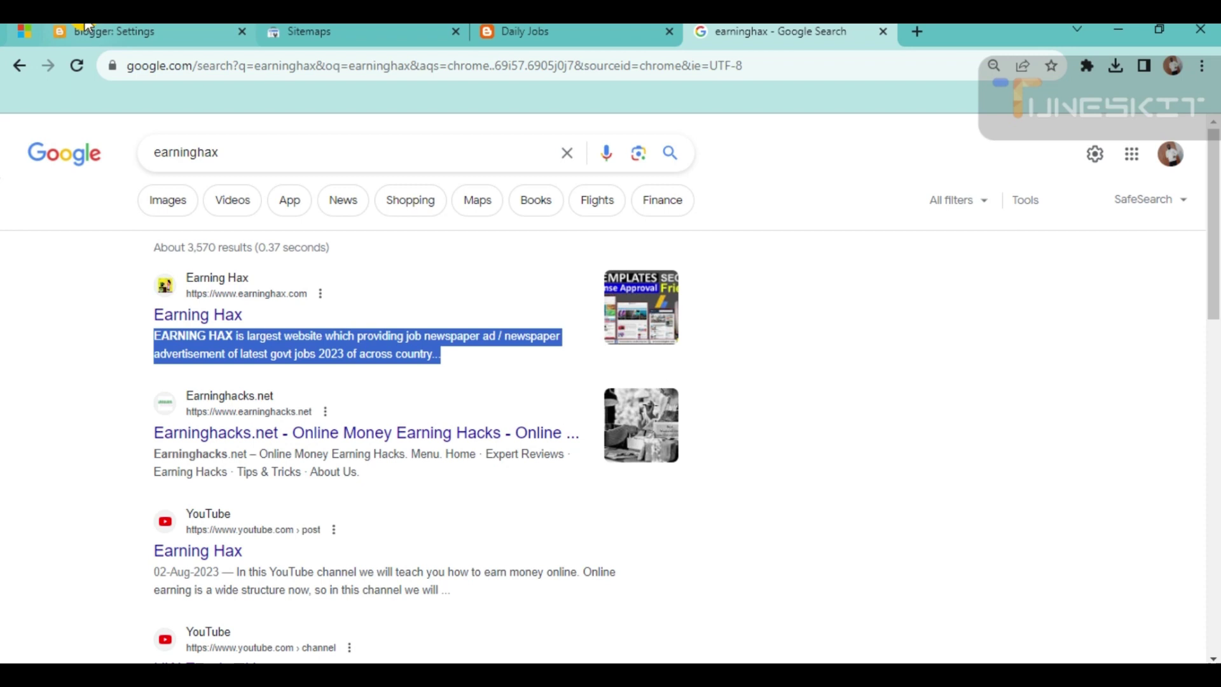
Step: Return to the Daily Jobs blog's settings and paste the copied Earning Hax text into its search description
left_click(85, 29)
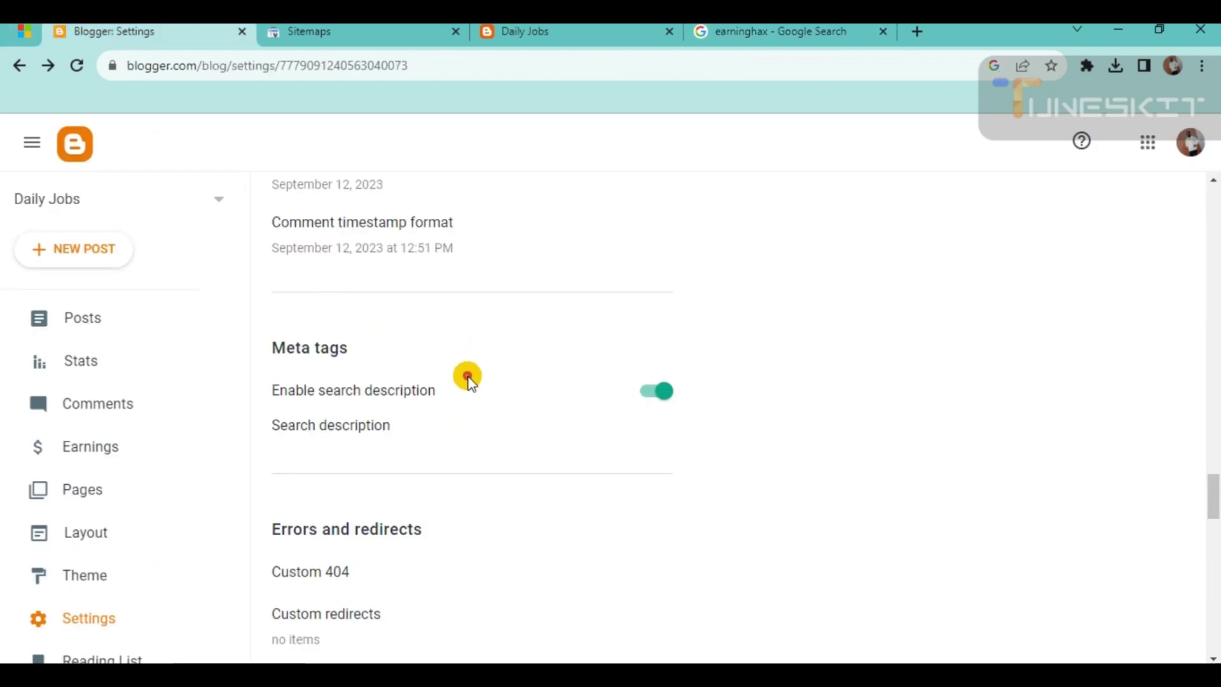
left_click(326, 427)
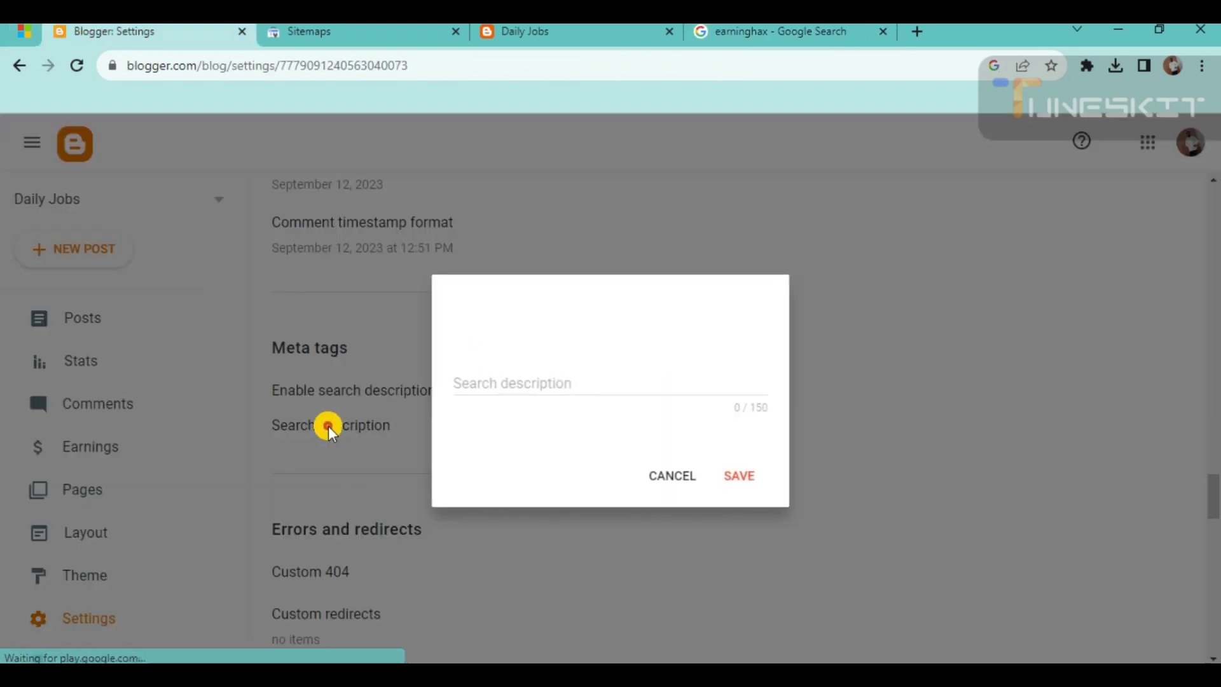
left_click(474, 375)
key("ctrl+v")
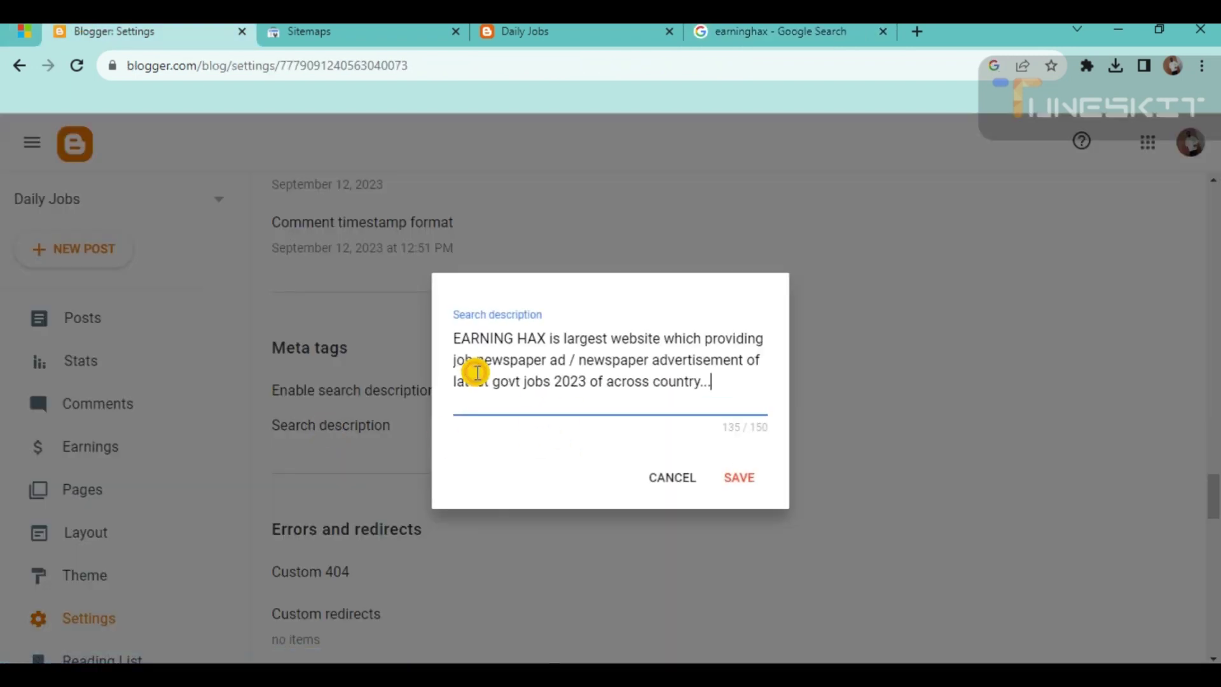
Step: Replace "EARNING HAX" with "Daily Jobs" at the start of the search description and save it
left_click(547, 337)
key("BackSpace")
key("BackSpace")
key("BackSpace")
key("BackSpace")
key("BackSpace")
key("BackSpace")
key("BackSpace")
key("BackSpace")
key("BackSpace")
key("BackSpace")
key("BackSpace")
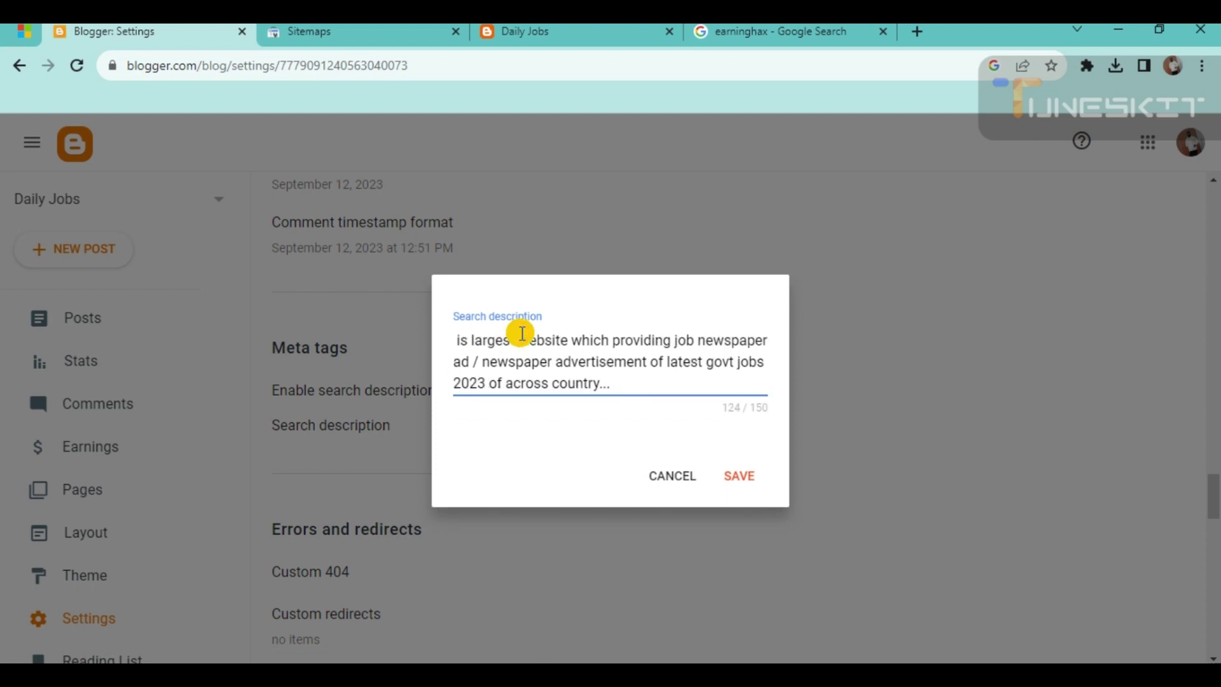
type("Daily")
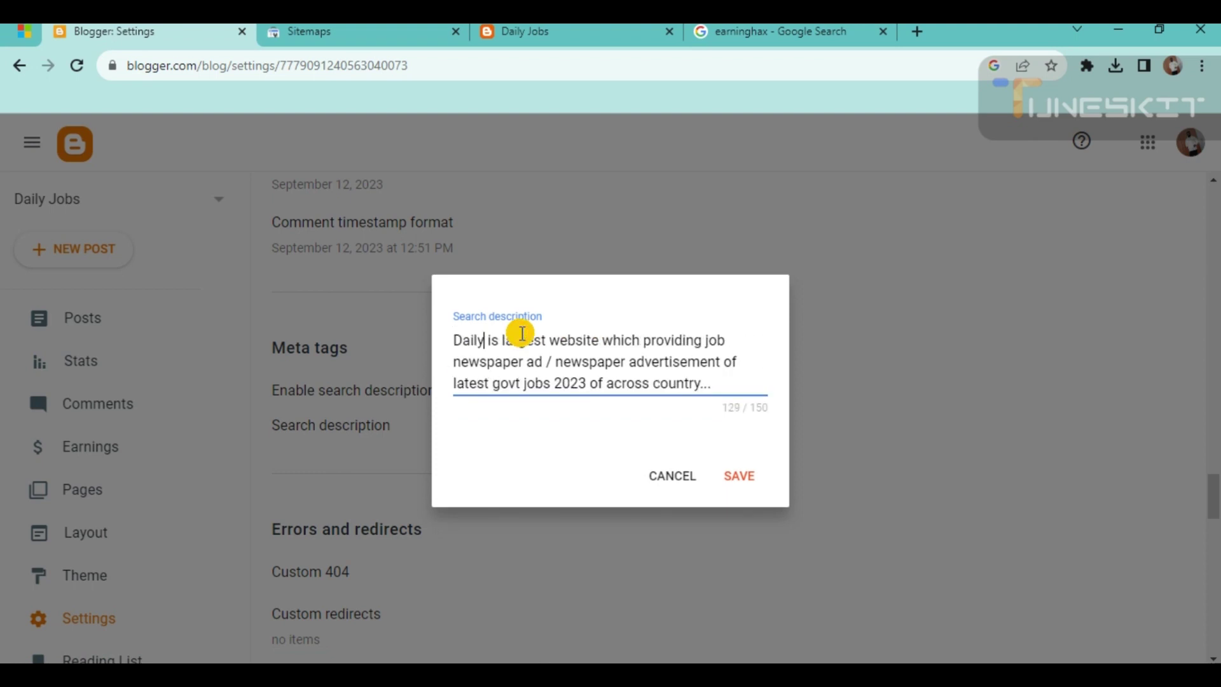
type(" Job")
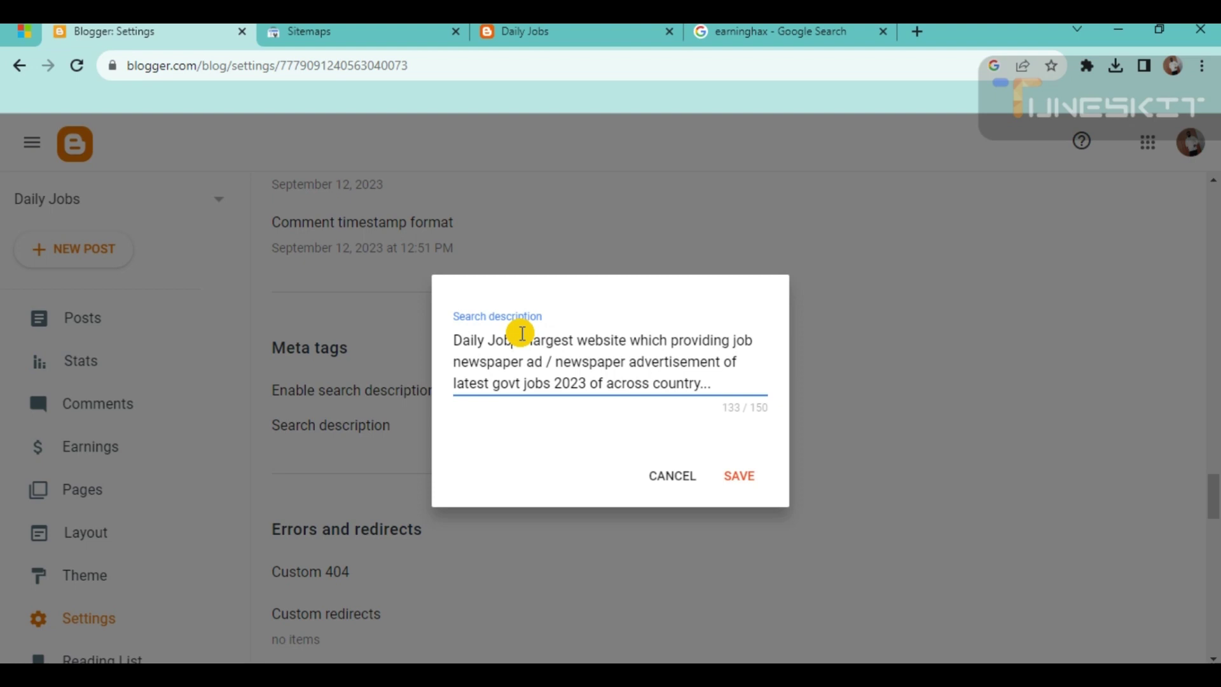
type("s")
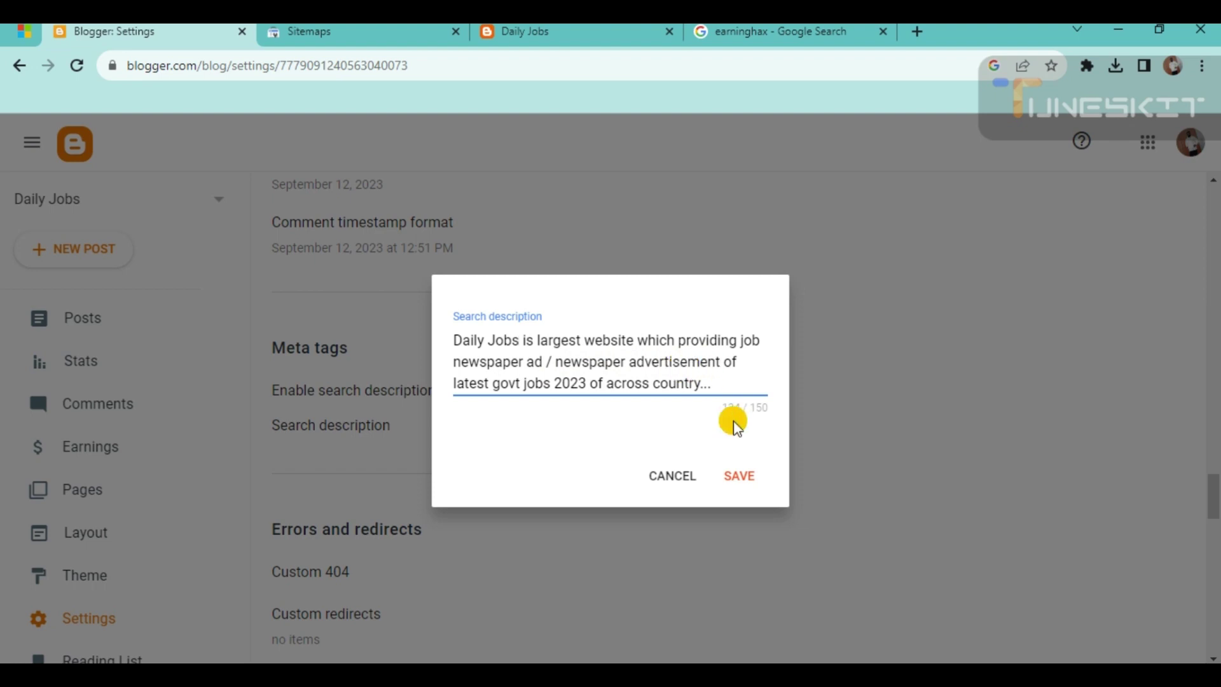
left_click(738, 475)
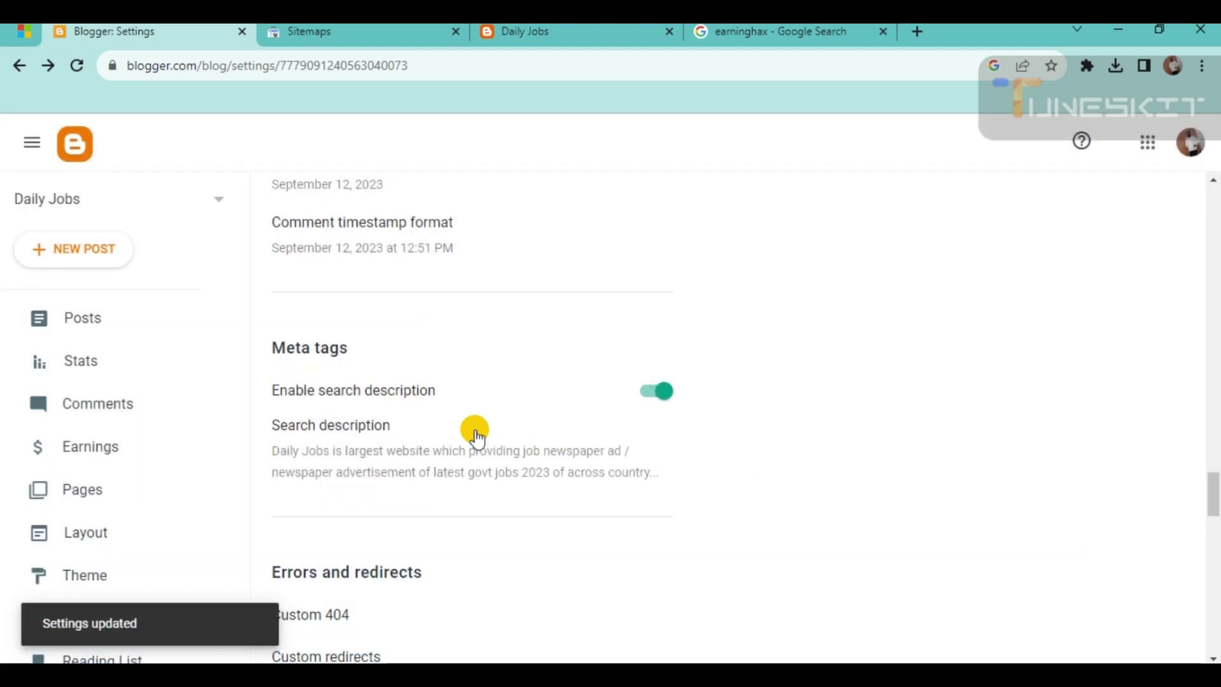
Step: Copy the full custom robots.txt content from the Earning Hax blog's crawler settings, leaving the original unchanged
scroll(477, 434, "down", 2)
scroll(476, 410, "down", 3)
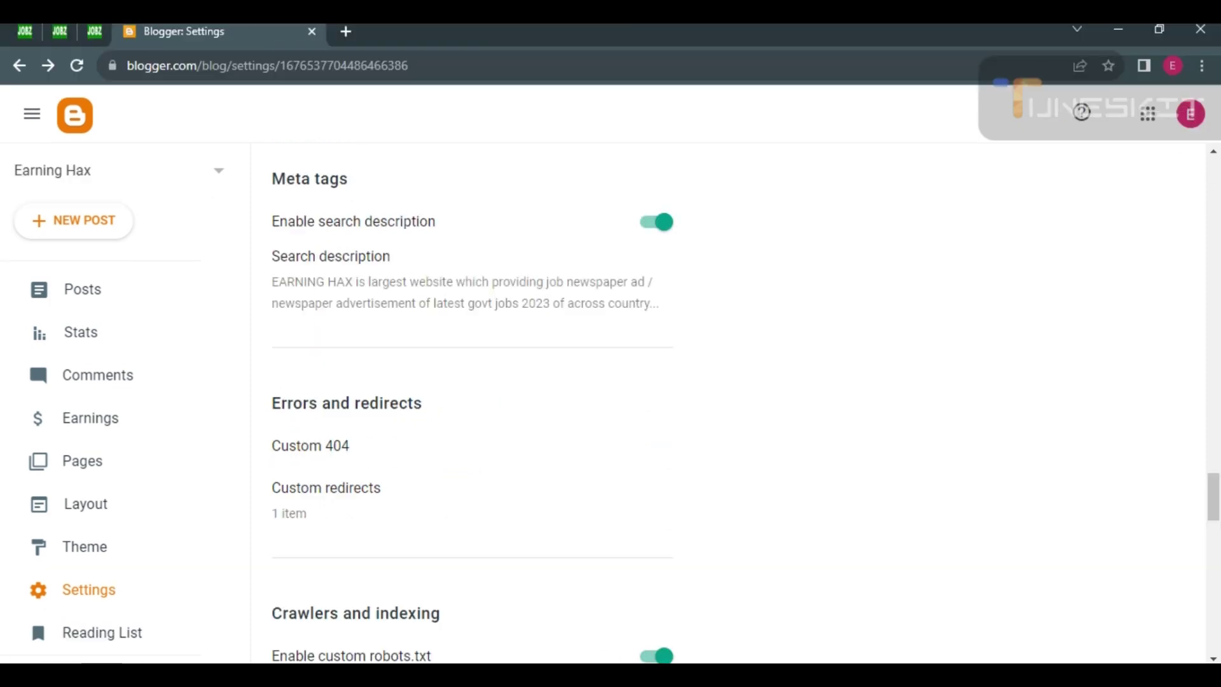
scroll(387, 439, "down", 4)
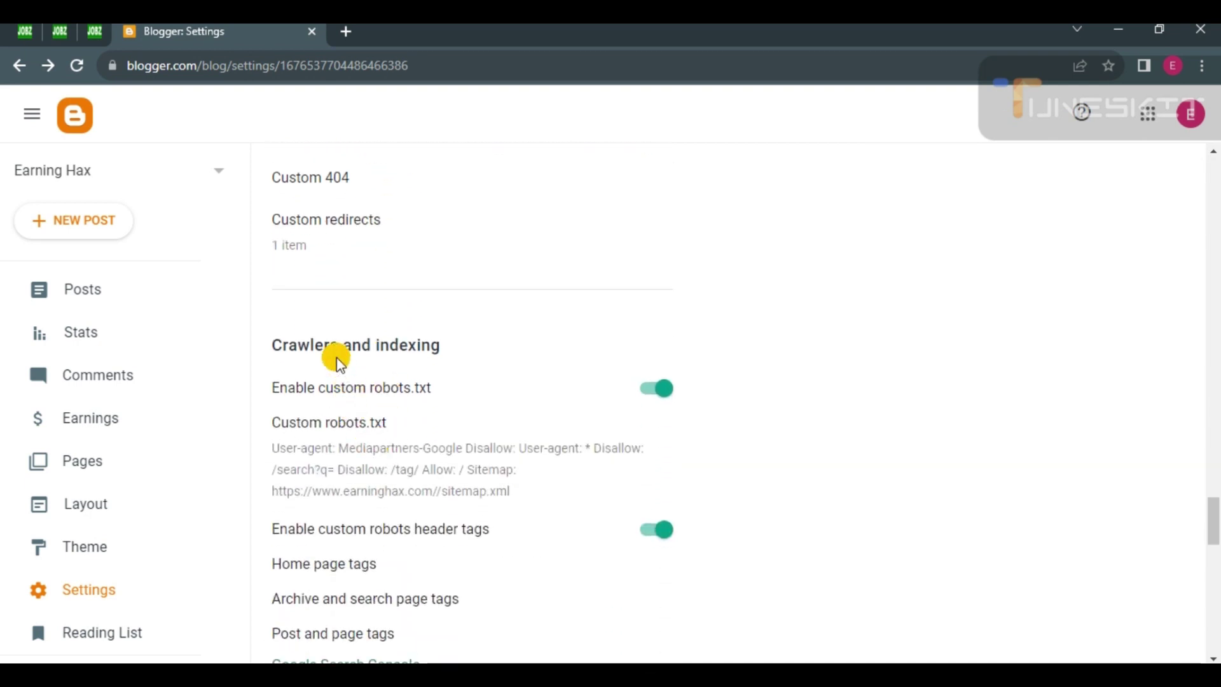
left_click(378, 503)
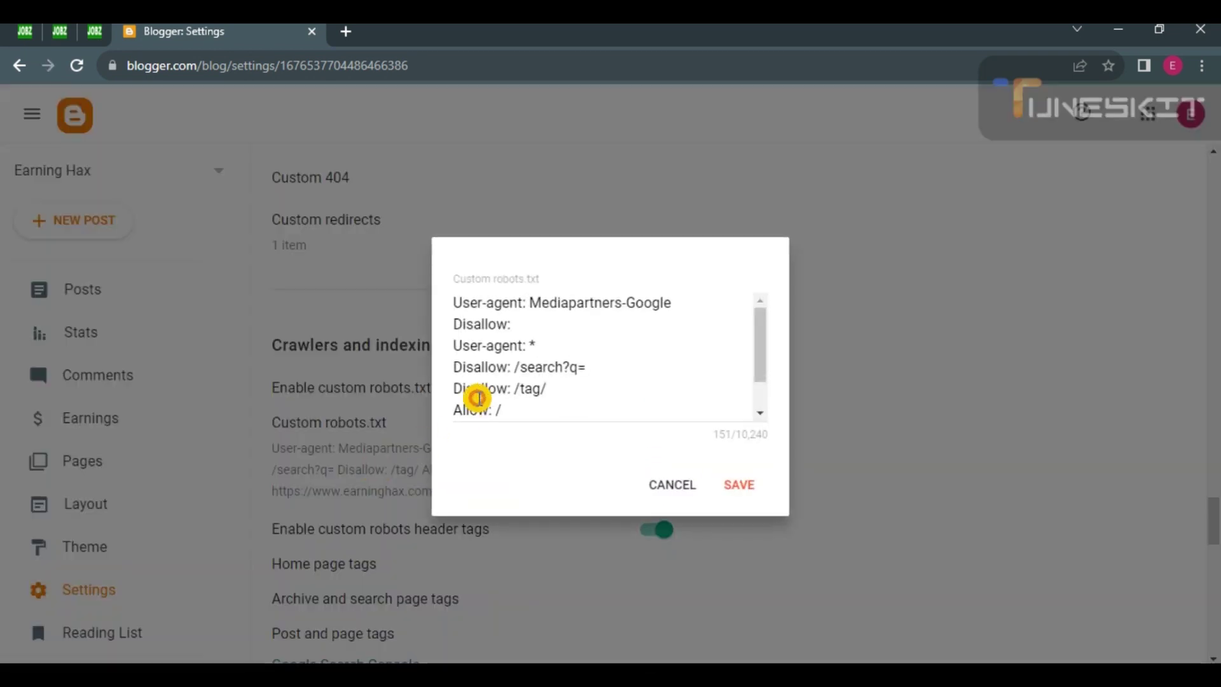
left_click(504, 363)
key("ctrl+a")
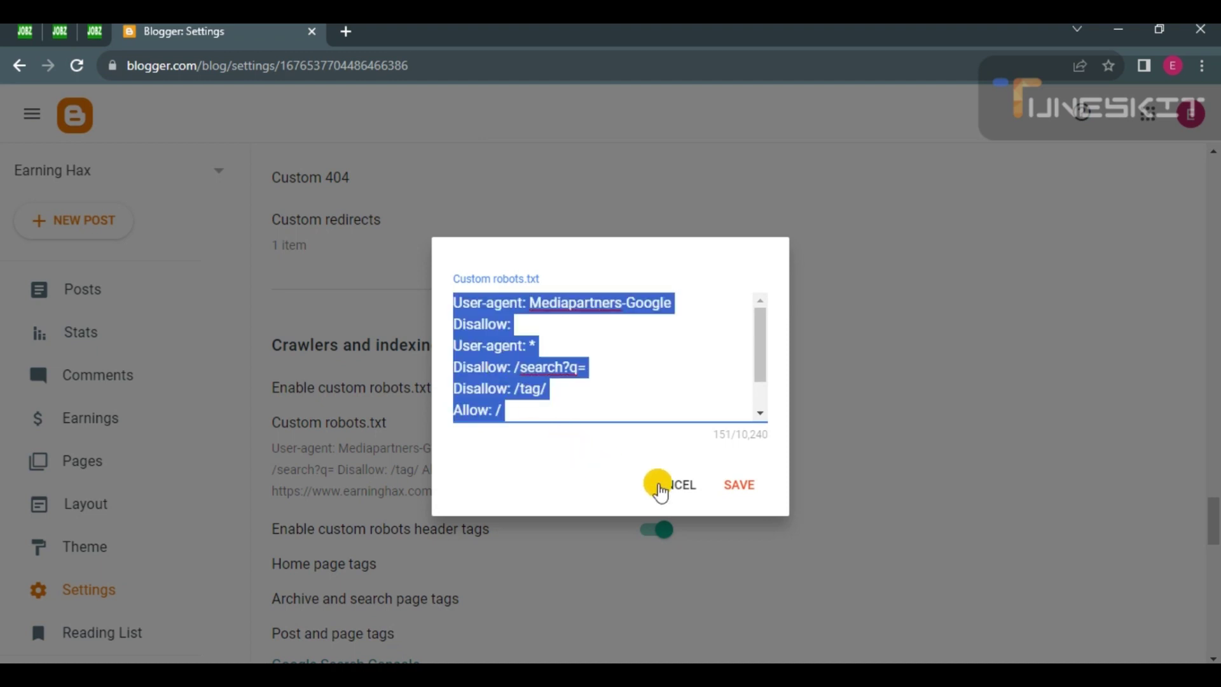
left_click(659, 489)
Step: Switch back to the Daily Jobs settings and paste the copied rules into its custom robots.txt
key("alt+Tab")
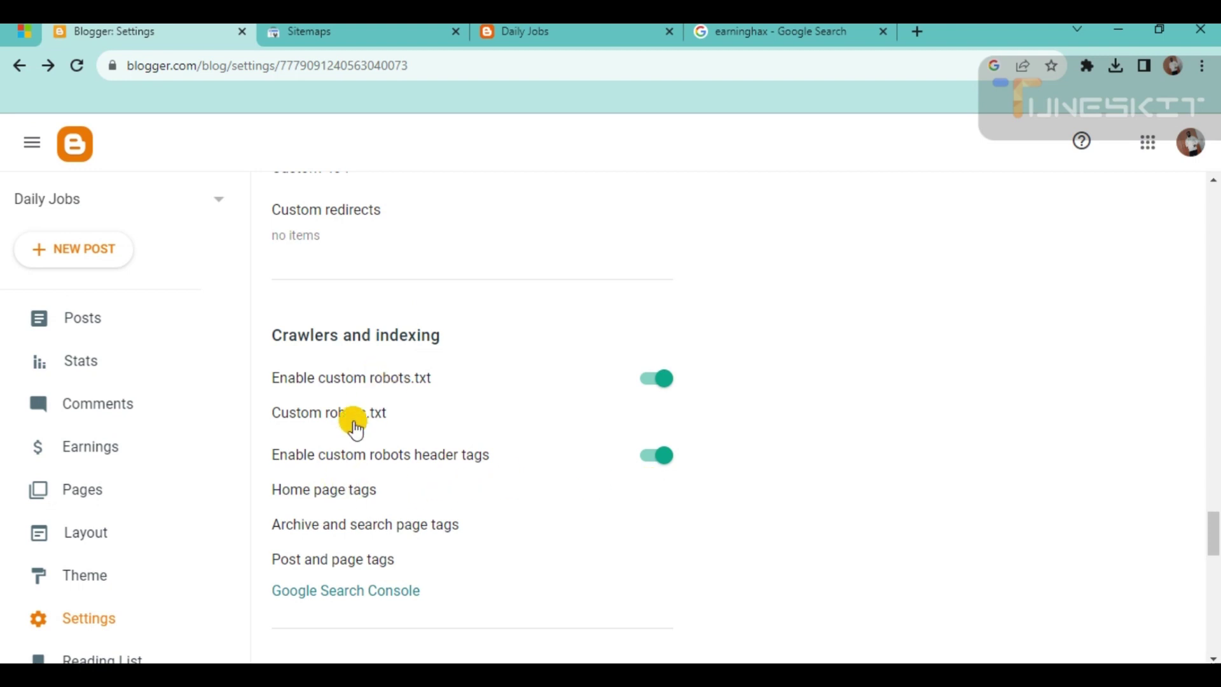
left_click(335, 416)
left_click(510, 384)
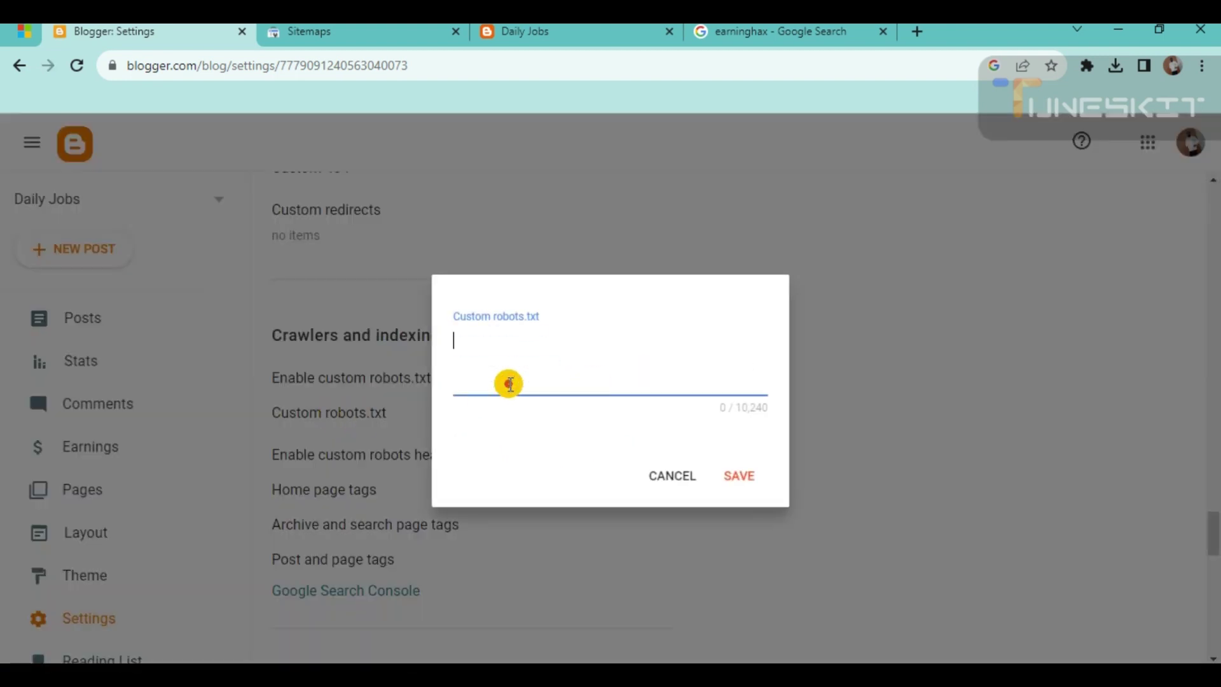
key("ctrl+v")
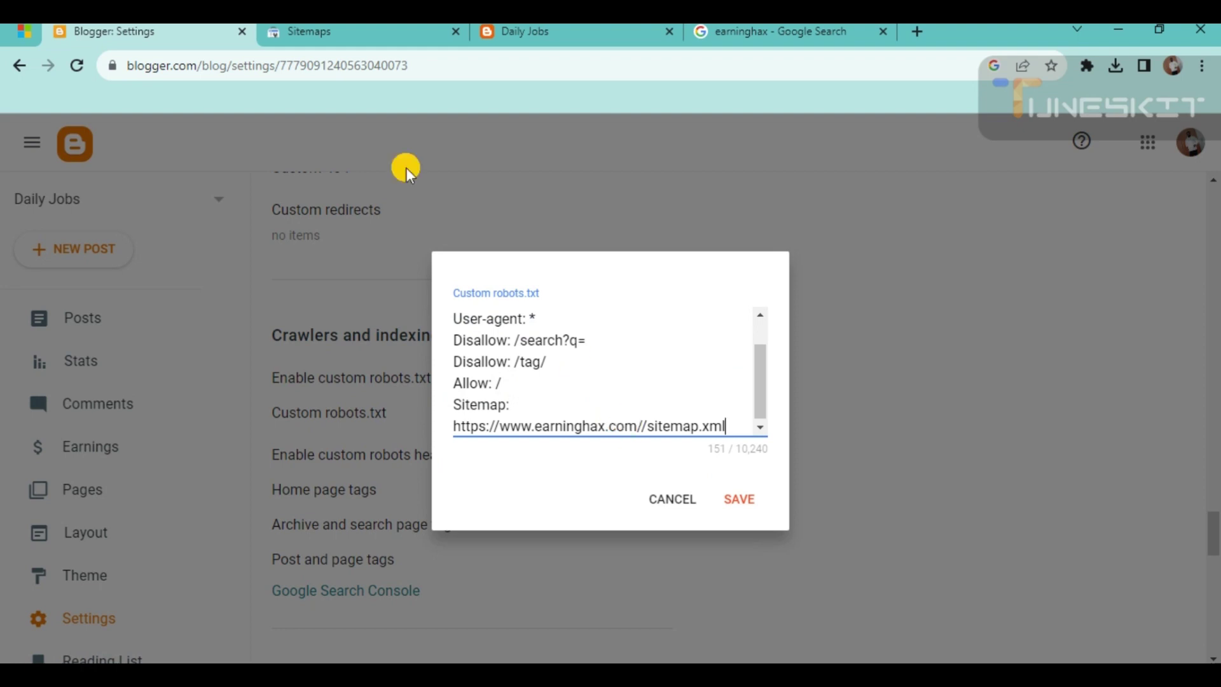
left_click(474, 29)
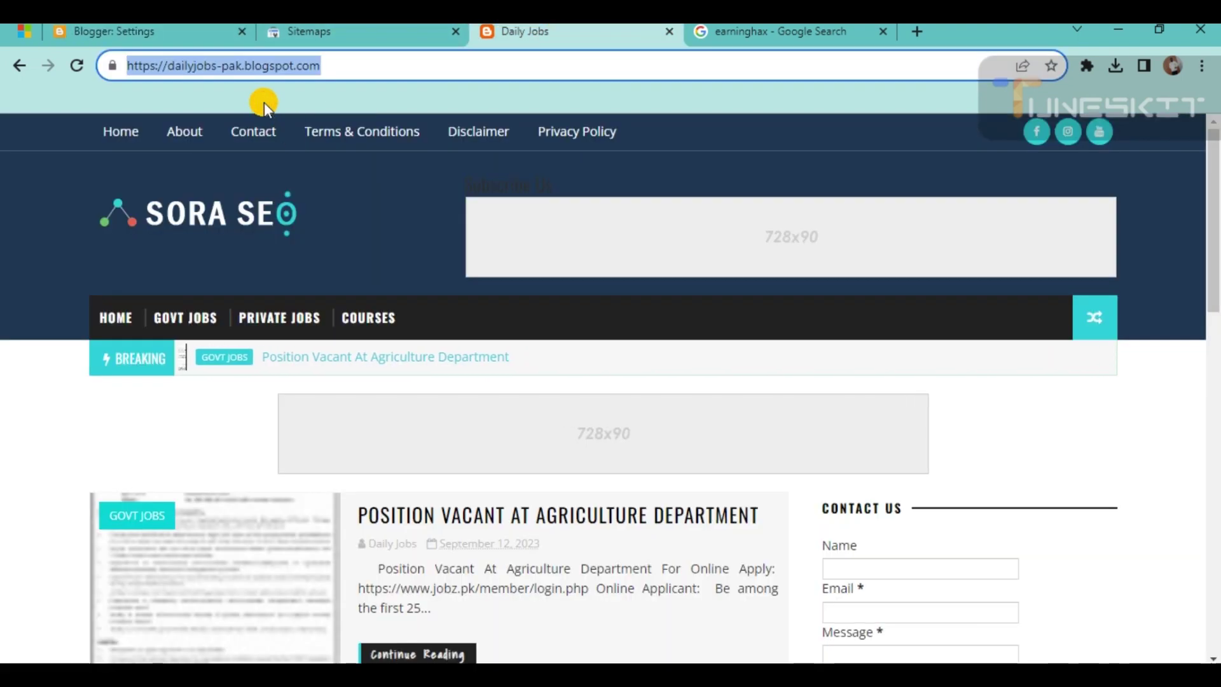
left_click(197, 29)
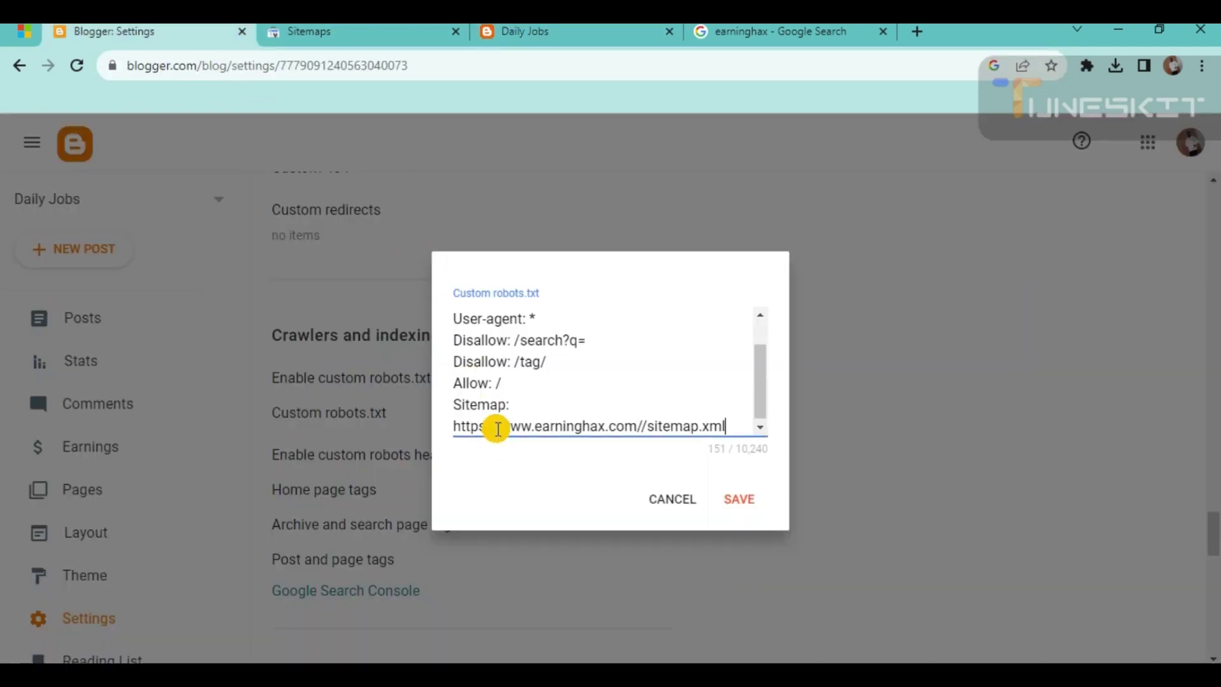
left_click(450, 425)
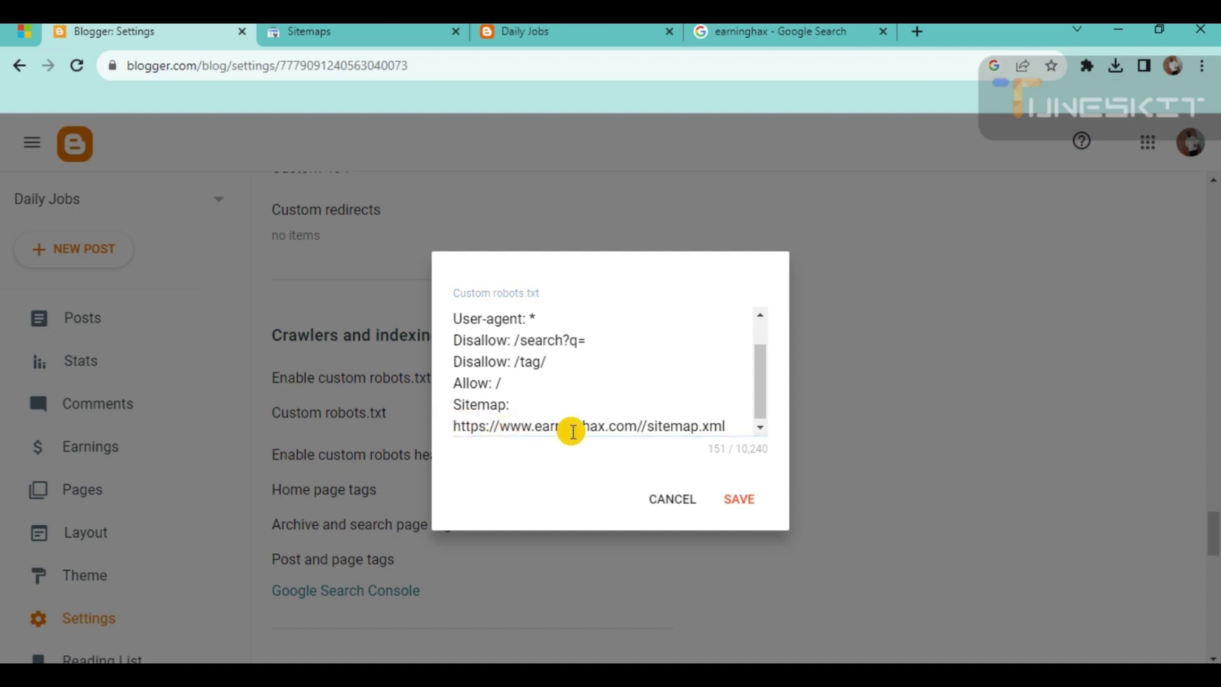
left_click(628, 424)
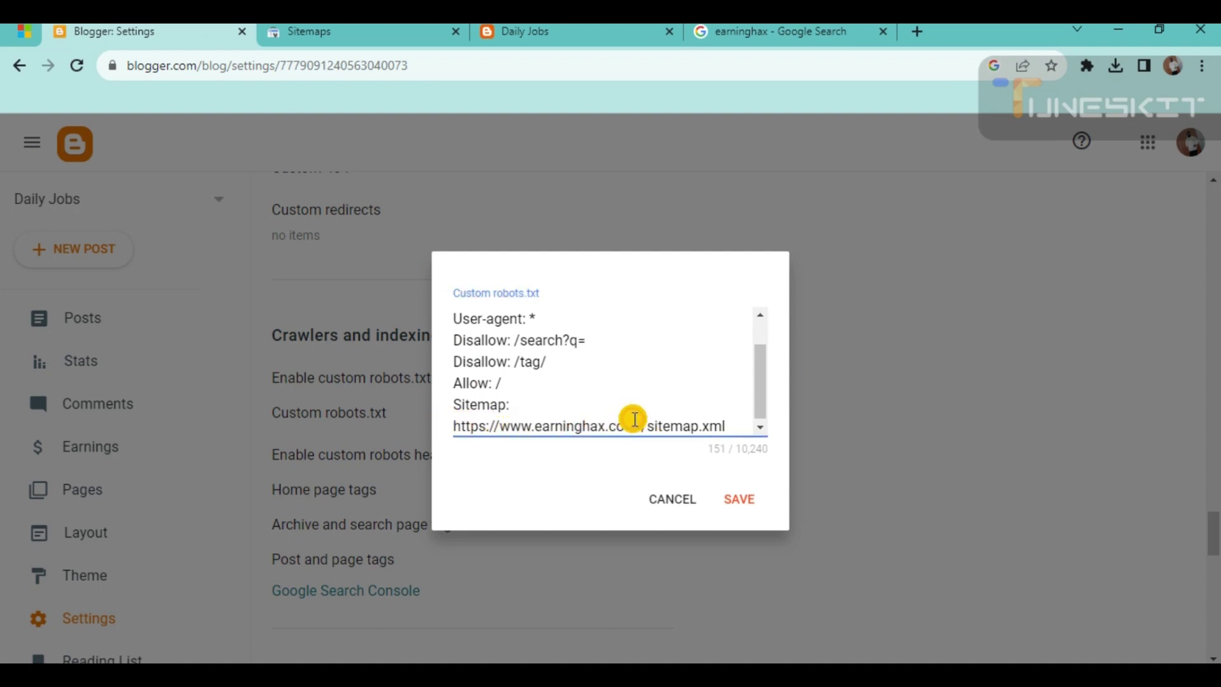
left_click_drag(642, 425, 435, 422)
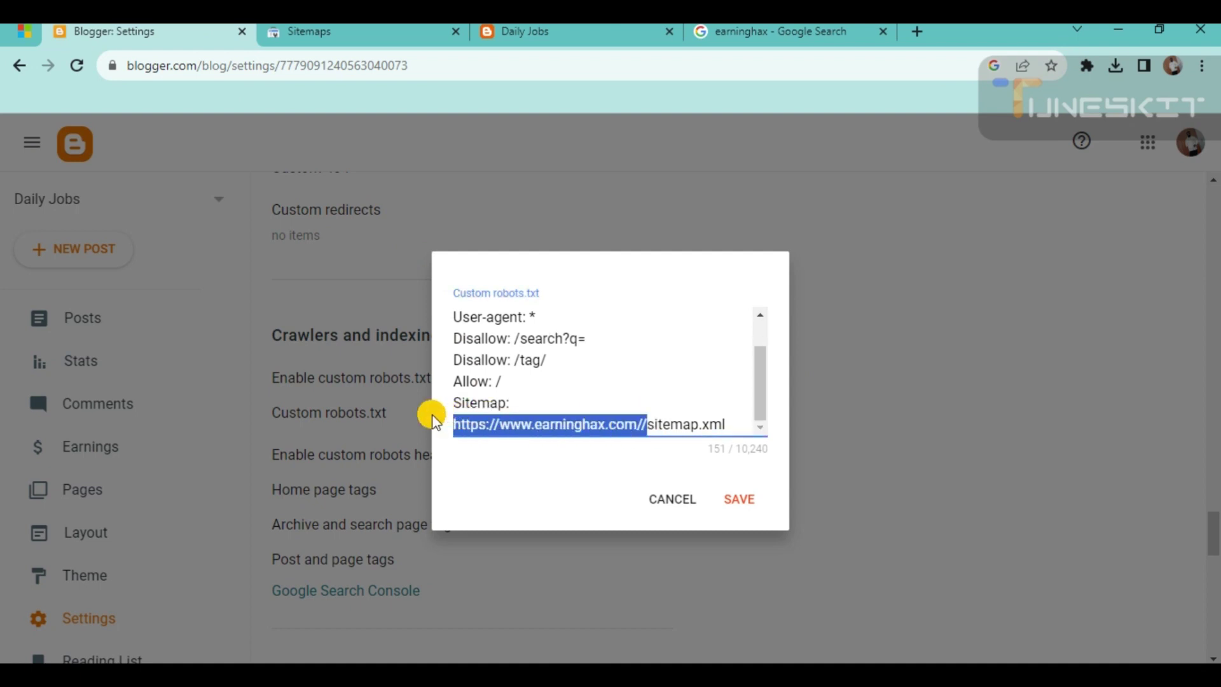
type("https://dailyjobs-pak.blogspot.com/")
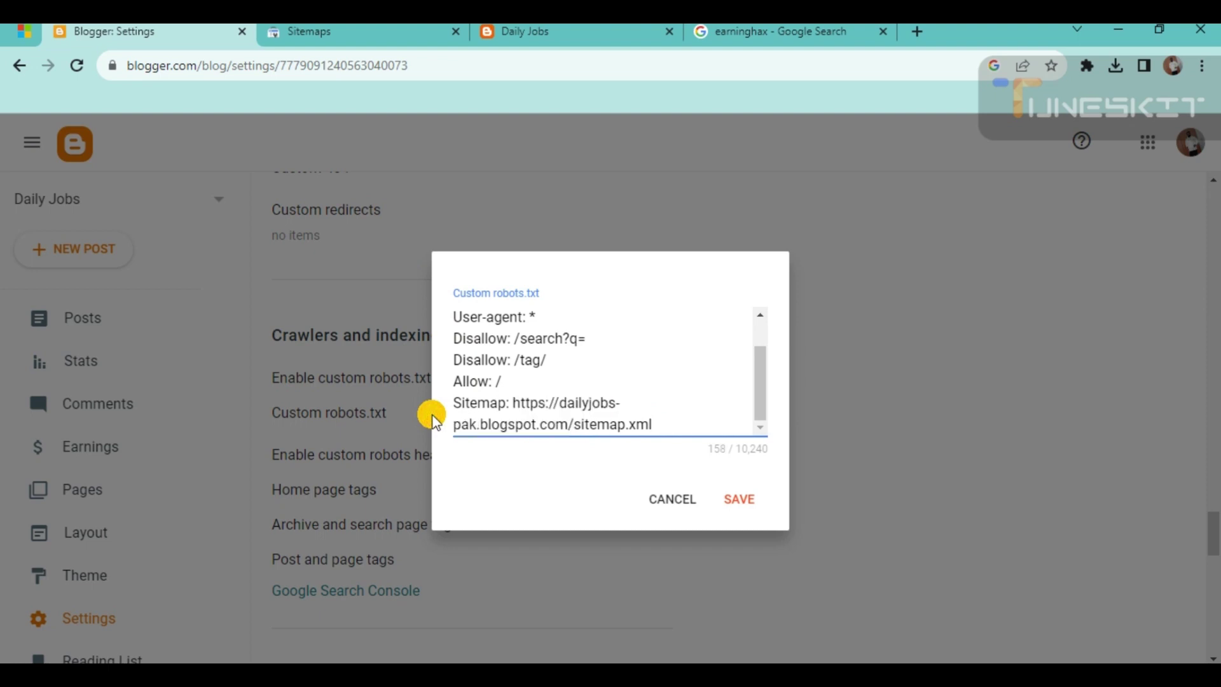
left_click(659, 432)
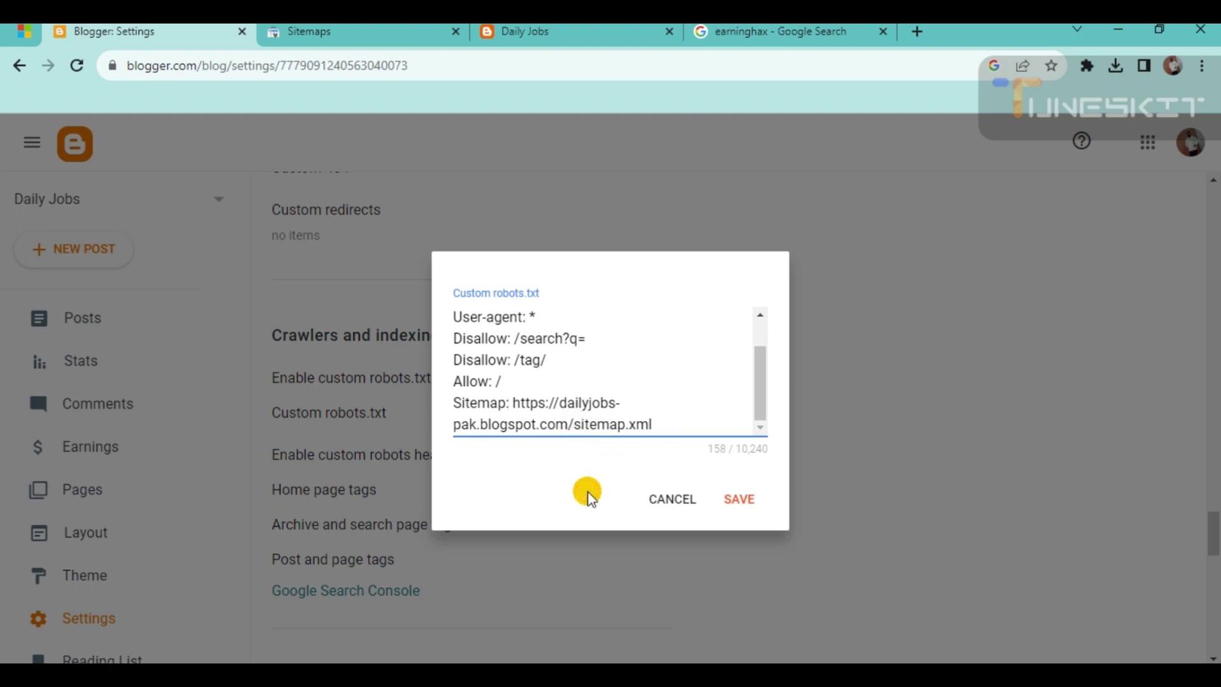
type("/")
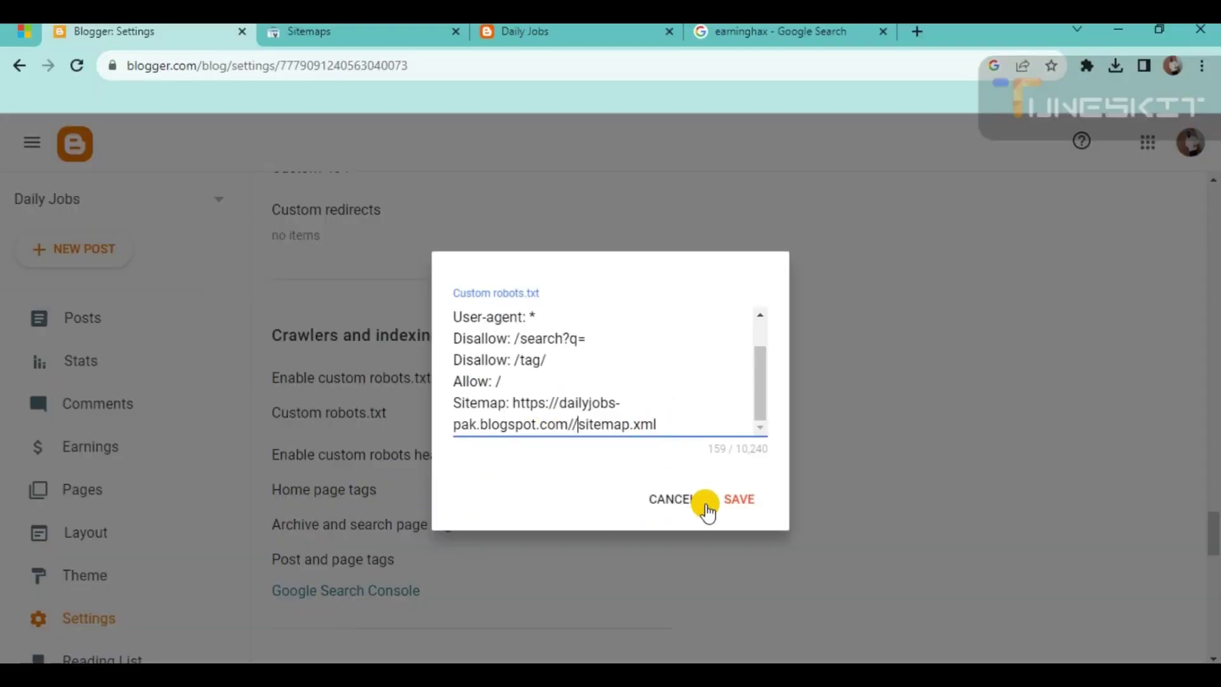
left_click(741, 503)
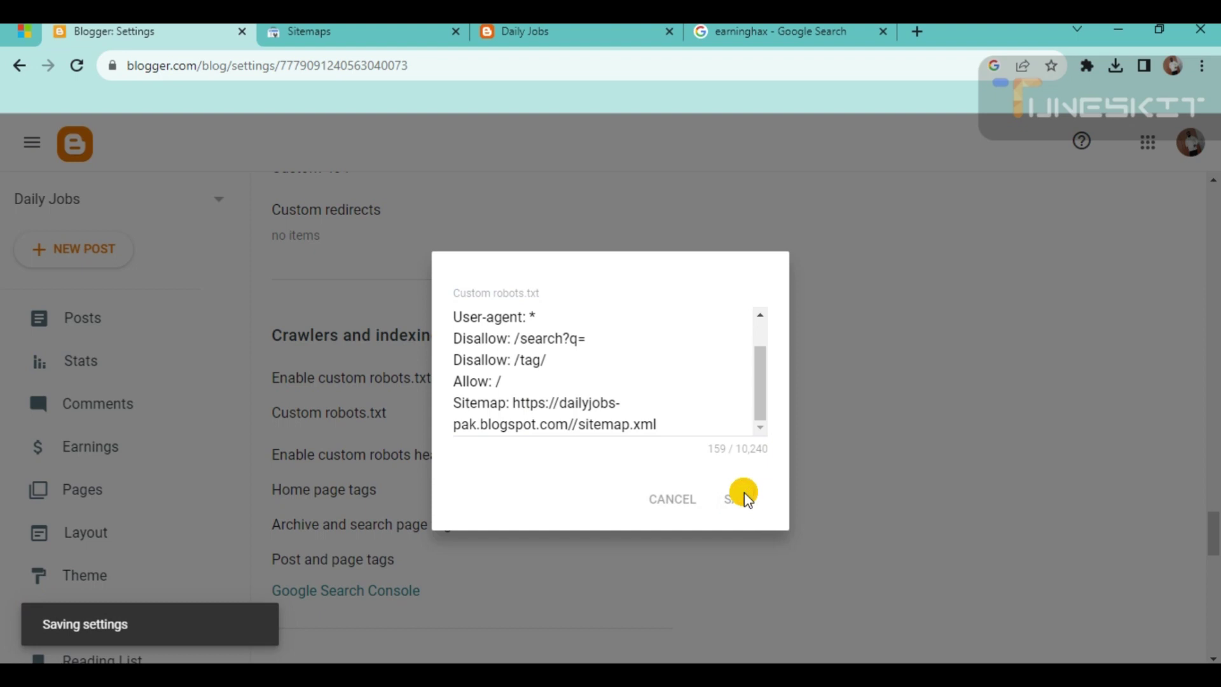
Step: Enable the all and noodp robot tags for the home page and save them
scroll(376, 363, "down", 2)
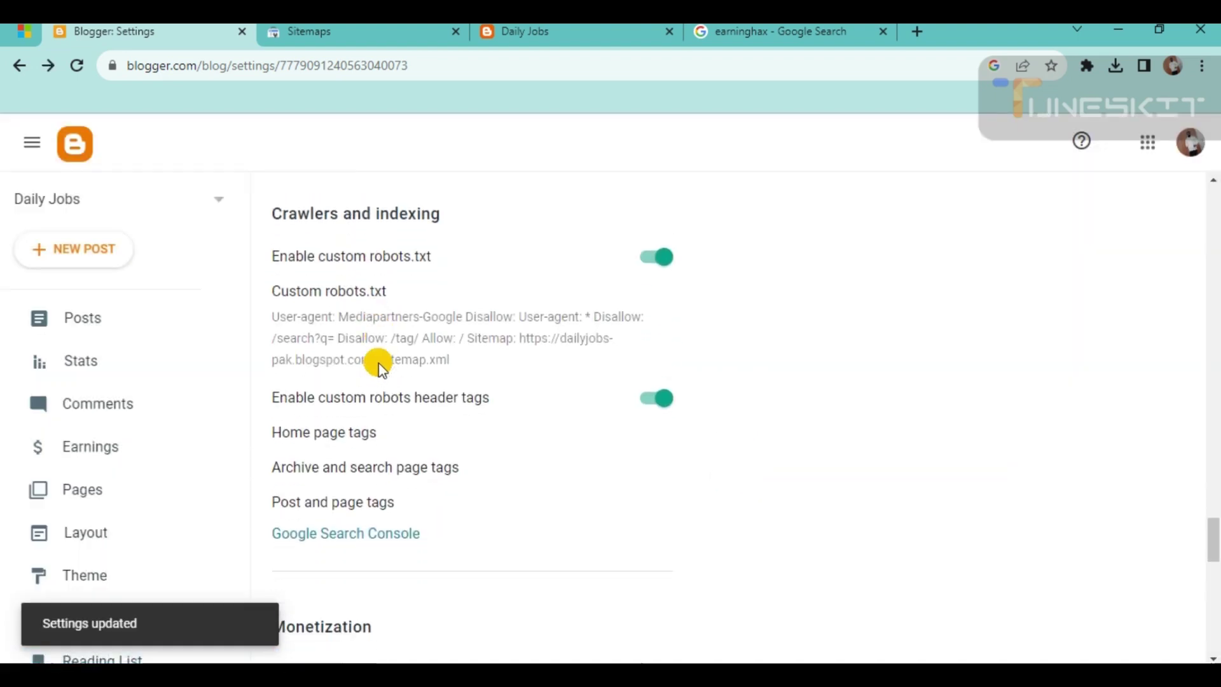
scroll(380, 368, "down", 1)
left_click(332, 377)
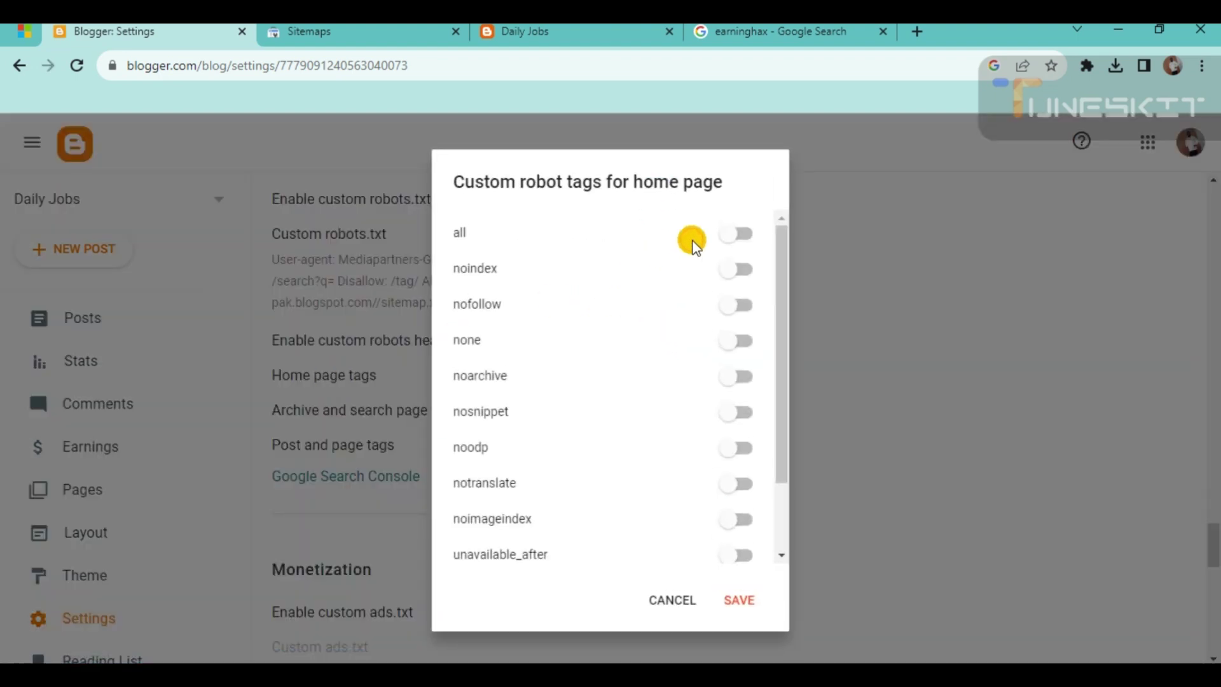
left_click(740, 235)
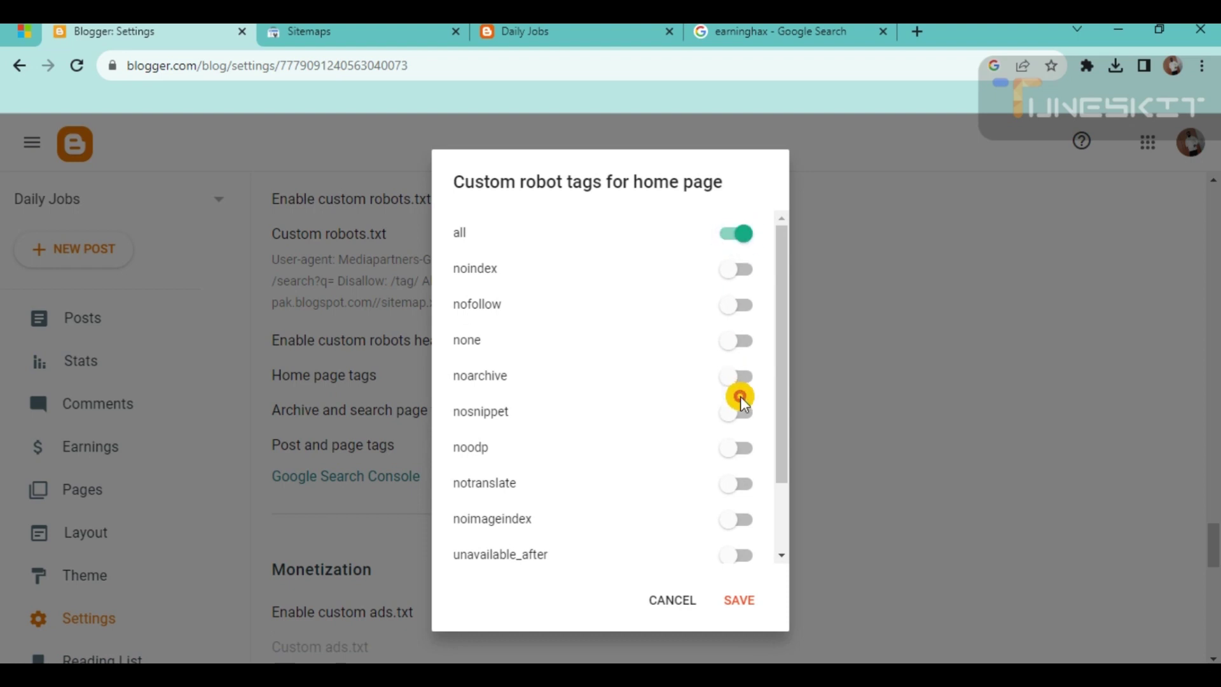
left_click(744, 448)
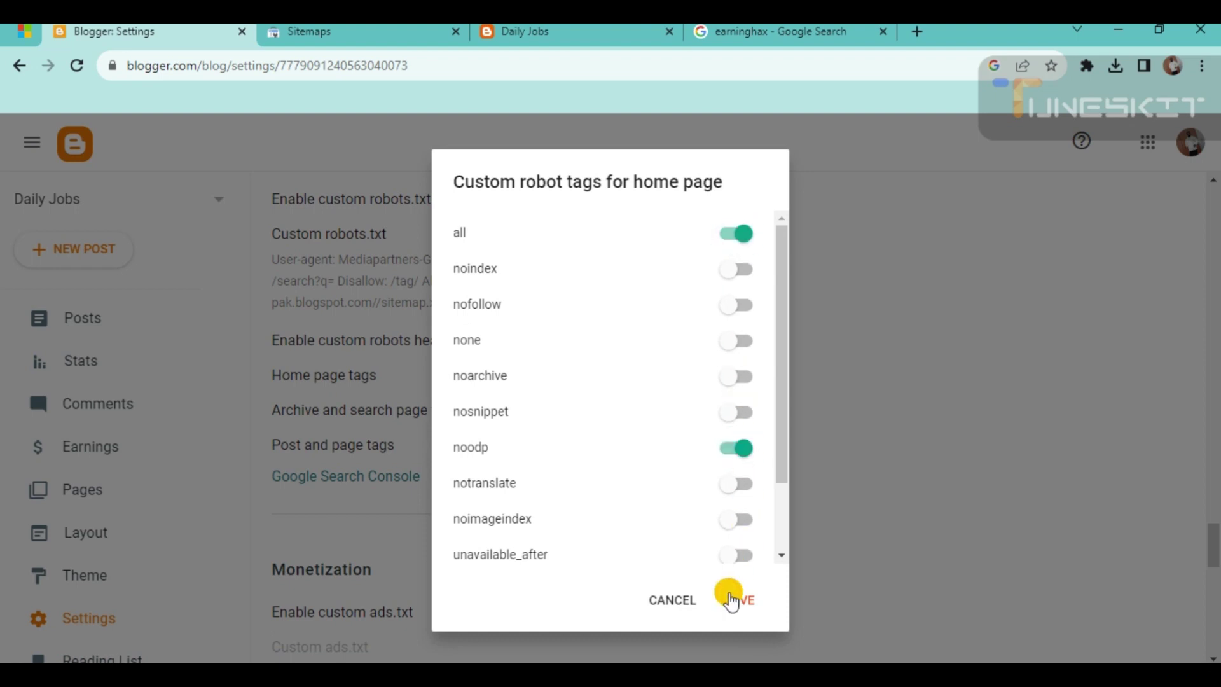
left_click(738, 600)
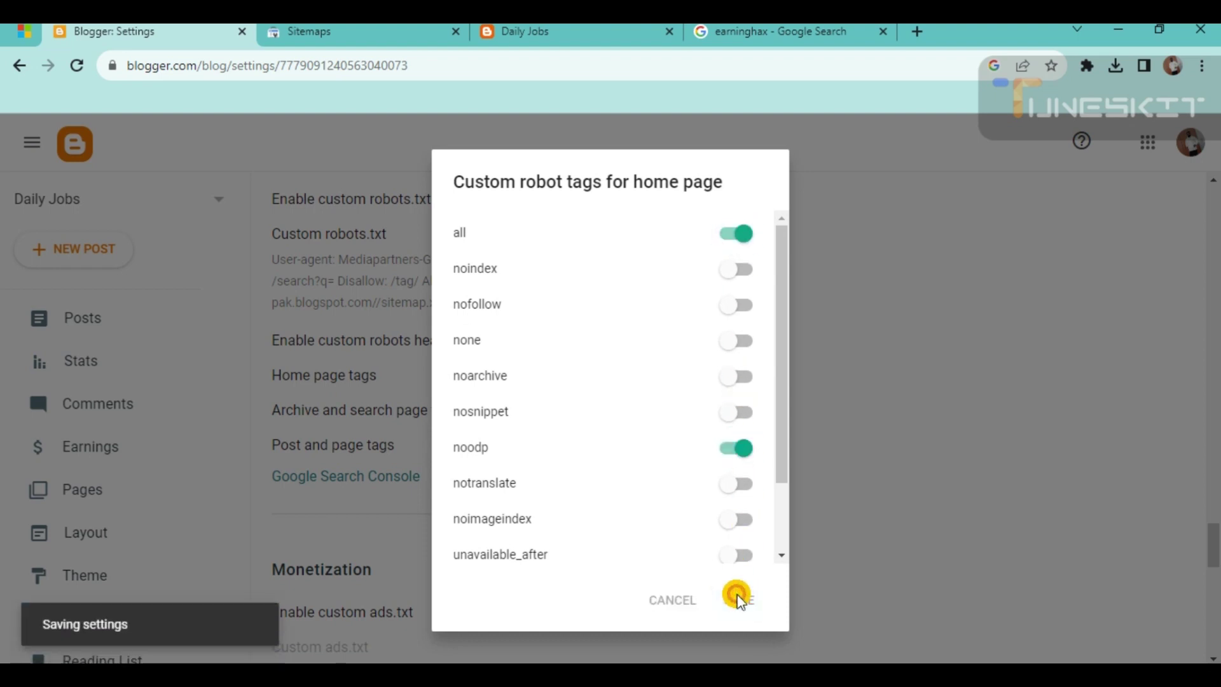
Step: Enable the noindex and noodp robot tags for archive and search pages and save them
scroll(590, 474, "down", 1)
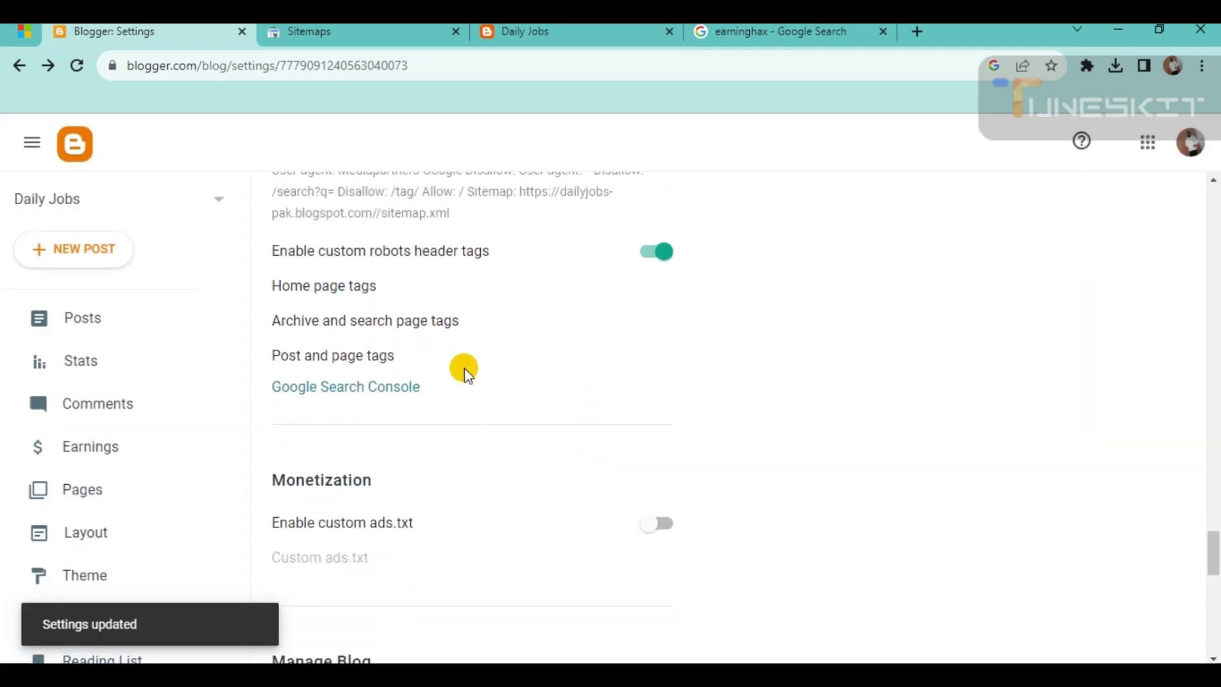
left_click(327, 321)
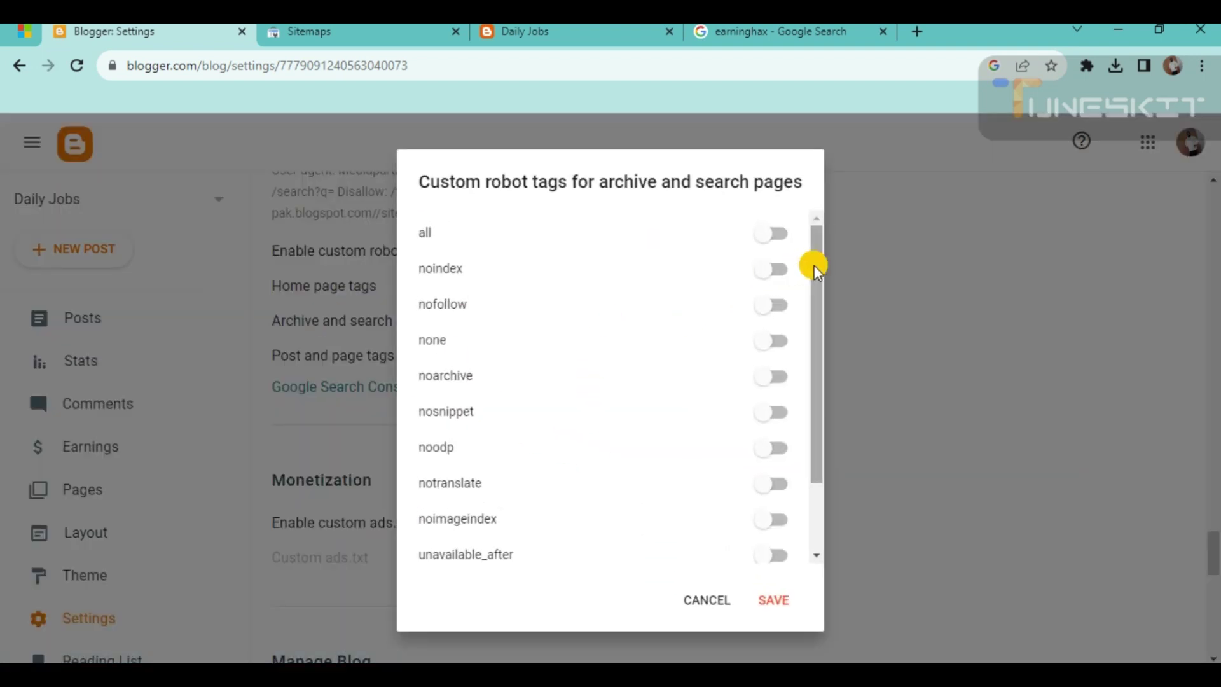
left_click(777, 267)
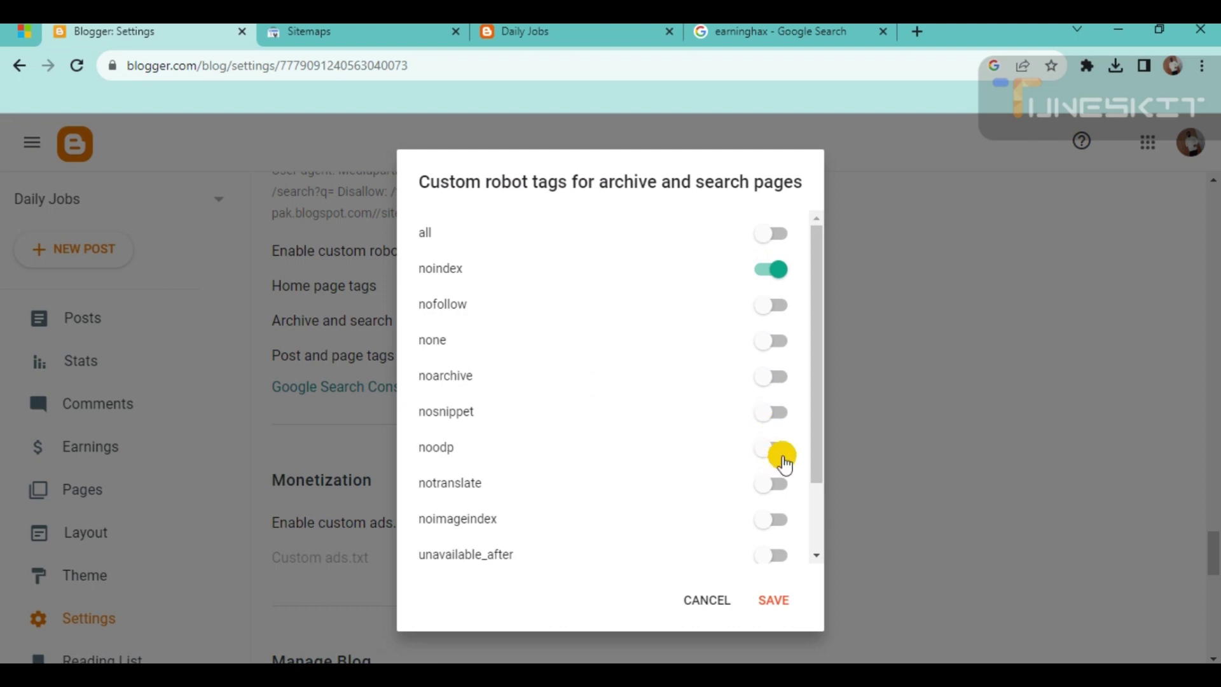
left_click(778, 450)
left_click(771, 600)
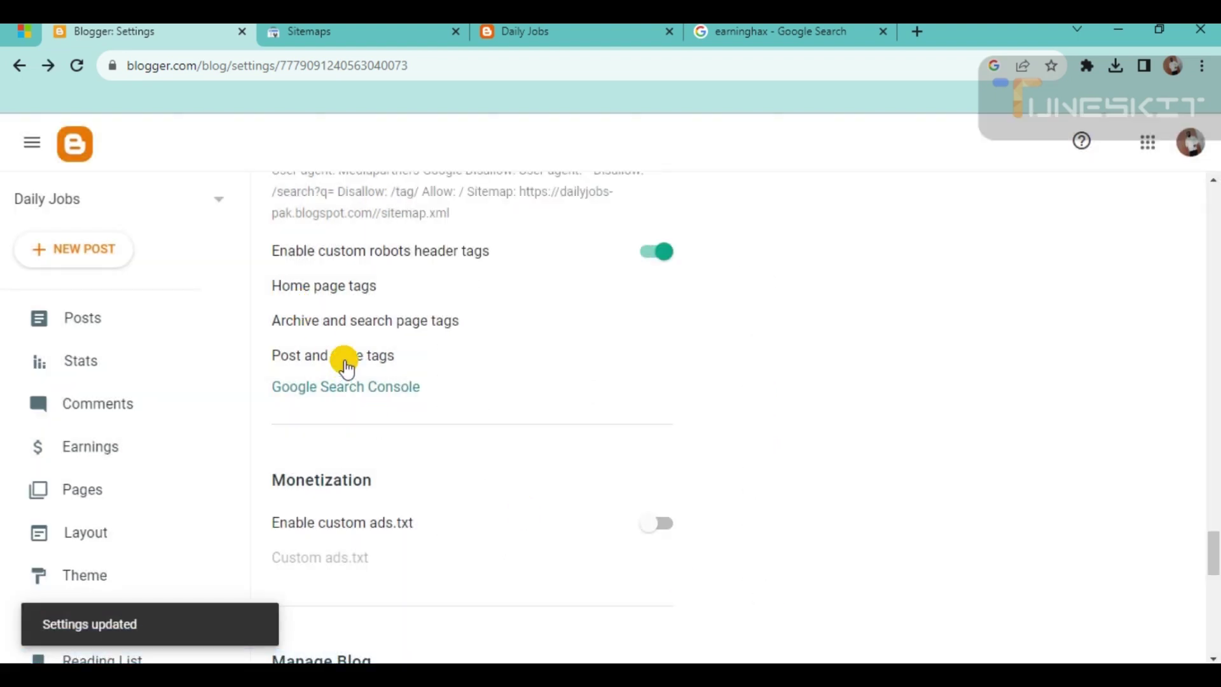
Step: Enable the all and noodp robot tags for posts and pages and save them
left_click(344, 360)
left_click(744, 234)
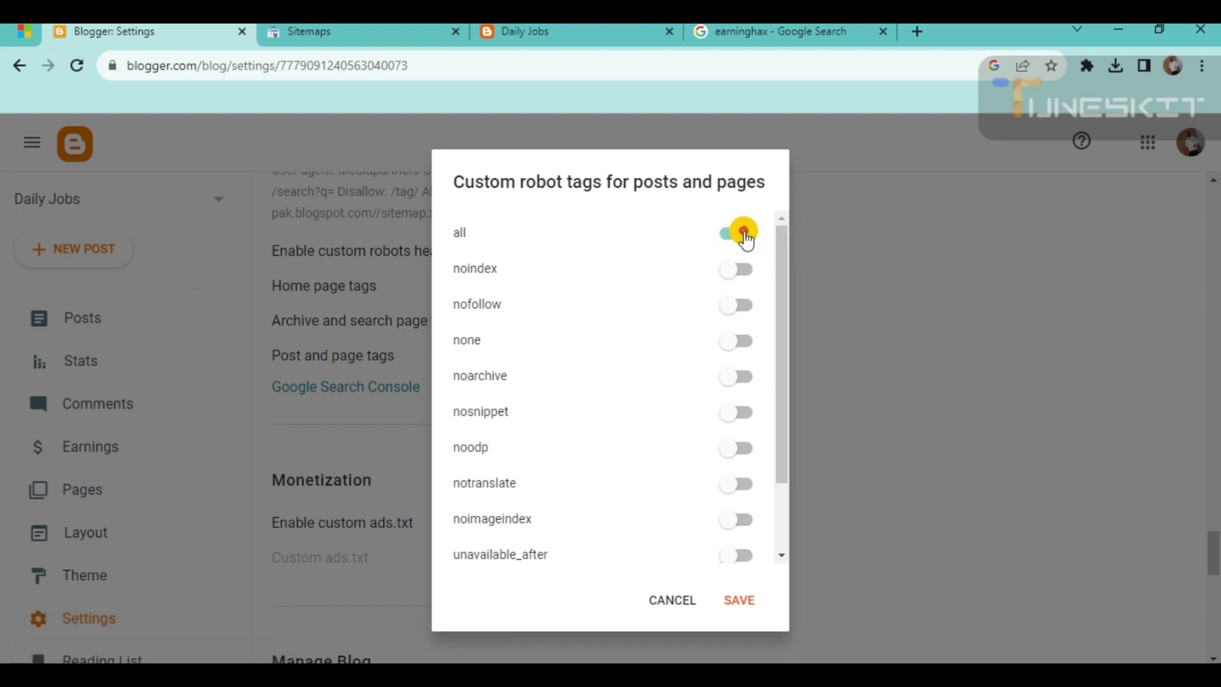
left_click(728, 450)
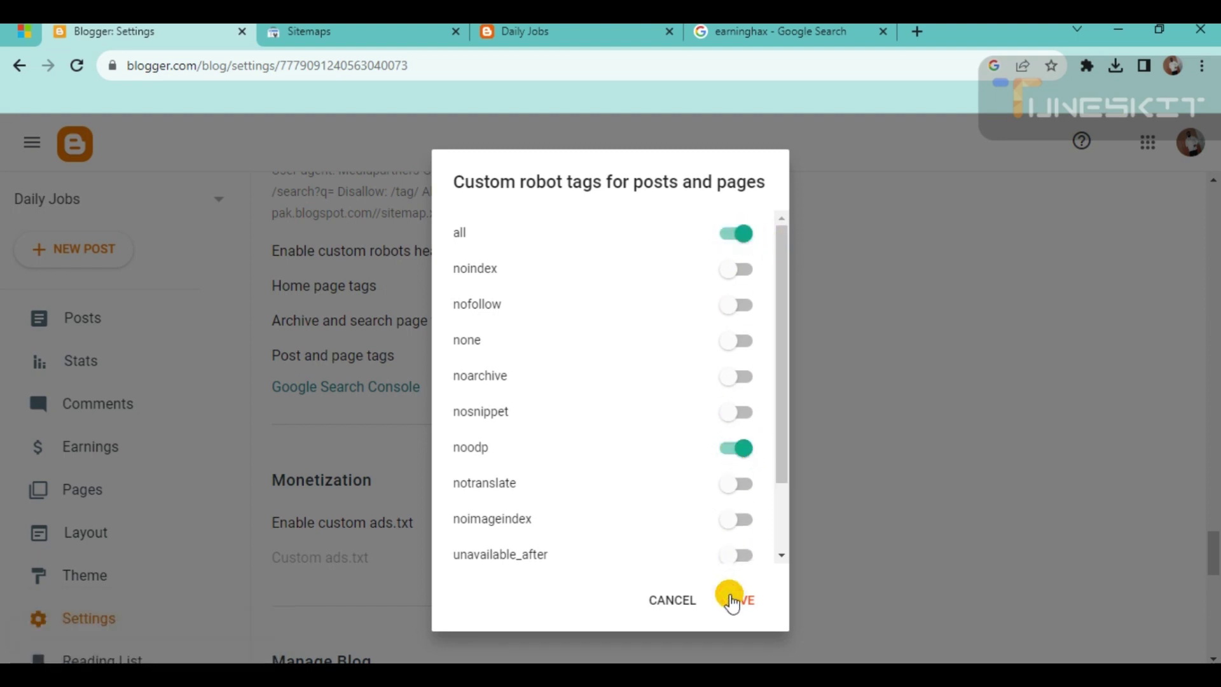
left_click(730, 597)
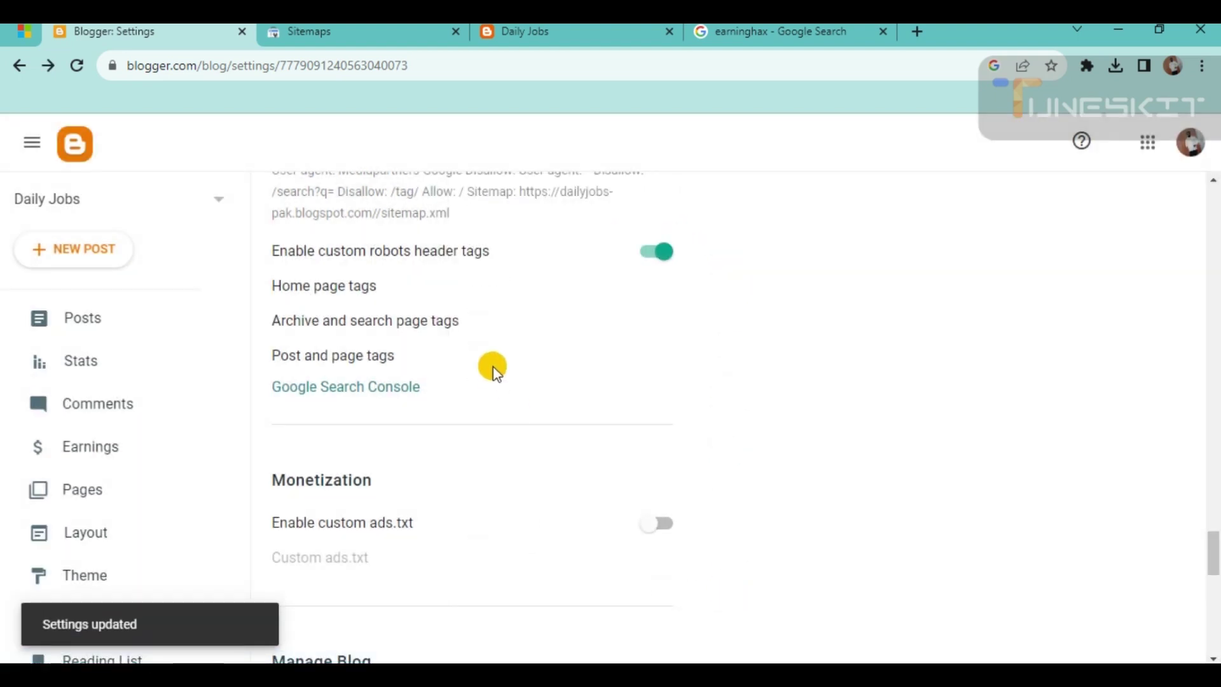
Step: Review the remaining monetization, blog management, site feed and general settings, and reload the settings page
scroll(491, 362, "down", 1)
scroll(491, 350, "down", 7)
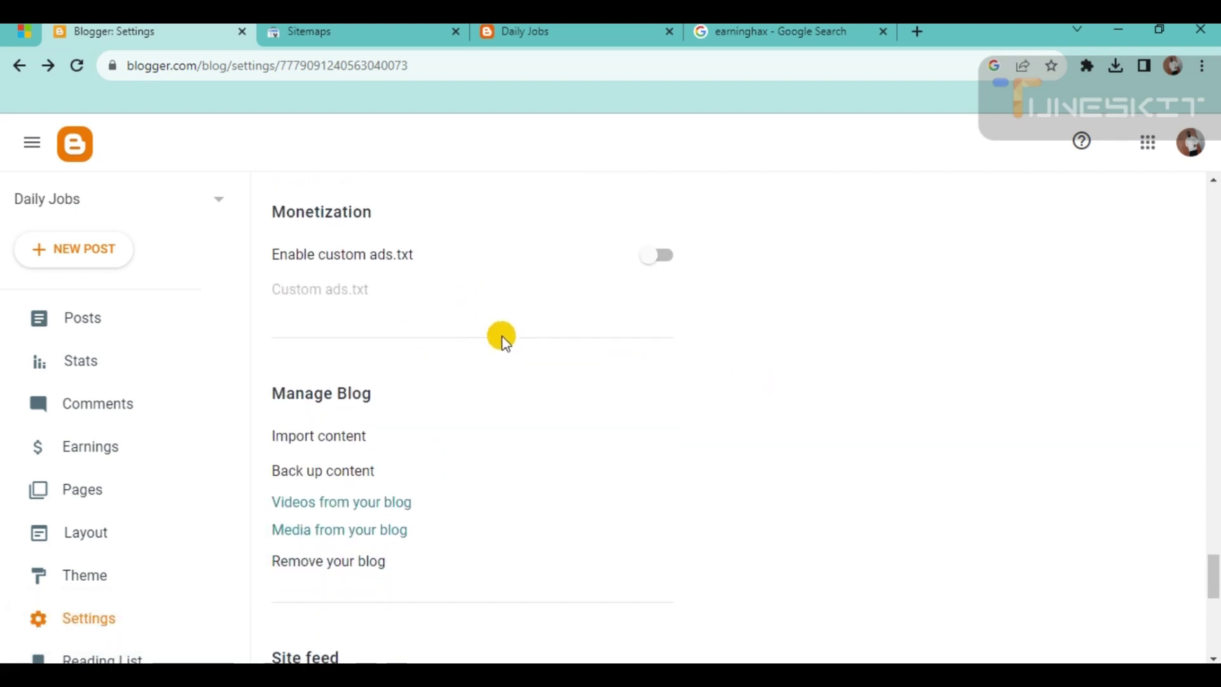
scroll(430, 380, "down", 4)
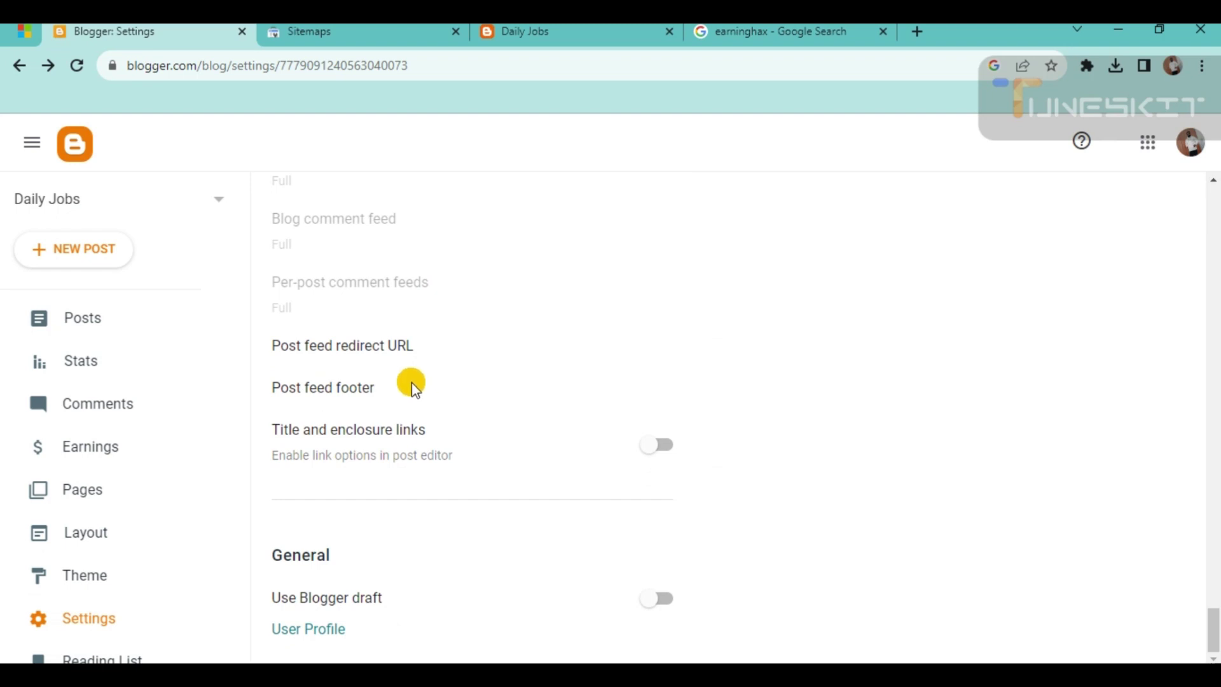
scroll(411, 383, "up", 20)
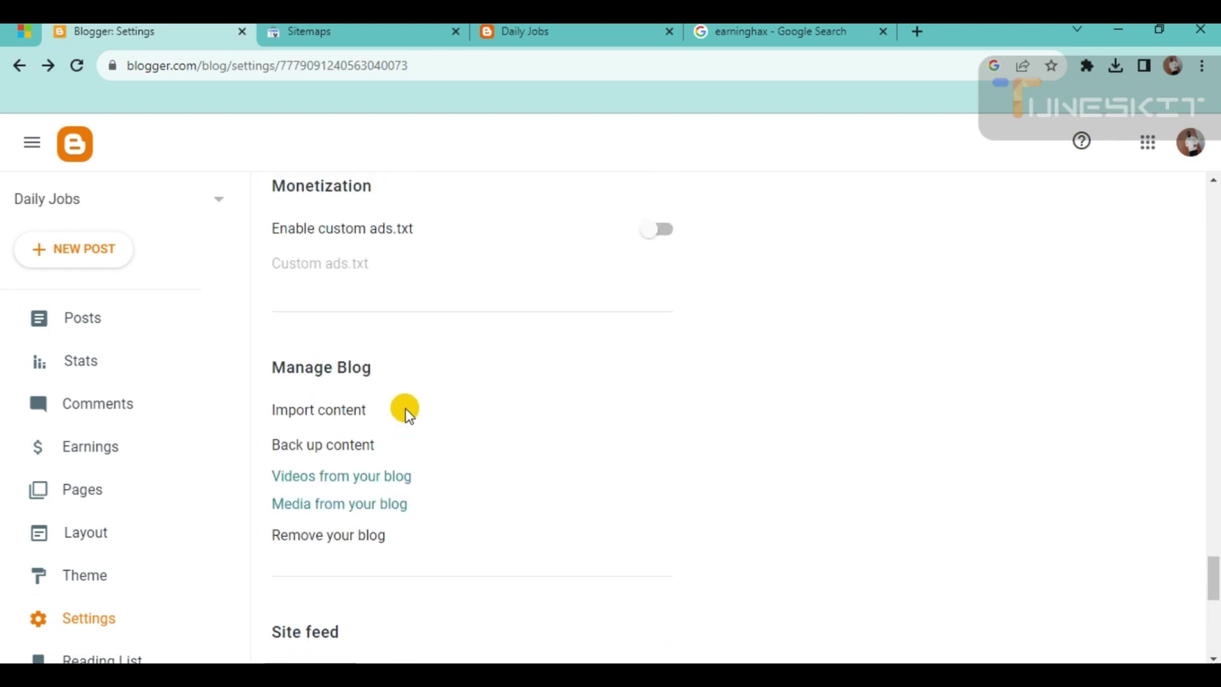
left_click(83, 65)
Step: Switch to Search Console's Sitemaps page, reload it, and submit sitemap.xml again for the Daily Jobs site
left_click(401, 29)
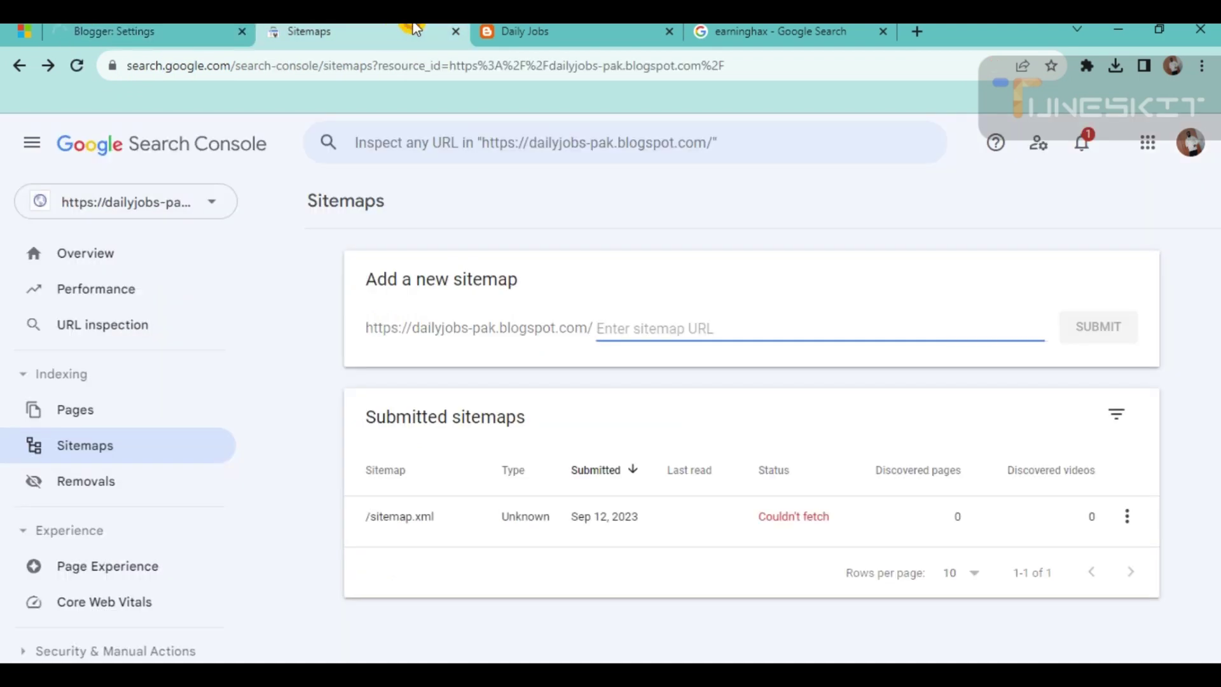
left_click(77, 65)
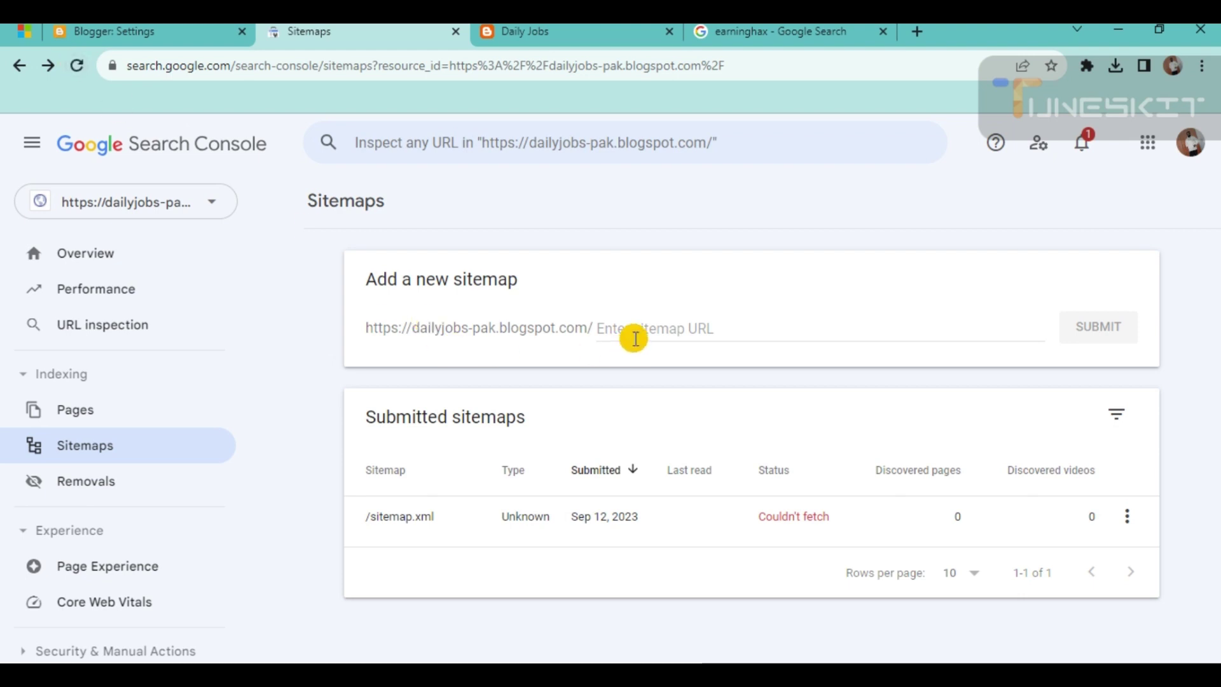
left_click(634, 338)
type("sitemap.xml")
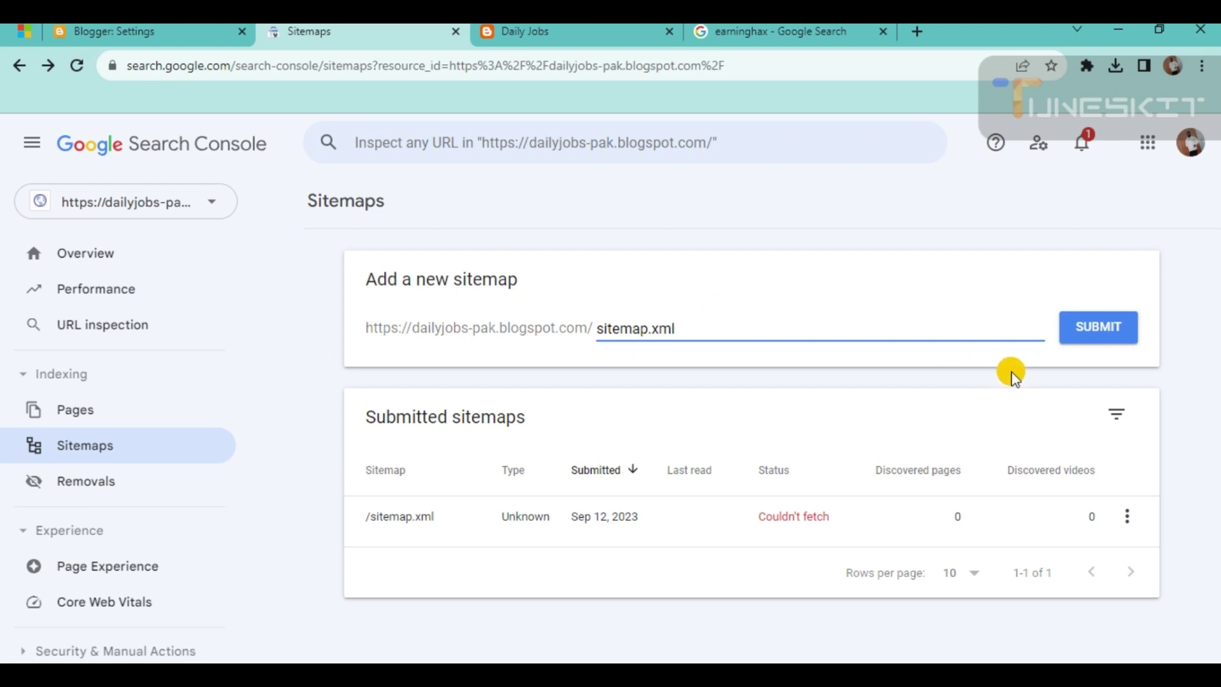
left_click(1090, 323)
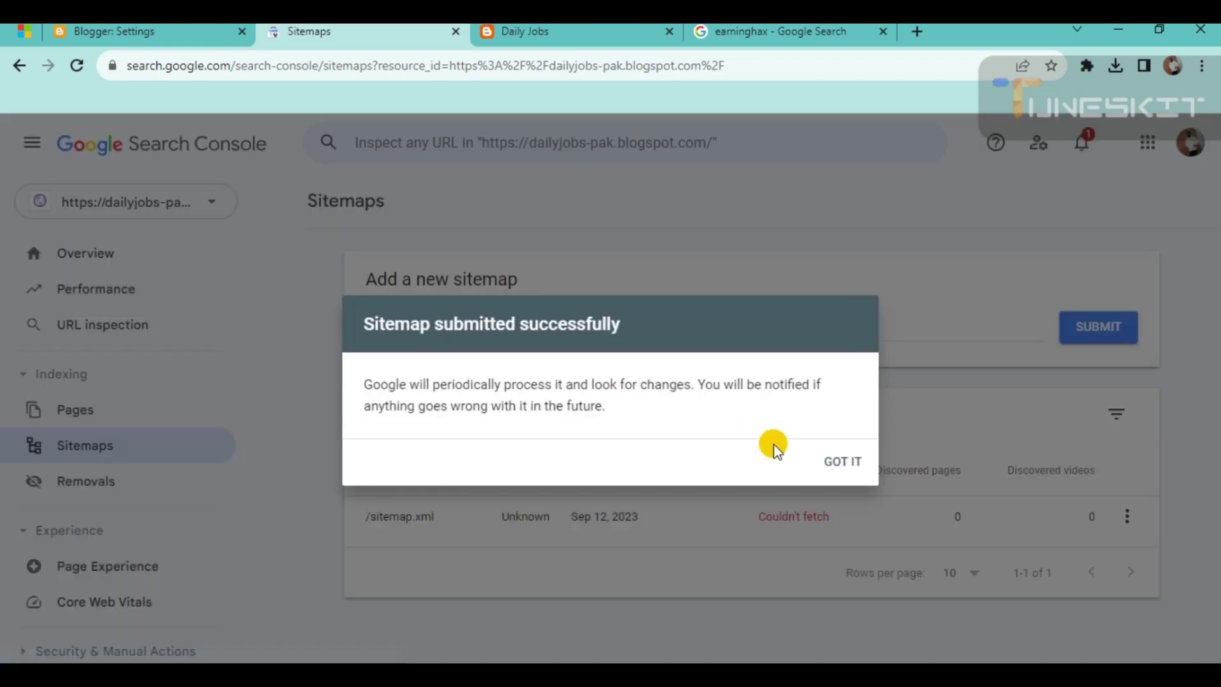
left_click(831, 456)
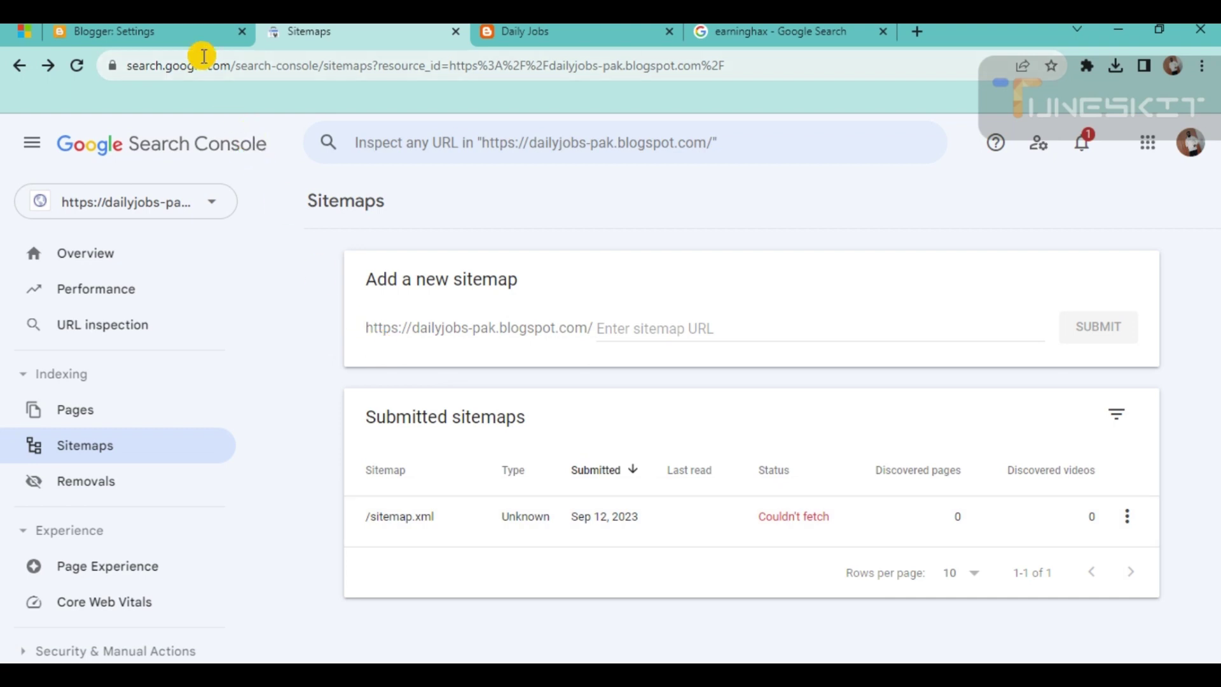
left_click(173, 27)
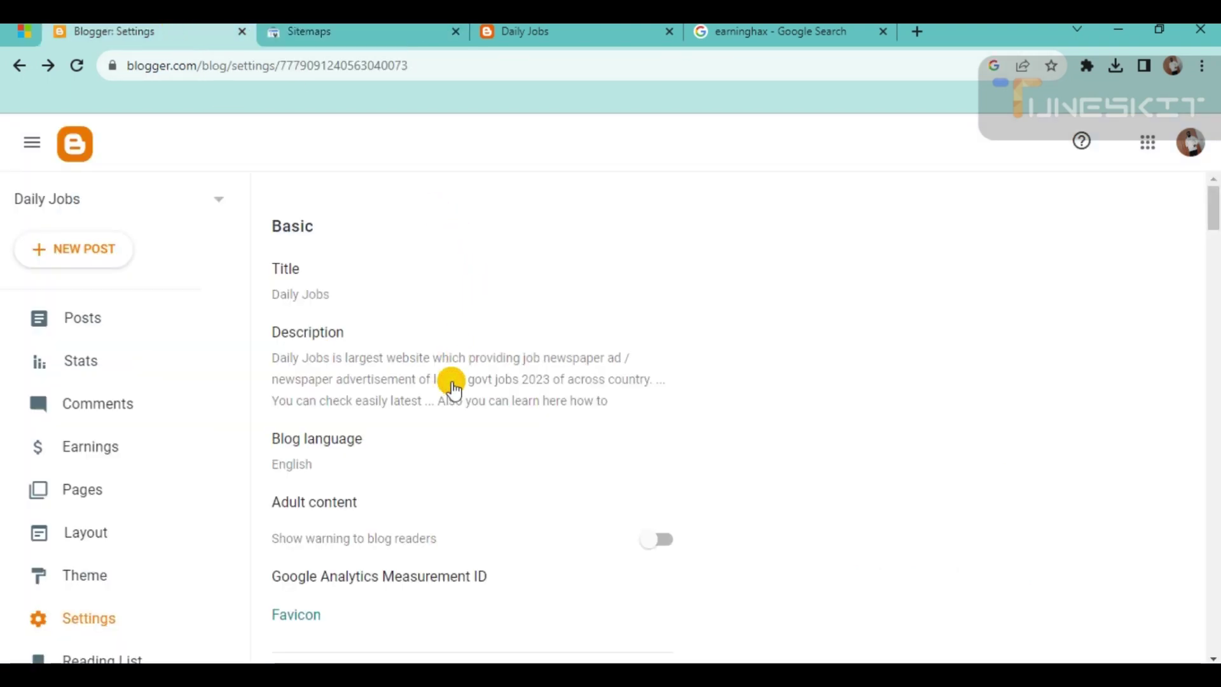
scroll(451, 385, "down", 6)
scroll(452, 387, "up", 6)
left_click(290, 32)
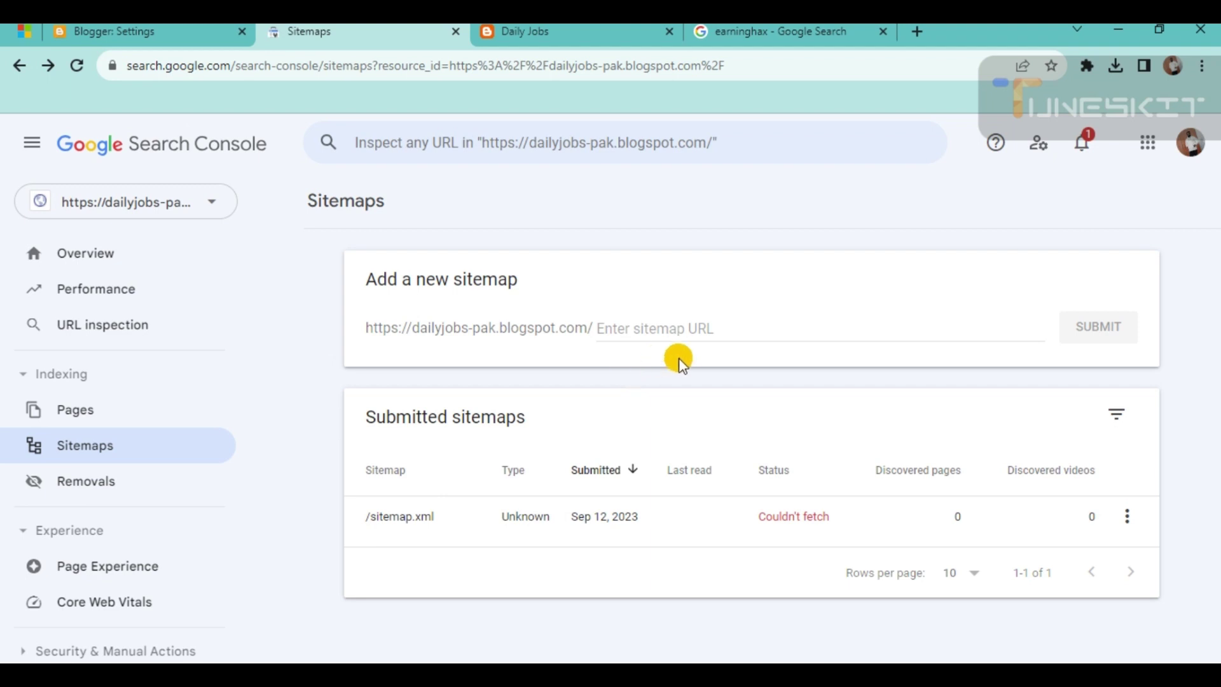
Step: Copy the link address of the published "Position Vacant At Agriculture Department" post from Blogger's post list and return to Search Console
left_click(130, 31)
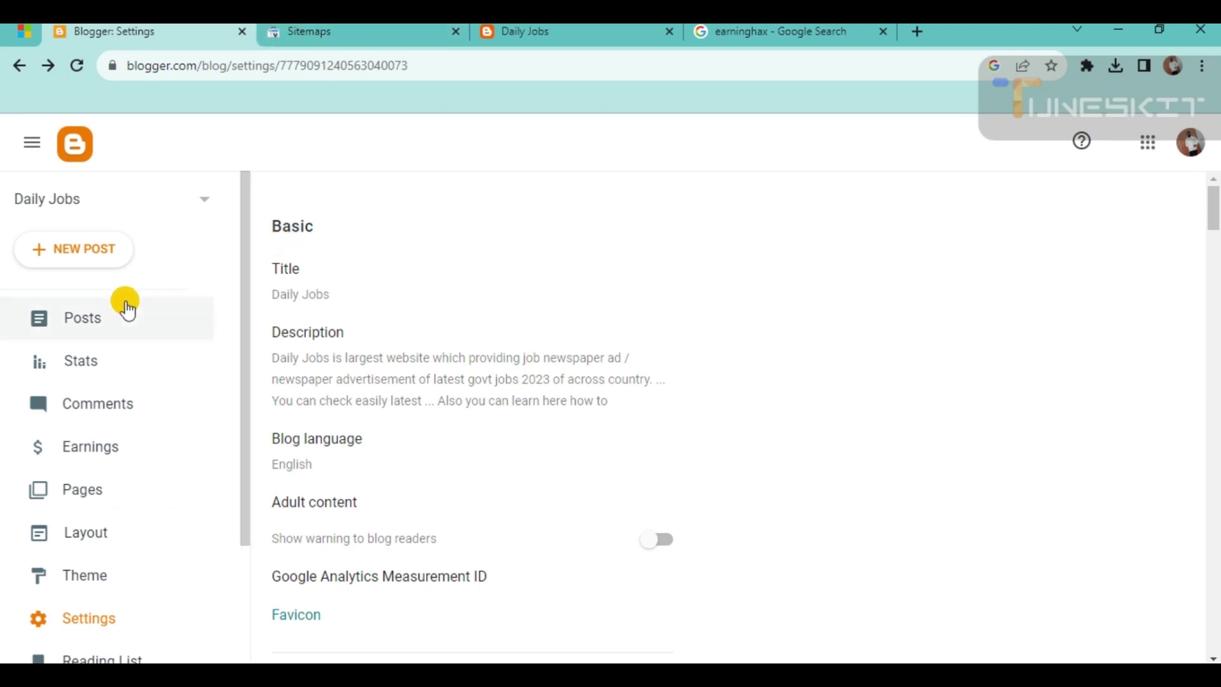
left_click(93, 316)
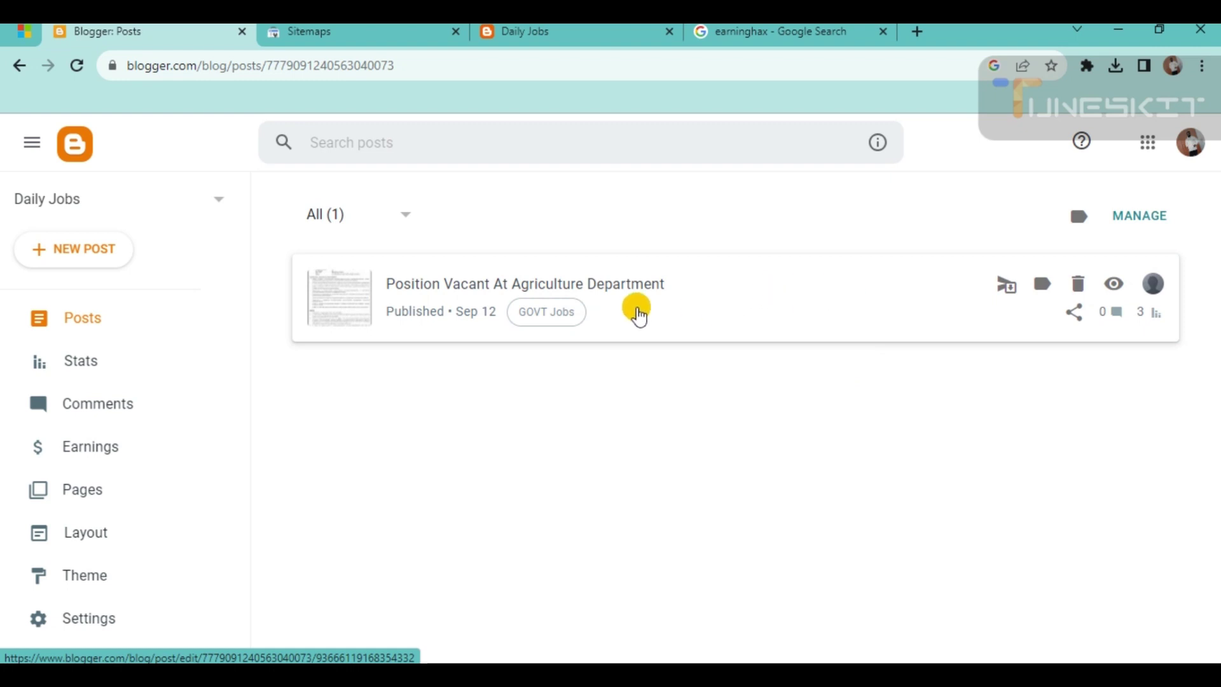
right_click(1110, 290)
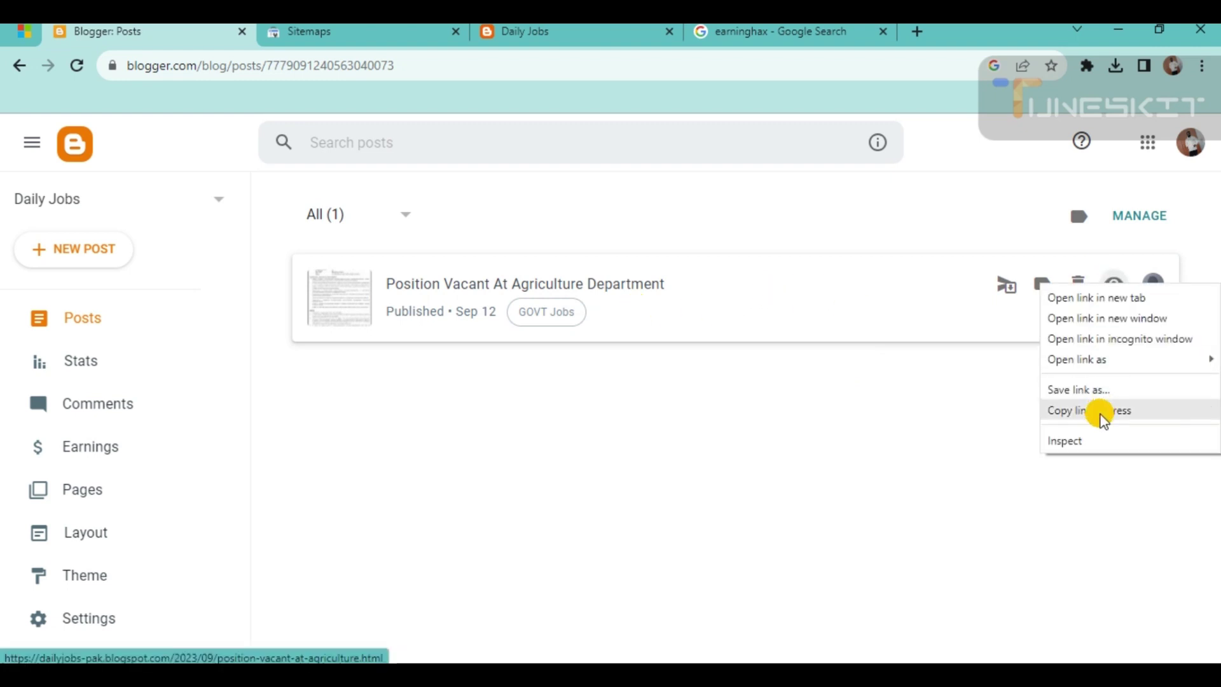
left_click(1083, 417)
left_click(311, 31)
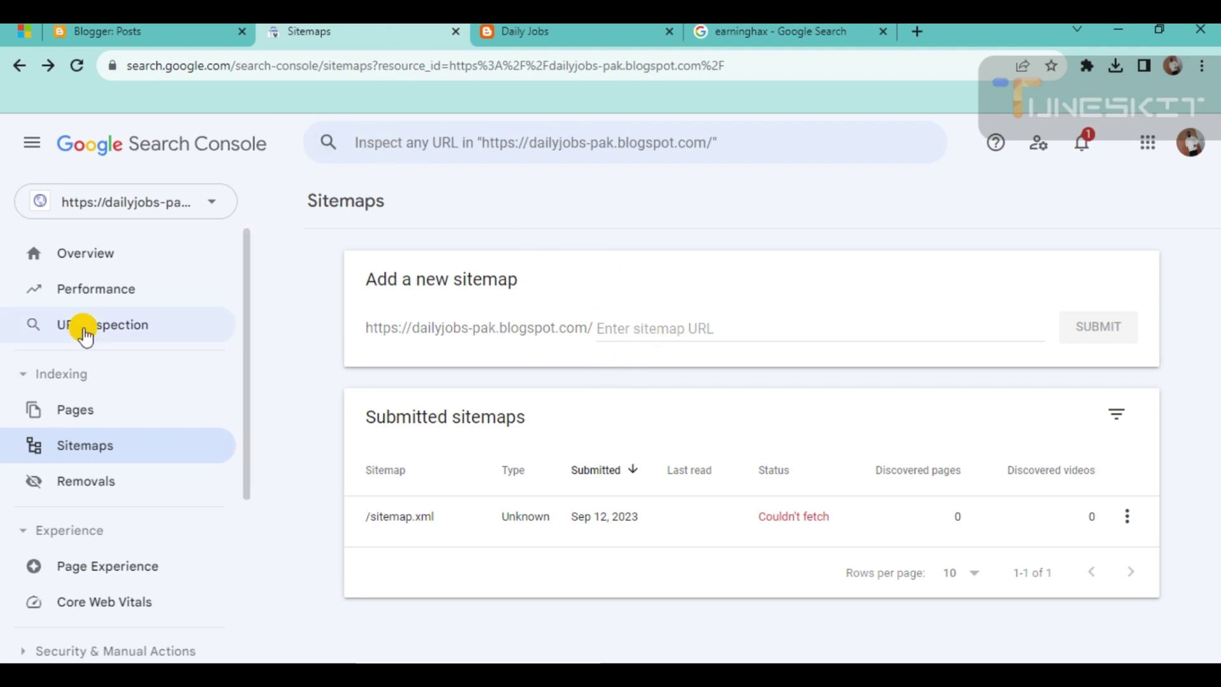
Step: Inspect the copied URL of the "Position Vacant At Agriculture Department" post in Search Console and dismiss the URL inspection tip
left_click(83, 325)
key("ctrl+v")
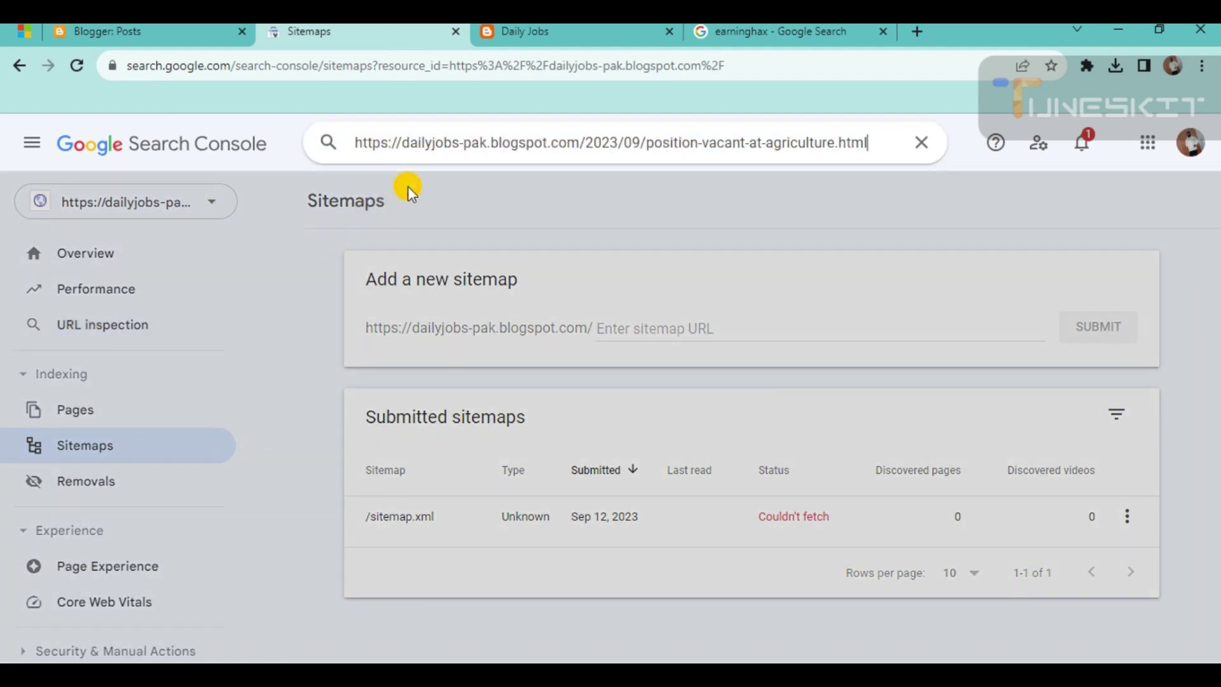
key("Return")
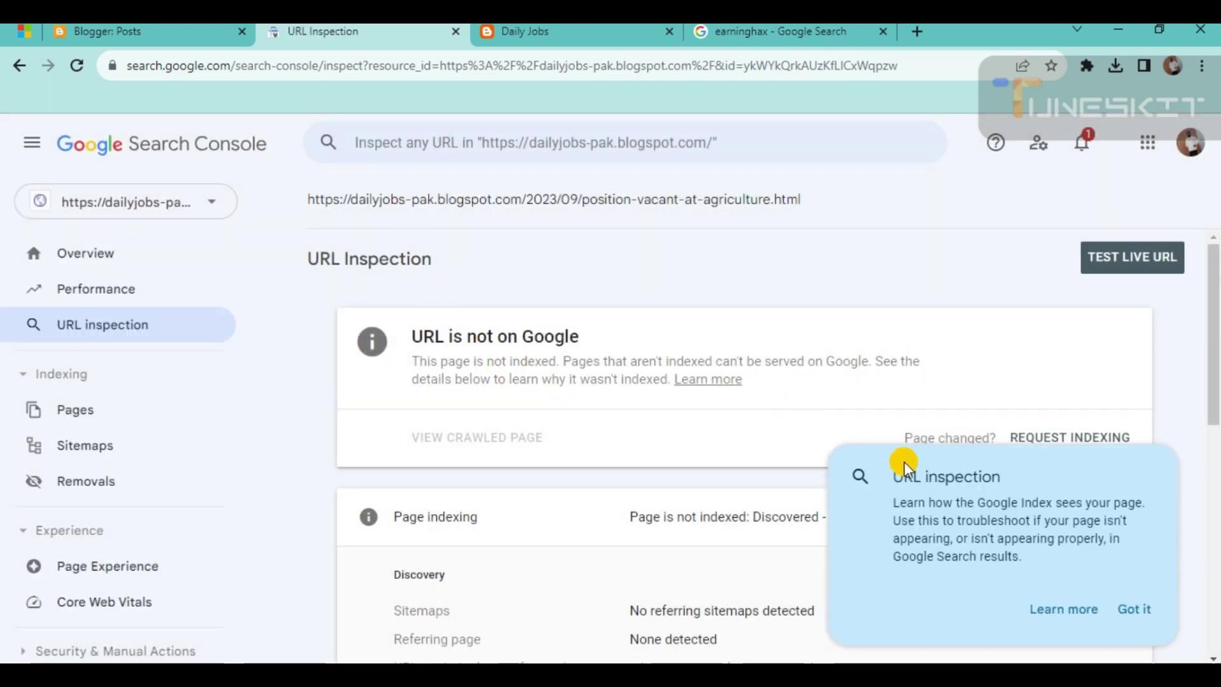
left_click(1134, 609)
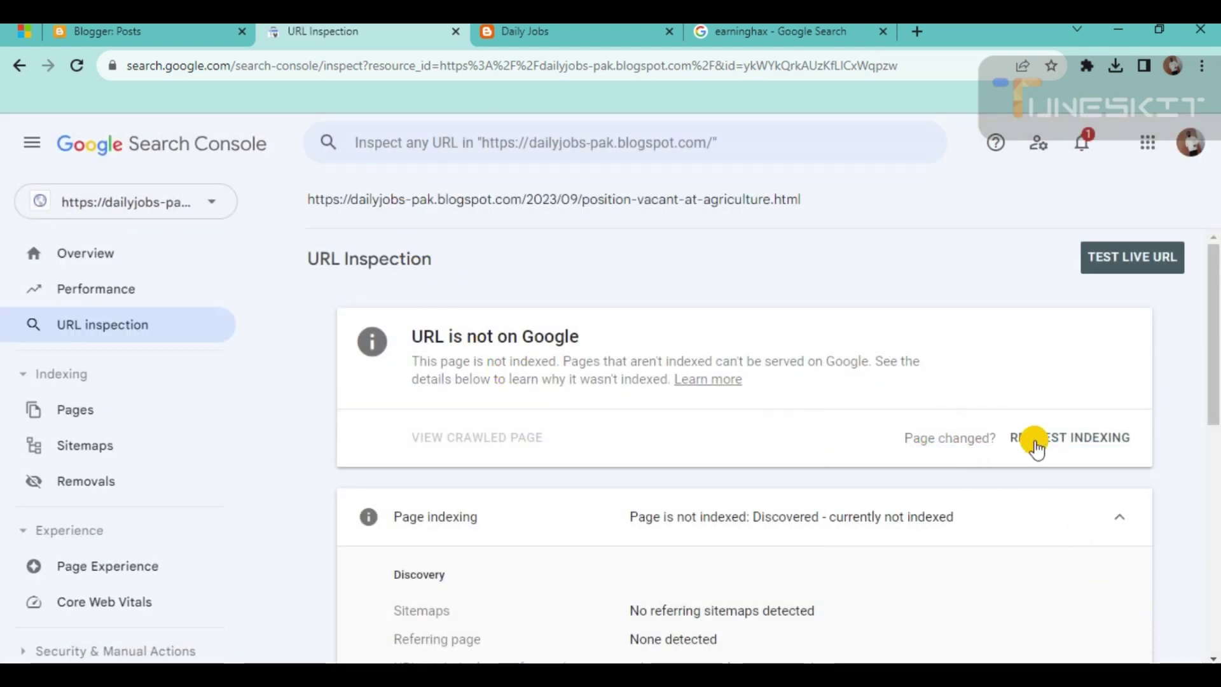
Step: Request indexing for the inspected post URL, close the confirmation, and start a live URL test
left_click(1071, 437)
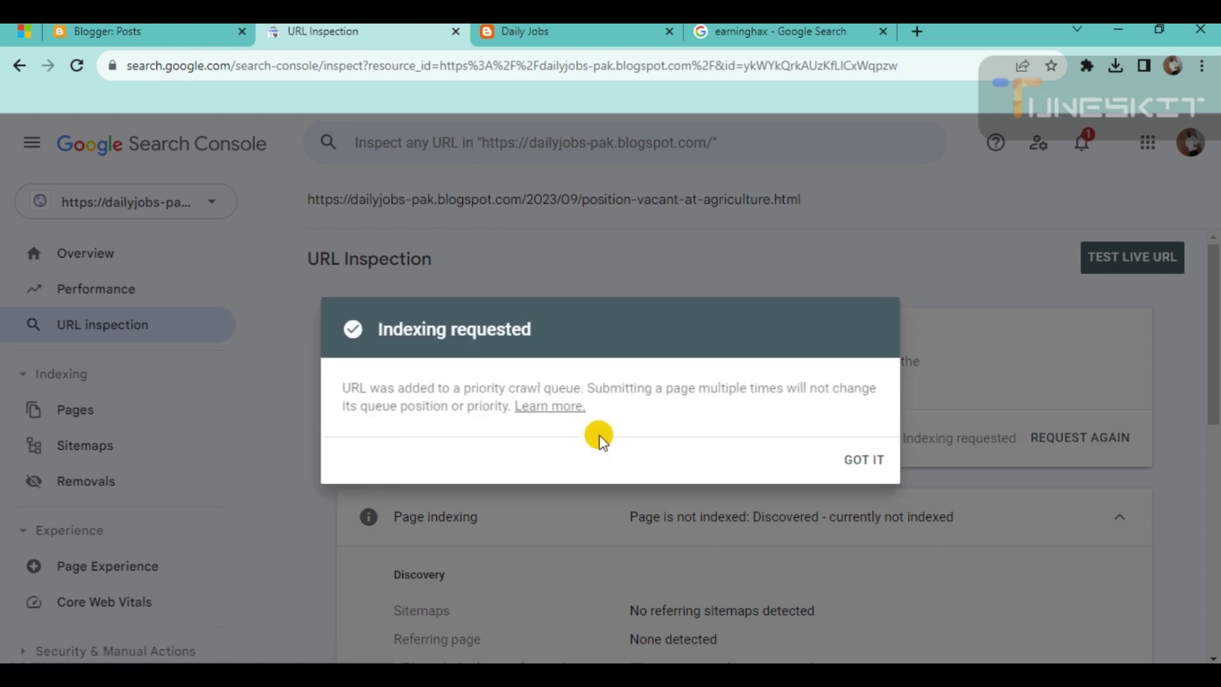
left_click(862, 461)
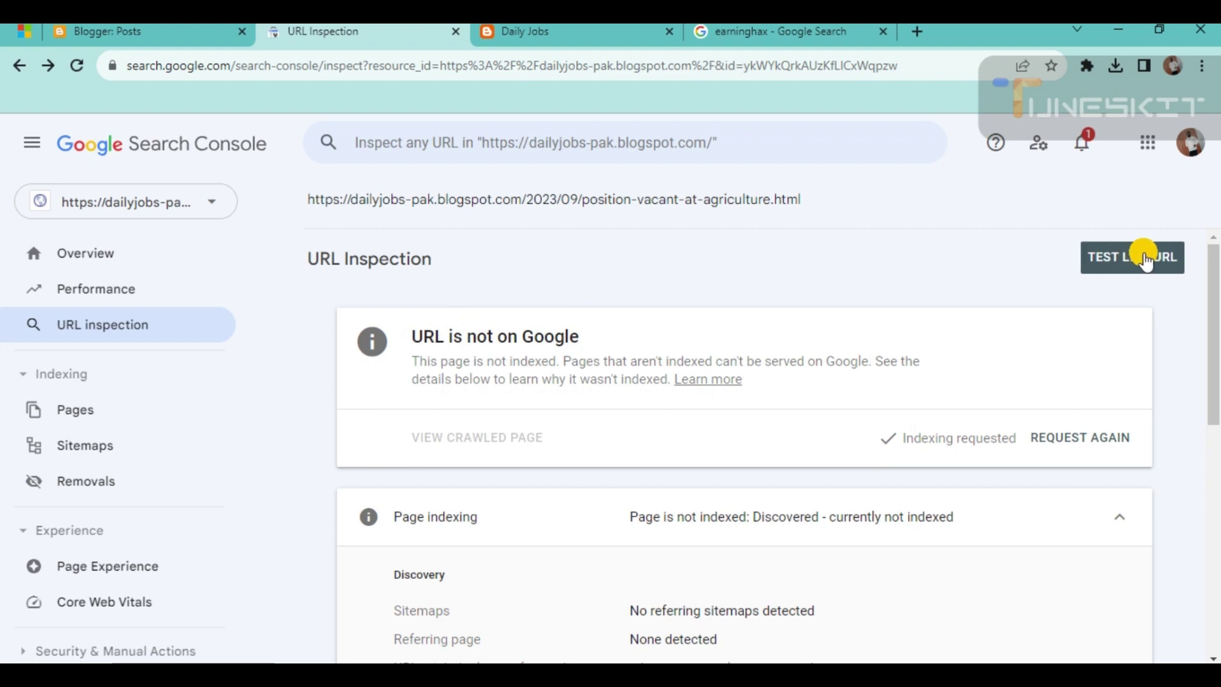
left_click(1145, 260)
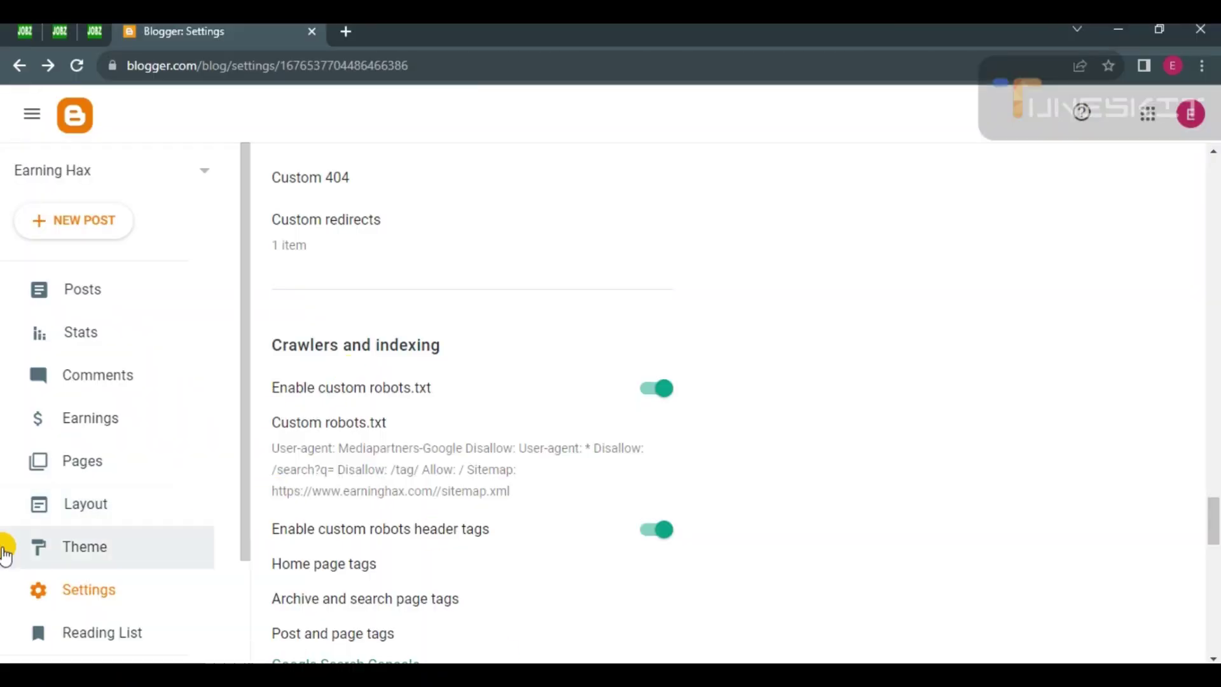
Step: Switch to the Earning Hax blog's Blogger settings, look through the lower sections, and open Google Search Console from Crawlers and indexing
scroll(125, 540, "down", 2)
scroll(429, 496, "down", 4)
scroll(392, 469, "down", 12)
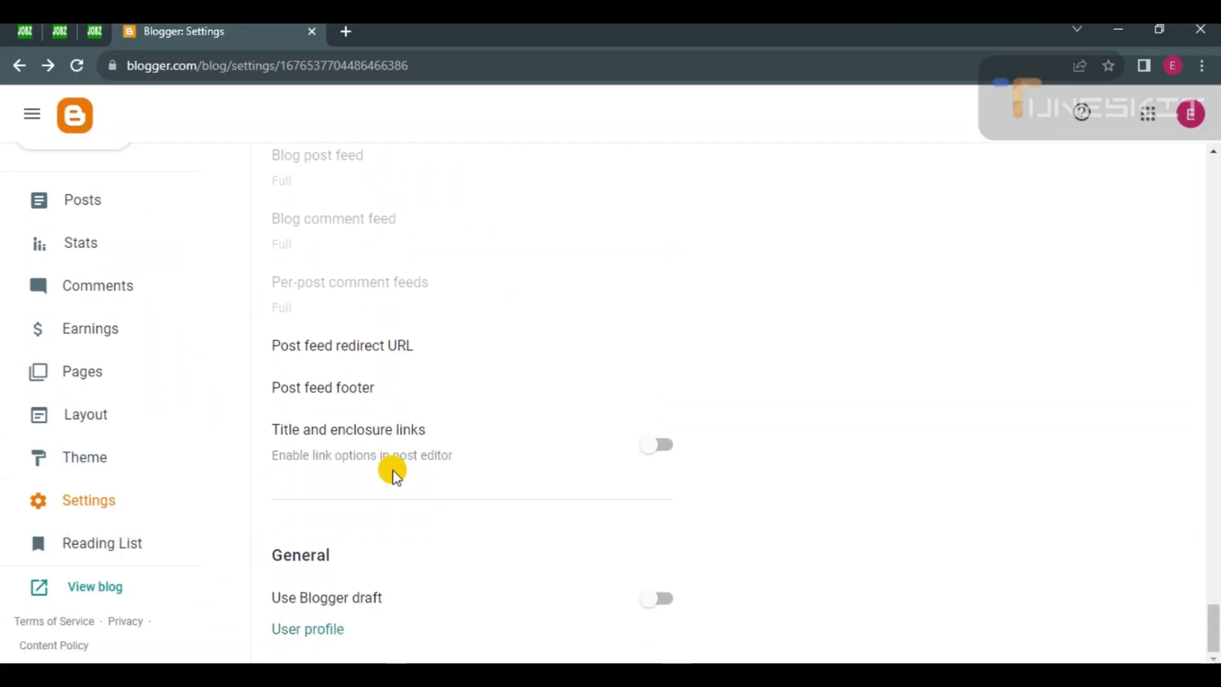
scroll(360, 491, "up", 4)
scroll(360, 491, "up", 10)
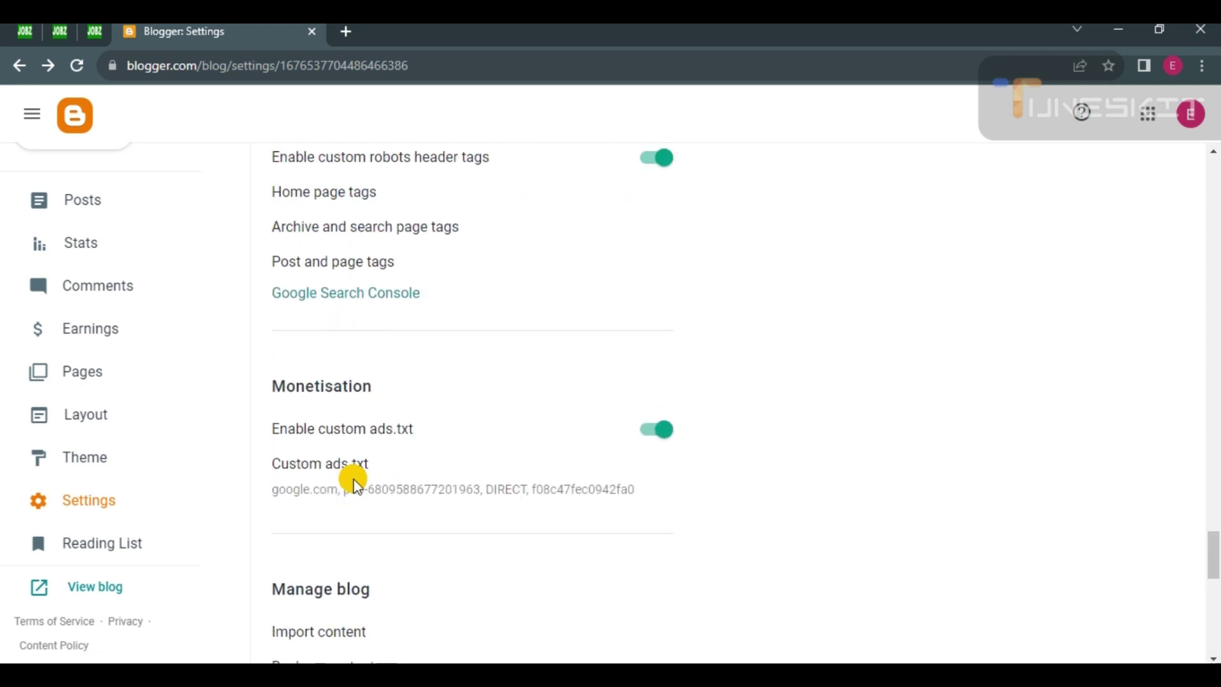
left_click(320, 472)
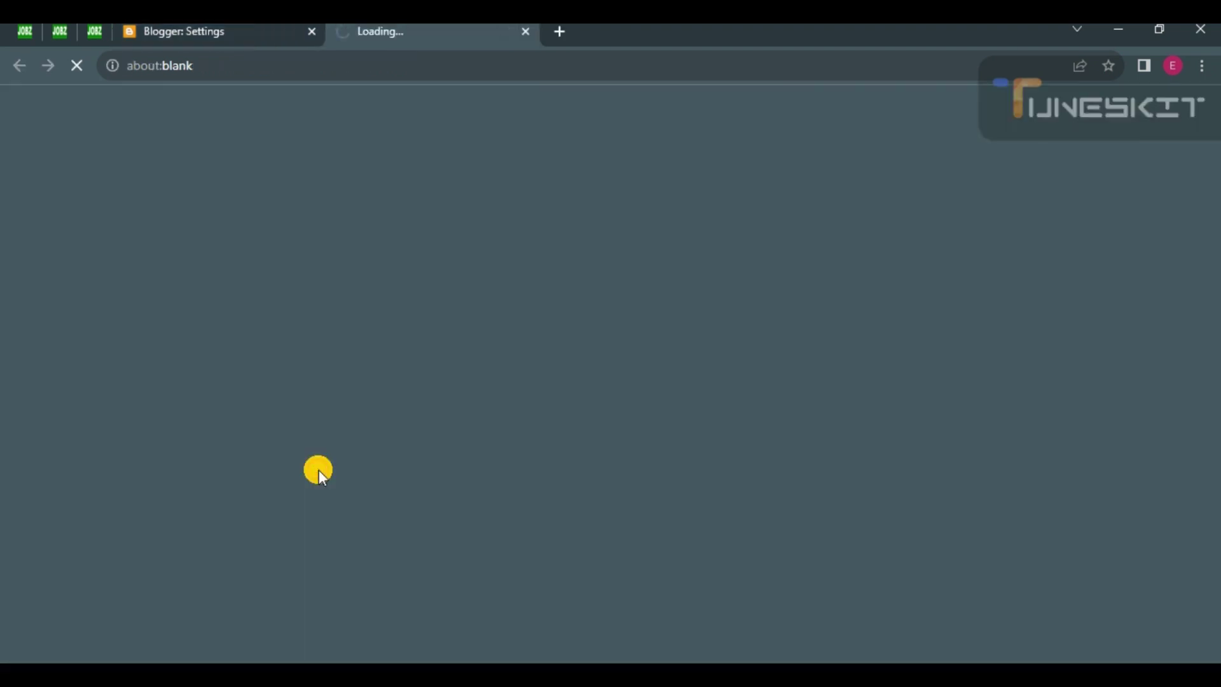
Step: Return to the Earning Hax settings, view the live blog, and check its full web address
left_click(248, 27)
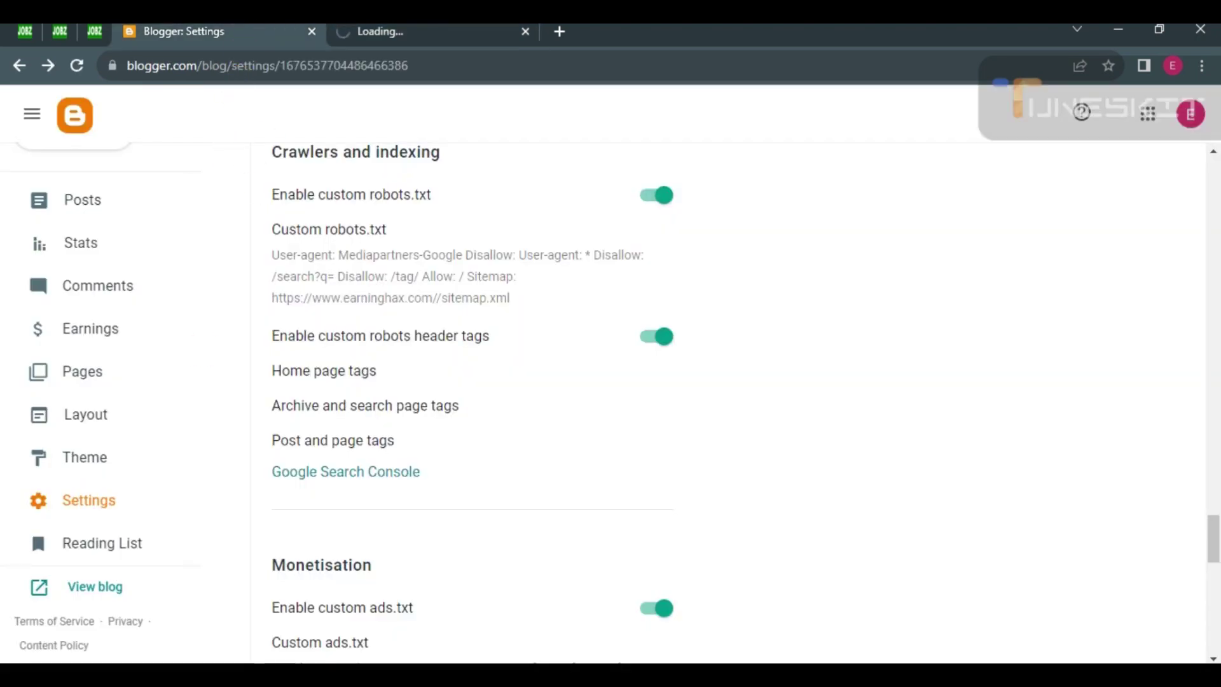
left_click(78, 586)
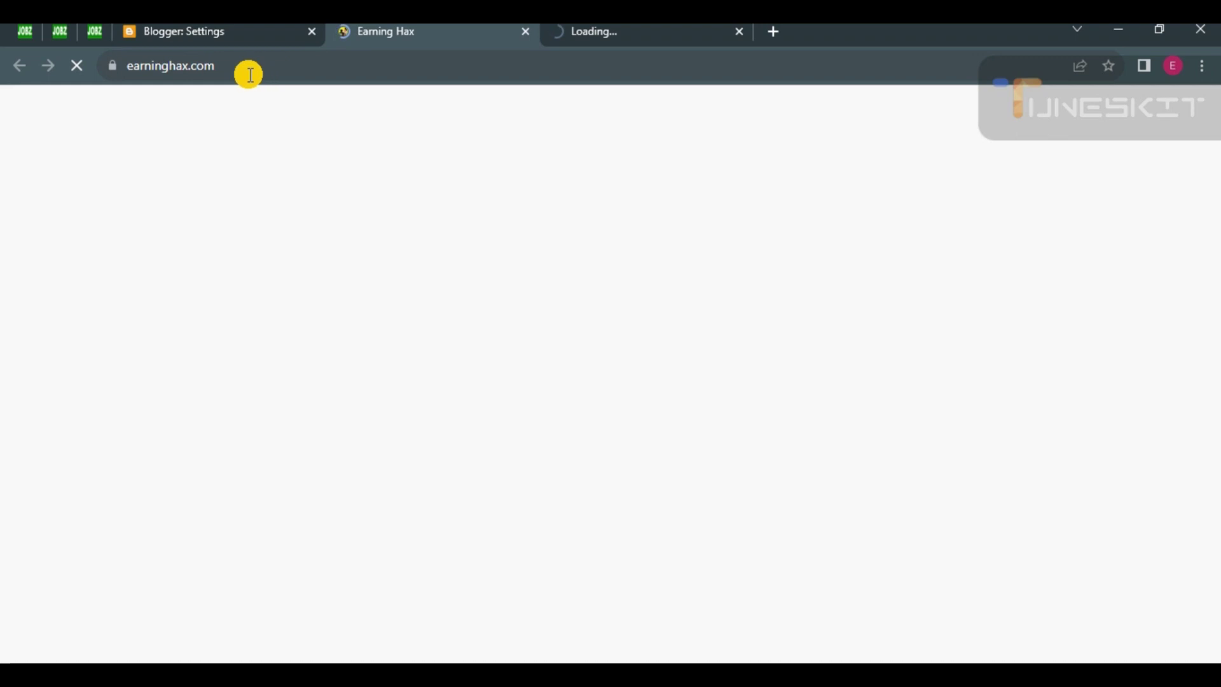
left_click(210, 66)
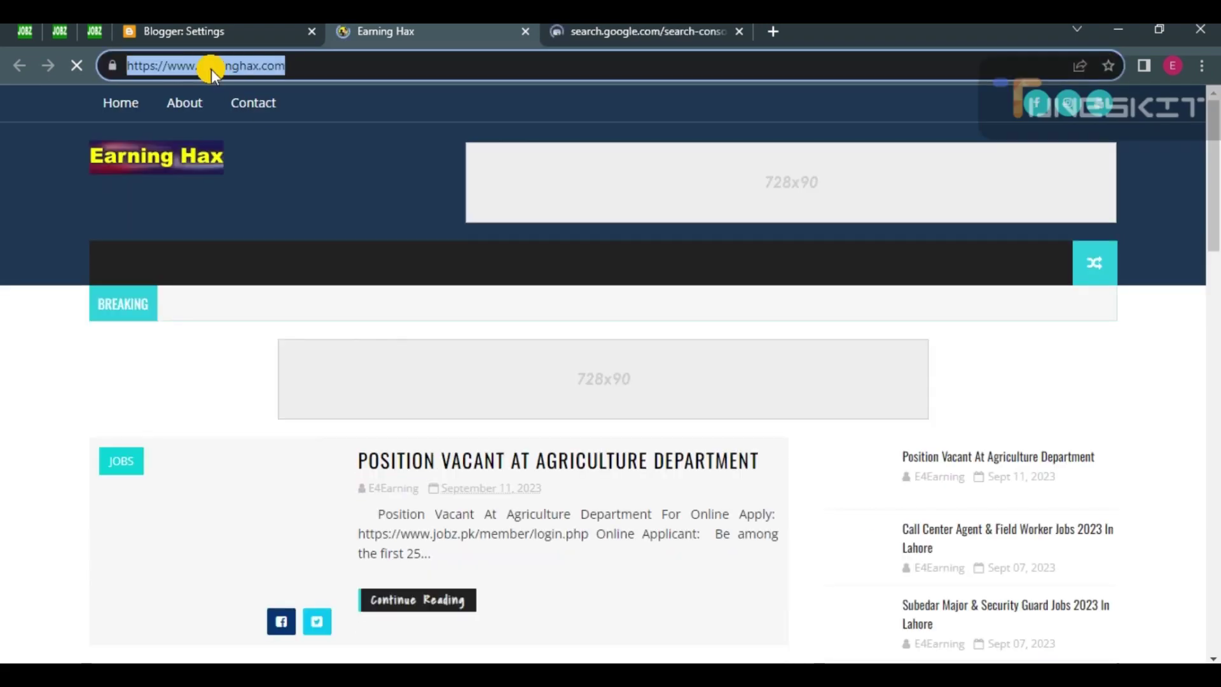
left_click(177, 65)
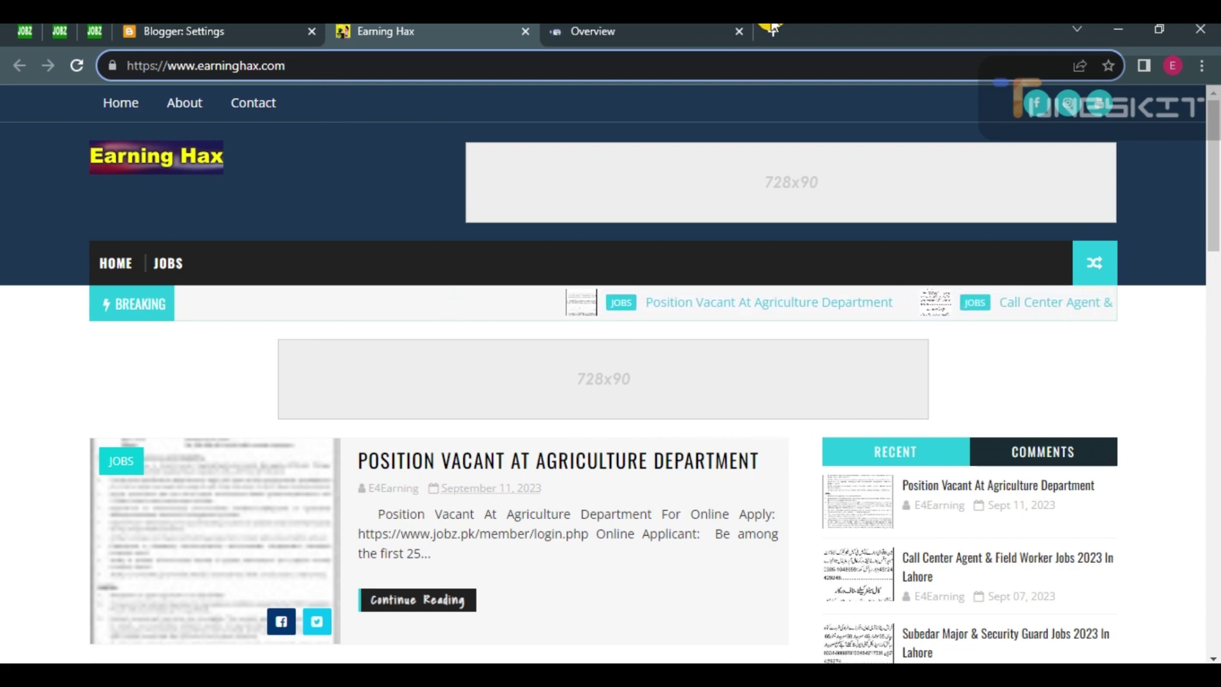
left_click(692, 27)
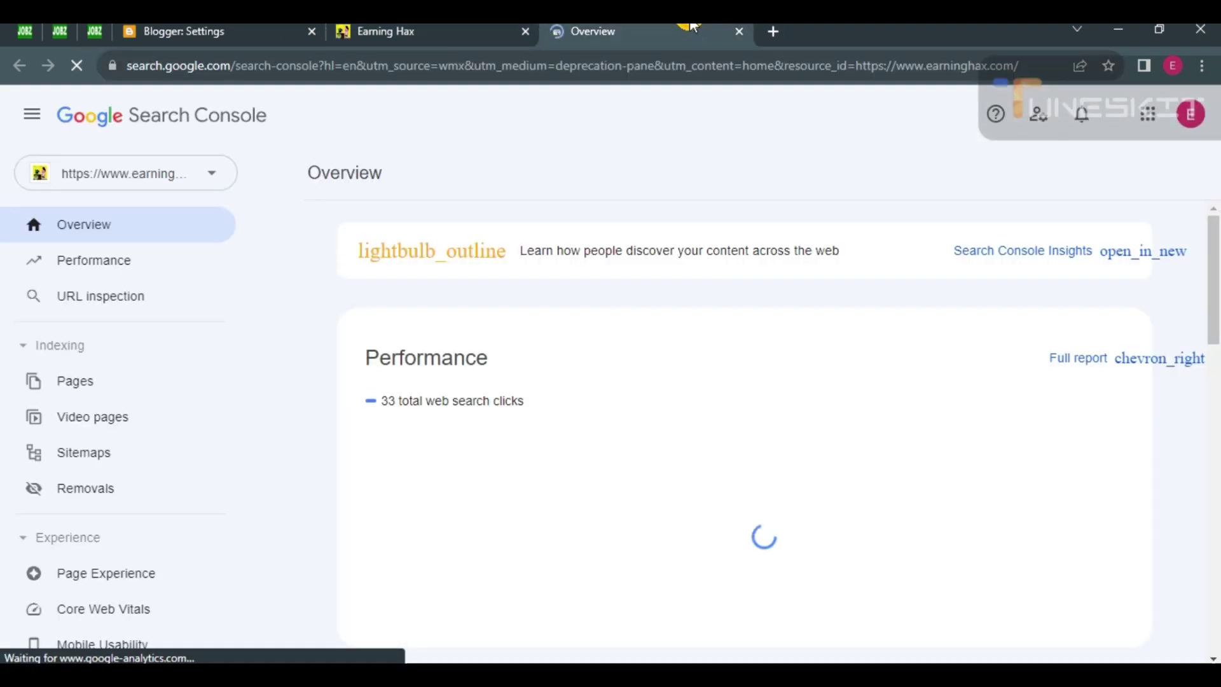
left_click(90, 453)
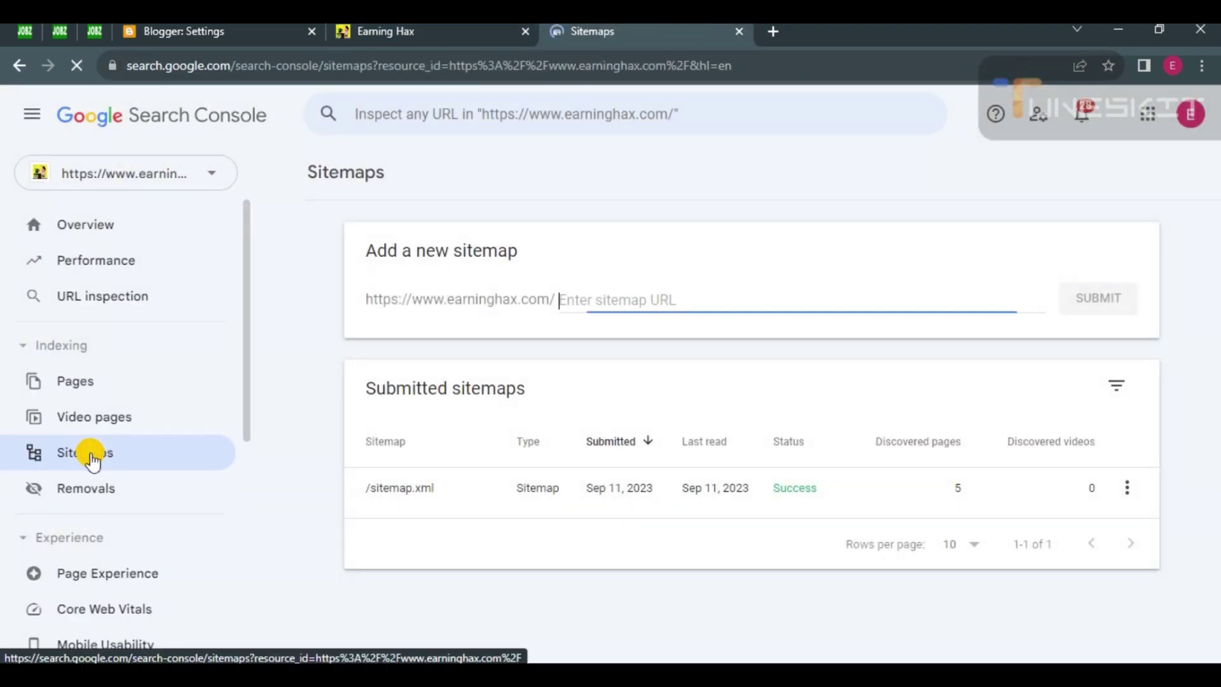
type("sitem")
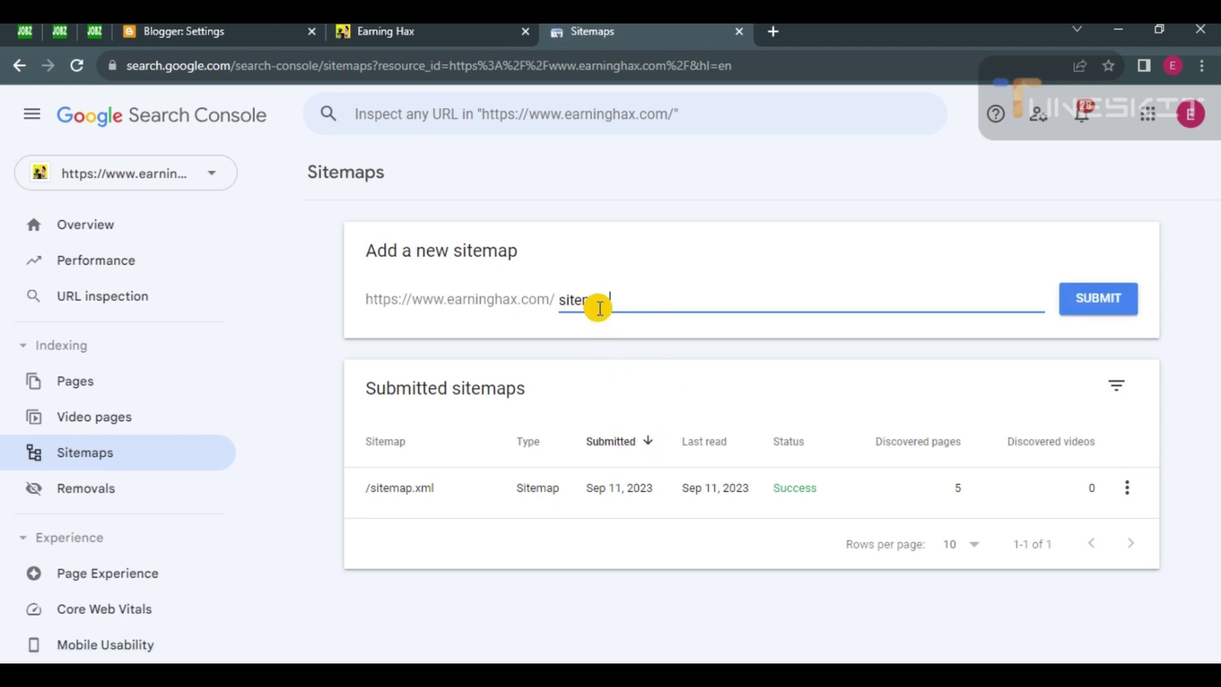
type("ap.xml")
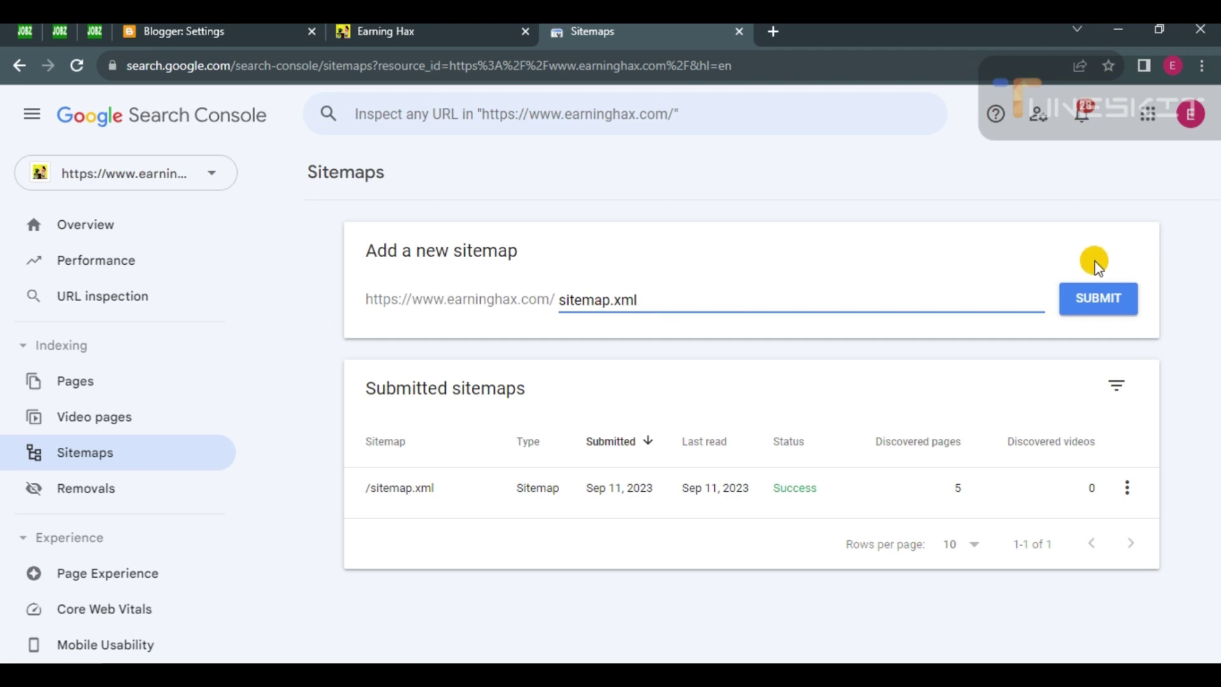
left_click(1099, 290)
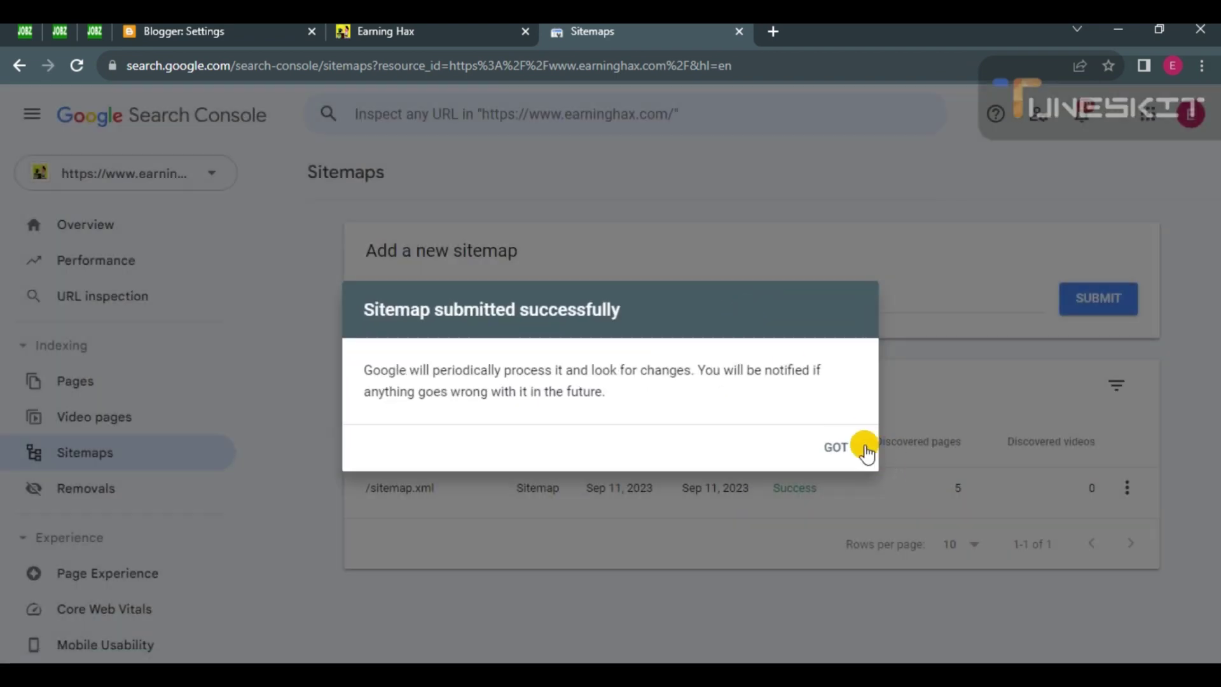
left_click(853, 444)
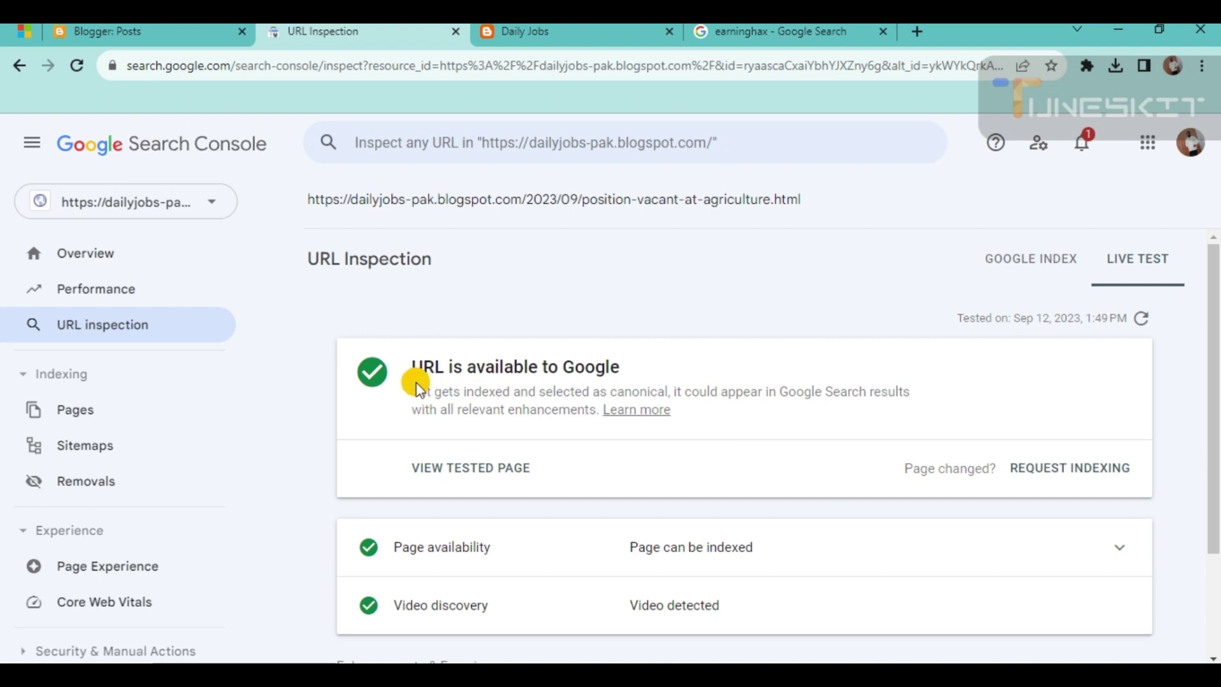
Step: Review the Daily Jobs post's live test result, then look over the Daily Jobs home page from header to footer
scroll(583, 385, "down", 1)
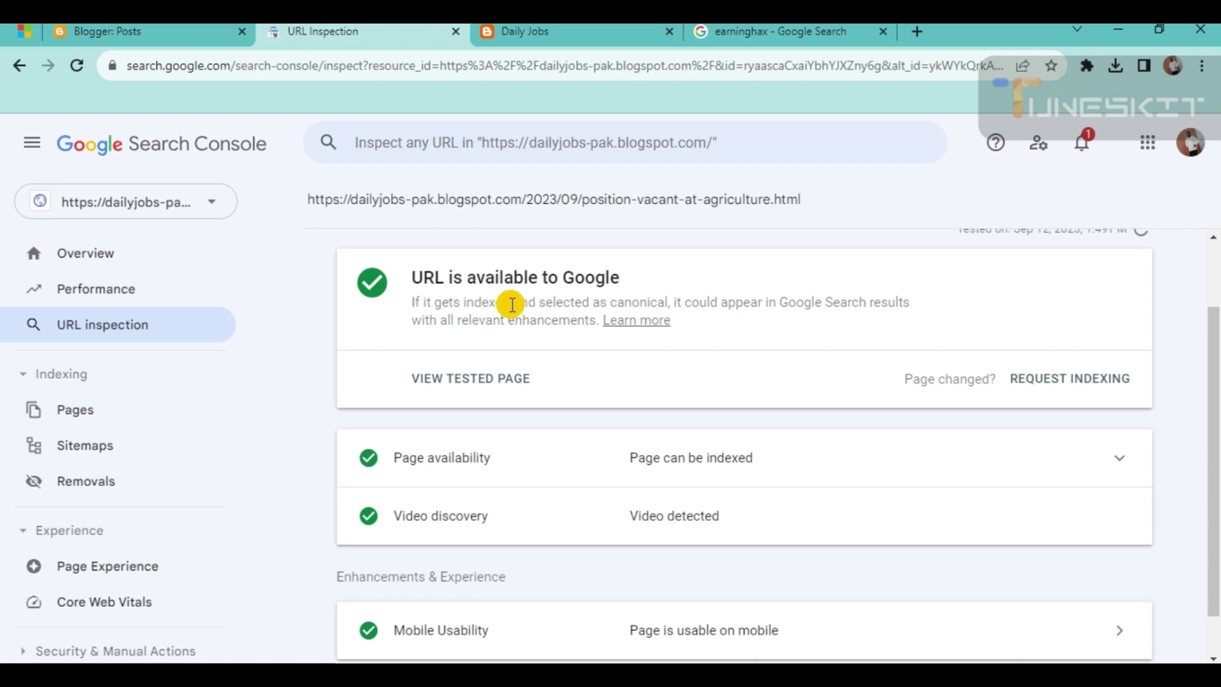
left_click(569, 30)
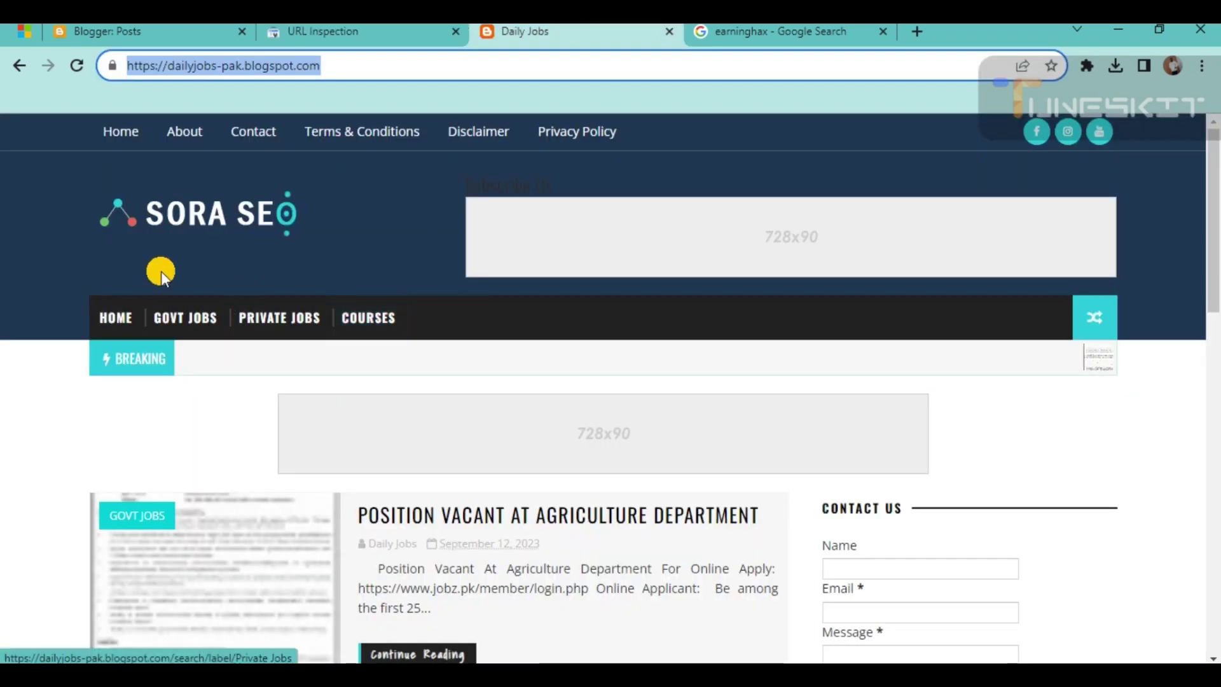
scroll(300, 355, "down", 3)
scroll(300, 355, "down", 4)
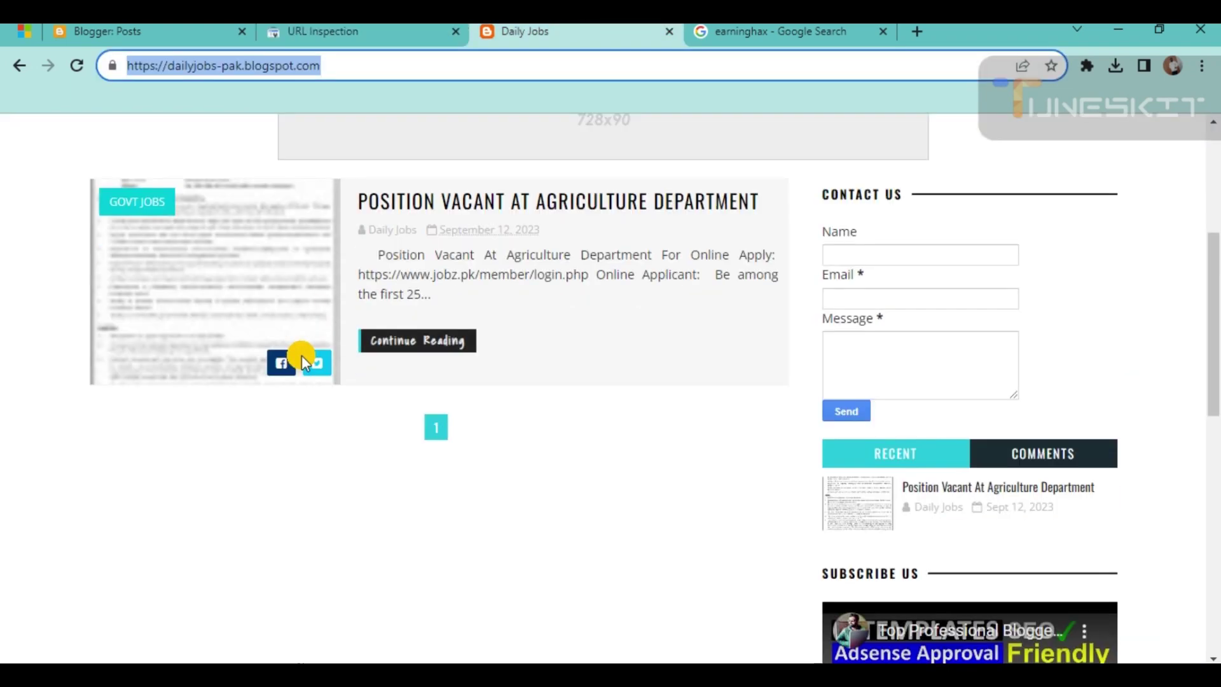
scroll(318, 307, "up", 3)
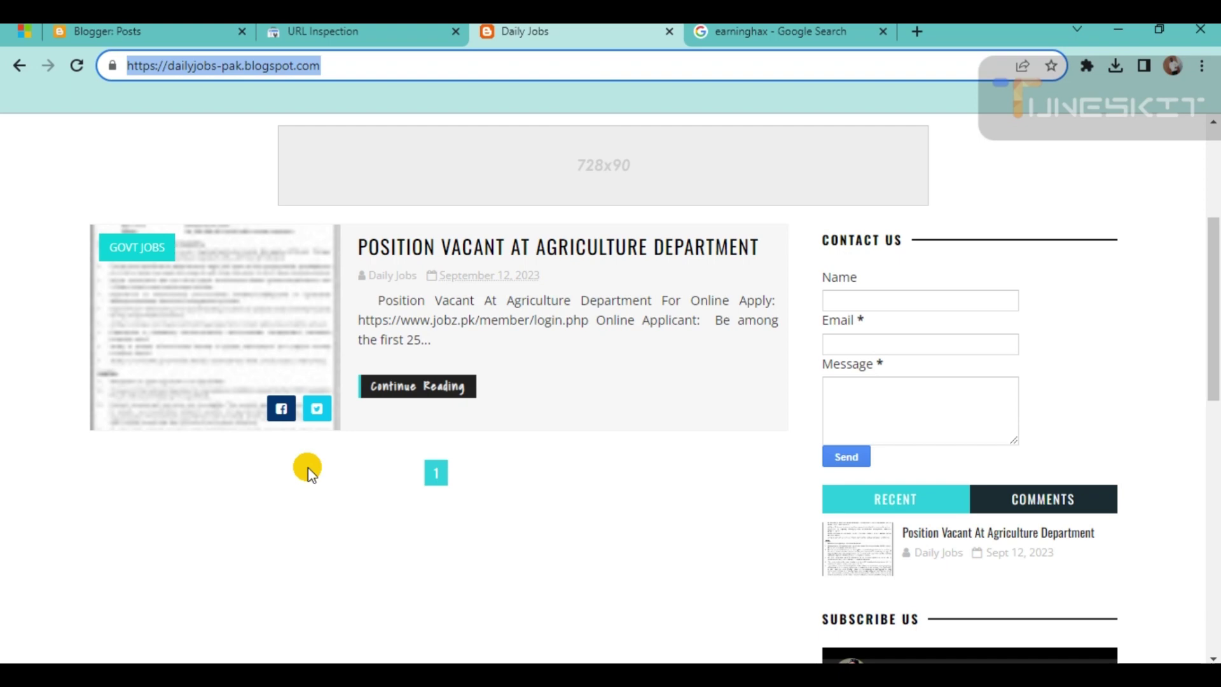
scroll(388, 443, "up", 4)
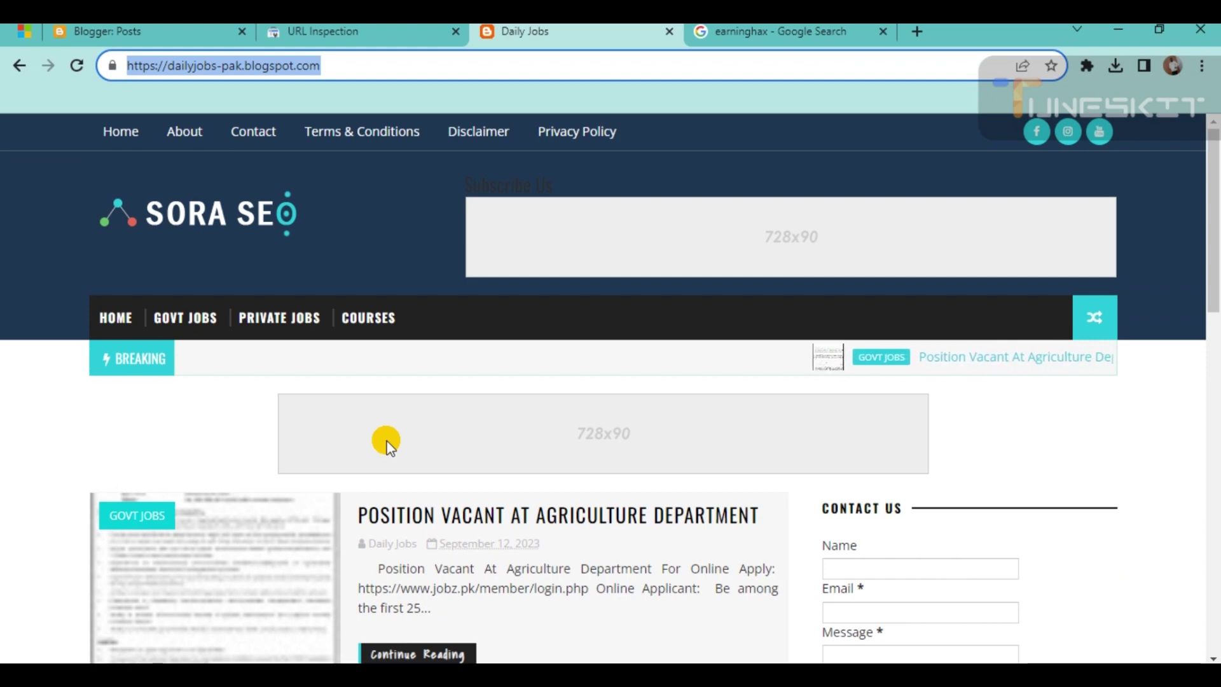
scroll(387, 440, "down", 4)
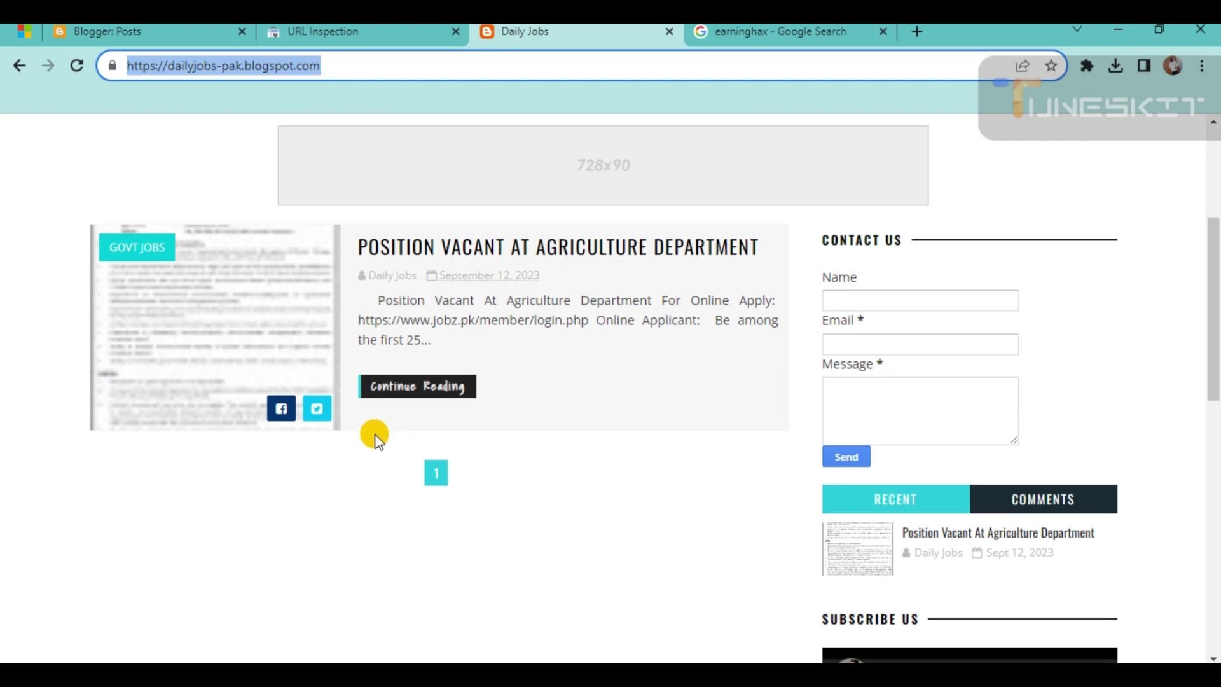
scroll(378, 443, "down", 10)
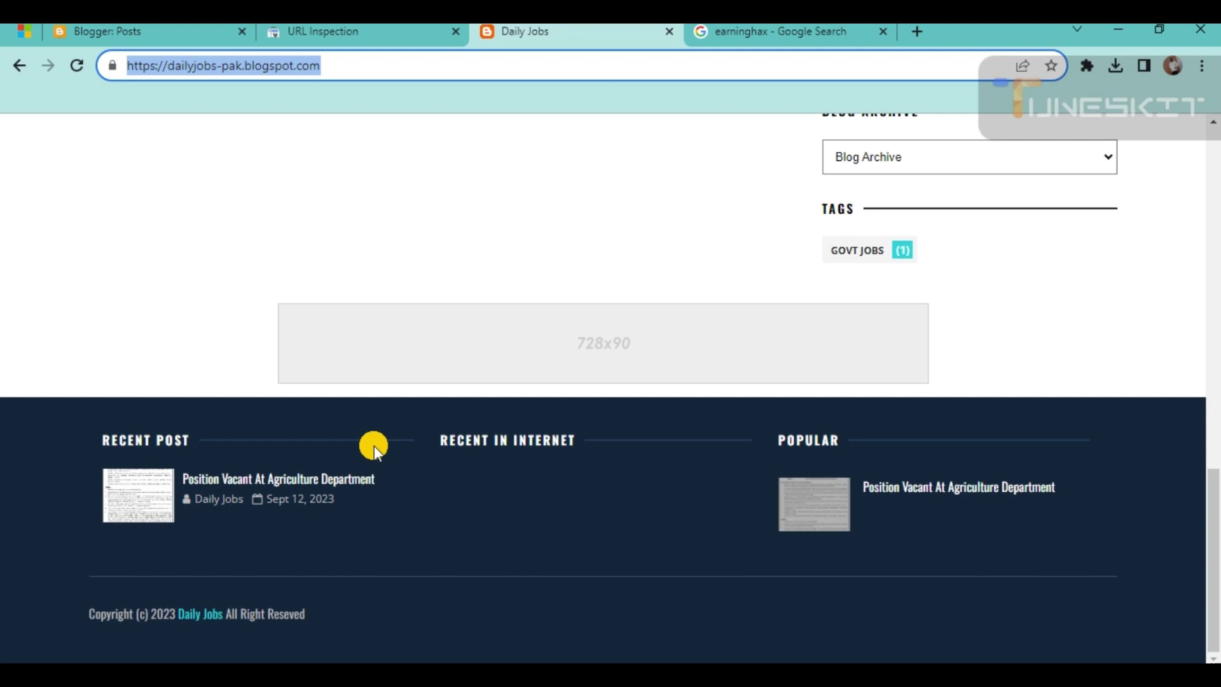
scroll(374, 445, "up", 10)
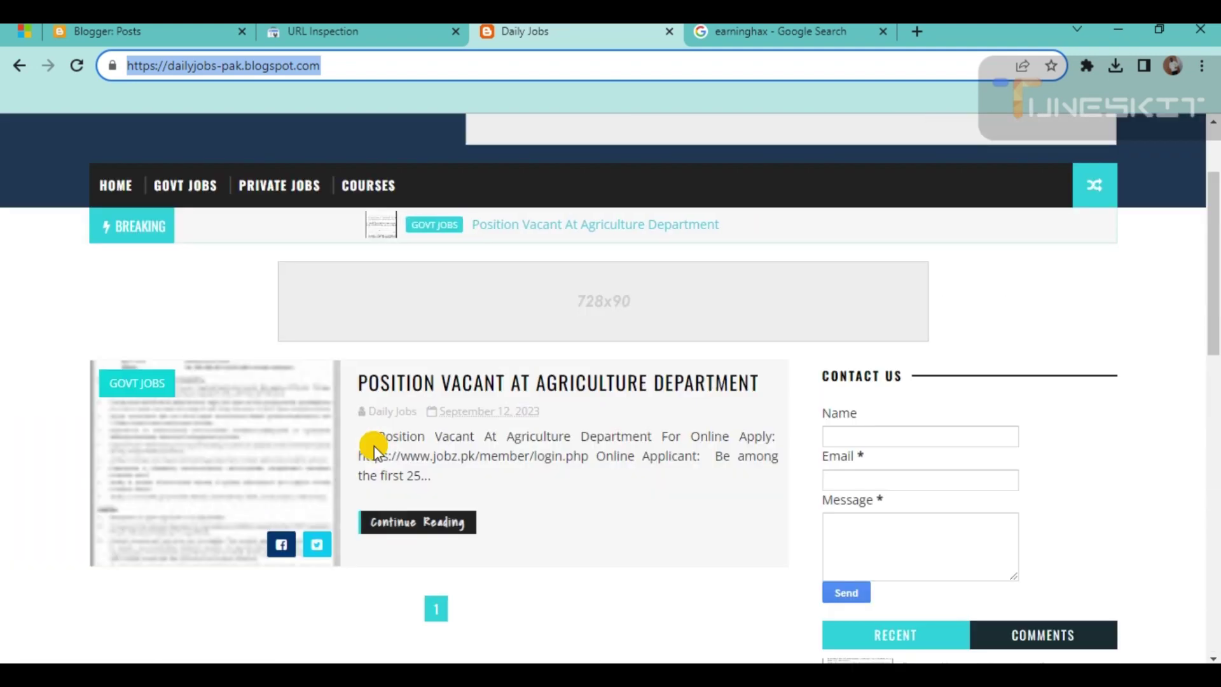